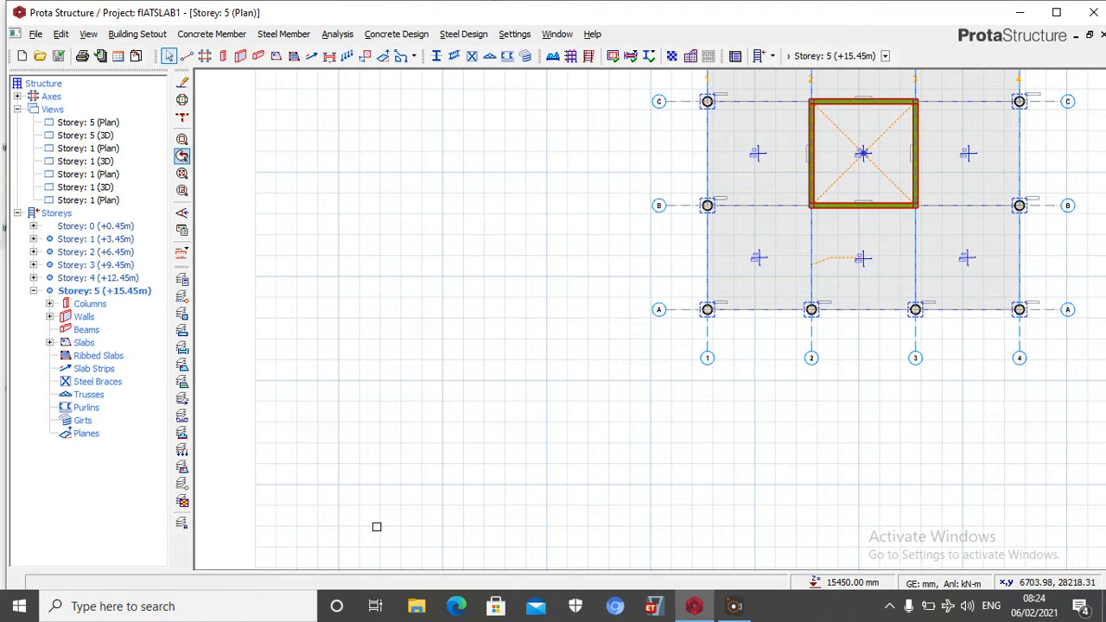
Create a new project with the code flATSLAB100 and import the UK (BS8110) settings template
left_click(35, 33)
left_click(76, 49)
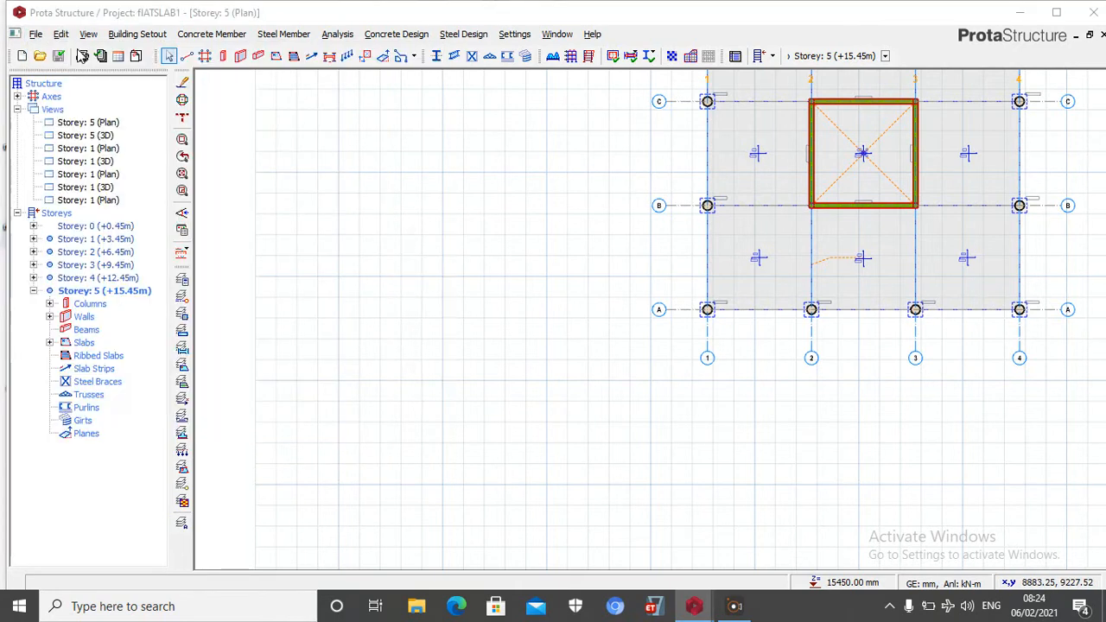
left_click(510, 290)
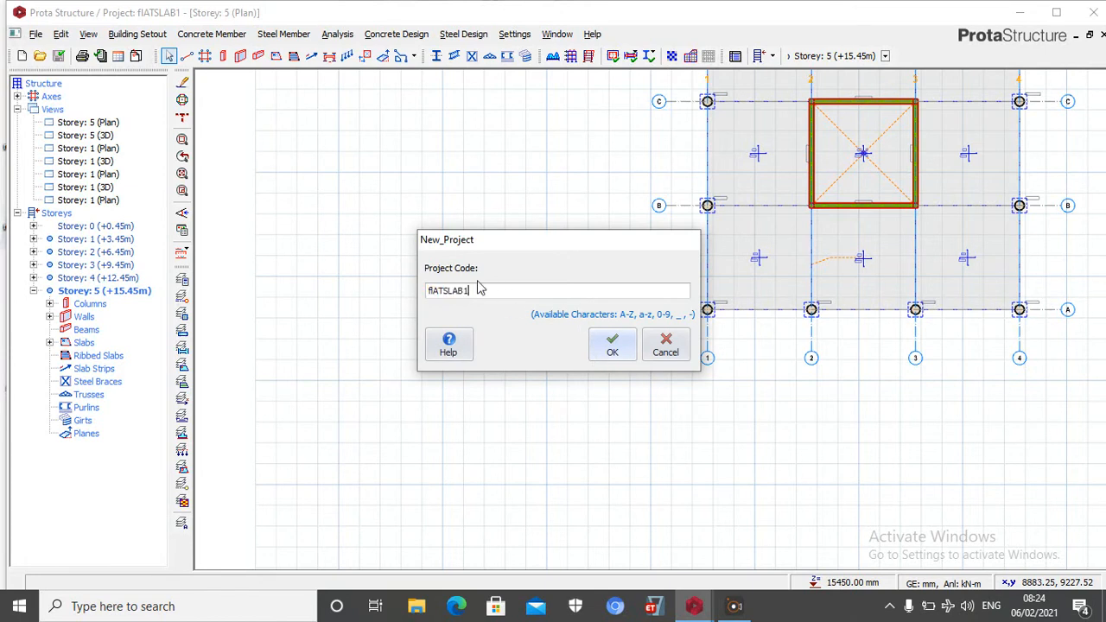
type("00")
left_click(605, 342)
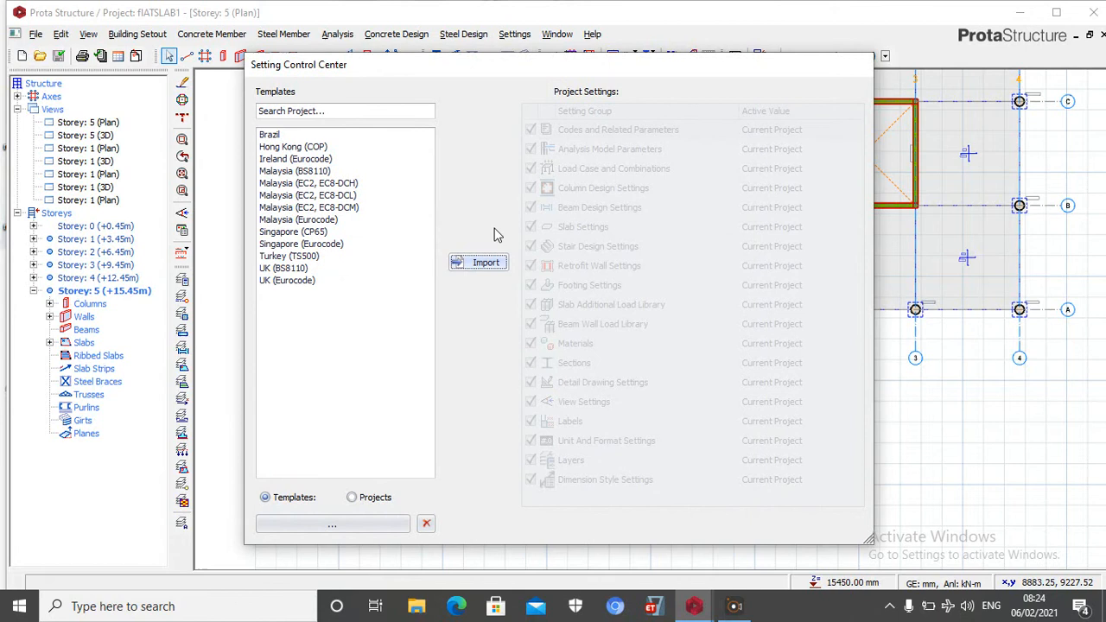
left_click(294, 269)
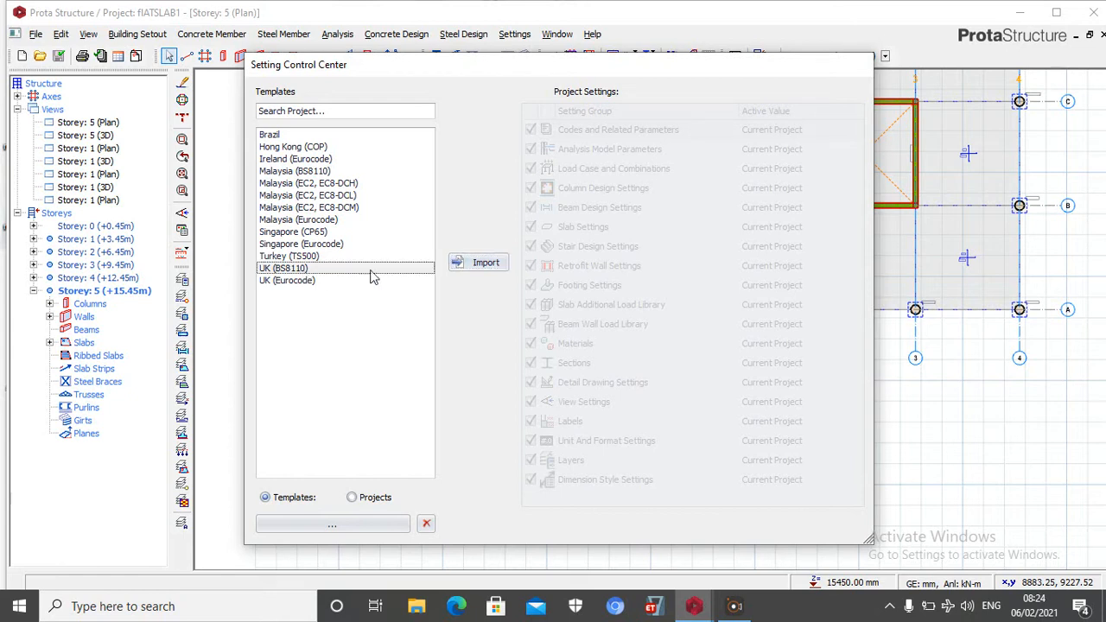
left_click(496, 268)
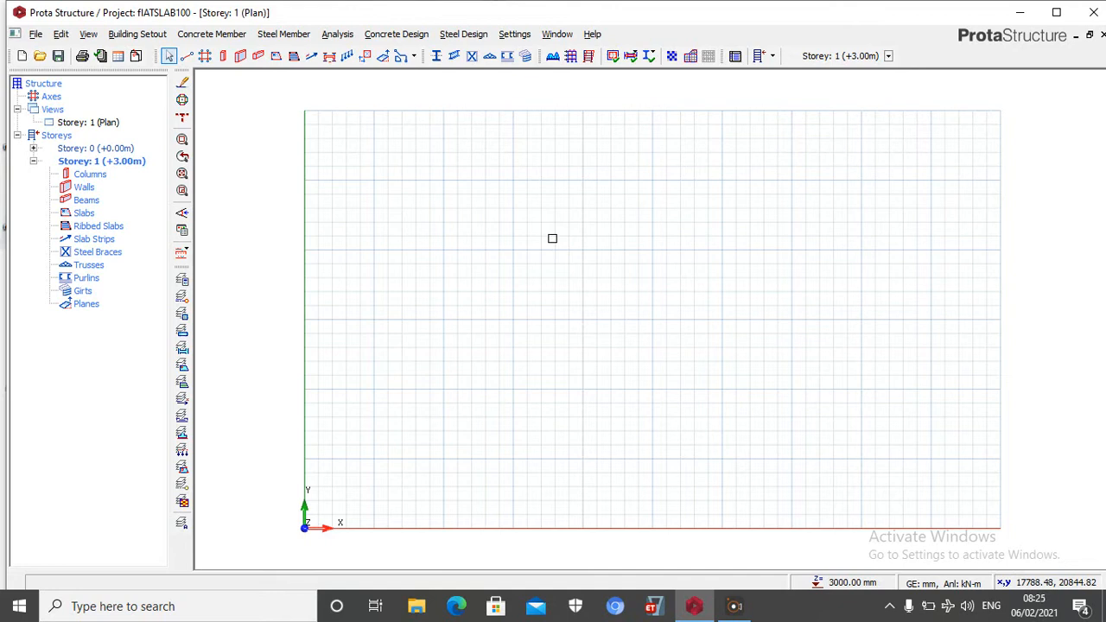
Generate an orthogonal axis grid from a reference point at about x 16218, y 19158, with axis spacings of 5000*4 in both directions
left_click(204, 56)
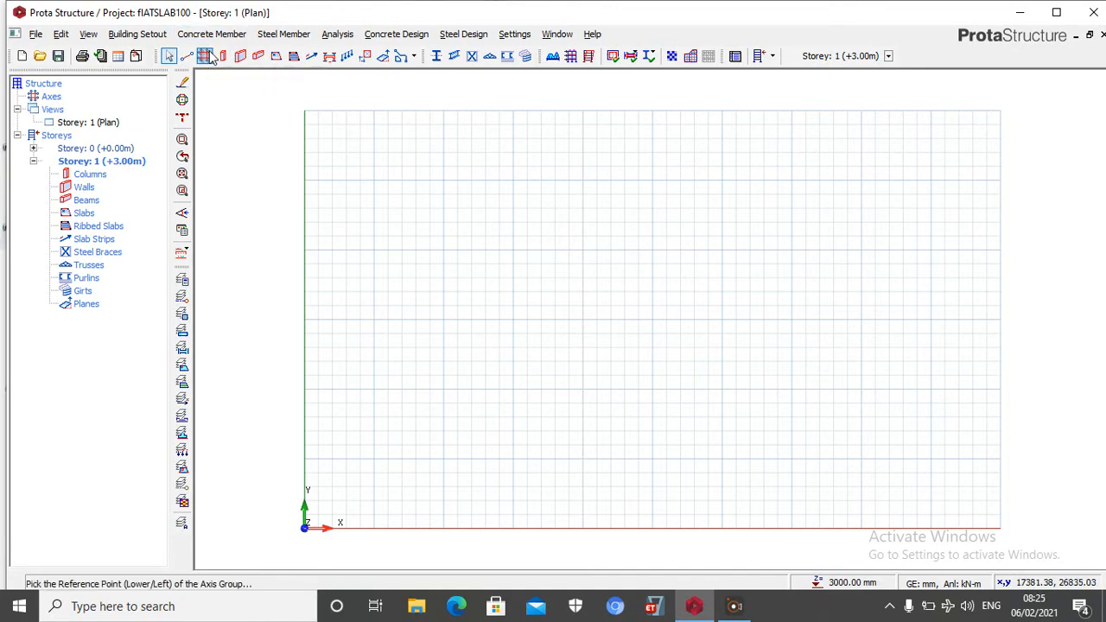
left_click(529, 262)
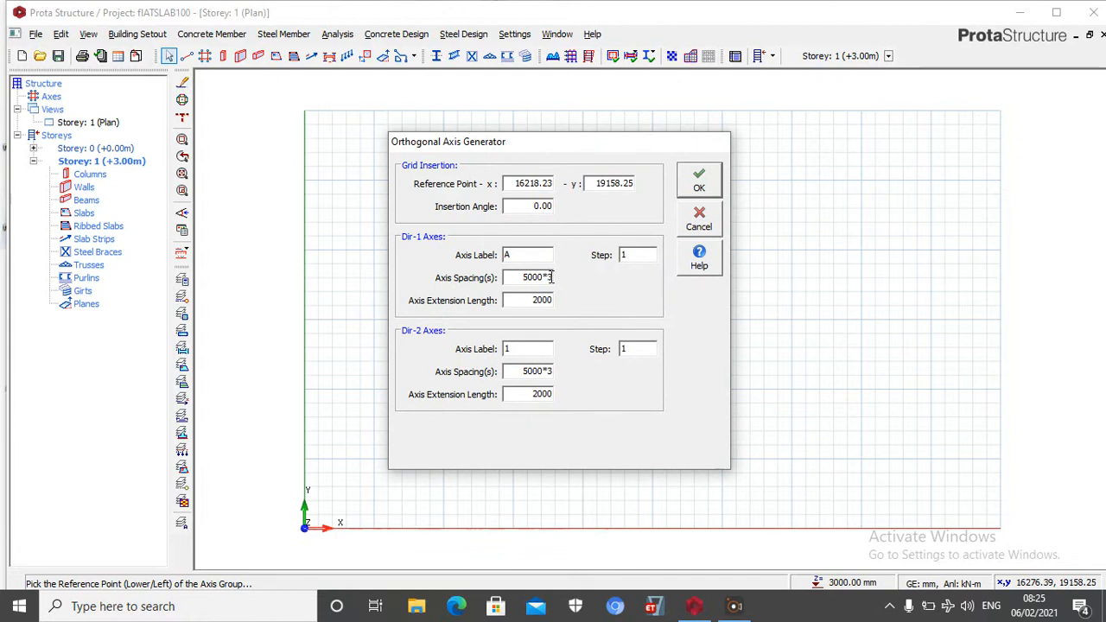
left_click(551, 276)
left_click(553, 276)
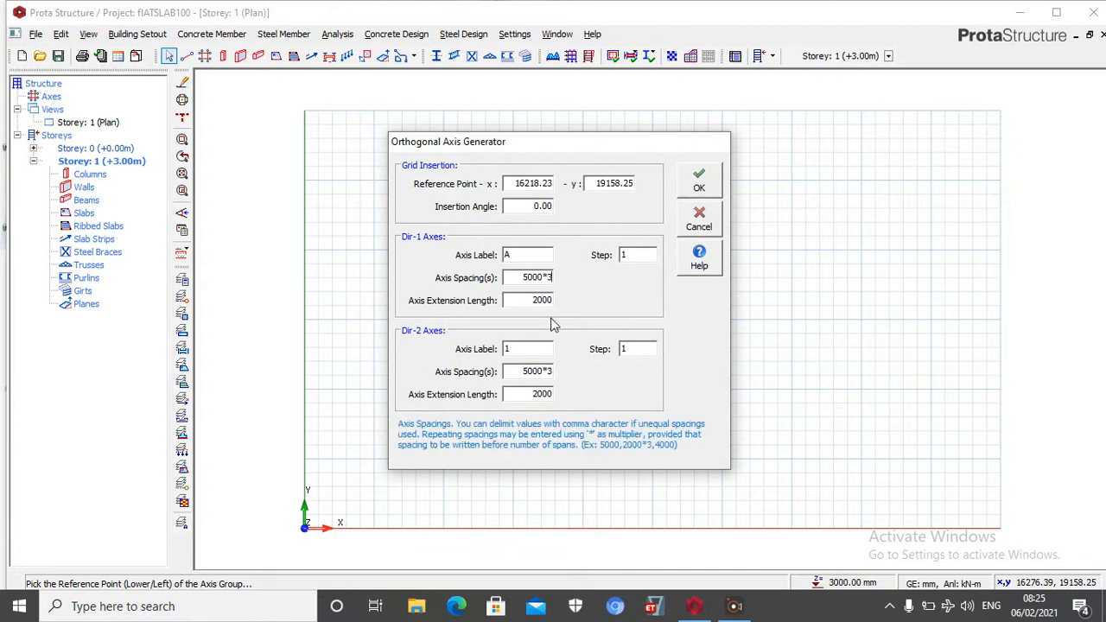
key("BackSpace")
type("4")
left_click(555, 370)
left_click(555, 371)
key("BackSpace")
type("4")
left_click(698, 180)
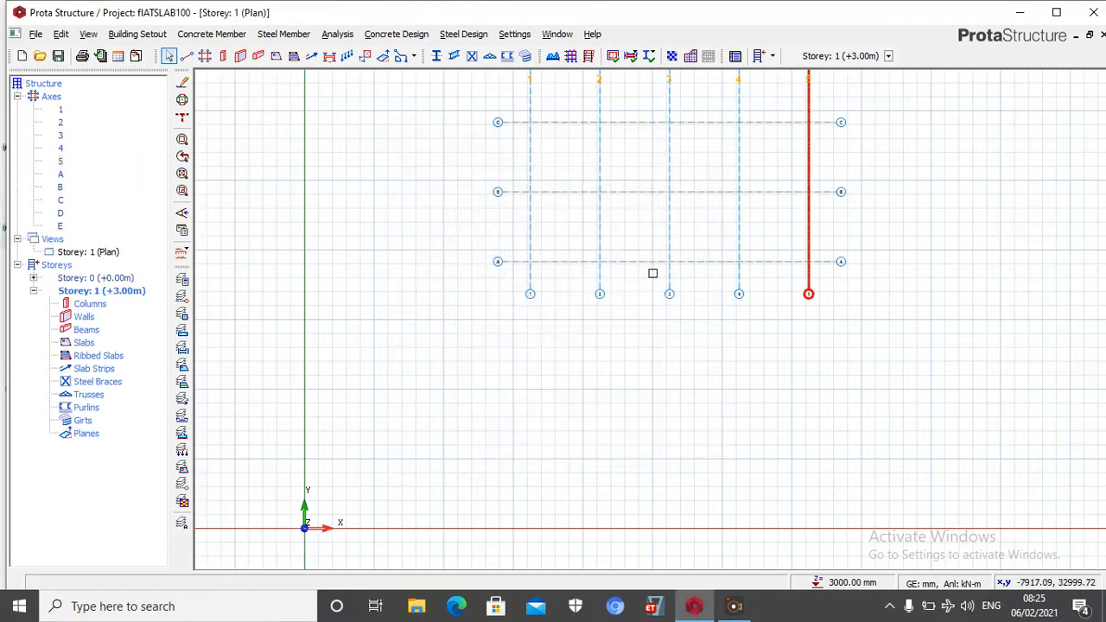
Define the new column as a circular concrete section with a 450 mm diameter
scroll(587, 414, "down", 4)
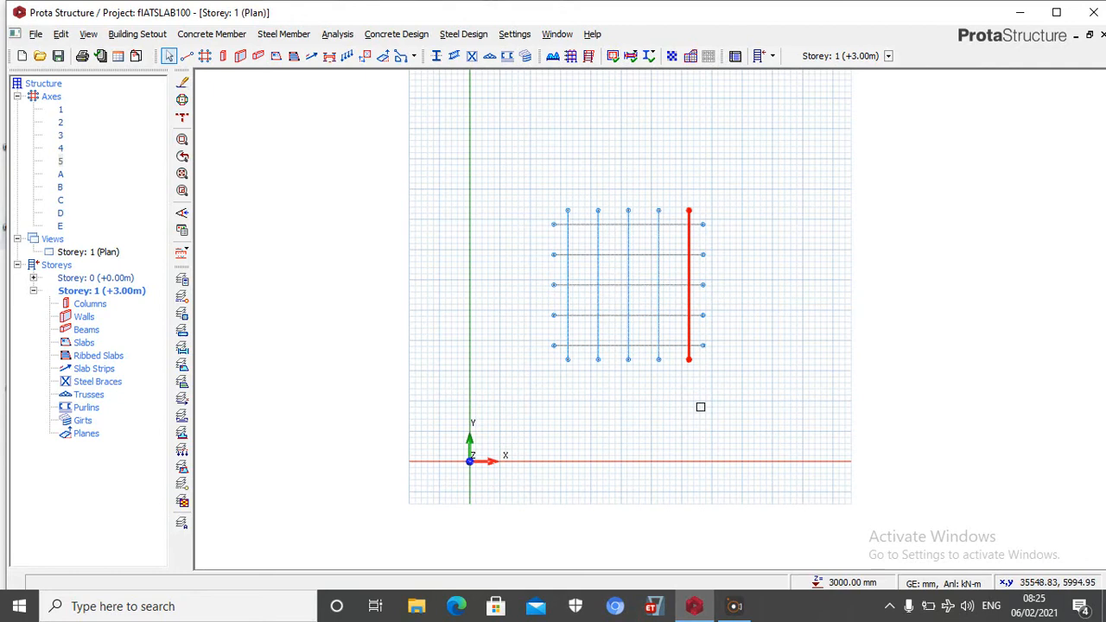
left_click(222, 57)
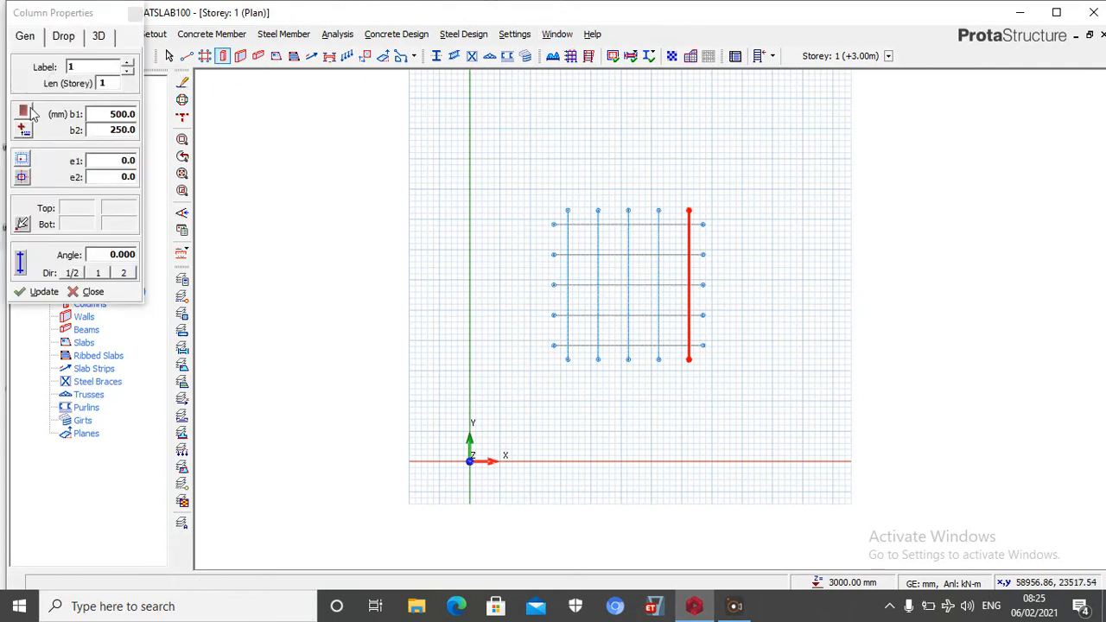
left_click(24, 113)
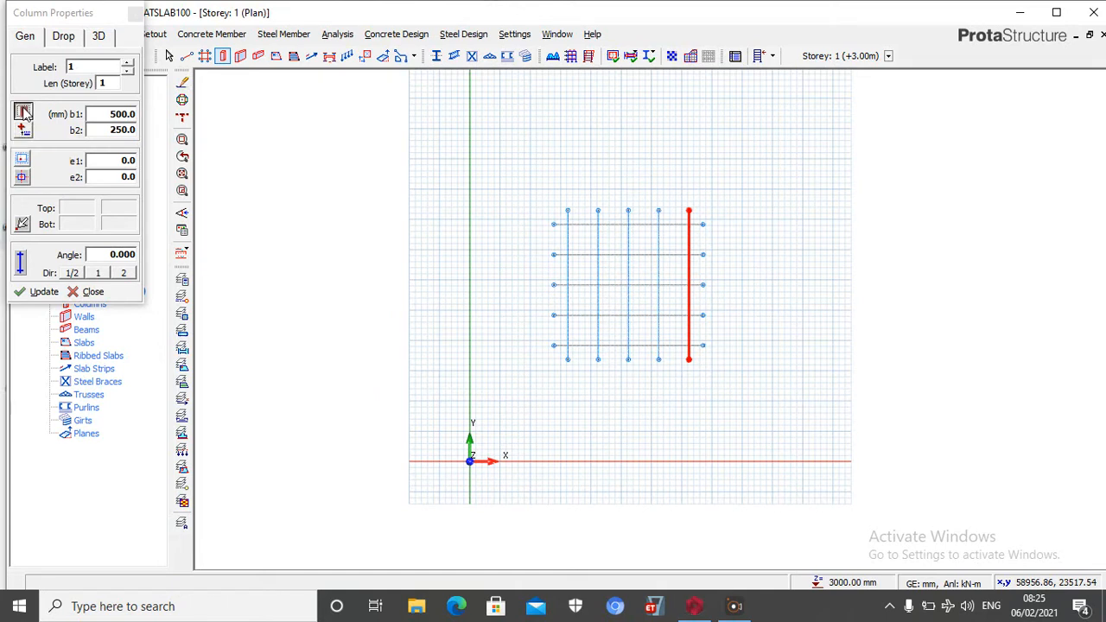
left_click(364, 134)
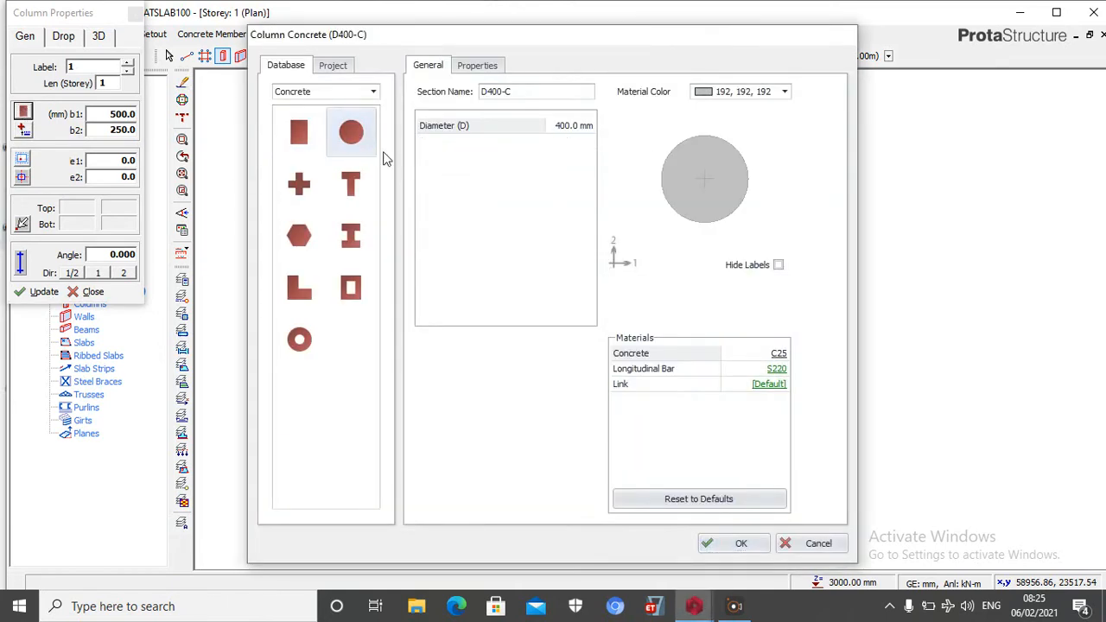
left_click(736, 544)
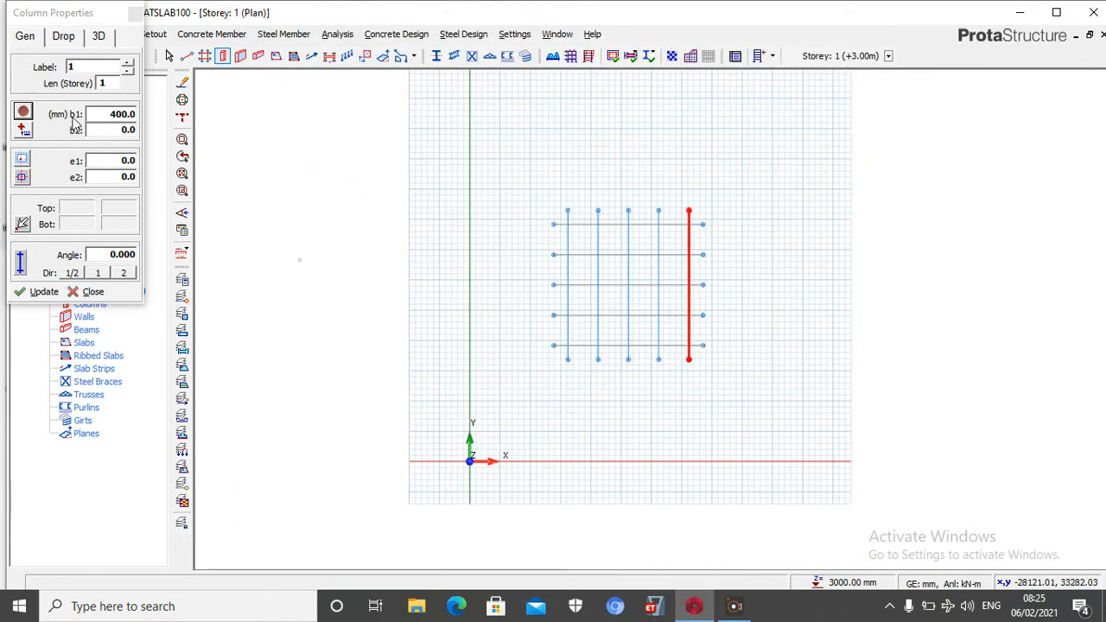
left_click(120, 113)
type("4500")
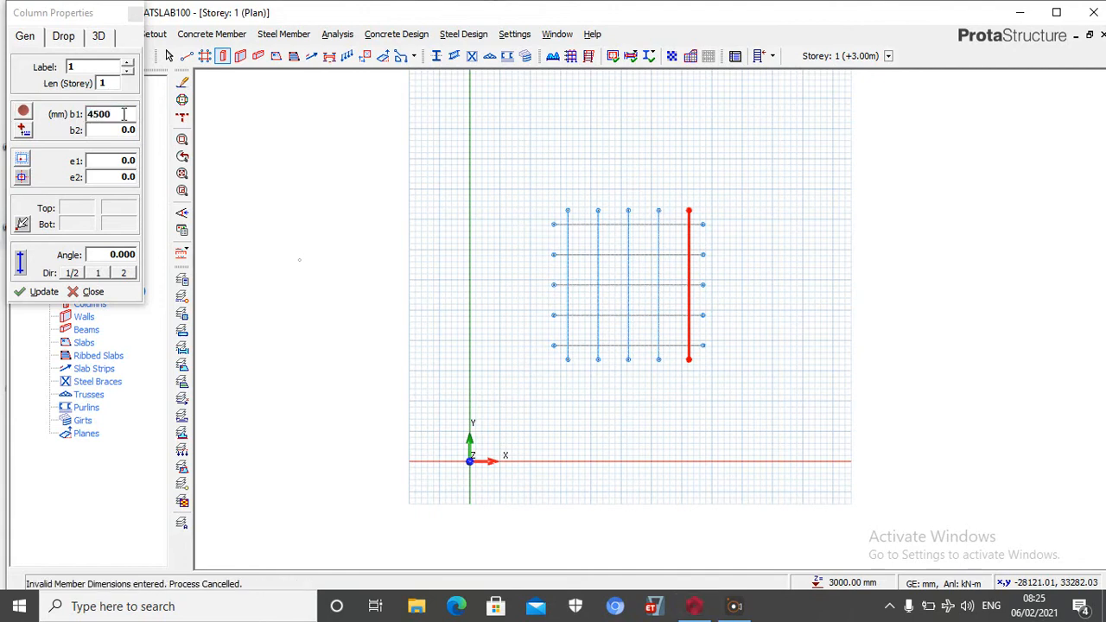
key("BackSpace")
Set the column's e1 and e2 eccentricities to 225 mm
left_click(121, 158)
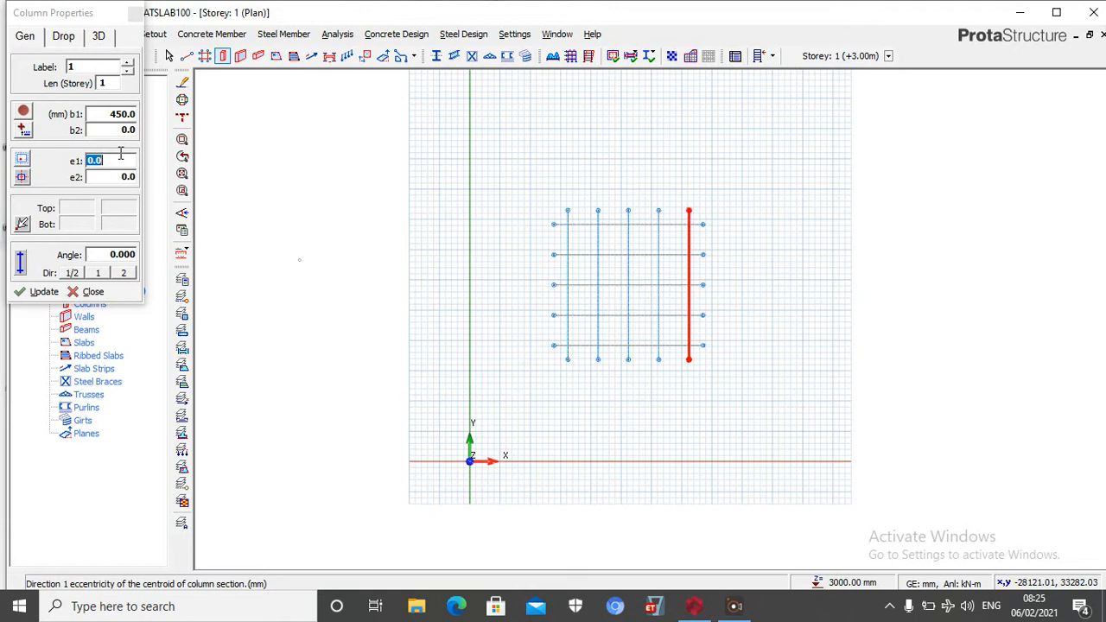
type("225")
key("Tab")
type("225")
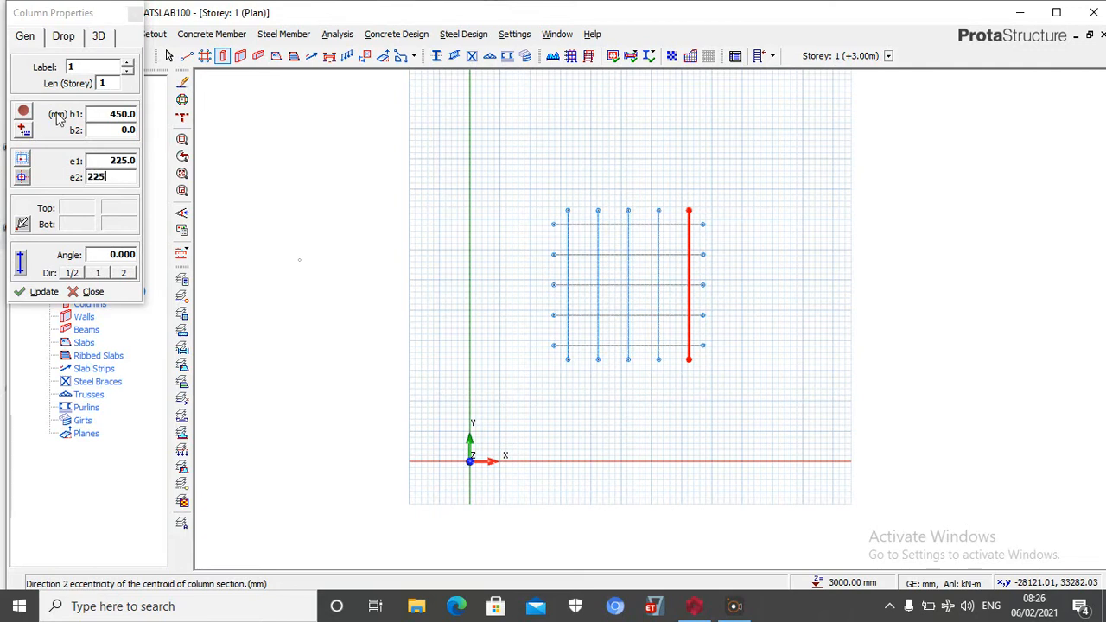
Enable a drop panel for the column and size it 700 by 700 mm
left_click(64, 36)
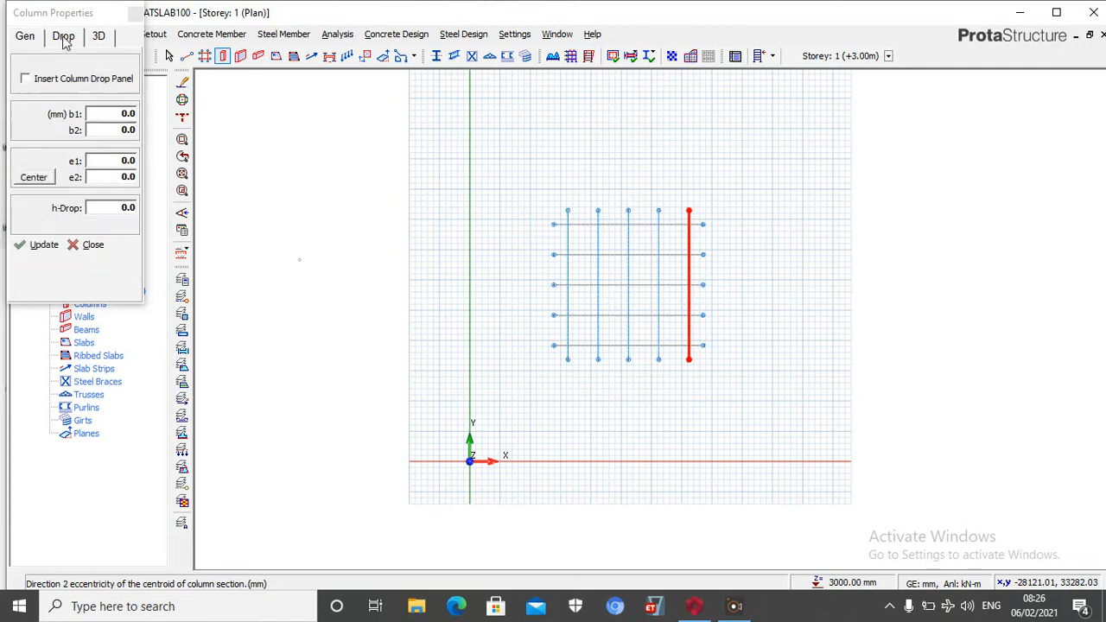
left_click(42, 83)
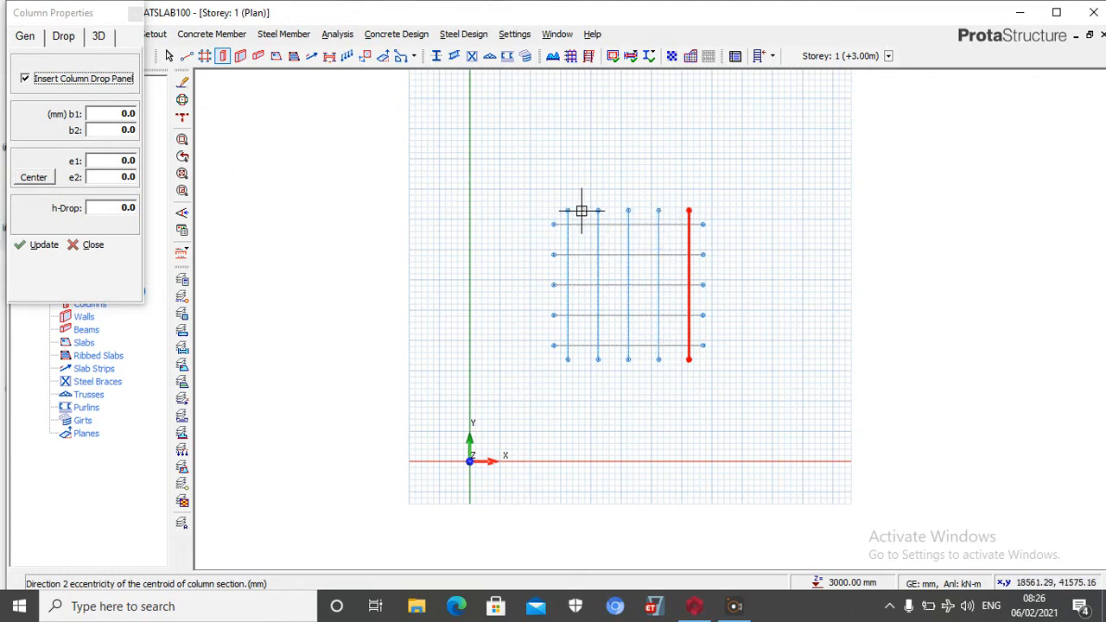
left_click(127, 113)
type("700")
left_click(130, 130)
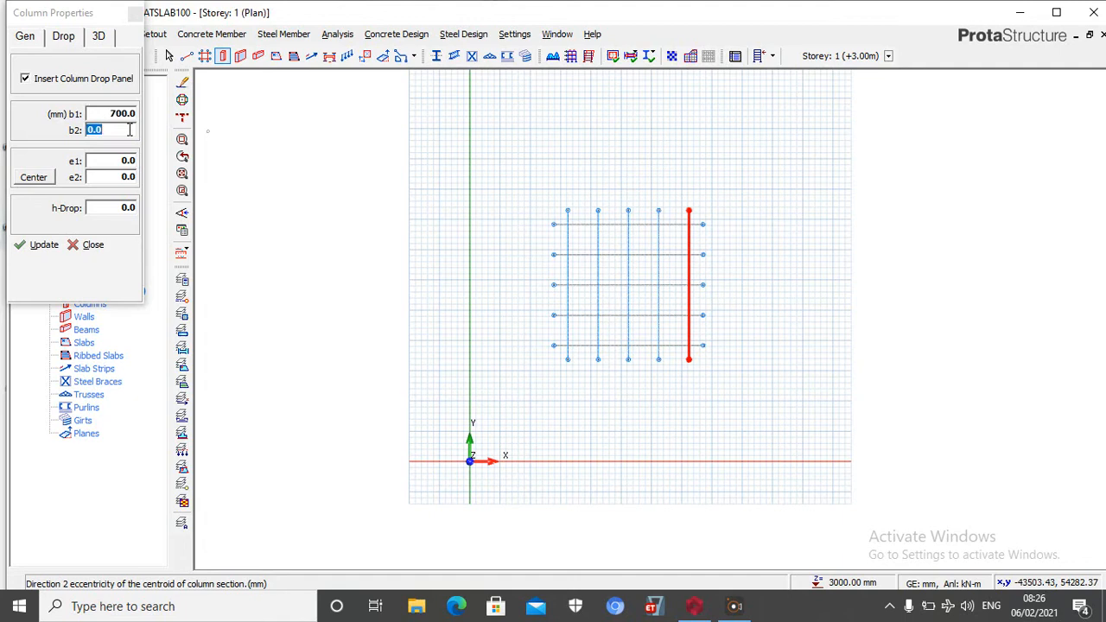
type("700")
Enter 350 mm for both the e1 and e2 eccentricities of the drop panel
left_click(128, 161)
type("350")
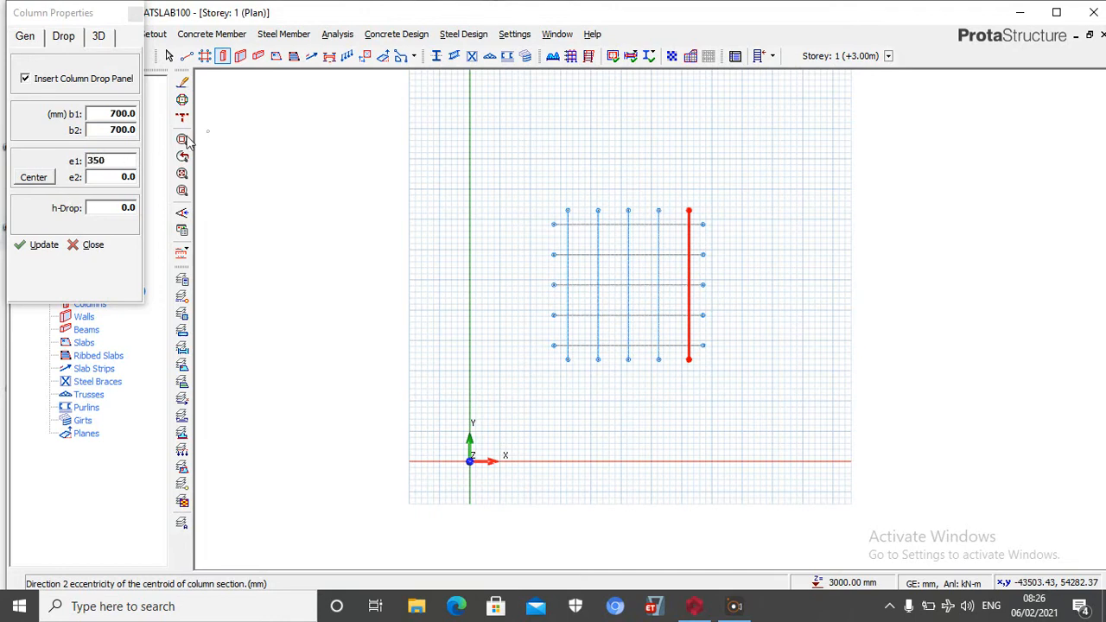
left_click(109, 174)
type("350")
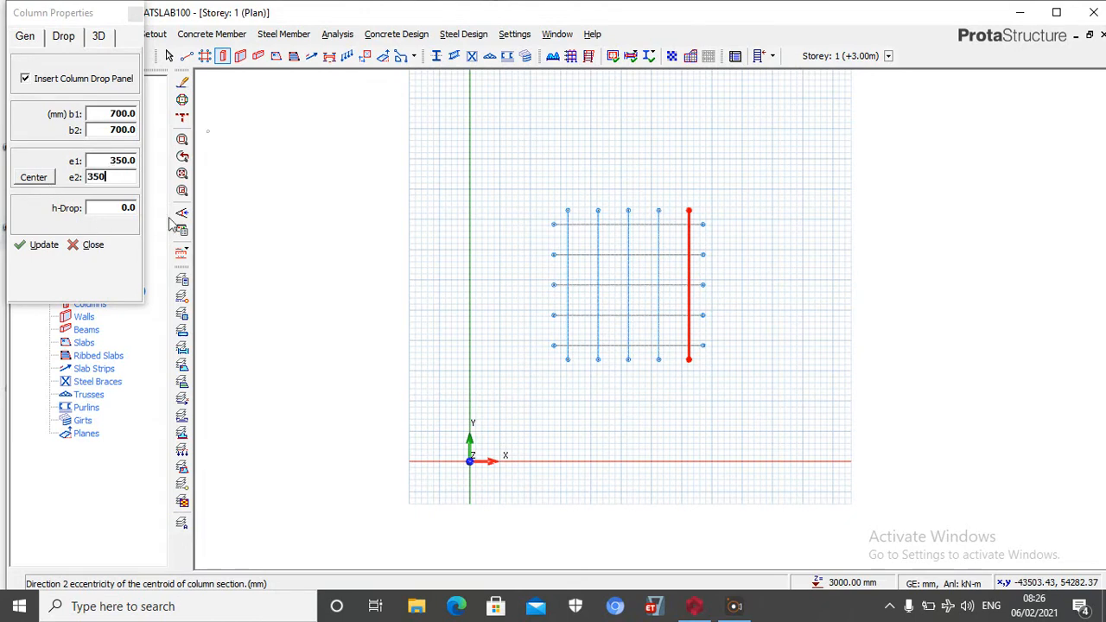
Set the drop panel's h-Drop depth to 400 mm
left_click(121, 207)
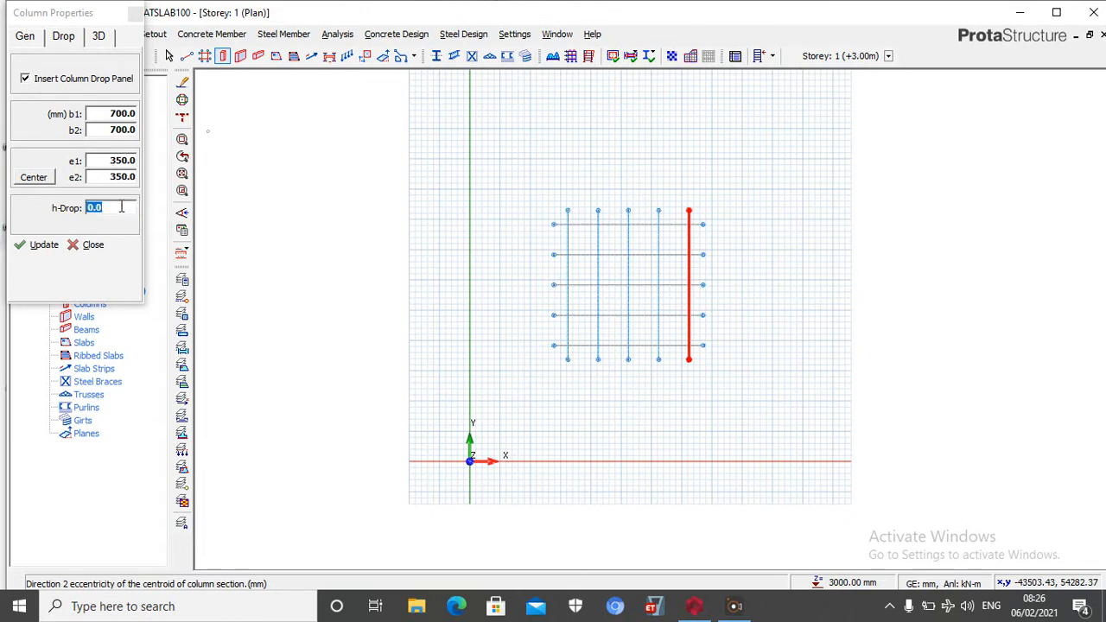
type("400")
Try automatic centering of the drop panel on the column
left_click(37, 180)
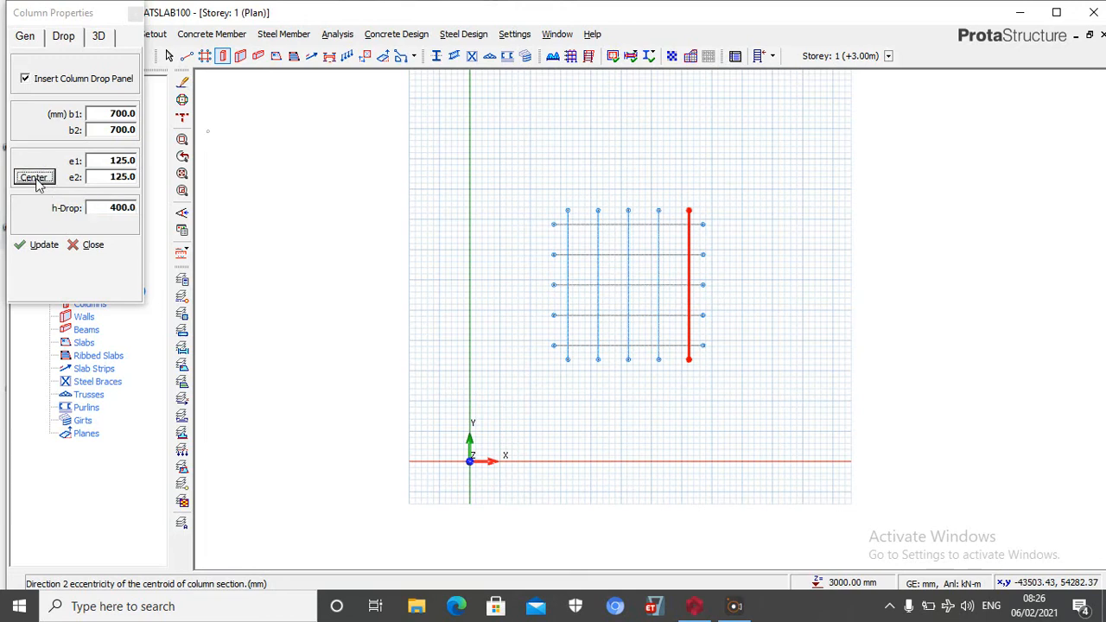
left_click(110, 159)
left_click(50, 181)
Set the drop panel's e1 and e2 eccentricities back to 350 mm
left_click(125, 163)
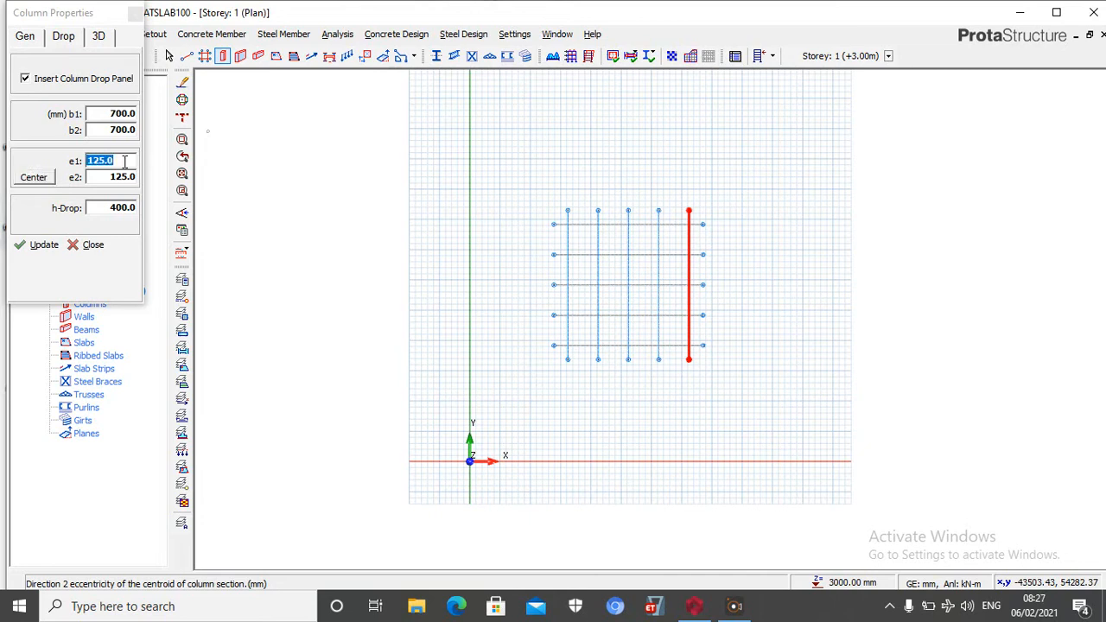
type("350")
left_click(121, 173)
type("350")
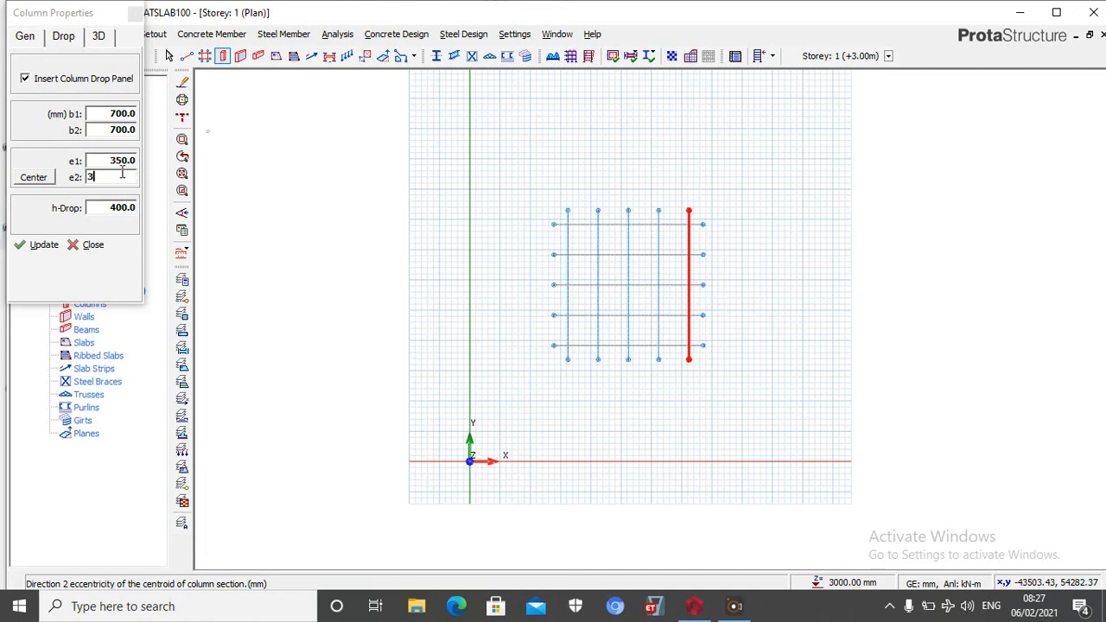
Center the column section on its insertion point so that e1 and e2 are 0
left_click(28, 35)
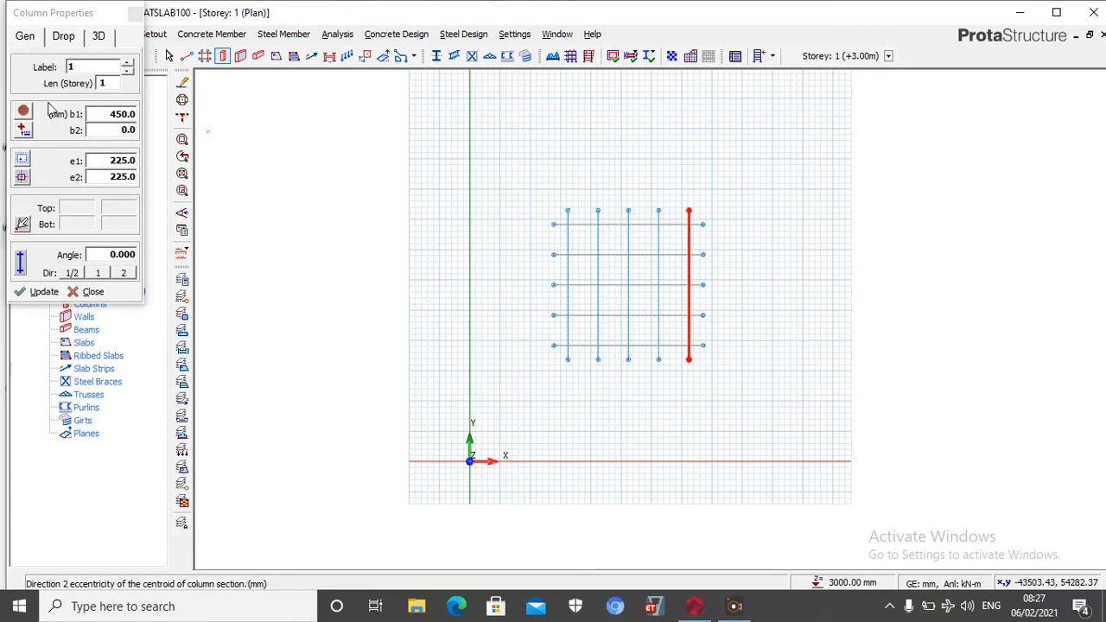
left_click(22, 177)
left_click(71, 226)
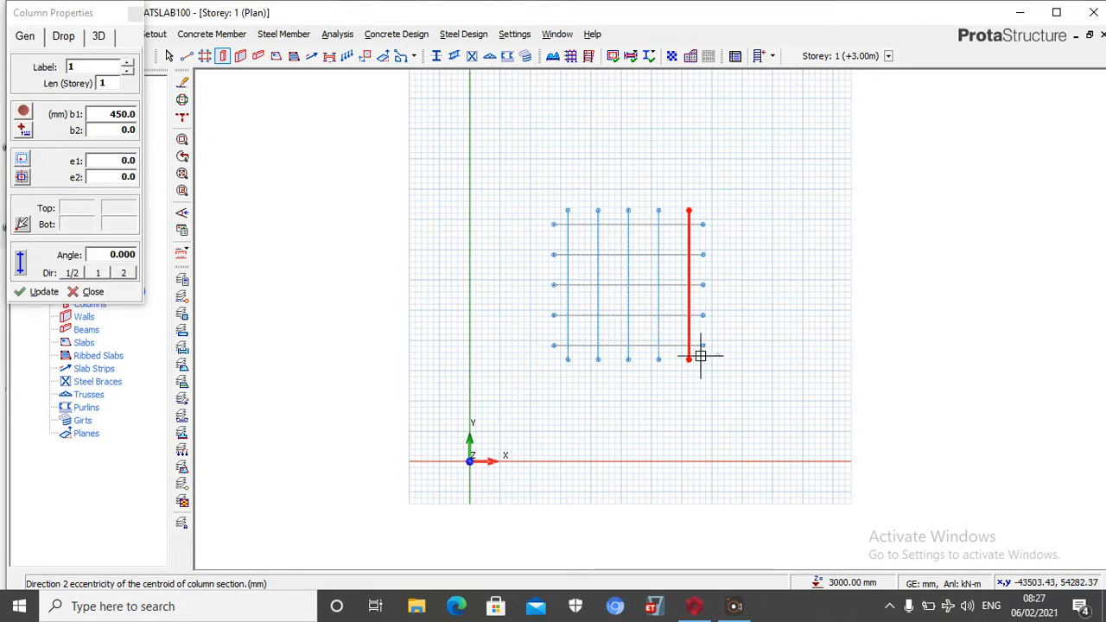
Place circular columns along axis E at its intersections with axes 1, 2, 3, 4 and 5
scroll(597, 198, "up", 5)
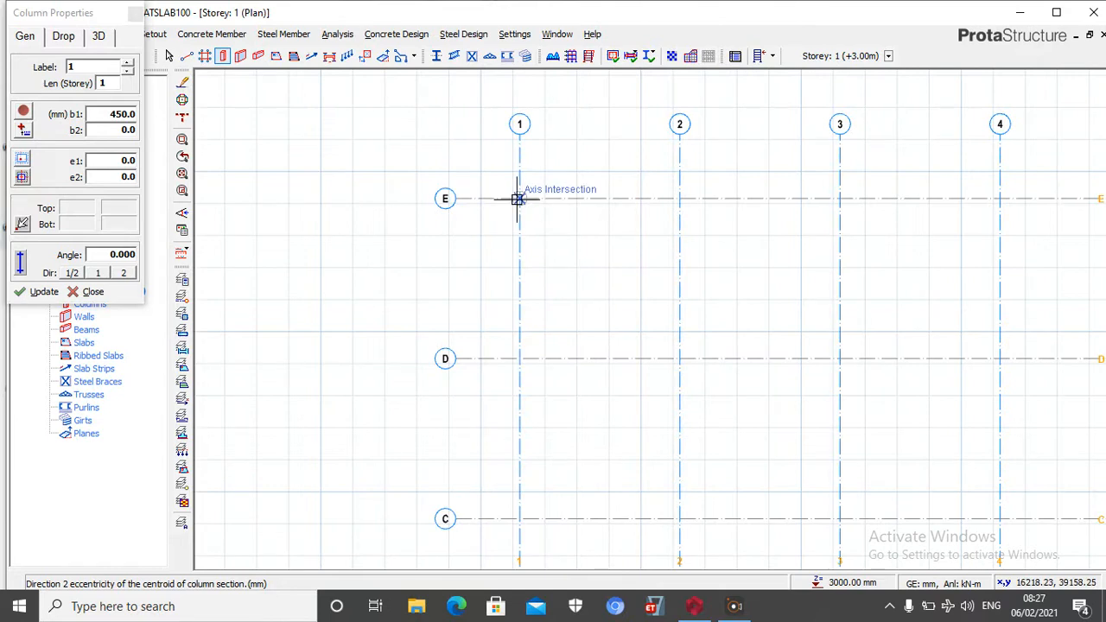
left_click(519, 199)
left_click(679, 201)
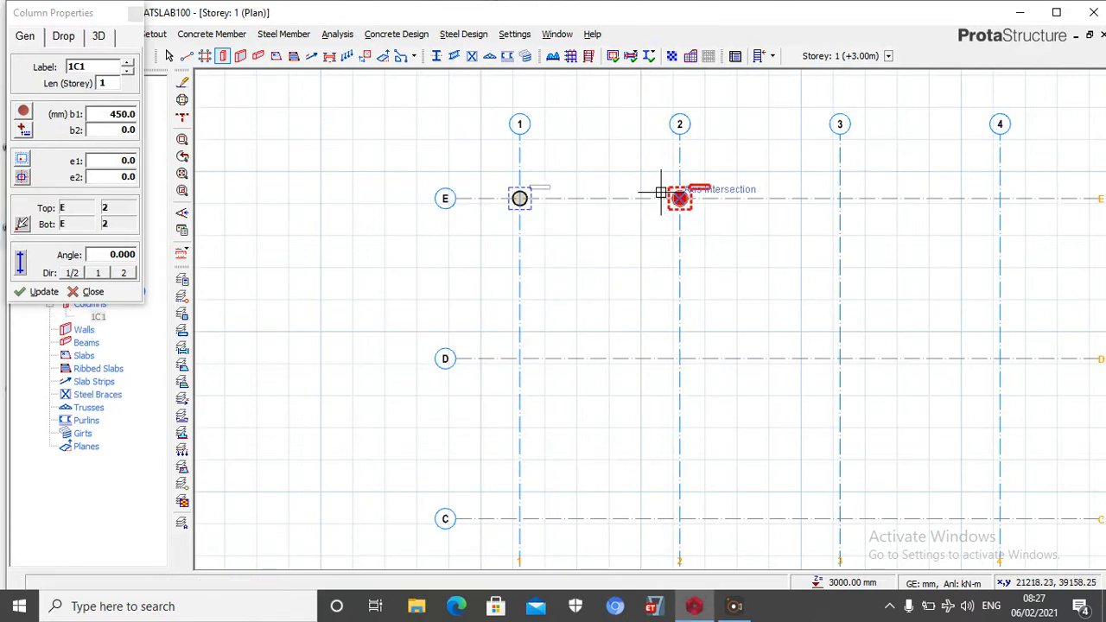
scroll(573, 210, "down", 4)
scroll(647, 198, "up", 4)
left_click(605, 162)
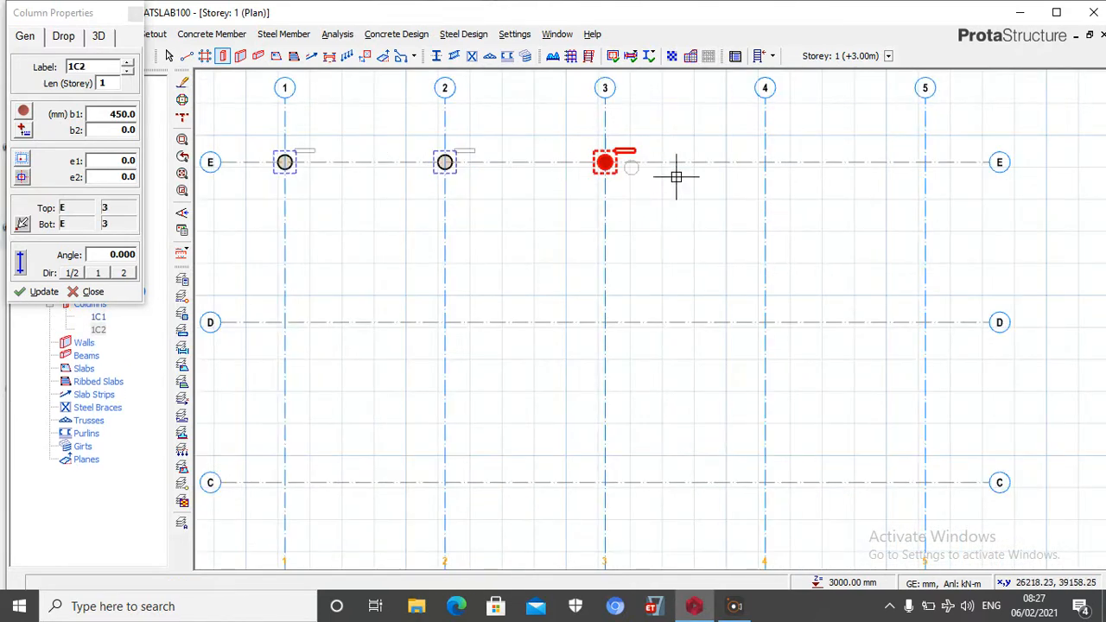
left_click(765, 162)
left_click(926, 163)
Place circular columns along axis 1 at its intersections with axes D, C, B and A
scroll(925, 163, "down", 3)
left_click(647, 234)
left_click(646, 303)
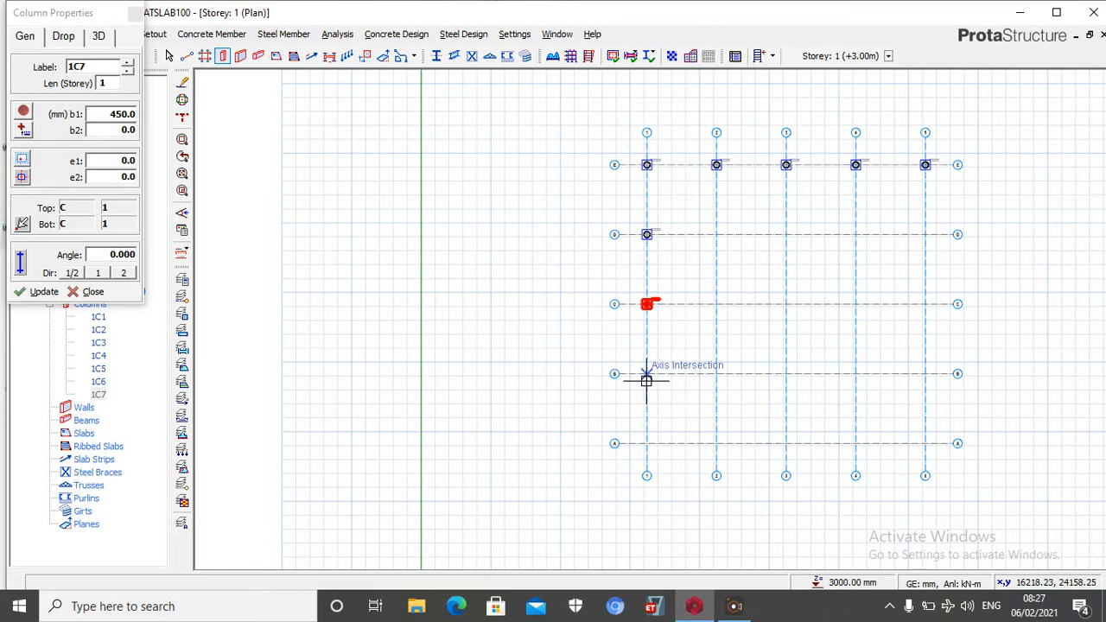
left_click(647, 444)
left_click(647, 375)
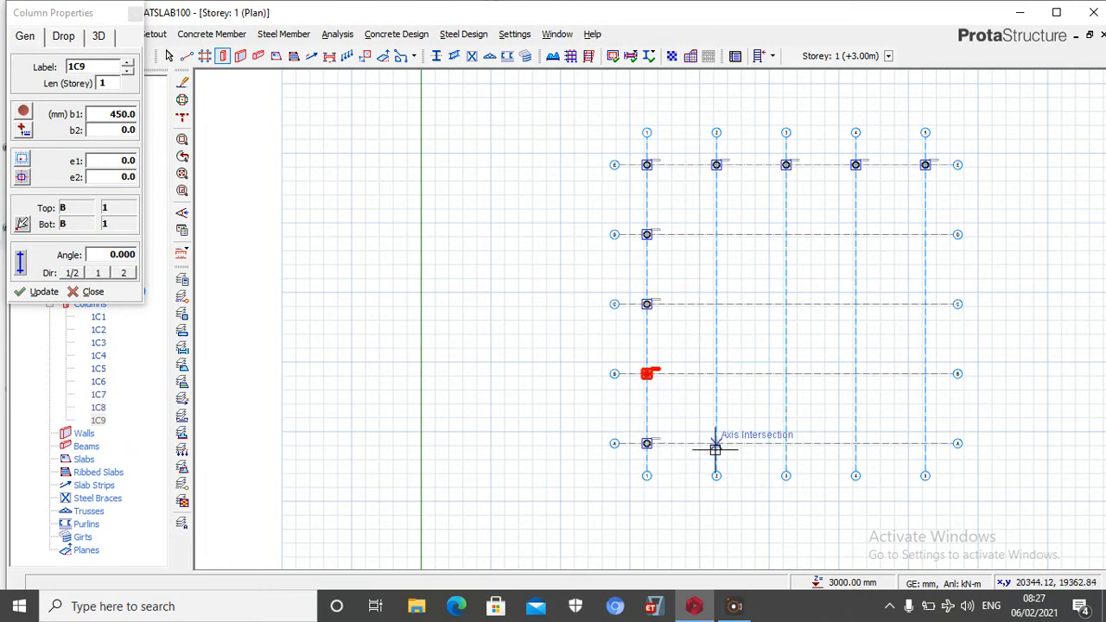
Place circular columns along axis A at its intersections with axes 2, 3, 4 and 5
left_click(716, 444)
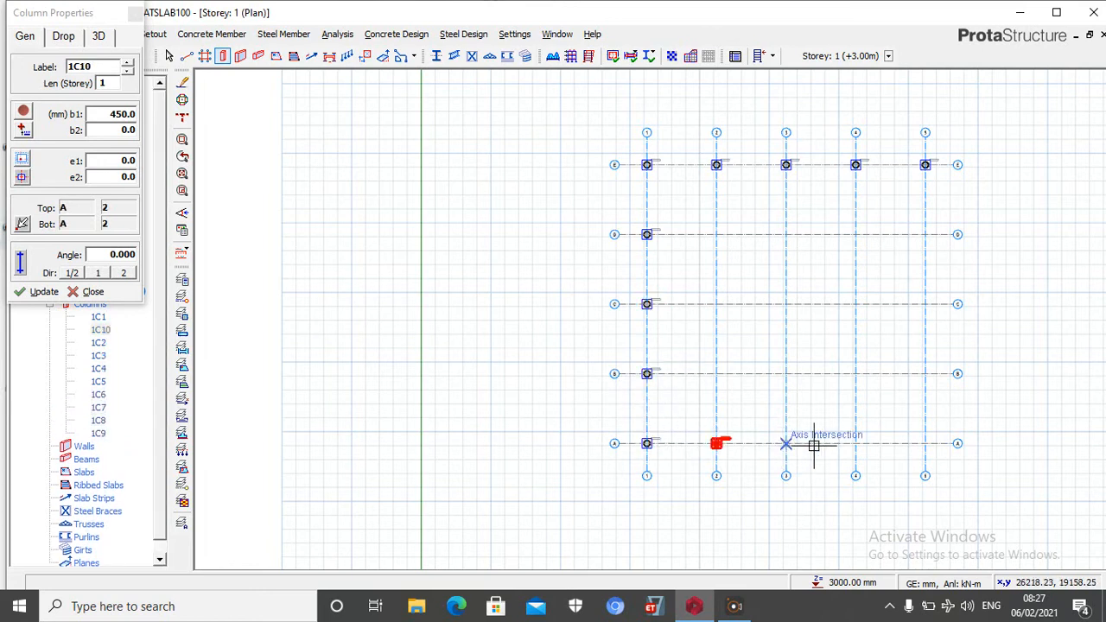
left_click(785, 443)
left_click(855, 443)
left_click(925, 444)
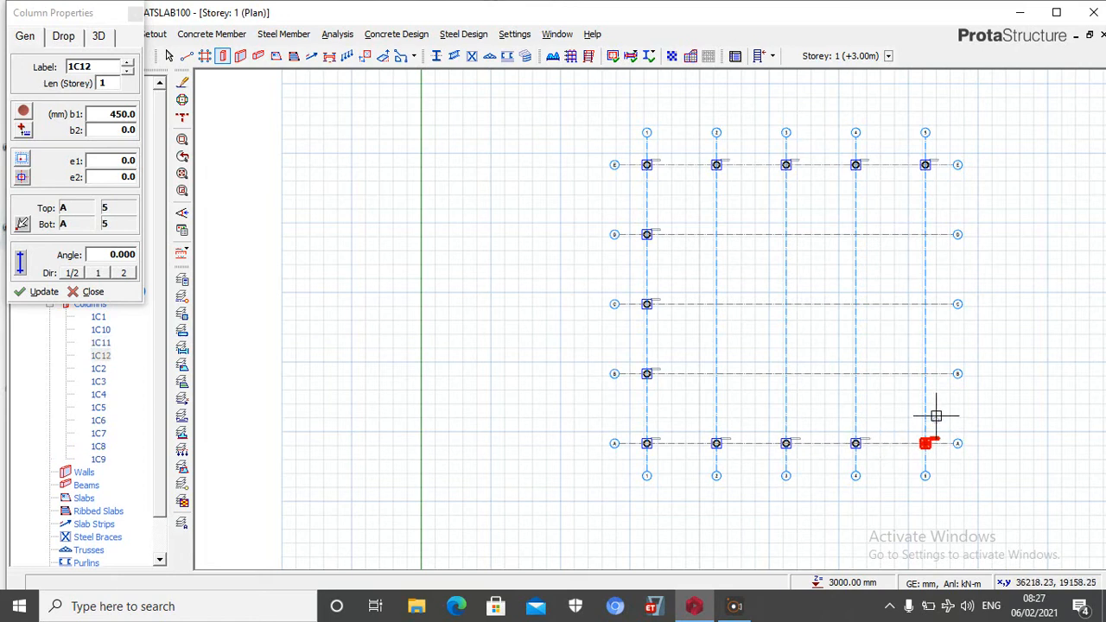
Place circular columns along axis 5 at its intersections with axes B, C and D
left_click(925, 373)
left_click(925, 304)
left_click(925, 234)
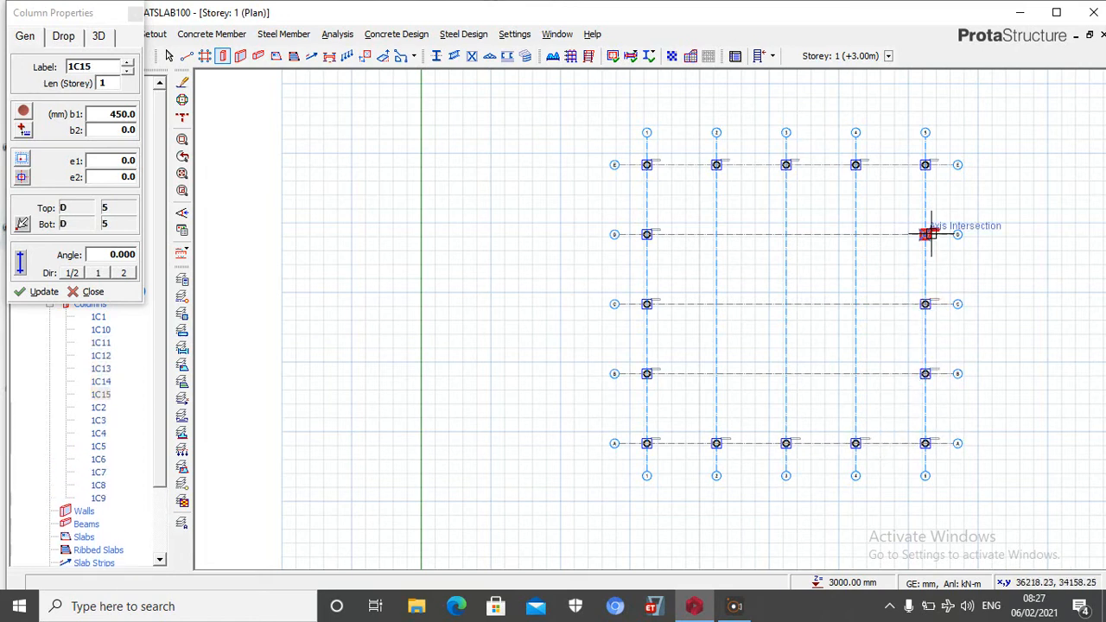
Place circular columns at the intersection of axes D and 2, and along axis B at axes 2, 4 and 3
left_click(717, 234)
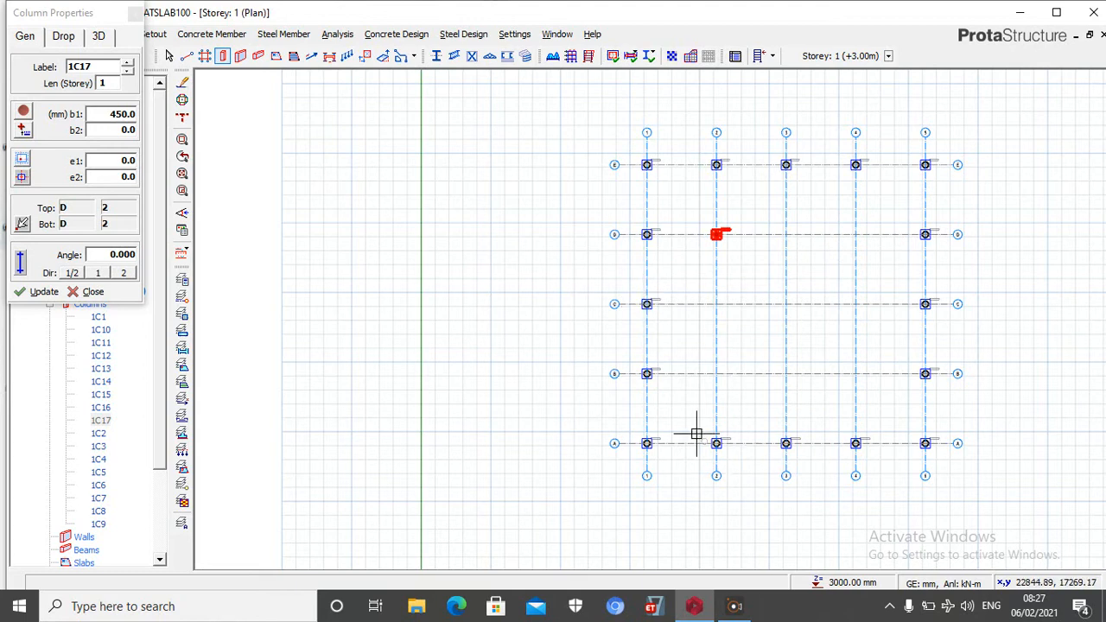
left_click(717, 373)
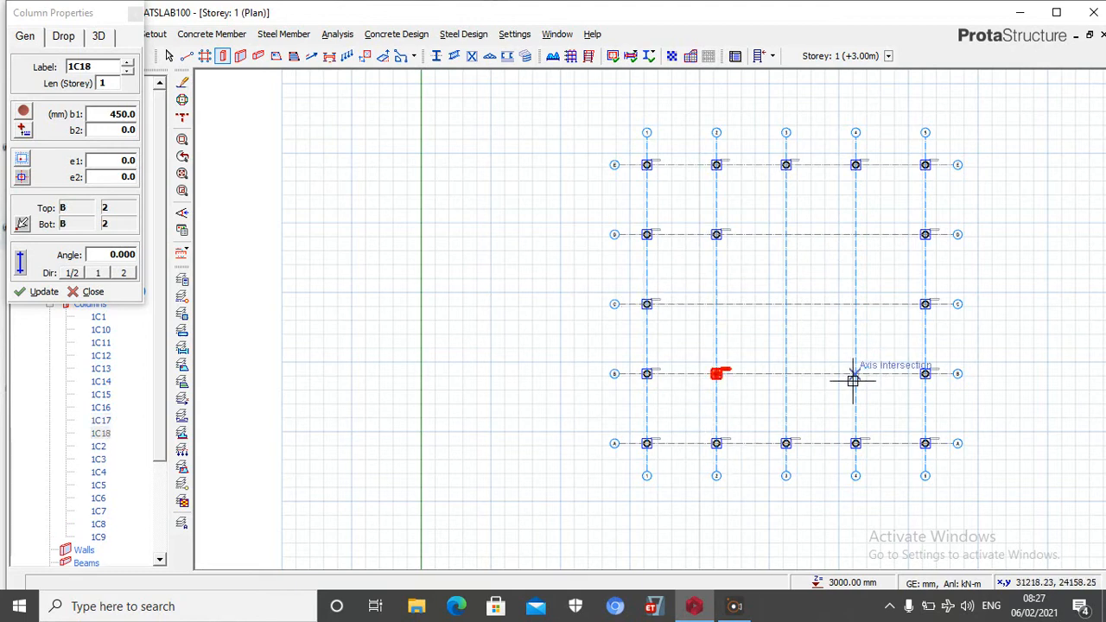
left_click(855, 373)
left_click(785, 373)
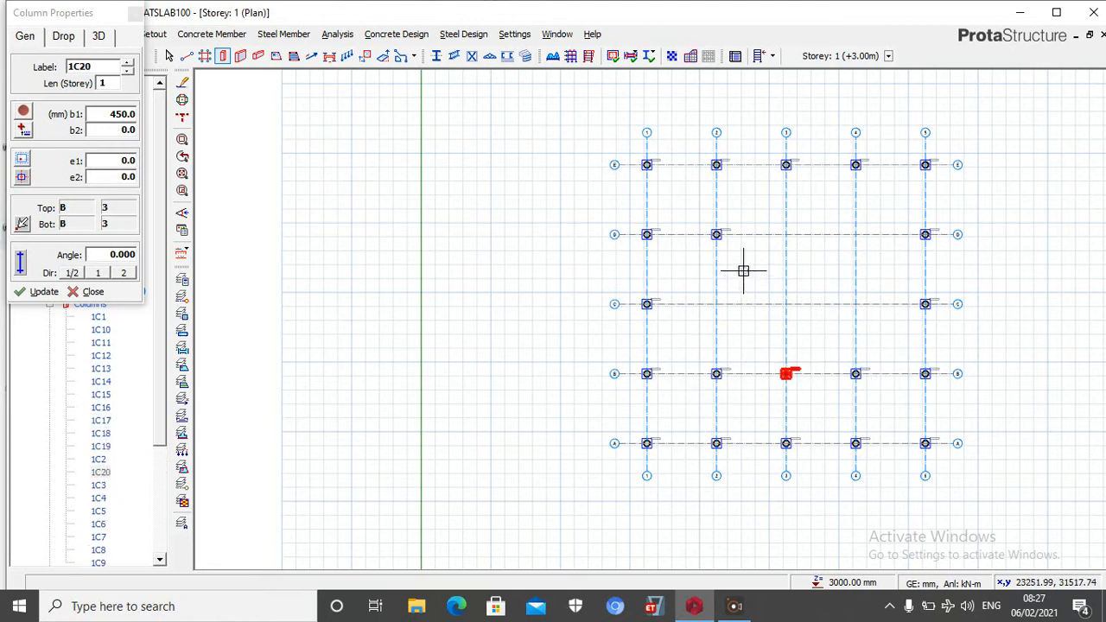
Delete the column at the intersection of axes D and 2
key("Escape")
scroll(722, 246, "up", 3)
left_click(728, 241)
key("Delete")
left_click(486, 244)
scroll(480, 248, "down", 3)
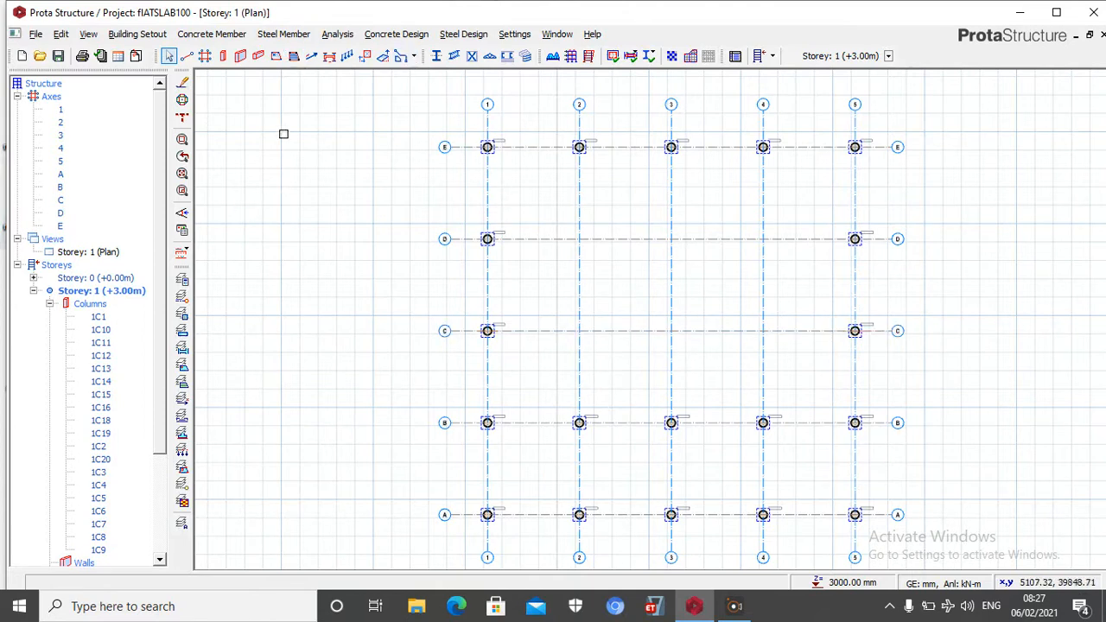
Set up a wall section with a width of 230 mm and I and J end extensions of 115 mm
left_click(240, 57)
left_click(128, 114)
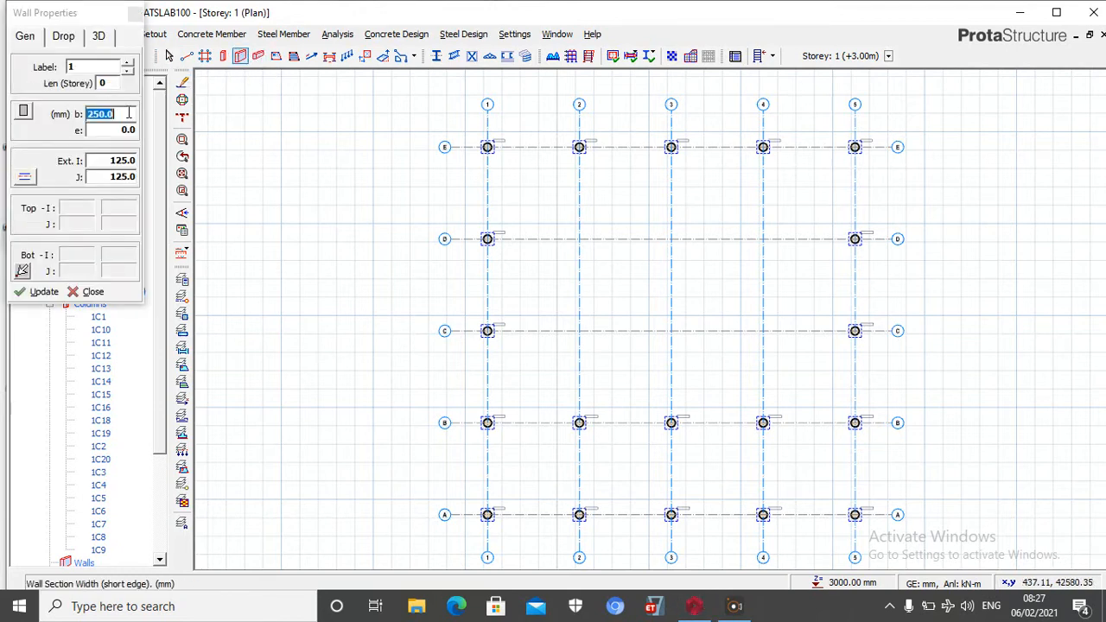
left_click(122, 161)
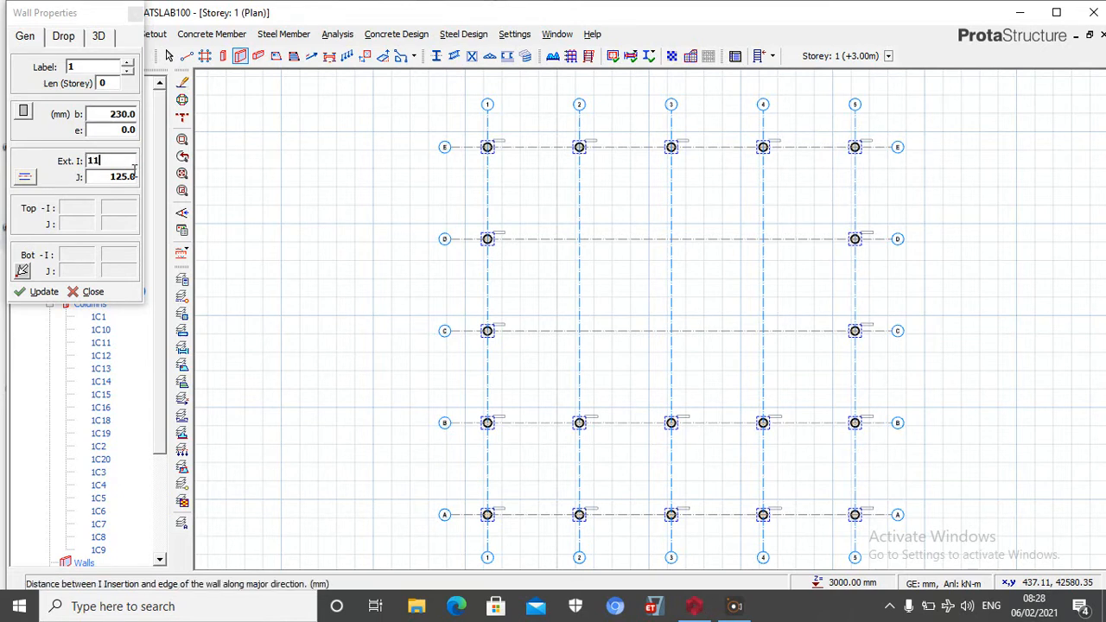
left_click(122, 177)
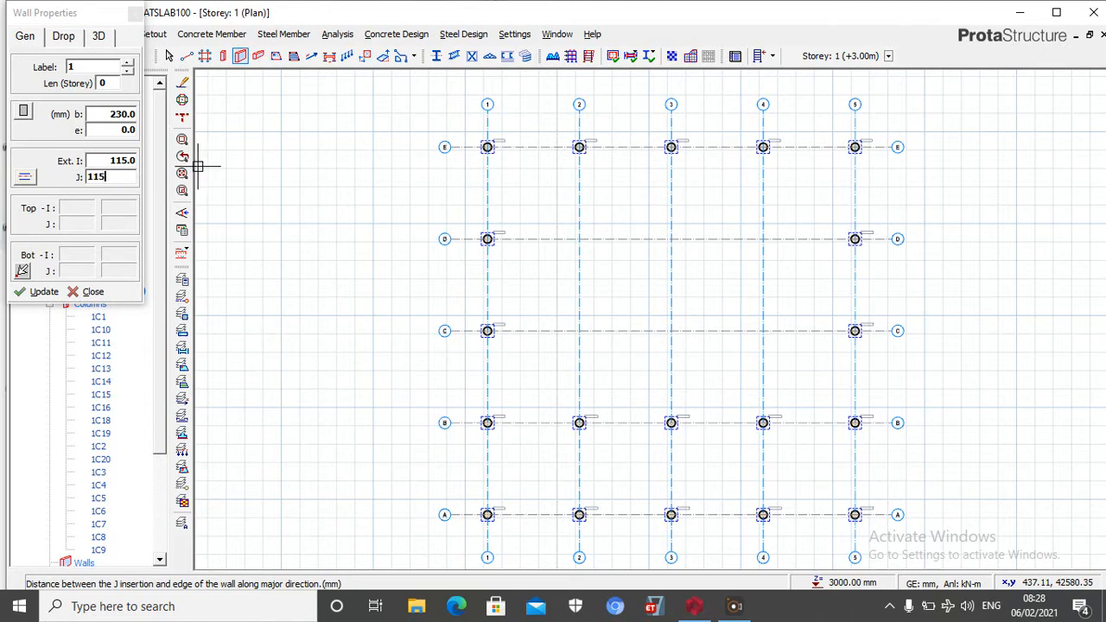
scroll(361, 215, "down", 3)
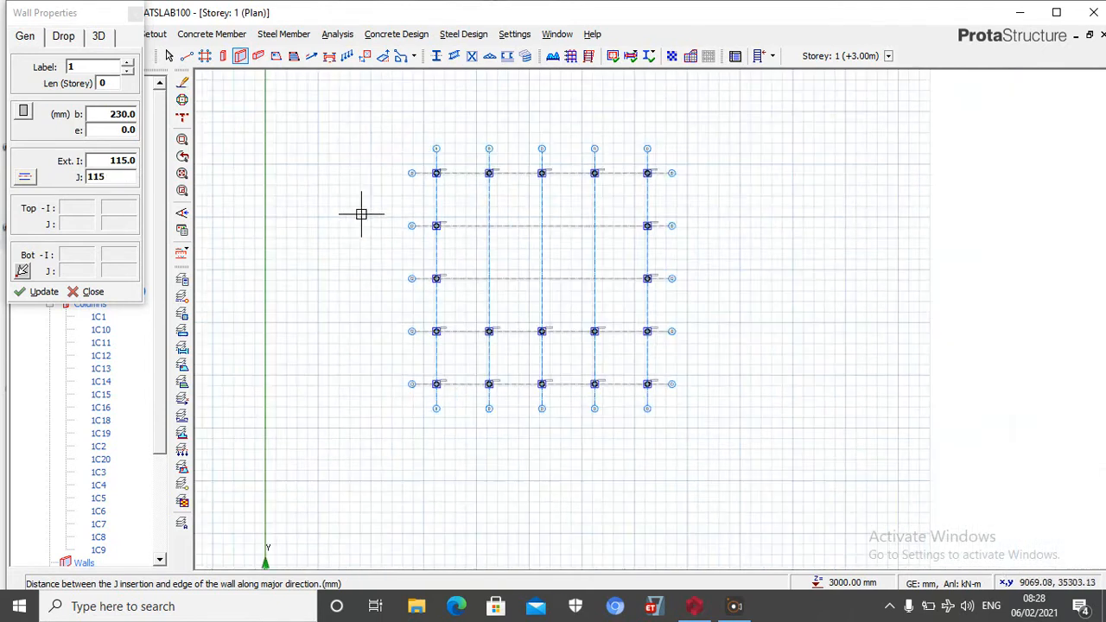
left_click(28, 179)
left_click(78, 181)
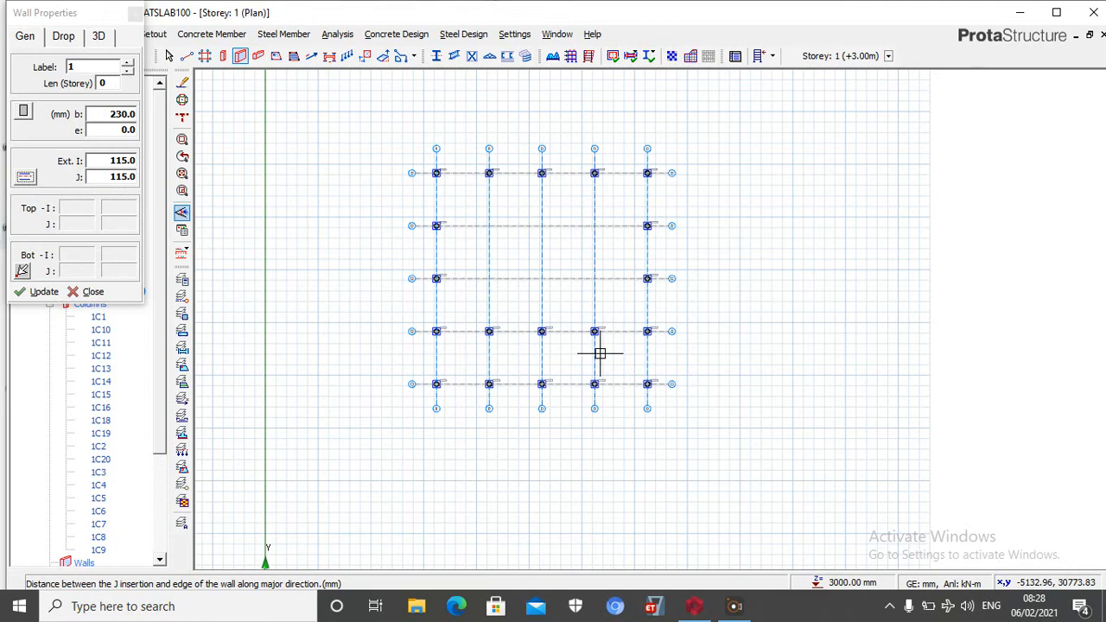
Draw four walls enclosing the bay bounded by axes 3, 4, C and D
scroll(524, 301, "up", 4)
scroll(464, 286, "down", 3)
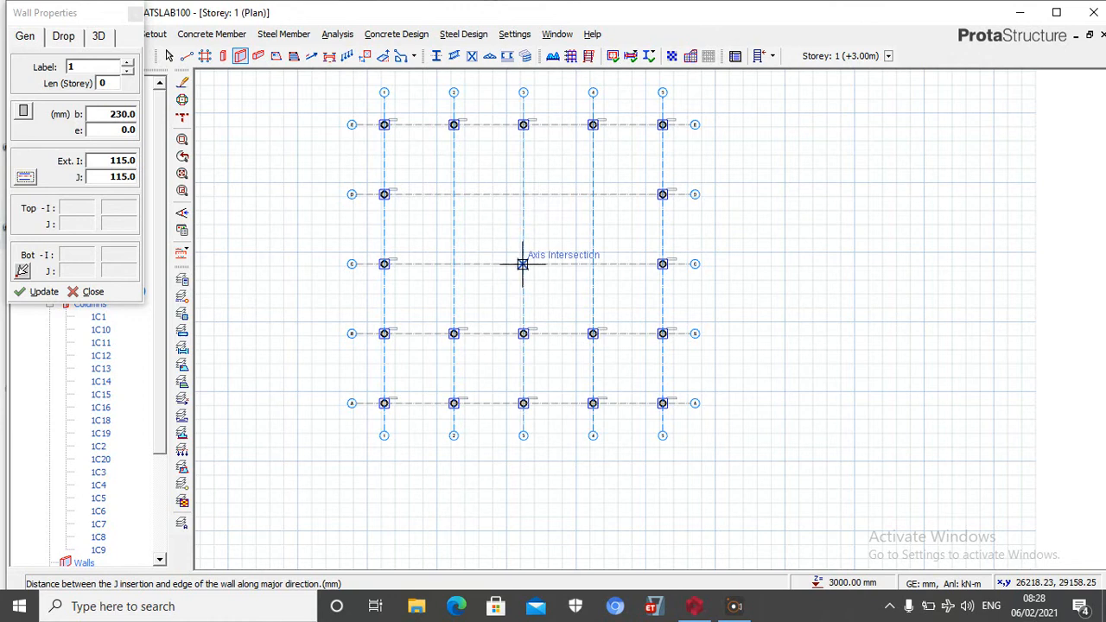
left_click(522, 193)
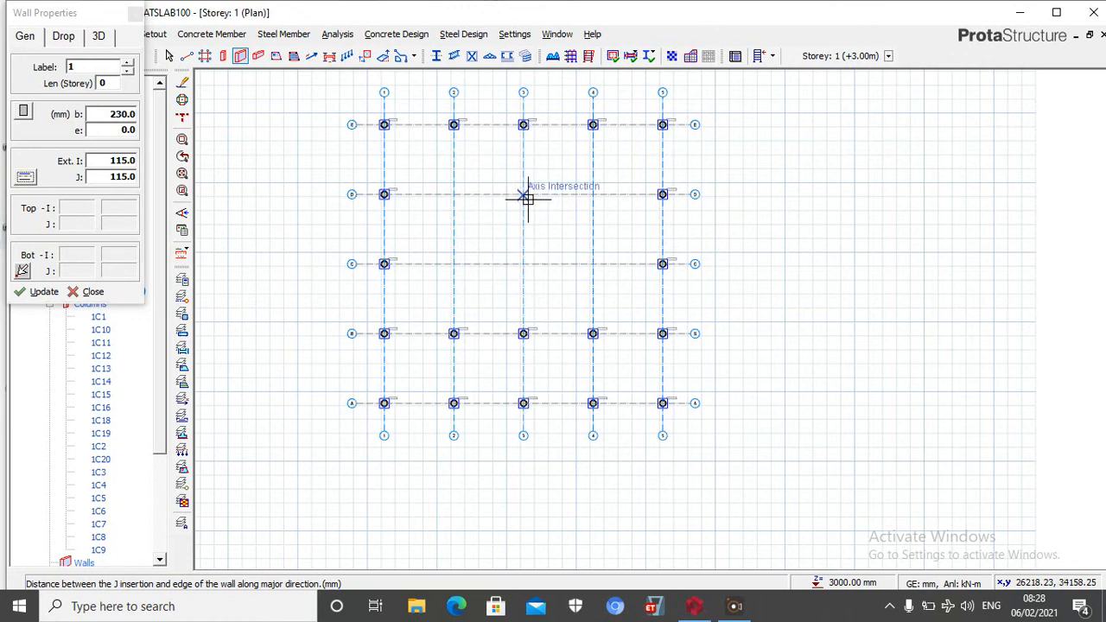
left_click(595, 196)
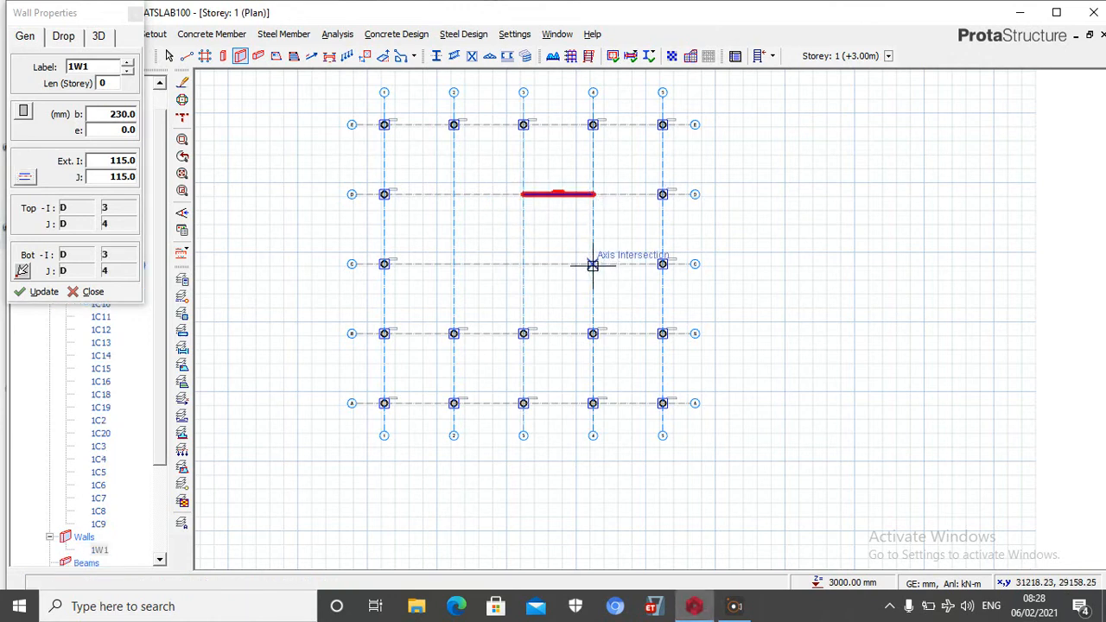
left_click(593, 195)
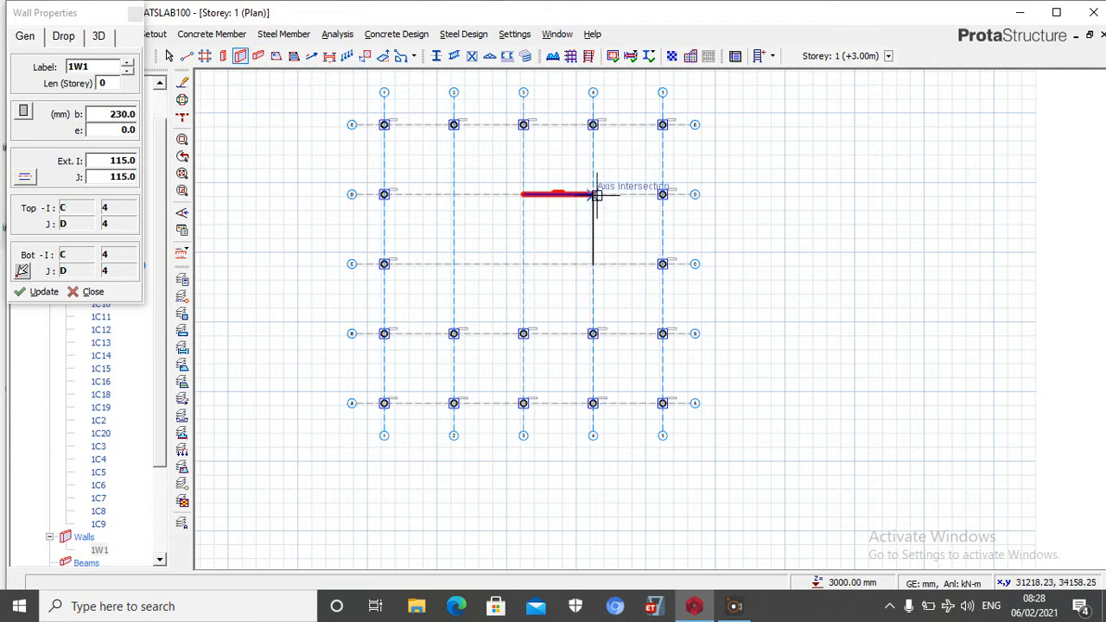
left_click(591, 264)
left_click(591, 264)
left_click(523, 264)
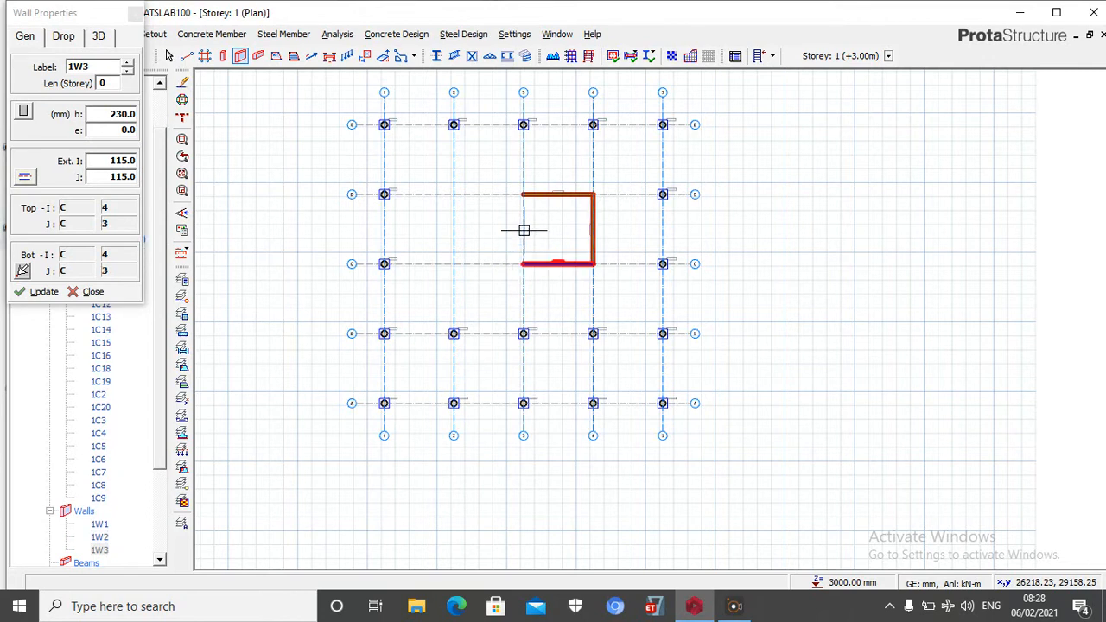
left_click(522, 195)
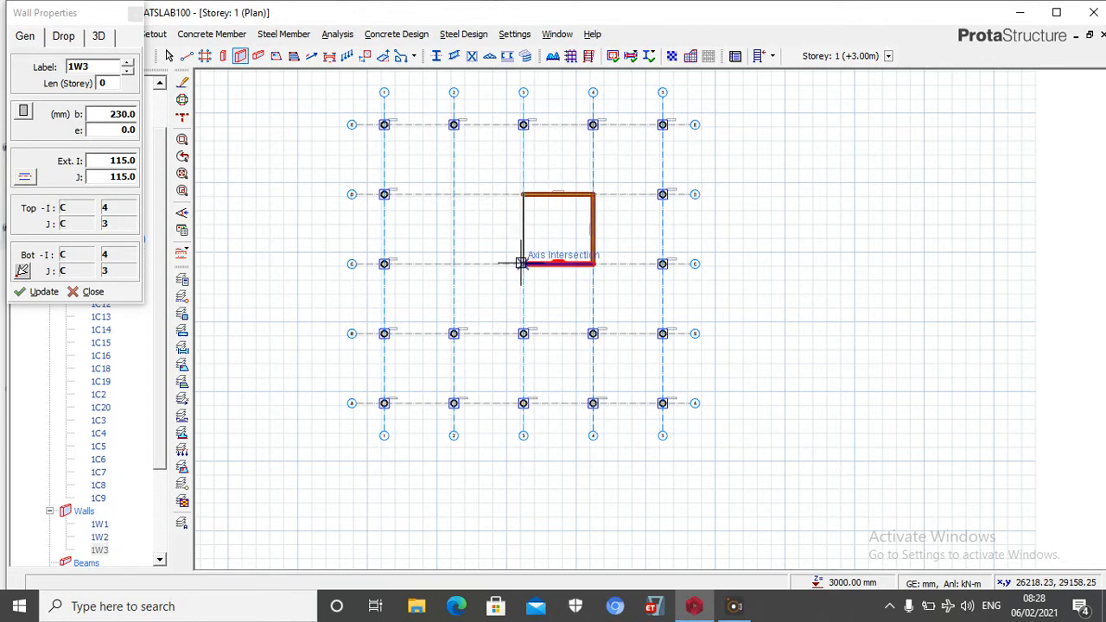
left_click(523, 264)
scroll(440, 259, "down", 1)
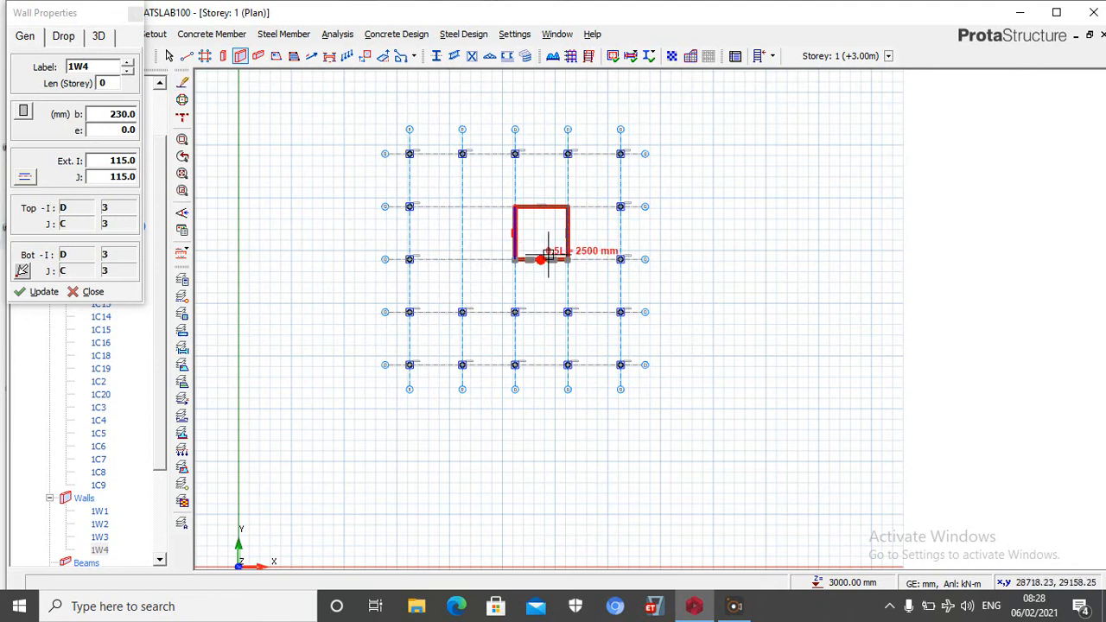
left_click(136, 14)
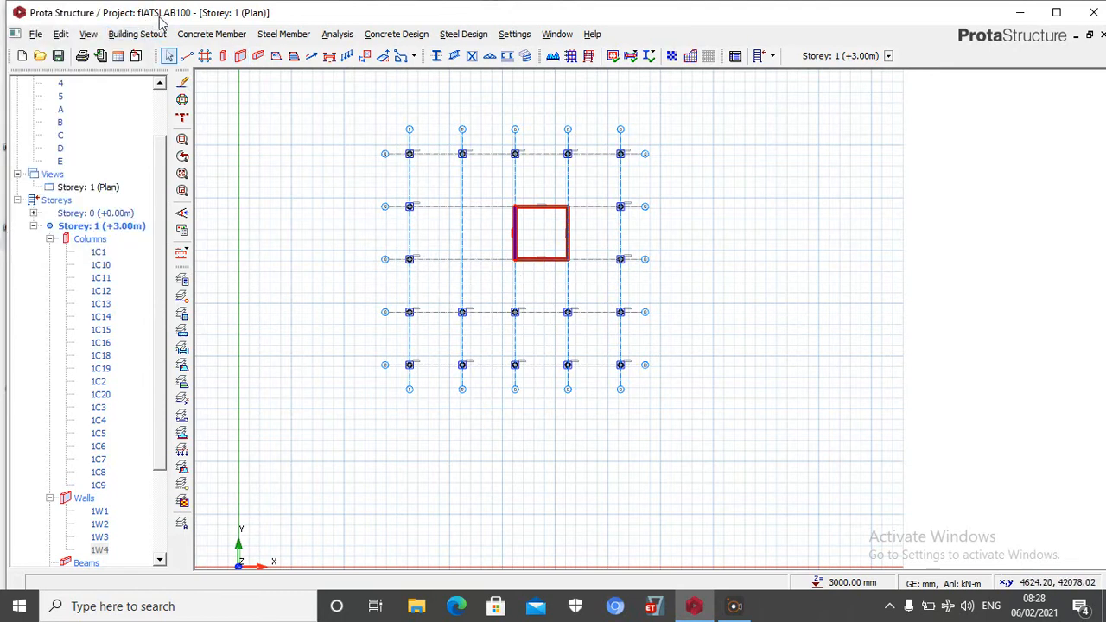
Place 450 mm circular columns on axis 2 at its intersections with axes D and C
left_click(223, 56)
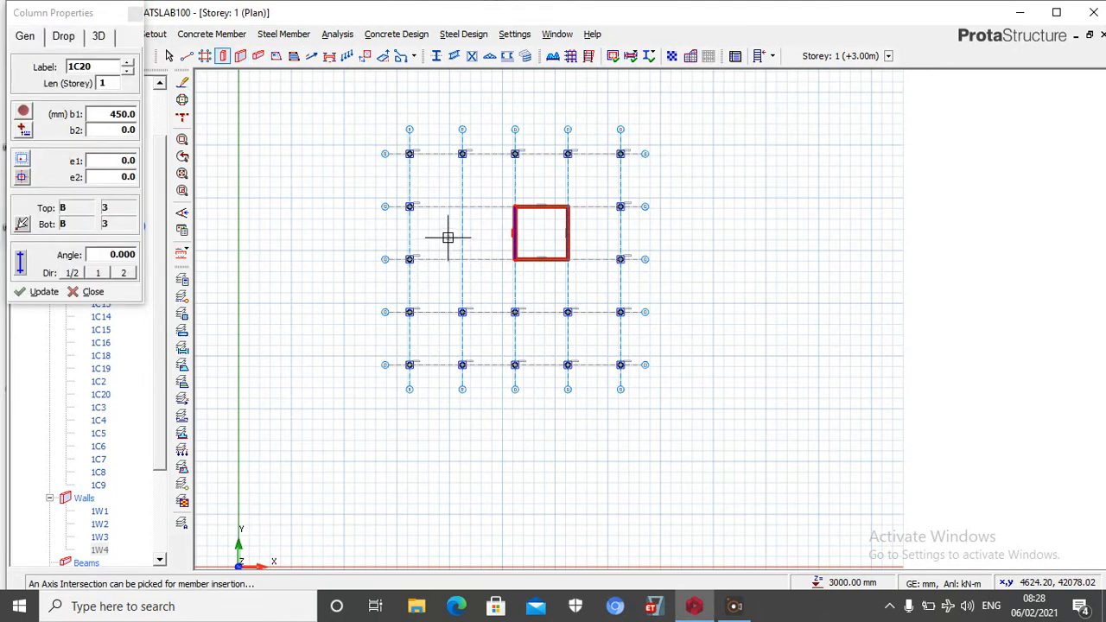
scroll(448, 237, "up", 3)
left_click(480, 184)
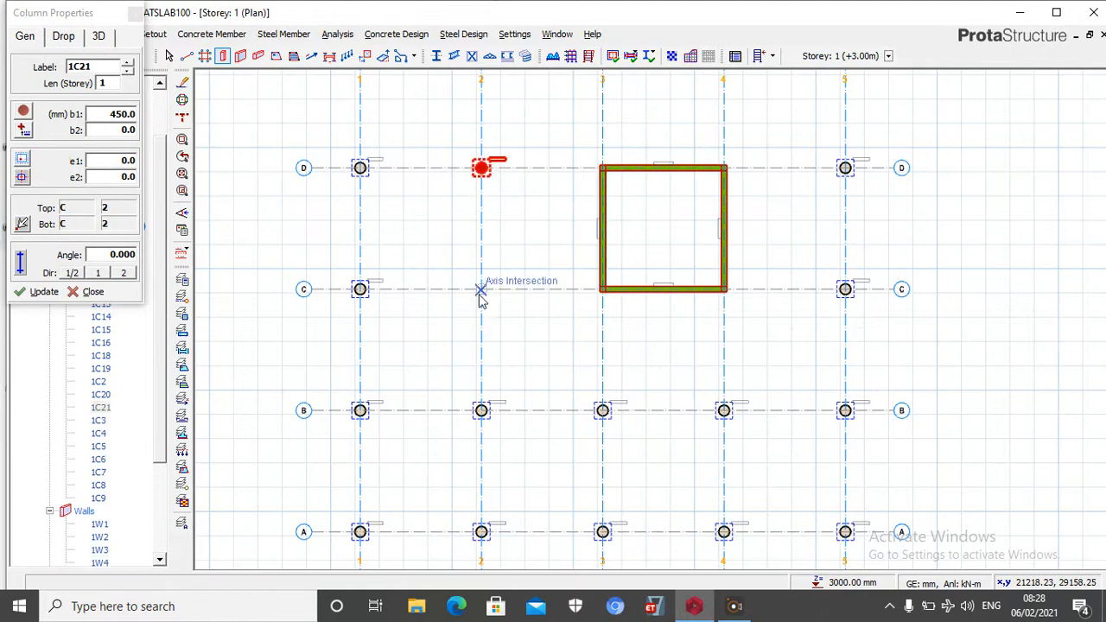
left_click(485, 292)
scroll(427, 342, "down", 1)
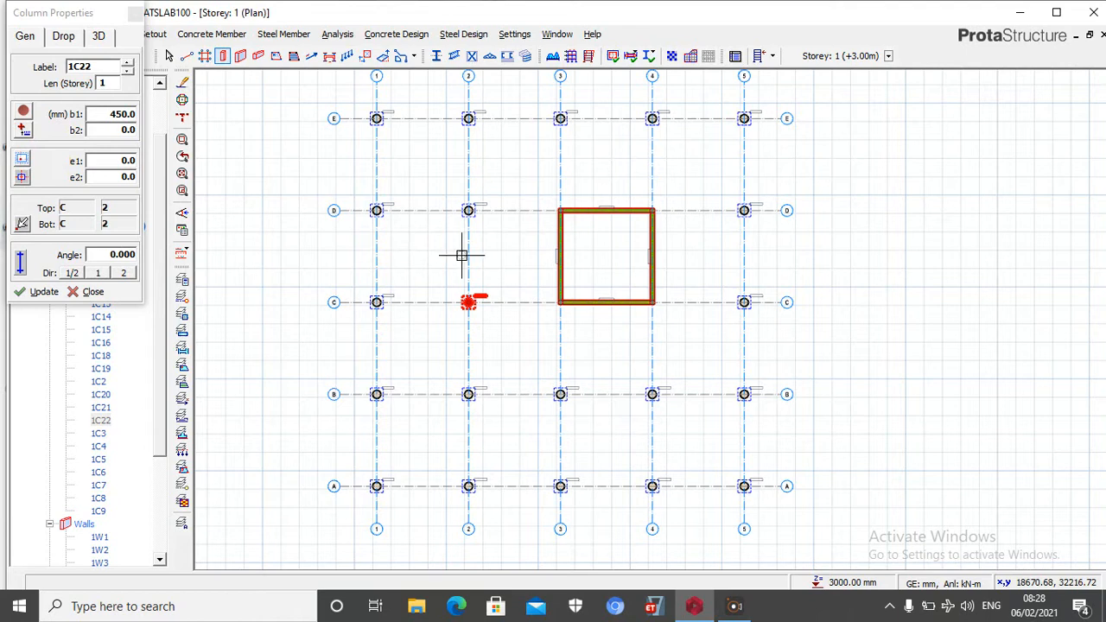
scroll(380, 229, "down", 1)
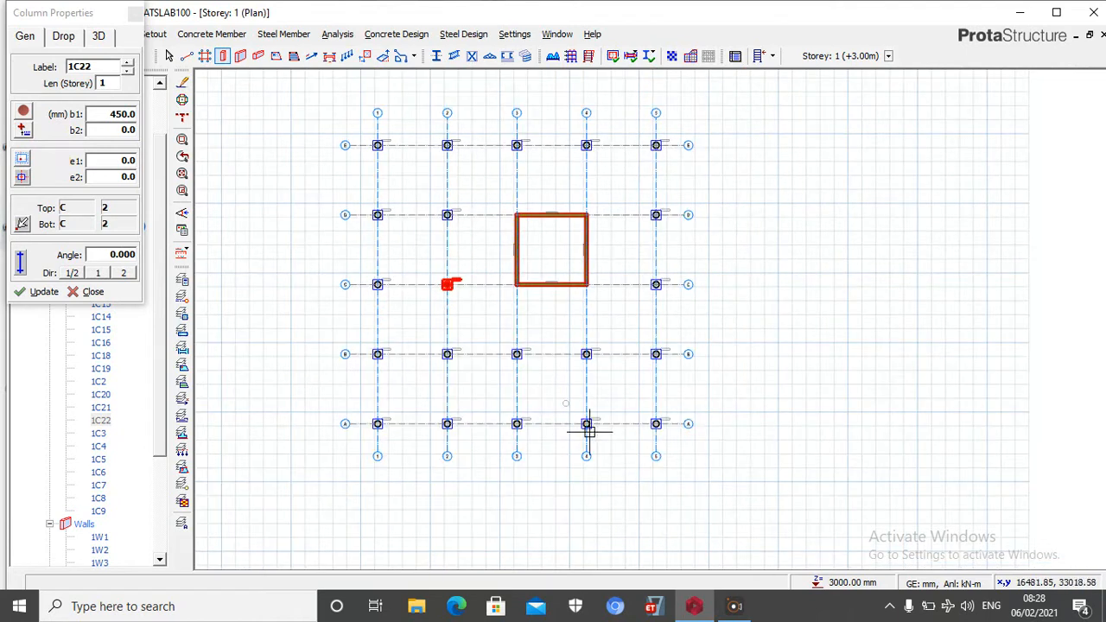
left_click(135, 16)
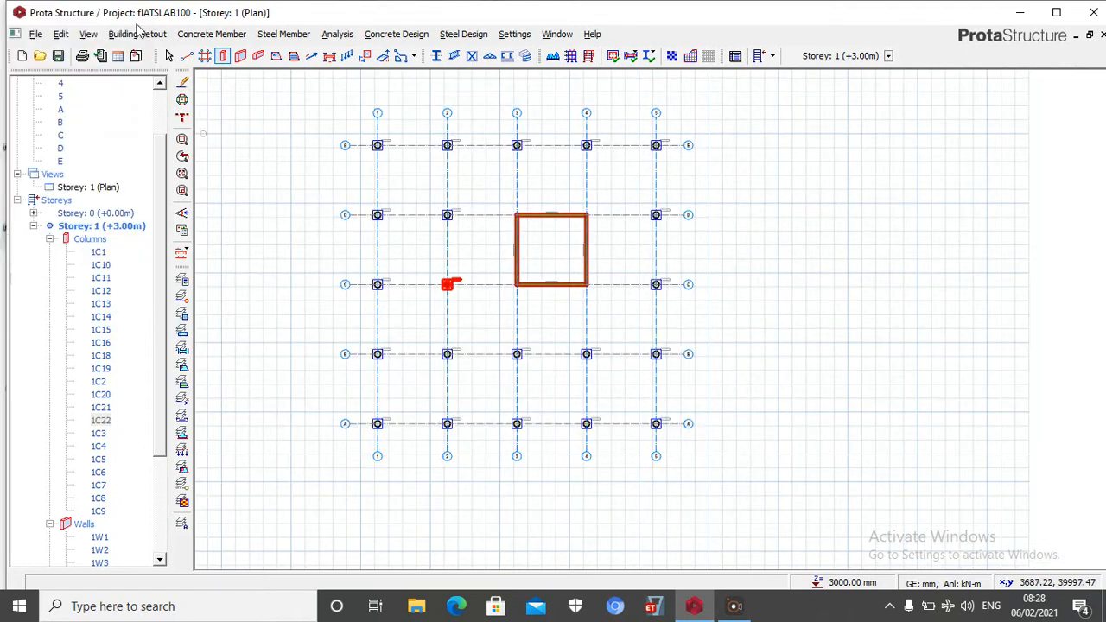
Open a 3D view of the storey and examine the drop panels at the column heads
left_click(466, 185)
left_click(51, 175)
right_click(52, 175)
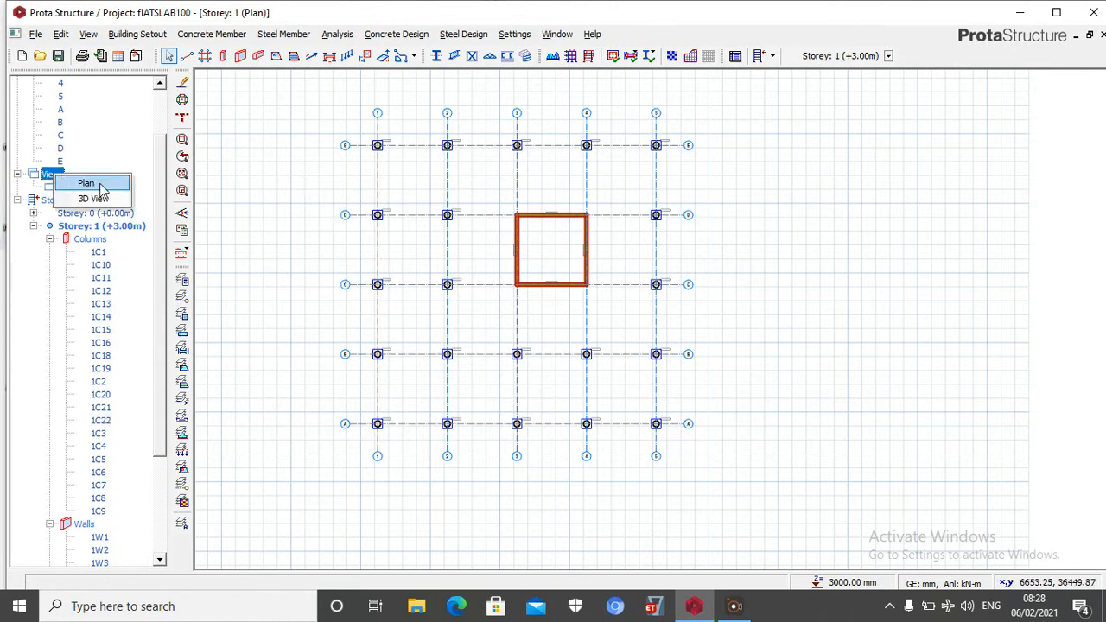
left_click(108, 198)
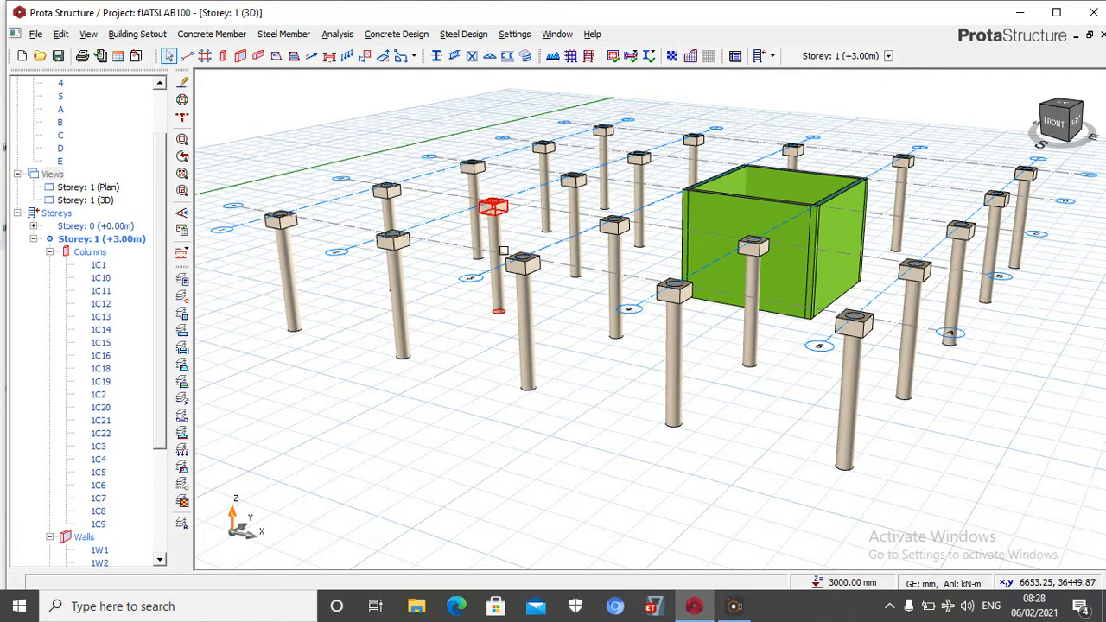
scroll(682, 293, "up", 3)
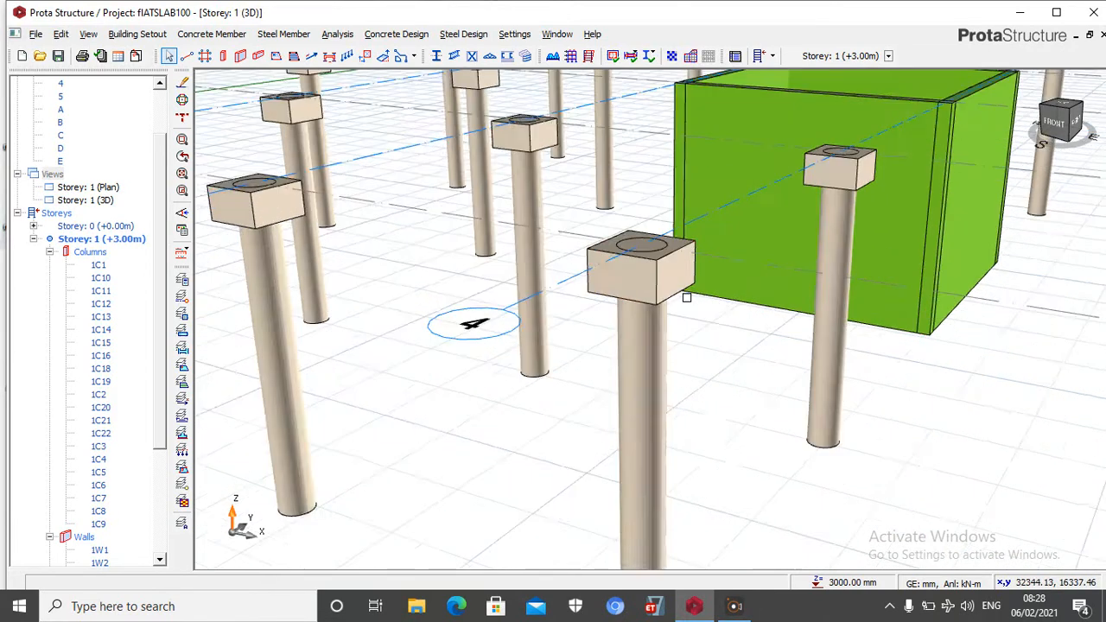
scroll(686, 297, "up", 2)
mouse_move(652, 245)
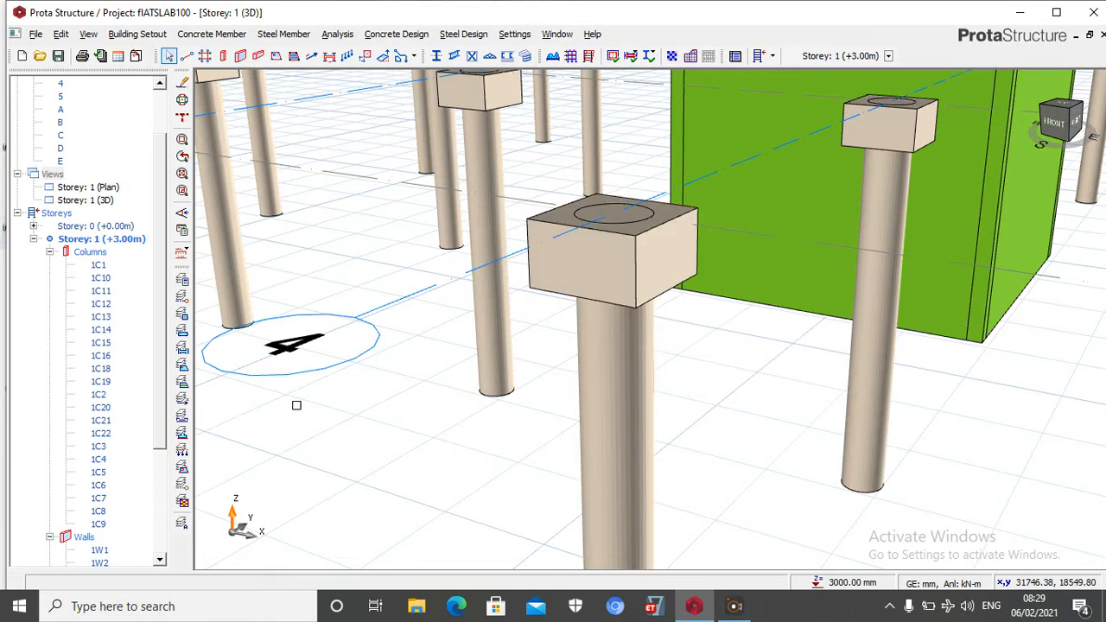
Open a new plan view and set up slabs with a 200 mm depth and 30 mm concrete cover
right_click(54, 177)
left_click(92, 186)
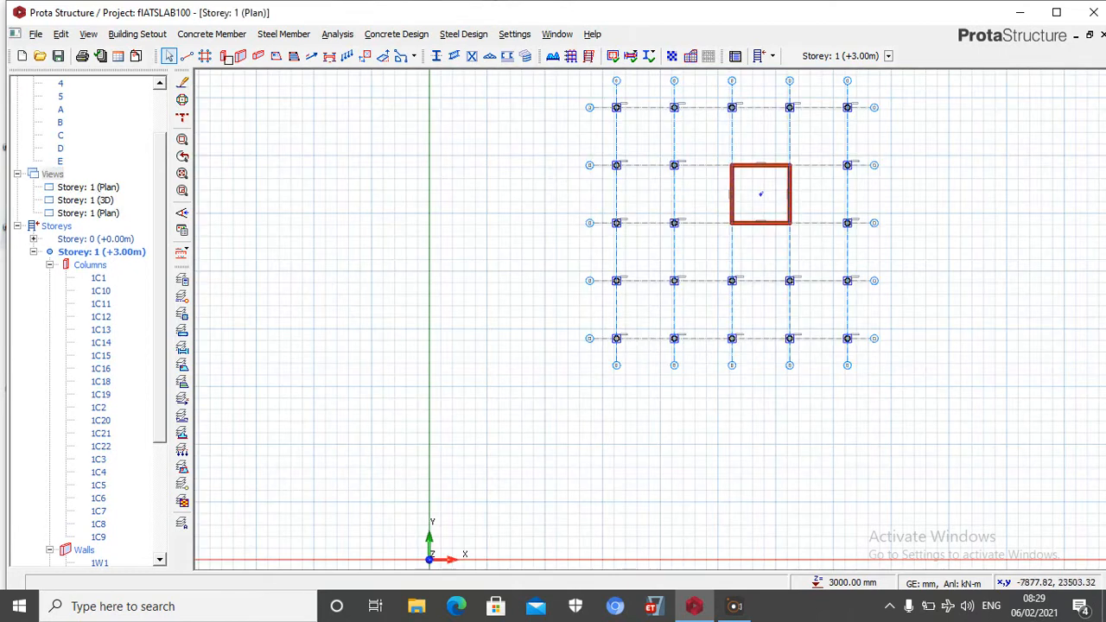
left_click(276, 57)
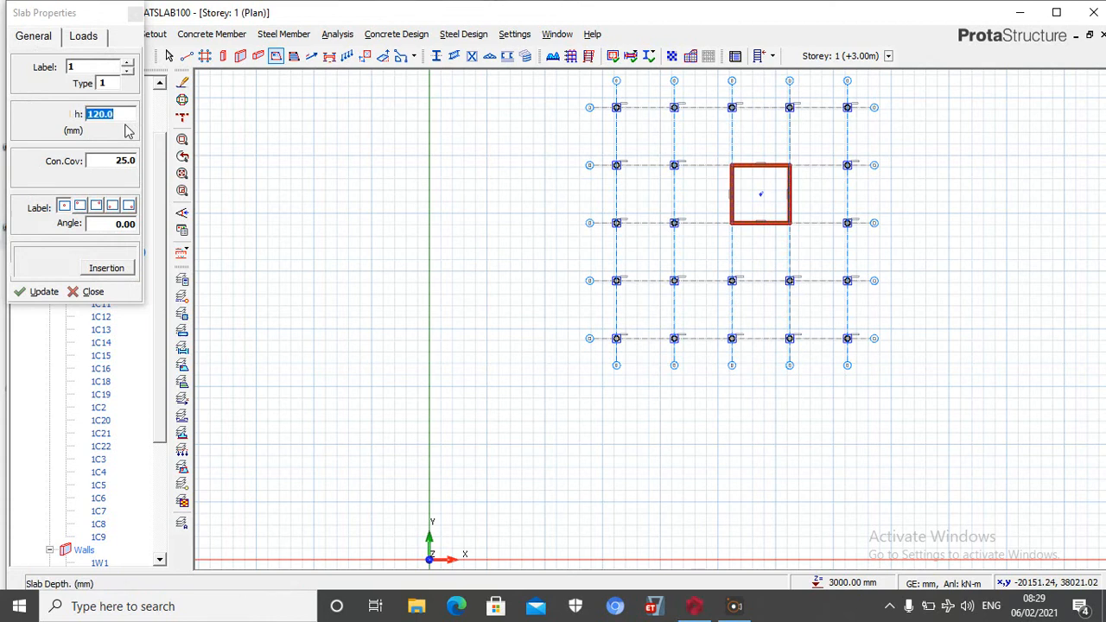
left_click(113, 160)
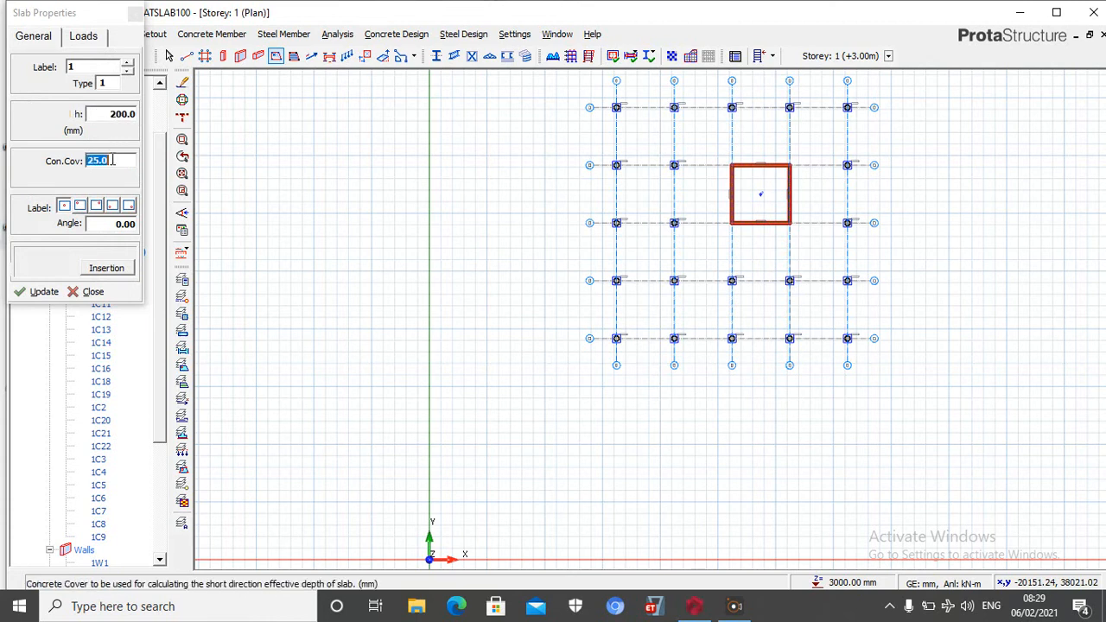
Set the slab's dead load to 2.5 and its imposed load to the 4.000 Shopping Areas value
left_click(84, 38)
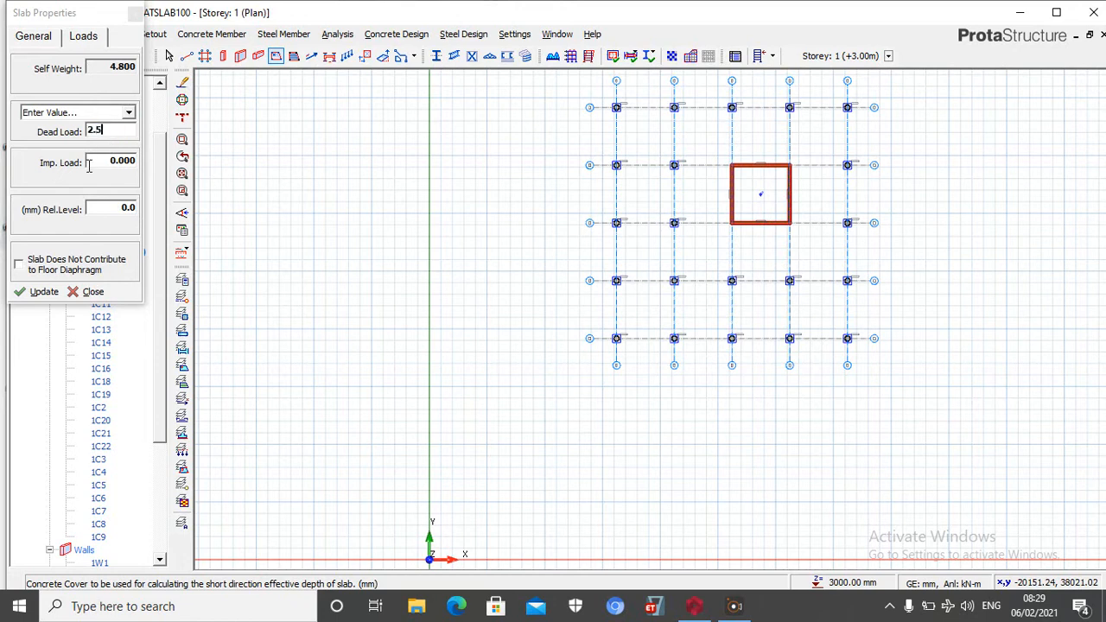
left_click(114, 164)
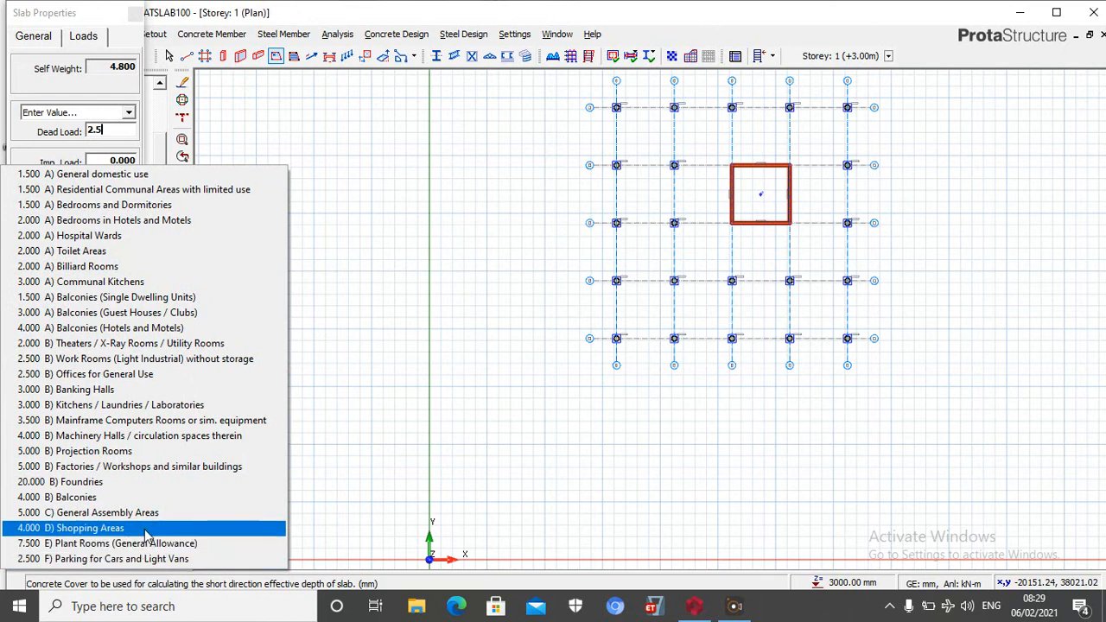
left_click(138, 534)
Place slabs in the four bays between axes 1 and 2, from axis E down to axis A
scroll(279, 271, "down", 3)
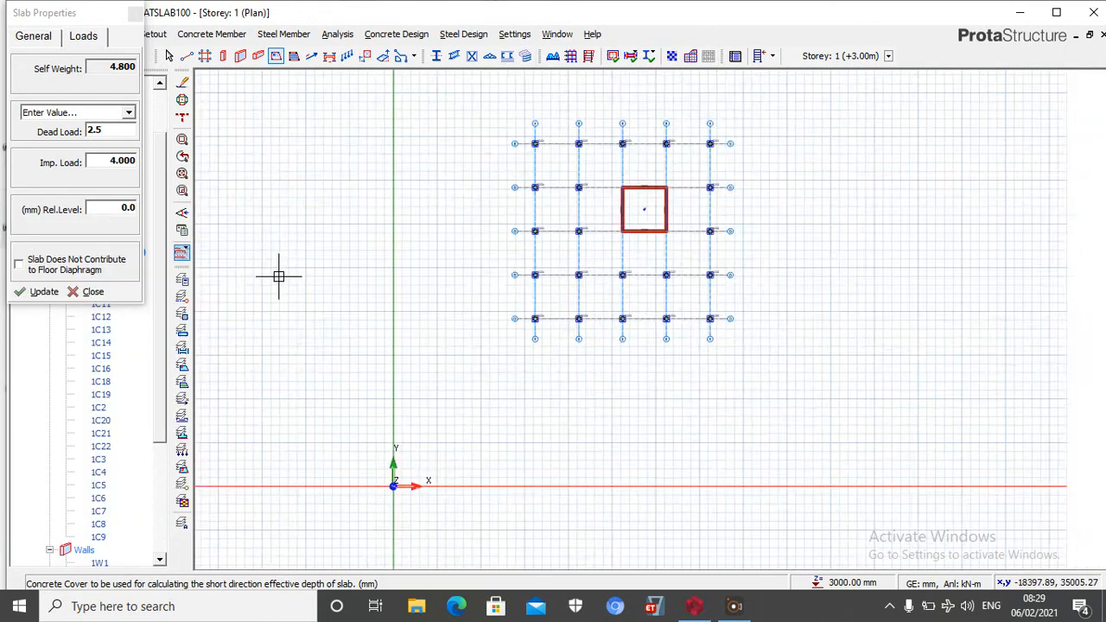
scroll(496, 215, "up", 3)
left_click(493, 167)
left_click(500, 234)
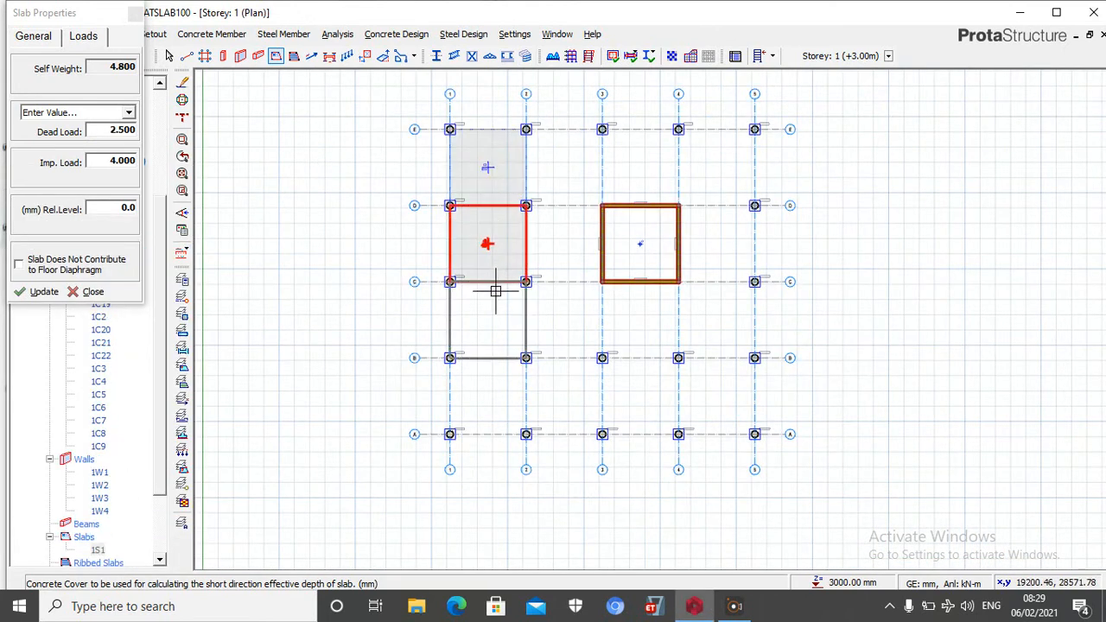
left_click(494, 320)
left_click(491, 366)
Place slabs in the four bays between axes 2 and 3, from axis A up to axis E
left_click(549, 396)
left_click(563, 319)
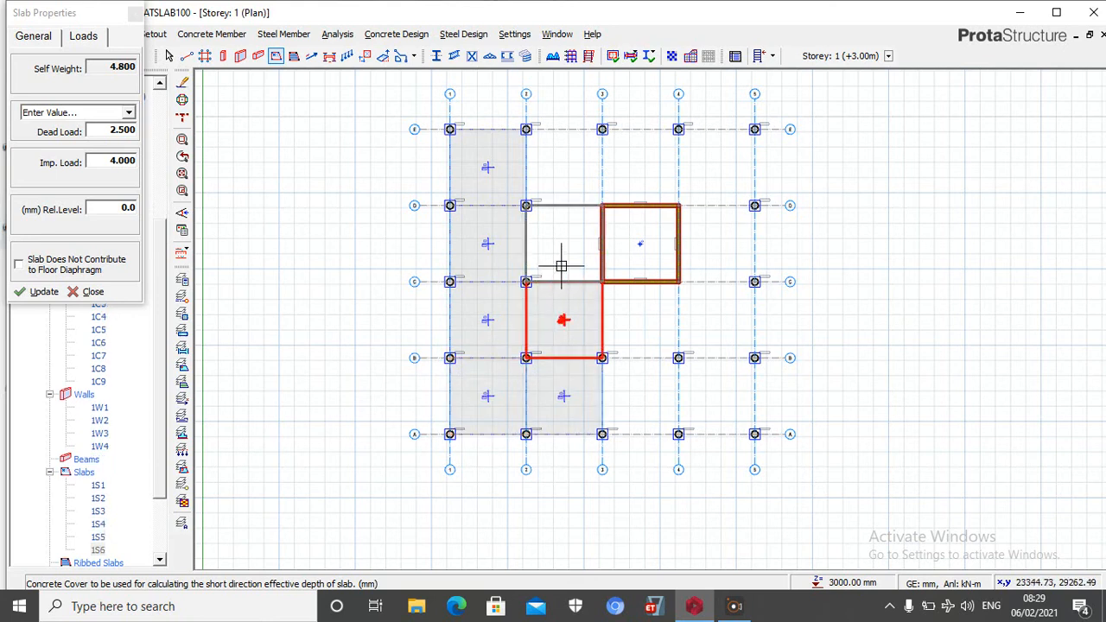
left_click(557, 233)
left_click(556, 185)
Place slabs in the remaining bays between axes 3 and 5, leaving the wall core empty, and finish slab placement
left_click(657, 161)
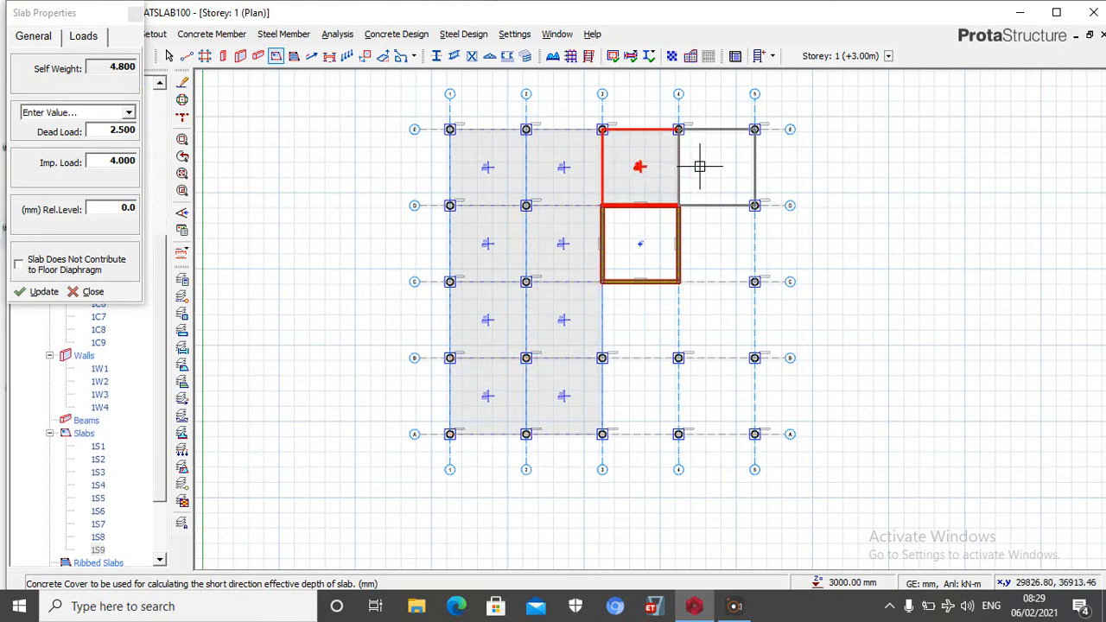
left_click(701, 165)
left_click(728, 243)
left_click(714, 322)
left_click(648, 344)
left_click(650, 389)
left_click(714, 413)
scroll(319, 179, "down", 2)
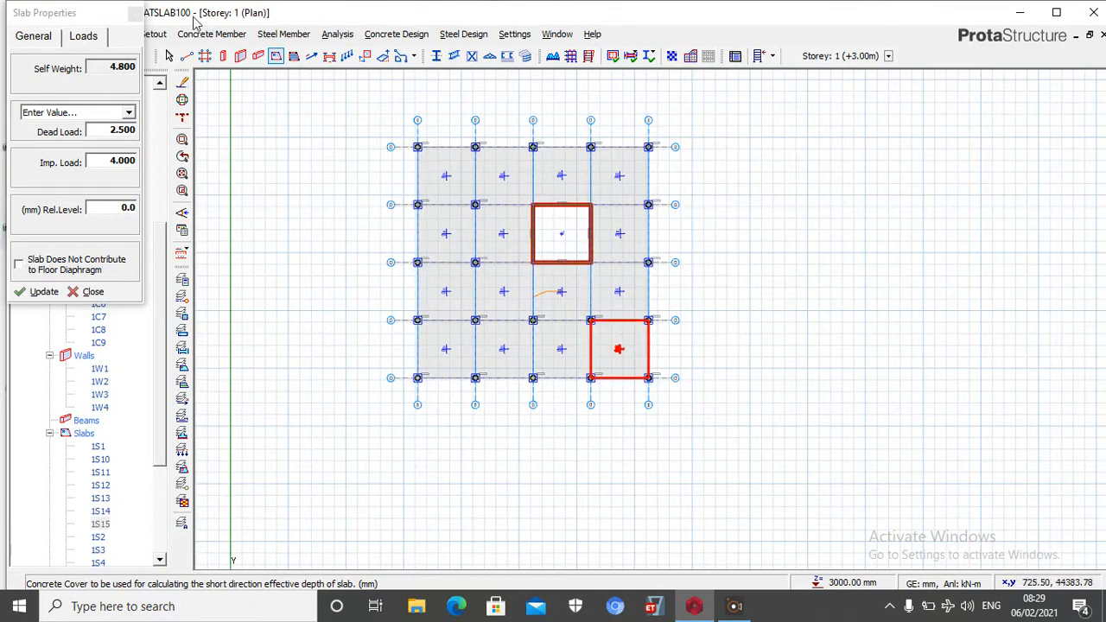
left_click(135, 14)
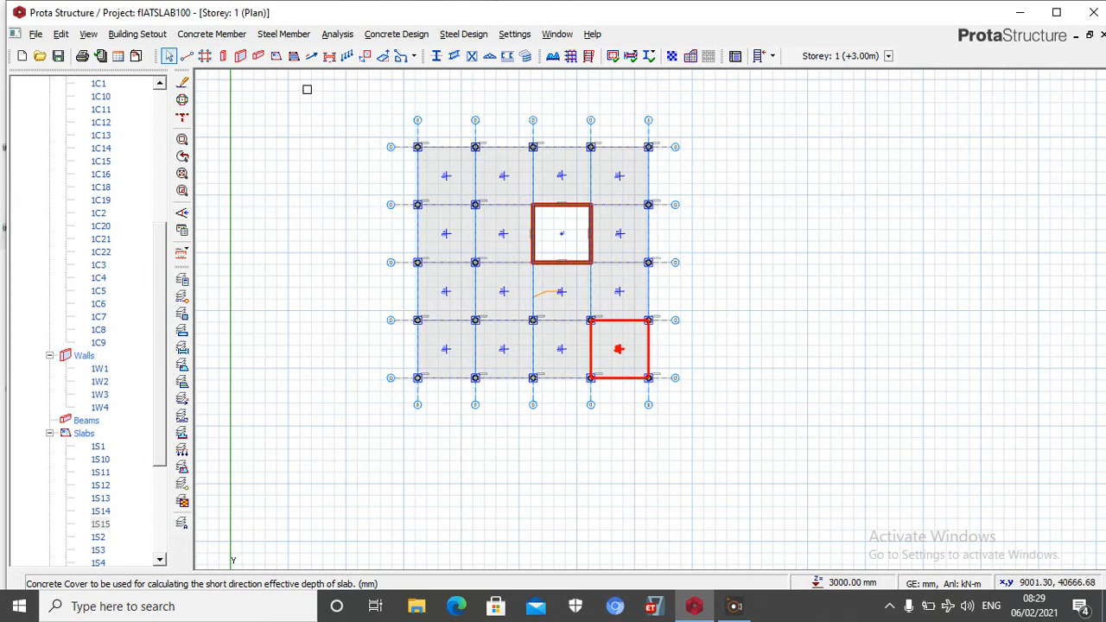
Draw a dead line load of 2.15 kN/m at both ends, about 14500 mm long, down the slab bays between axes 1 and 2
left_click(346, 56)
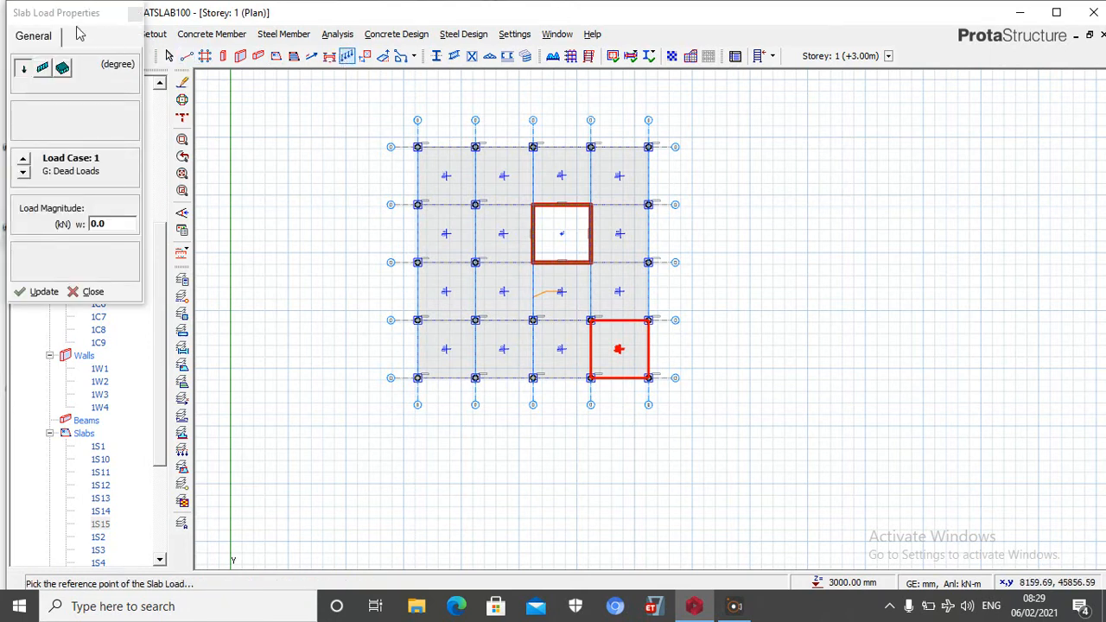
left_click(42, 69)
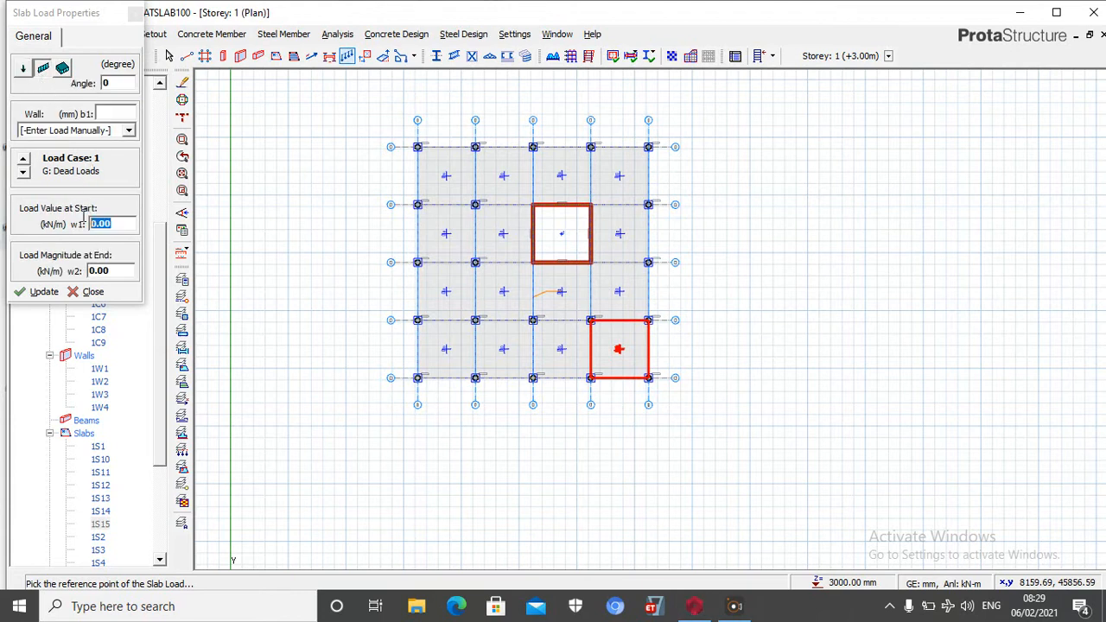
type("2.15")
left_click(450, 176)
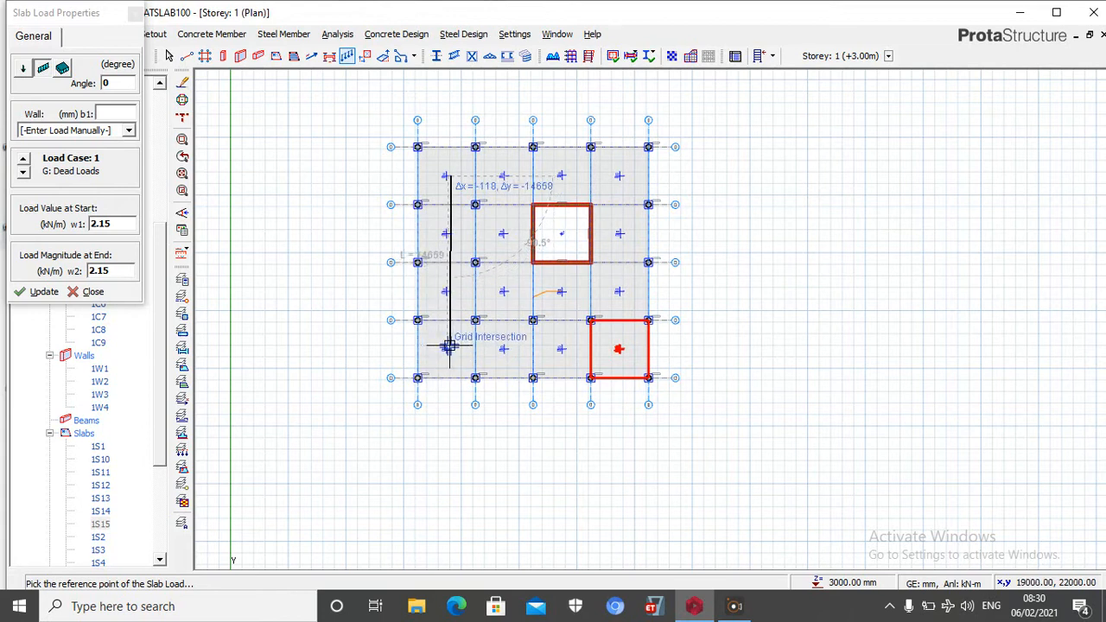
left_click(449, 344)
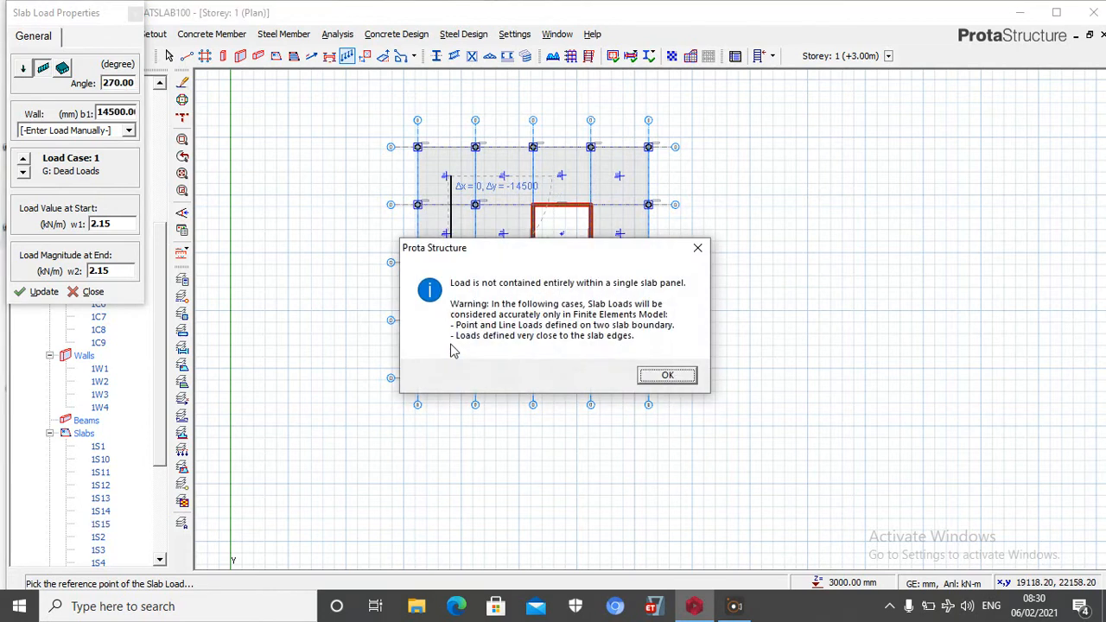
left_click(667, 376)
Draw three more 2.15 kN/m line loads, about 13700, 14400 and 14600 mm long, to complete the rectangle through the outer slab bays
left_click(449, 176)
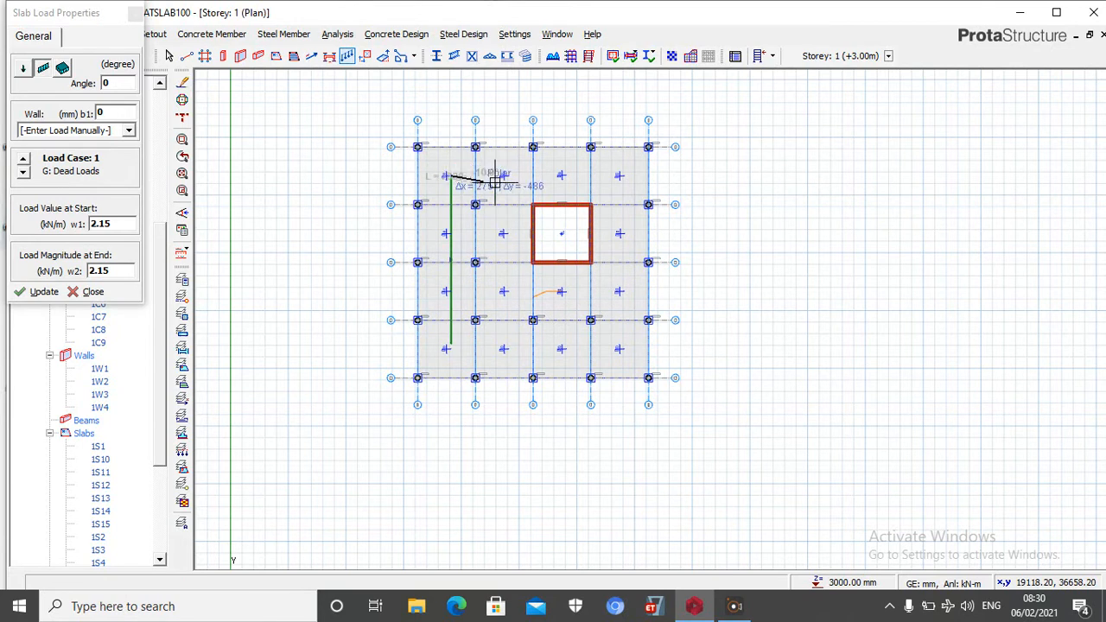
left_click(612, 177)
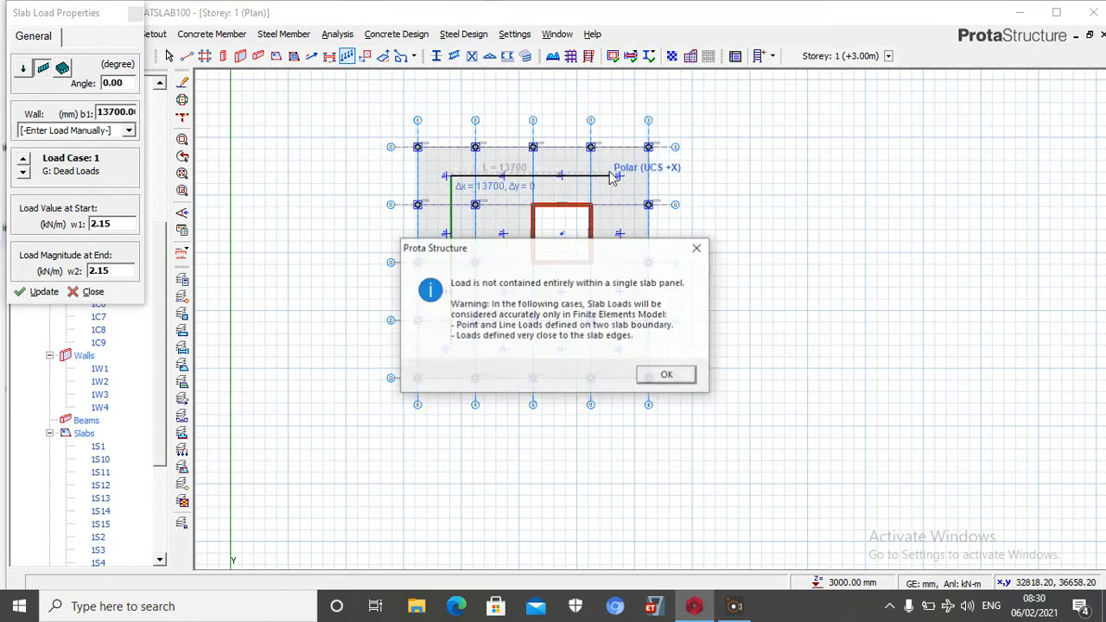
left_click(666, 375)
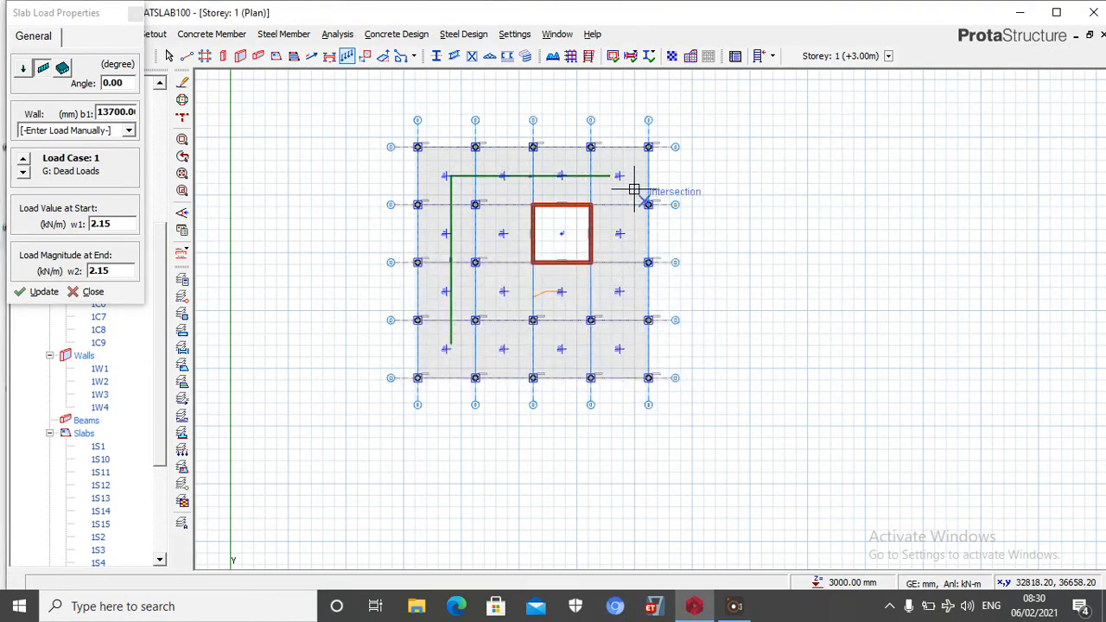
left_click(626, 349)
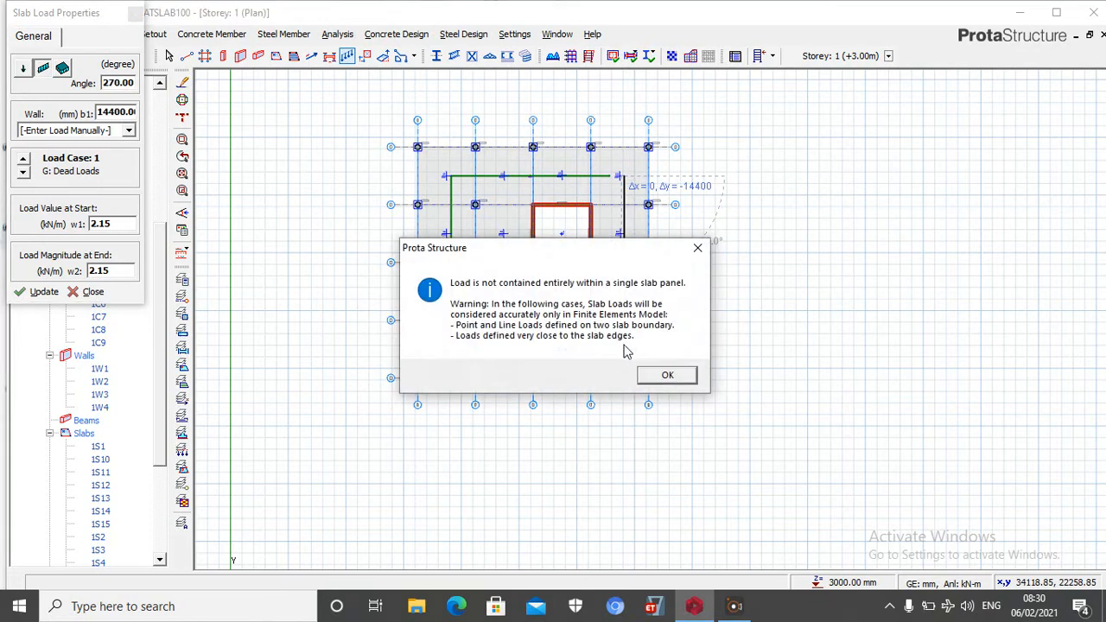
left_click(671, 378)
left_click(459, 342)
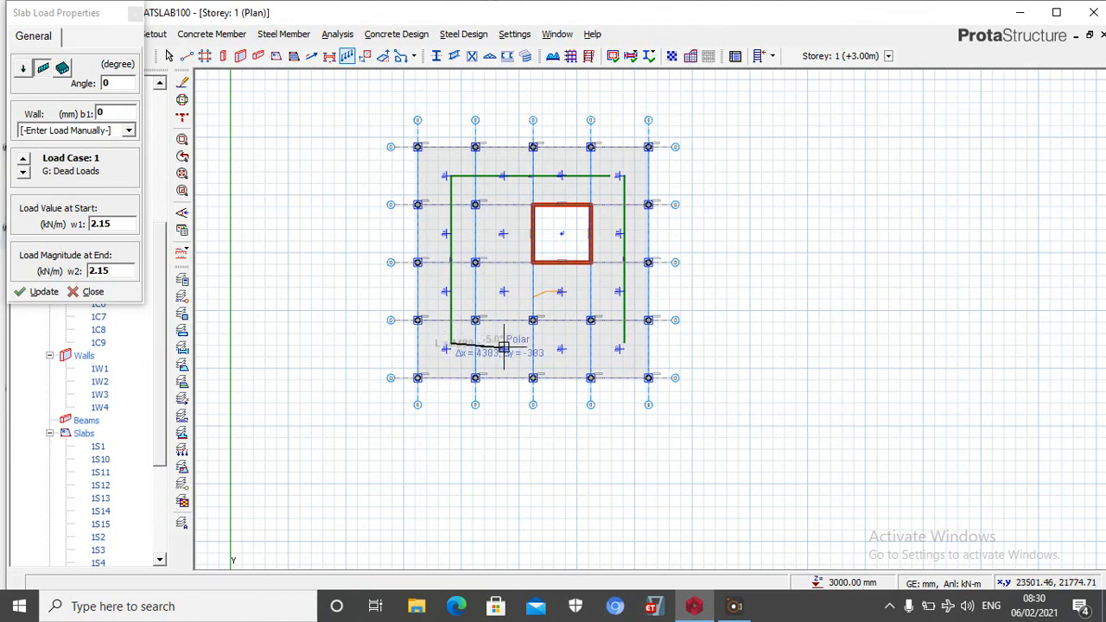
left_click(623, 346)
left_click(664, 374)
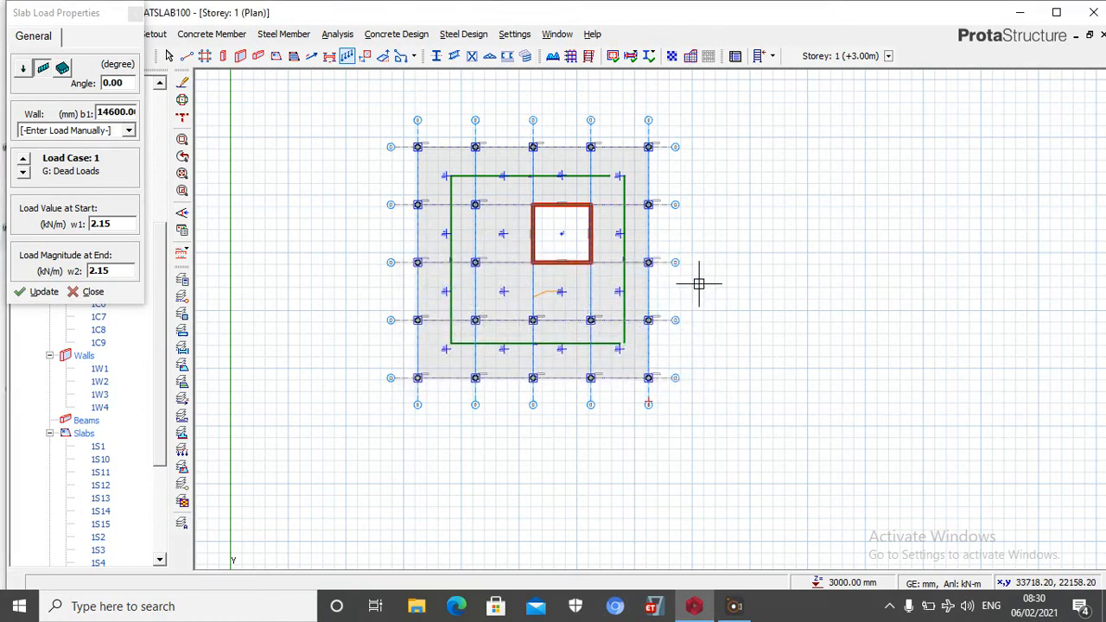
key("Escape")
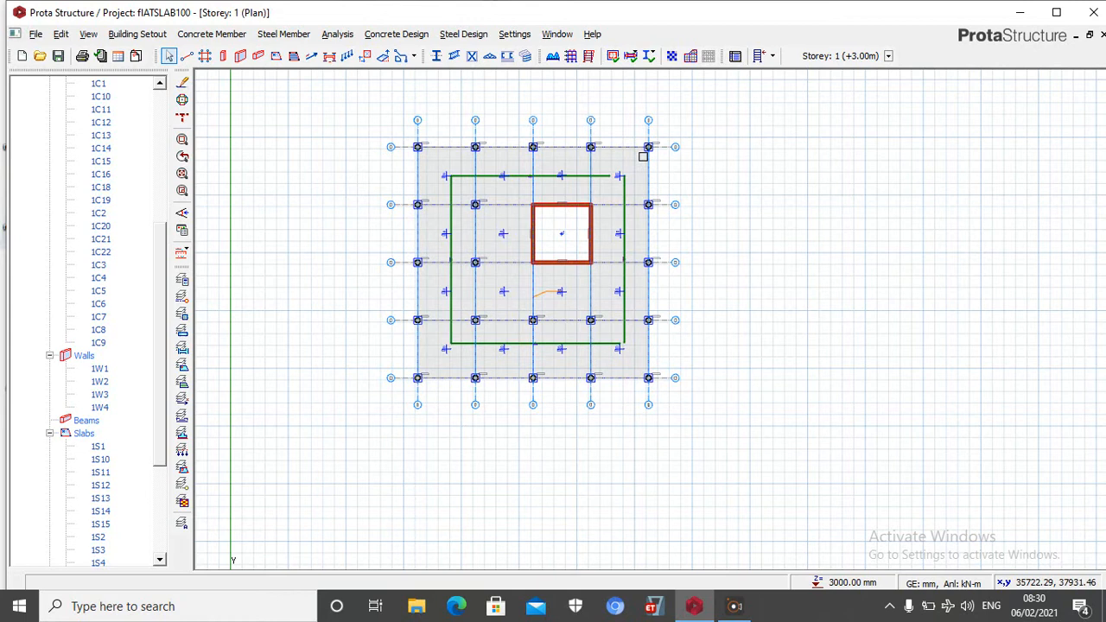
Insert storeys on top of the building to give a total of 5 storeys
left_click(138, 33)
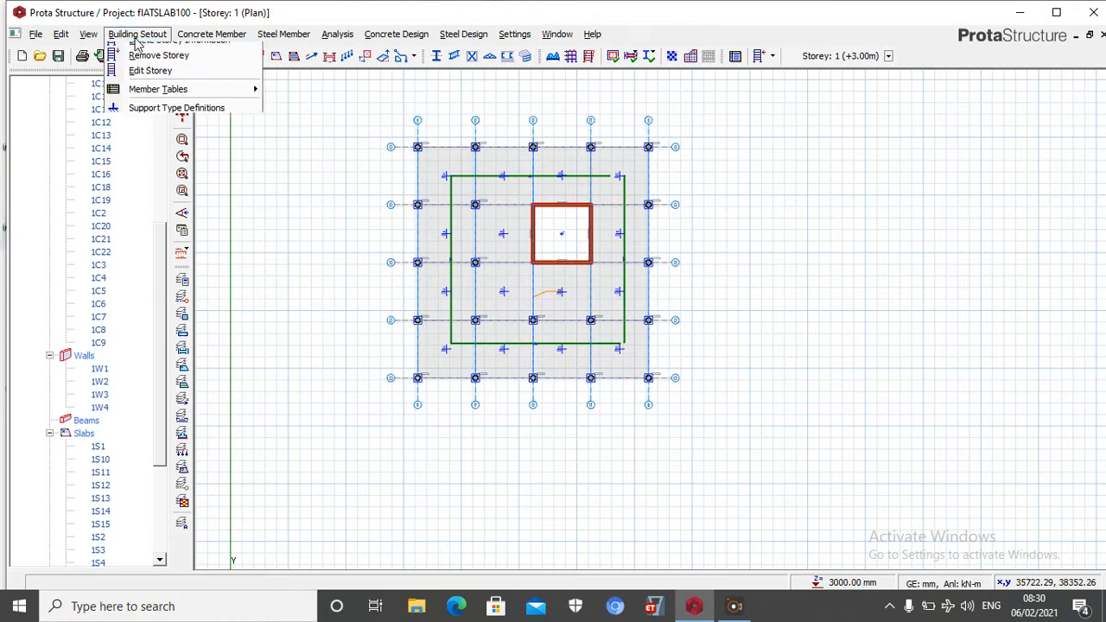
left_click(156, 104)
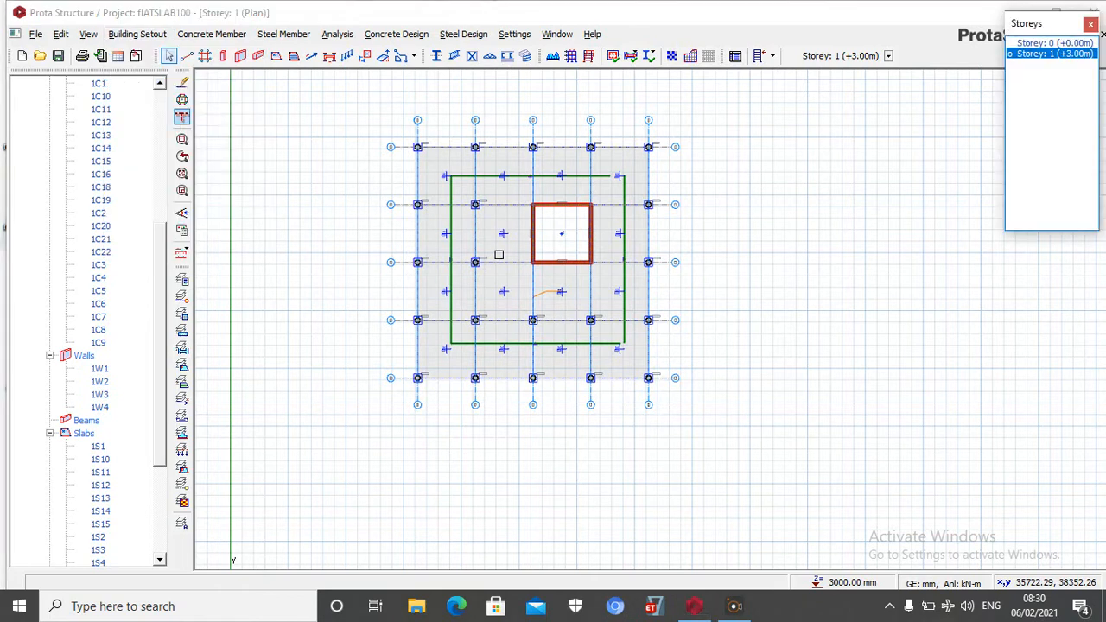
left_click(137, 34)
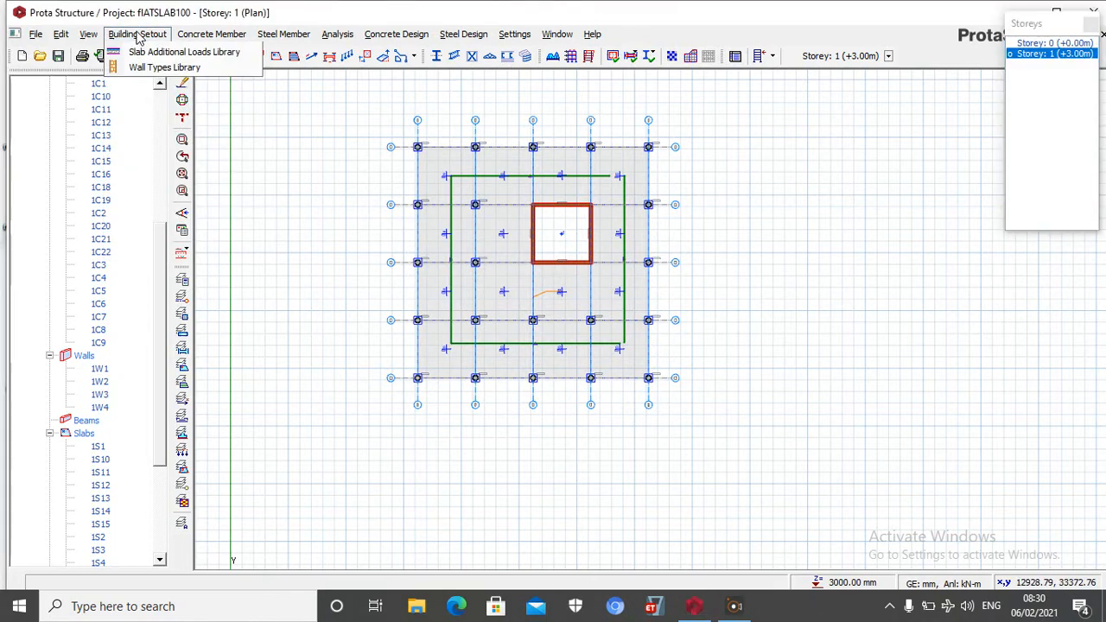
left_click(157, 120)
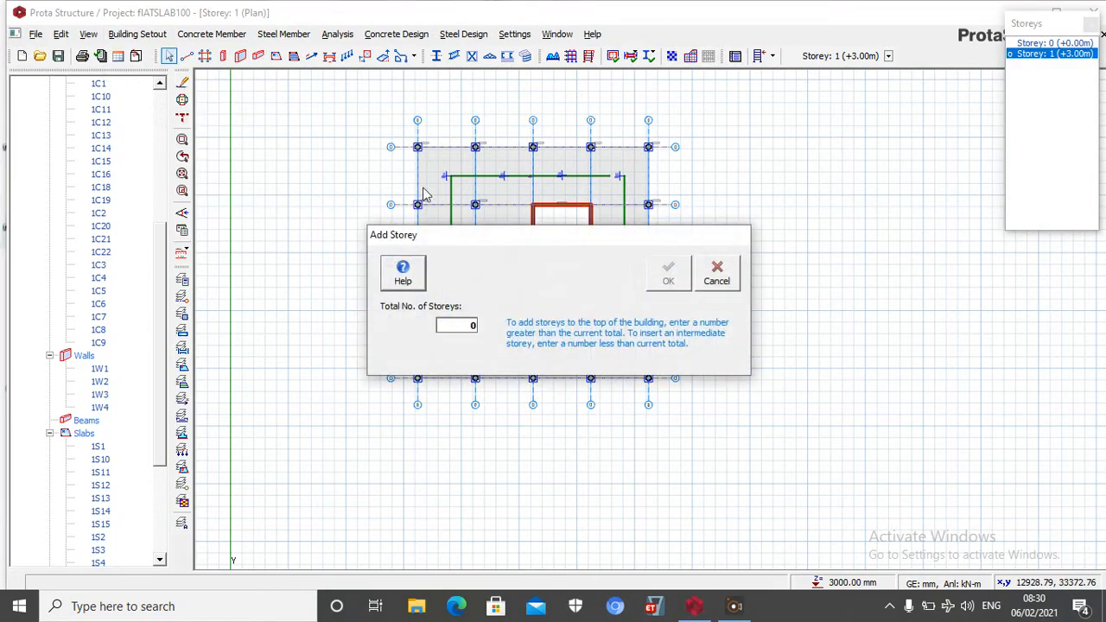
key("BackSpace")
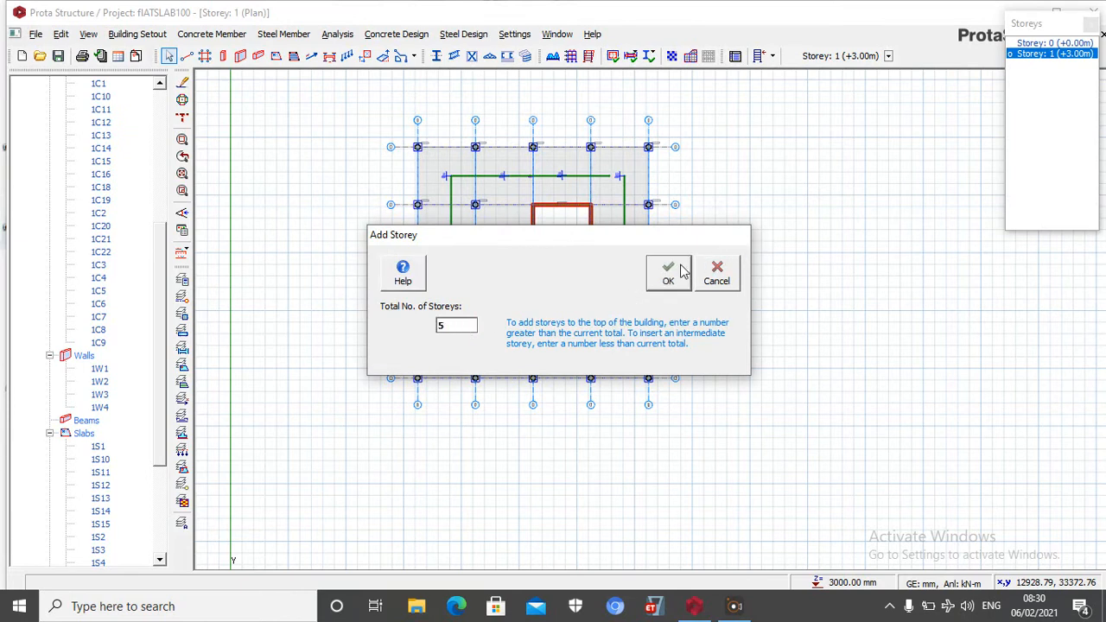
left_click(669, 272)
left_click(624, 362)
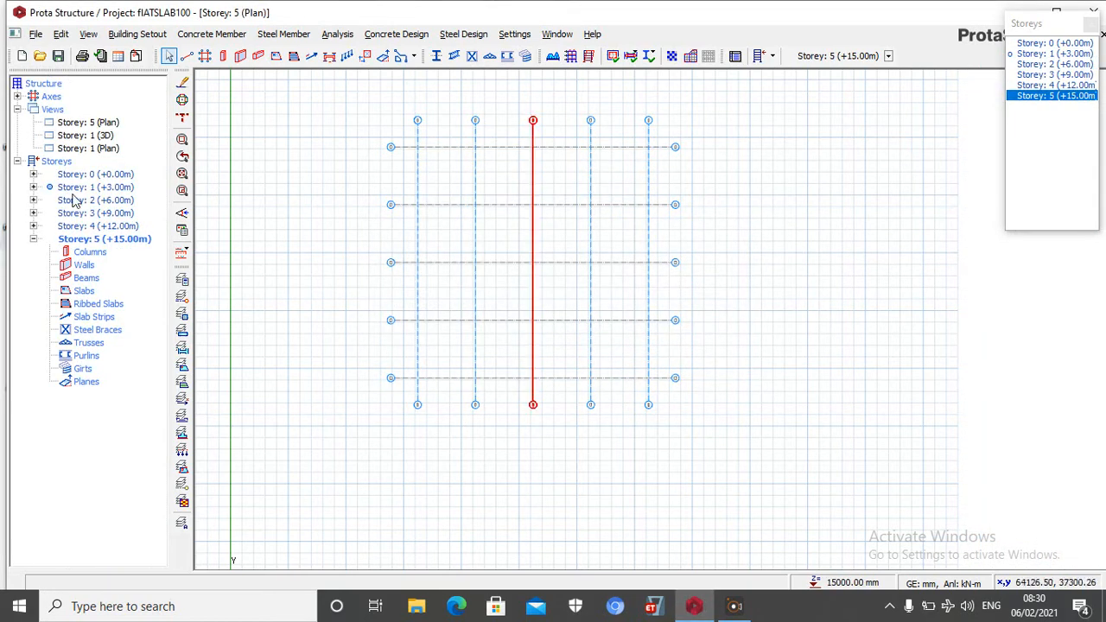
left_click(134, 36)
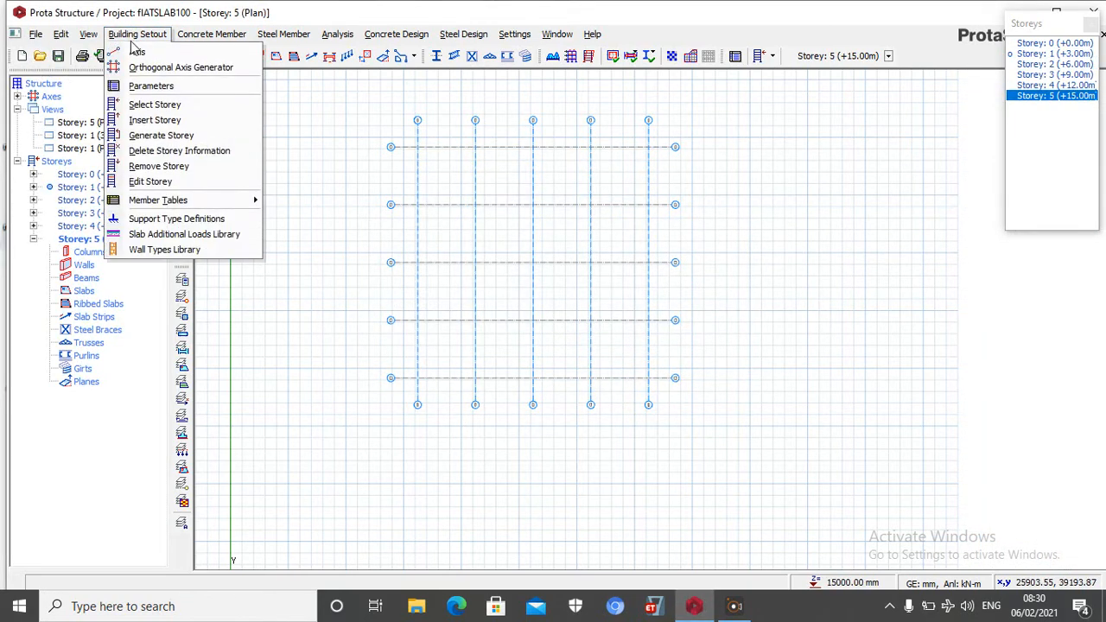
left_click(152, 122)
left_click(718, 275)
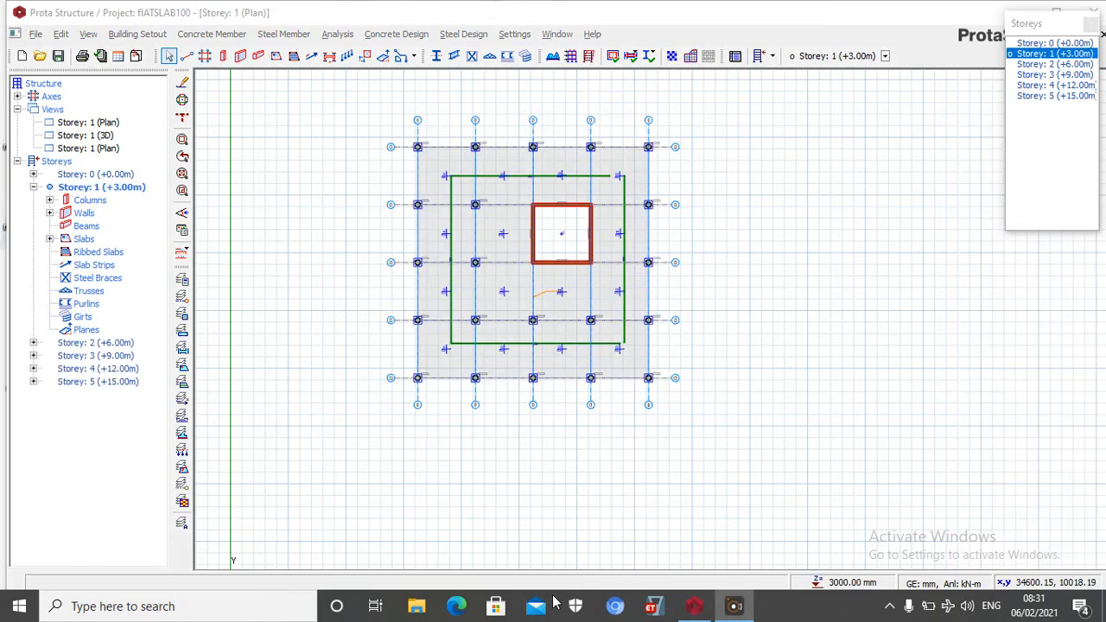
Edit the storey data to a foundation depth of 1500 mm and a 1st storey bottom level of 450 mm
left_click(138, 34)
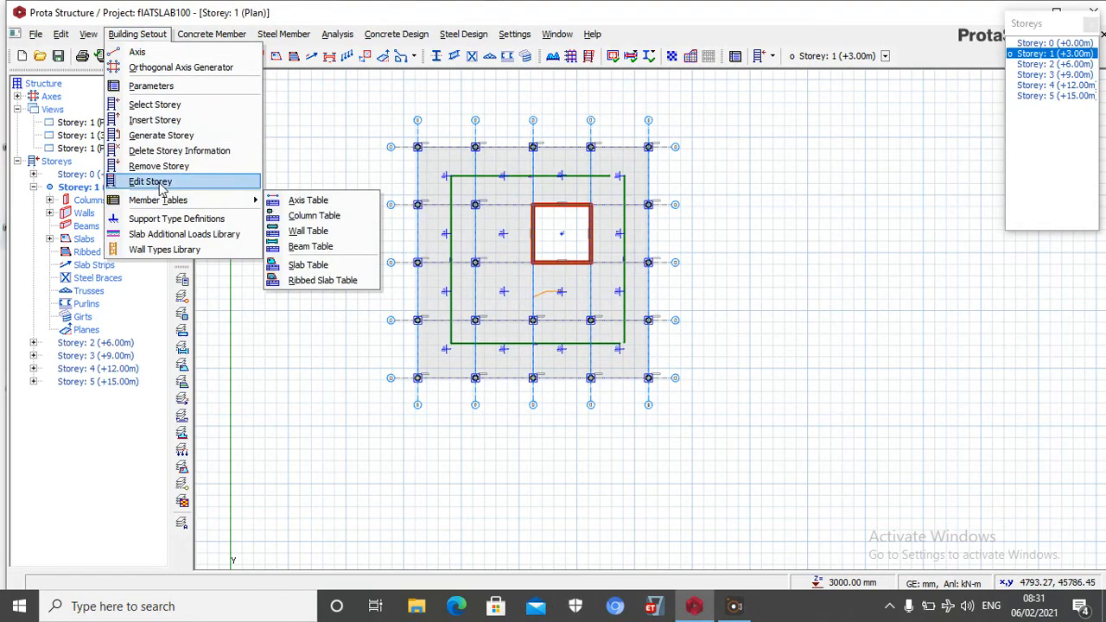
left_click(163, 183)
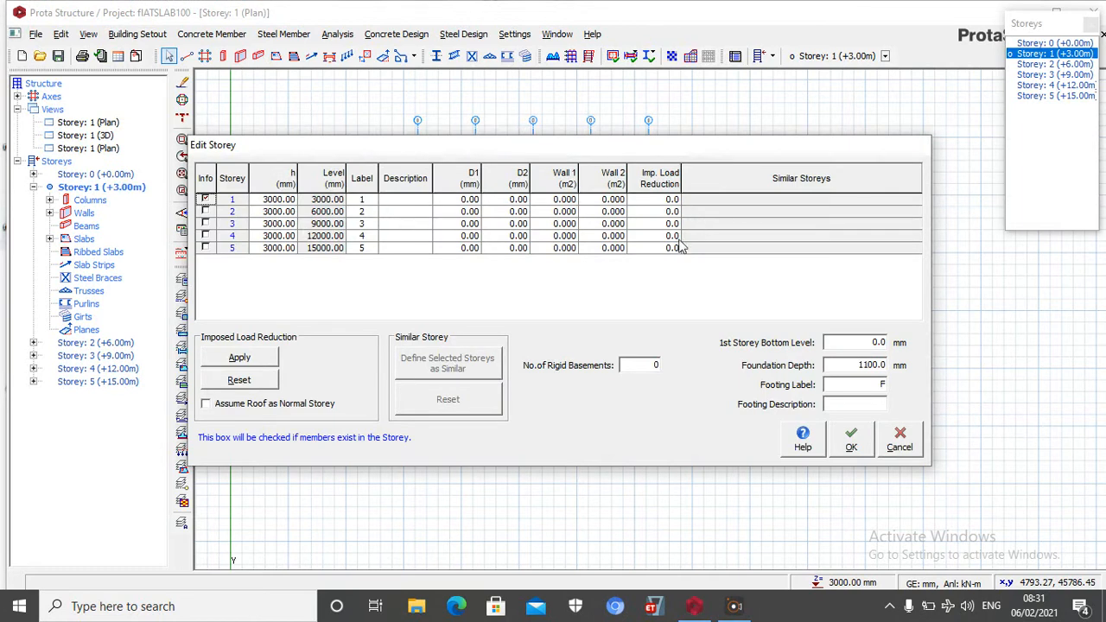
double_click(877, 363)
type("1")
double_click(878, 343)
type("450")
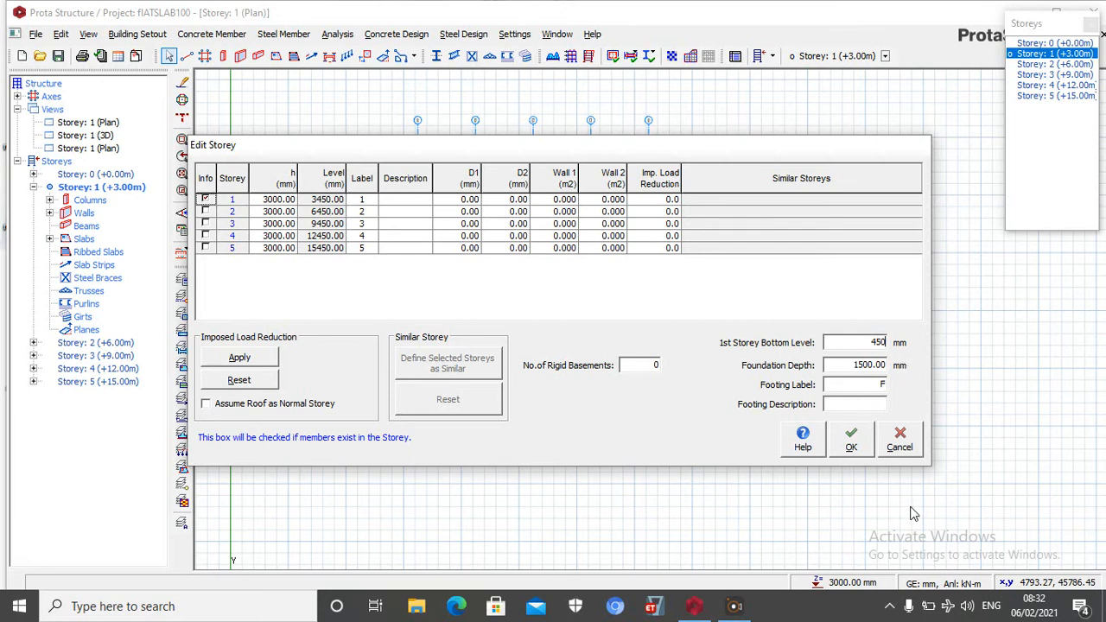
left_click(860, 441)
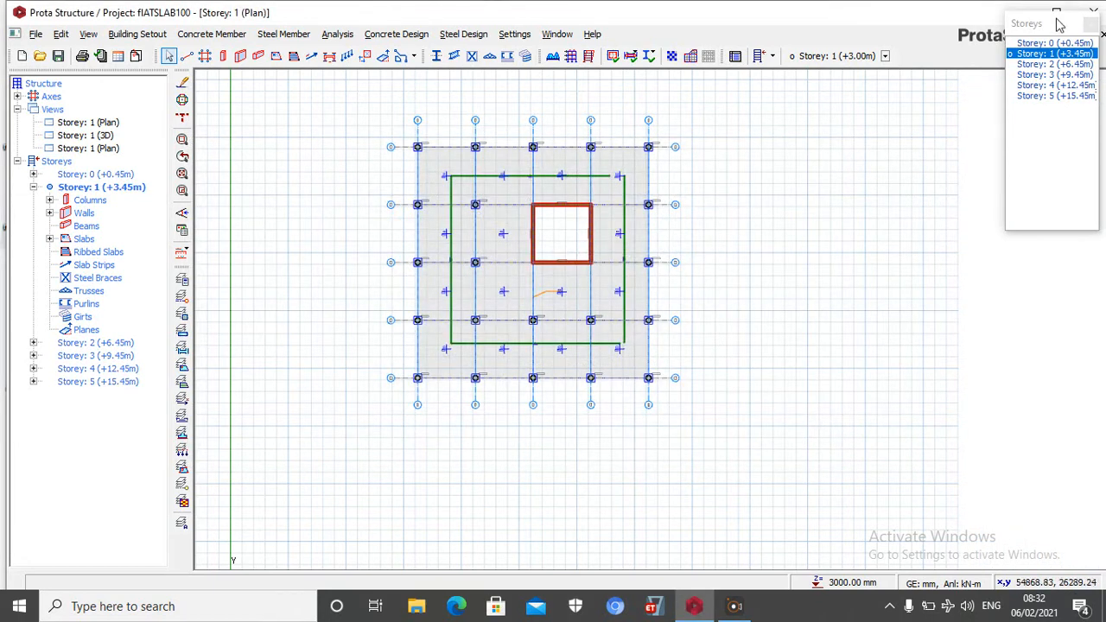
Start generating the whole Storey 1 plan to other storeys, with Storeys 2, 3, 4 and 5 as targets
left_click_drag(388, 122, 753, 390)
right_click(742, 248)
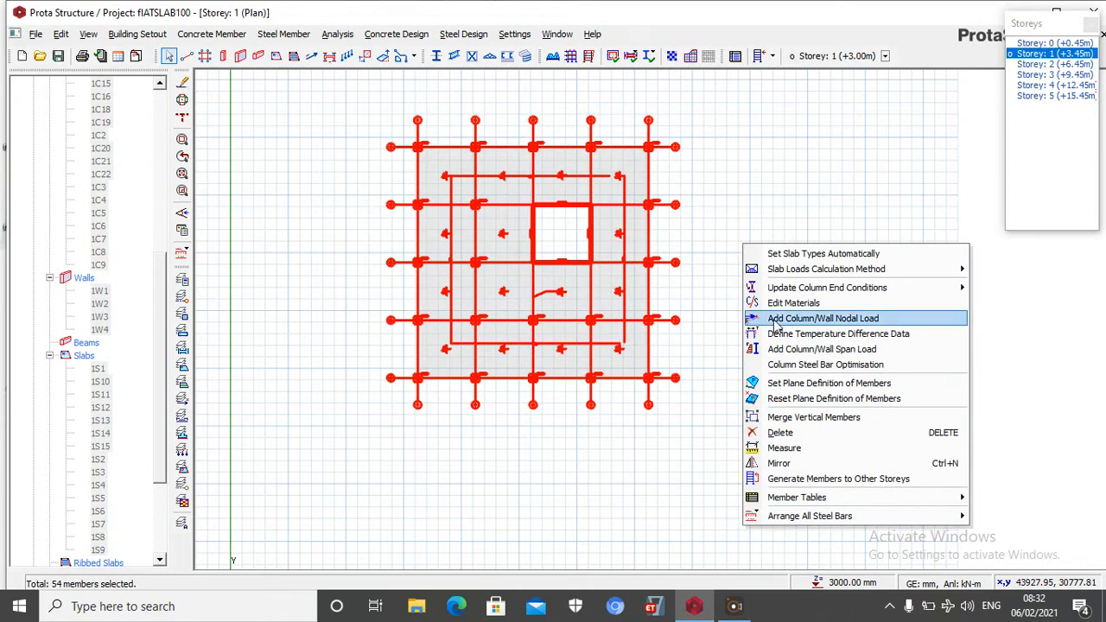
left_click(807, 480)
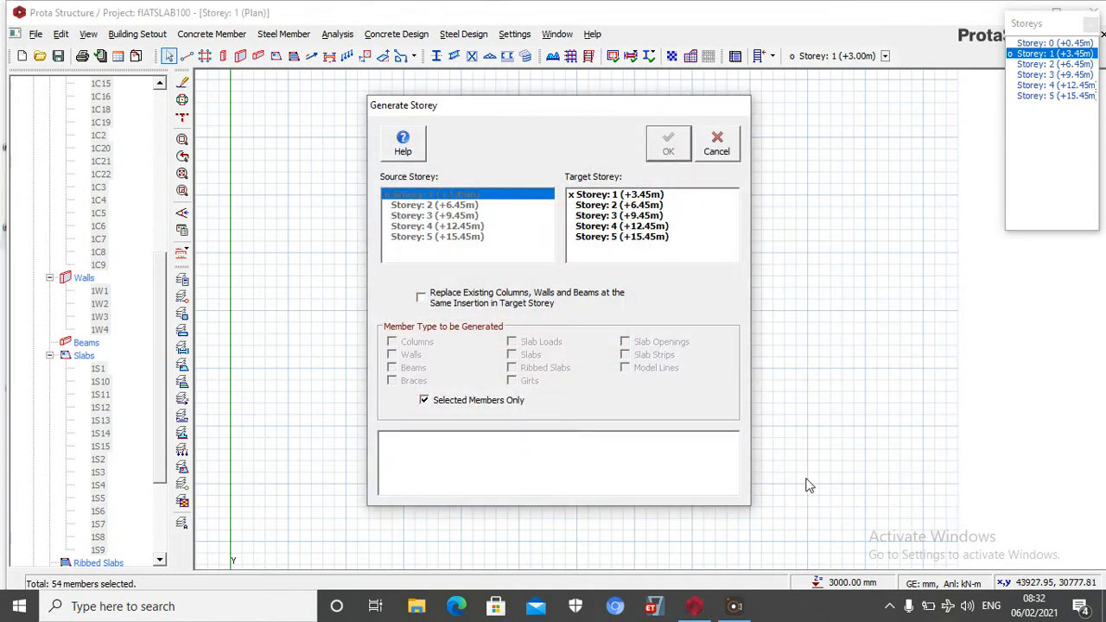
left_click(613, 203)
left_click(613, 213)
left_click(613, 225)
left_click(612, 231)
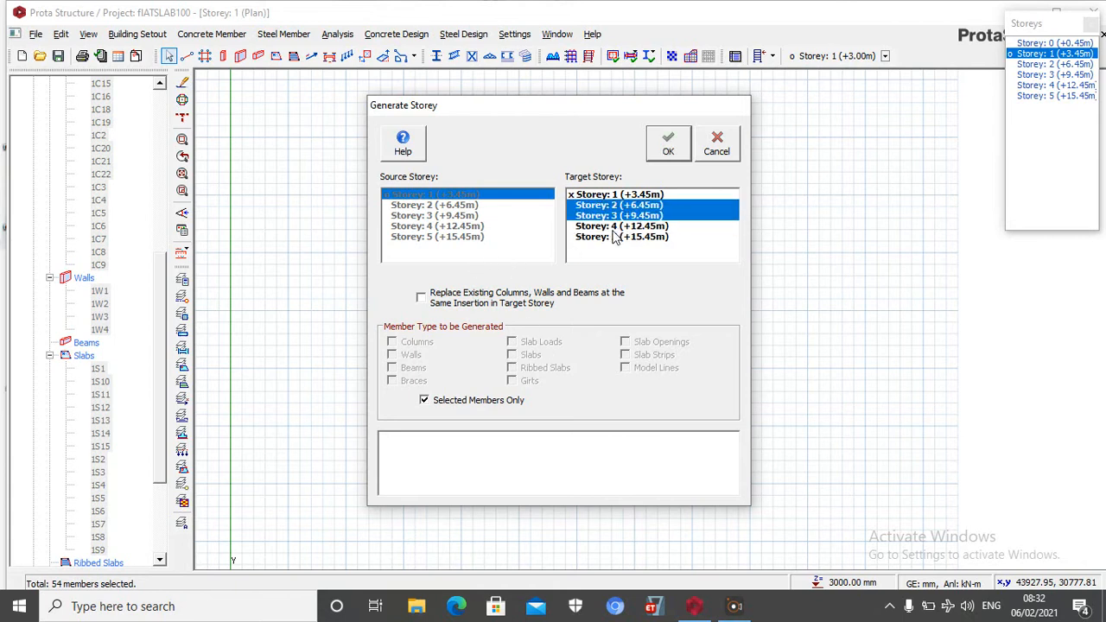
left_click(676, 226)
left_click(637, 239)
Include all member types instead of selected members only and generate the target storeys
left_click(434, 298)
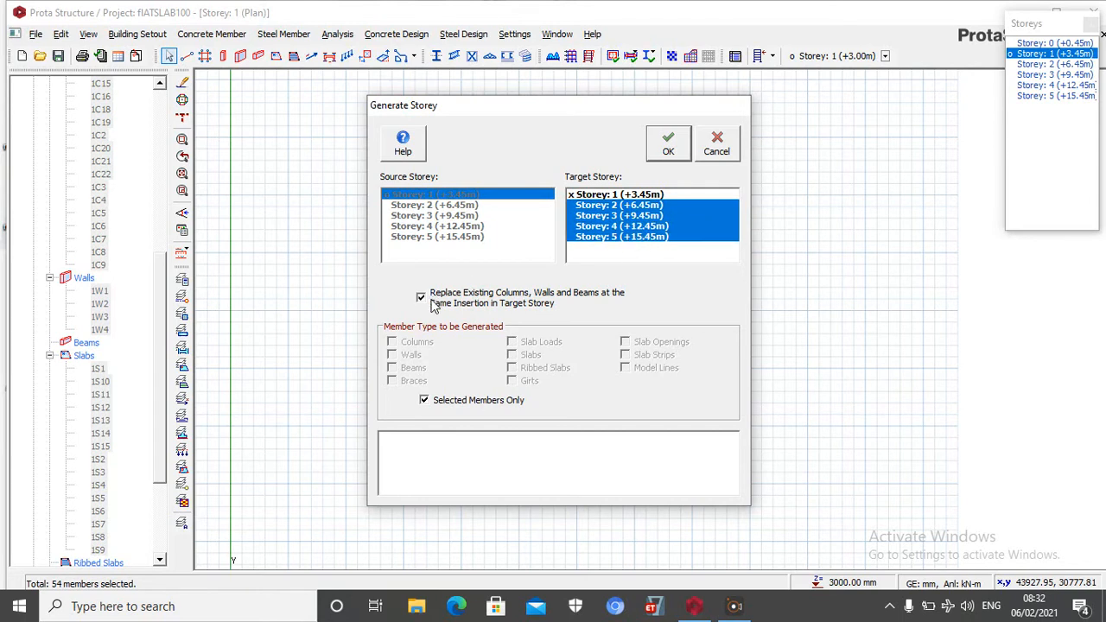
left_click(424, 402)
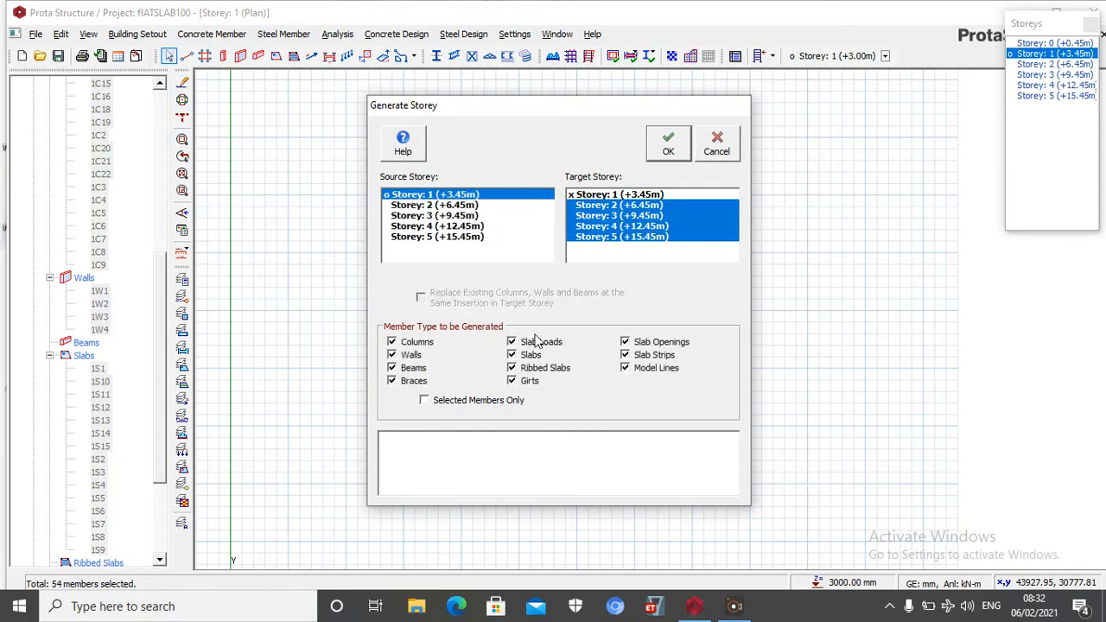
left_click(668, 147)
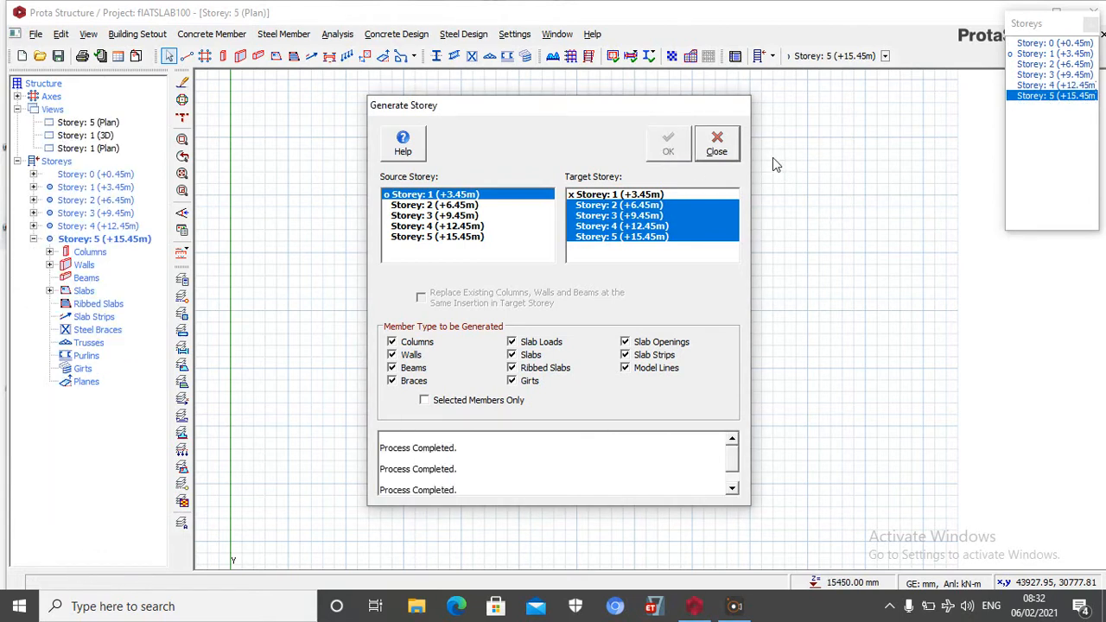
left_click(717, 146)
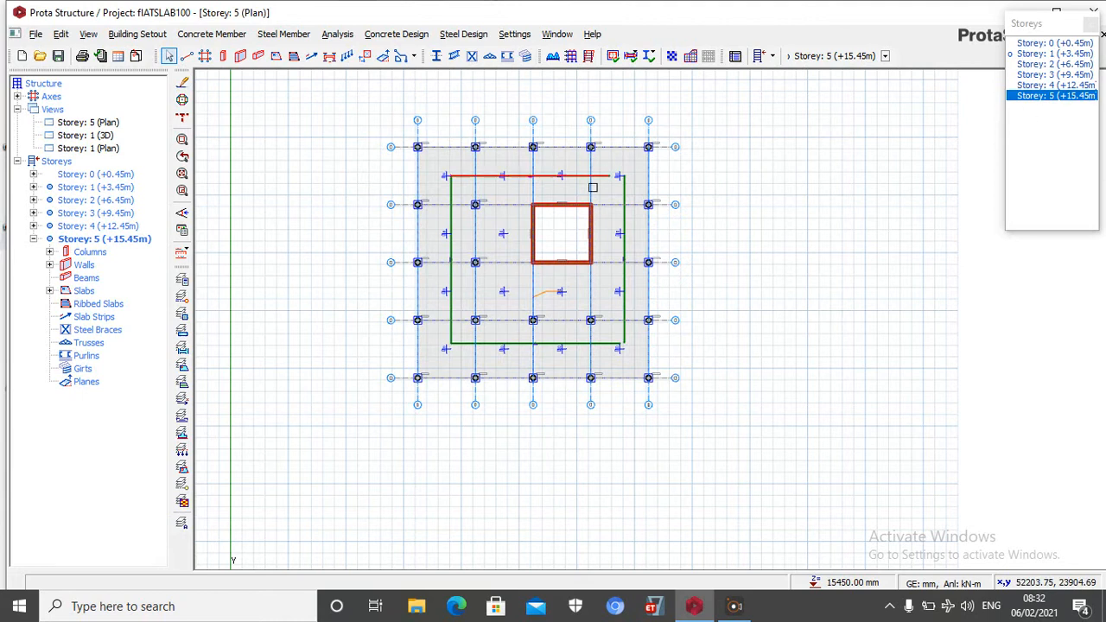
Insert a 200 mm thick slab inside the wall core on Storey 5
scroll(619, 178, "up", 1)
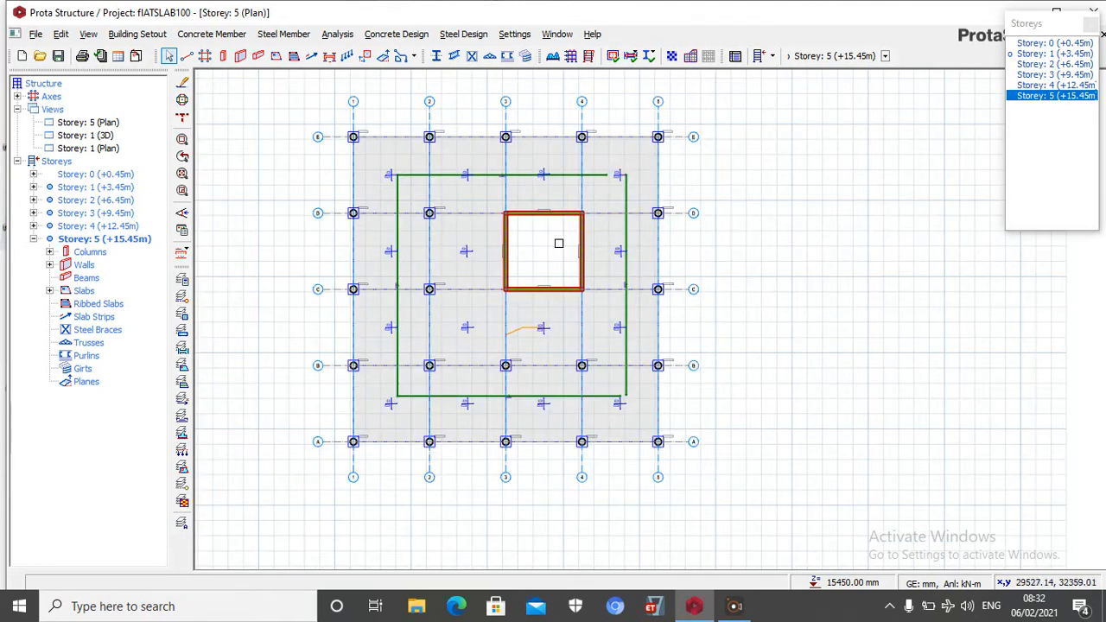
left_click(274, 57)
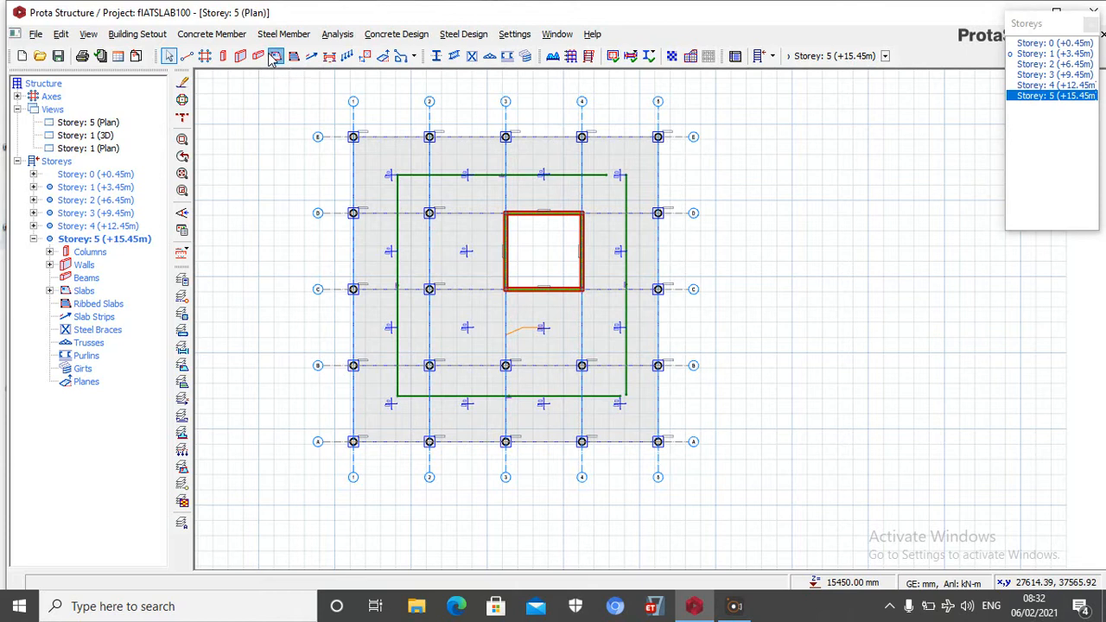
left_click(539, 249)
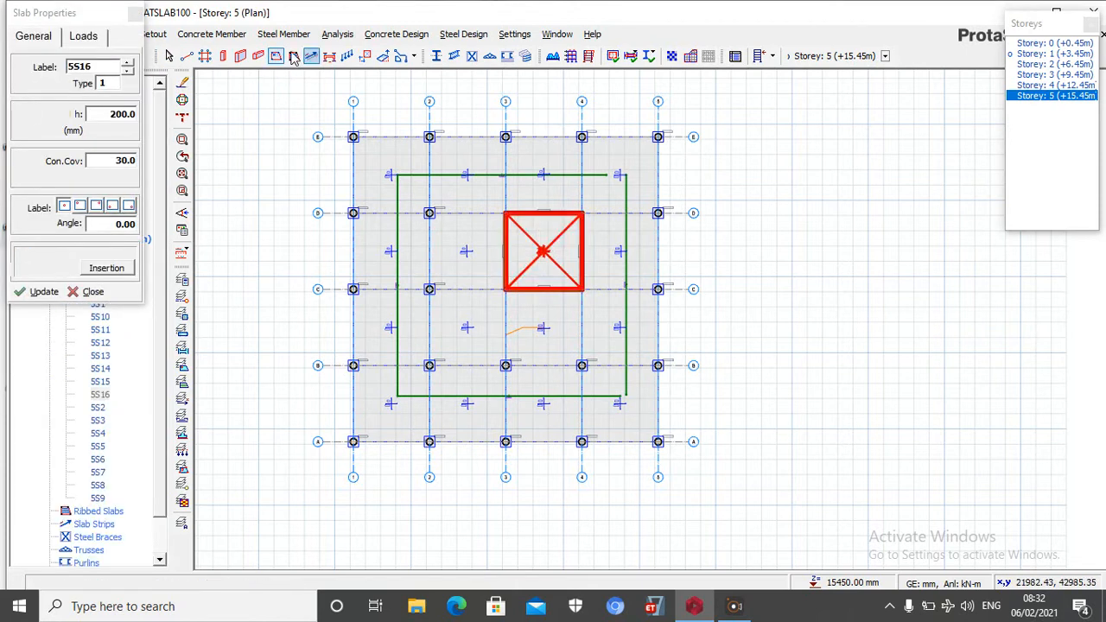
left_click(135, 14)
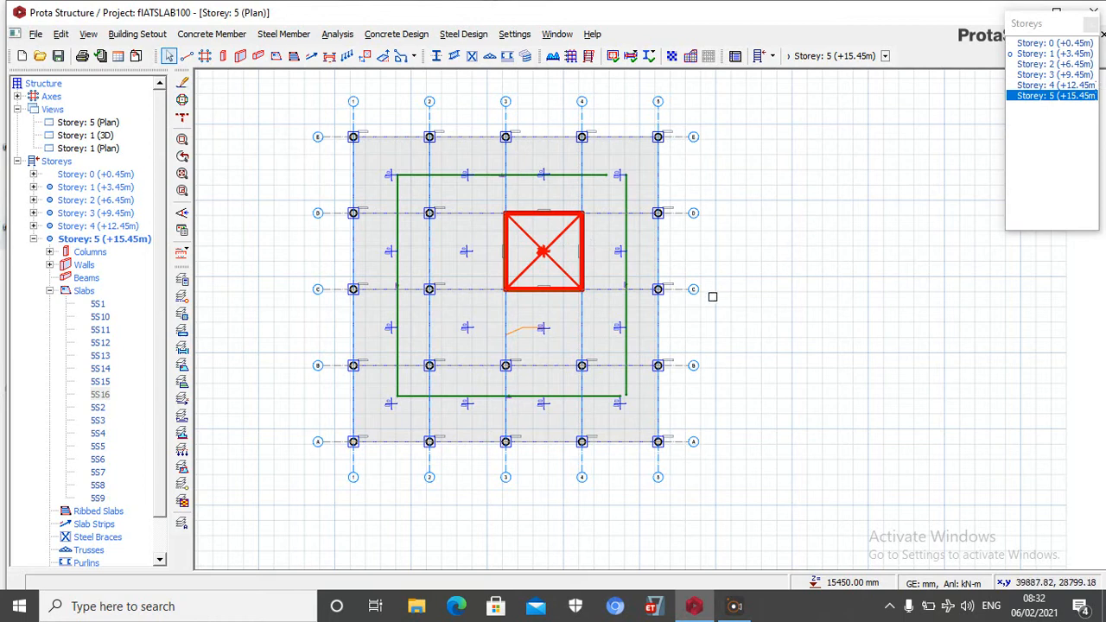
Open the default material settings of the building analysis for editing
left_click(338, 34)
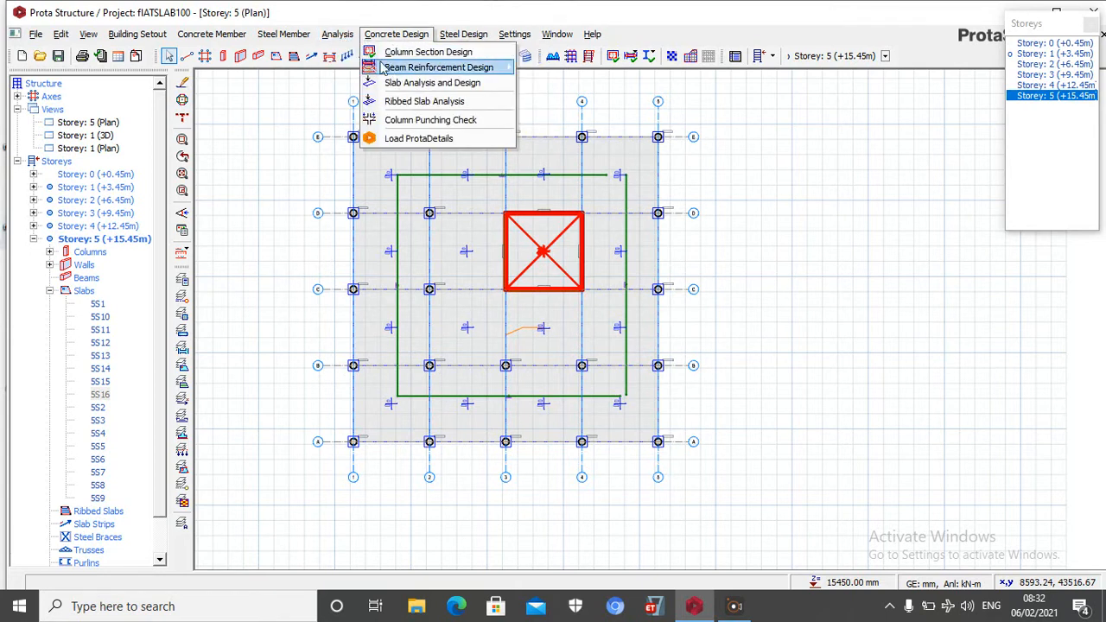
left_click(333, 37)
left_click(334, 37)
left_click(358, 73)
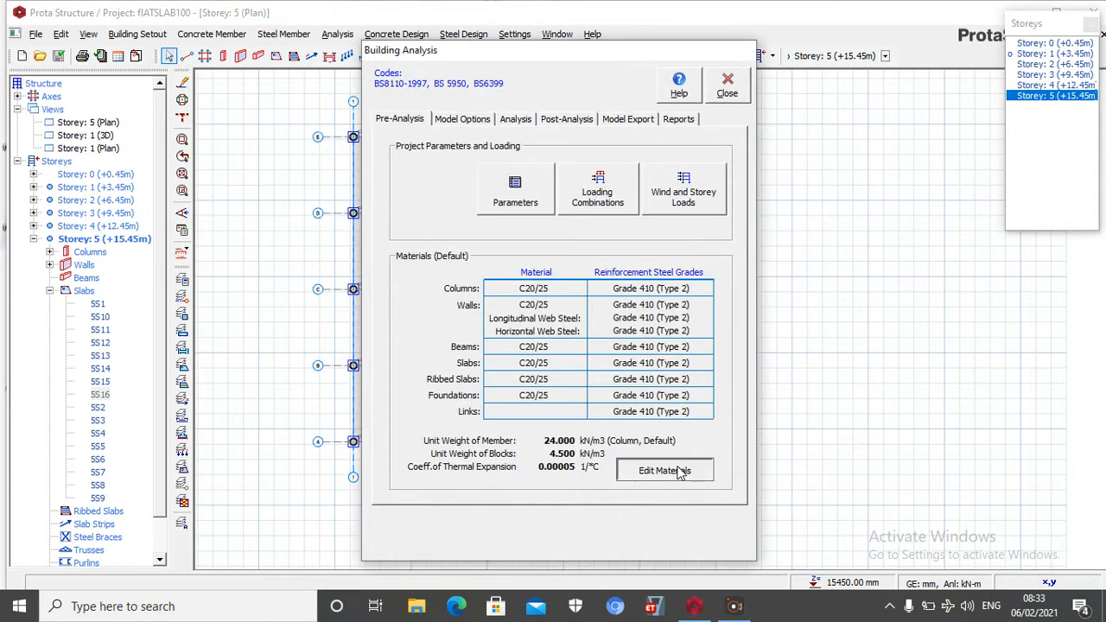
left_click(680, 471)
Restrict the concrete column rebar diameters to Y16, Y20 and Y25
left_click(748, 175)
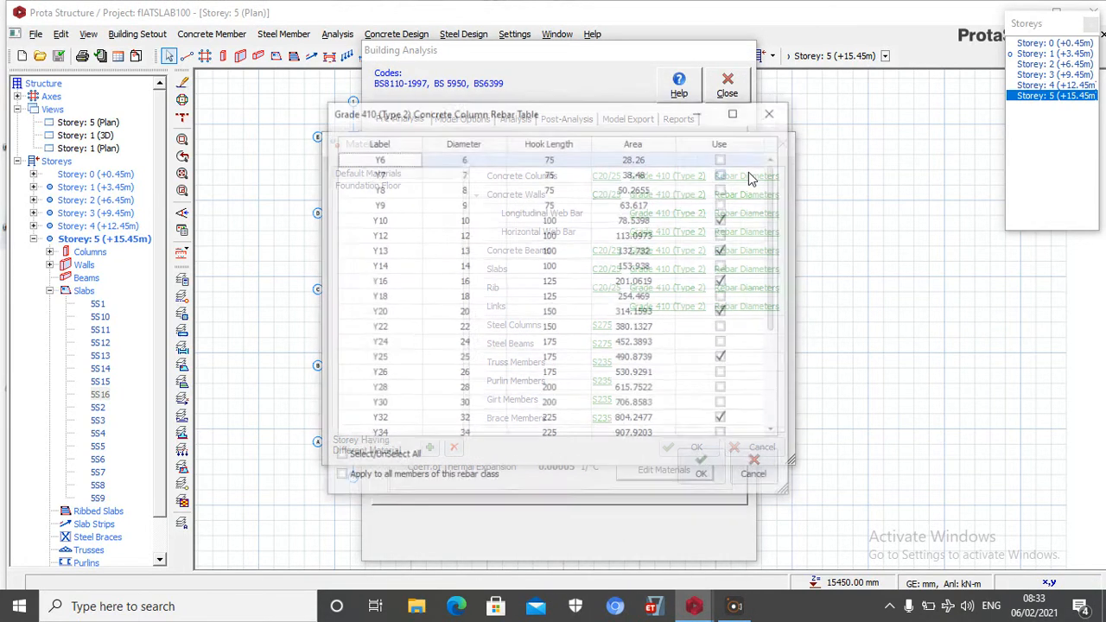
left_click(380, 457)
left_click(380, 458)
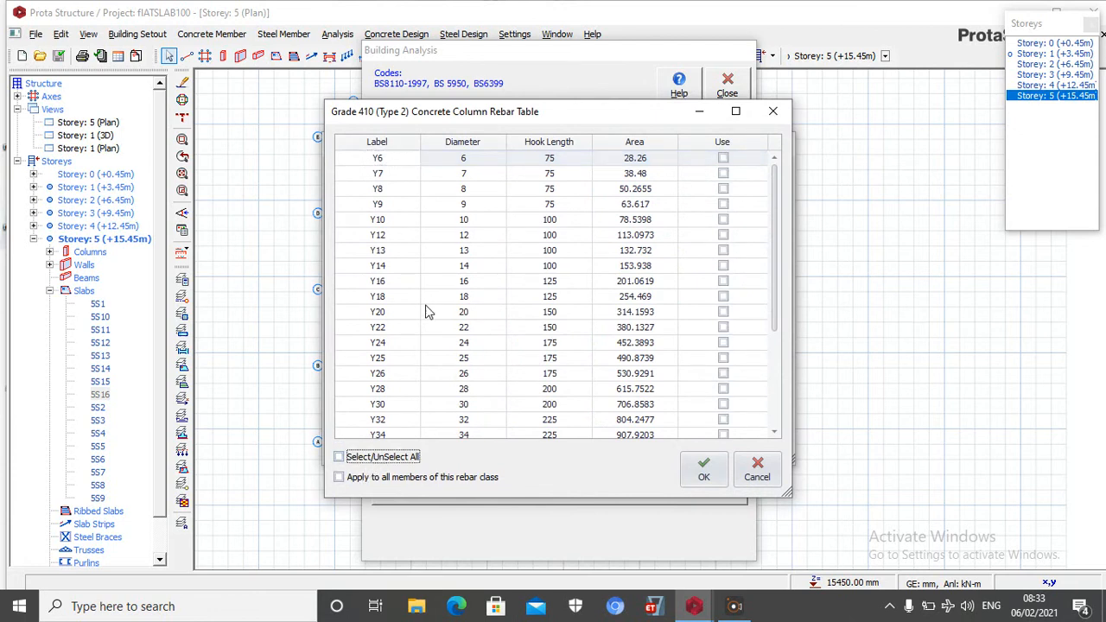
left_click(722, 282)
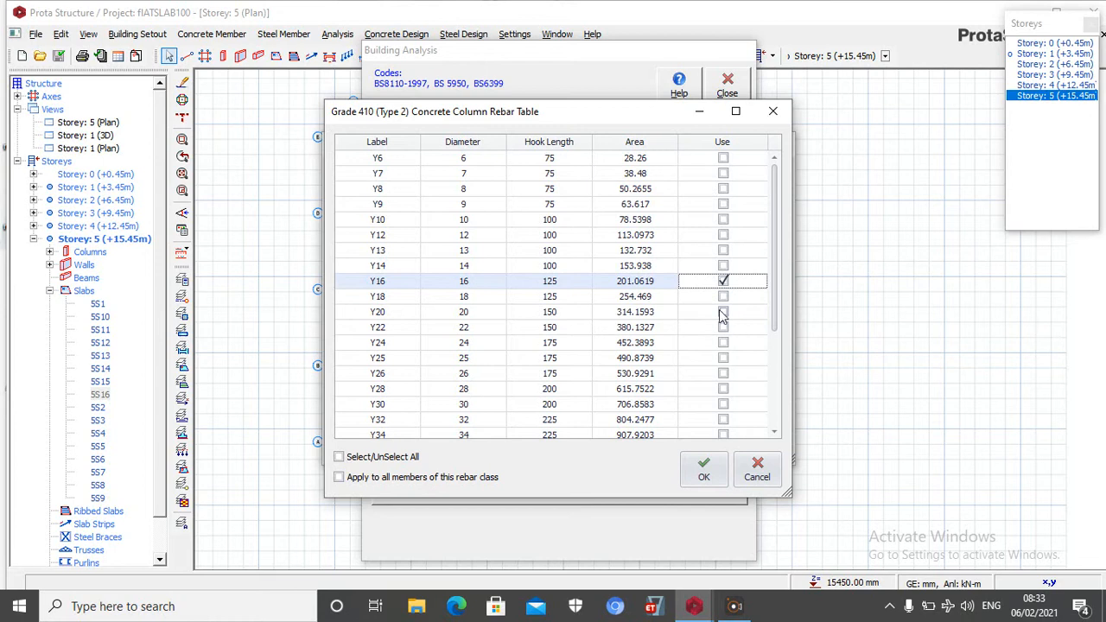
left_click(722, 313)
left_click(724, 358)
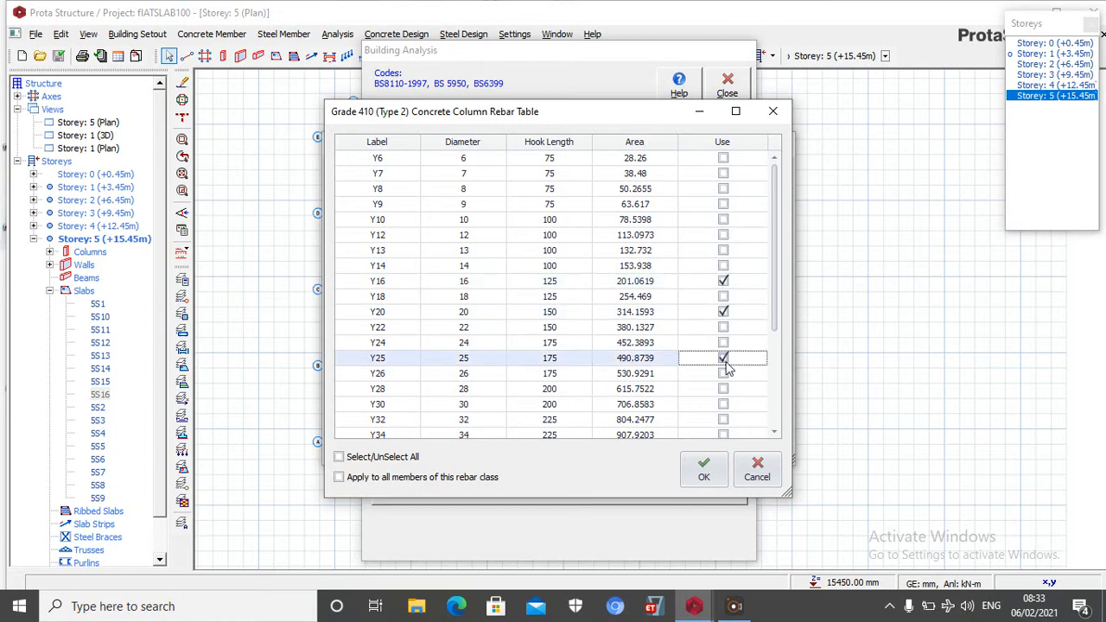
left_click(707, 469)
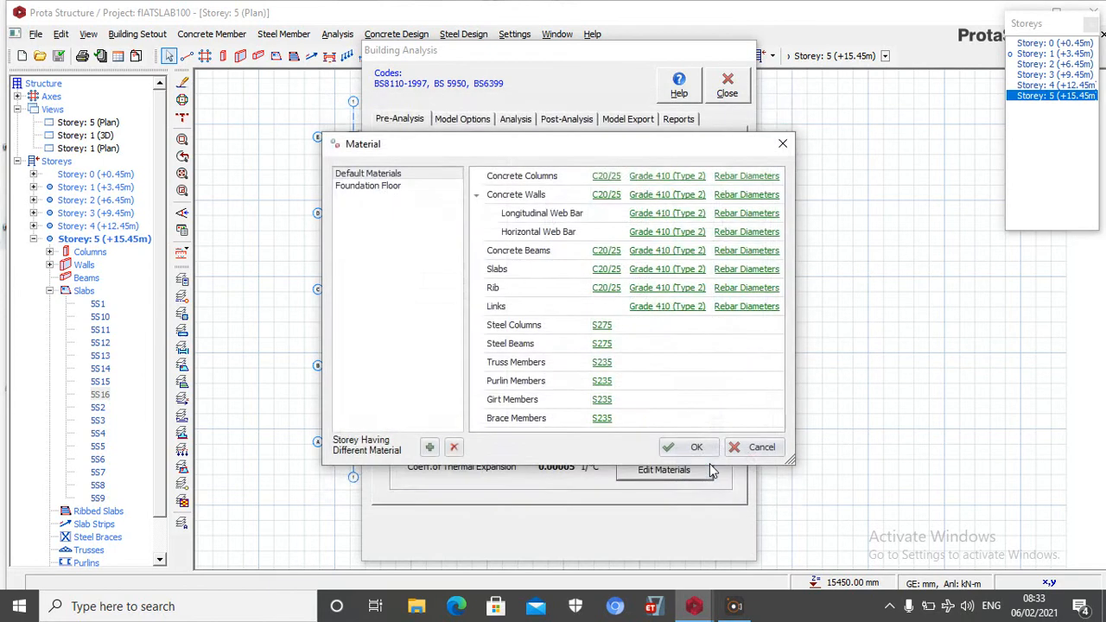
Restrict the concrete wall rebar diameters to Y16 and Y20
left_click(747, 204)
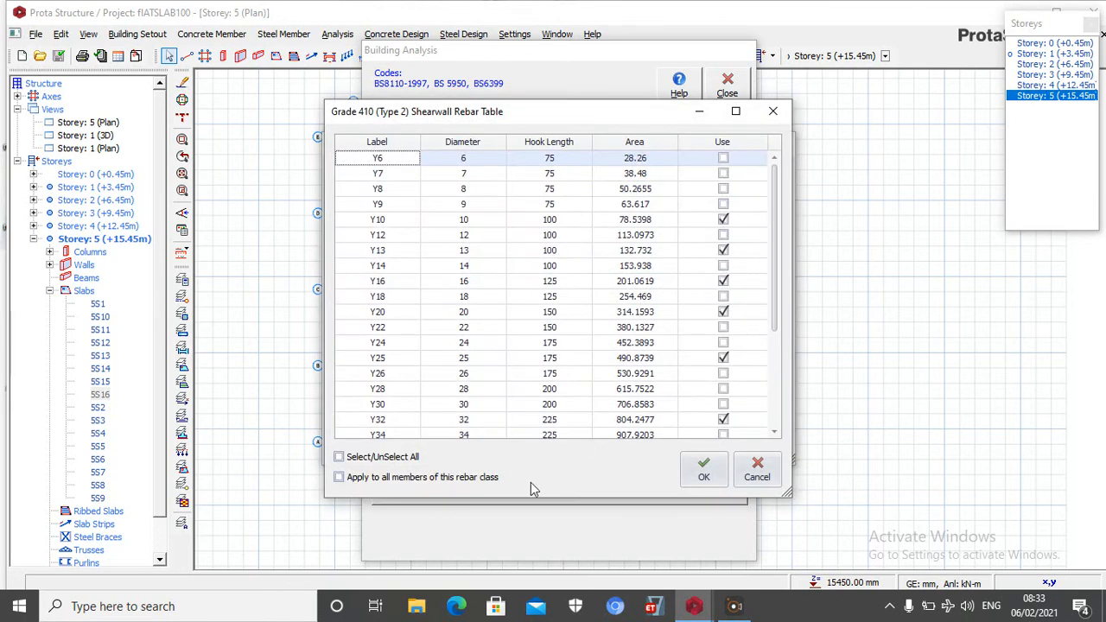
left_click(396, 457)
left_click(397, 458)
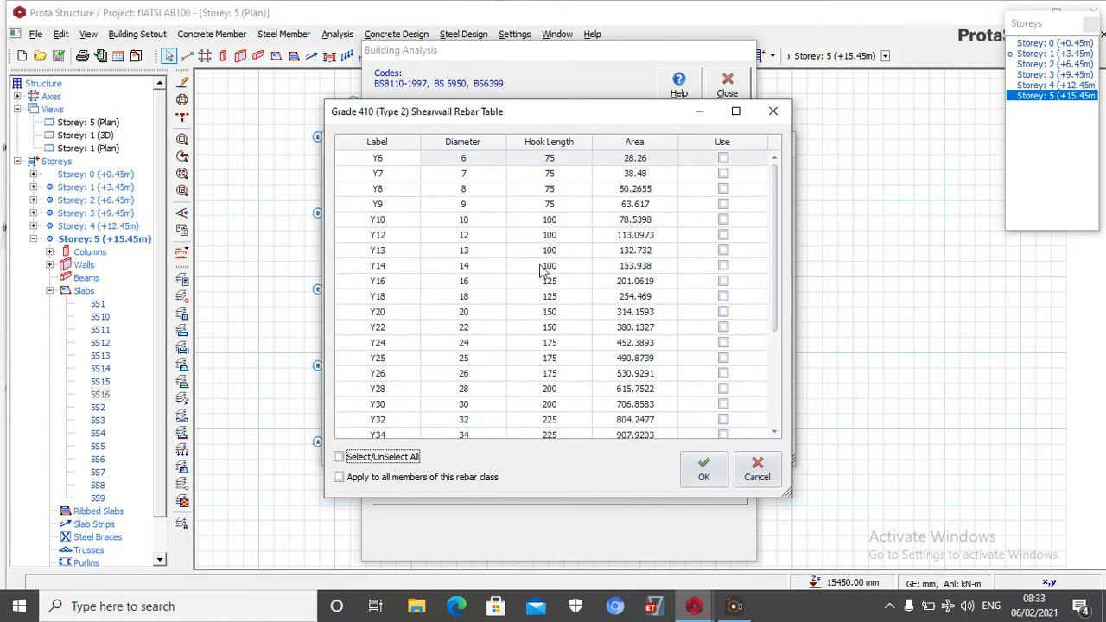
left_click(724, 280)
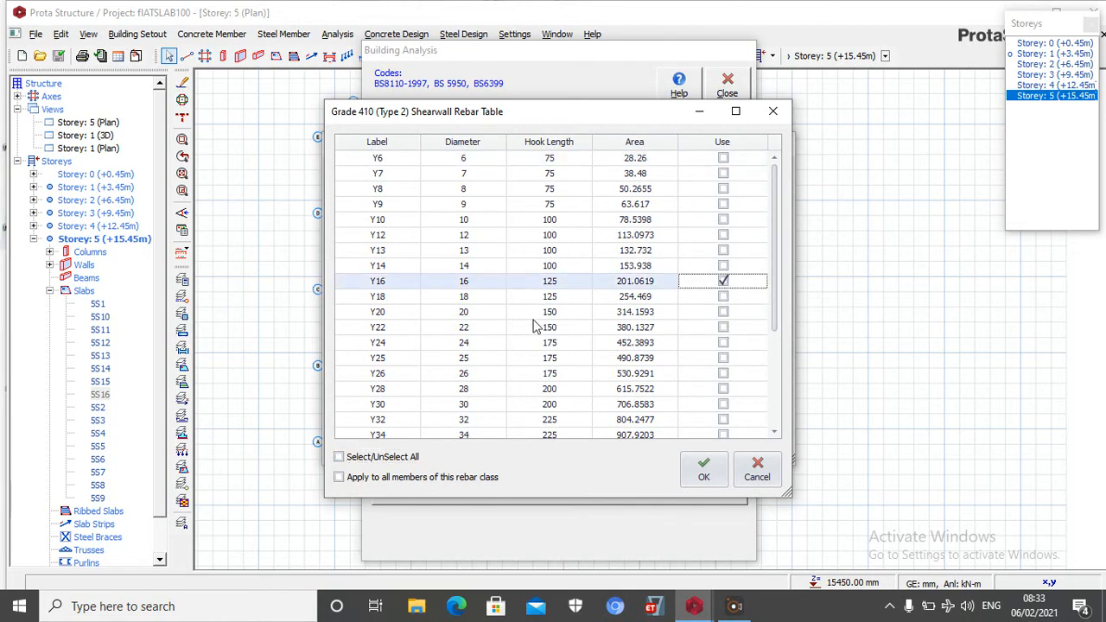
left_click(723, 311)
left_click(704, 471)
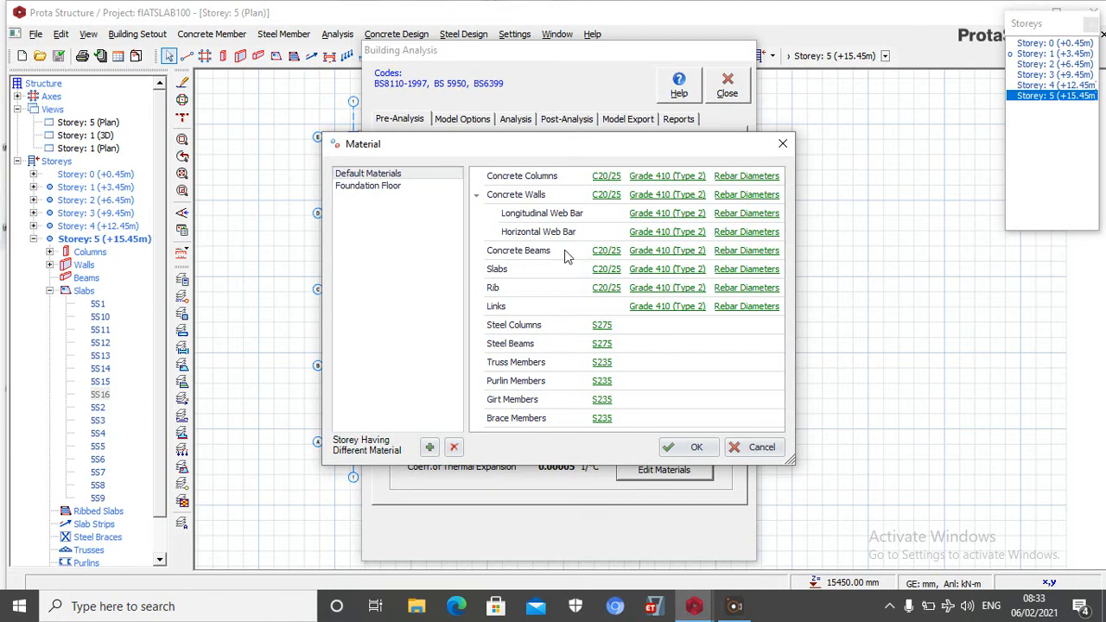
Restrict the slab rebar diameters to Y12 only
left_click(746, 270)
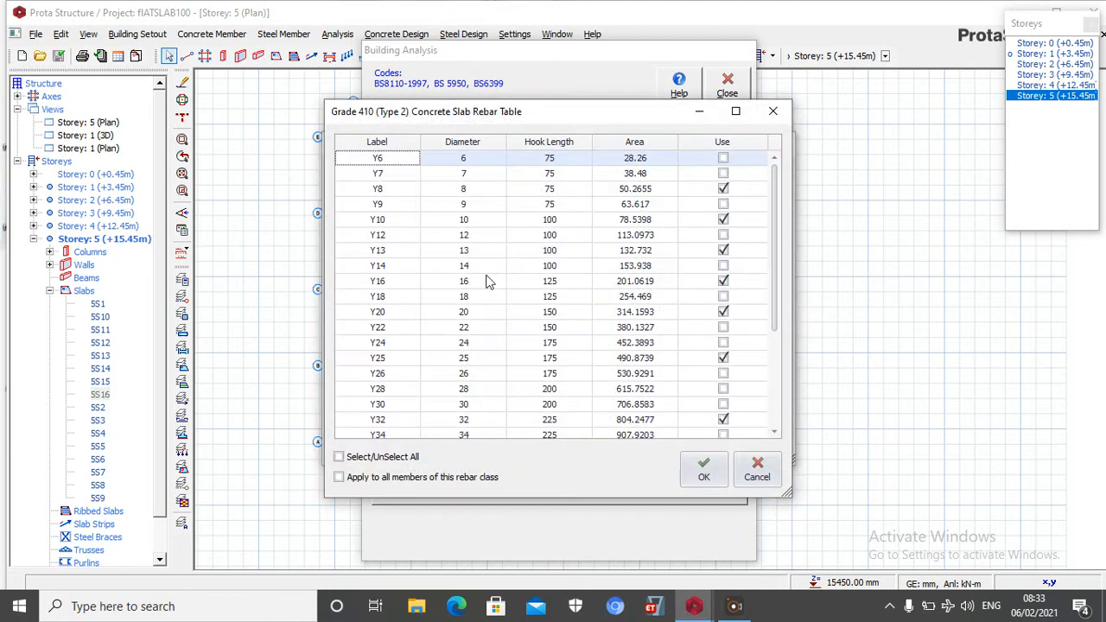
left_click(384, 457)
left_click(387, 458)
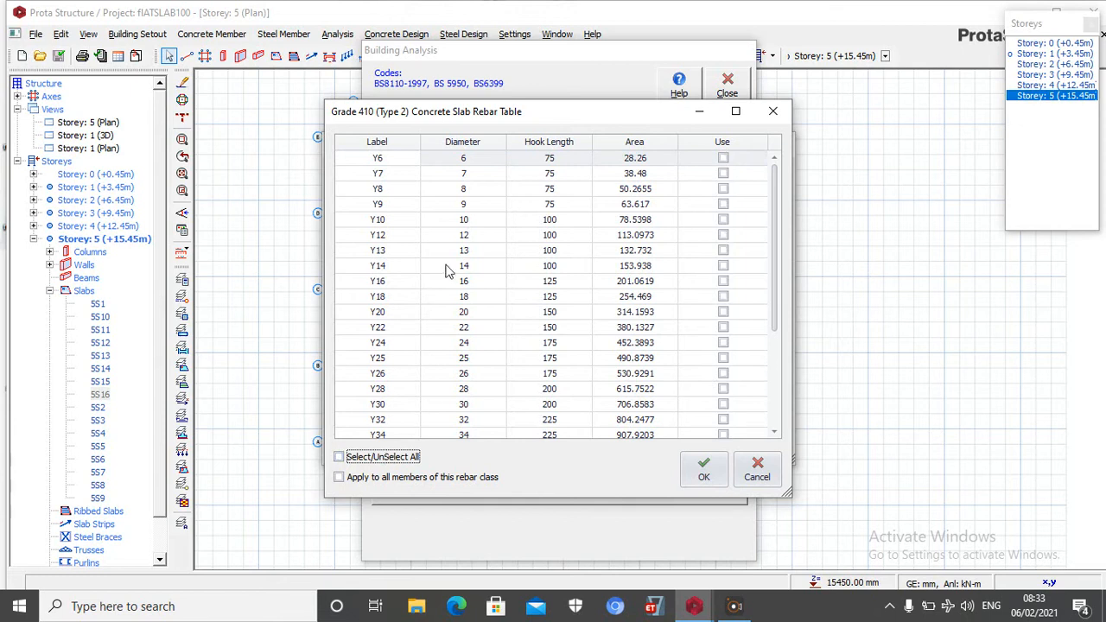
left_click(724, 235)
left_click(704, 469)
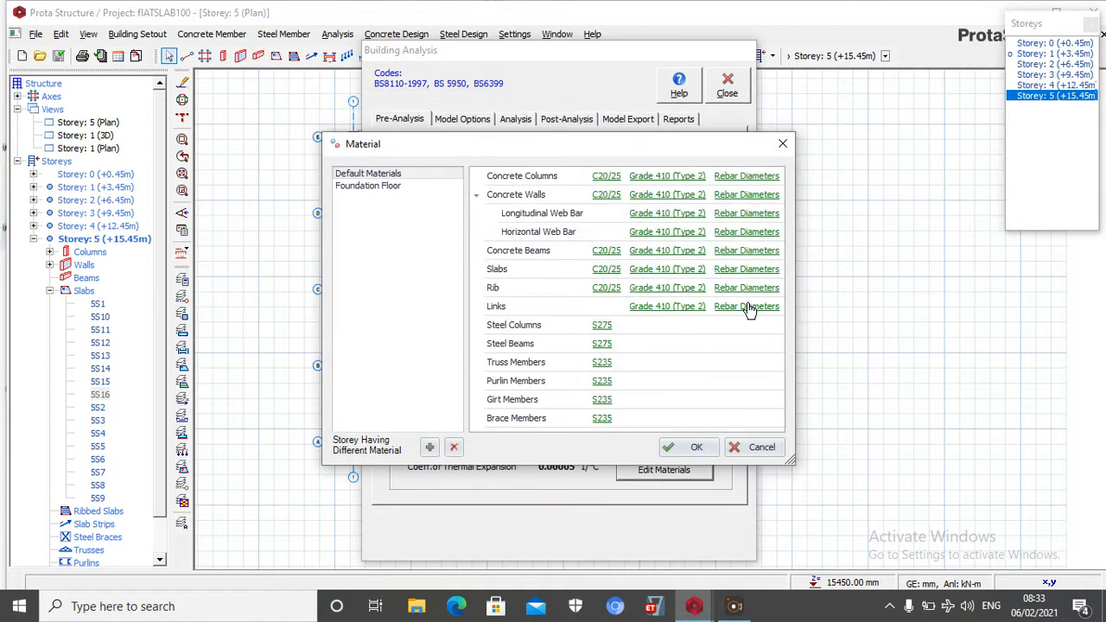
Restrict the link rebar diameters to Y8 and Y10
left_click(748, 308)
left_click(411, 459)
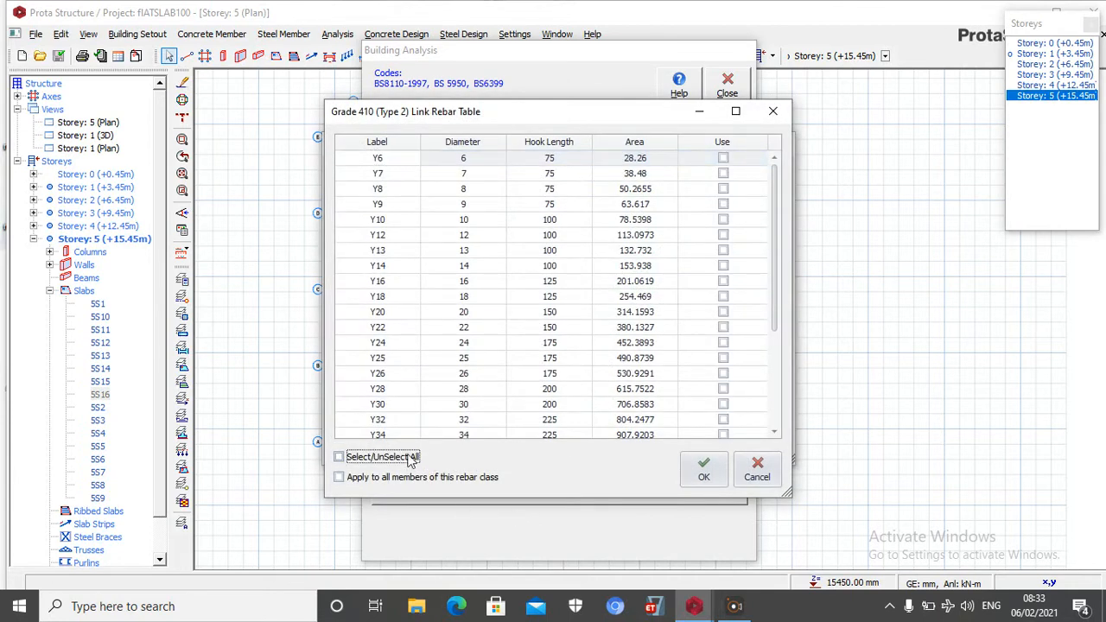
left_click(721, 220)
left_click(722, 220)
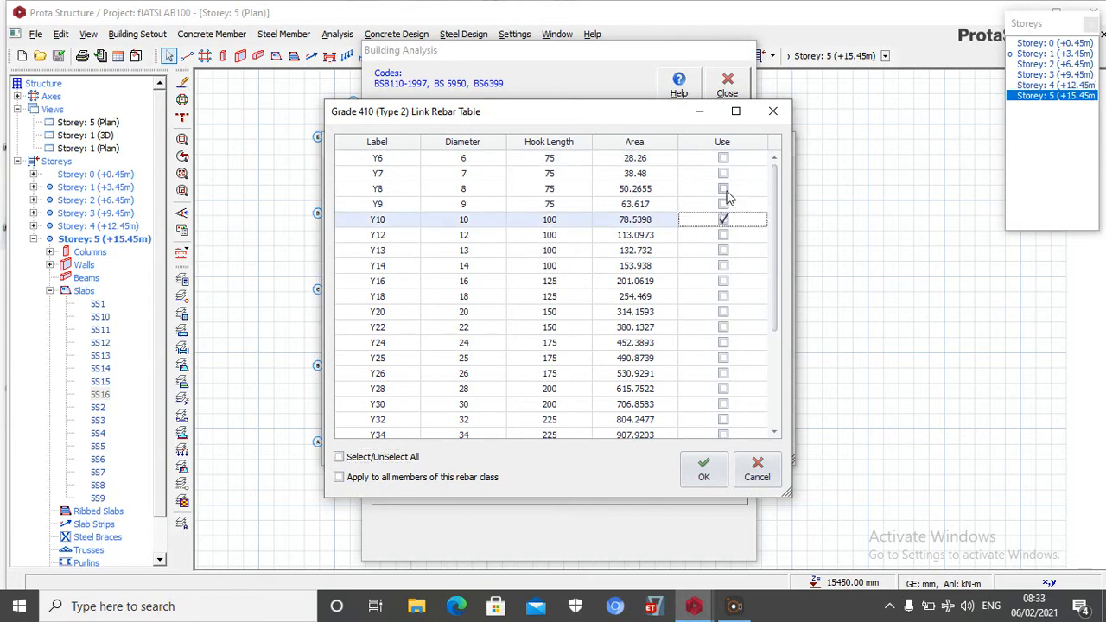
left_click(723, 188)
left_click(700, 471)
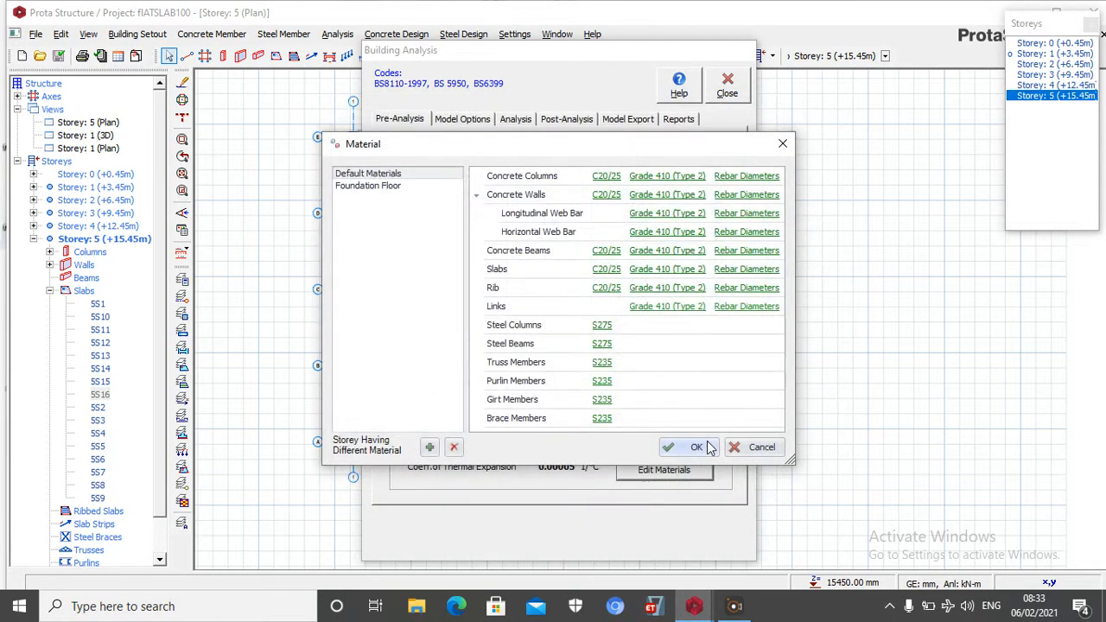
Accept C20/25 concrete for the columns and restrict the foundation floor rebar diameters to Y16 only
left_click(607, 177)
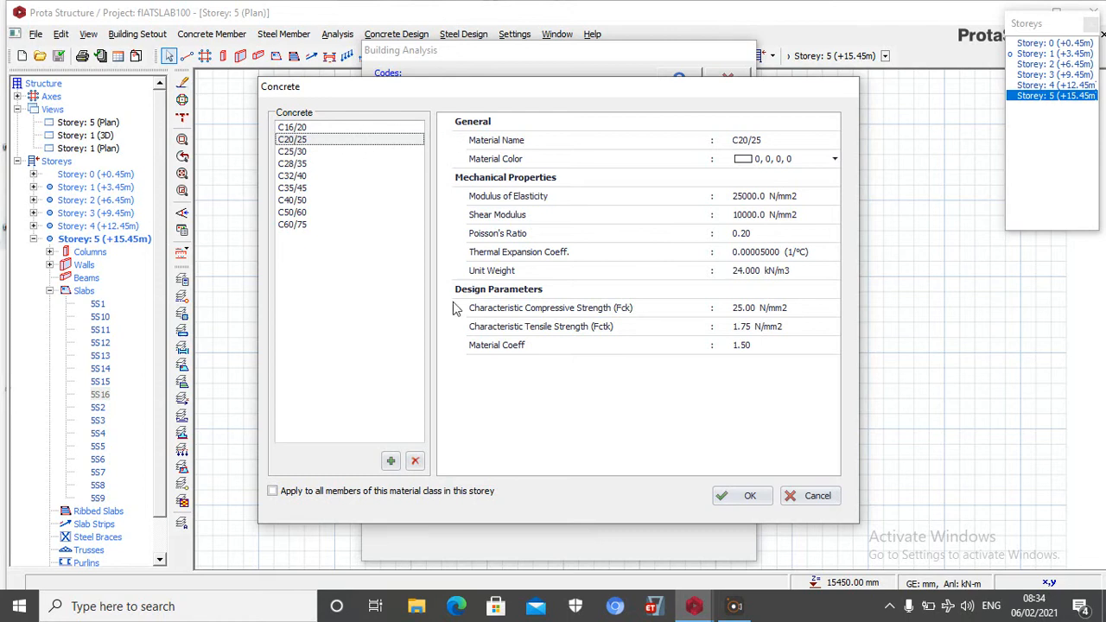
left_click(757, 496)
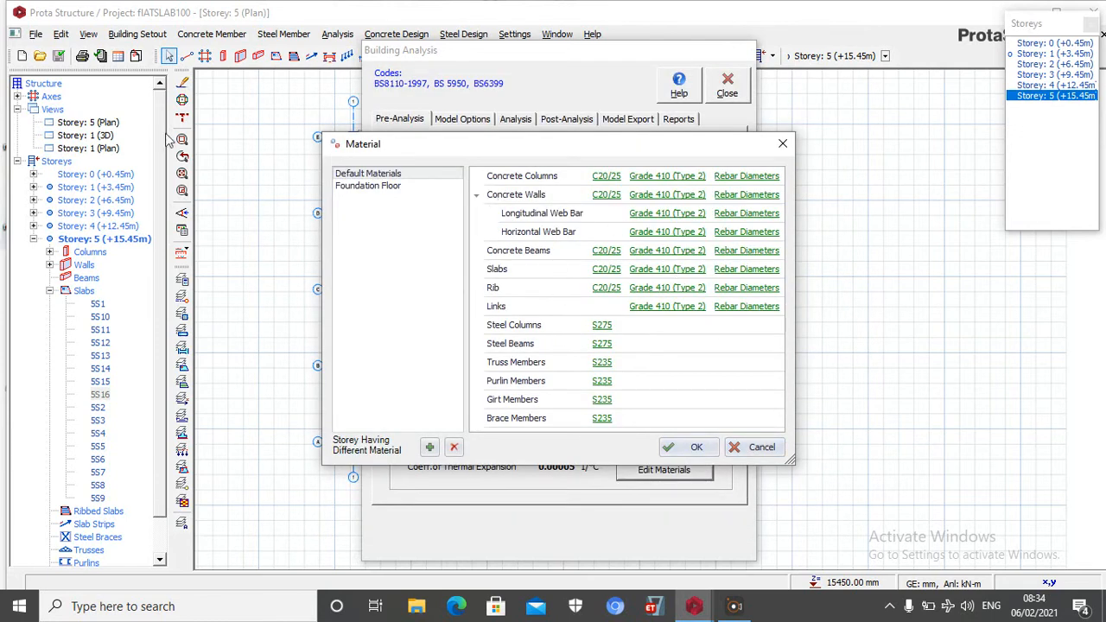
left_click(348, 185)
left_click(750, 178)
left_click(378, 458)
left_click(378, 458)
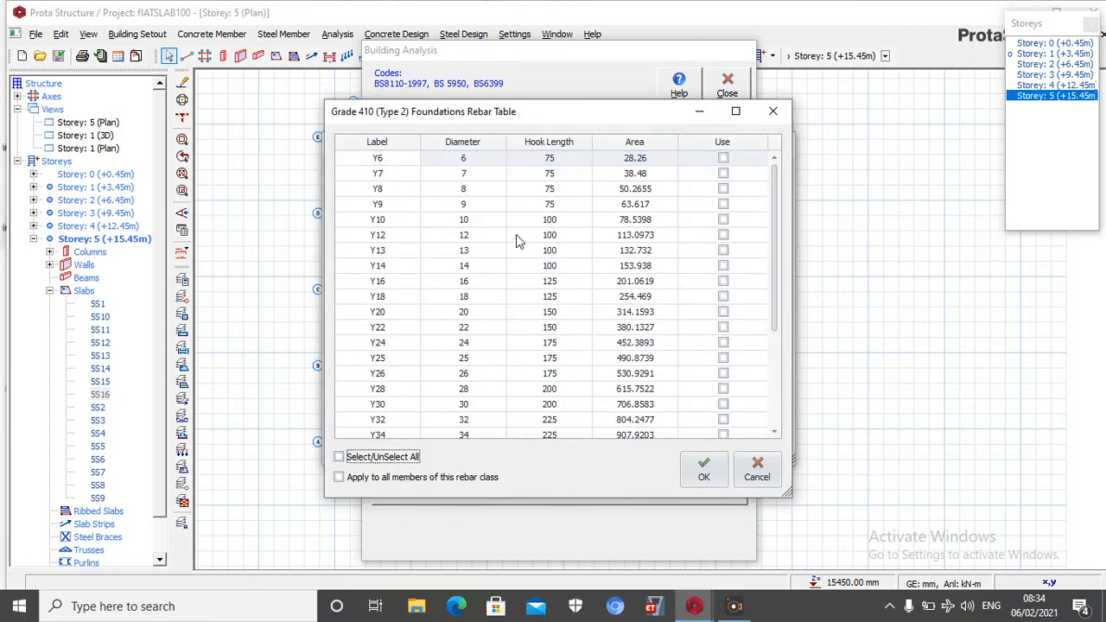
left_click(723, 281)
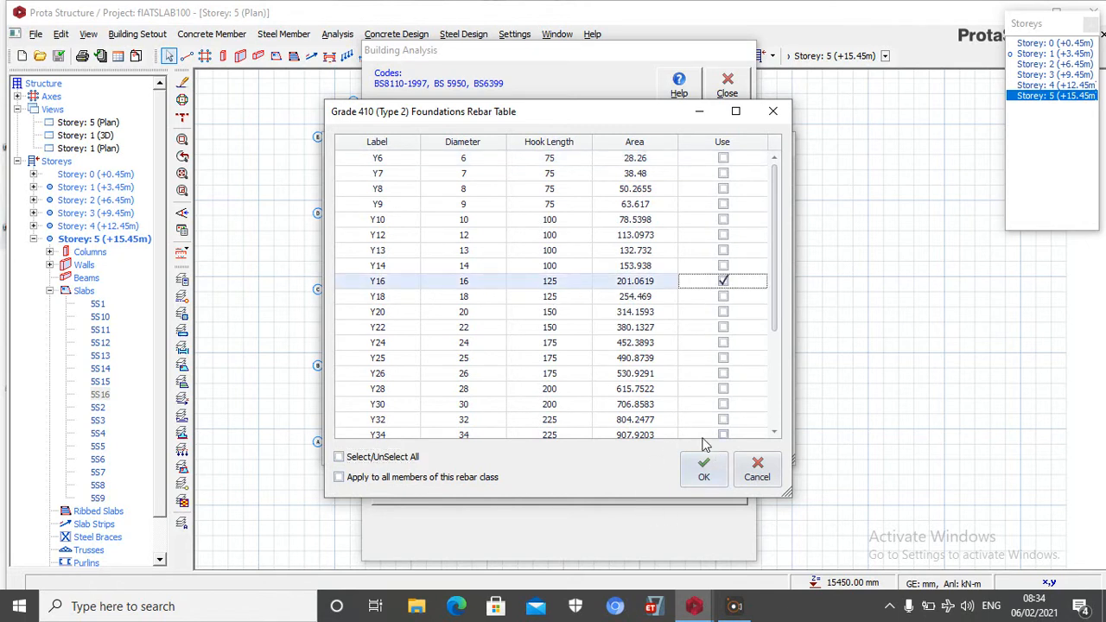
left_click(702, 466)
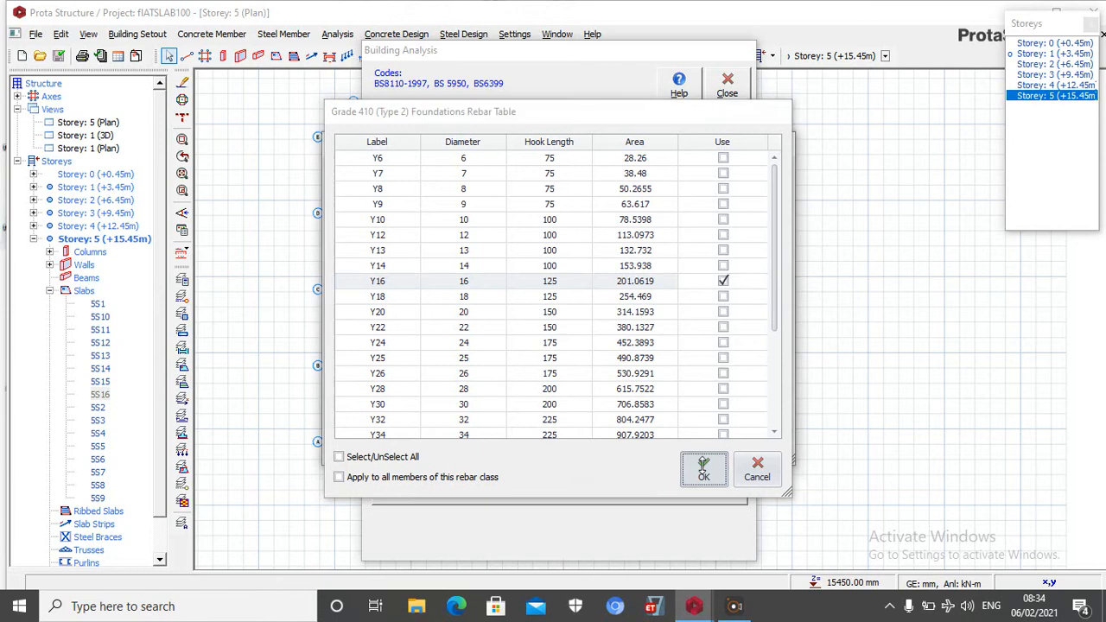
left_click(697, 446)
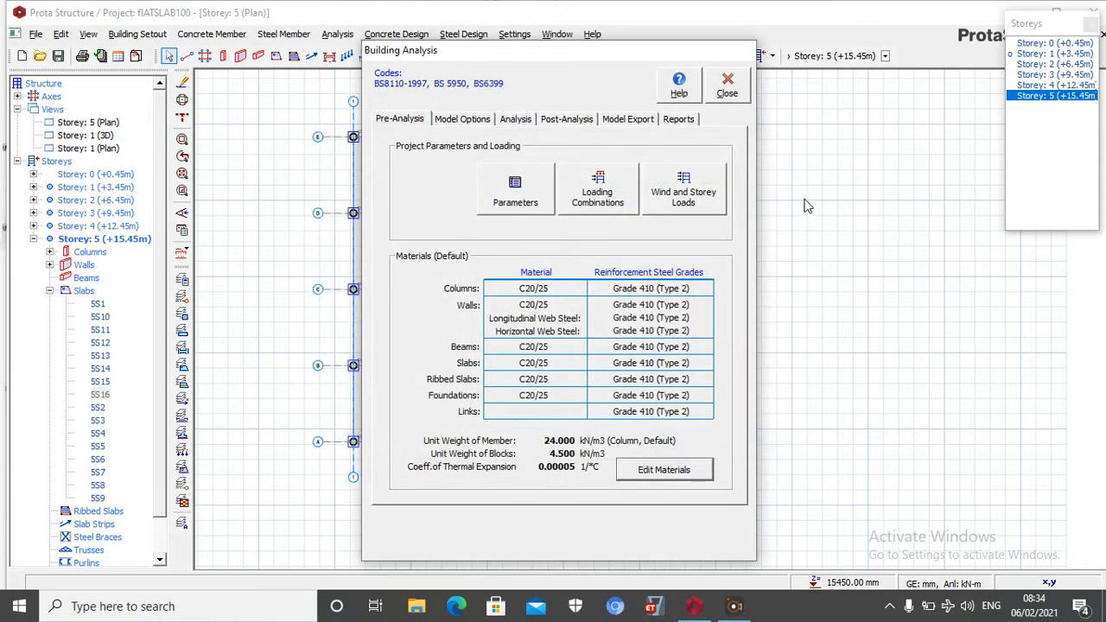
Enter "proposed flat slab for shopping mall" as project header and fill in the maker's name, checker's name and project number
left_click(518, 186)
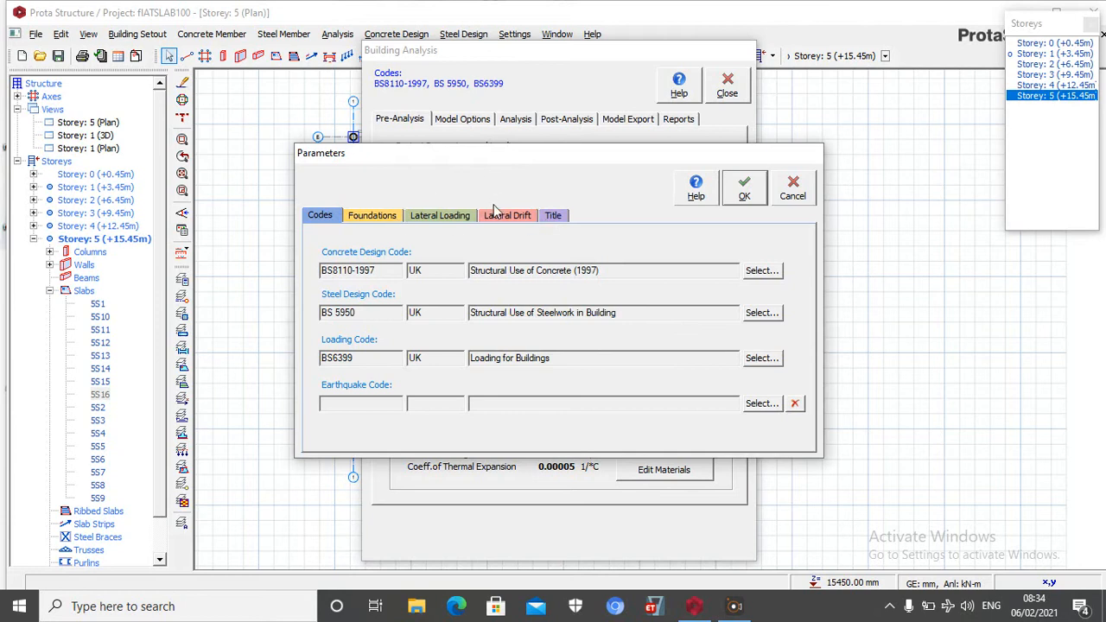
left_click(553, 215)
left_click(430, 267)
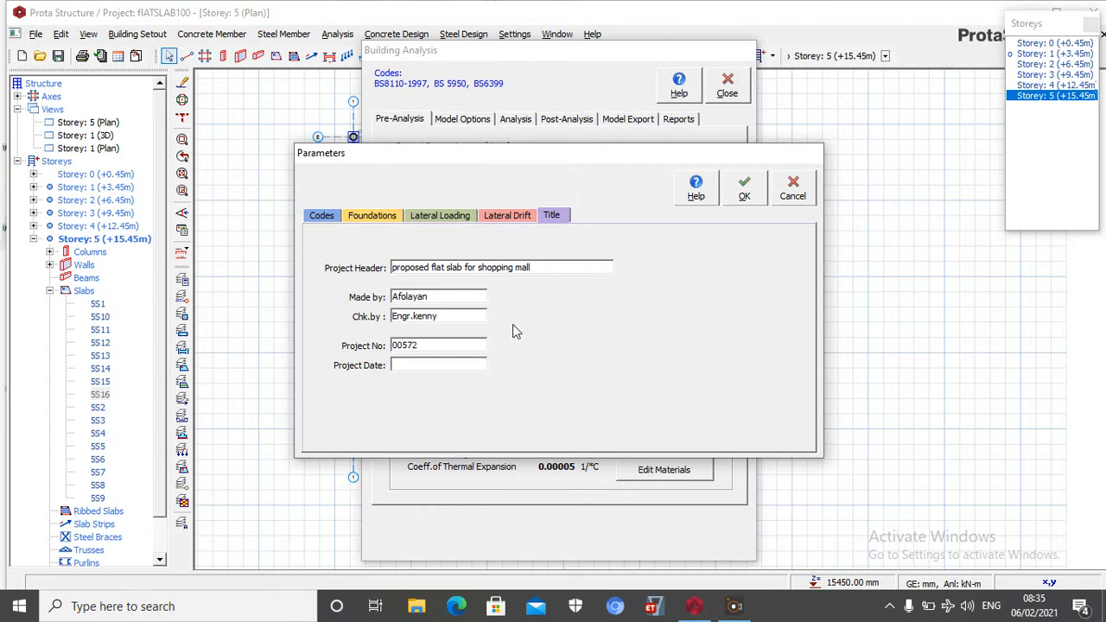
left_click(431, 365)
left_click(759, 179)
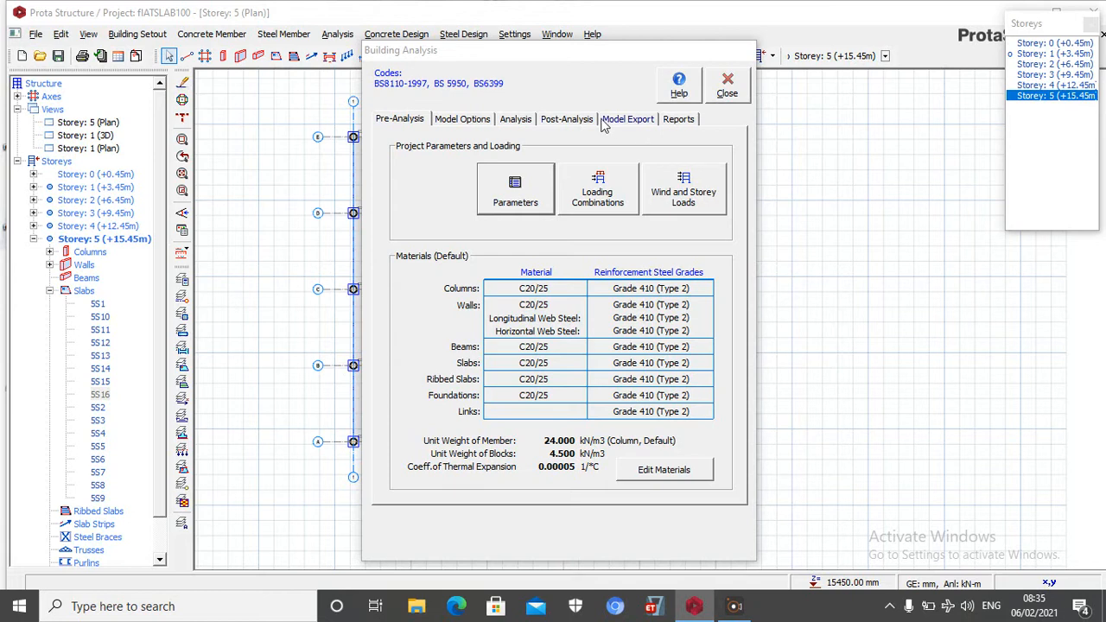
Generate the vertical and horizontal load combinations automatically with the default G factor 1.40 and Q factor 1.60, and accept the load cases
left_click(587, 194)
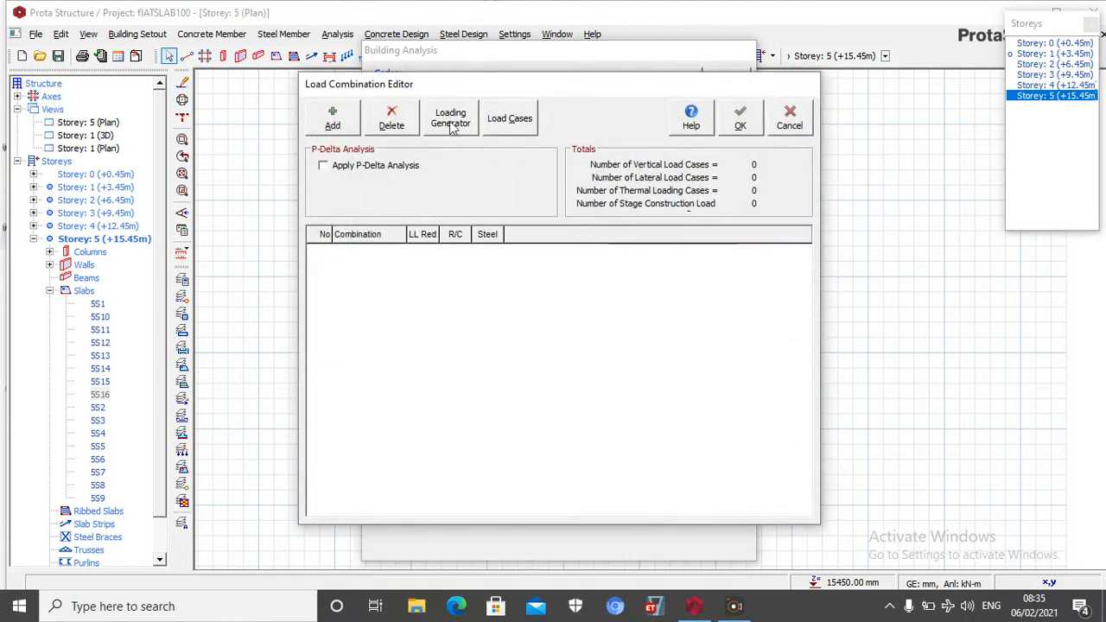
left_click(460, 124)
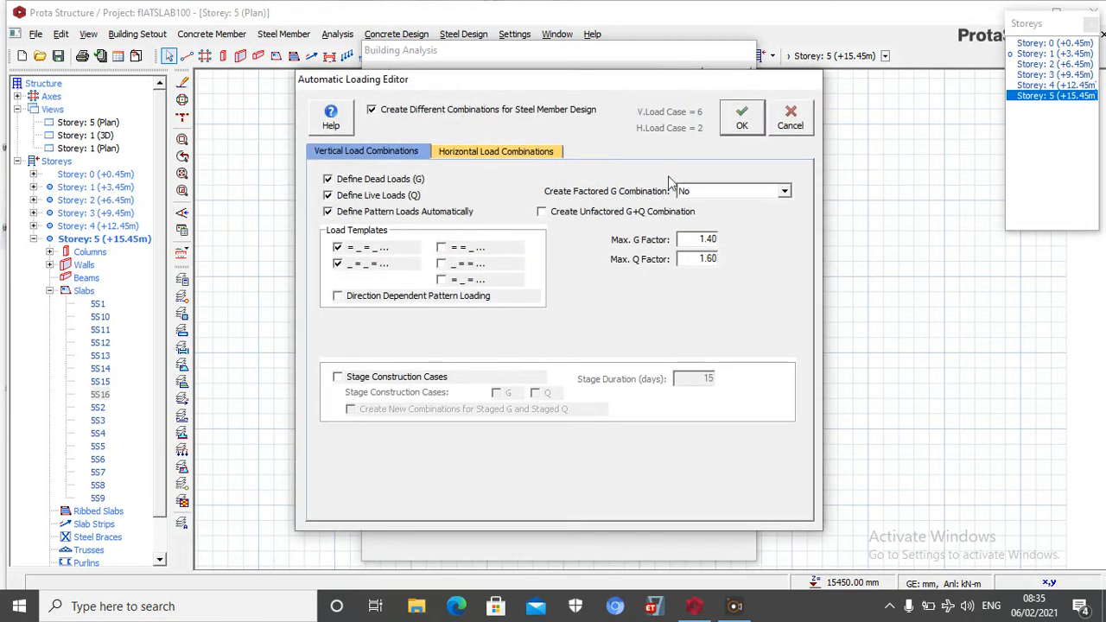
left_click(740, 123)
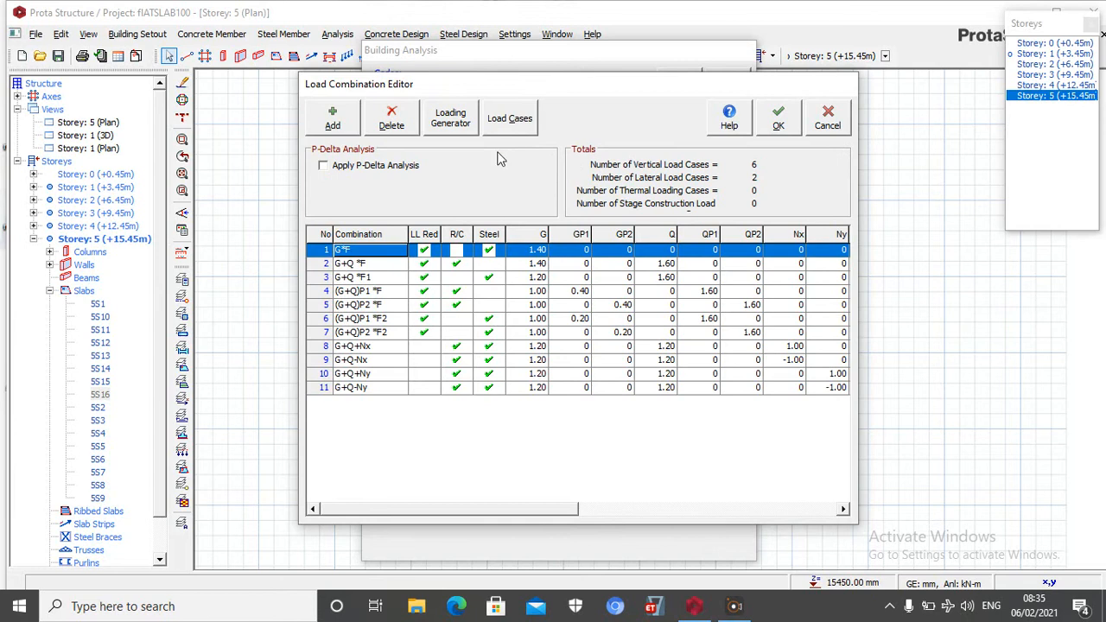
left_click(505, 120)
left_click(767, 237)
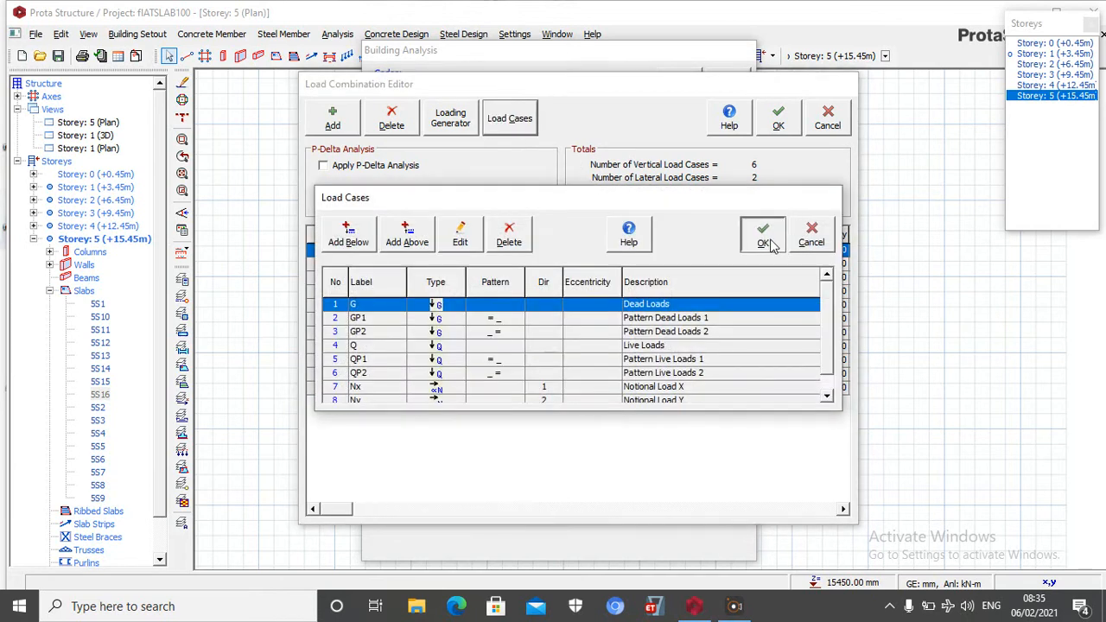
left_click(779, 121)
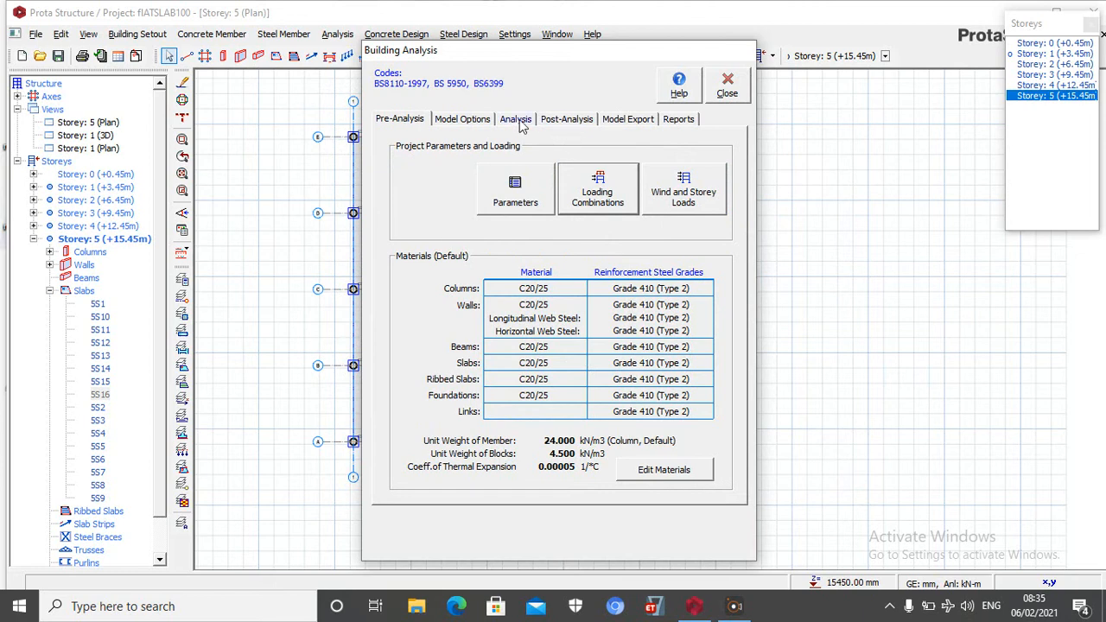
Run the building analysis with column/wall and beam reinforcement design included
left_click(516, 121)
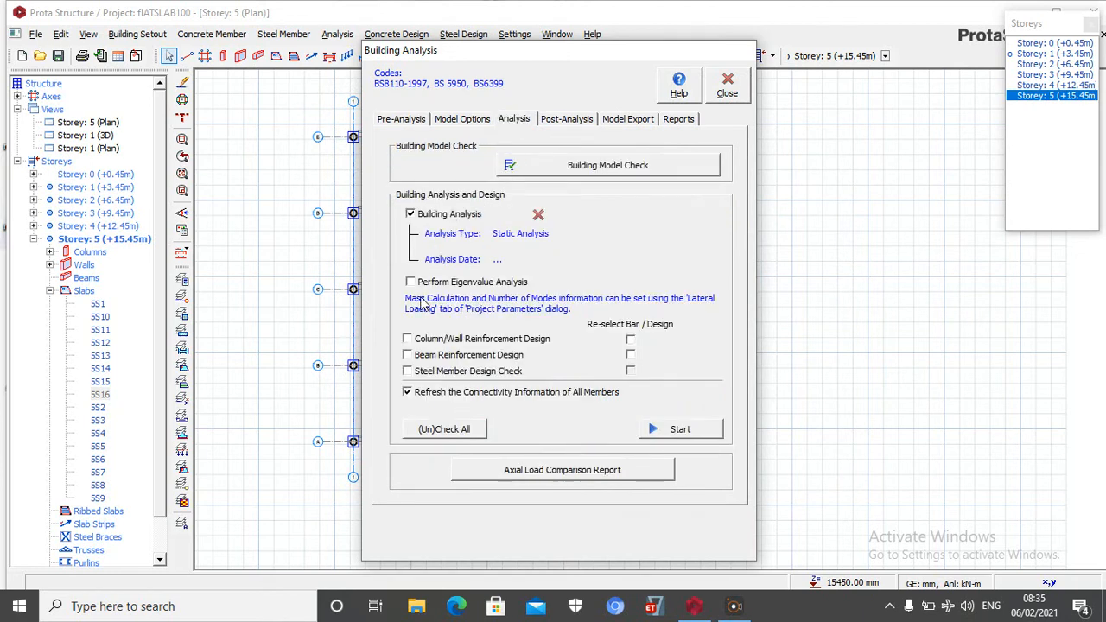
left_click(423, 340)
left_click(425, 356)
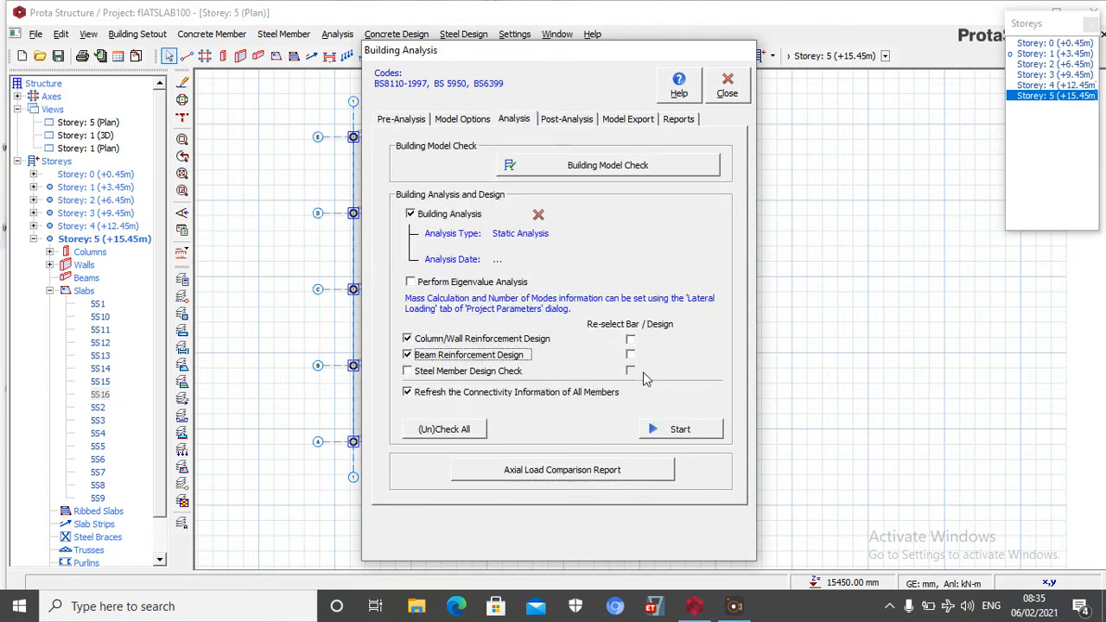
left_click(667, 430)
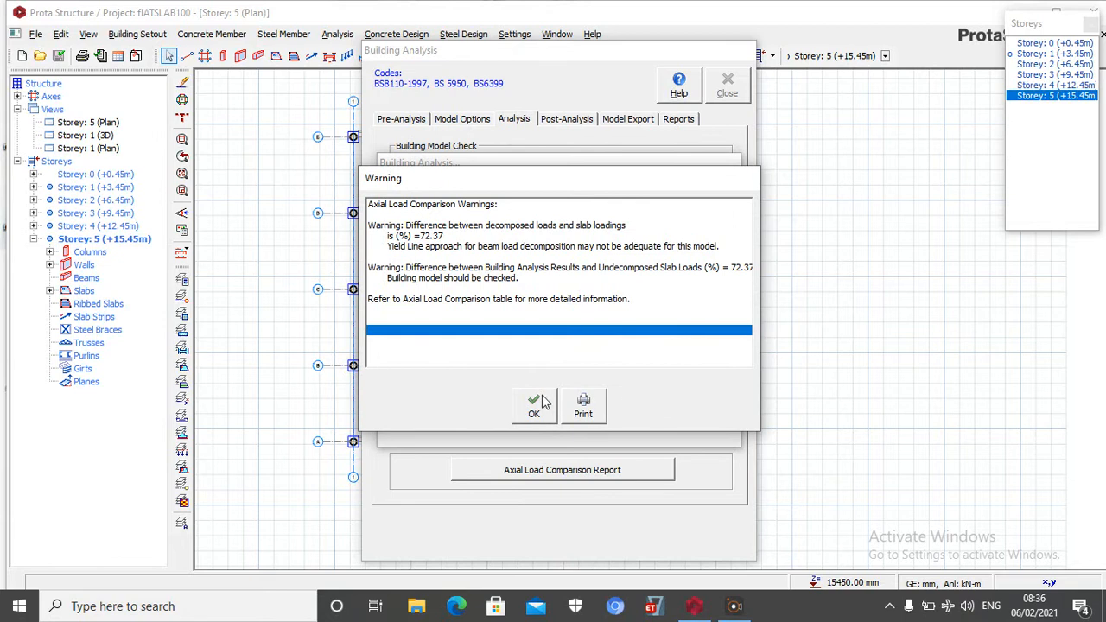
left_click(540, 403)
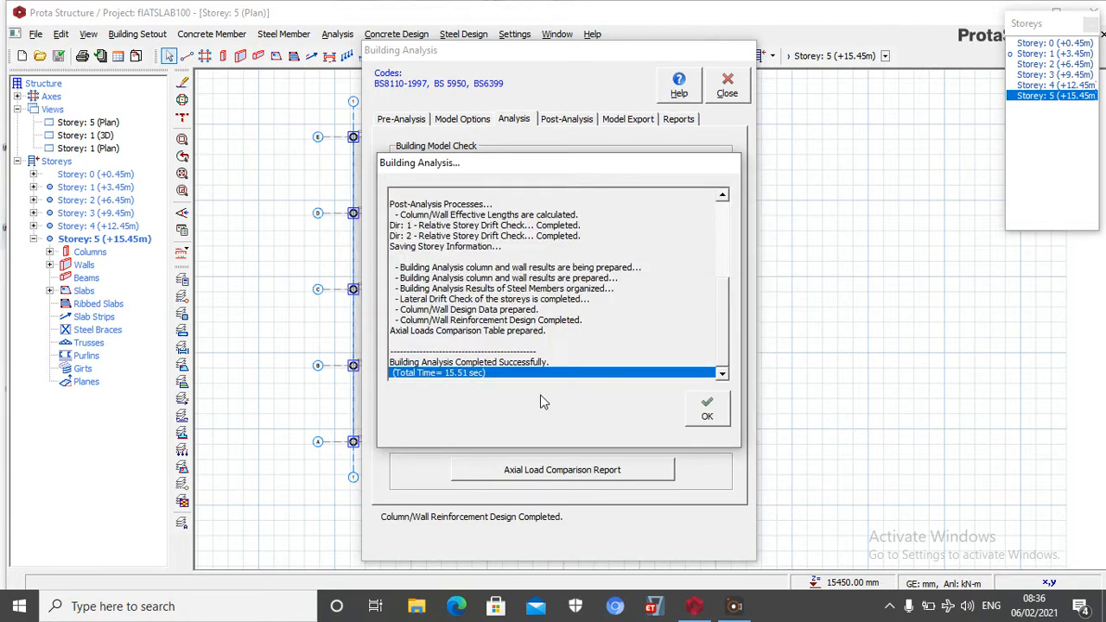
left_click(708, 411)
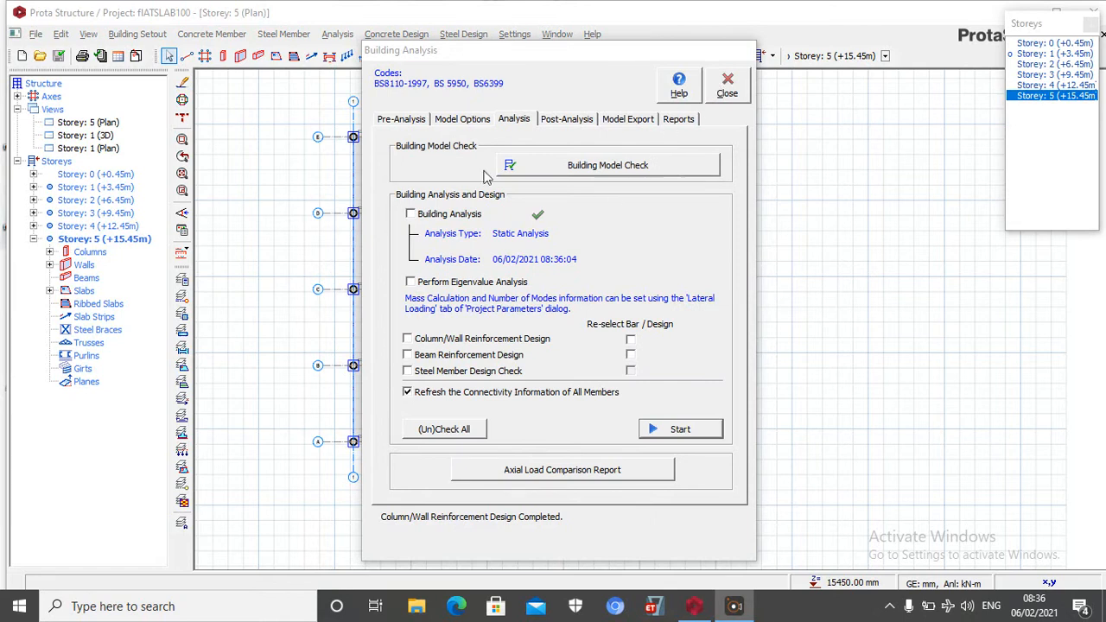
Review the steel bars and links of all columns and walls in the column/wall reinforcement design table
left_click(567, 126)
left_click(559, 350)
scroll(358, 469, "down", 7)
scroll(371, 454, "down", 20)
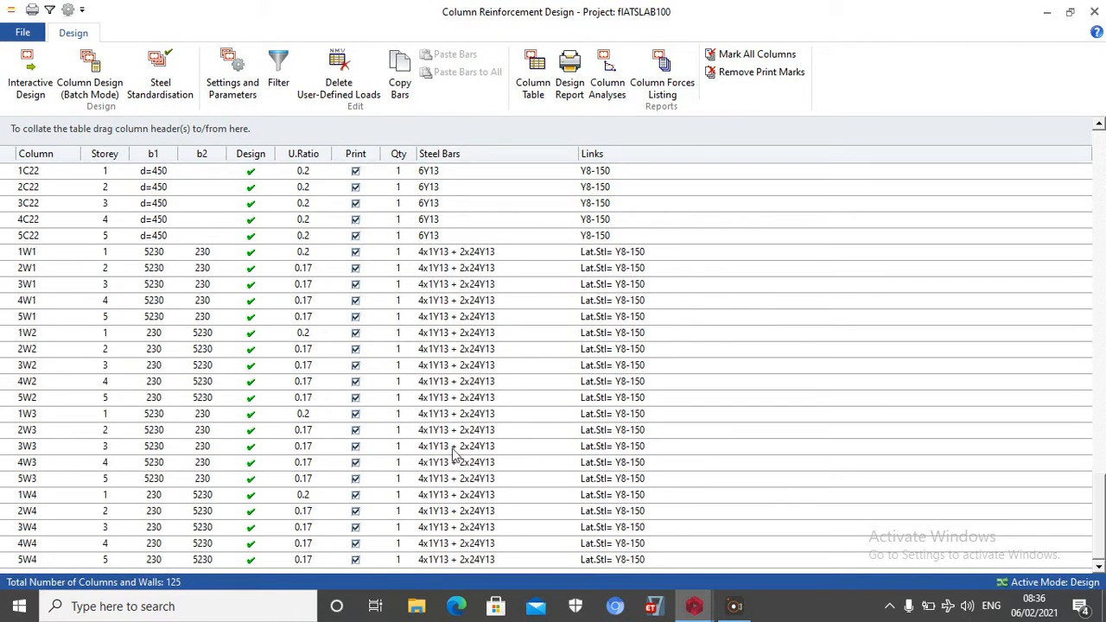
scroll(455, 469, "up", 16)
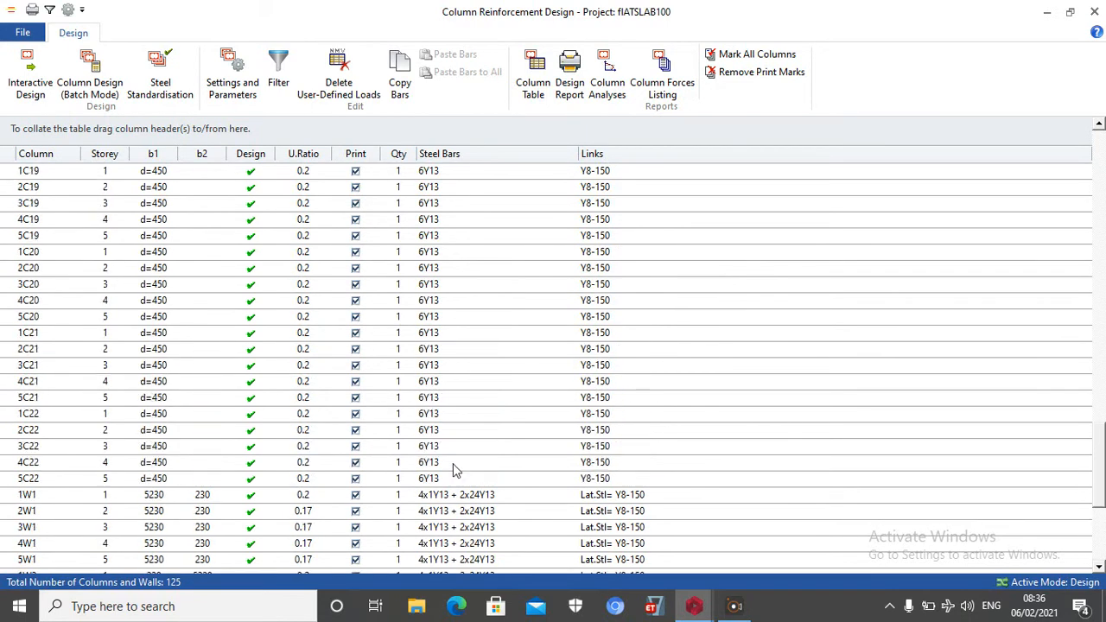
left_click(1095, 12)
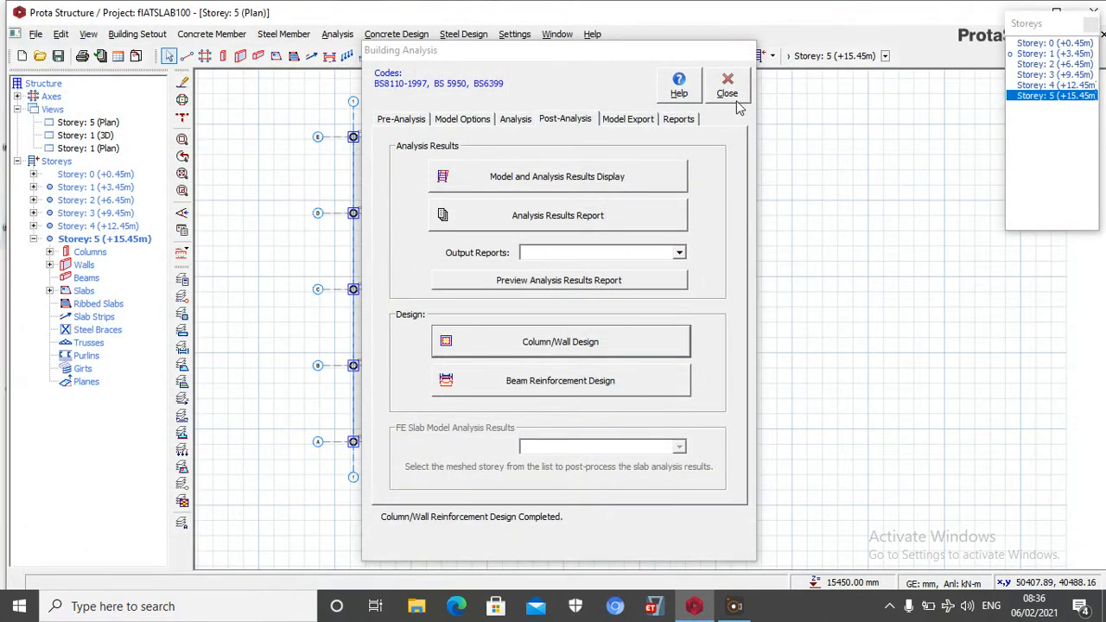
Restrict the concrete column rebar diameters to Y16, Y20 and Y25 in the default materials
left_click(401, 120)
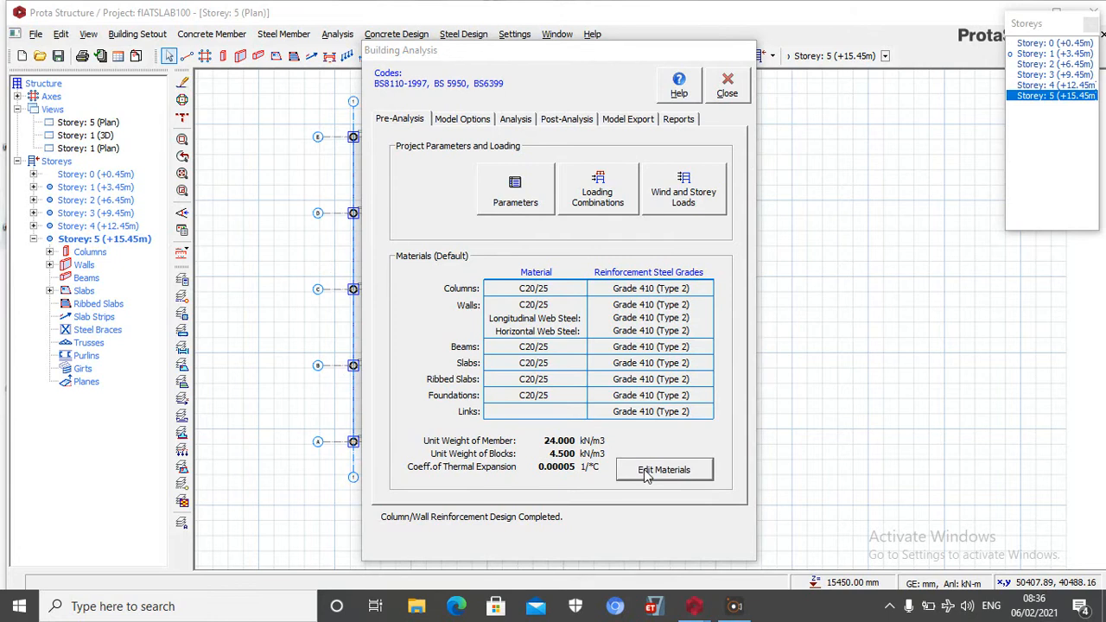
left_click(683, 471)
left_click(767, 177)
left_click(381, 458)
left_click(380, 460)
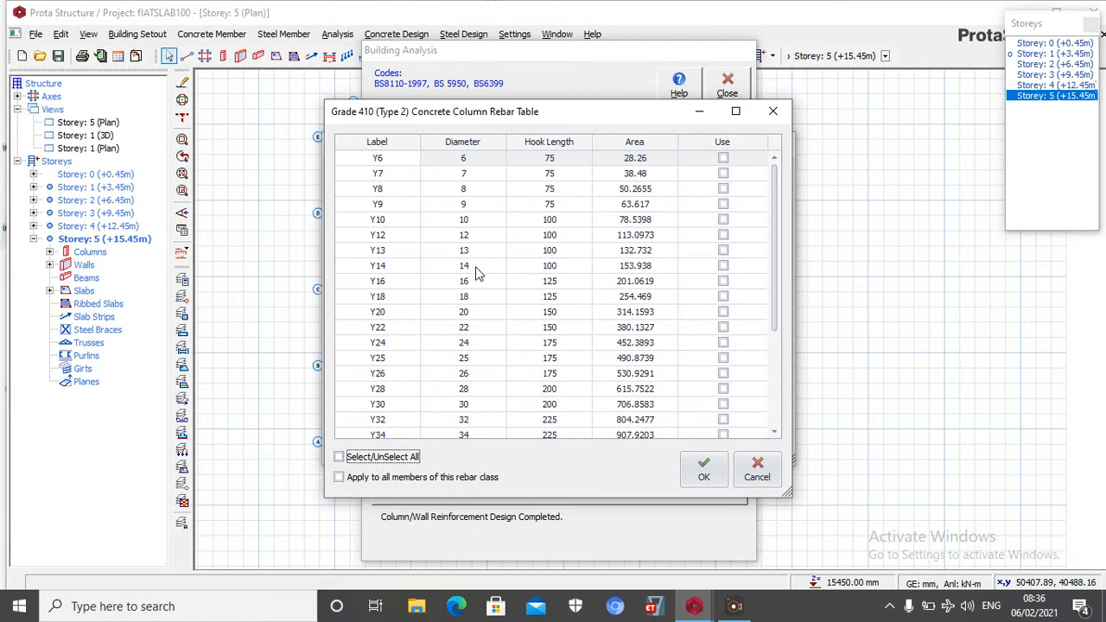
left_click(723, 281)
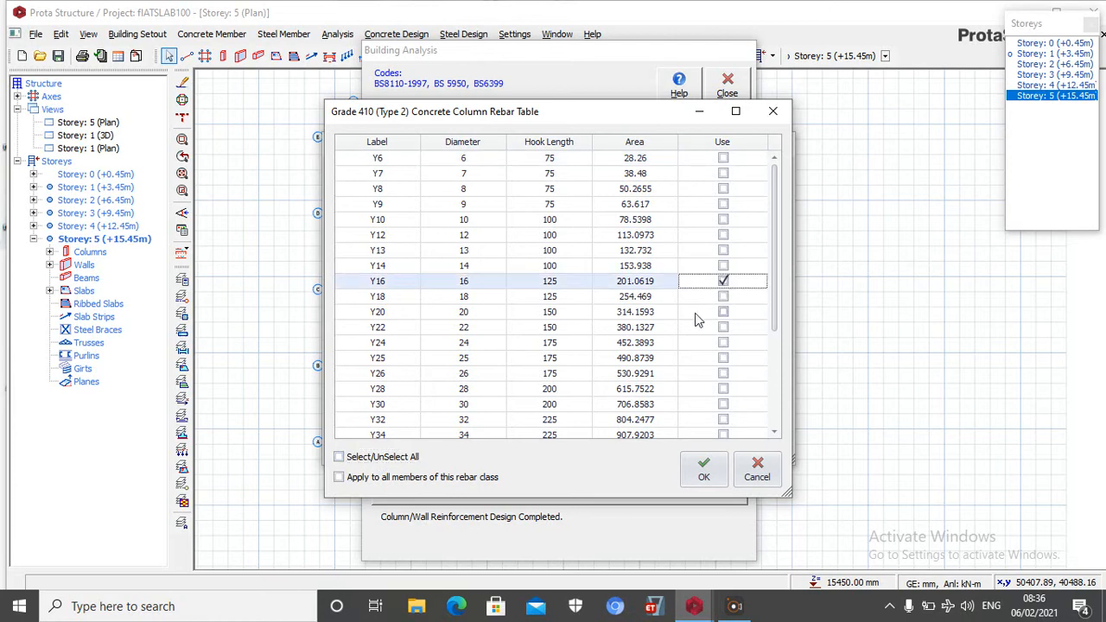
left_click(722, 312)
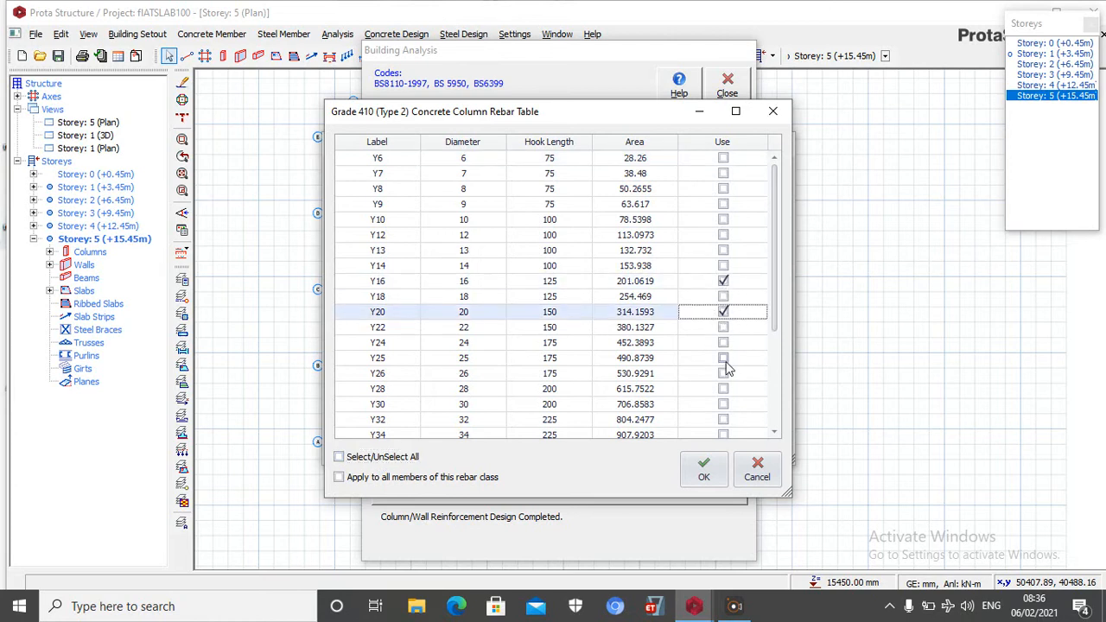
left_click(724, 358)
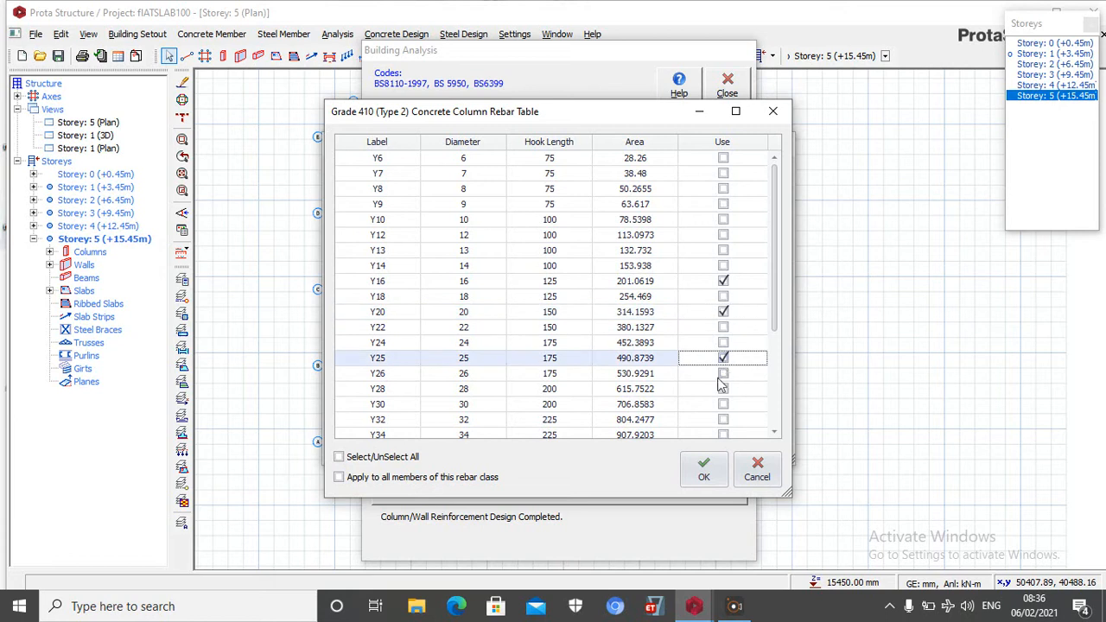
left_click(706, 472)
left_click(698, 446)
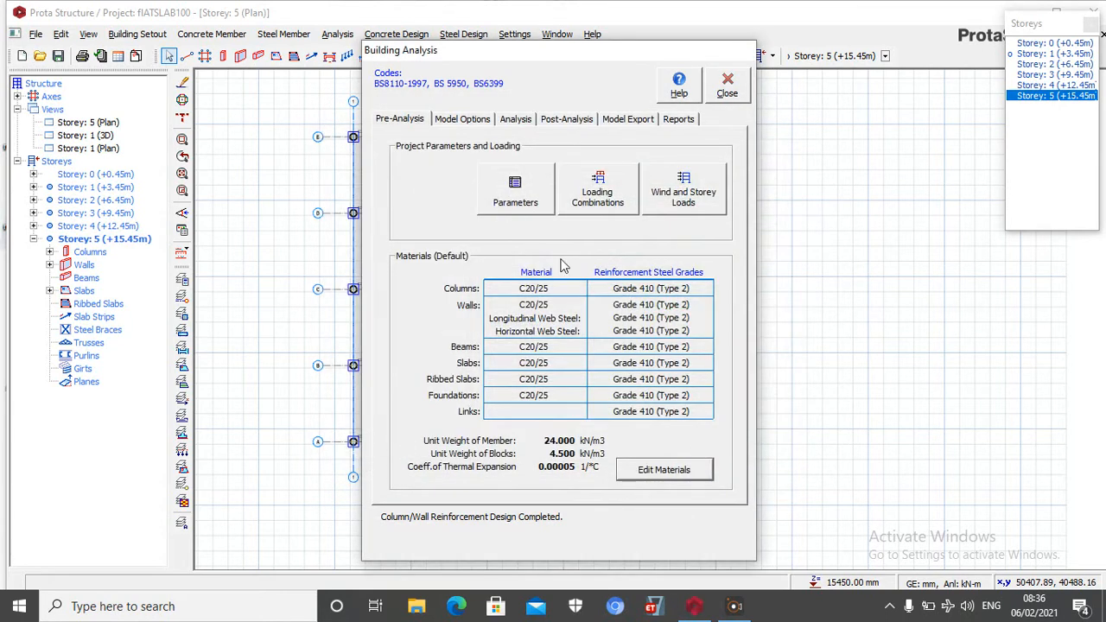
Rerun only the column/wall reinforcement design without repeating the building analysis
left_click(516, 118)
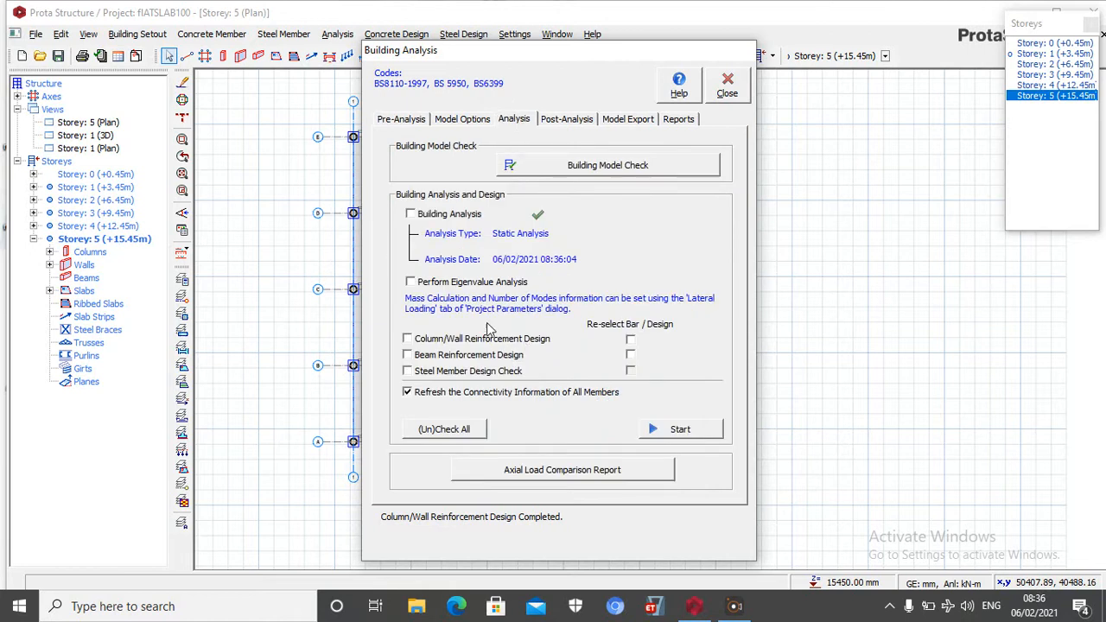
left_click(441, 339)
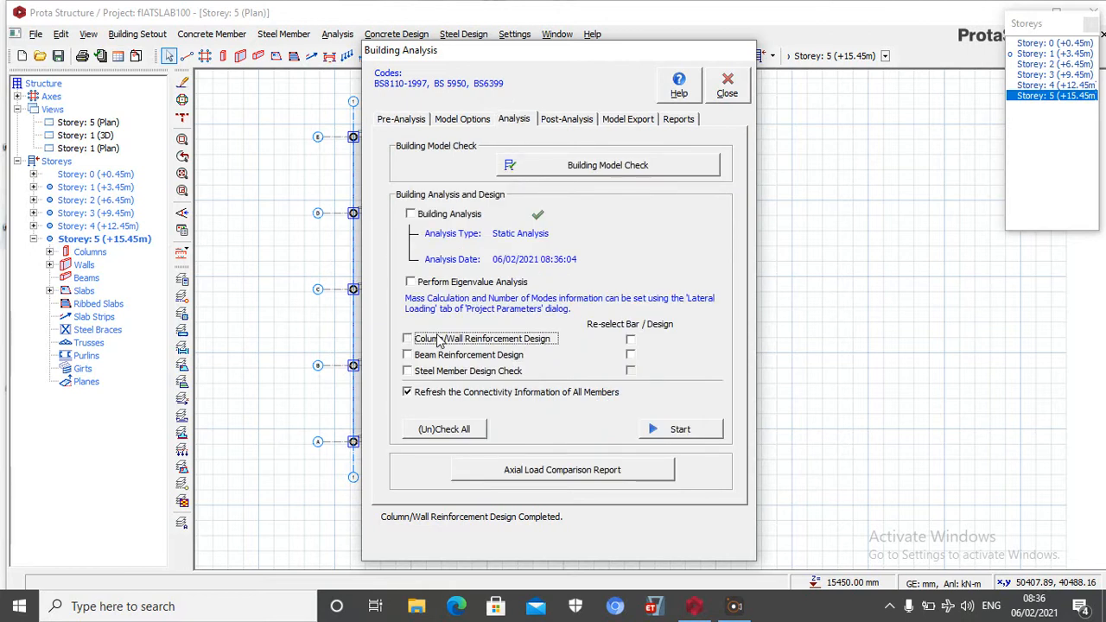
left_click(680, 430)
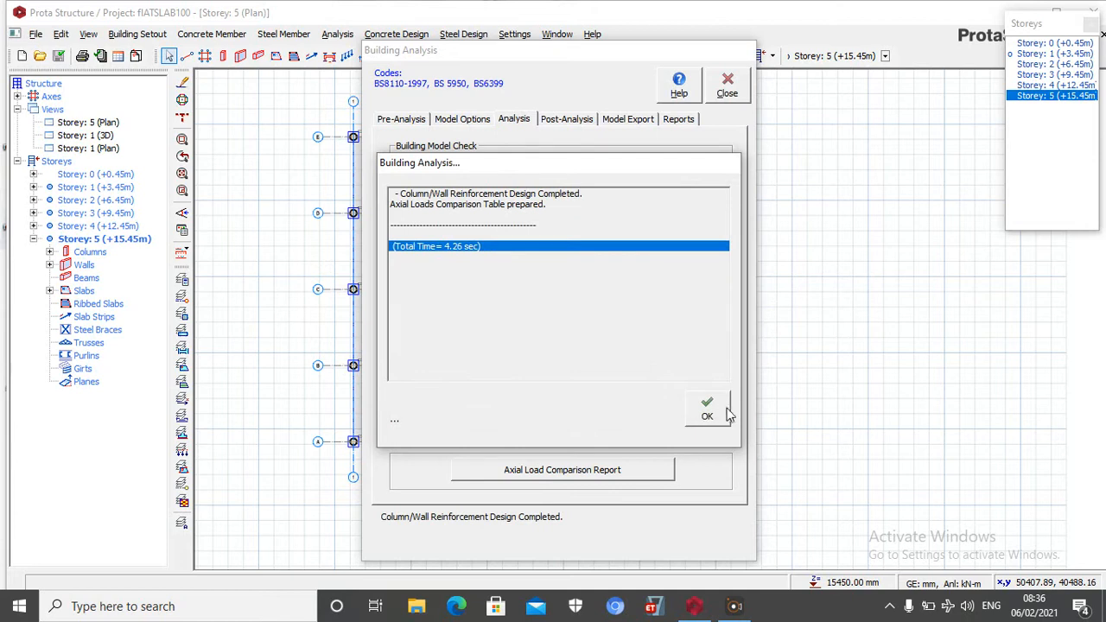
left_click(707, 410)
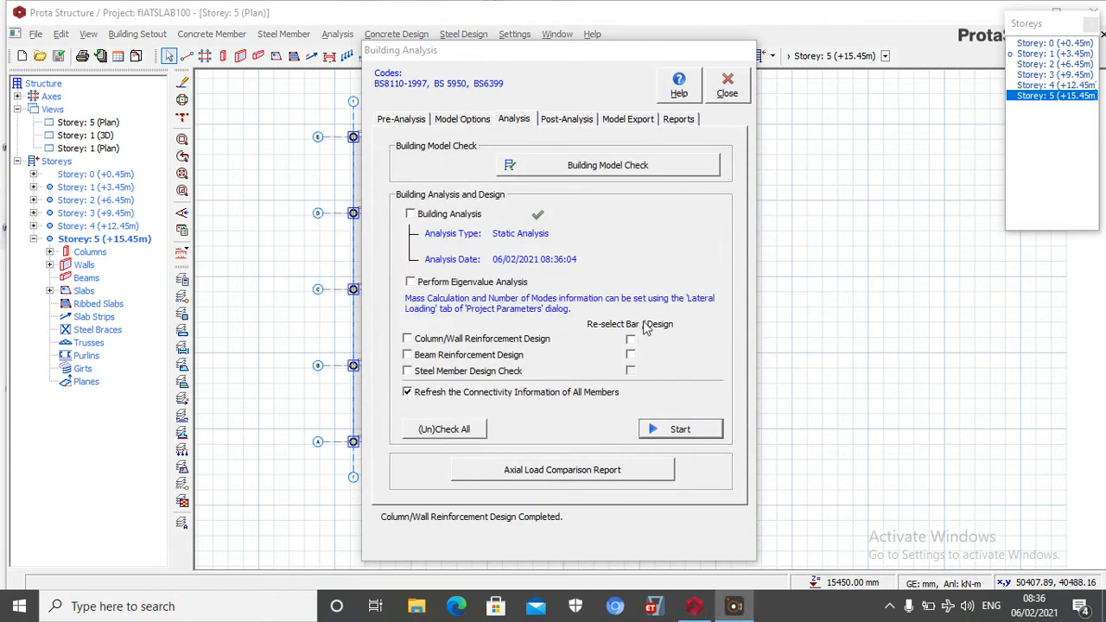
Check the design status and steel bars of the columns and walls after the design rerun
left_click(554, 119)
left_click(562, 343)
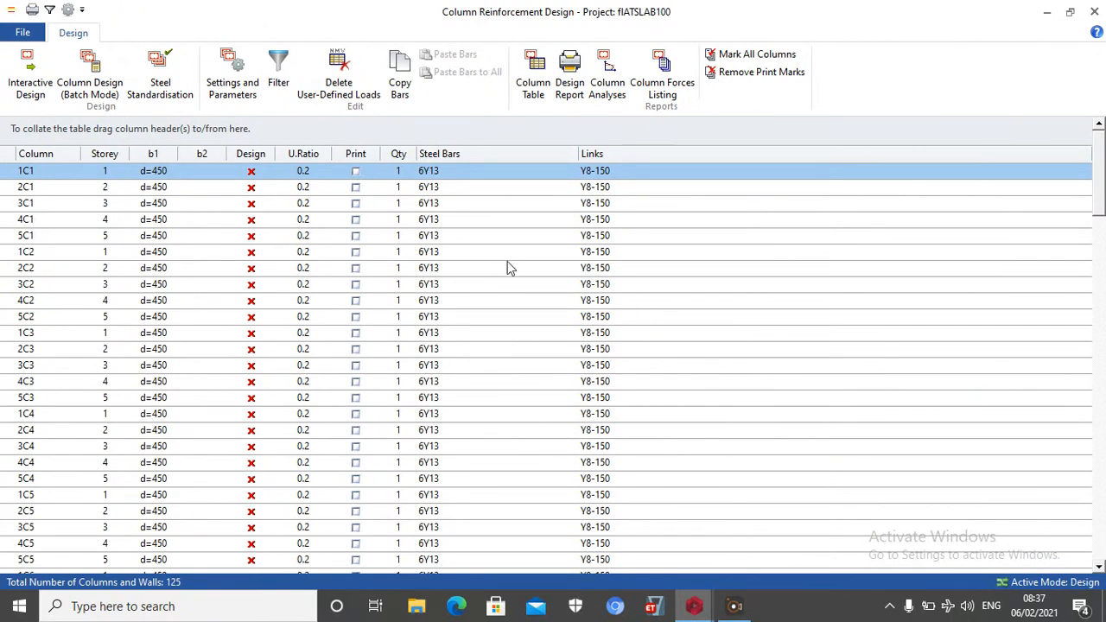
scroll(452, 291, "down", 7)
scroll(466, 276, "down", 19)
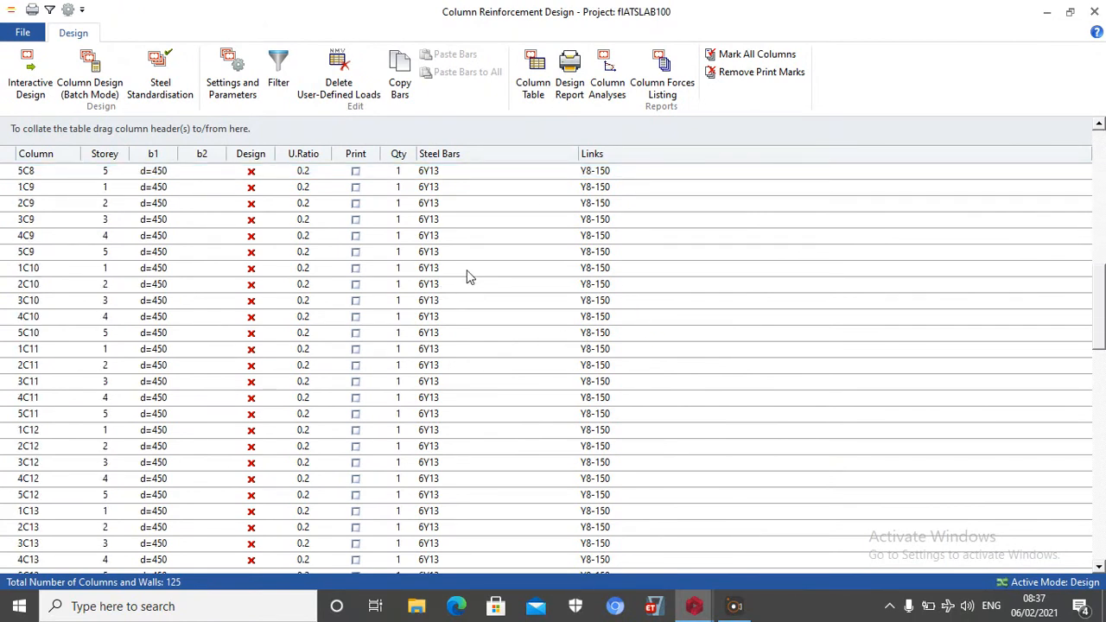
scroll(473, 269, "down", 7)
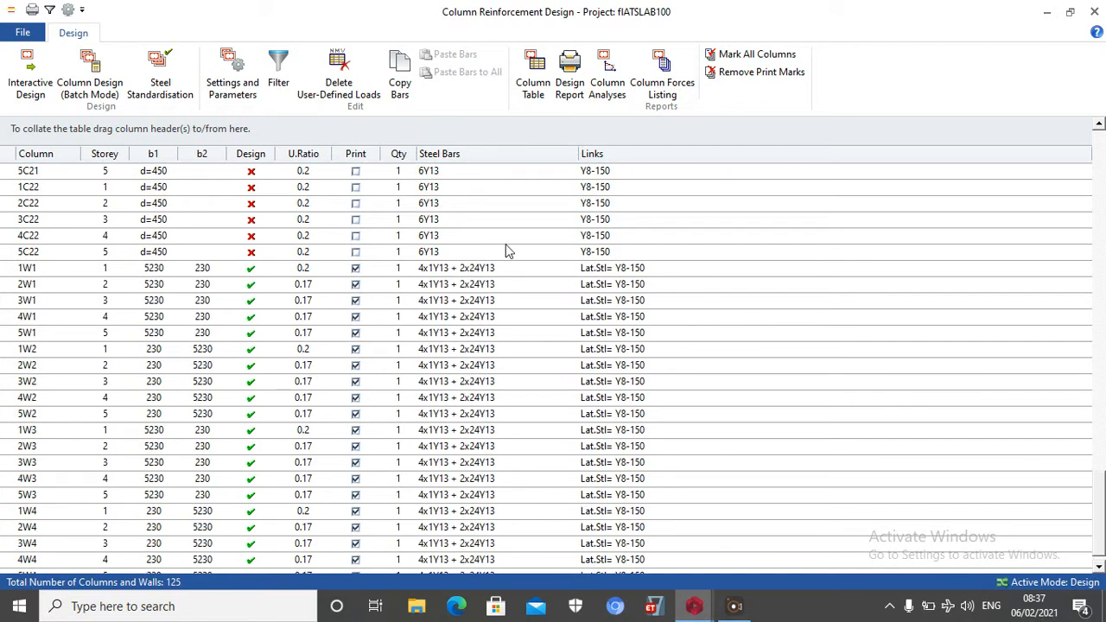
scroll(477, 270, "up", 8)
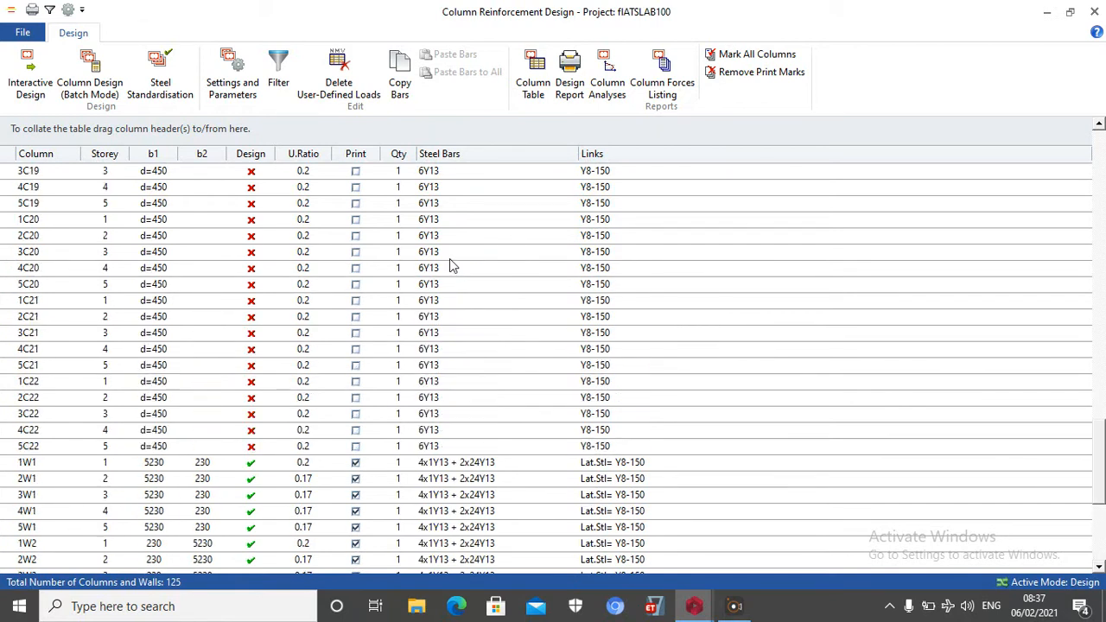
left_click(1095, 12)
left_click(585, 349)
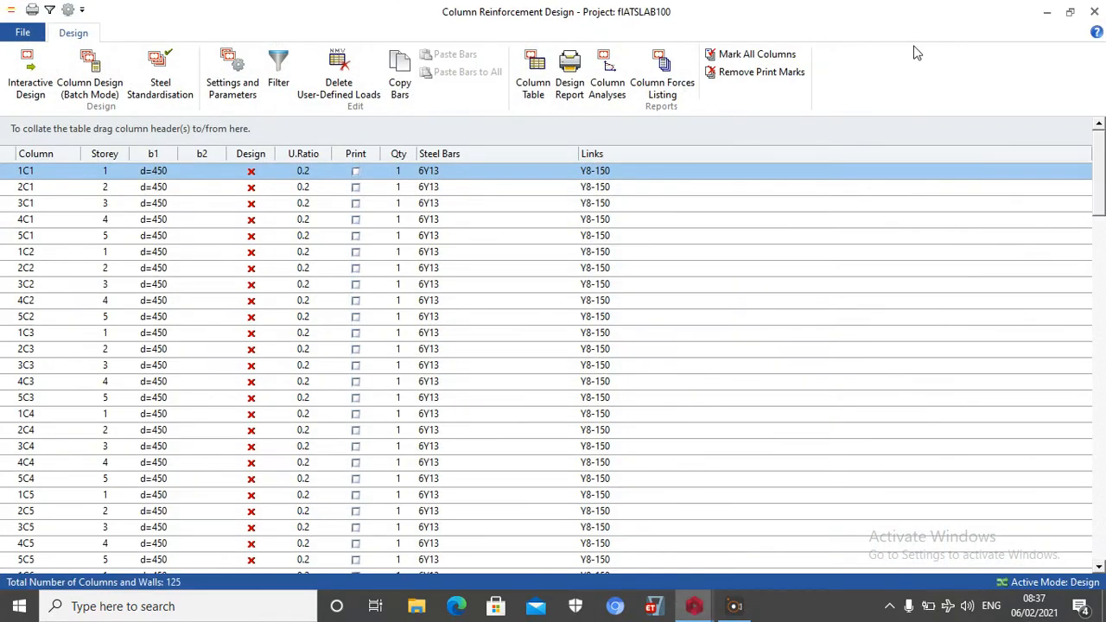
left_click(1095, 12)
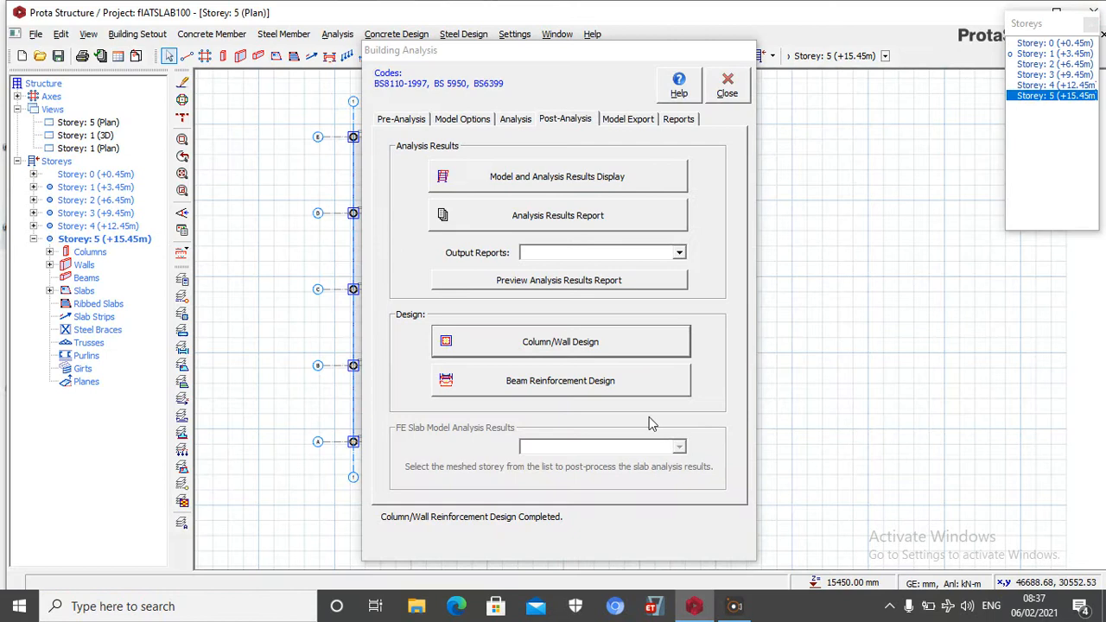
Check which rebar diameters are enabled for concrete columns in the default materials, and view the building analysis options
left_click(406, 120)
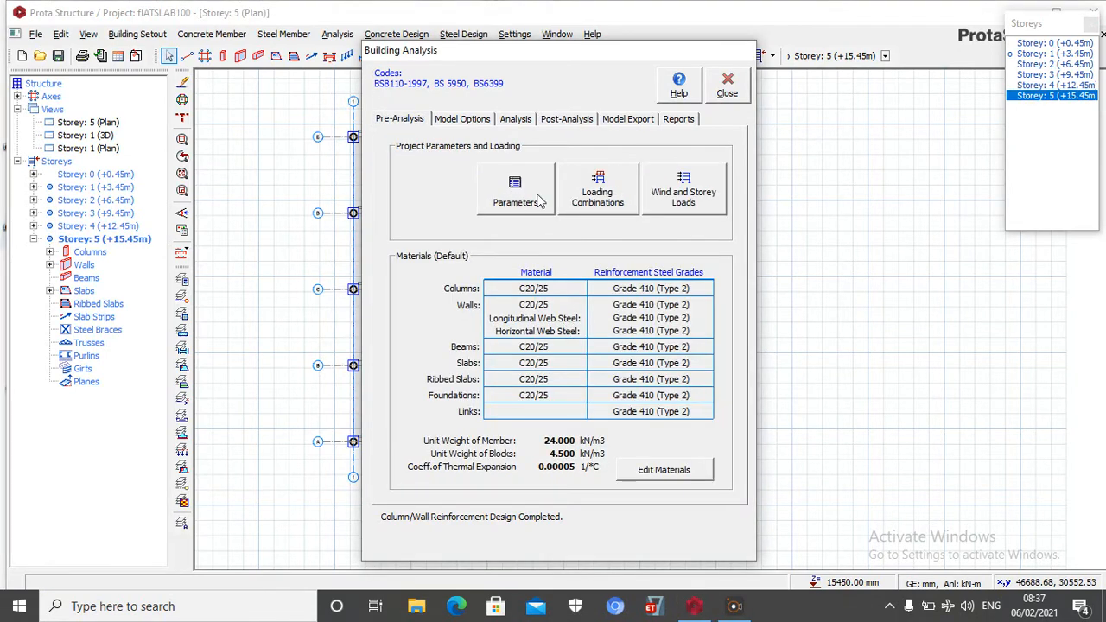
left_click(664, 469)
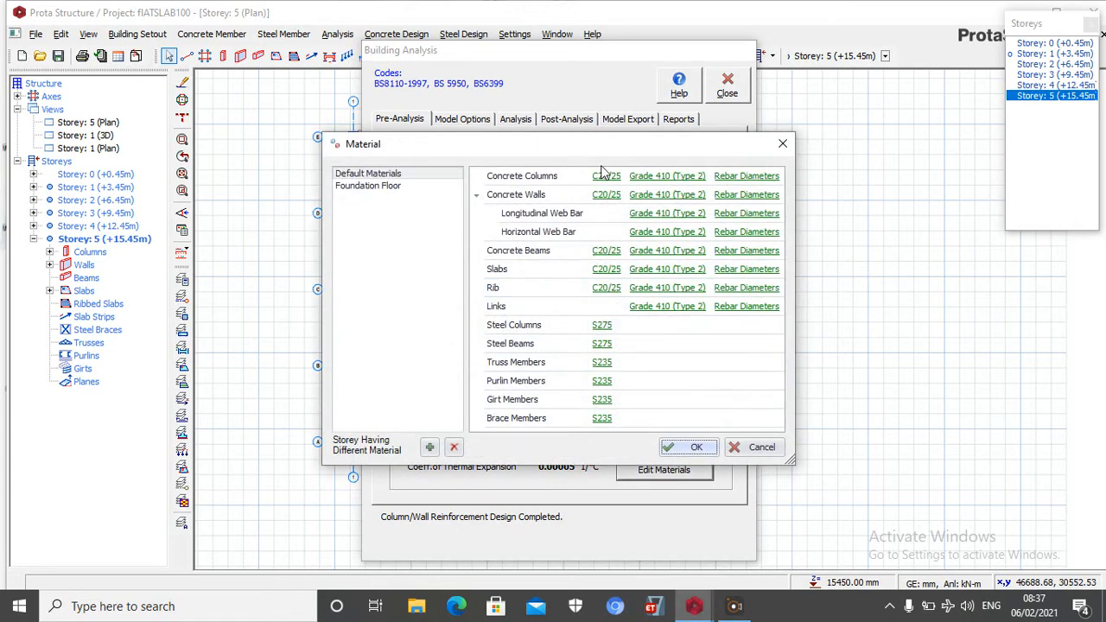
left_click(741, 177)
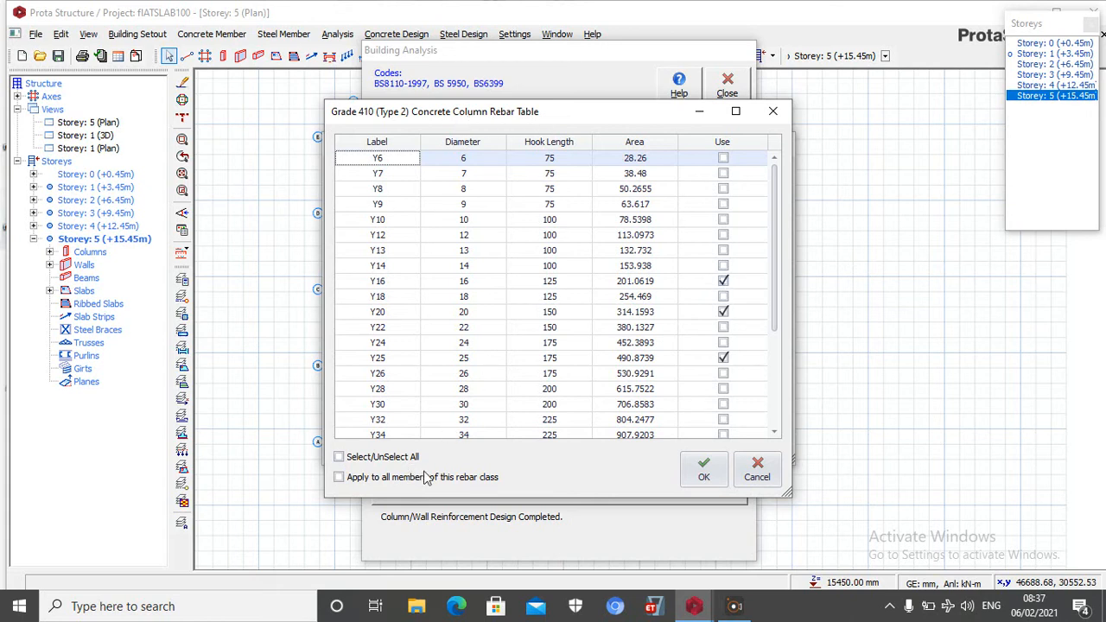
left_click(705, 471)
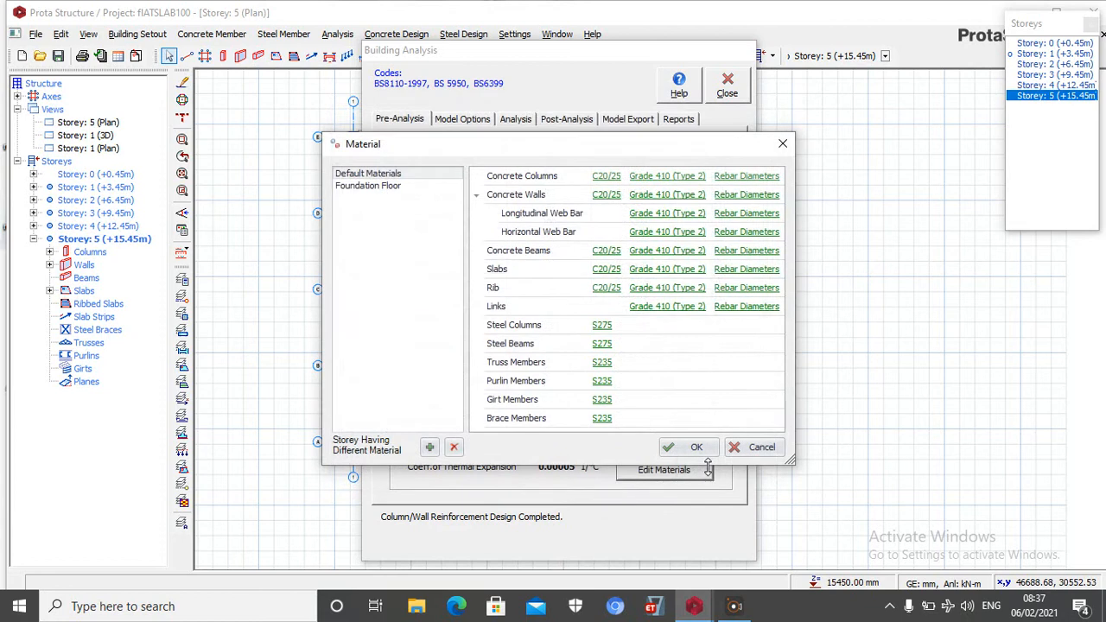
left_click(679, 449)
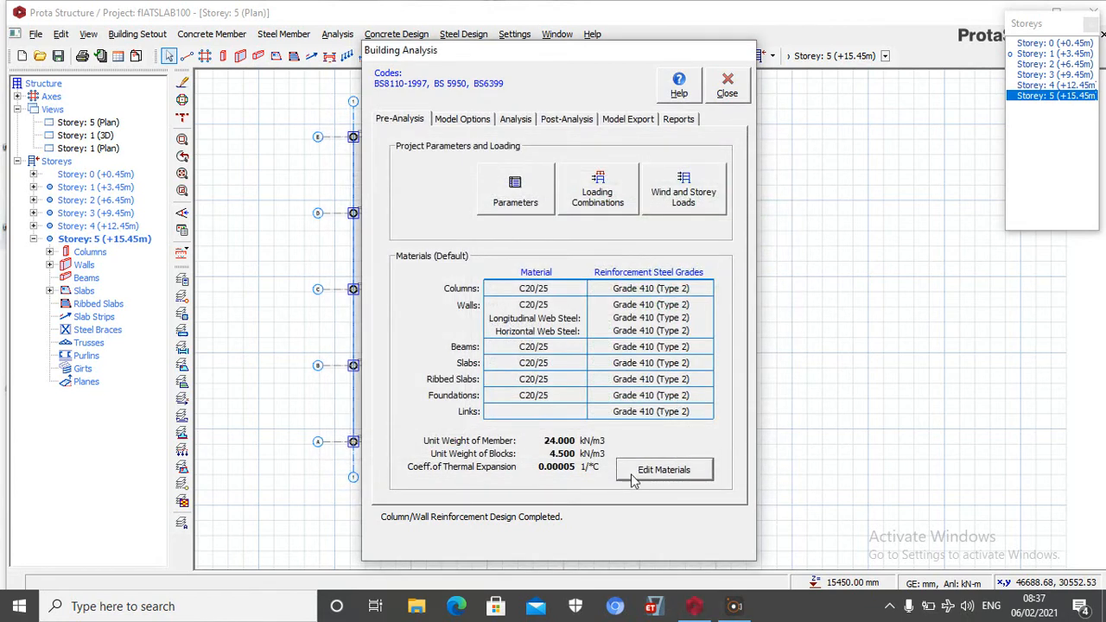
left_click(516, 121)
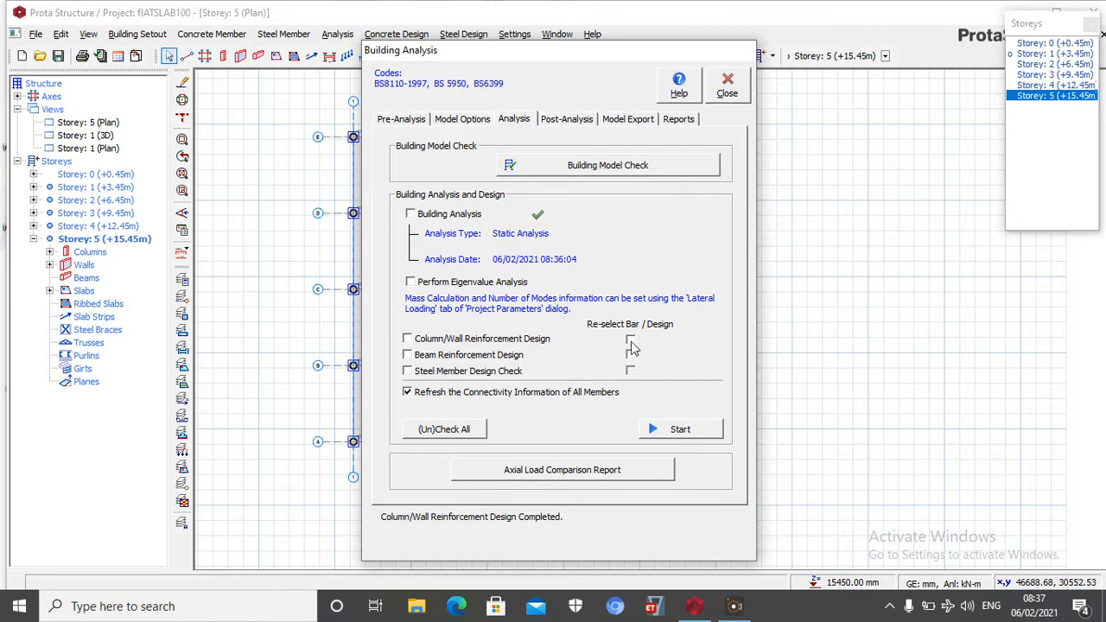
left_click(726, 90)
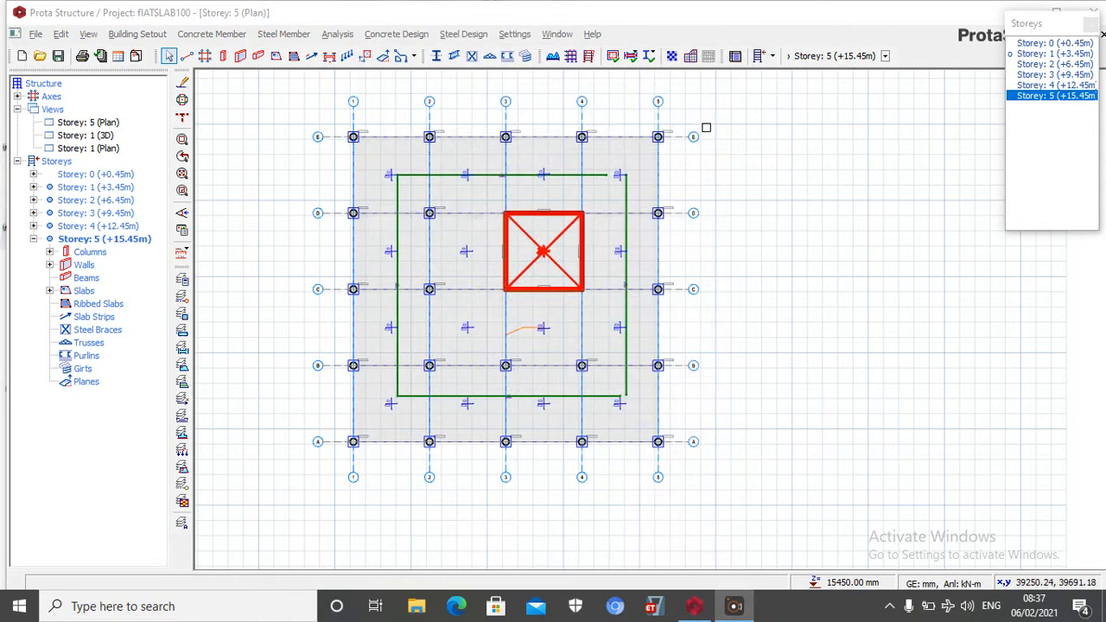
Run the batch column reinforcement design for all storeys with all bars re-selected
left_click(400, 37)
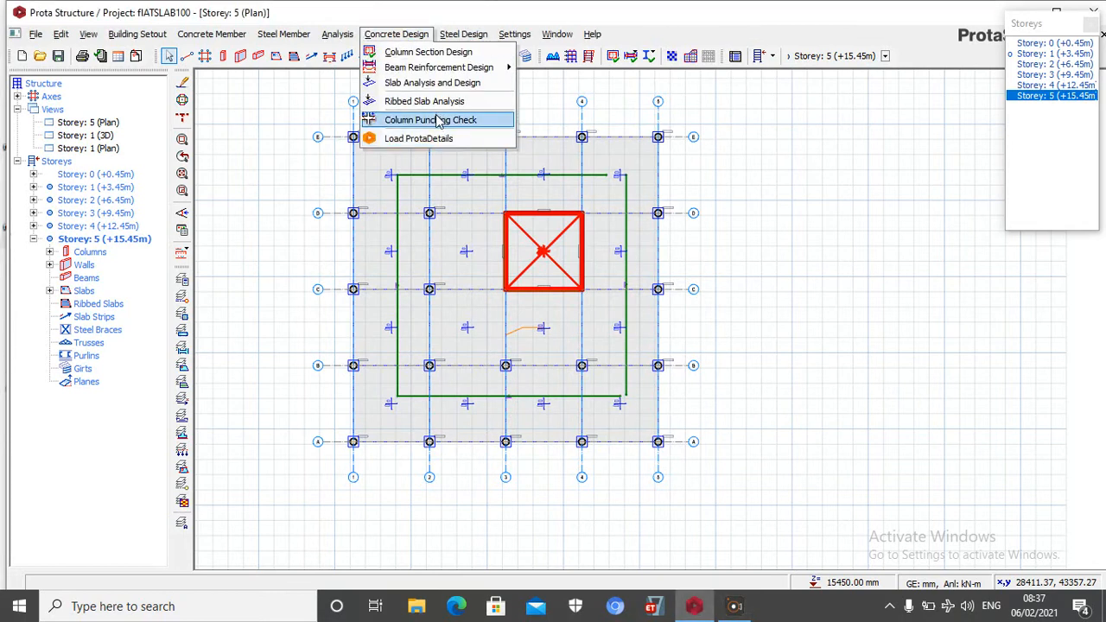
left_click(428, 52)
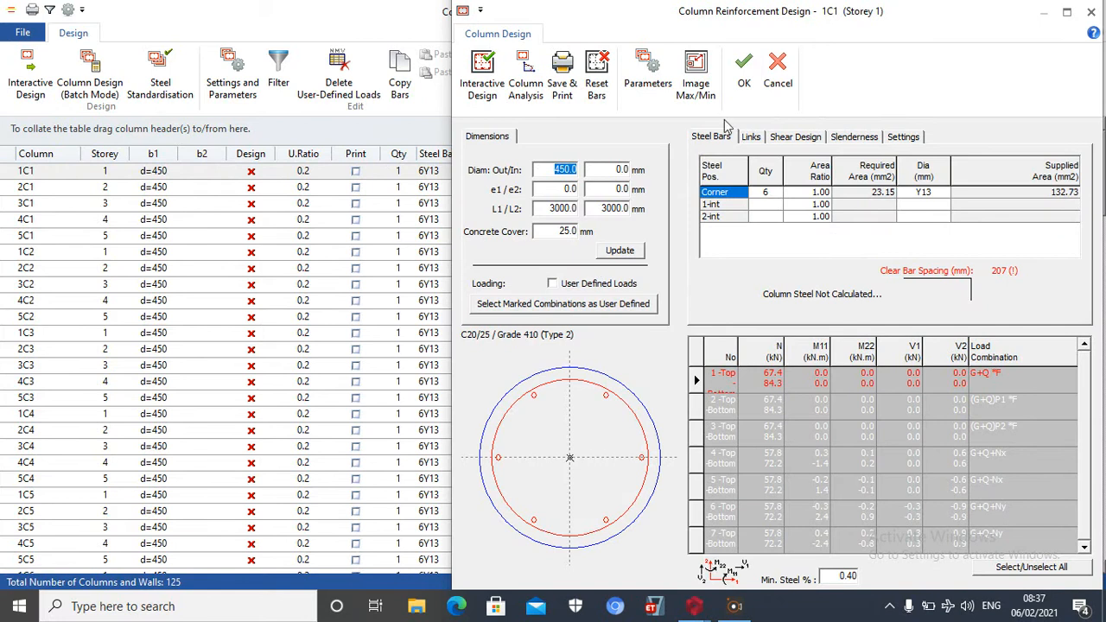
left_click(1092, 9)
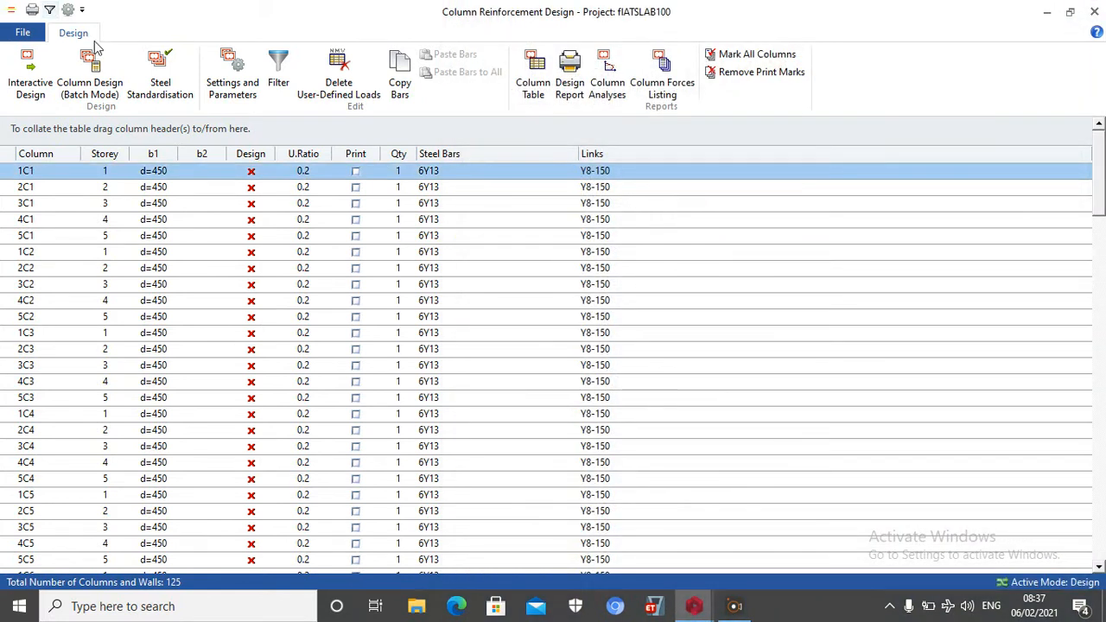
left_click(103, 84)
left_click(437, 400)
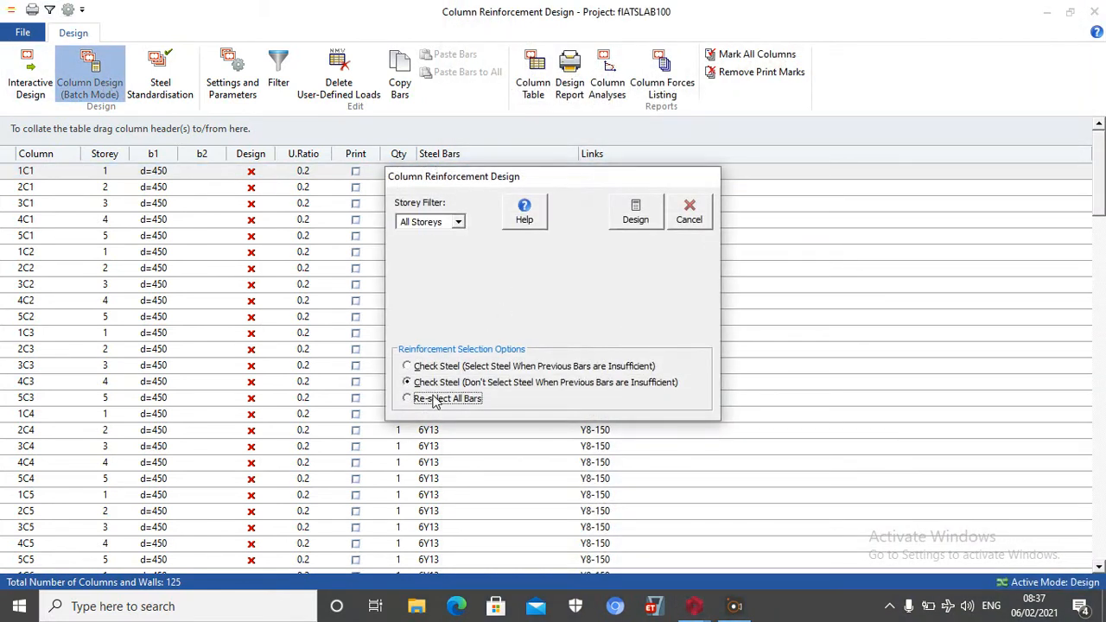
left_click(646, 214)
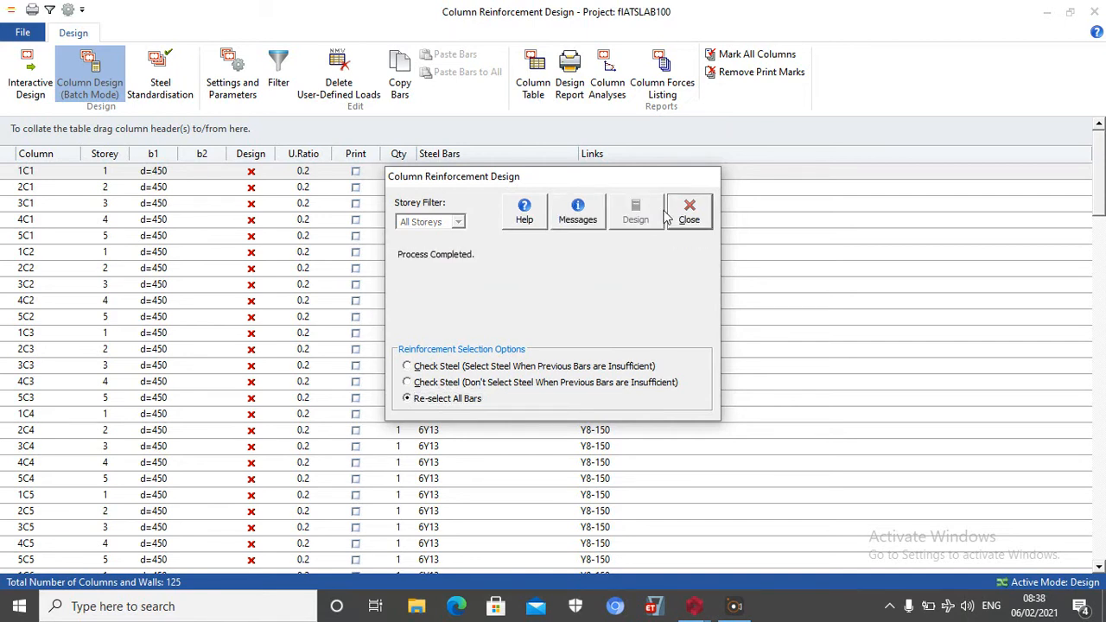
left_click(690, 218)
Review the design status, steel bars and links of the columns and walls after the batch design
scroll(479, 341, "down", 20)
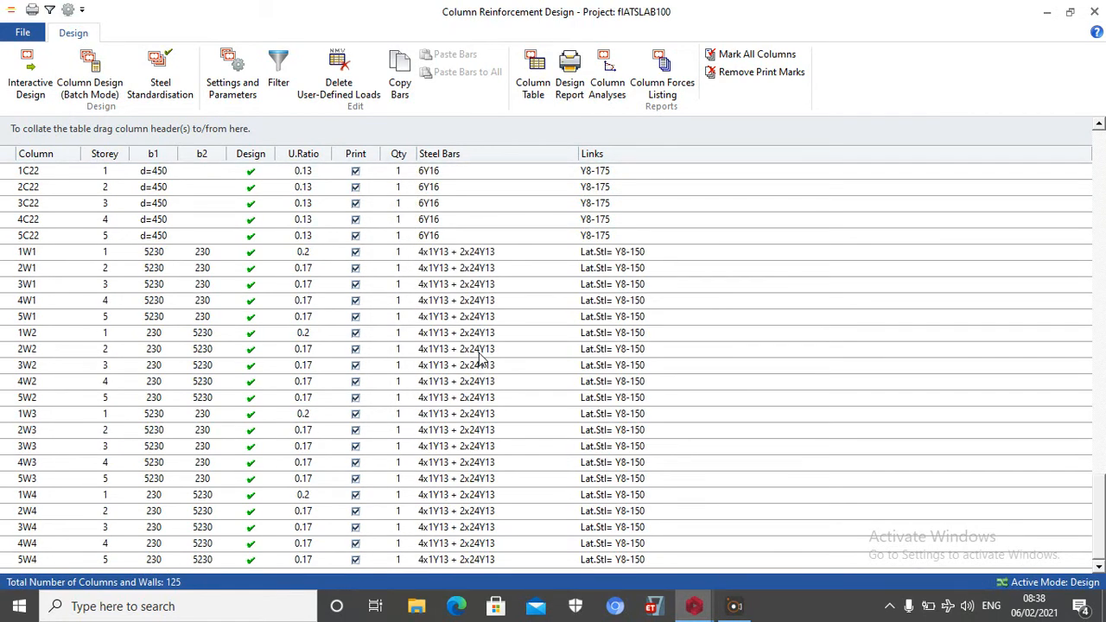
scroll(483, 354, "up", 20)
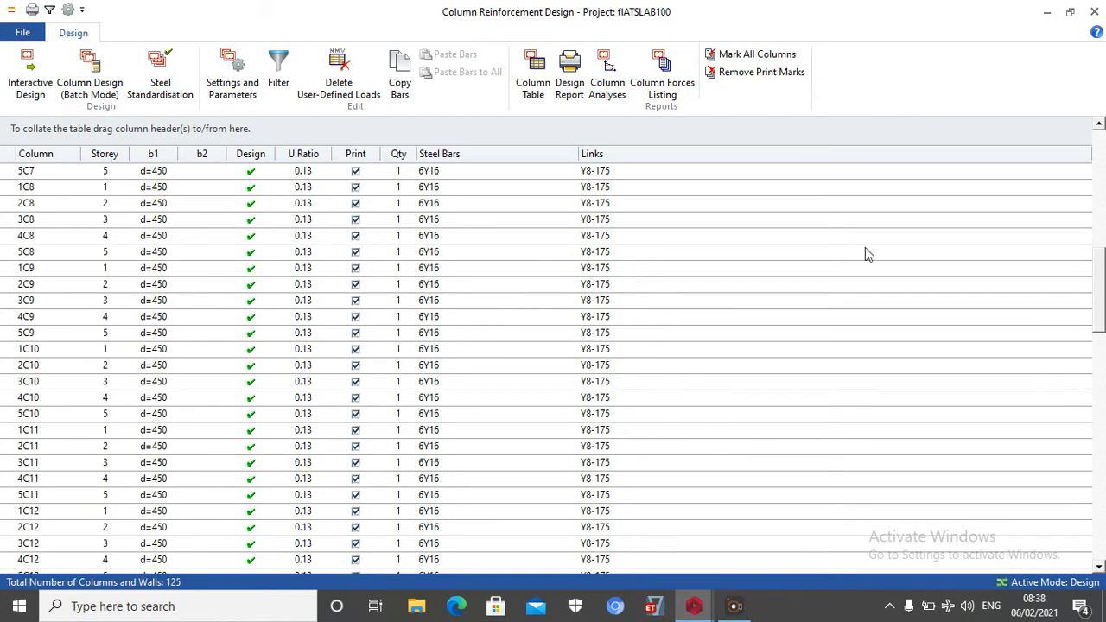
left_click(1093, 12)
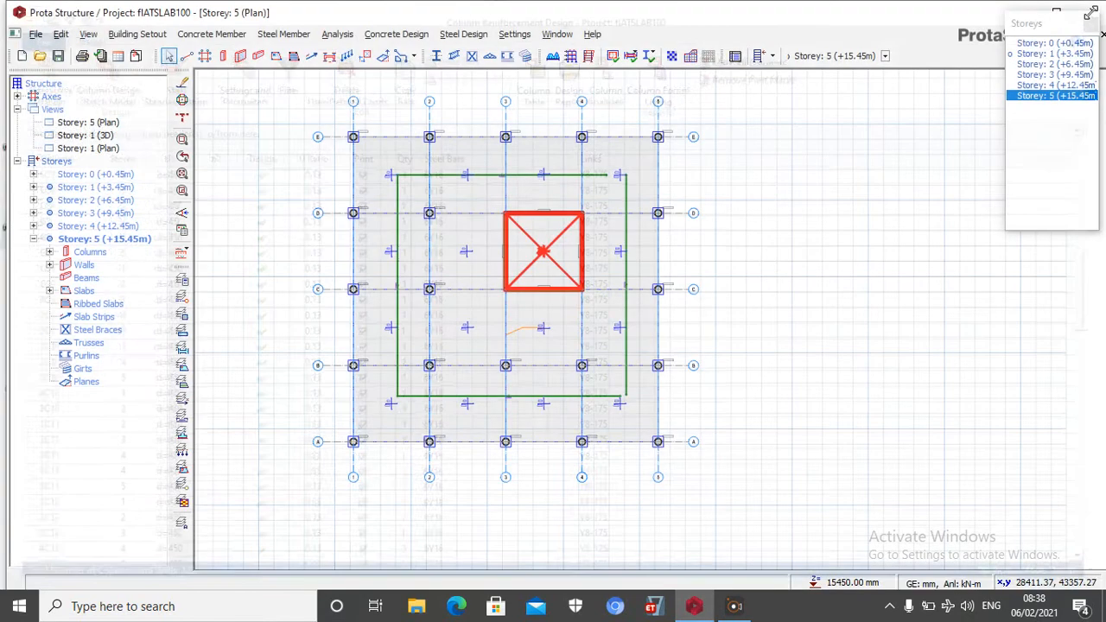
Open the finite element load decomposition for the building's slabs
left_click(338, 35)
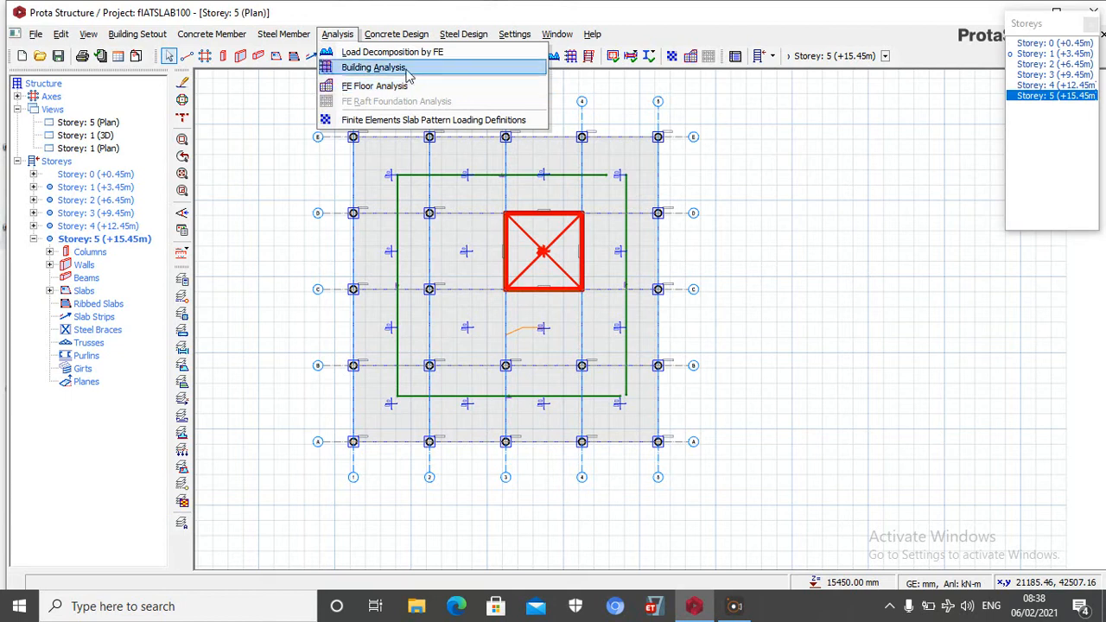
left_click(425, 54)
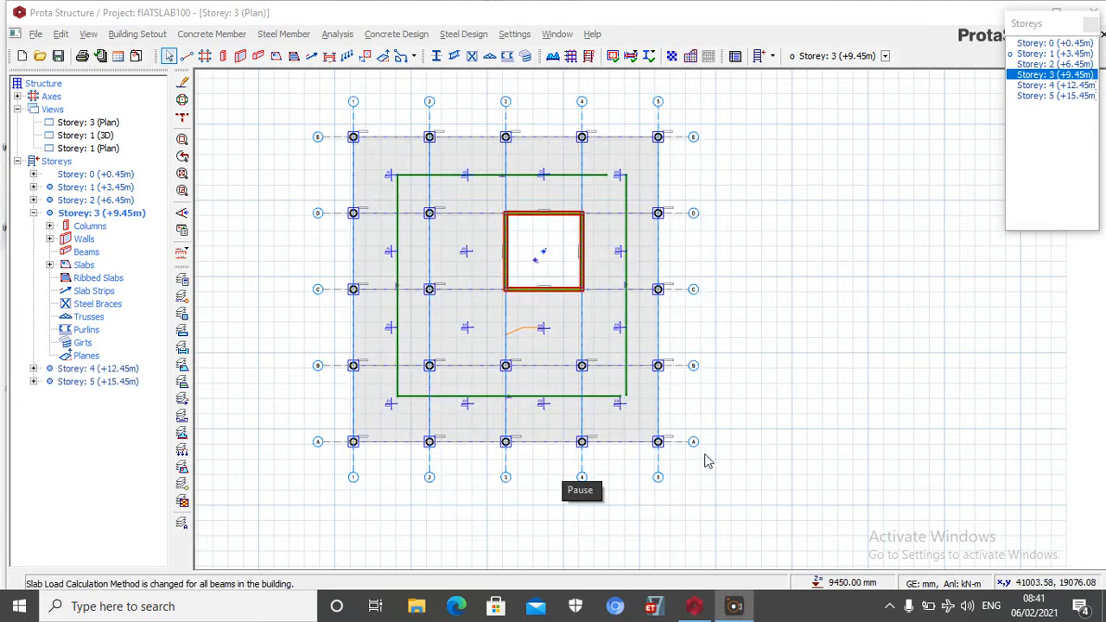
Examine the column/wall design table from the building analysis for the design status and steel bars of all members
left_click(348, 38)
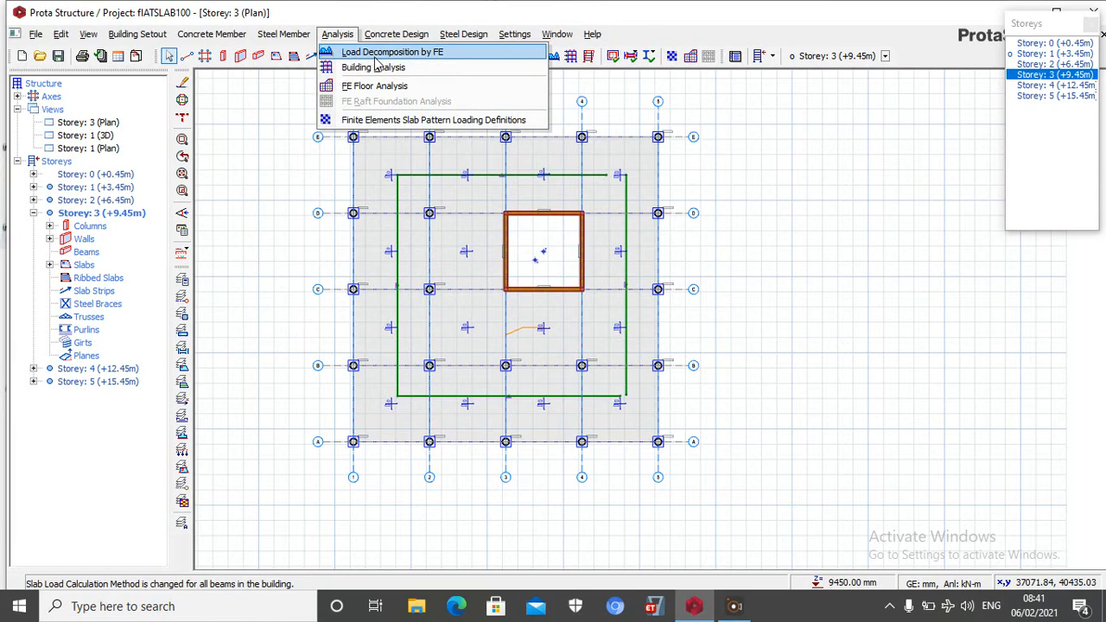
left_click(376, 70)
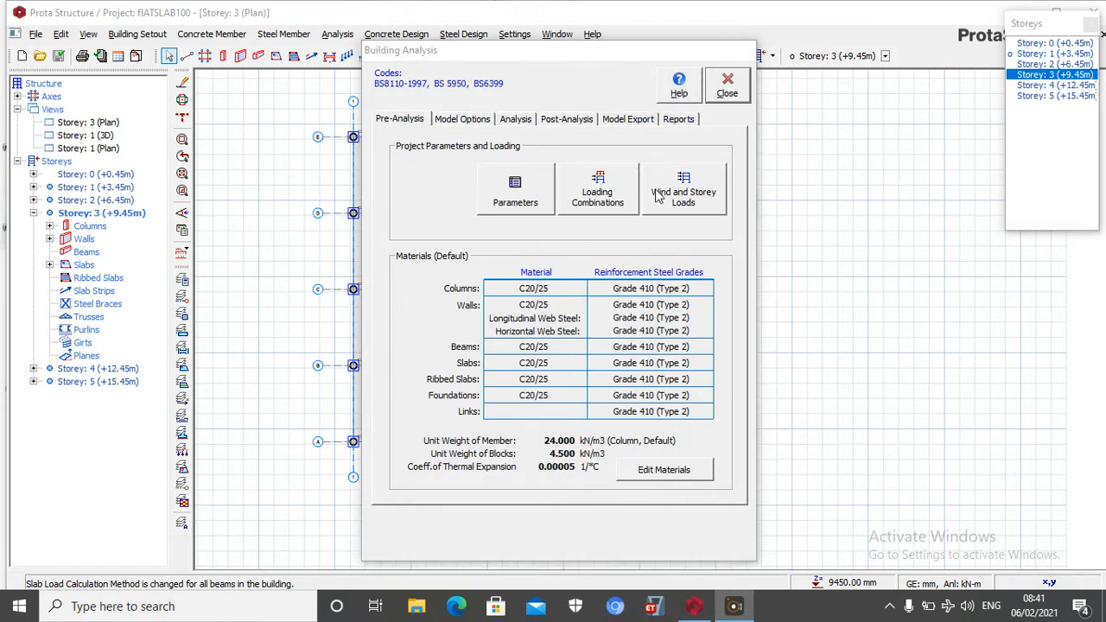
left_click(566, 120)
left_click(560, 341)
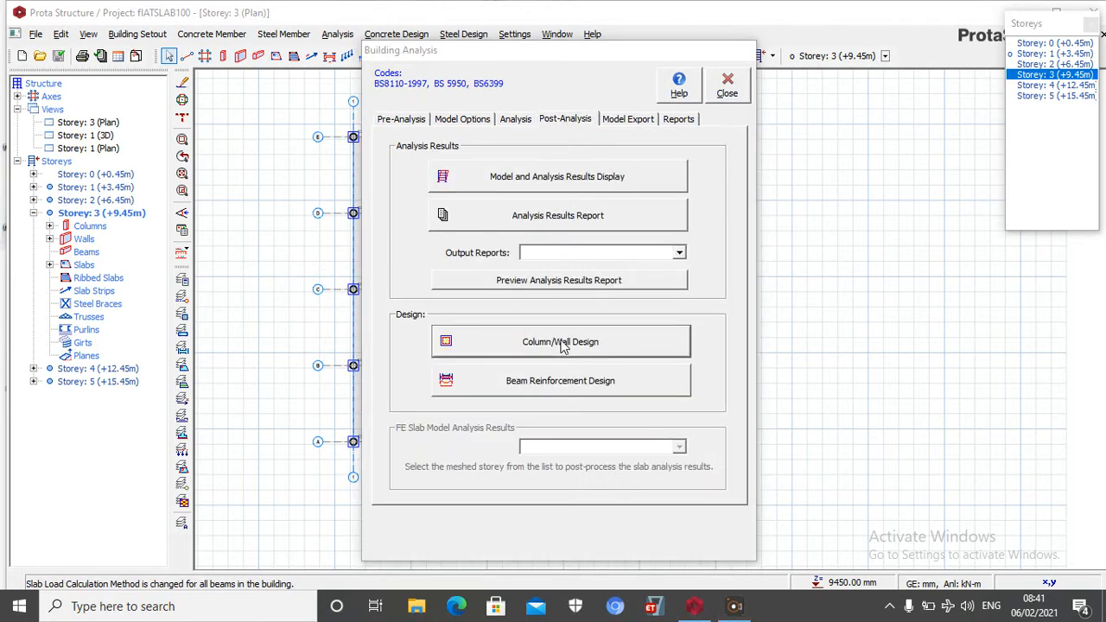
left_click(559, 337)
scroll(336, 354, "down", 13)
scroll(336, 352, "down", 8)
scroll(752, 251, "up", 14)
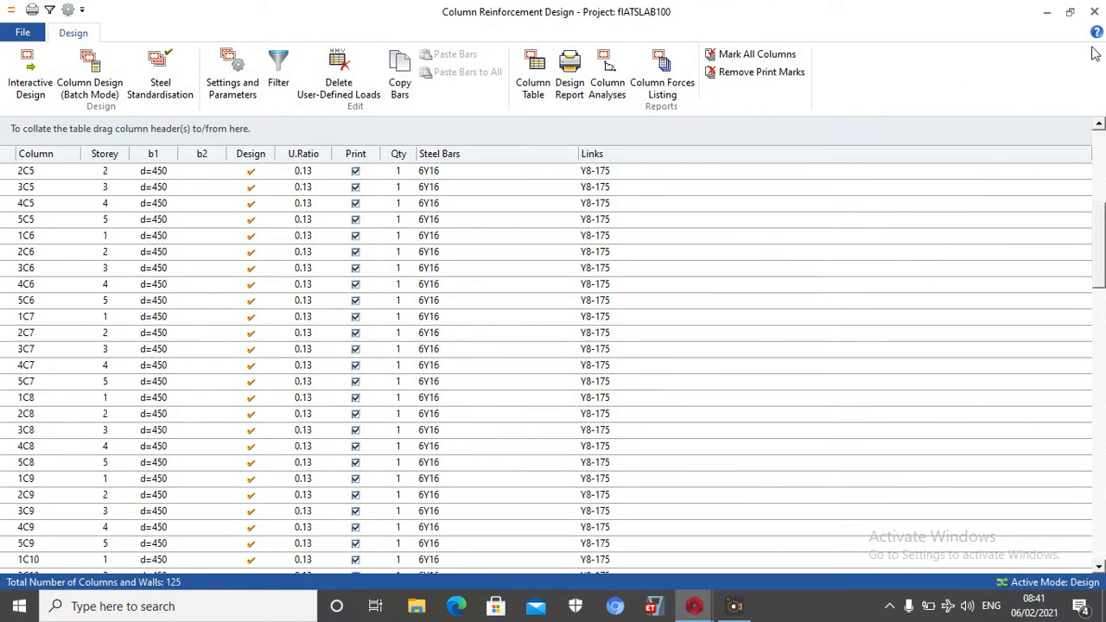
left_click(1094, 11)
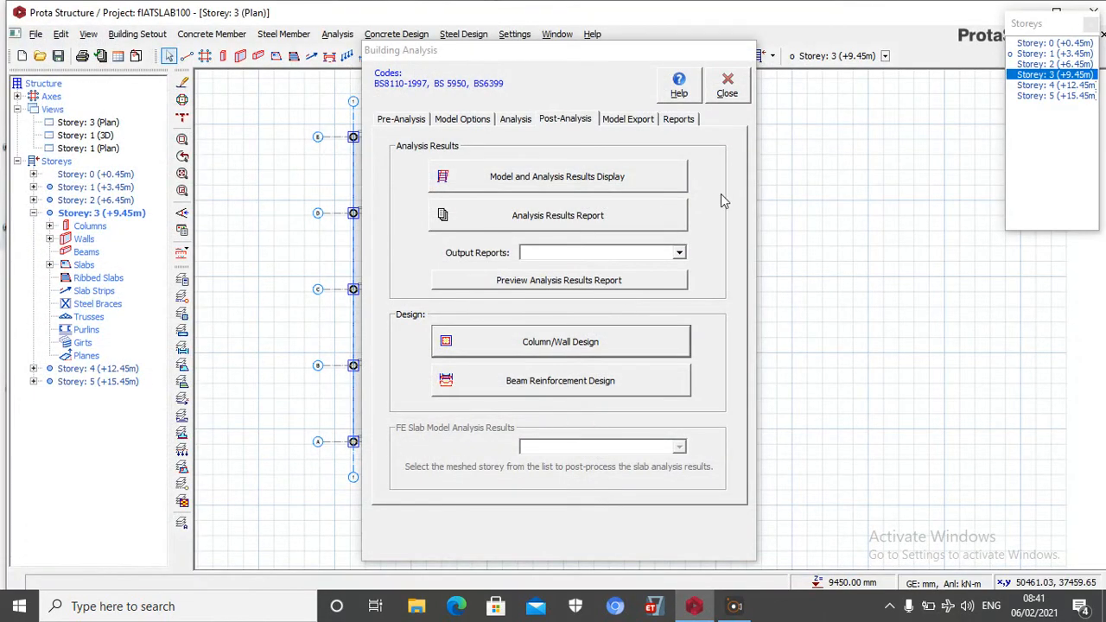
left_click(727, 87)
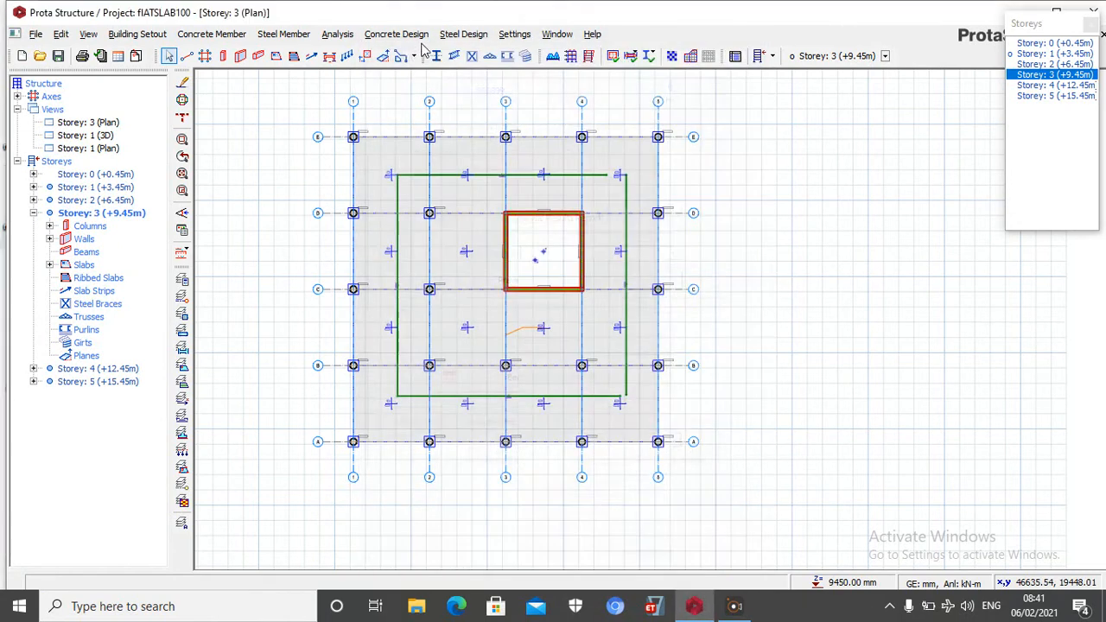
Generate the finite element slab mesh for Storey 2 and determine the loads its slabs transfer to beams and columns
left_click(338, 34)
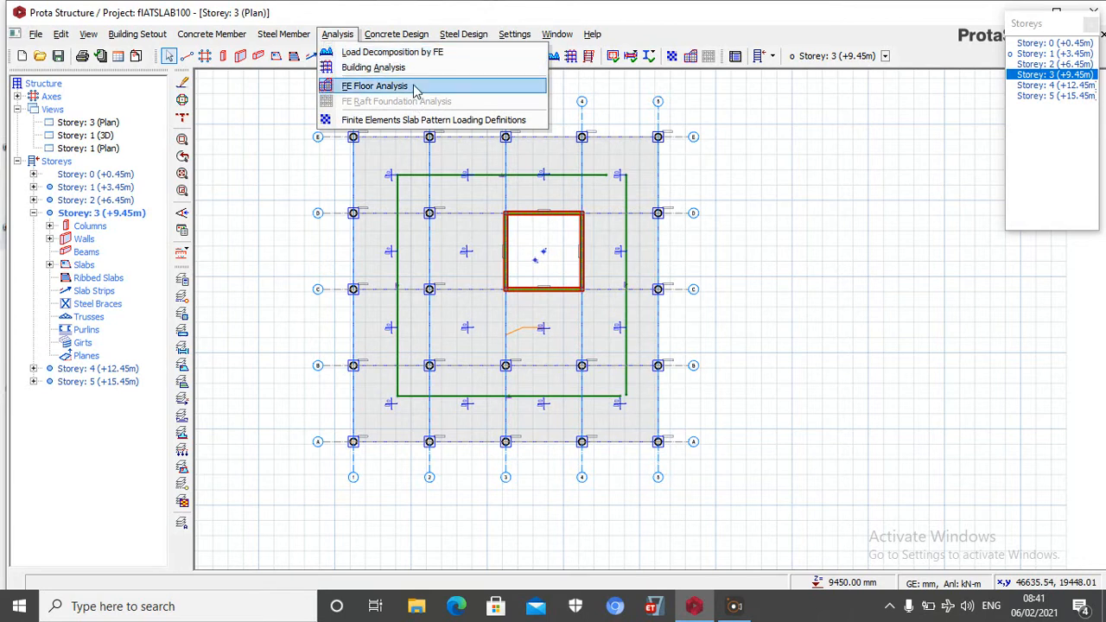
left_click(430, 52)
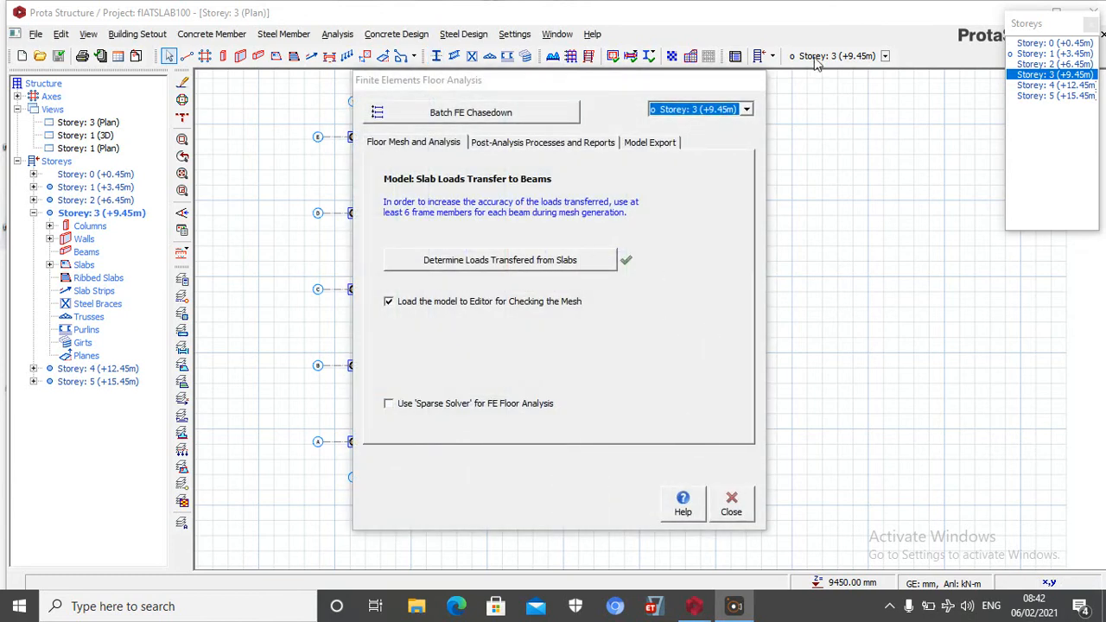
left_click(748, 110)
left_click(706, 134)
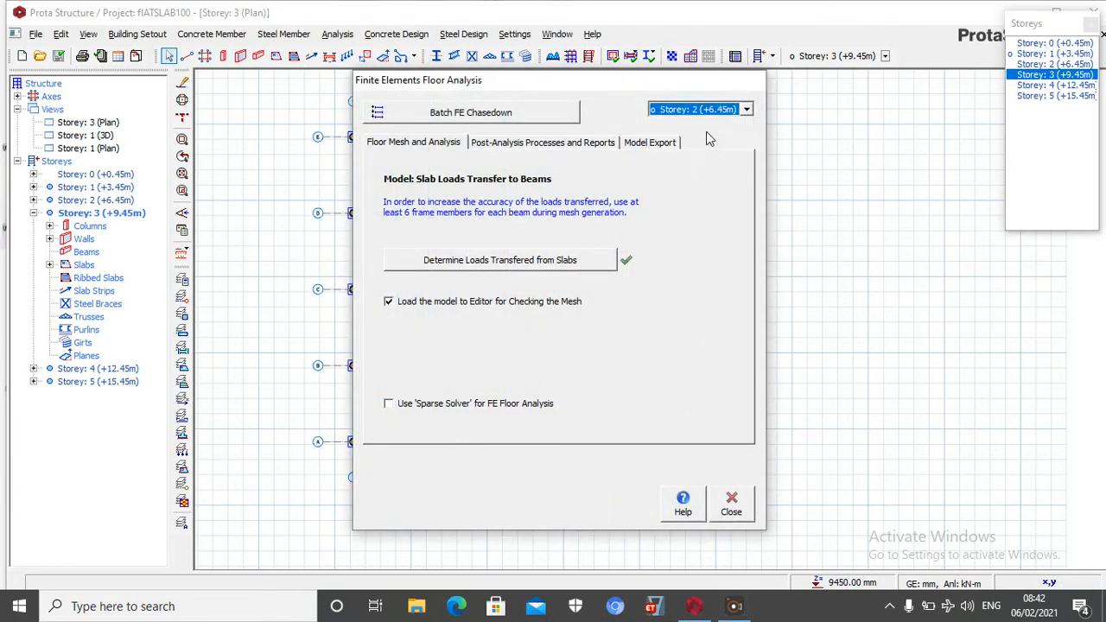
left_click(524, 261)
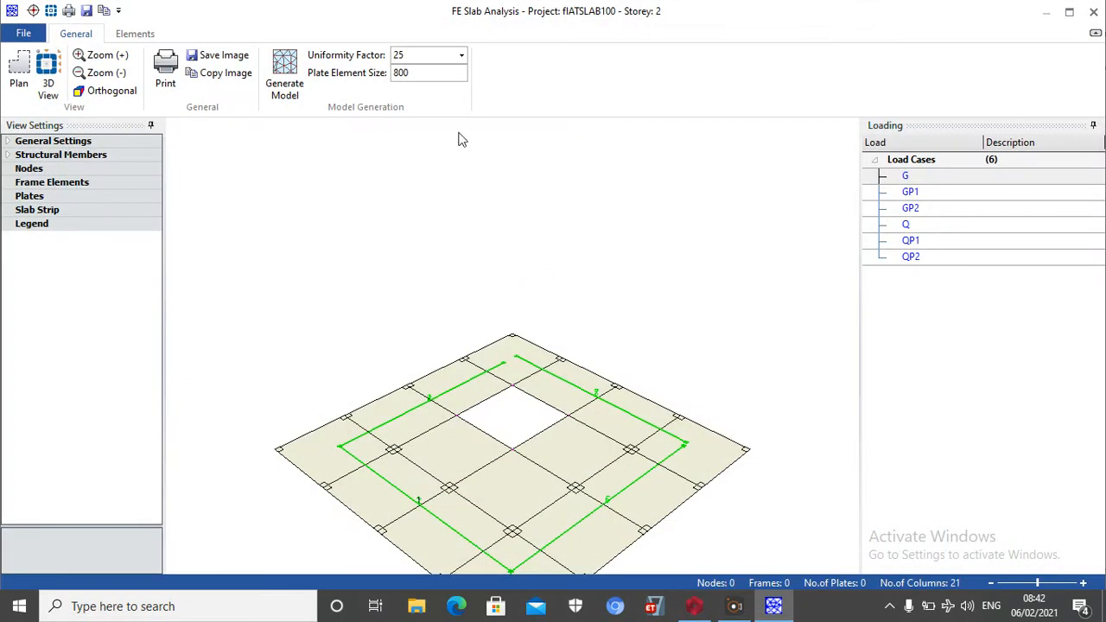
left_click(286, 74)
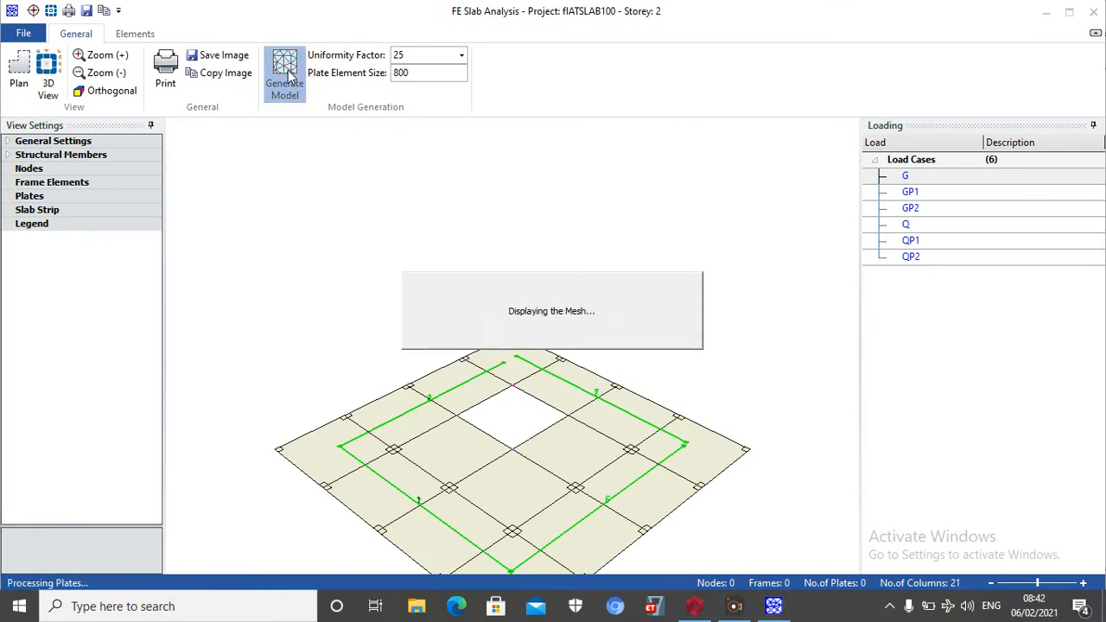
left_click(1092, 12)
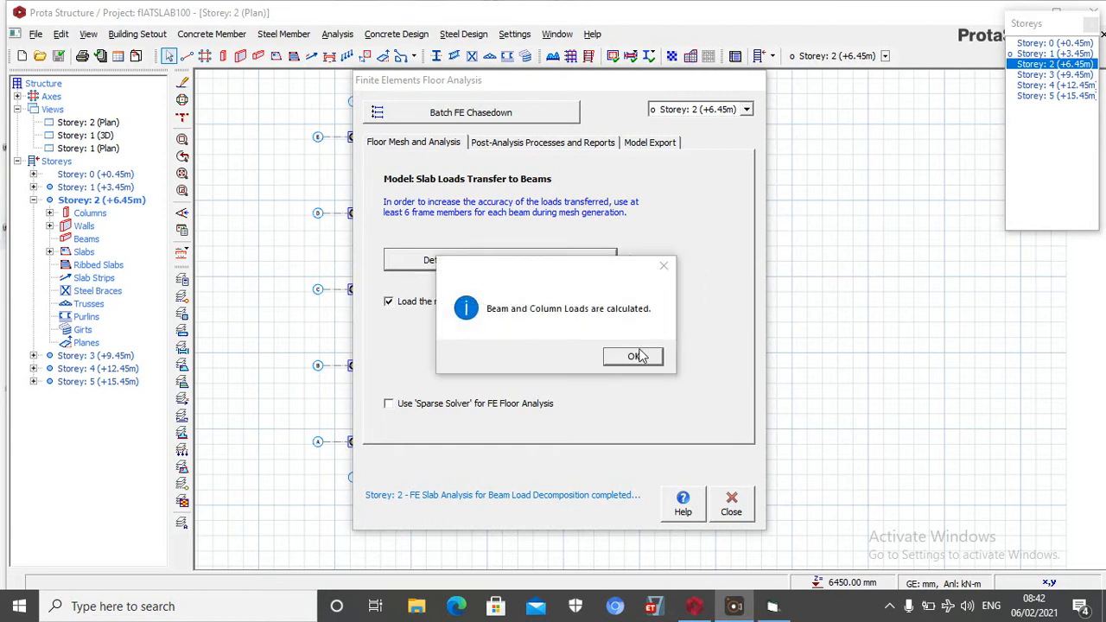
left_click(634, 358)
Generate the finite element slab mesh for Storey 1 and determine the loads its slabs transfer to beams and columns
left_click(747, 111)
left_click(714, 125)
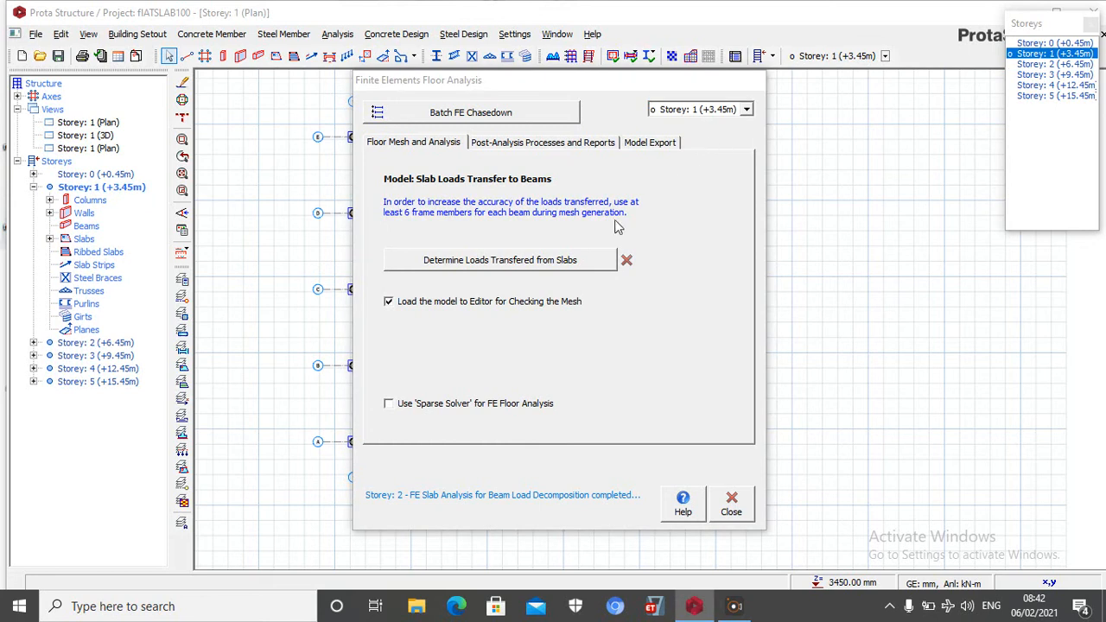
left_click(563, 261)
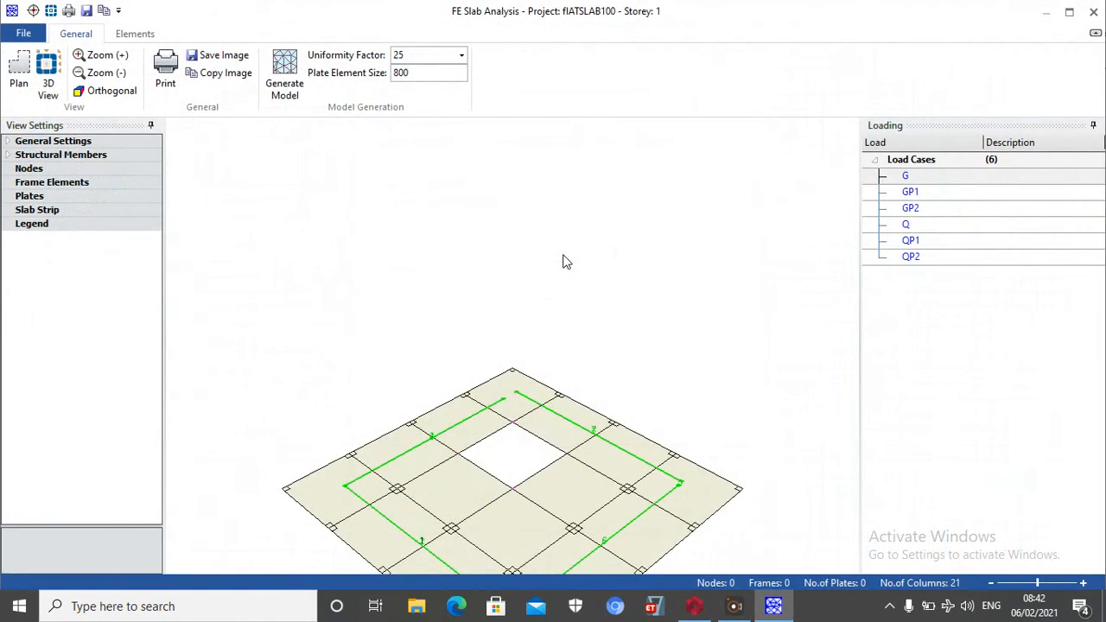
left_click(286, 71)
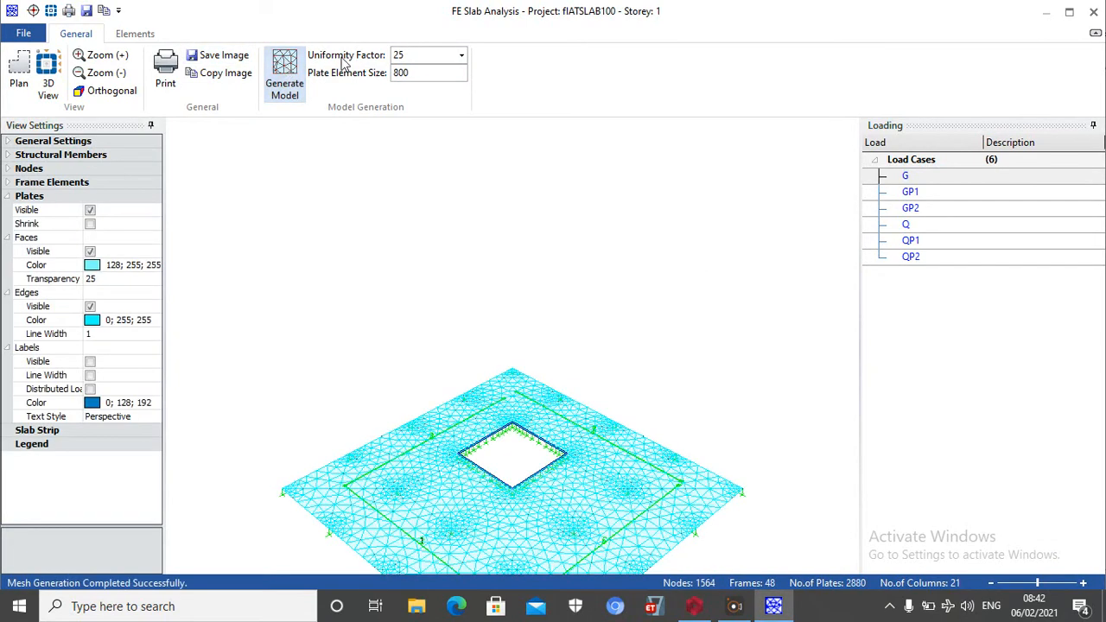
left_click(1093, 11)
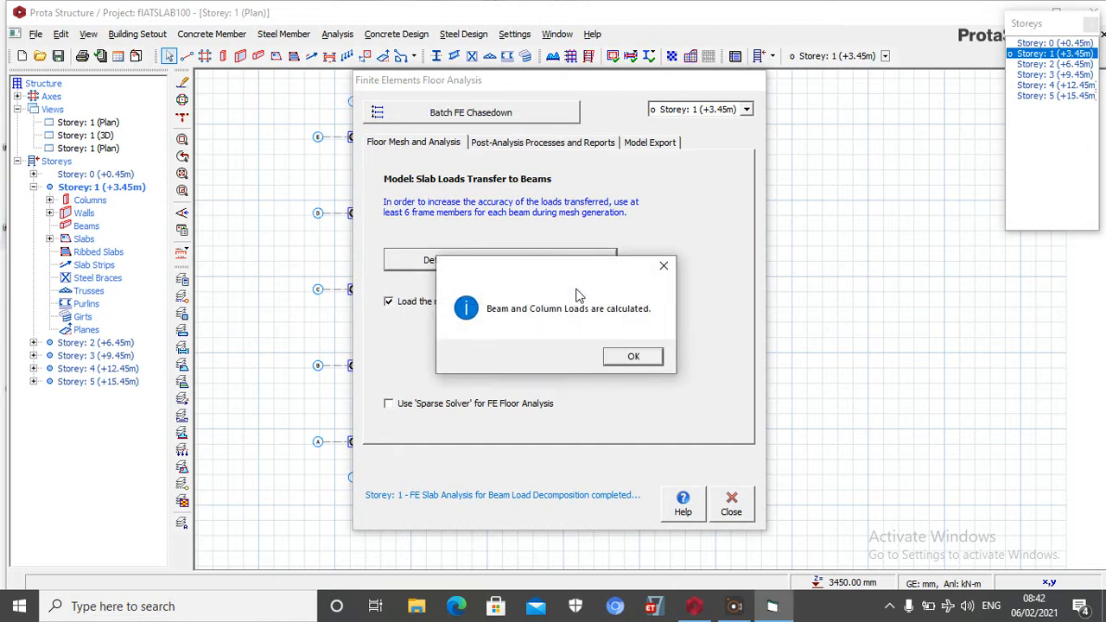
left_click(631, 356)
Check the status of the loads transferred from slabs for each storey up to Storey 5
left_click(748, 111)
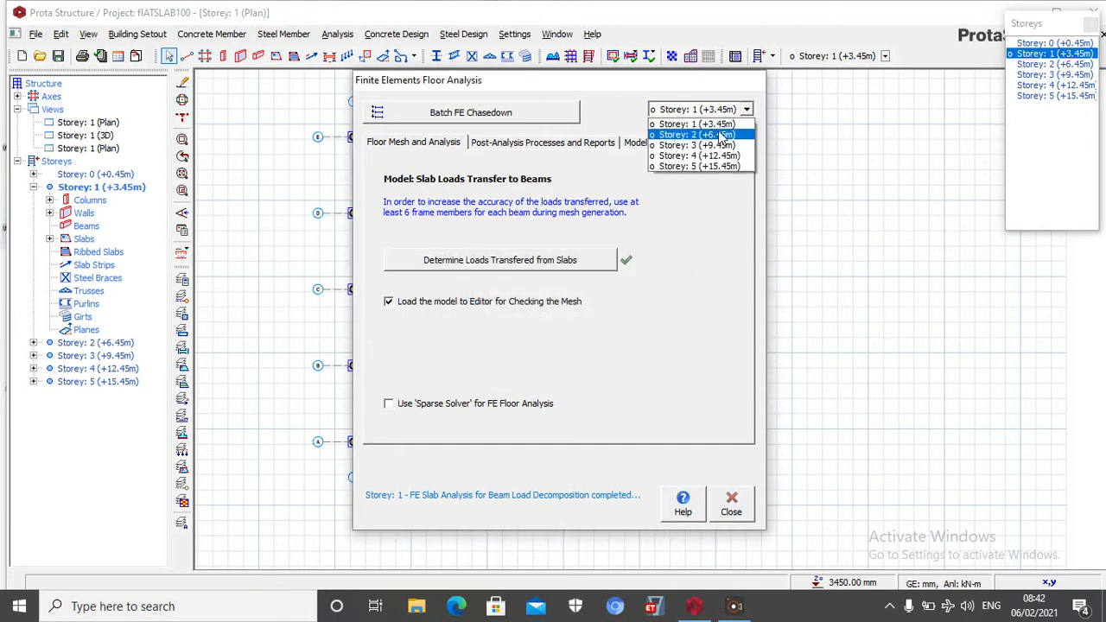
left_click(722, 136)
left_click(747, 110)
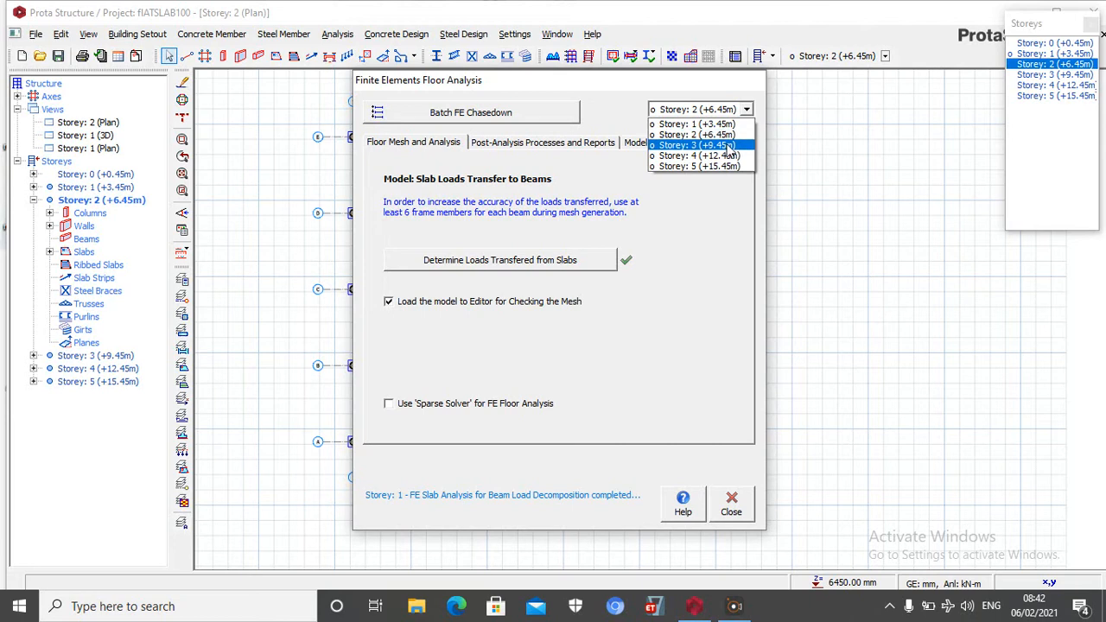
left_click(727, 132)
left_click(748, 110)
left_click(726, 147)
left_click(745, 109)
left_click(708, 159)
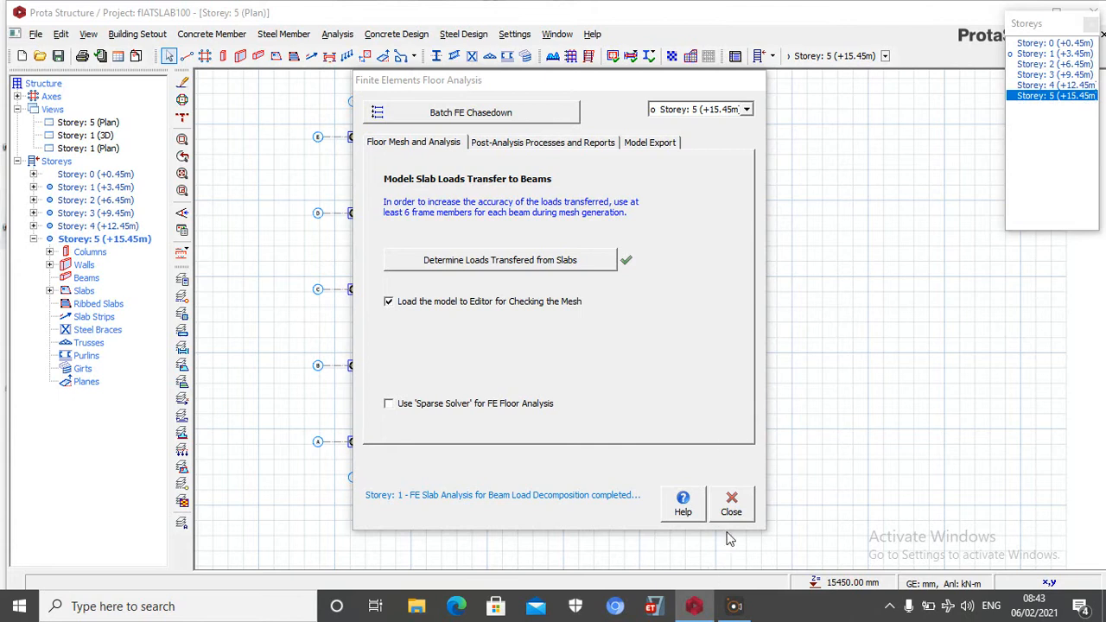
Review the all-storey beam load decomposition settings, and close load decomposition with the slab load calculation method changed for all beams
left_click(478, 114)
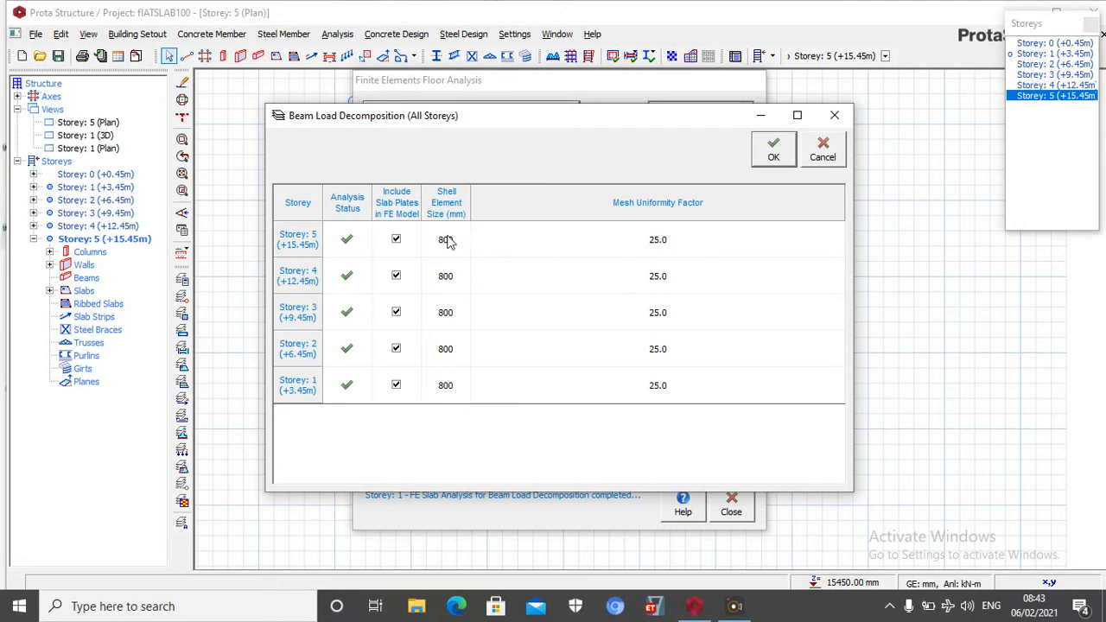
left_click(821, 151)
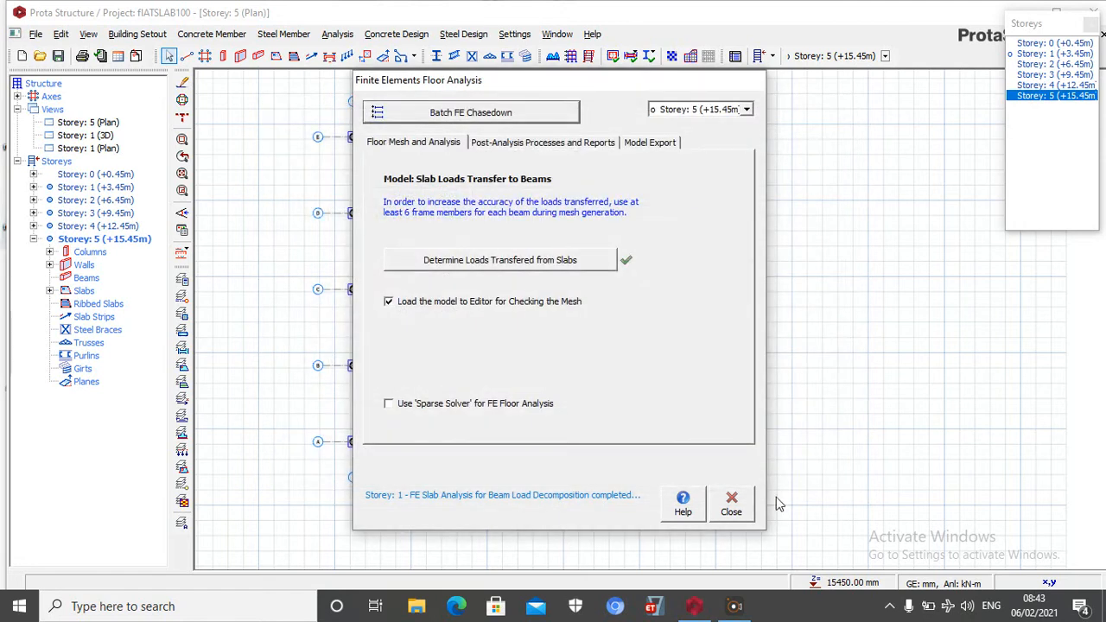
left_click(731, 503)
left_click(556, 363)
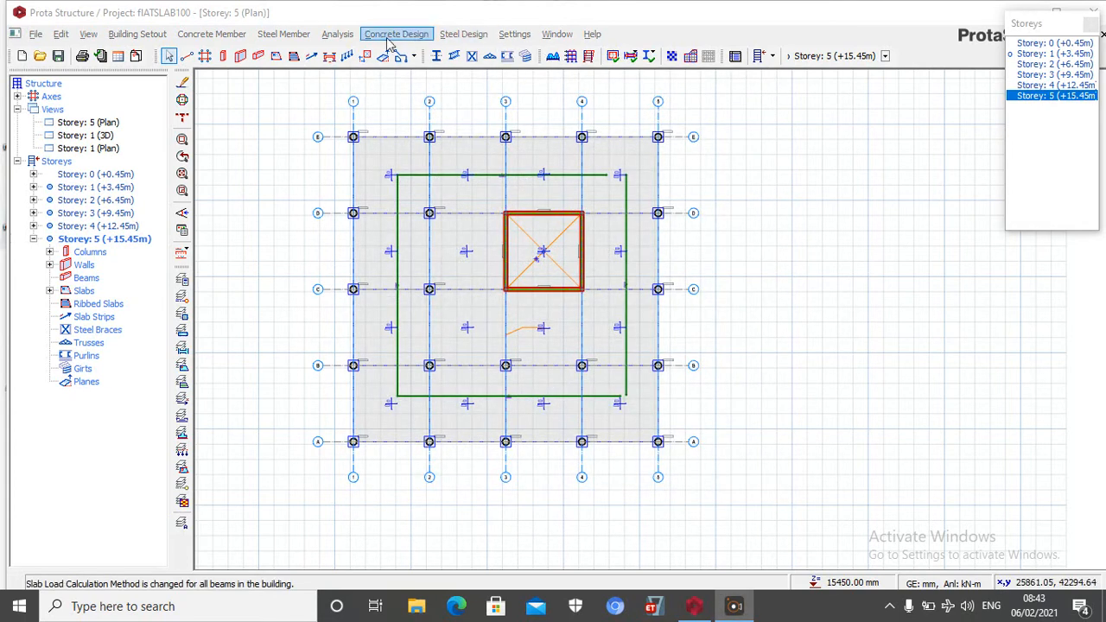
Generate the Storey 5 FE floor analysis mesh with a plate element size of 1000 and run the floor's analysis
left_click(335, 39)
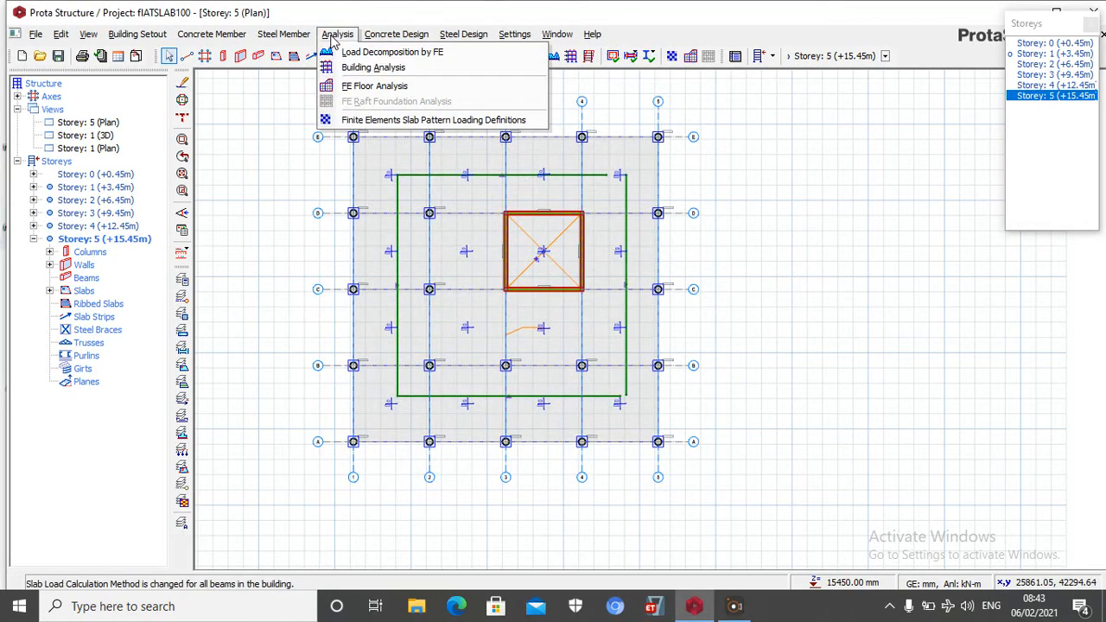
left_click(403, 87)
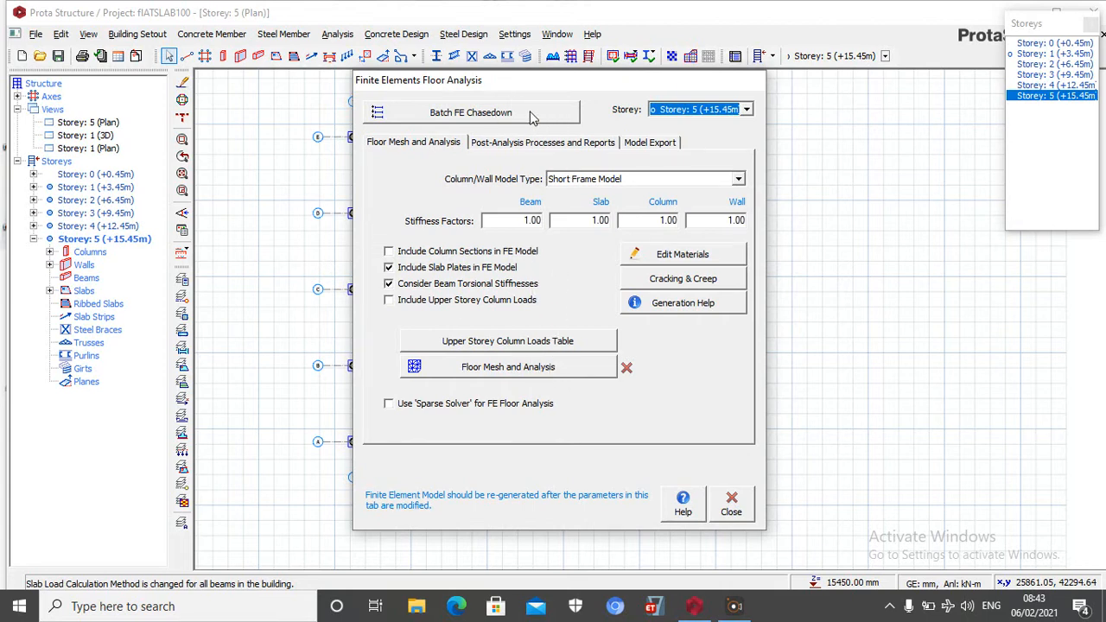
left_click(526, 368)
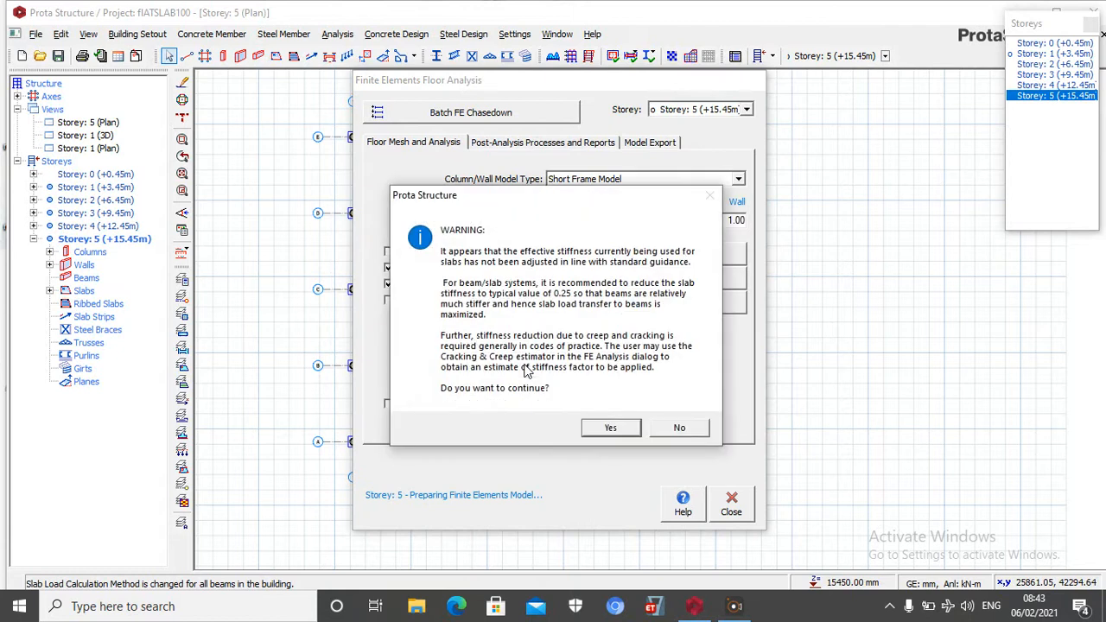
left_click(619, 434)
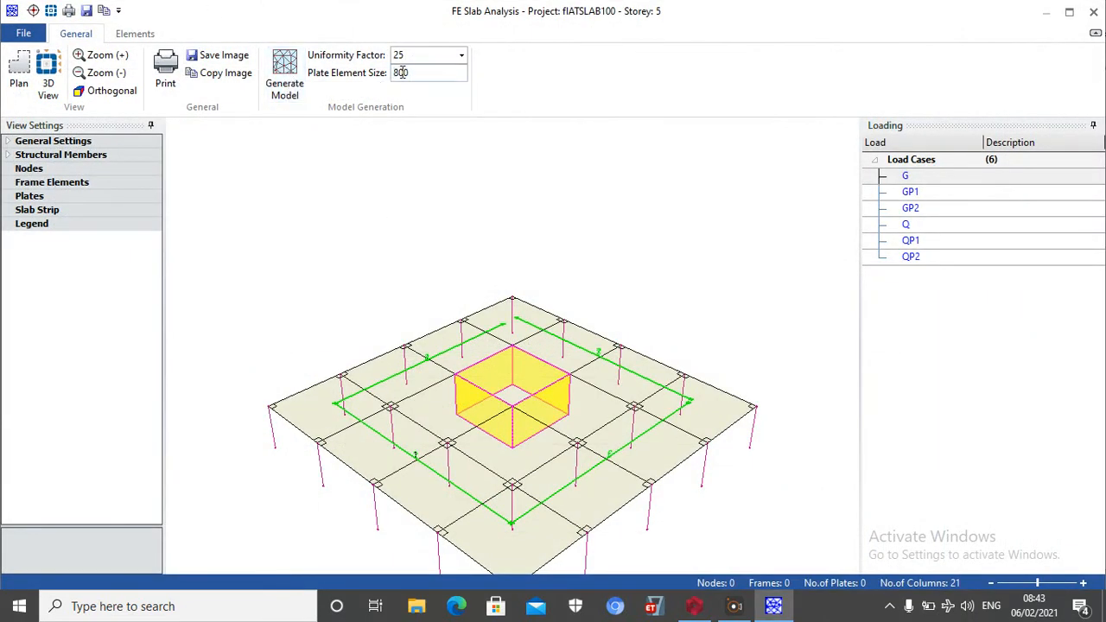
left_click_drag(424, 73, 352, 88)
left_click(289, 73)
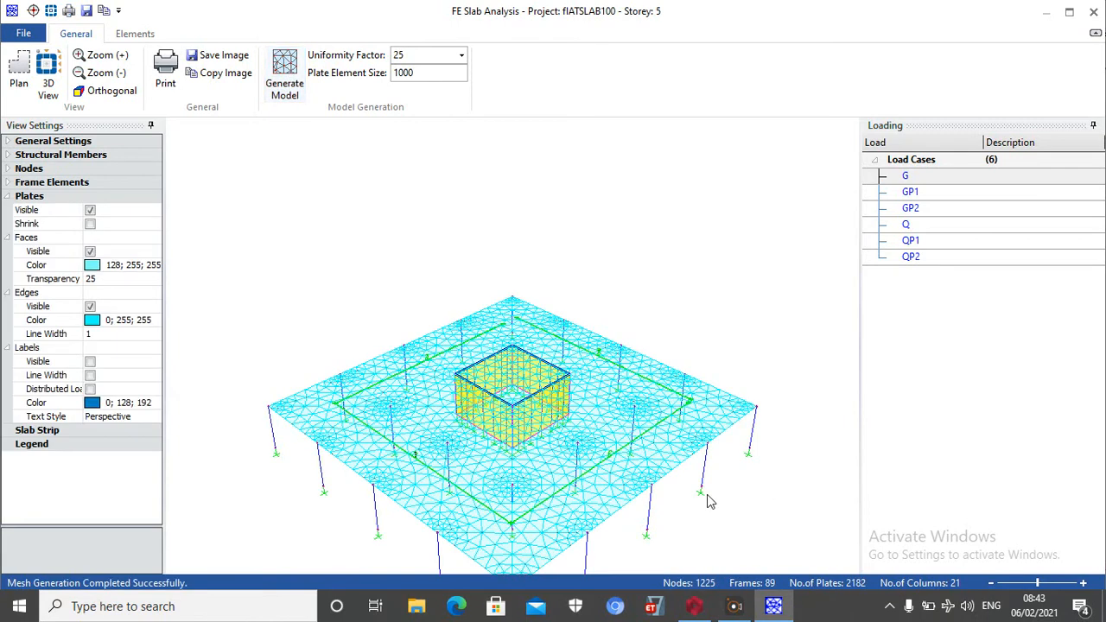
scroll(482, 515, "up", 8)
scroll(459, 384, "down", 7)
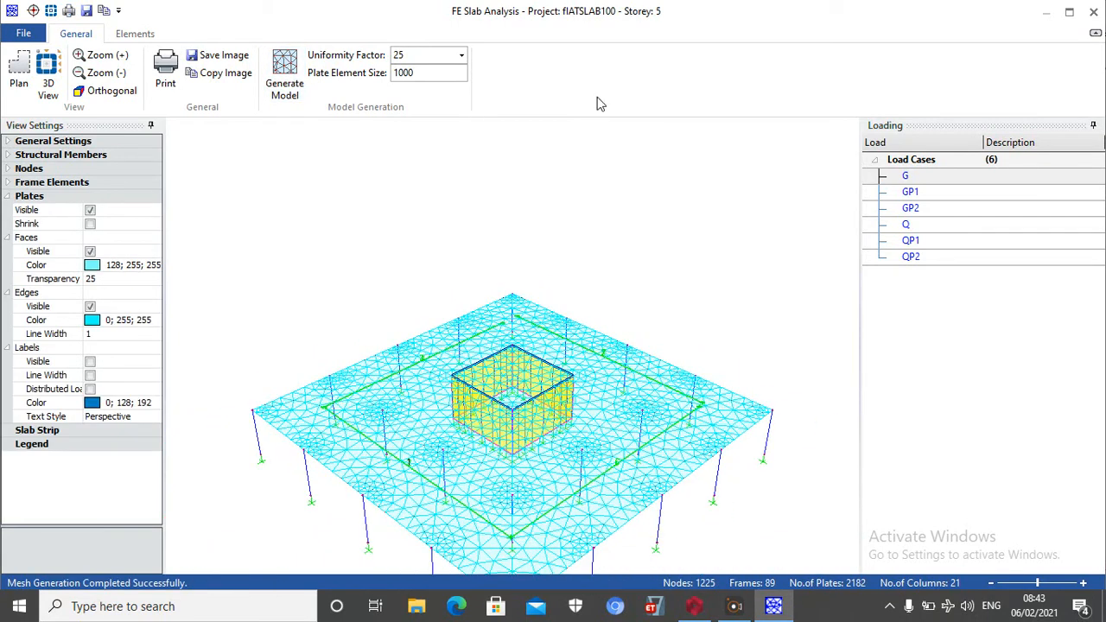
left_click(1093, 11)
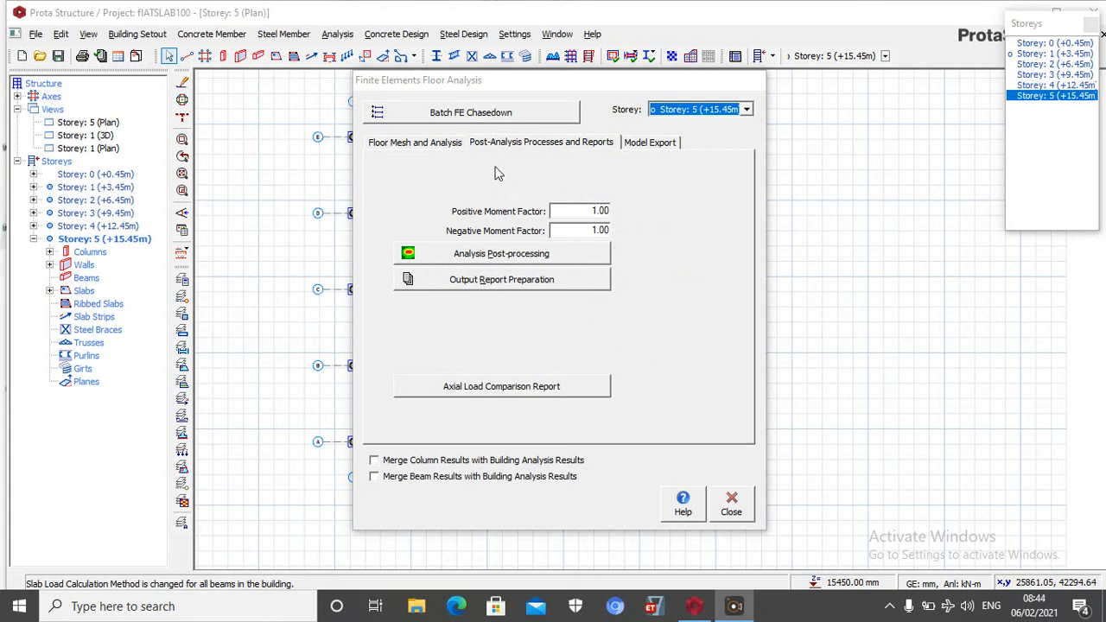
Include column sections in the FE model for all five storeys of the Batch FE Chasedown
left_click(510, 115)
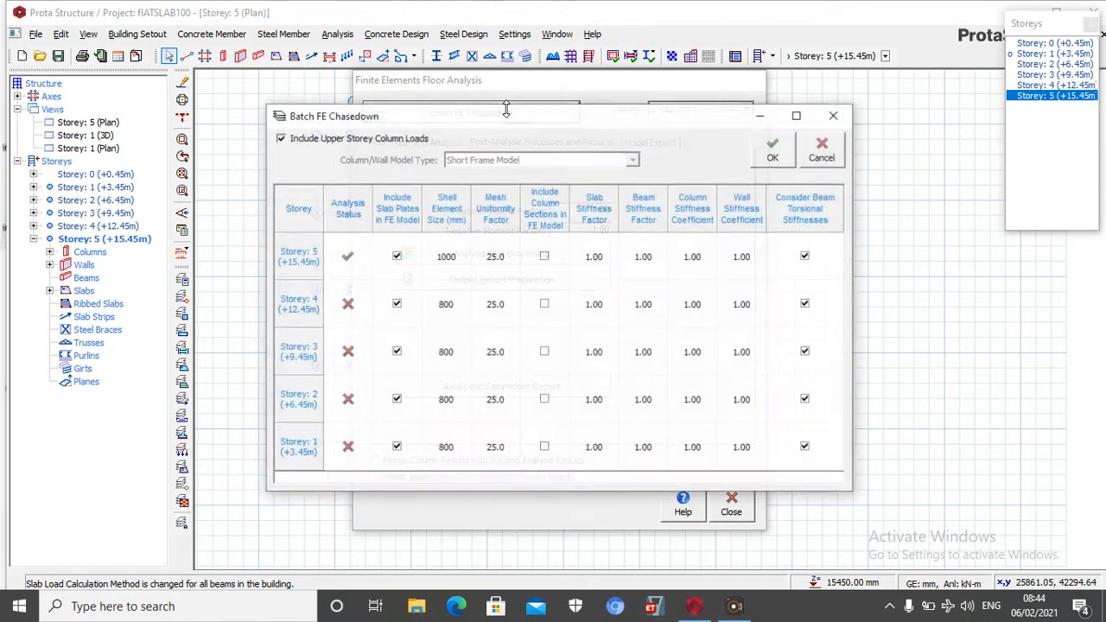
left_click(544, 256)
left_click(544, 304)
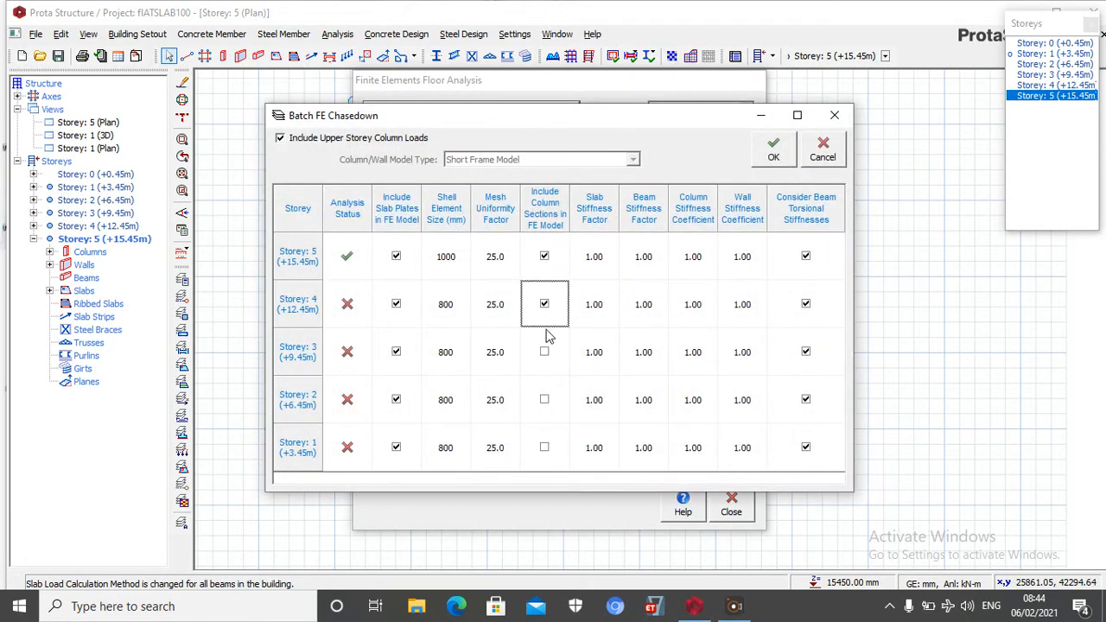
left_click(544, 352)
left_click(545, 402)
left_click(545, 448)
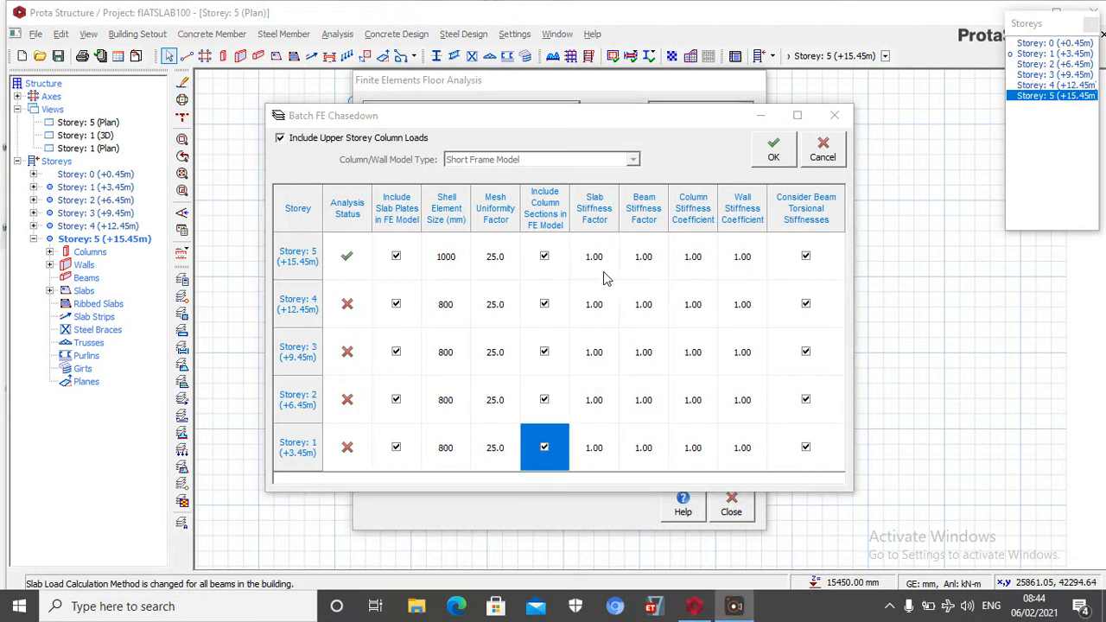
Set the mesh uniformity factor to .25 for all five storeys in the Batch FE Chasedown
double_click(493, 262)
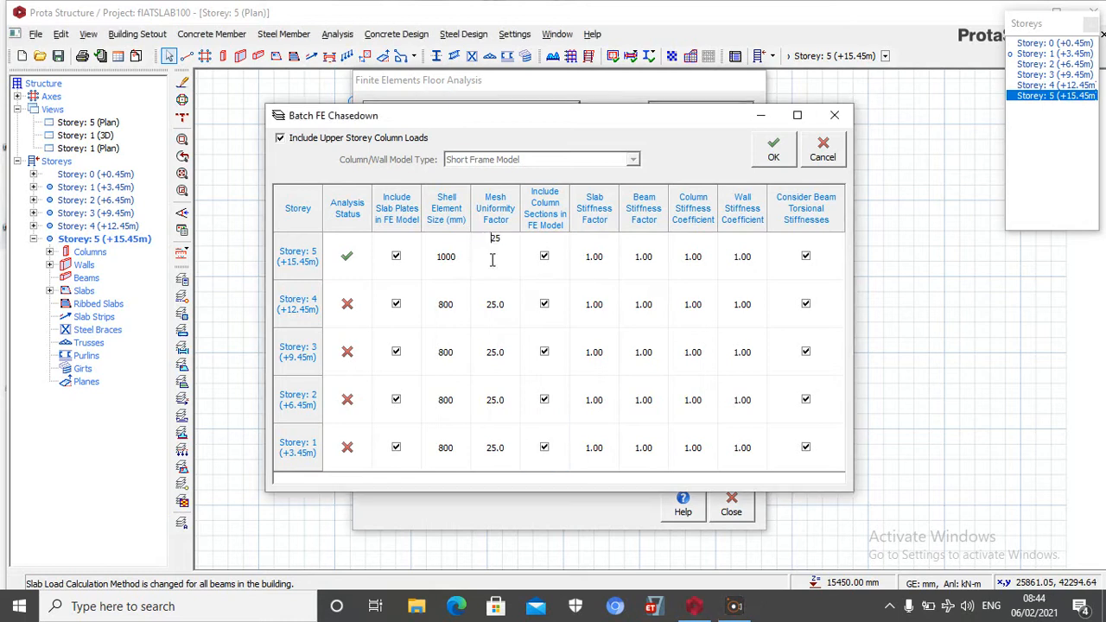
type(".")
double_click(490, 310)
double_click(490, 351)
left_click(490, 408)
left_click(486, 405)
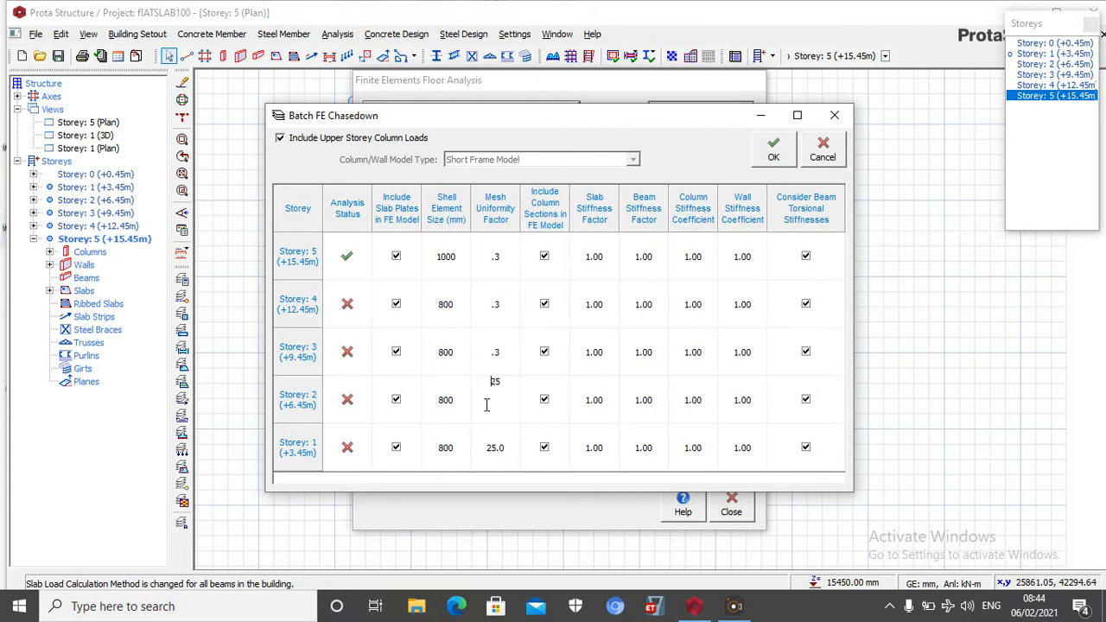
type(".3")
left_click(491, 458)
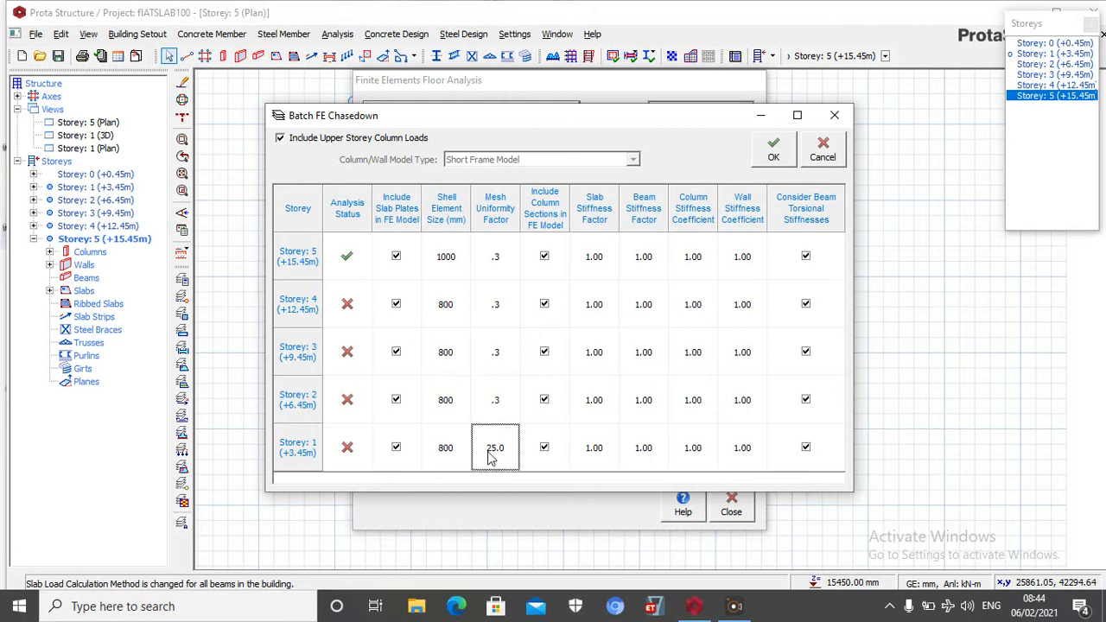
left_click(491, 449)
type(".")
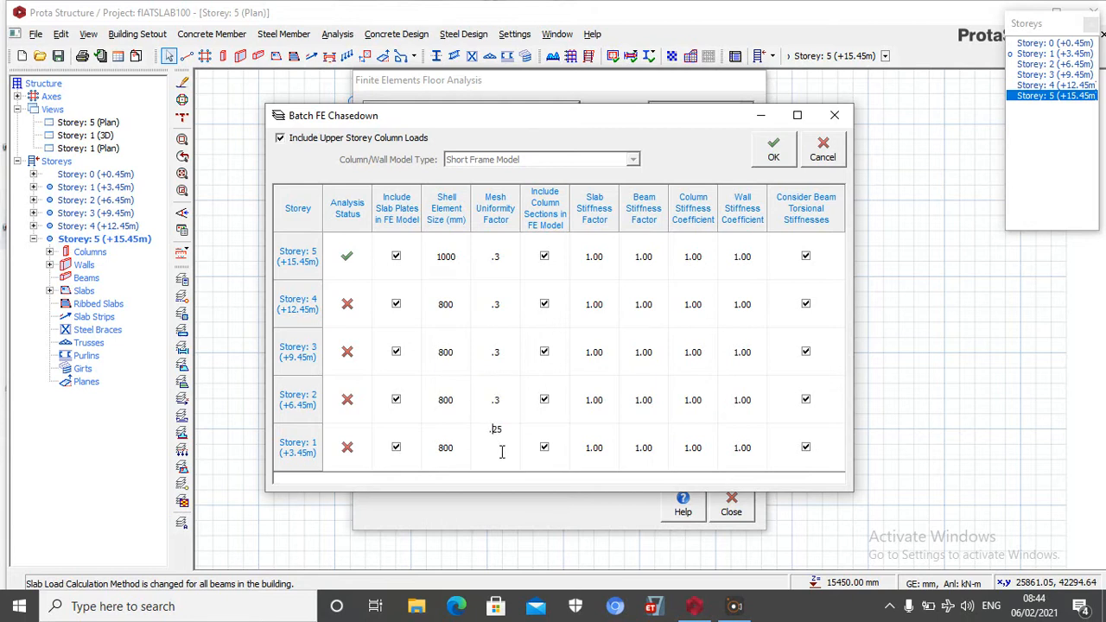
left_click(819, 367)
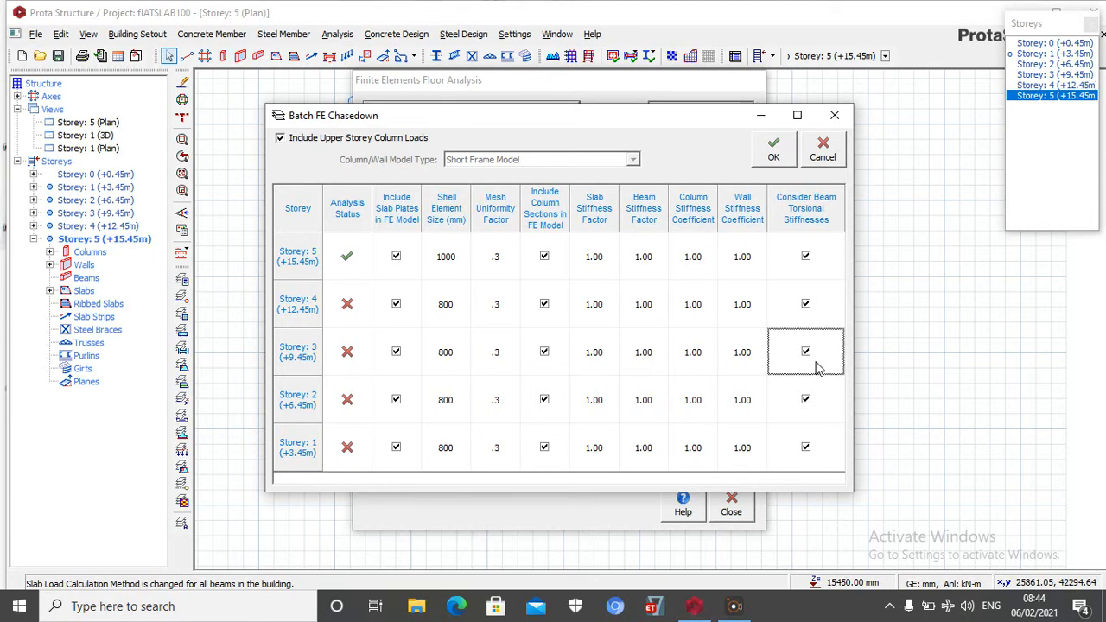
Run the Batch FE Chasedown without pausing to check meshing at each floor, keeping the current slab stiffness factors
left_click(791, 152)
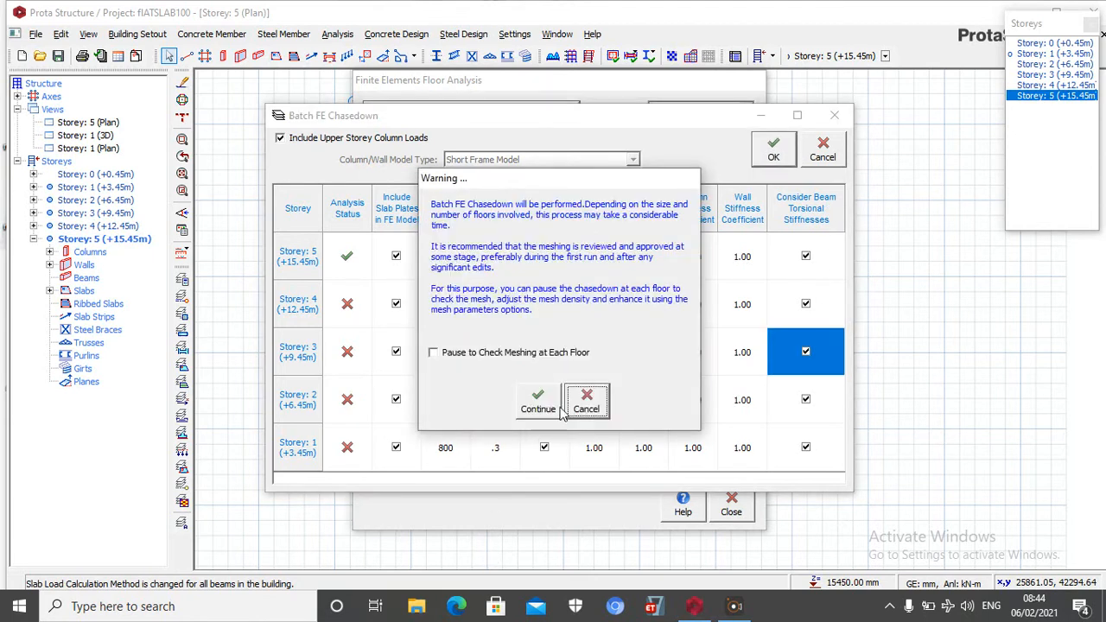
left_click(528, 406)
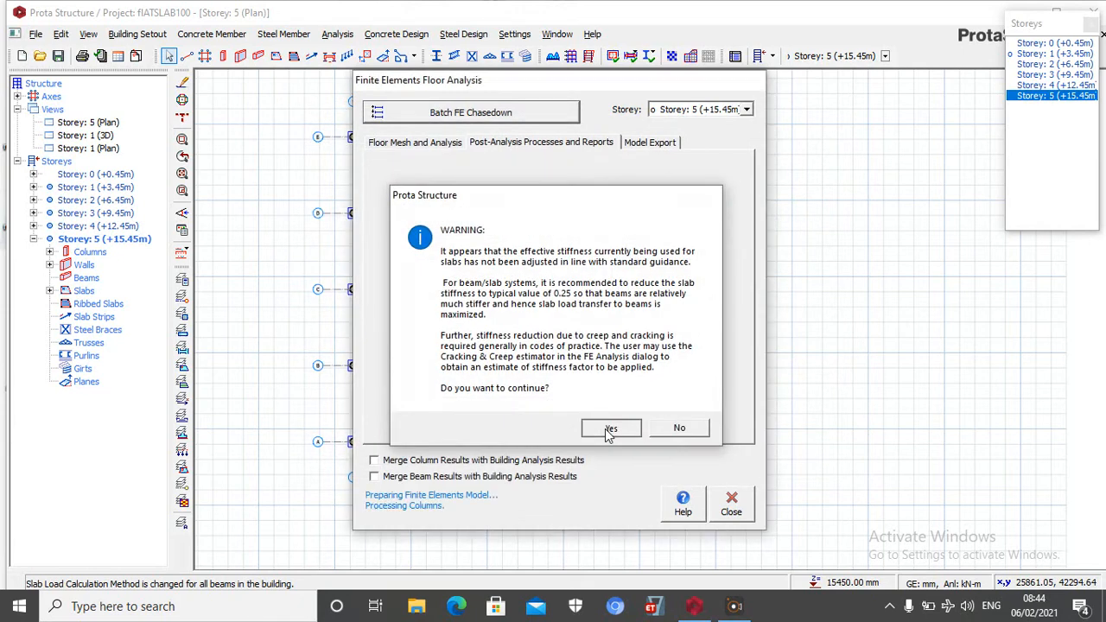
left_click(611, 429)
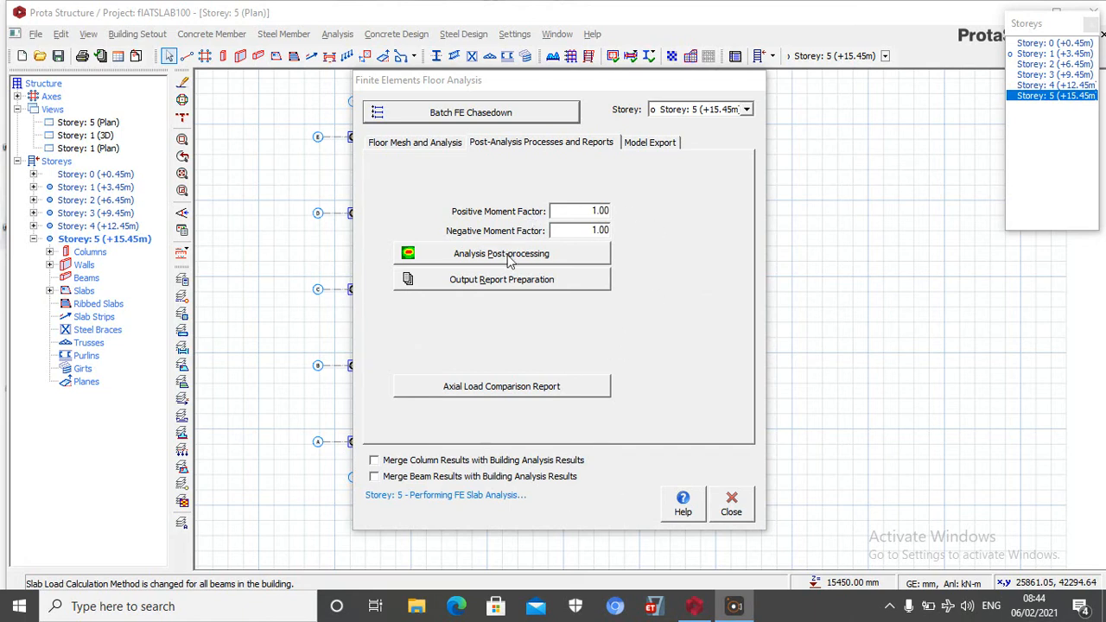
Open the analysis post-processing for the Storey 5 floor
left_click(468, 258)
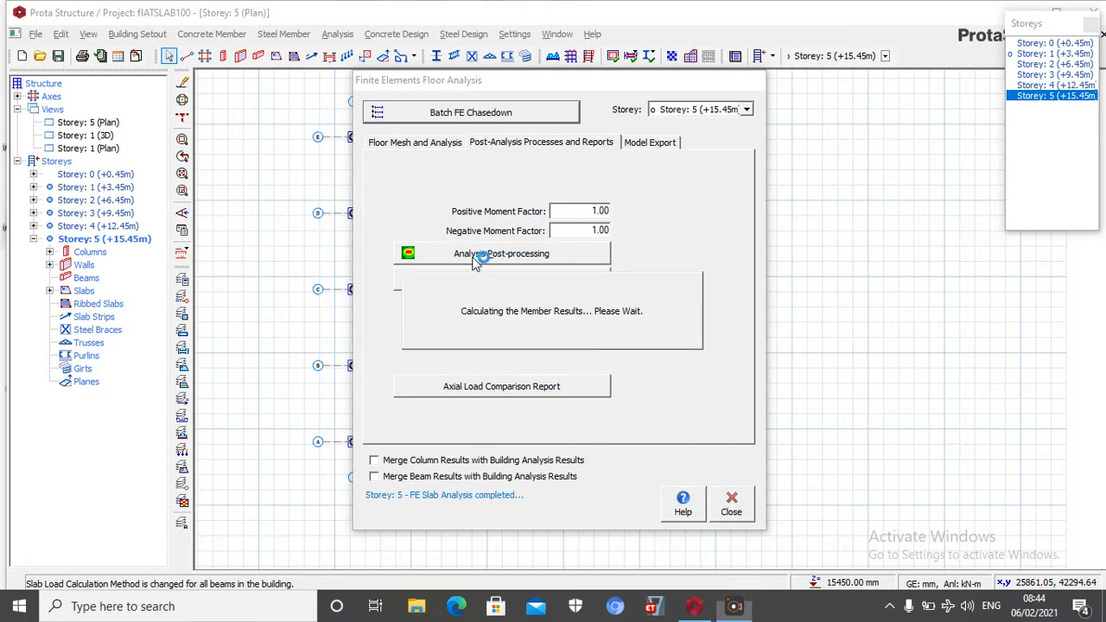
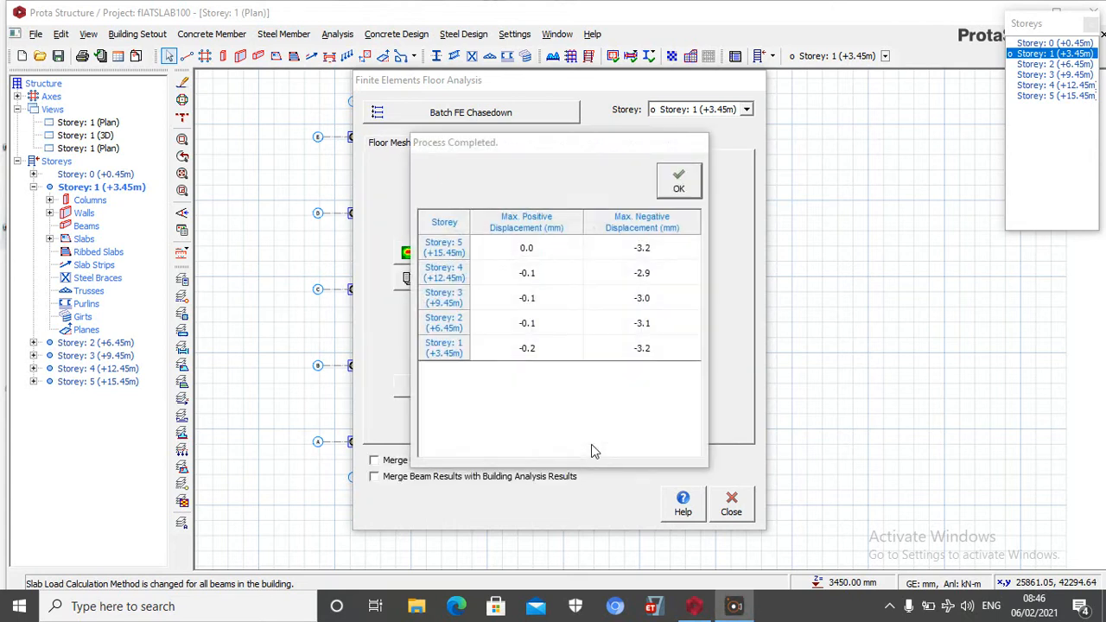
Dismiss the batch chasedown results and open the analysis post-processing for the Storey 1 floor
left_click(672, 183)
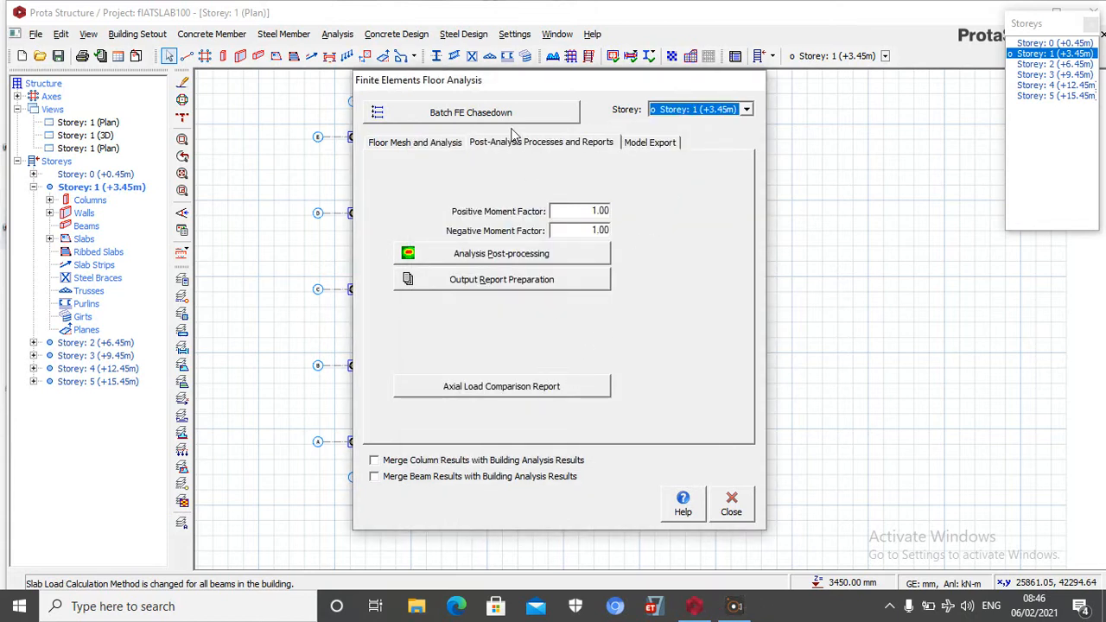
left_click(731, 502)
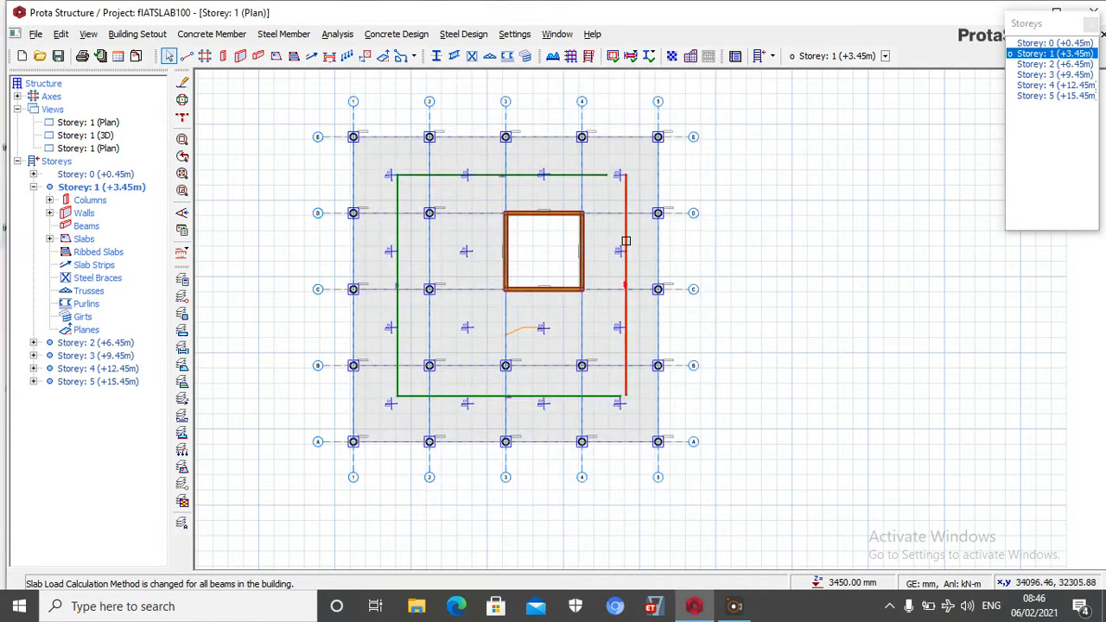
left_click(348, 35)
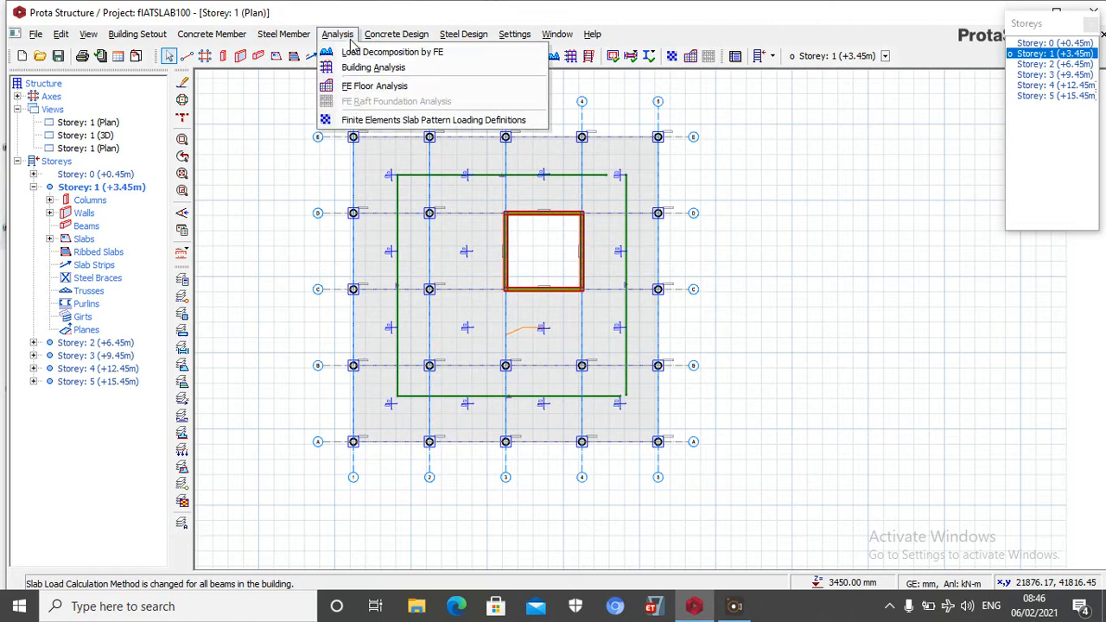
left_click(377, 87)
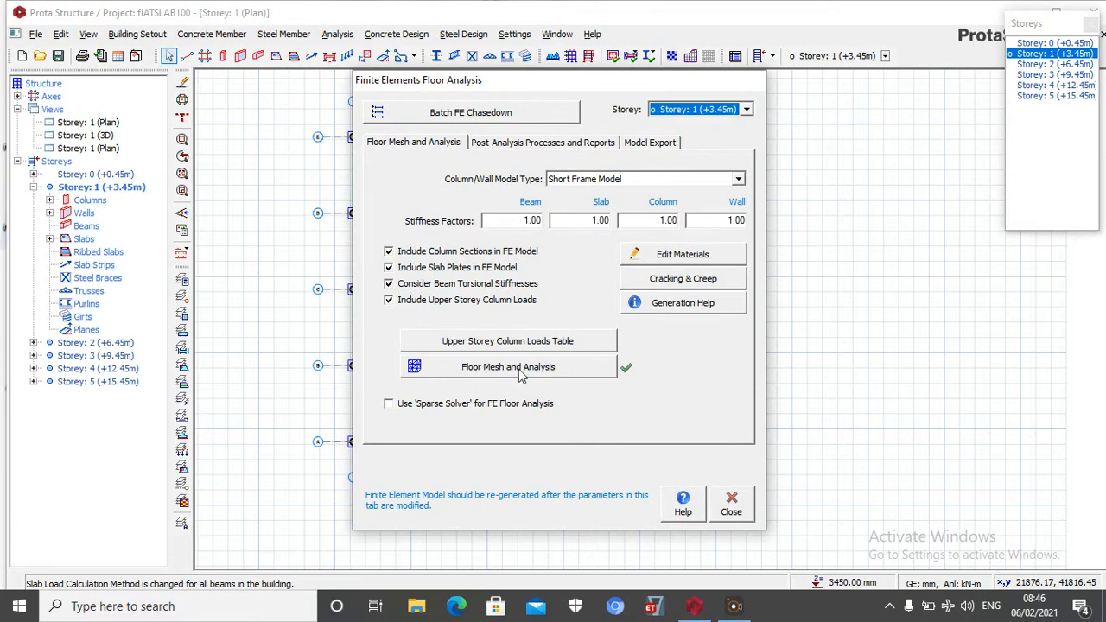
left_click(525, 145)
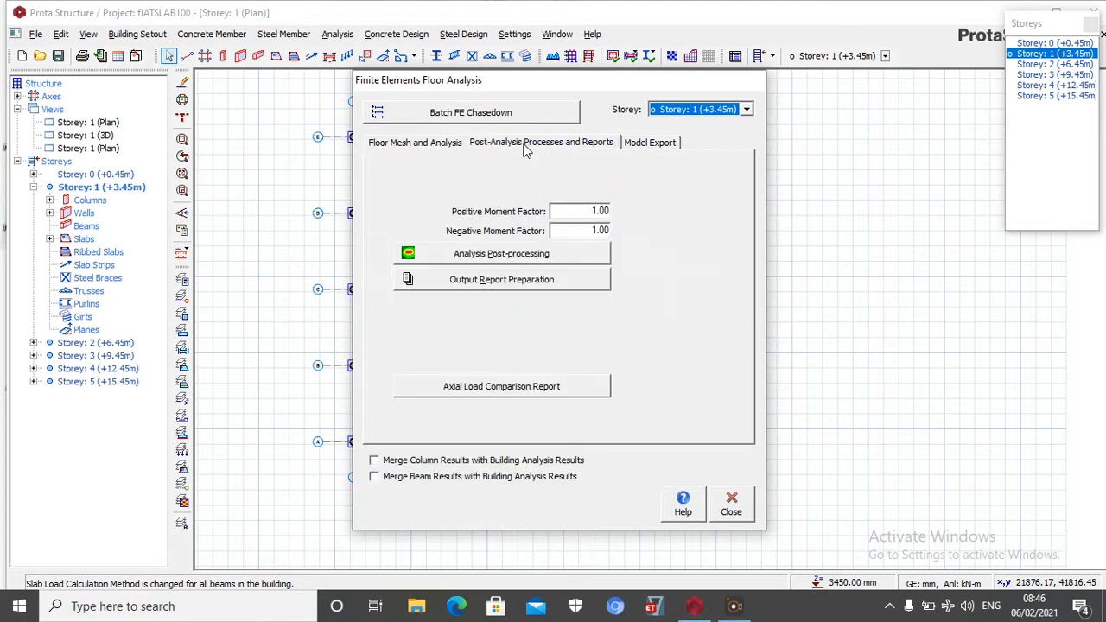
left_click(516, 259)
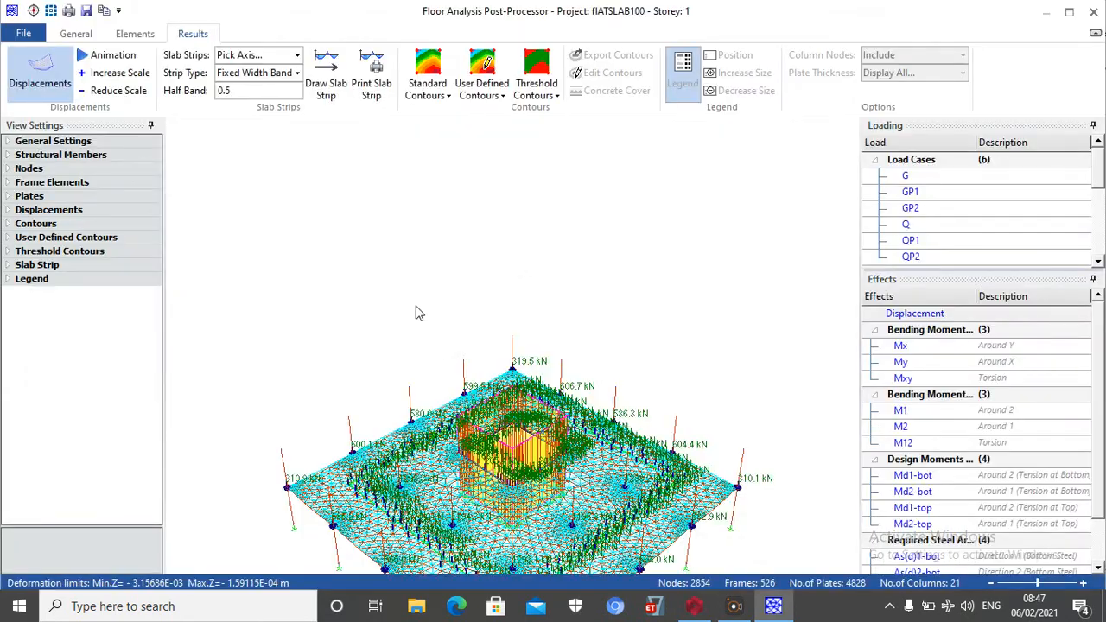
Inspect the deformed Storey 1 floor mesh in 3D and switch the display to plan view
scroll(492, 356, "down", 2)
middle_click_drag(490, 459, 510, 266)
middle_click_drag(539, 423, 482, 352)
scroll(456, 304, "up", 3)
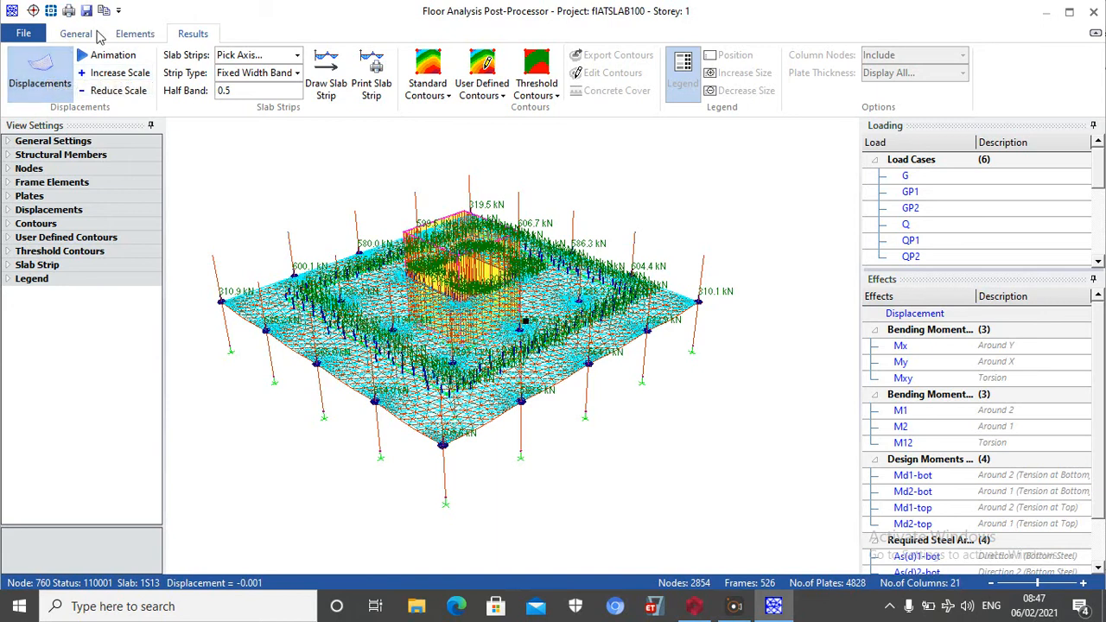
left_click(86, 38)
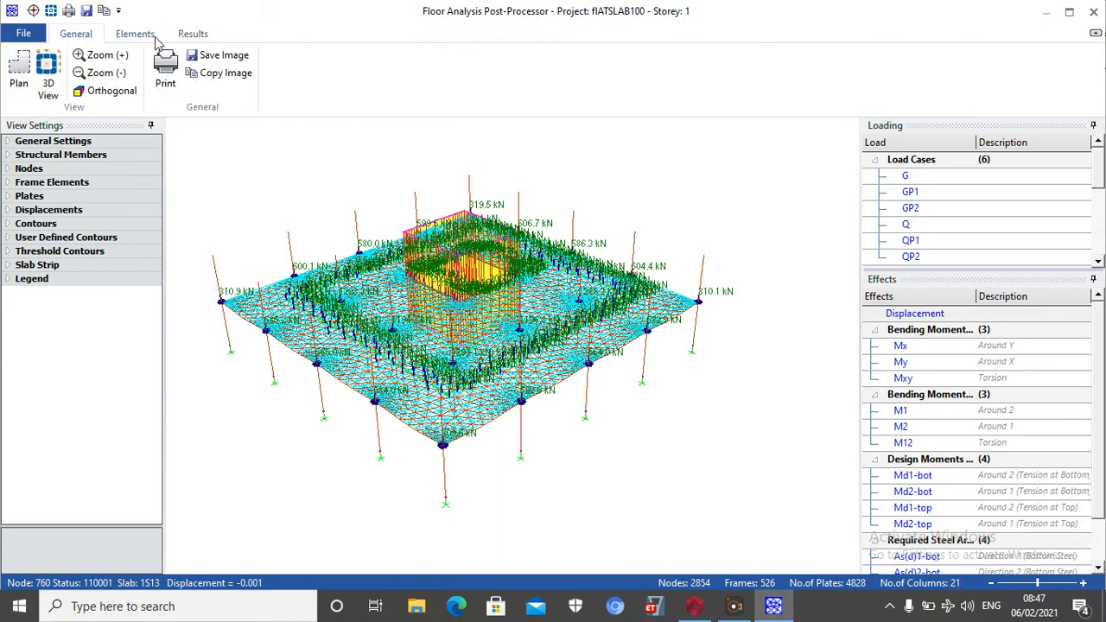
left_click(19, 65)
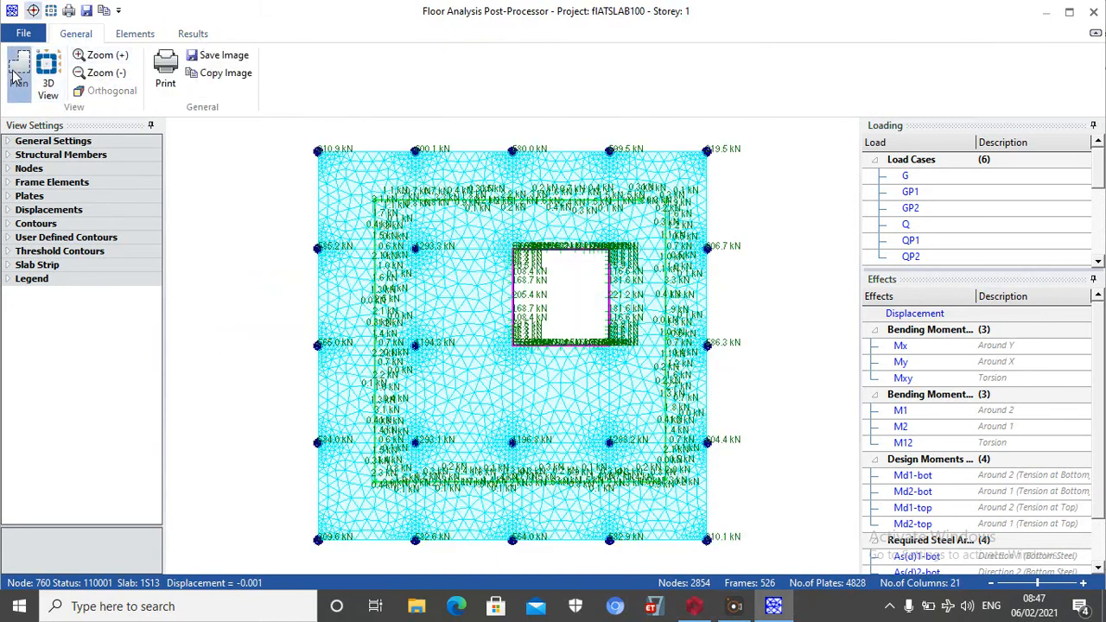
Display user-defined contours on the Storey 1 plan for the Direction 1 bottom required steel, As(d)1-bot
left_click(180, 34)
left_click(326, 76)
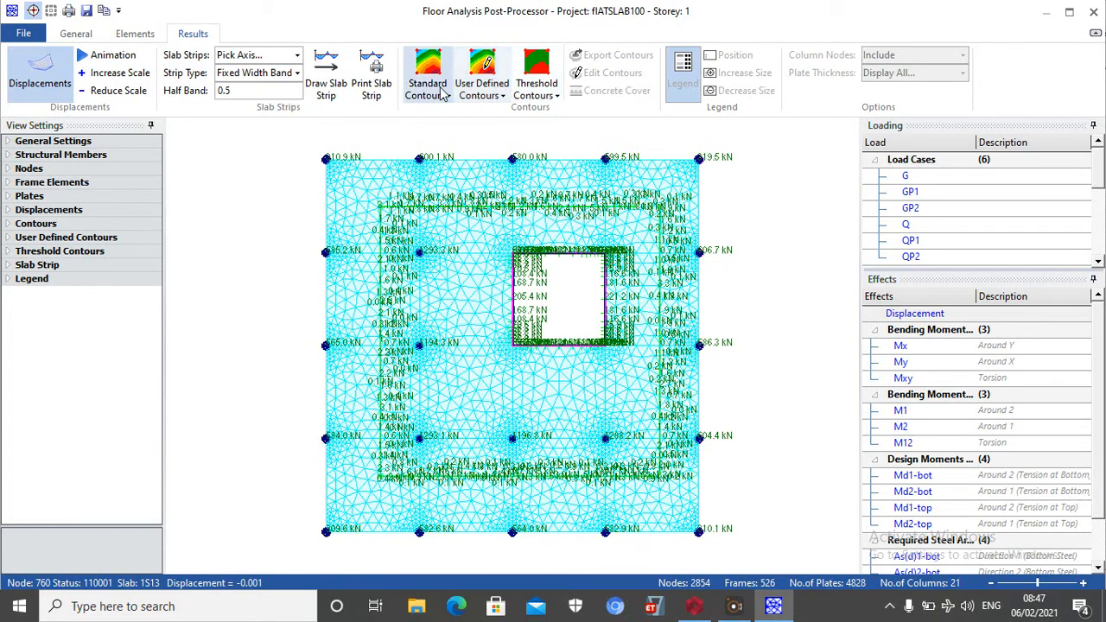
left_click(489, 72)
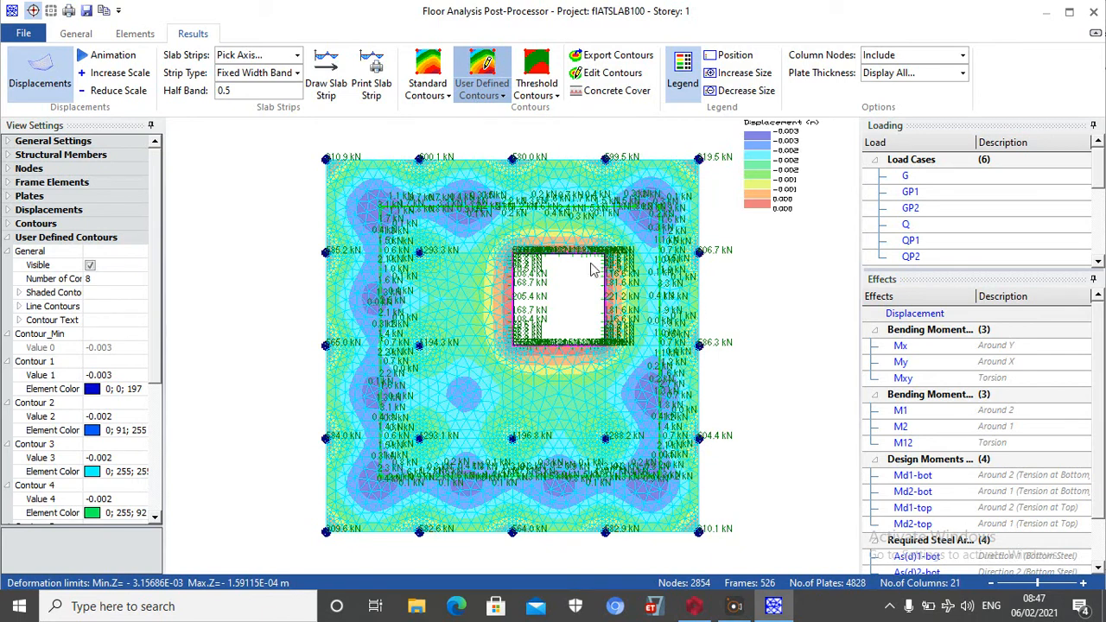
scroll(582, 303, "up", 2)
scroll(593, 270, "down", 2)
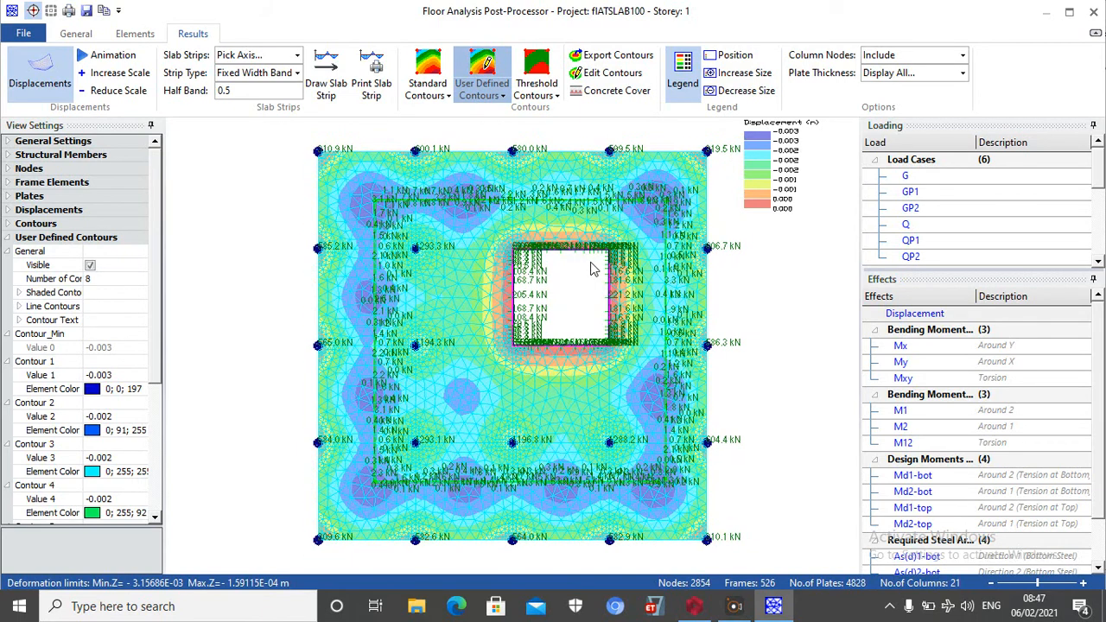
scroll(1098, 519, "down", 1)
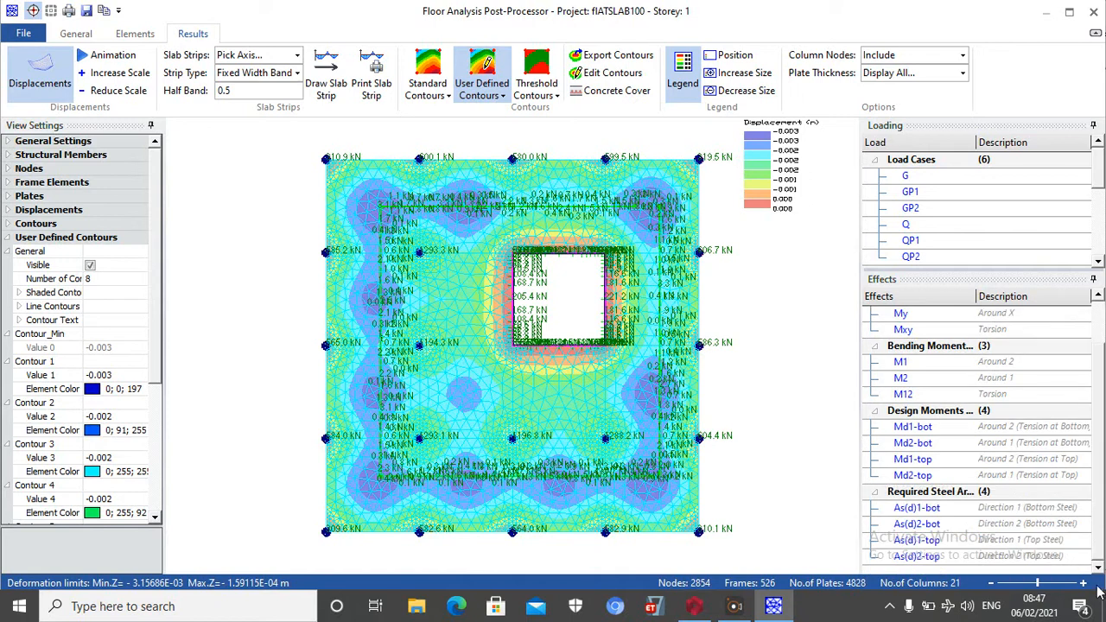
left_click(933, 508)
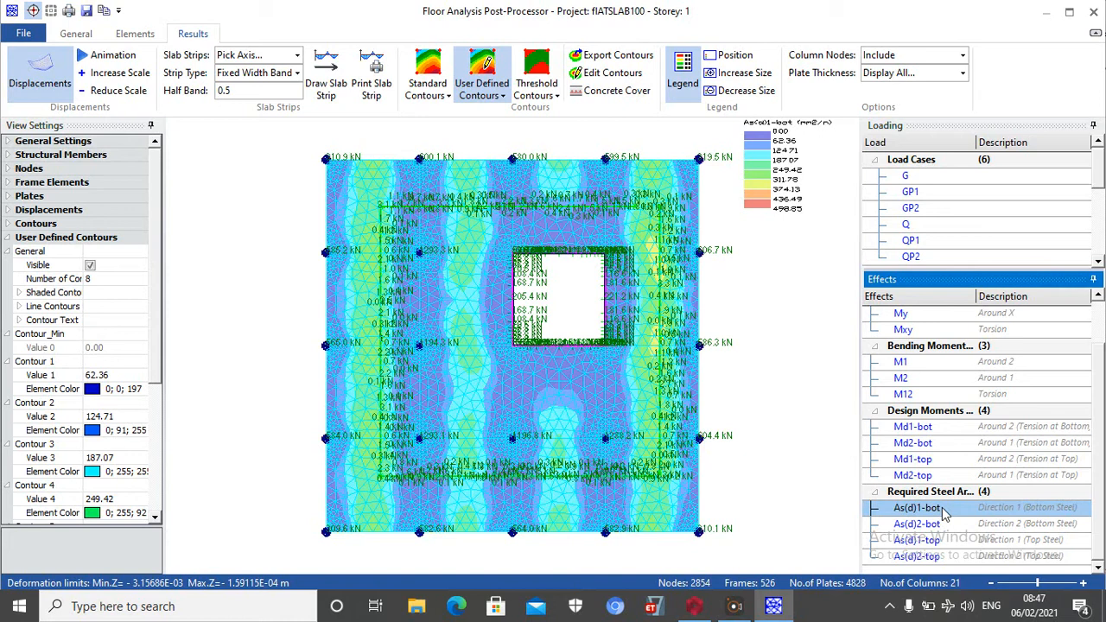
Define Steel Bar 1 as Y13 at 200 spacing for the 436.49 contour of As(d)1-bot
left_click(609, 73)
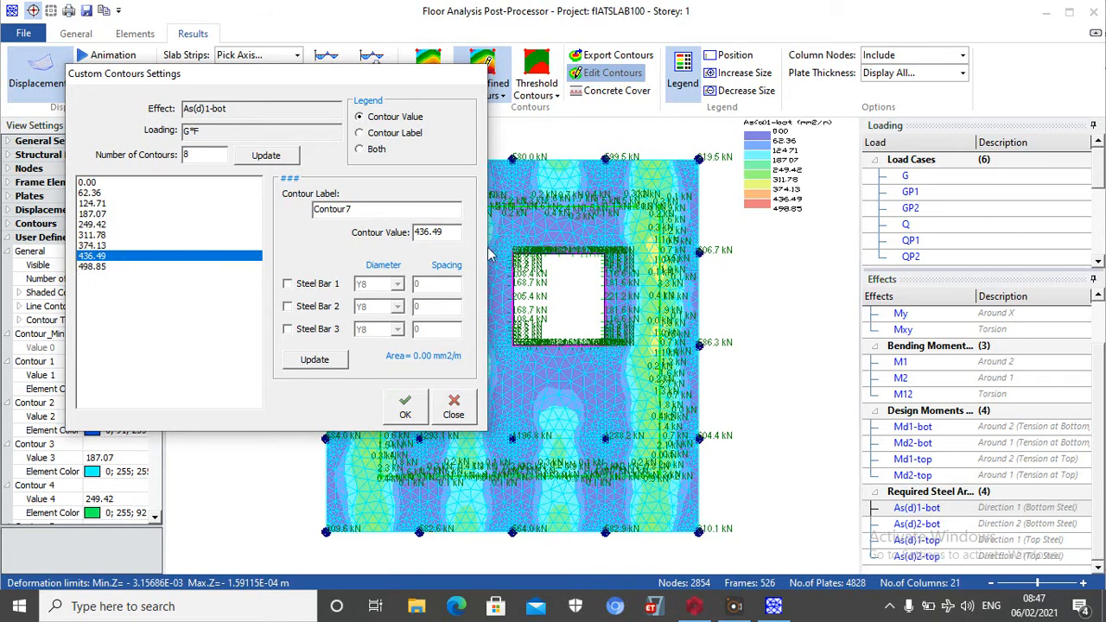
left_click(287, 284)
left_click(397, 284)
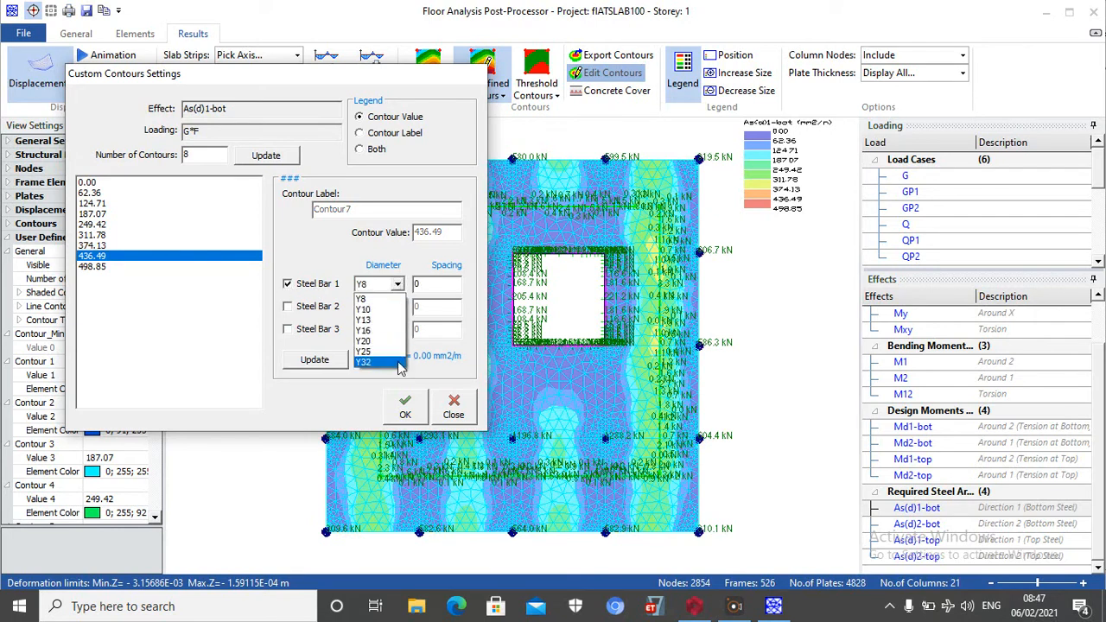
left_click(380, 320)
left_click(422, 282)
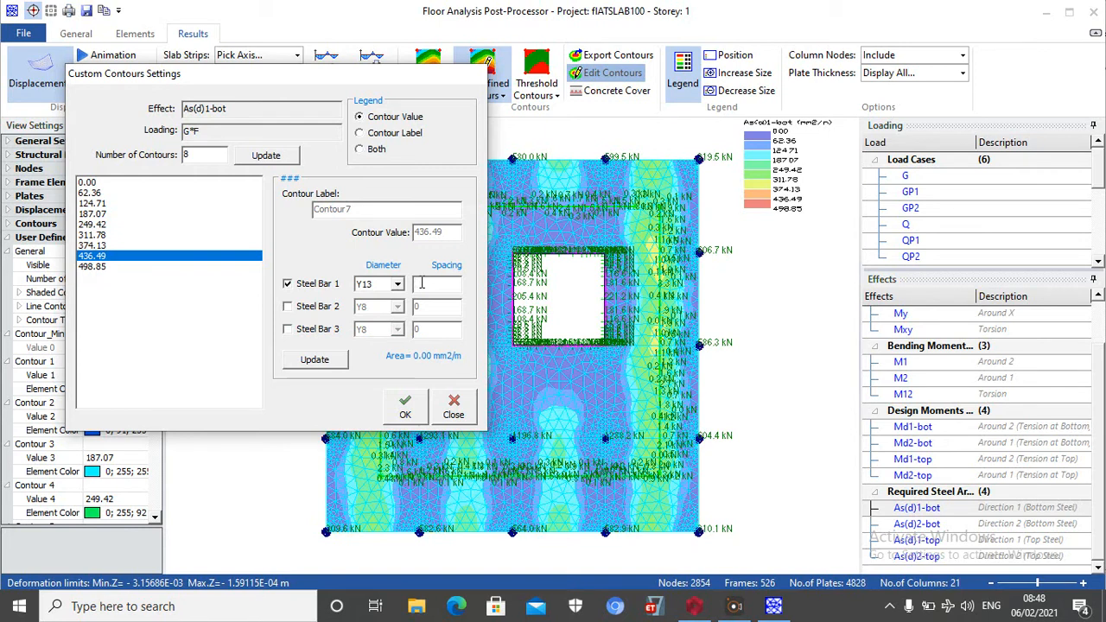
type("1")
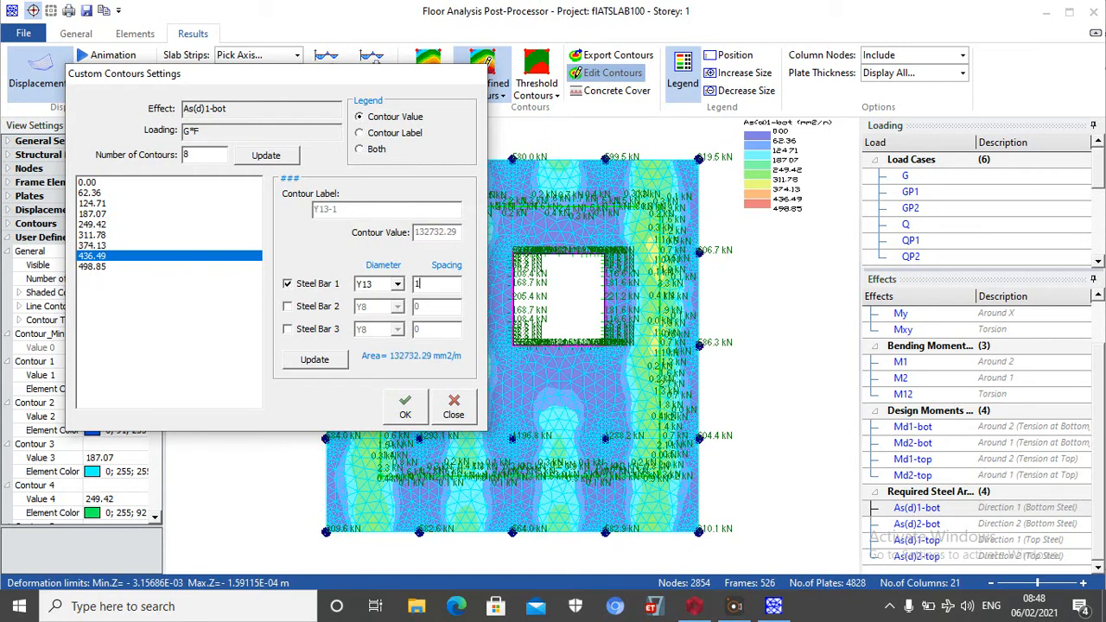
type("50")
key("BackSpace")
key("BackSpace")
type("75")
key("BackSpace")
key("BackSpace")
key("BackSpace")
type("200")
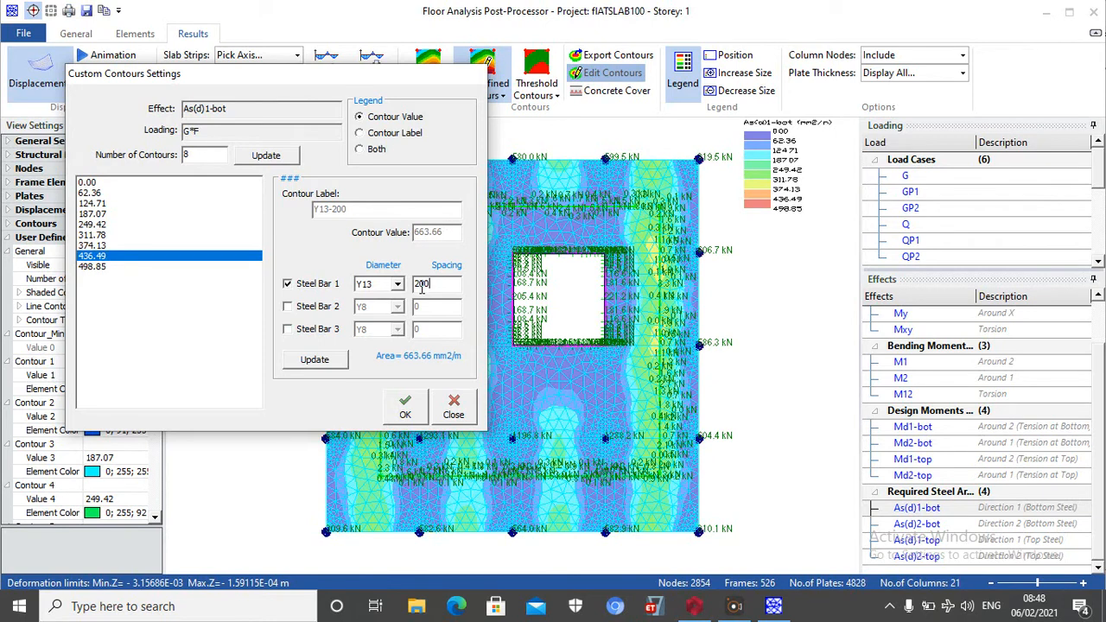
Apply the bar definition to the As(d)1-bot contour and export the displayed contours
left_click(315, 359)
left_click(407, 411)
left_click(609, 55)
left_click(667, 363)
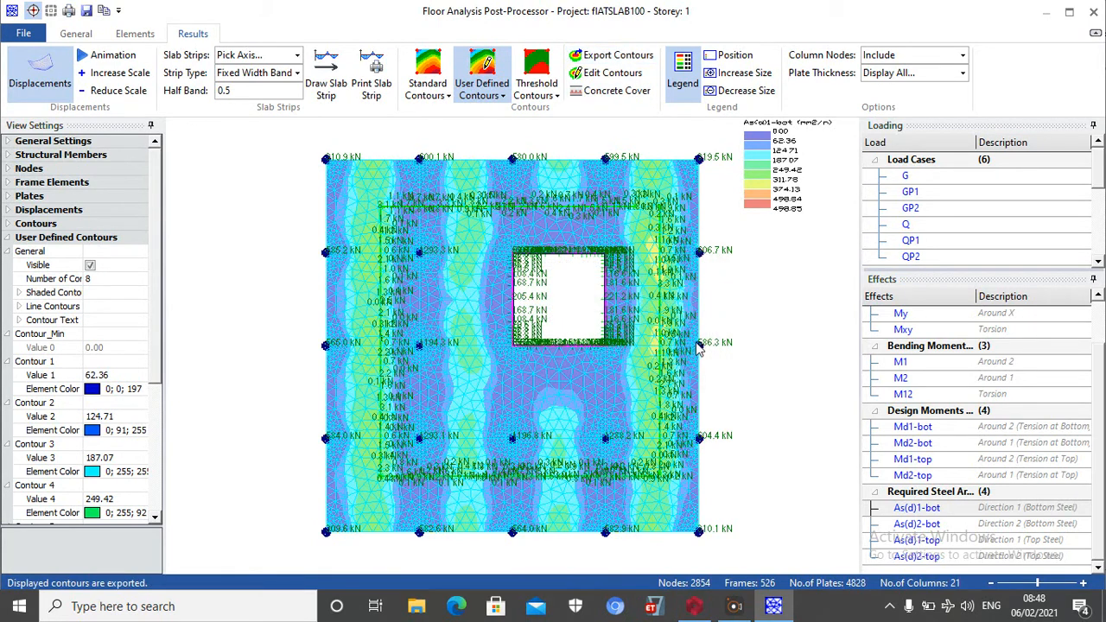
Display the contours for the Direction 2 bottom required steel, As(d)2-bot
left_click(905, 524)
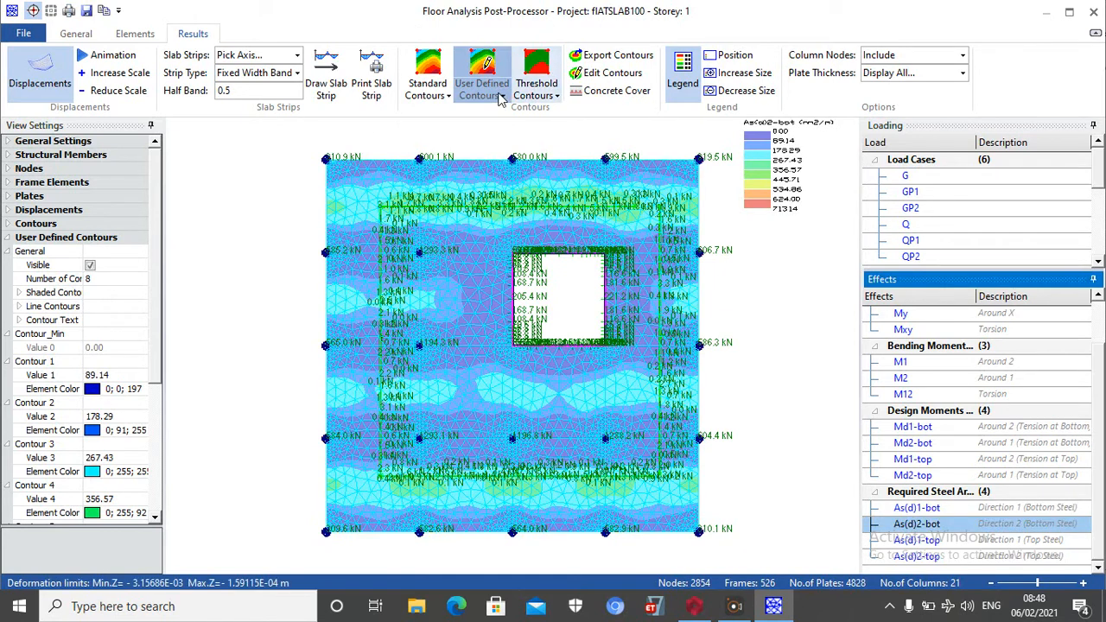
Try to assign Y13 bars at 200 spacing to the 624.00 contour of As(d)2-bot
left_click(604, 73)
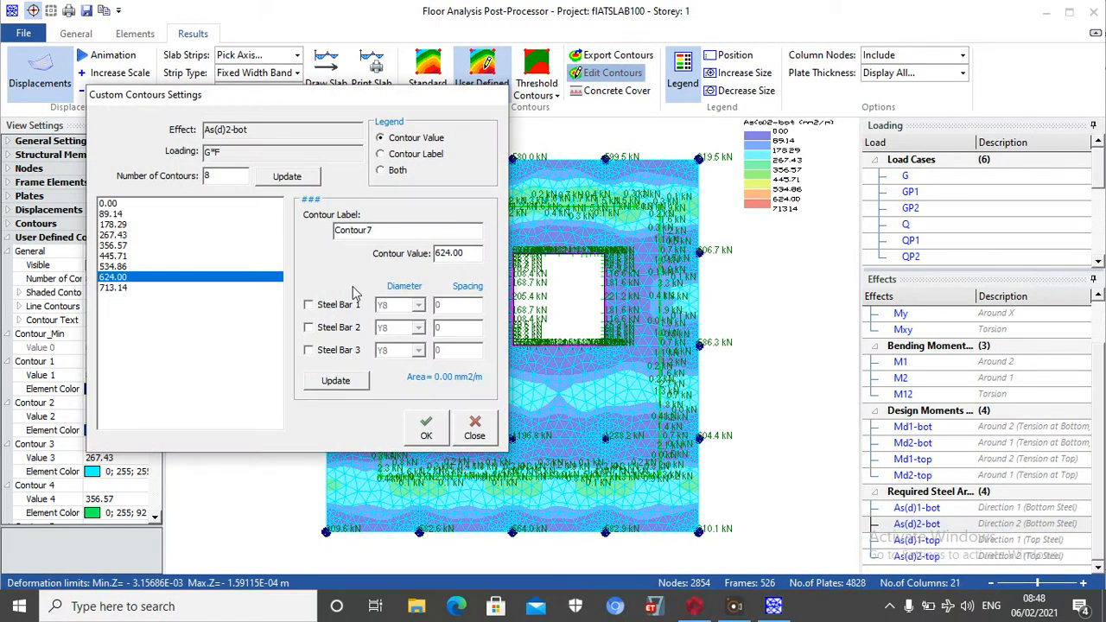
left_click(352, 306)
left_click(419, 305)
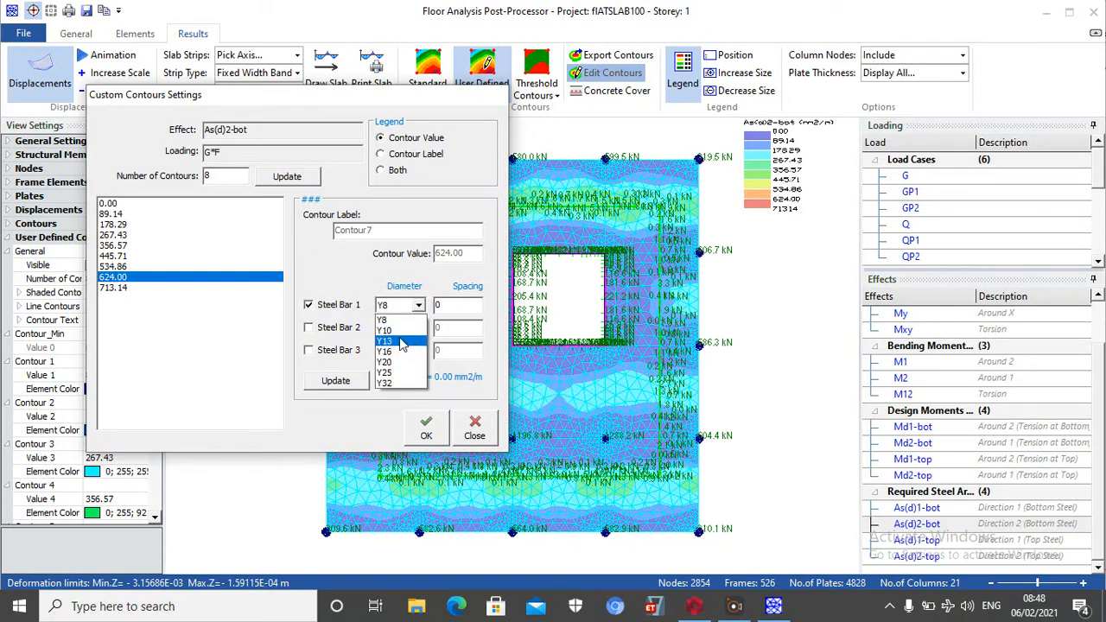
left_click(412, 338)
left_click(448, 304)
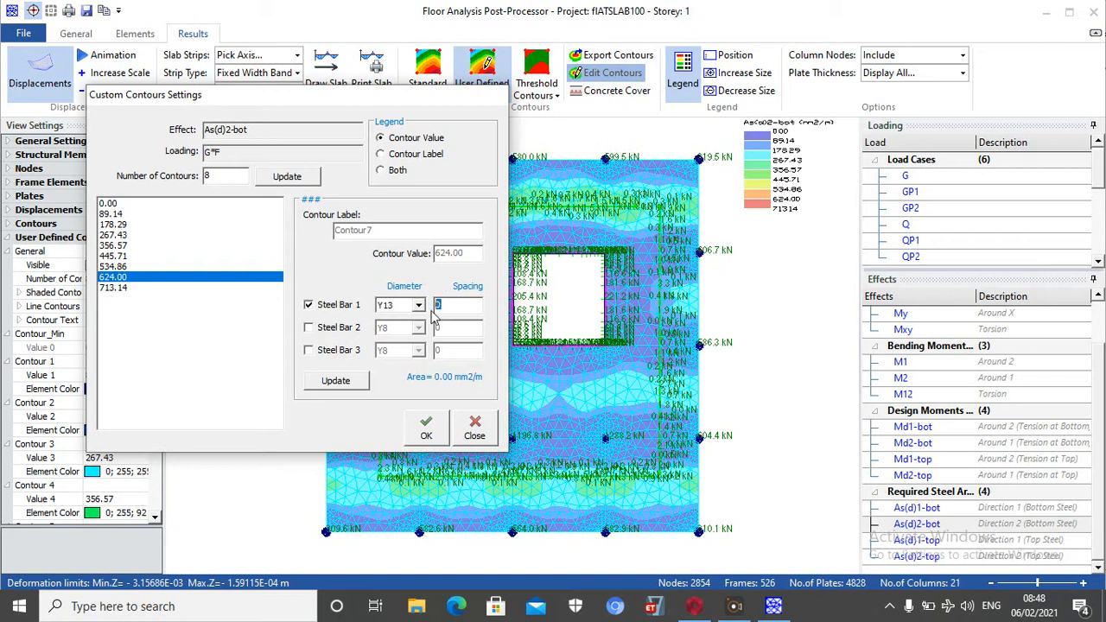
type("200")
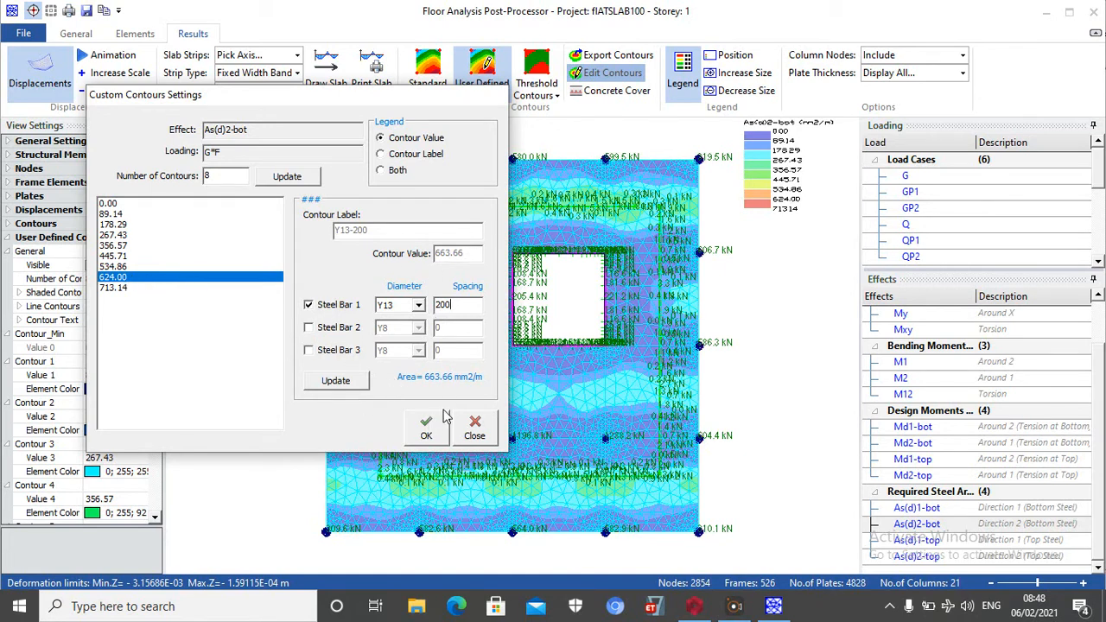
left_click(429, 430)
Define Steel Bar 1 as Y13 at 200 spacing for the 624.00 contour of As(d)2-bot
left_click(608, 74)
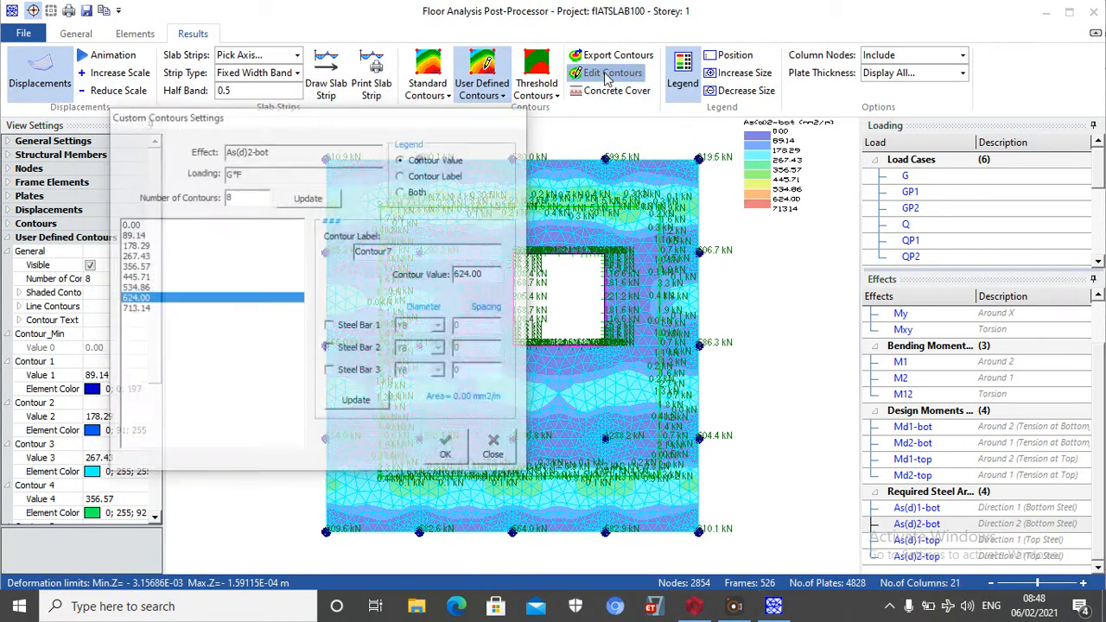
left_click(330, 326)
left_click(439, 326)
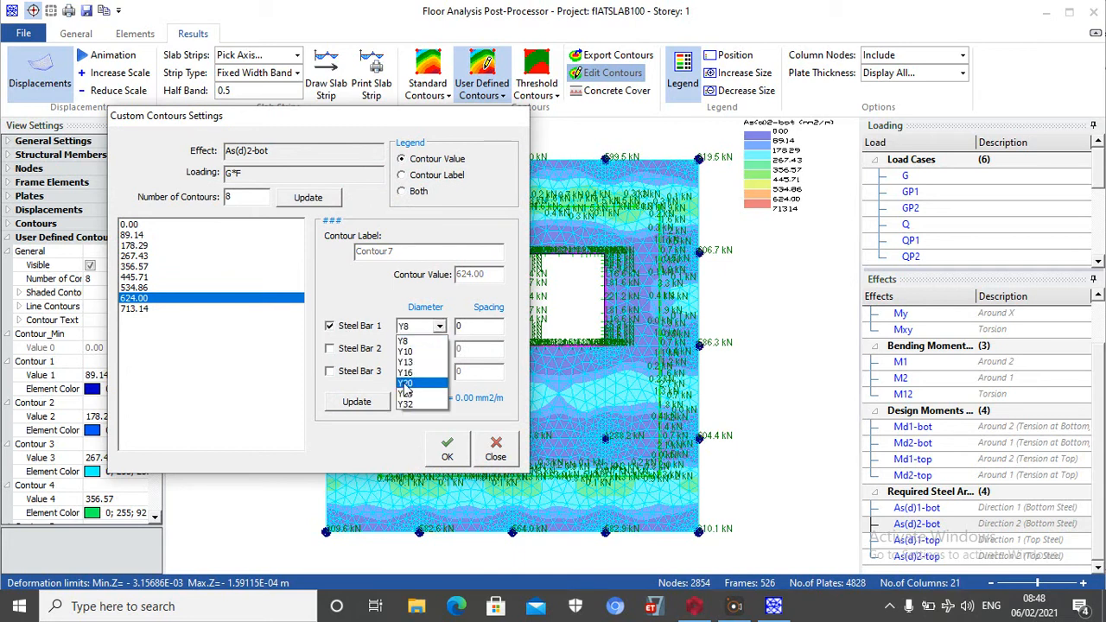
left_click(406, 362)
type("200")
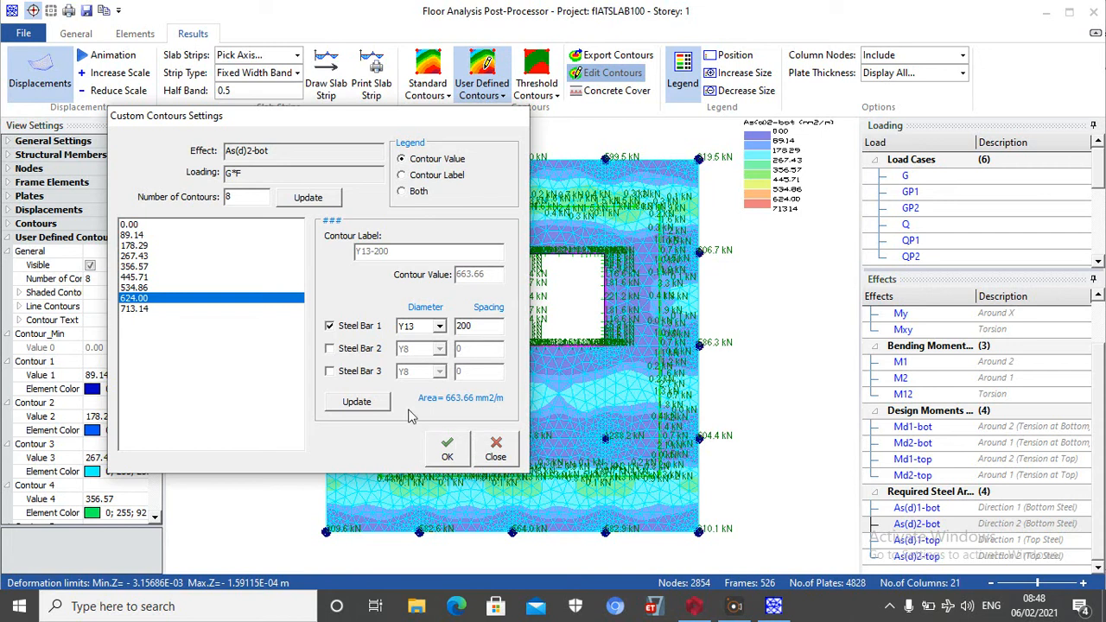
Update the As(d)2-bot contour with the bar definition and export the displayed contours
left_click(357, 402)
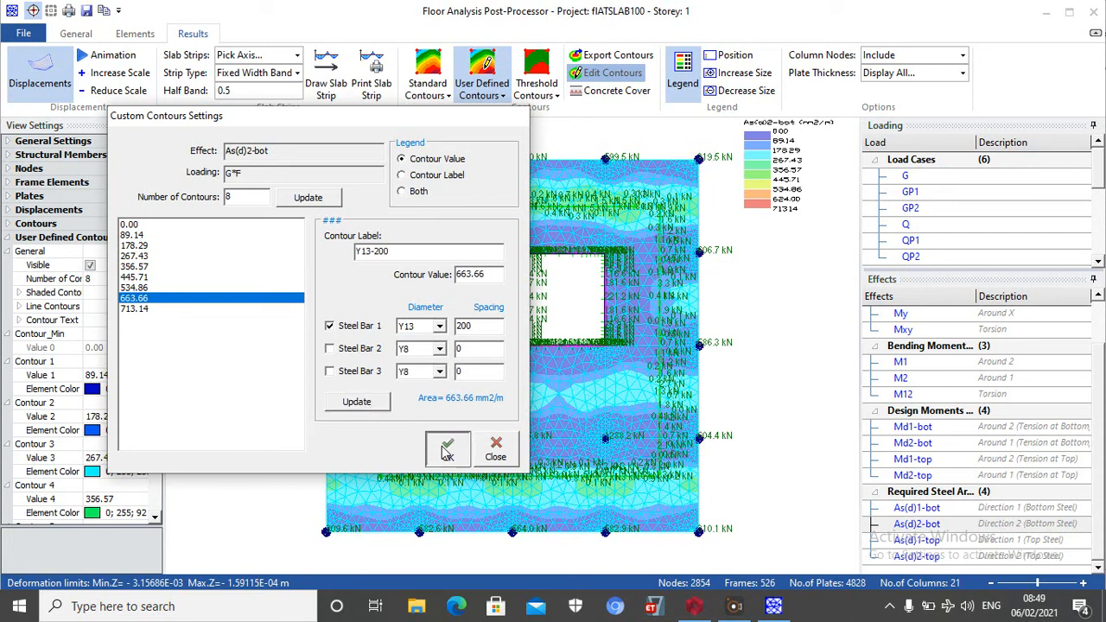
left_click(447, 440)
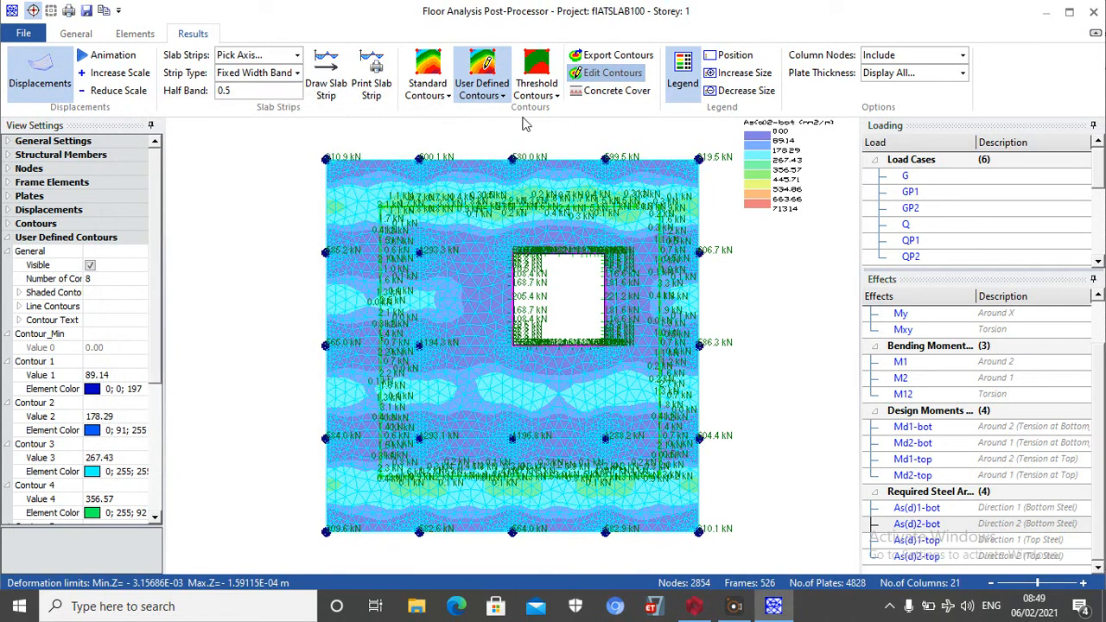
left_click(614, 60)
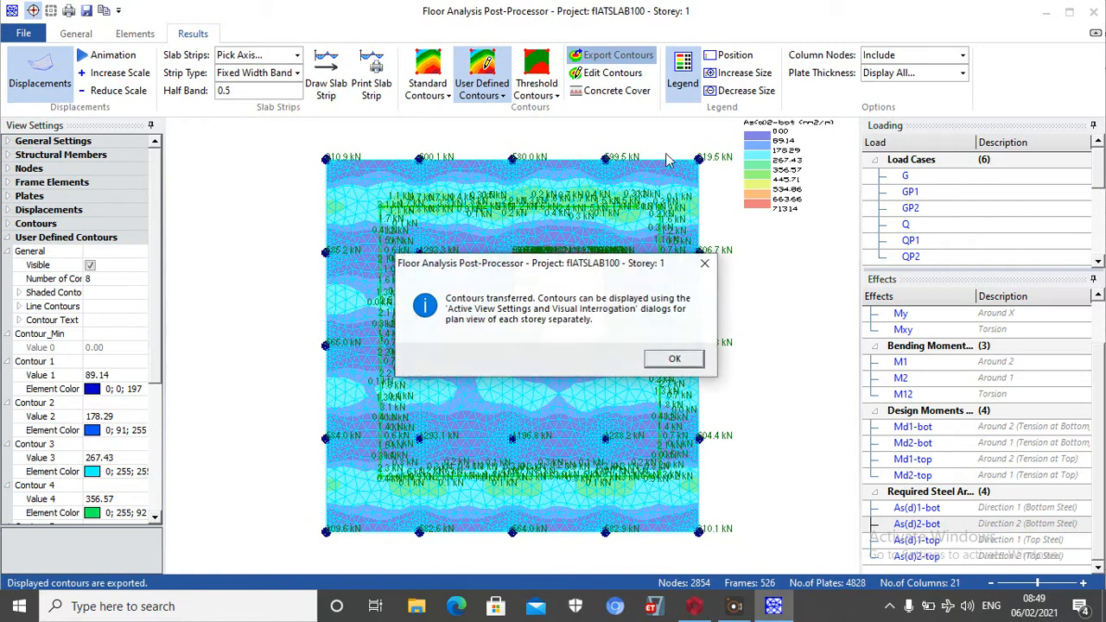
left_click(658, 363)
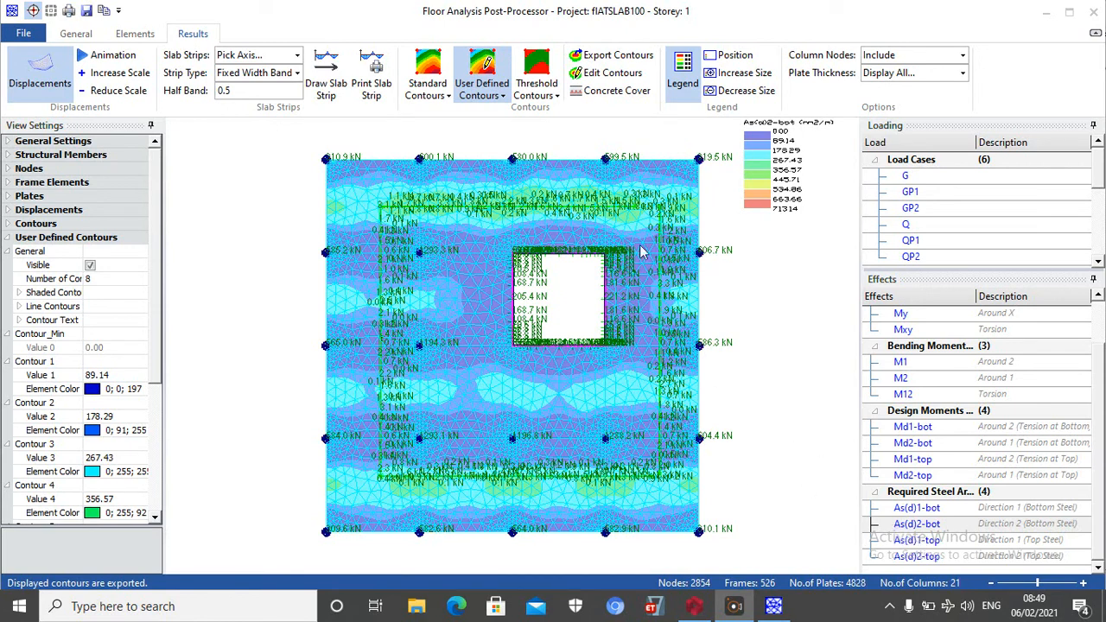
Display the Direction 1 top required steel contours, As(d)1-top, and enable Steel Bar 1 as Y13 for the 1690.24 contour
left_click(909, 540)
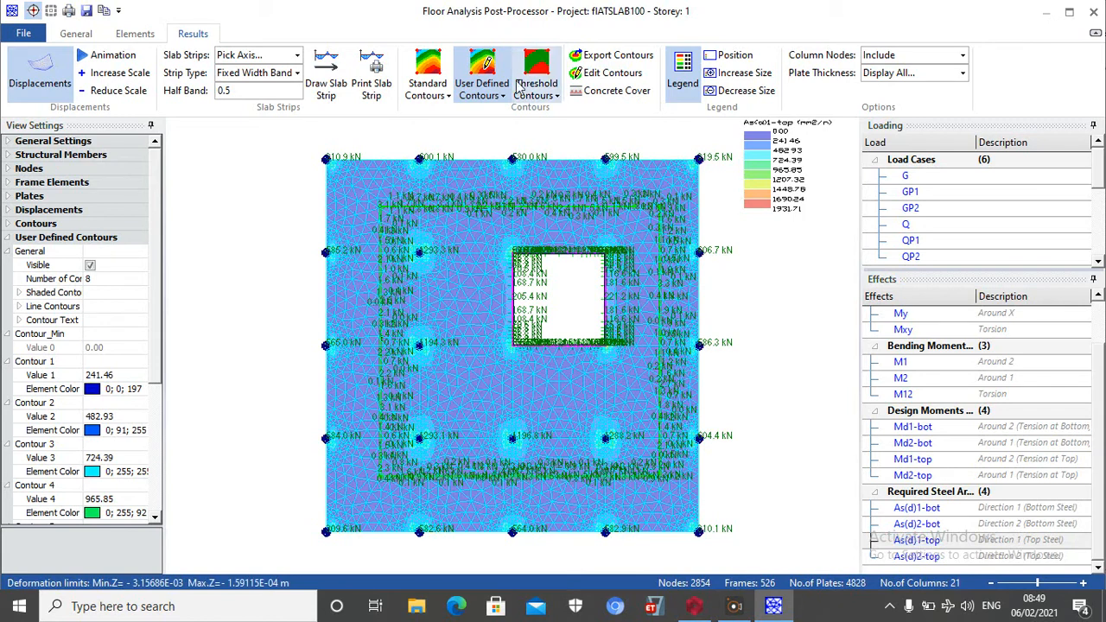
left_click(608, 73)
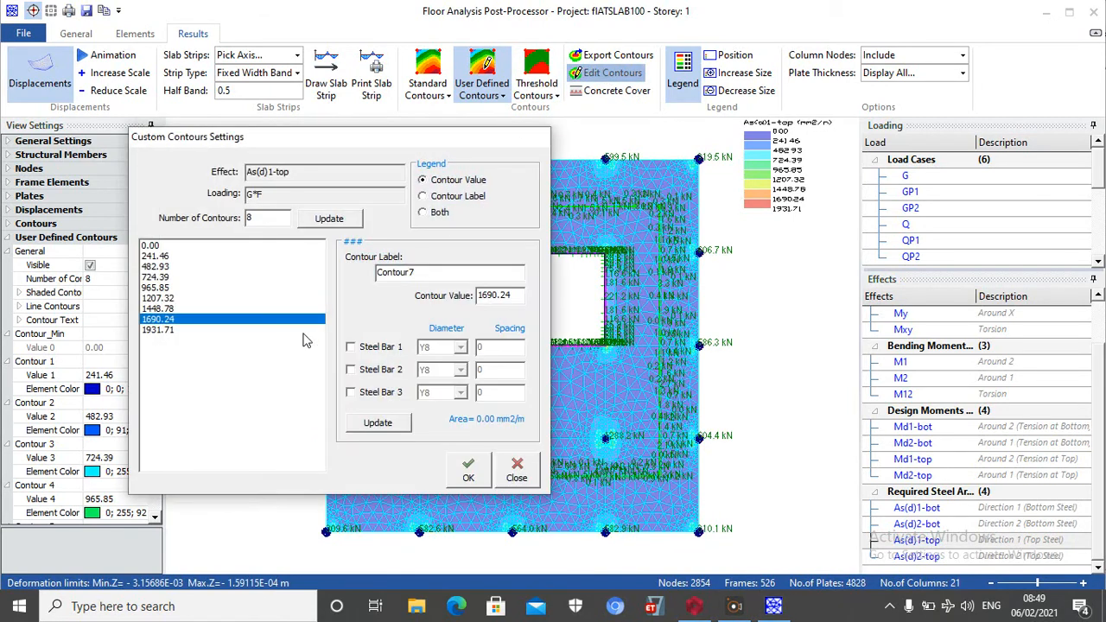
left_click(385, 349)
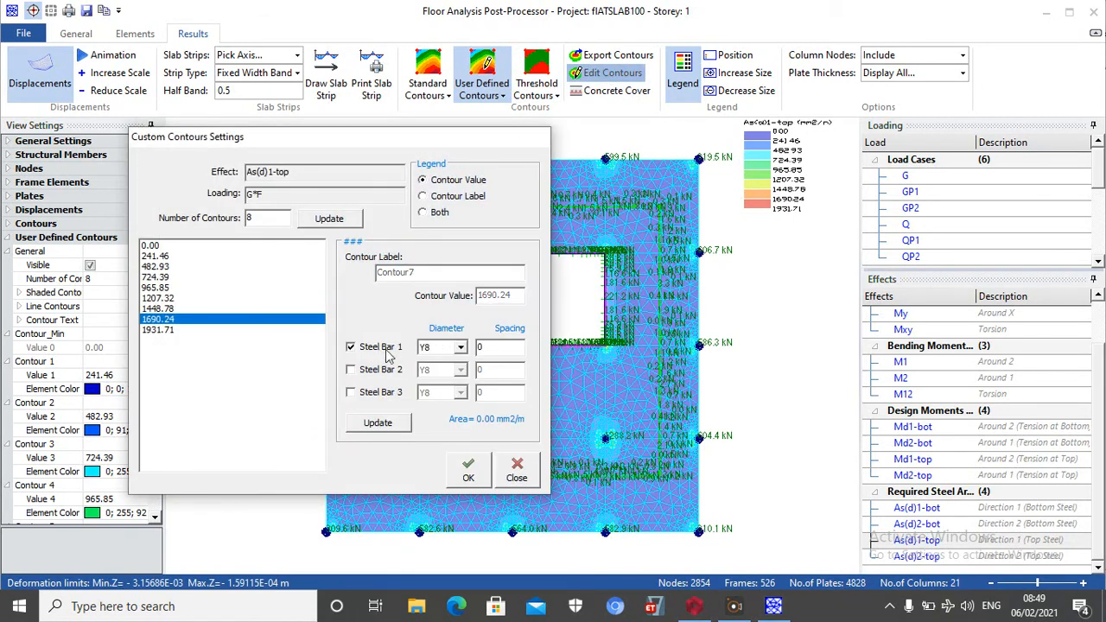
left_click(462, 347)
left_click(455, 357)
Try Steel Bar 1 spacings of 200, 175 and 250 for the 1690.24 contour of As(d)1-top
type("200")
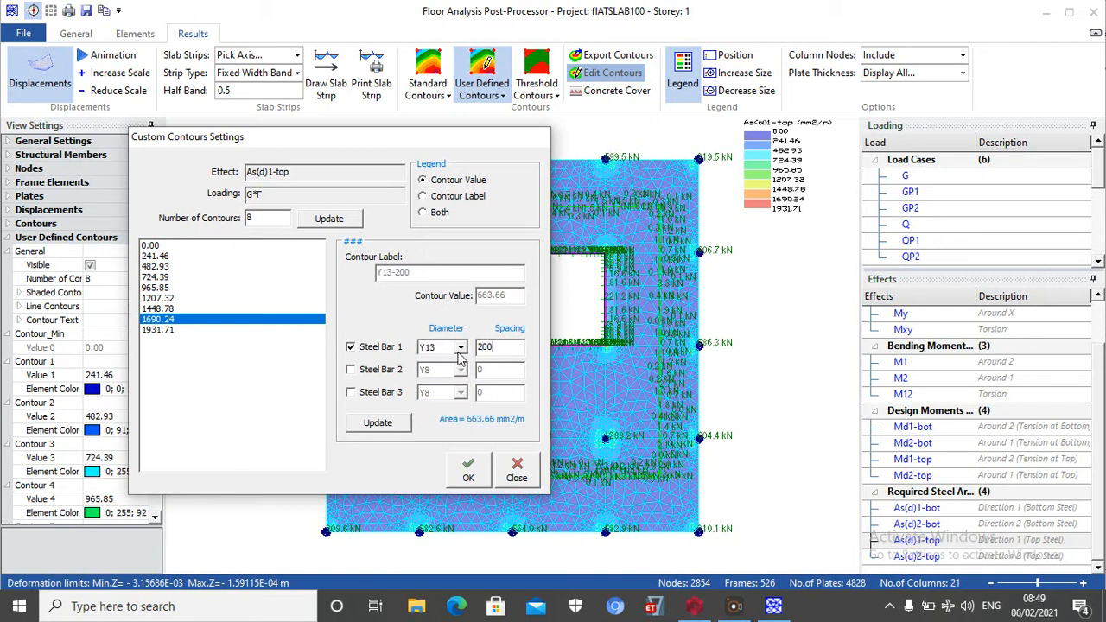
key("BackSpace")
key("BackSpace")
key("BackSpace")
type("17")
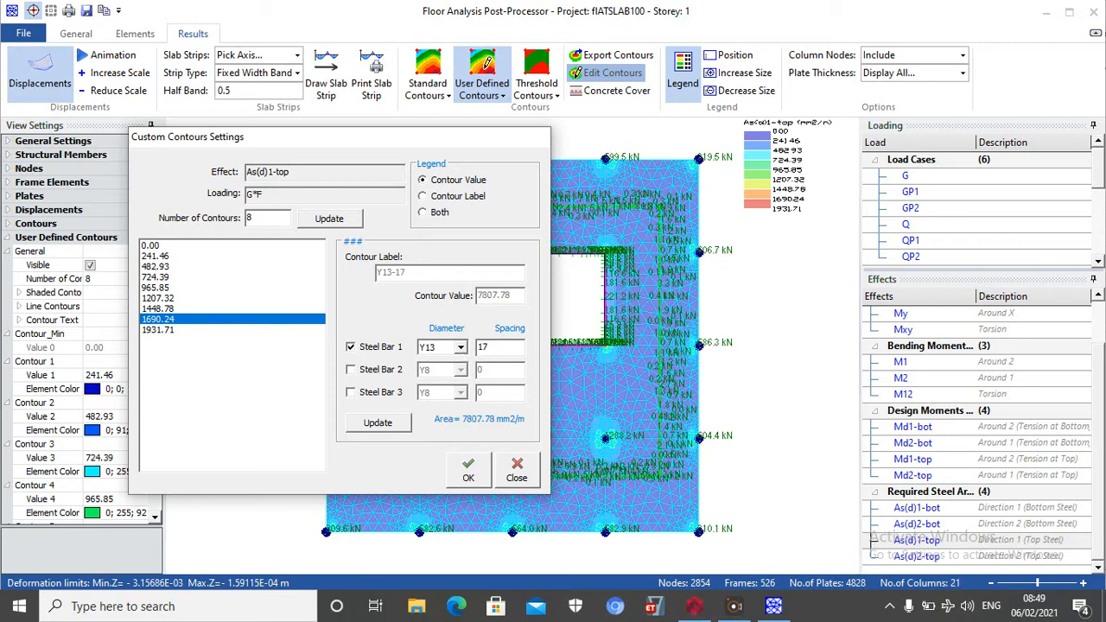
type("5")
key("BackSpace")
key("BackSpace")
key("BackSpace")
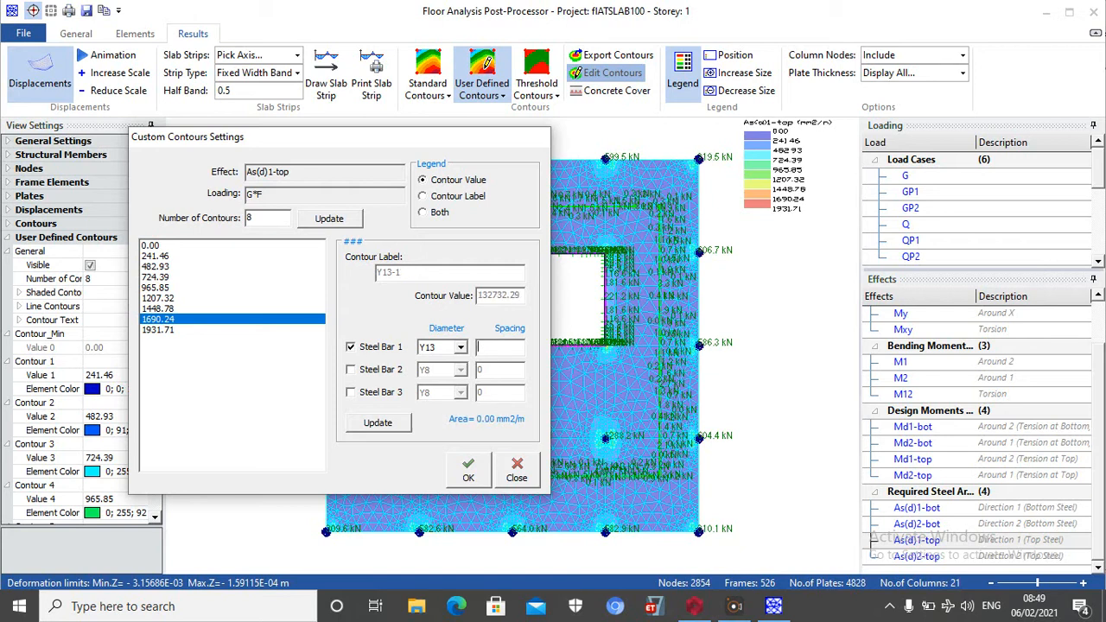
type("250")
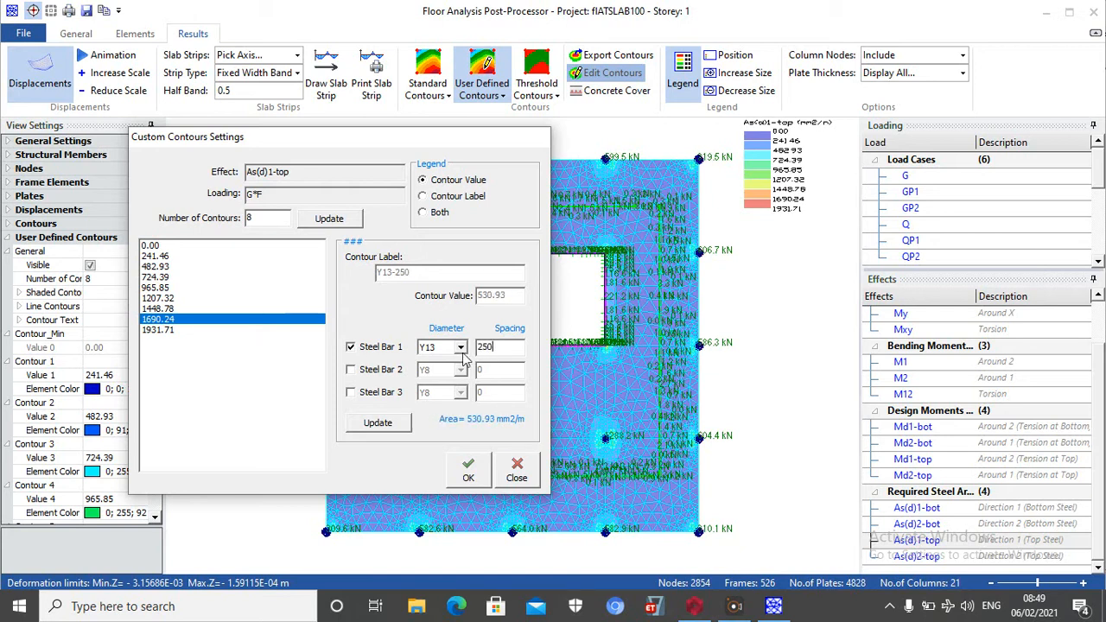
key("BackSpace")
key("BackSpace")
key("BackSpace")
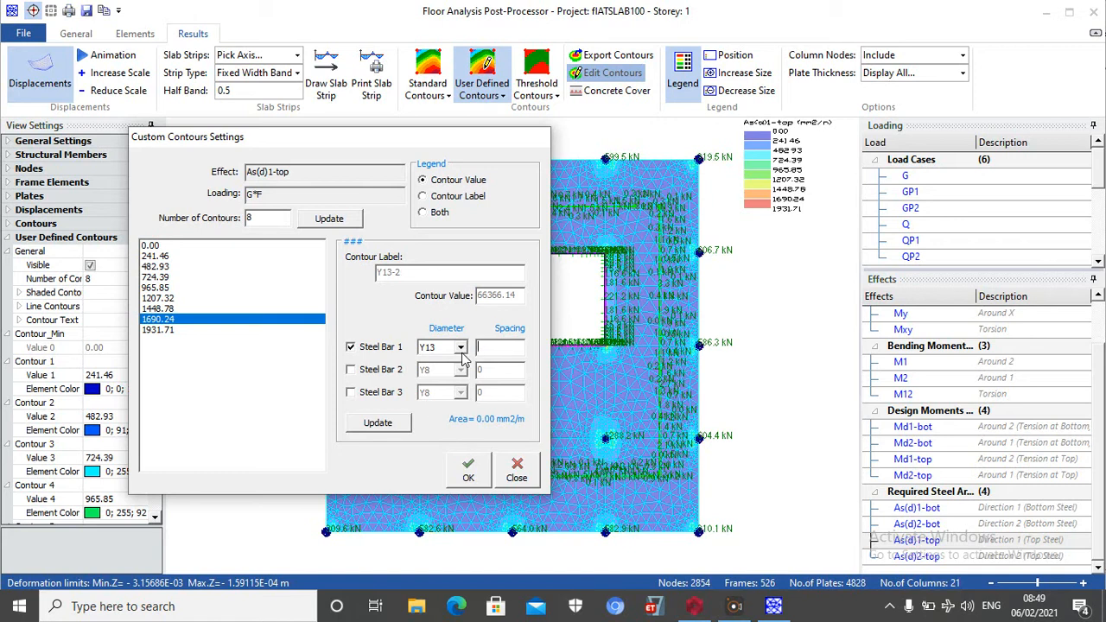
Set the Y13 Steel Bar 1 spacing to 100 for the 1690.24 contour of As(d)1-top
type("100")
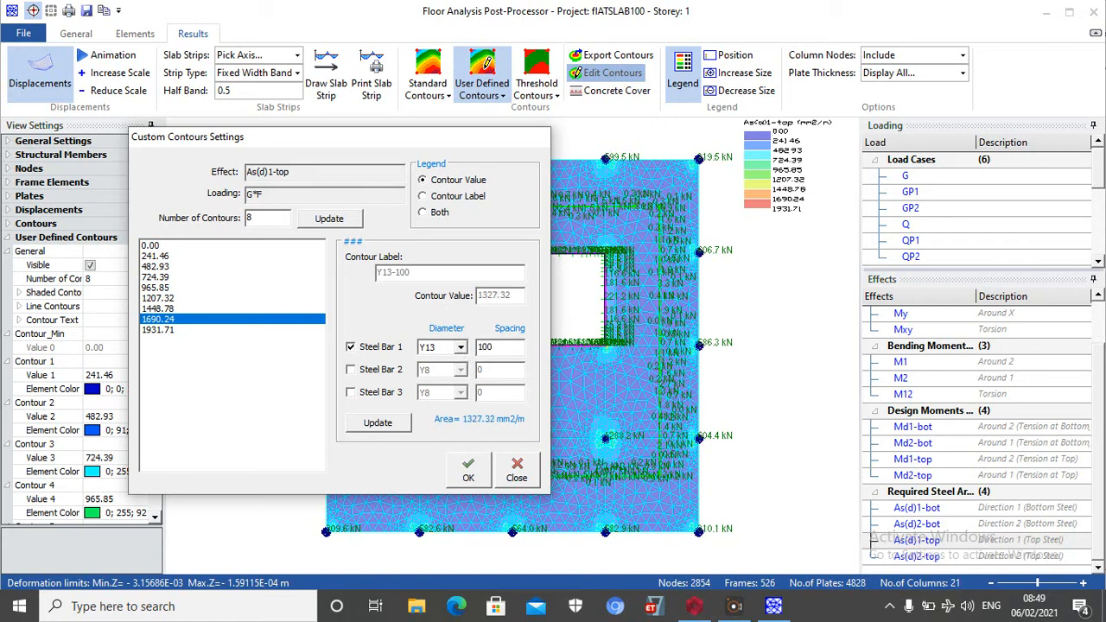
key("BackSpace")
key("BackSpace")
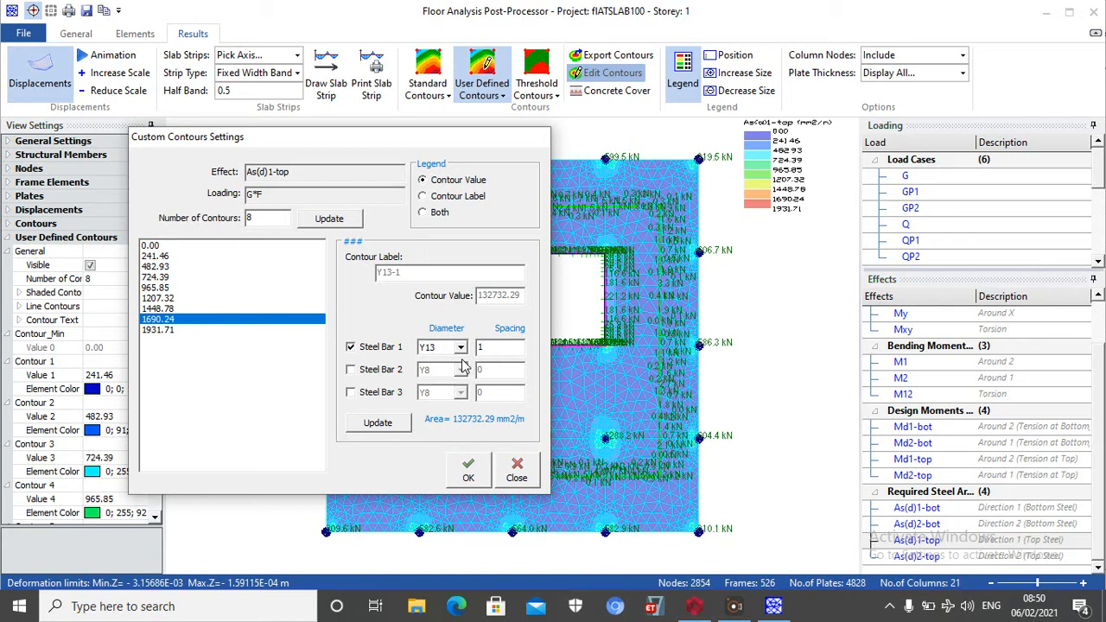
type("00")
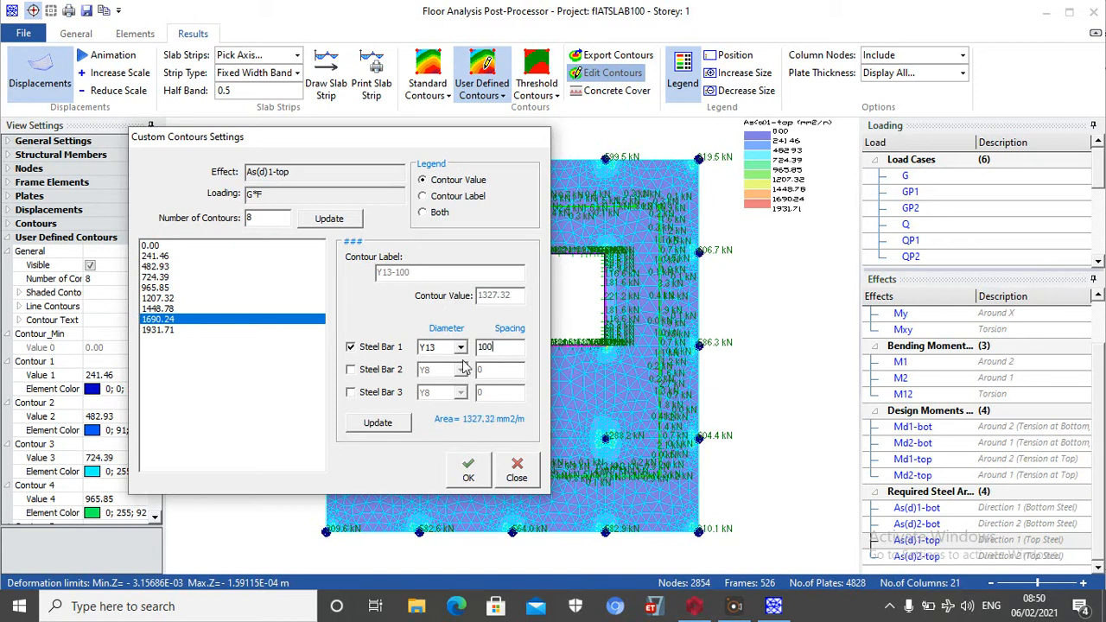
Update the As(d)1-top contour with the bar definition and export the displayed contours
left_click(371, 422)
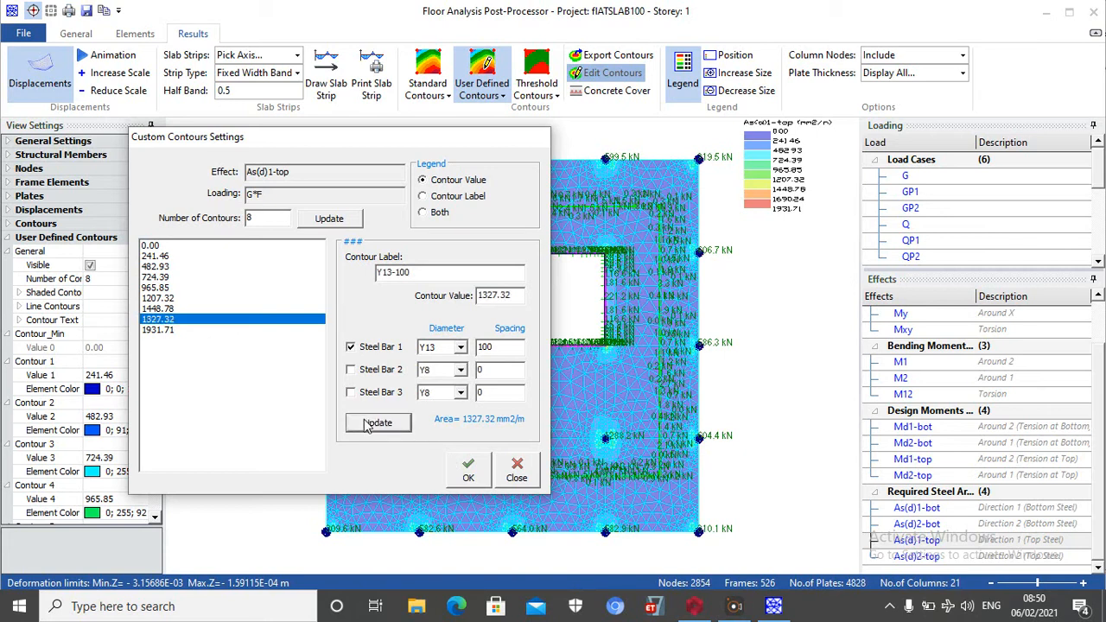
left_click(469, 471)
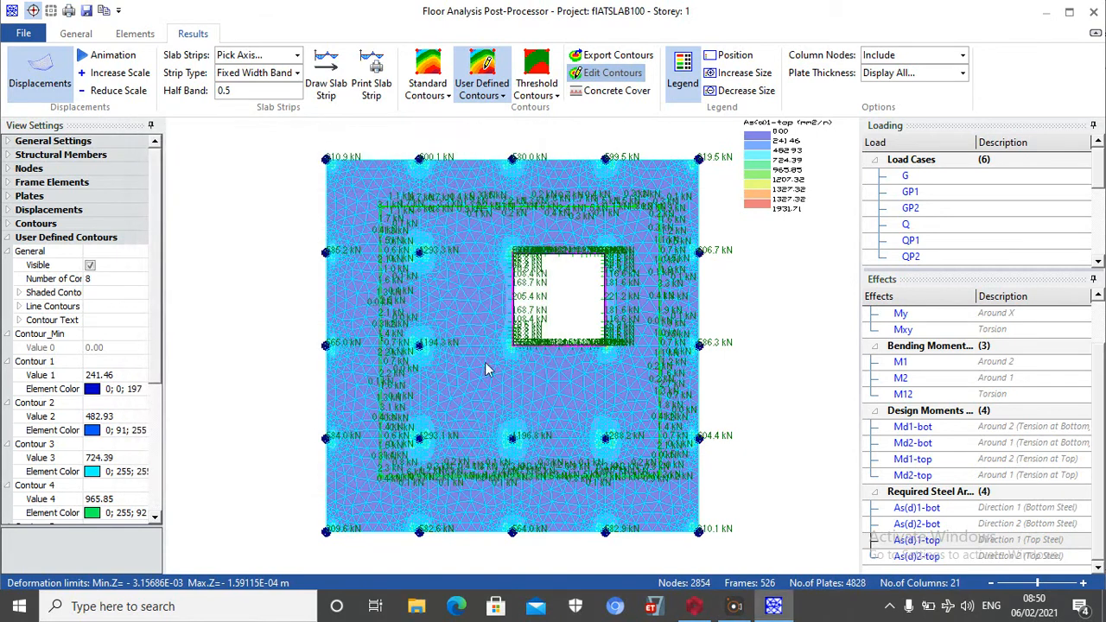
left_click(602, 60)
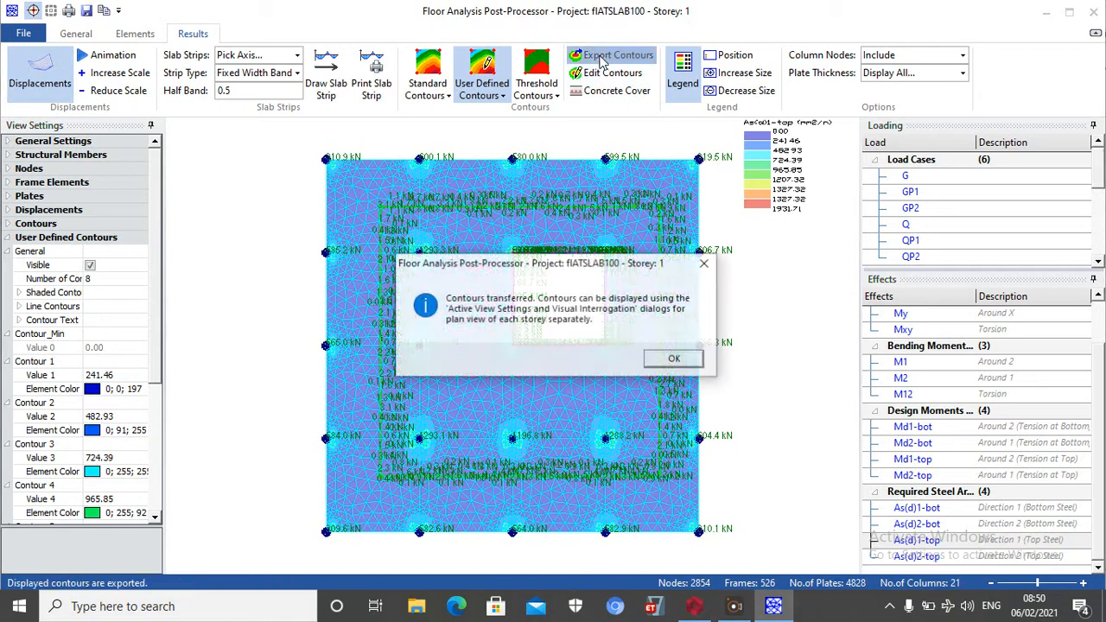
left_click(674, 360)
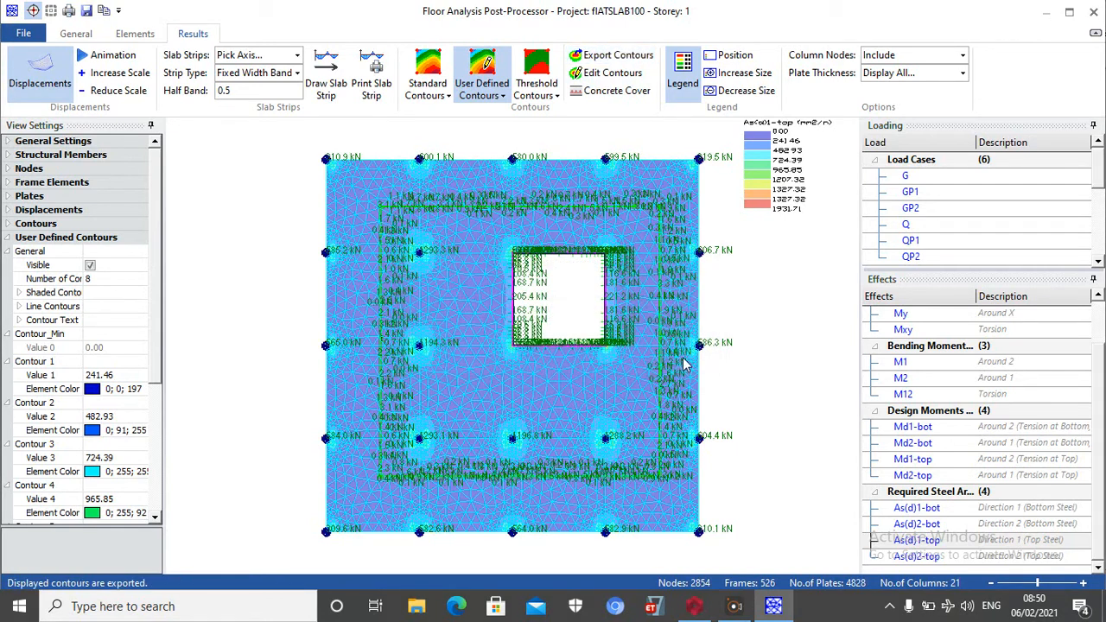
Display the contours for the Direction 2 top required steel, As(d)2-top
left_click(903, 555)
left_click(677, 408)
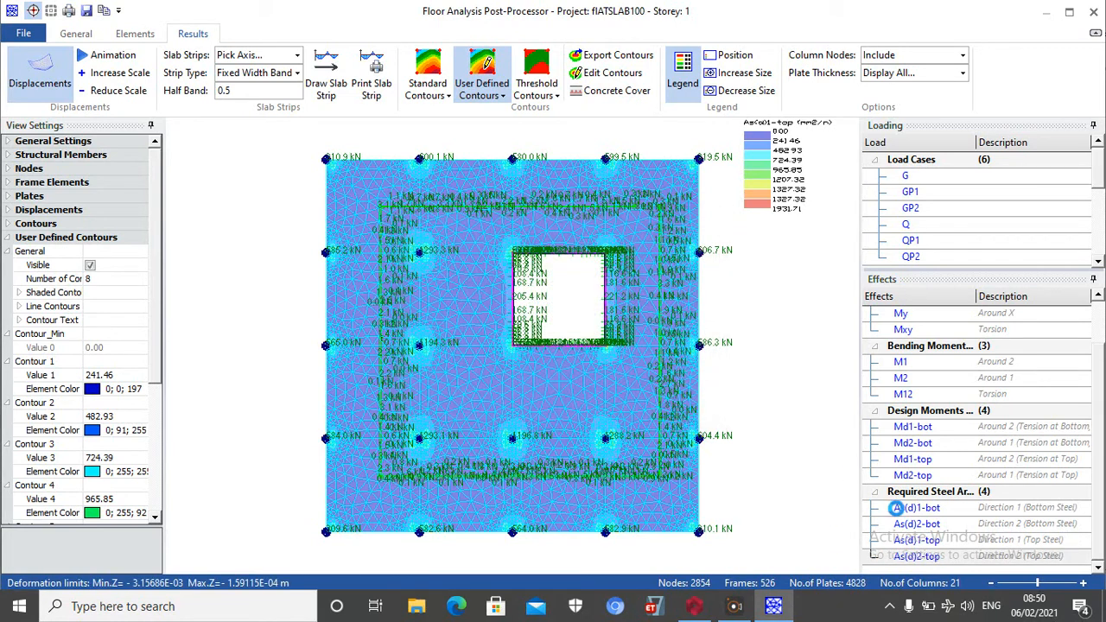
left_click(911, 557)
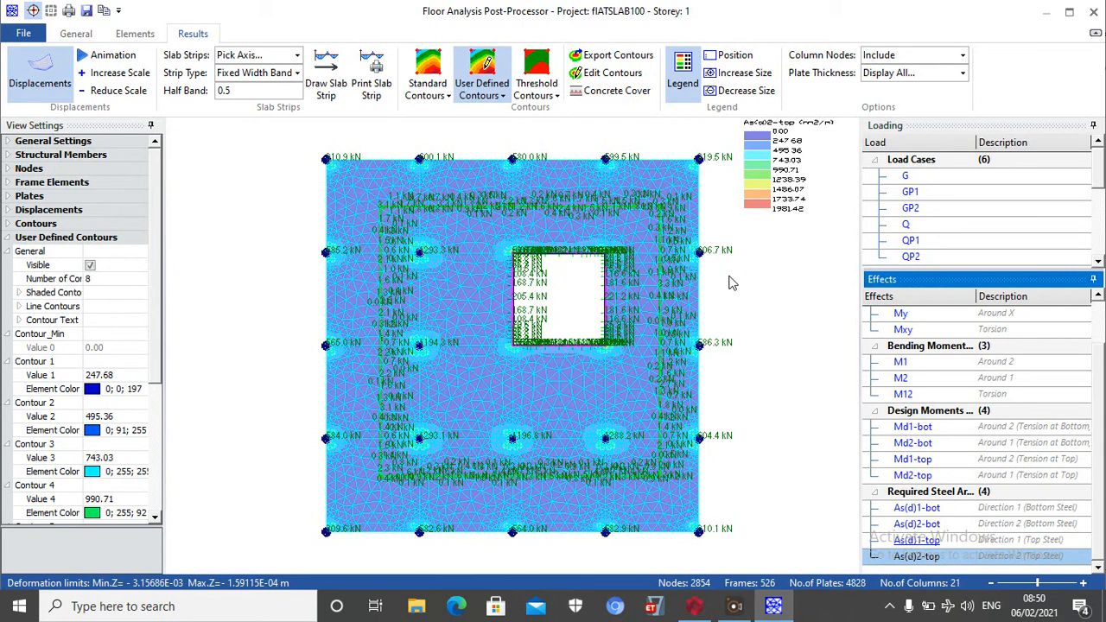
Define Steel Bar 1 as Y13 at 100 spacing for the 1733.74 contour of As(d)2-top
left_click(610, 75)
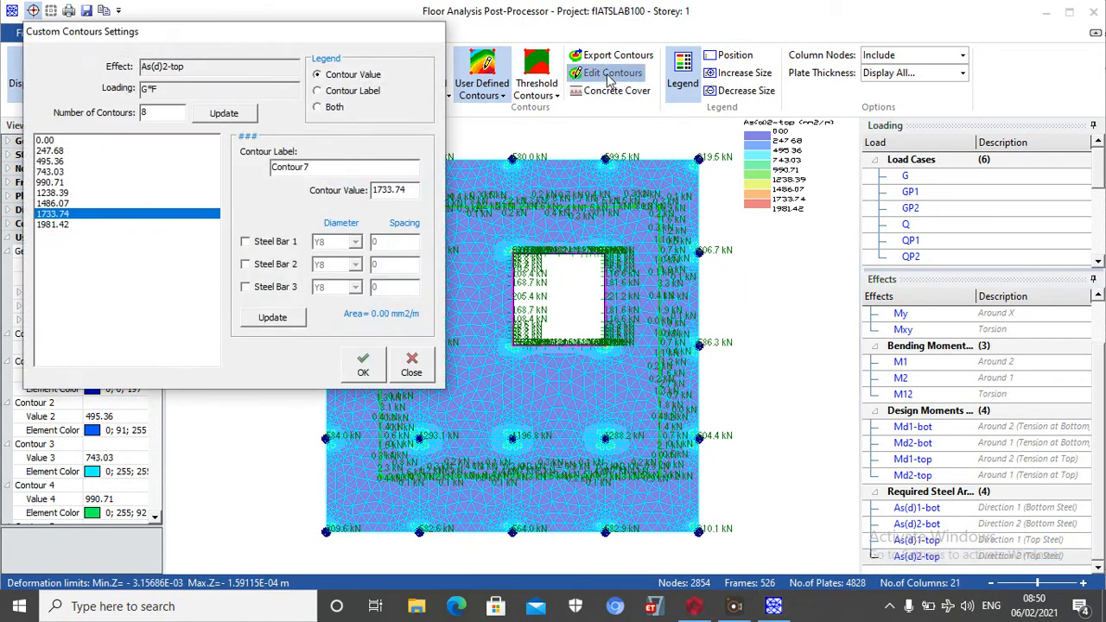
left_click(273, 243)
left_click(354, 245)
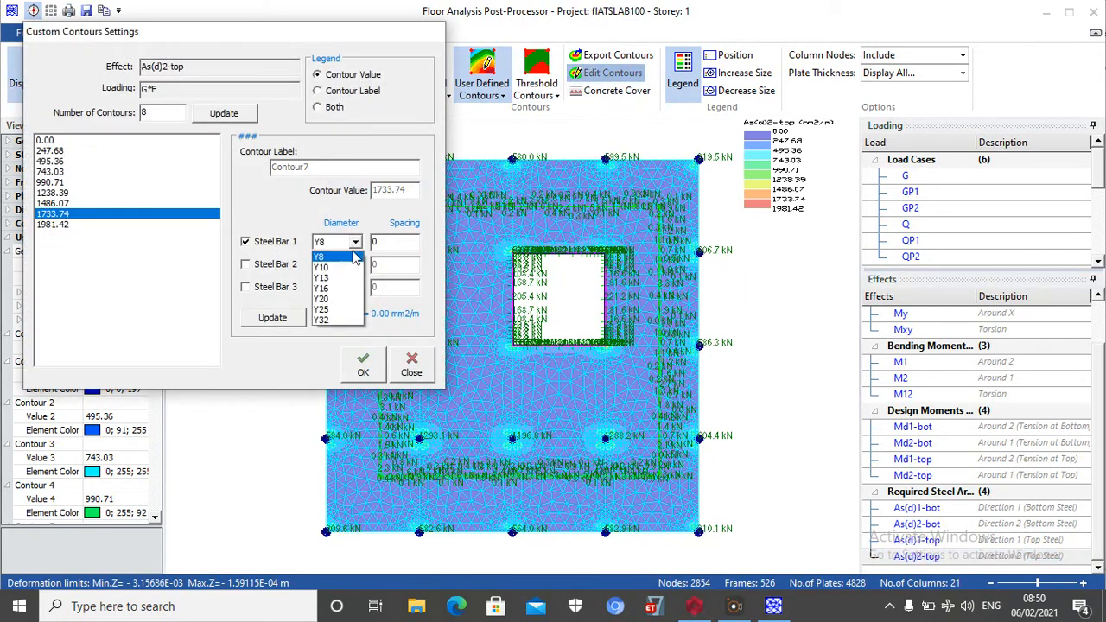
left_click(337, 278)
left_click(394, 244)
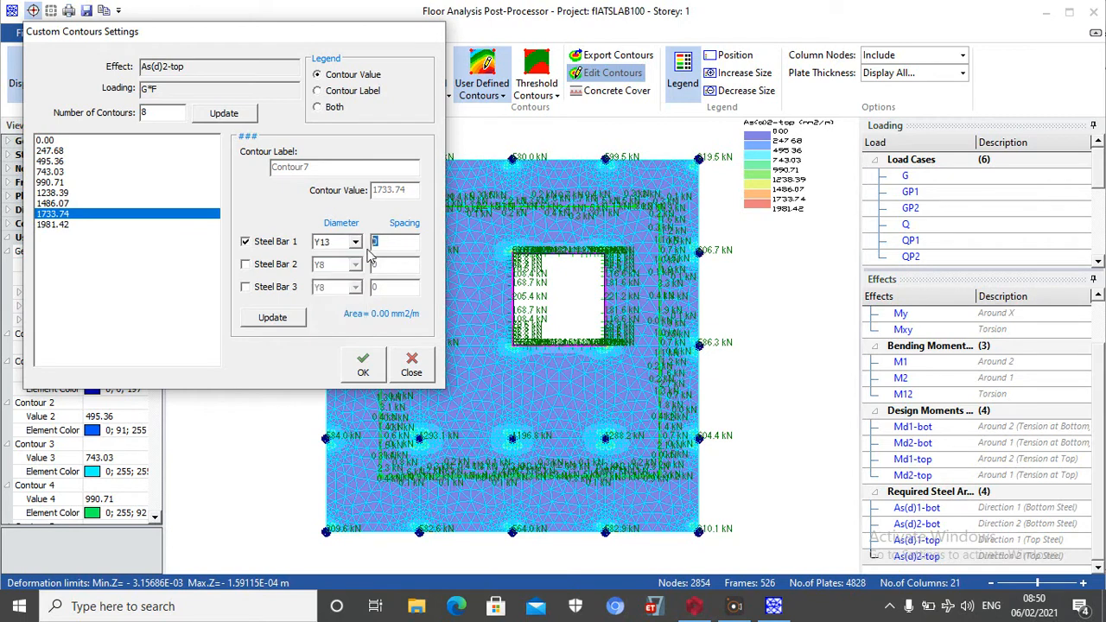
type("100")
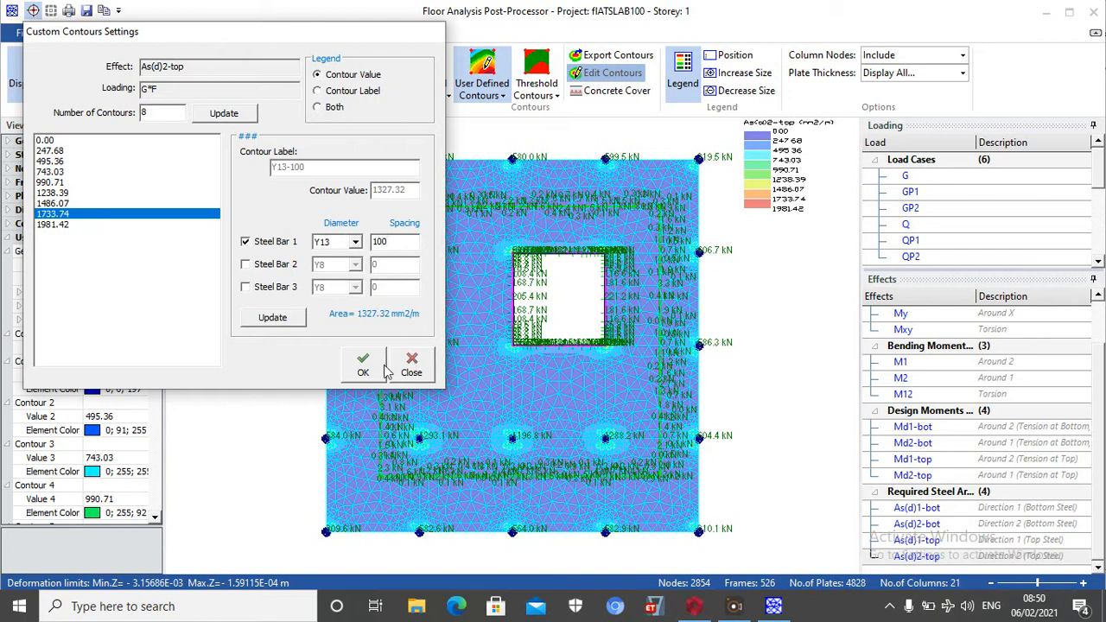
Update the As(d)2-top contour with the bar definition and export the displayed contours
left_click(290, 318)
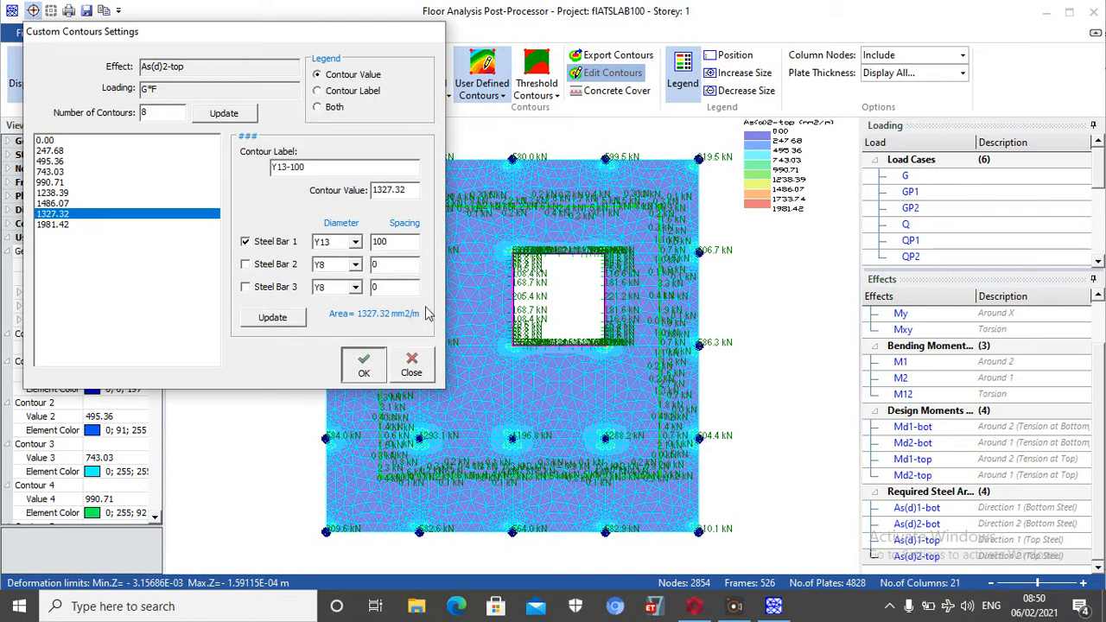
left_click(364, 363)
left_click(611, 54)
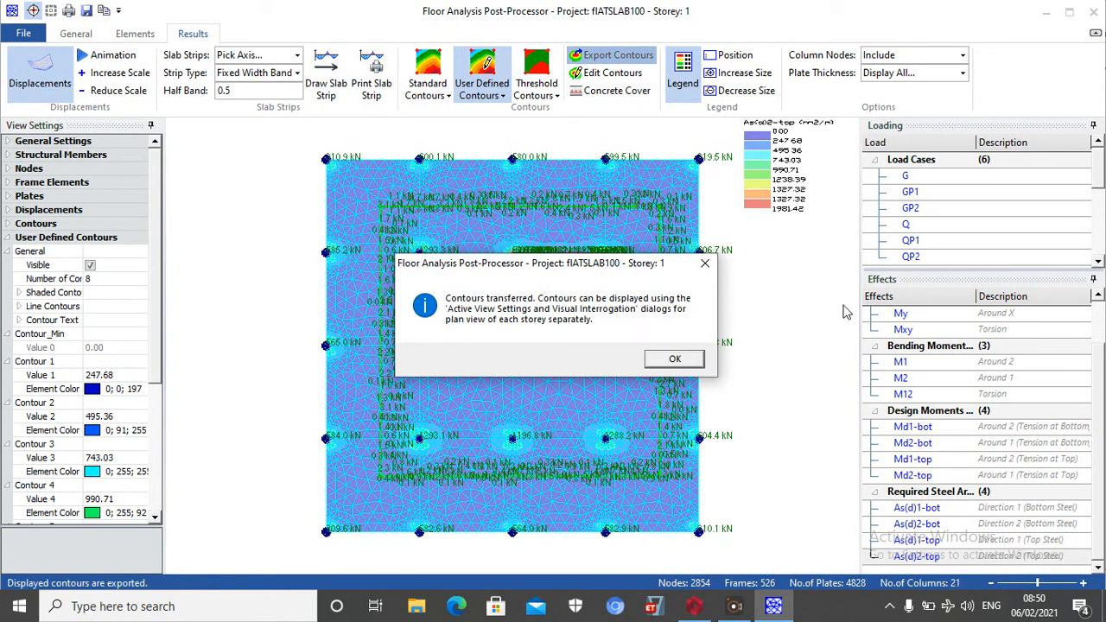
left_click(673, 361)
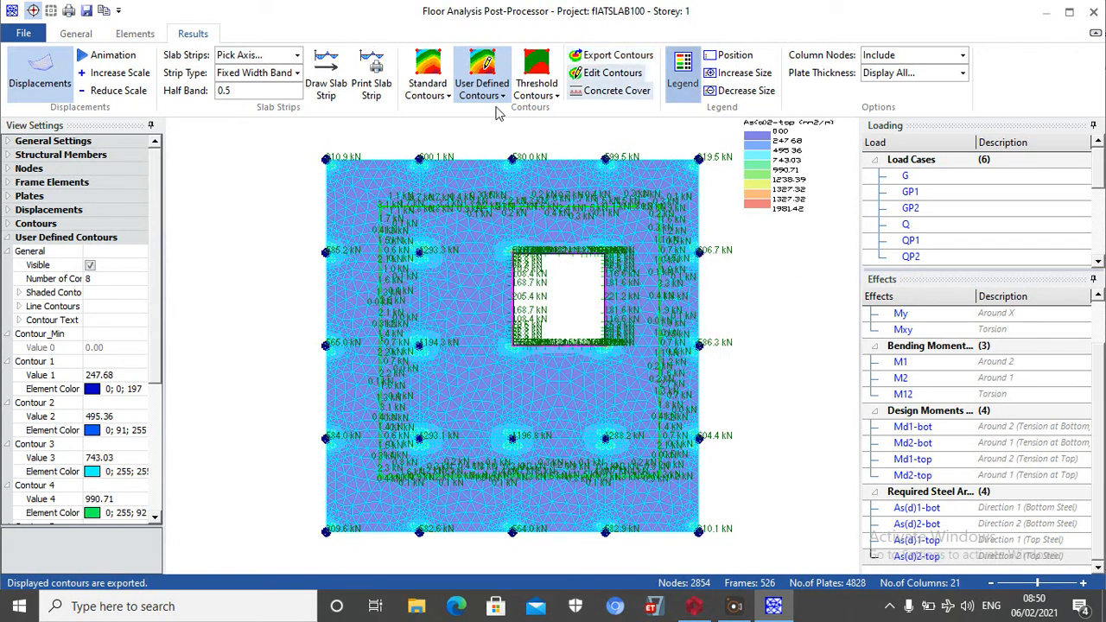
Switch the As(d)2-top display from user-defined contours to threshold contours
left_click(550, 73)
scroll(545, 217, "up", 1)
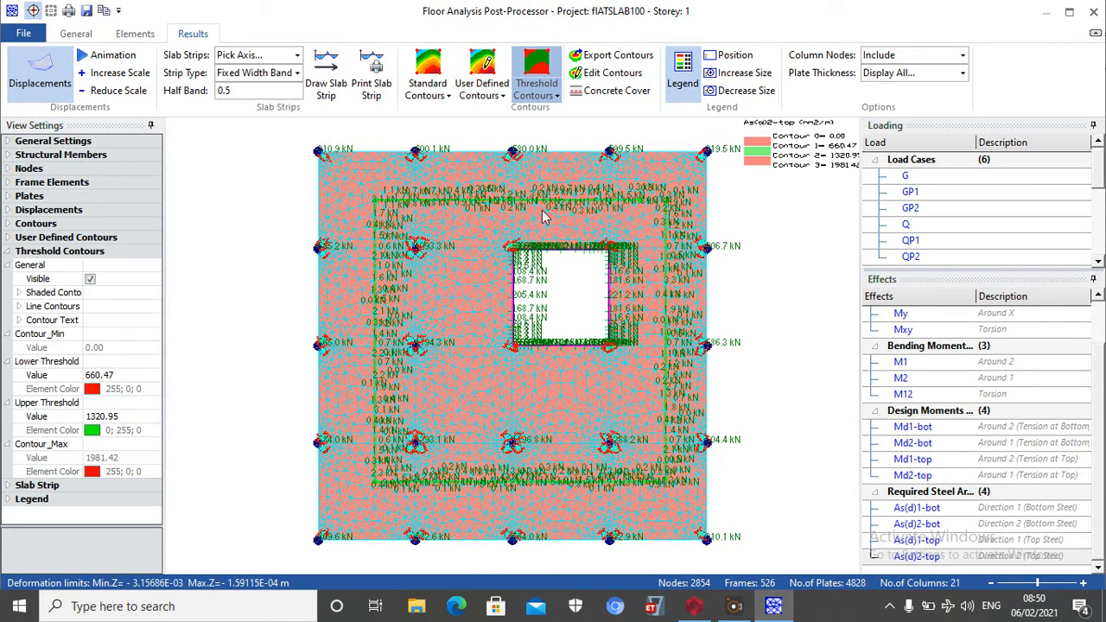
scroll(529, 222, "down", 2)
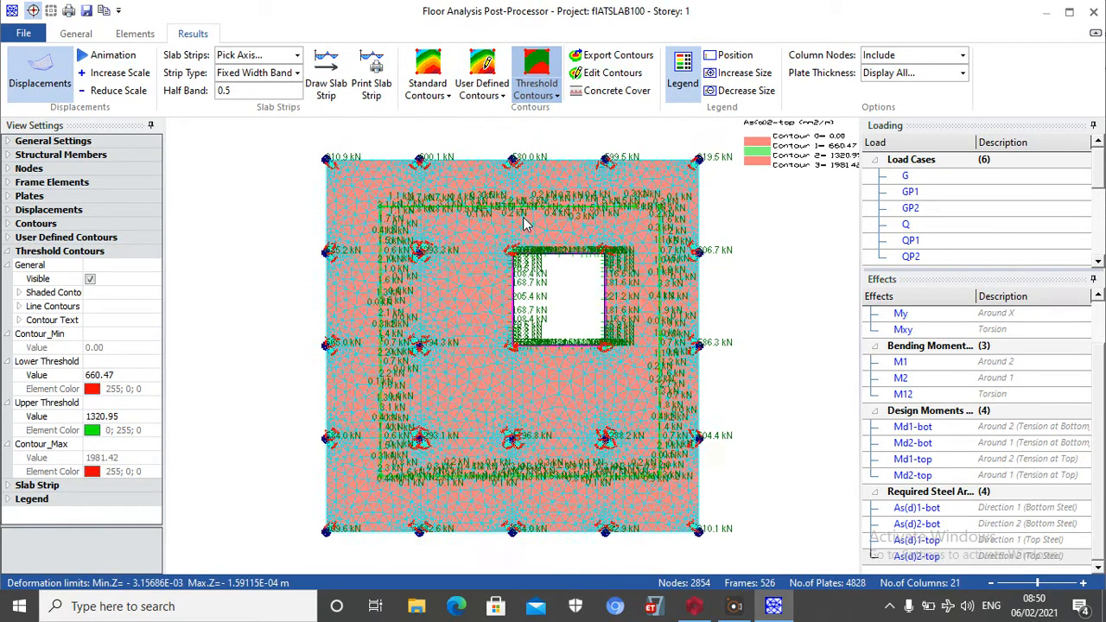
right_click(316, 195)
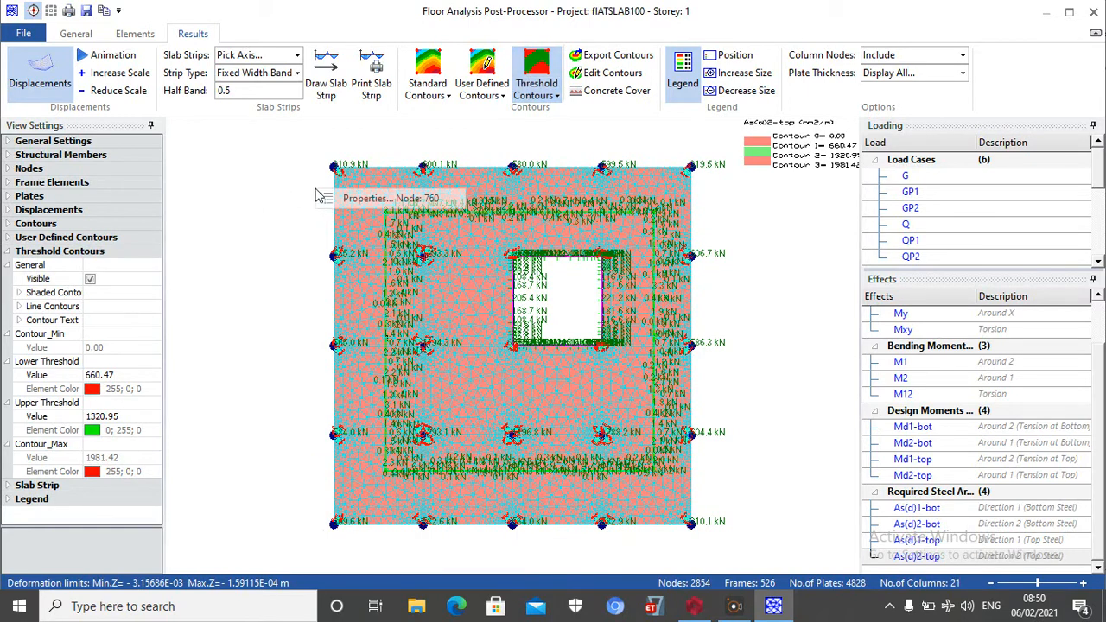
right_click(344, 231)
left_click(344, 232)
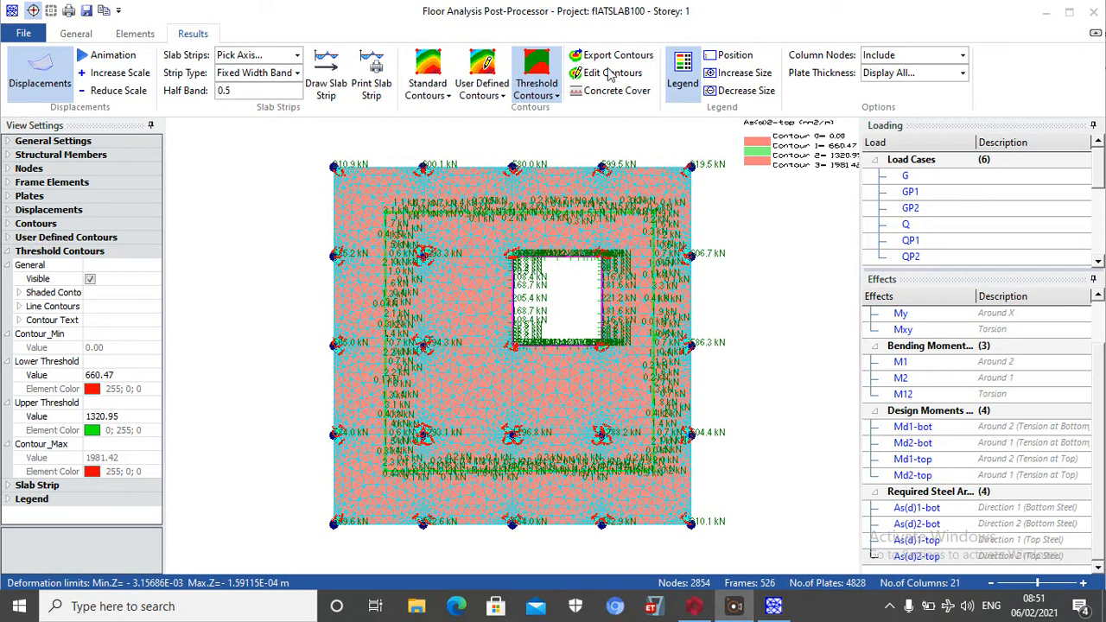
Set the nominal steel for the As(d)2-top threshold to Y13 bars at 100 mm spacing and apply the limits
left_click(609, 74)
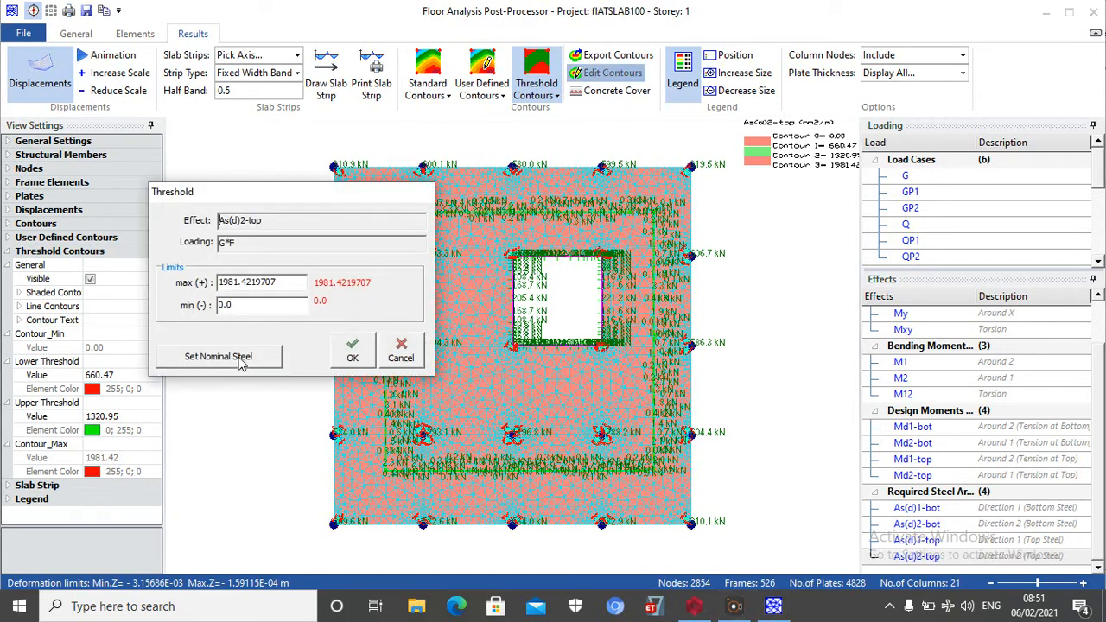
left_click(241, 363)
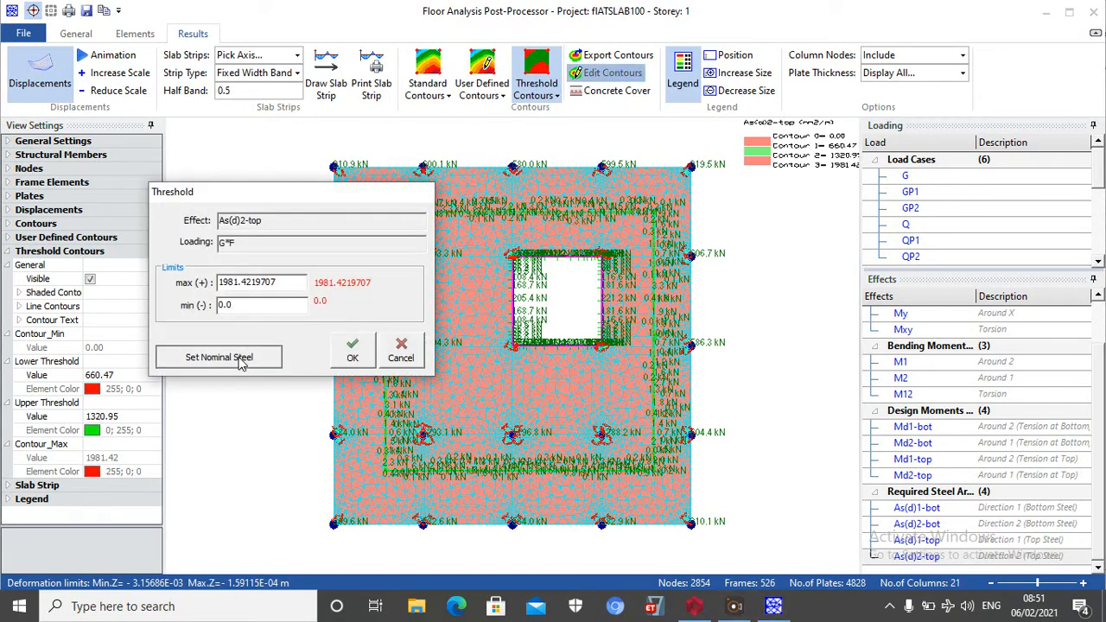
key("Tab")
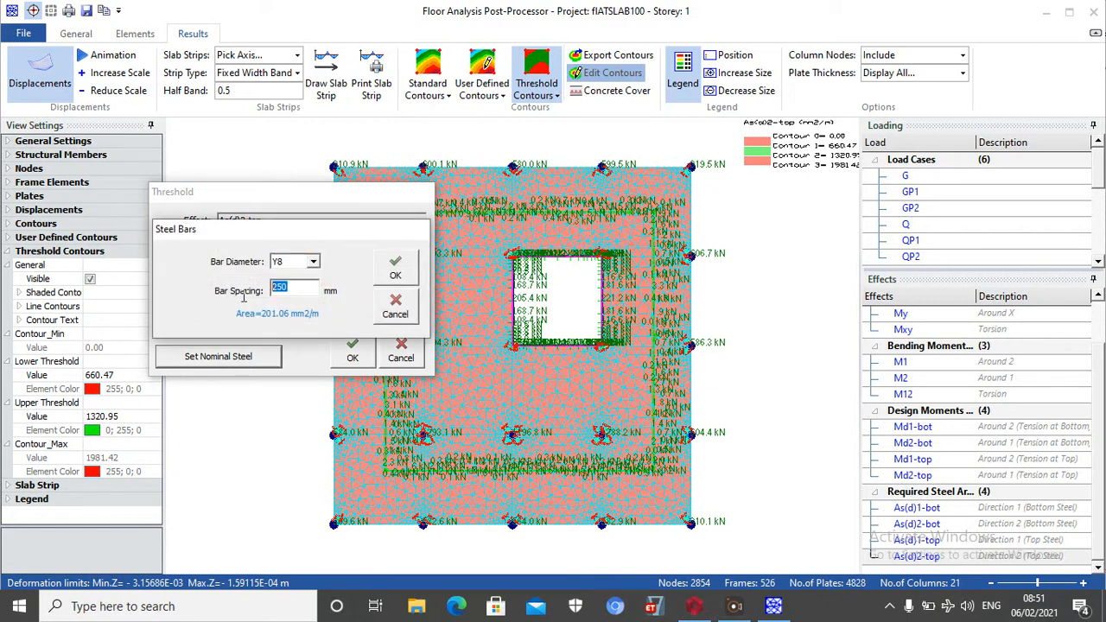
left_click(313, 261)
left_click(285, 299)
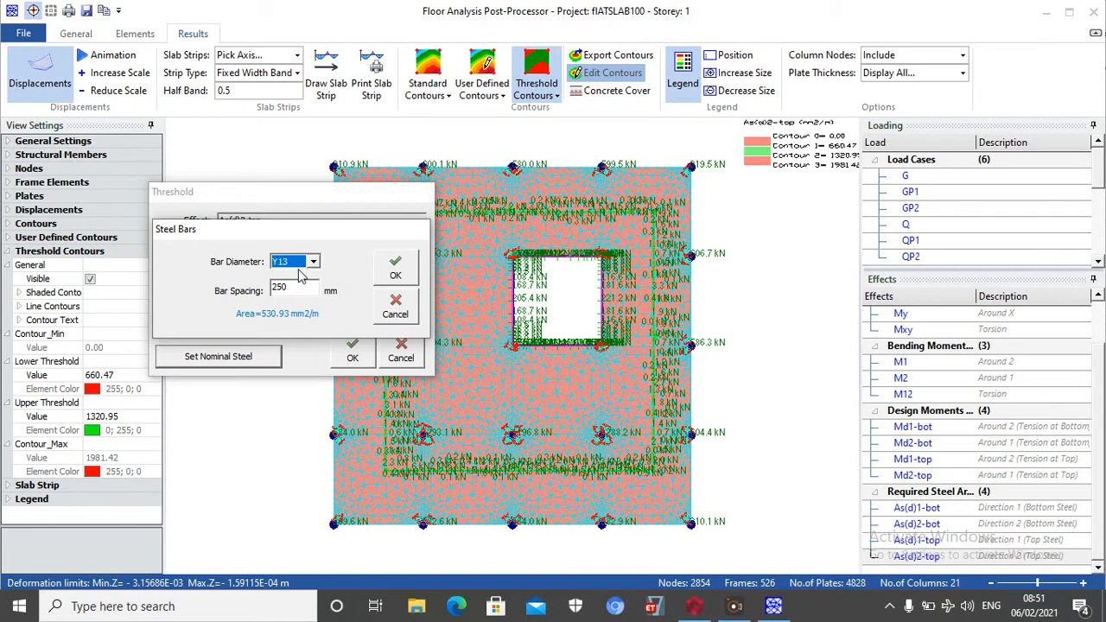
key("Tab")
type("1")
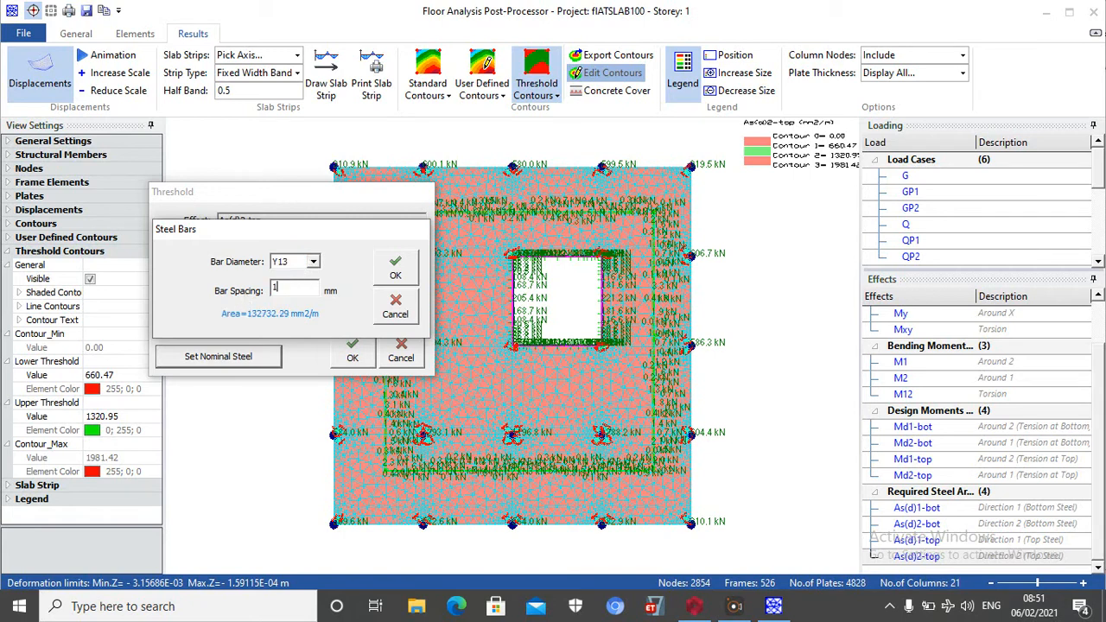
type("00")
left_click(400, 273)
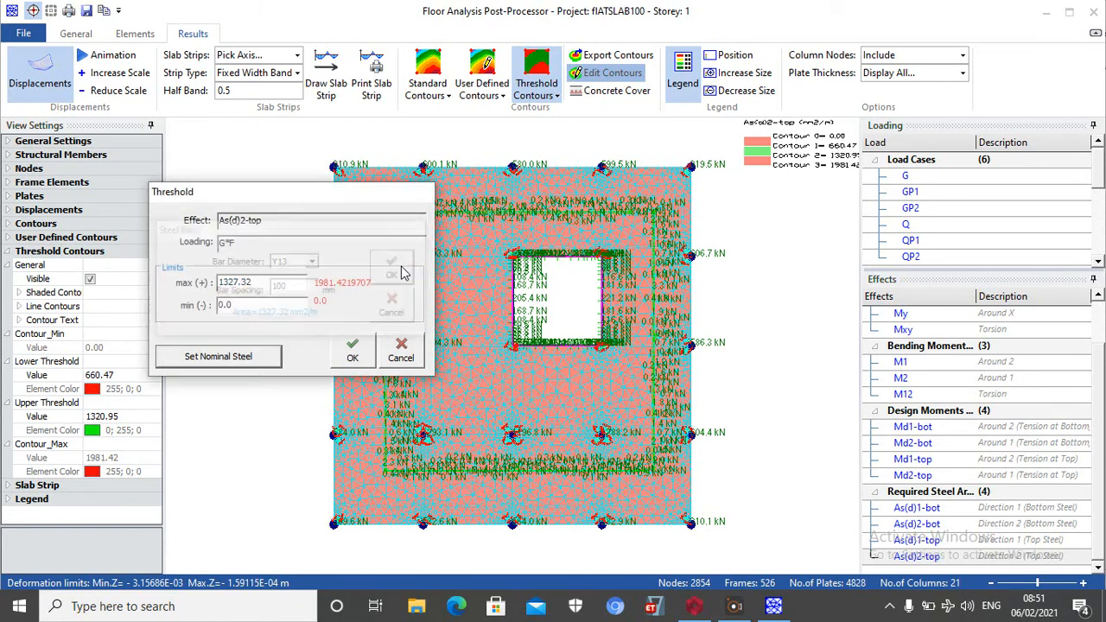
left_click(353, 350)
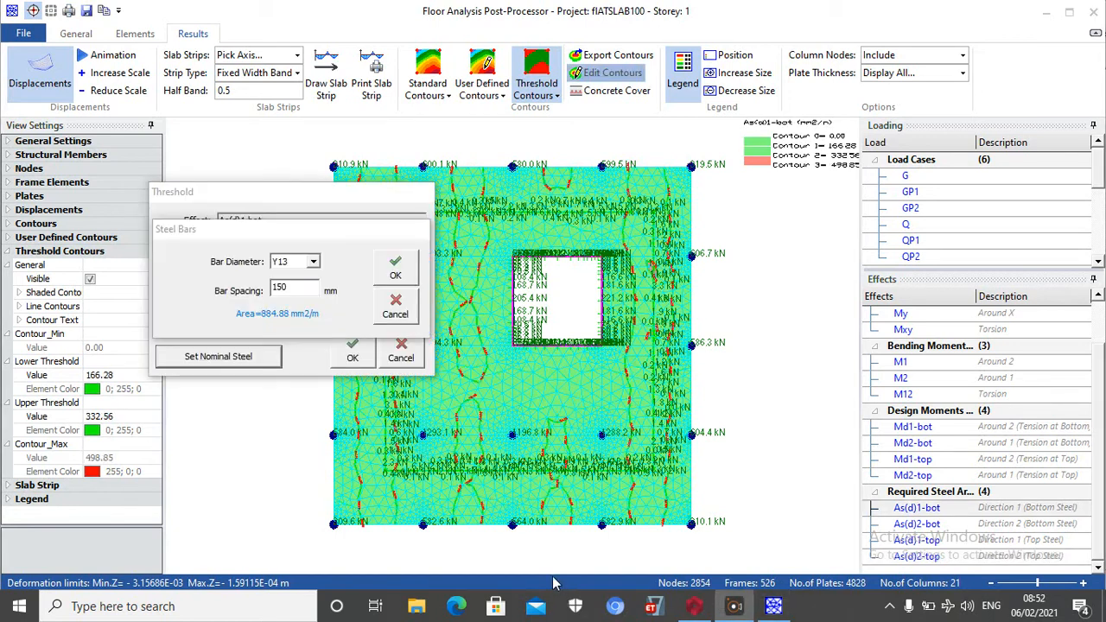
Apply Y13 bars at 150 mm spacing as the nominal steel threshold for As(d)1-bot
left_click(395, 269)
left_click(352, 355)
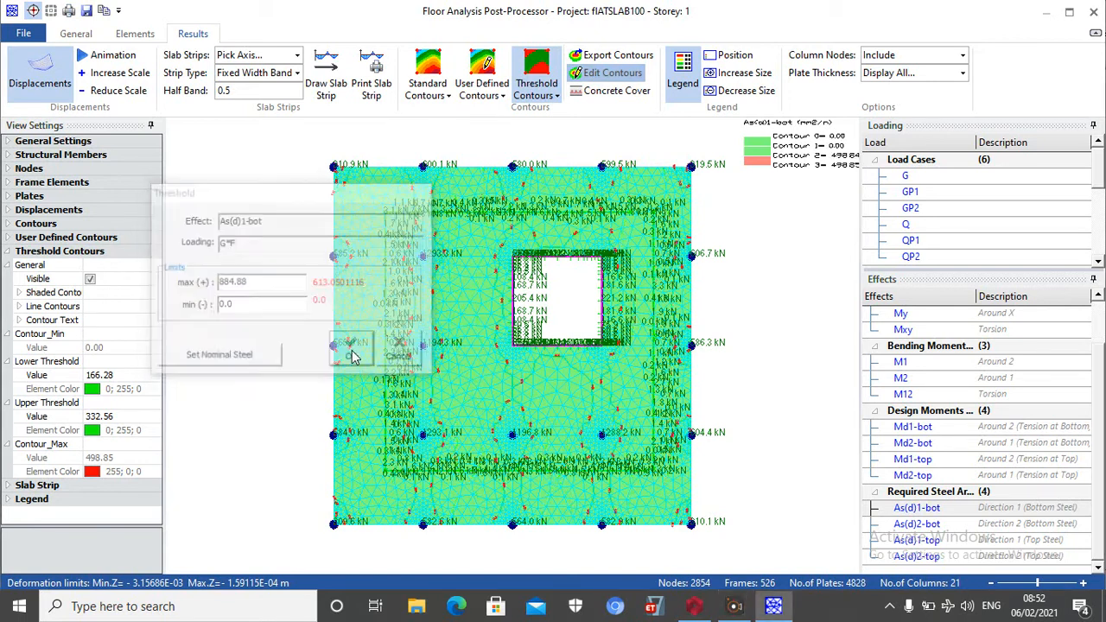
Display As(d)2-bot and set its threshold nominal steel to Y13 bars at 150 mm spacing
left_click(901, 524)
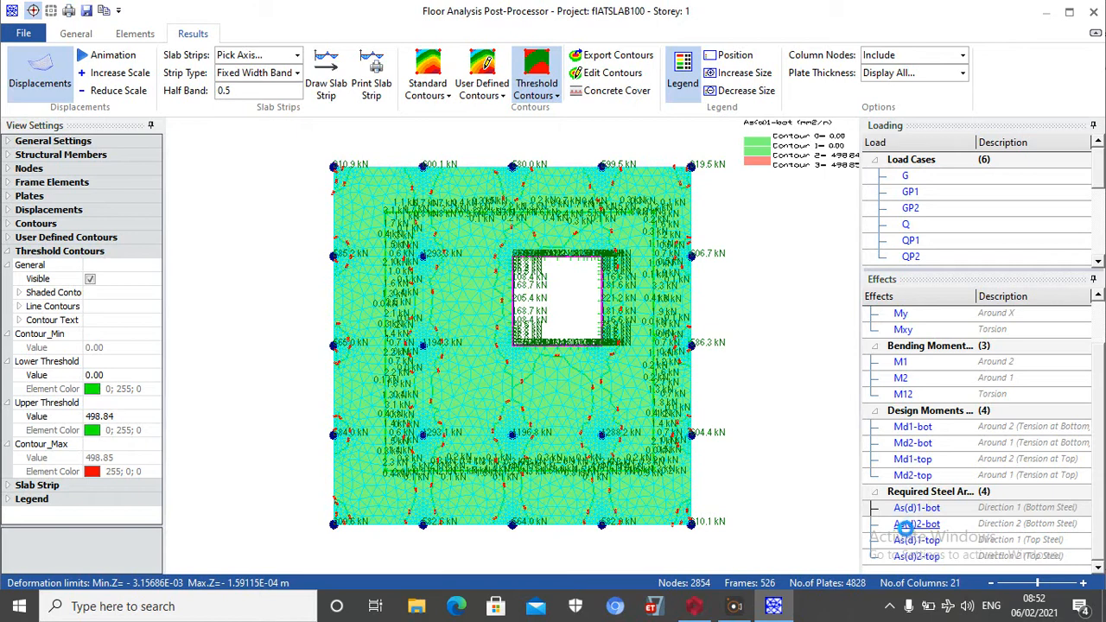
left_click(605, 72)
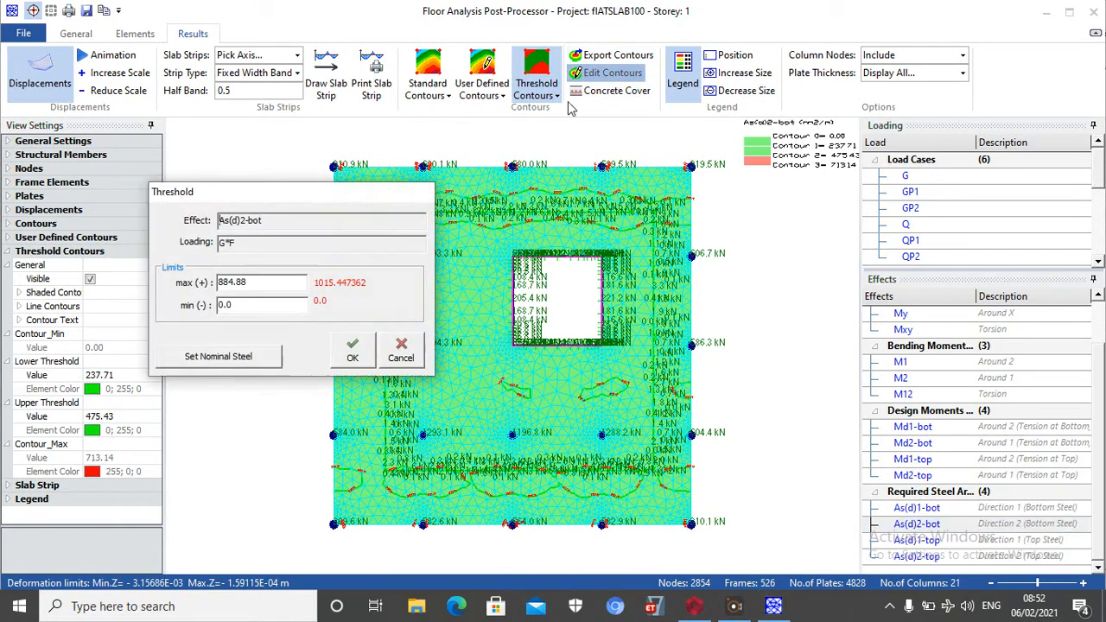
left_click(244, 354)
key("Tab")
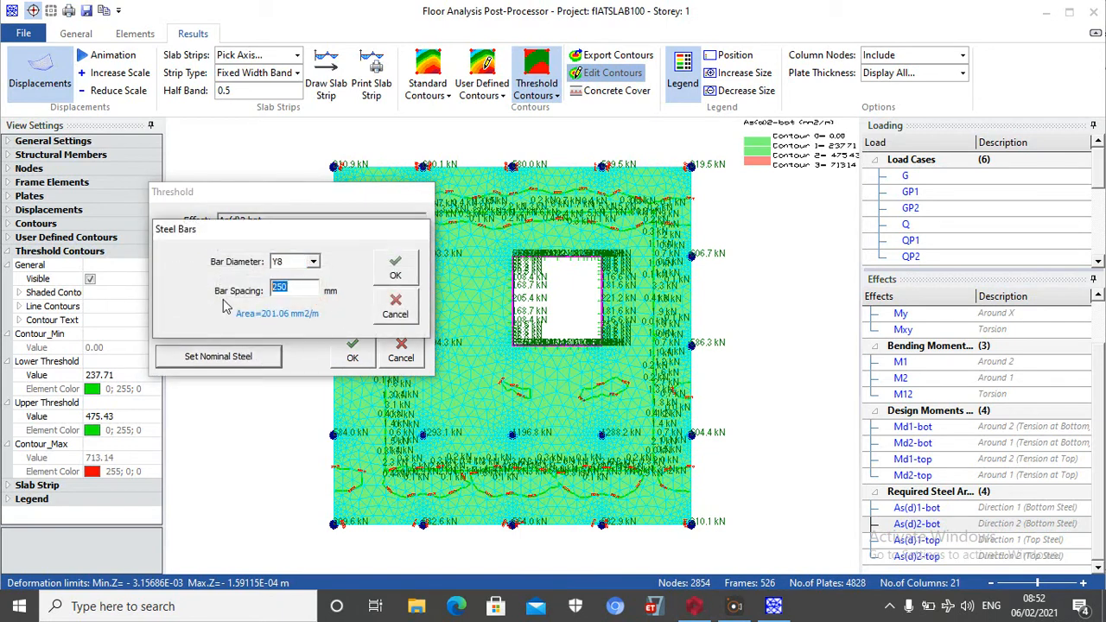
type("150")
left_click(314, 262)
left_click(285, 301)
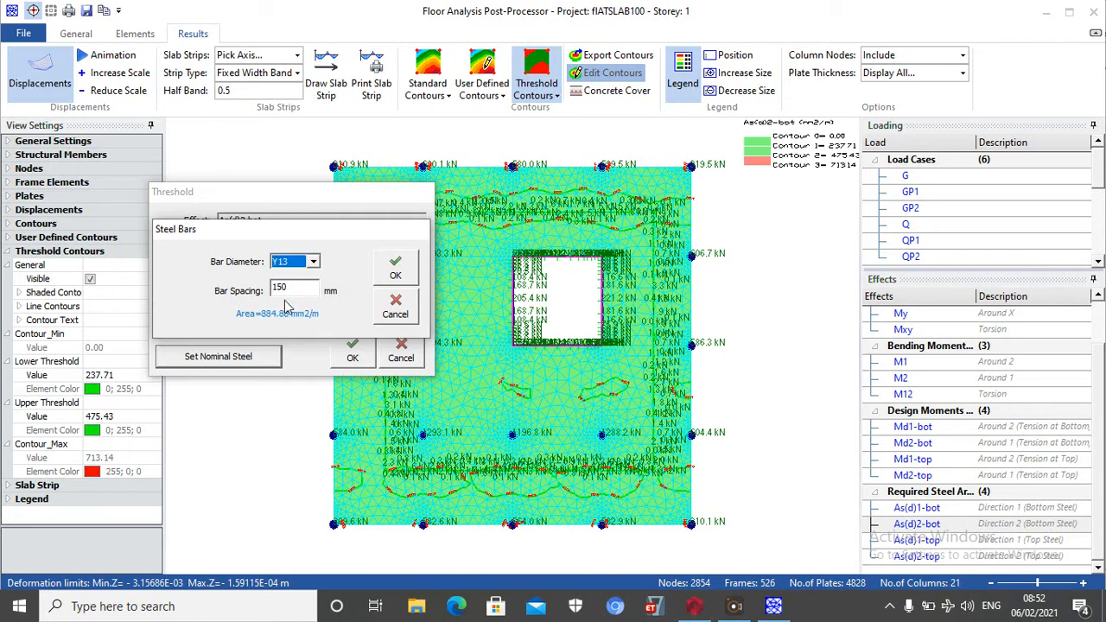
left_click(393, 269)
left_click(356, 350)
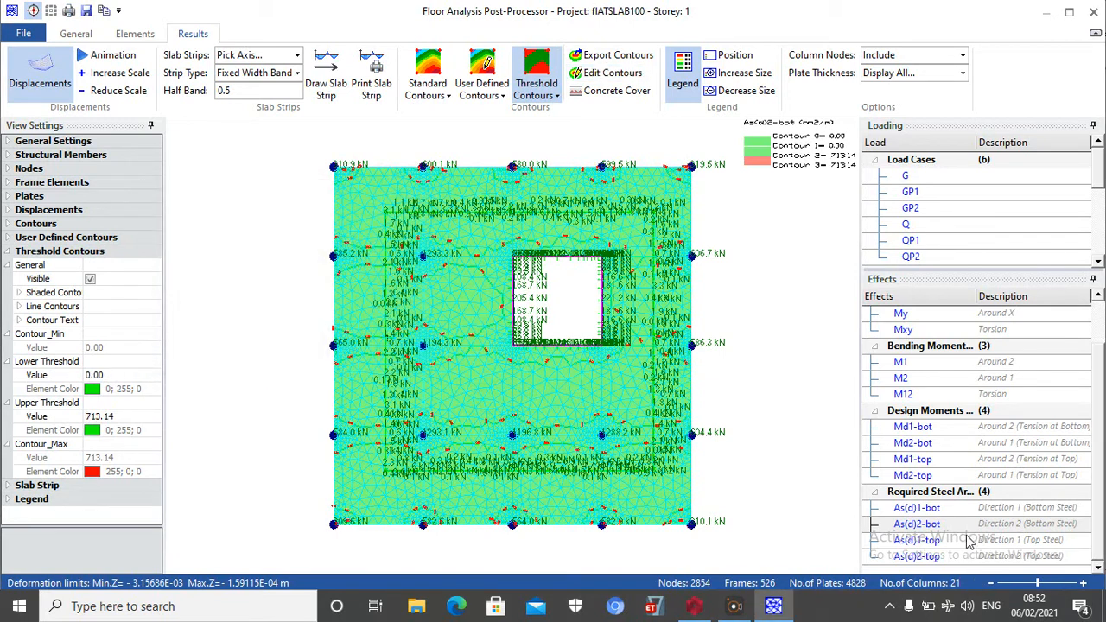
Display As(d)1-top and set its threshold nominal steel to Y13 bars at 150 mm spacing
left_click(923, 540)
left_click(633, 75)
left_click(264, 358)
left_click_drag(289, 288, 264, 297)
type("1050")
left_click(312, 261)
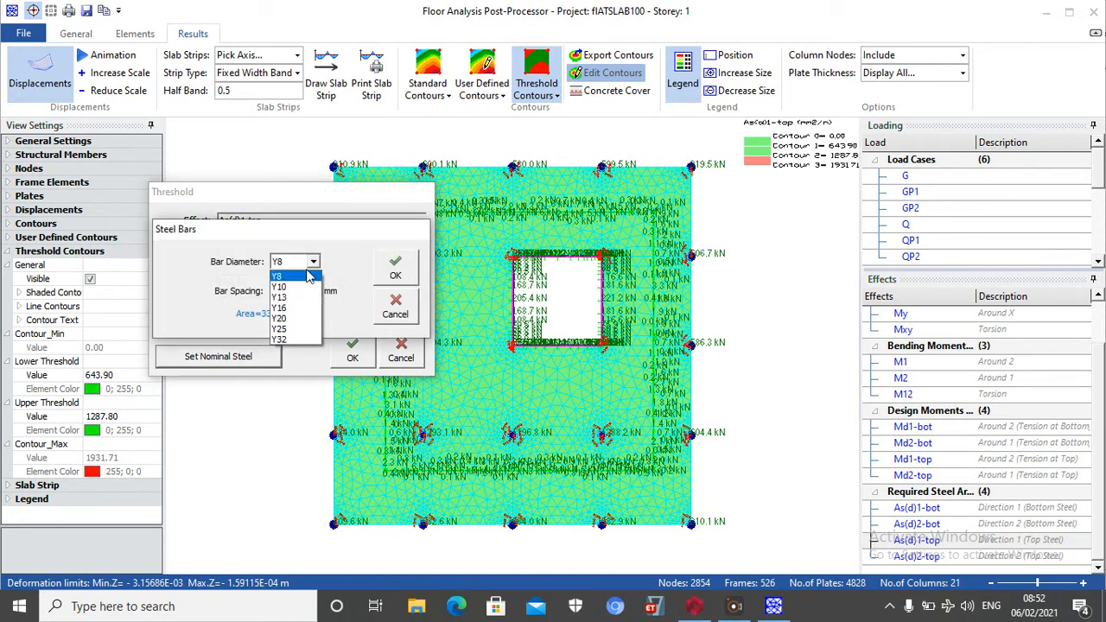
left_click(281, 296)
left_click(395, 268)
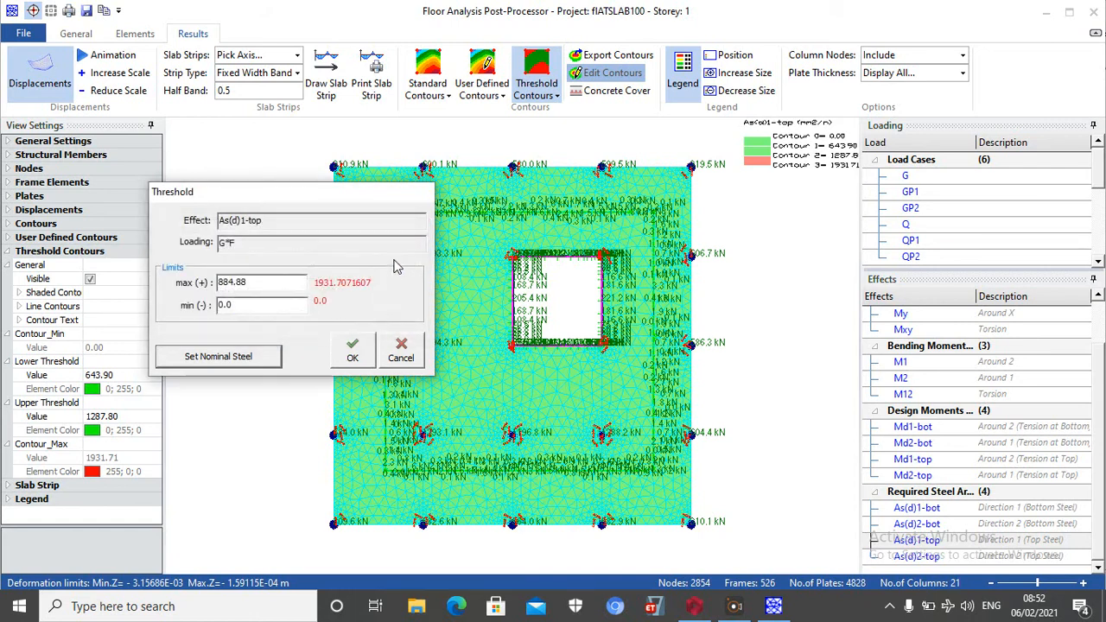
left_click(354, 348)
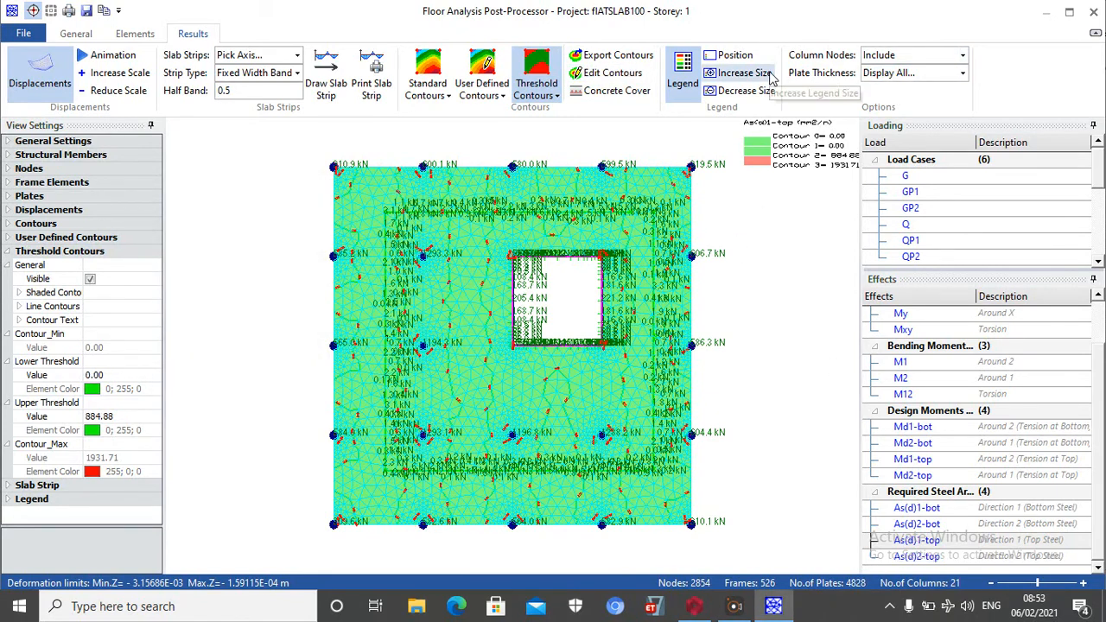
Exit the floor analysis post-processor, transferring slab strip FE results with column and wall results included in strips, and close the floor analysis dialog
left_click(1094, 13)
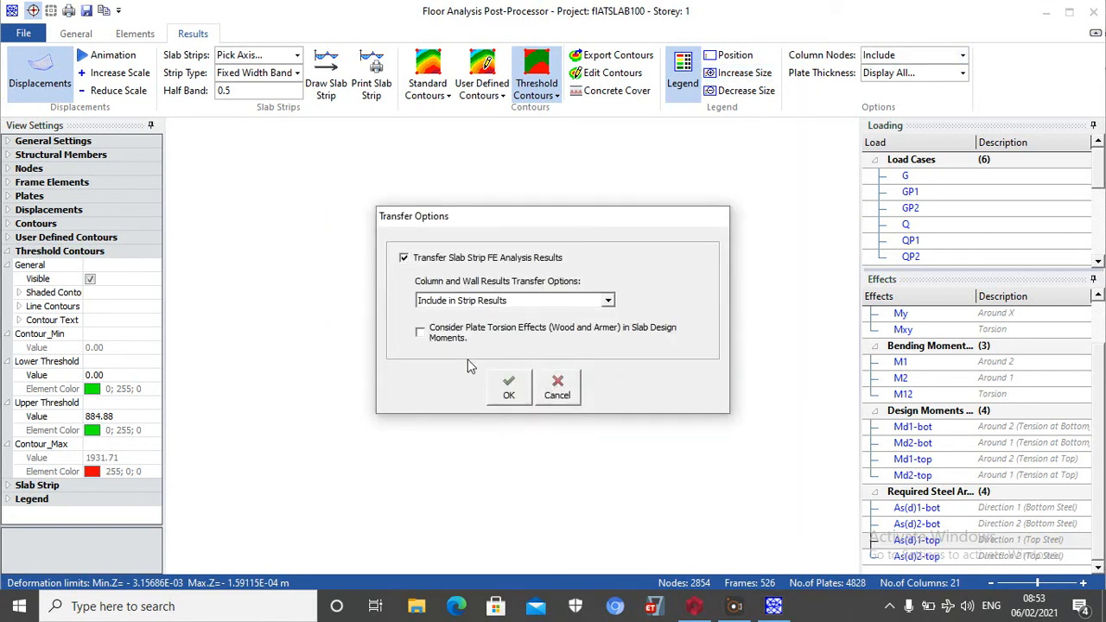
left_click(508, 389)
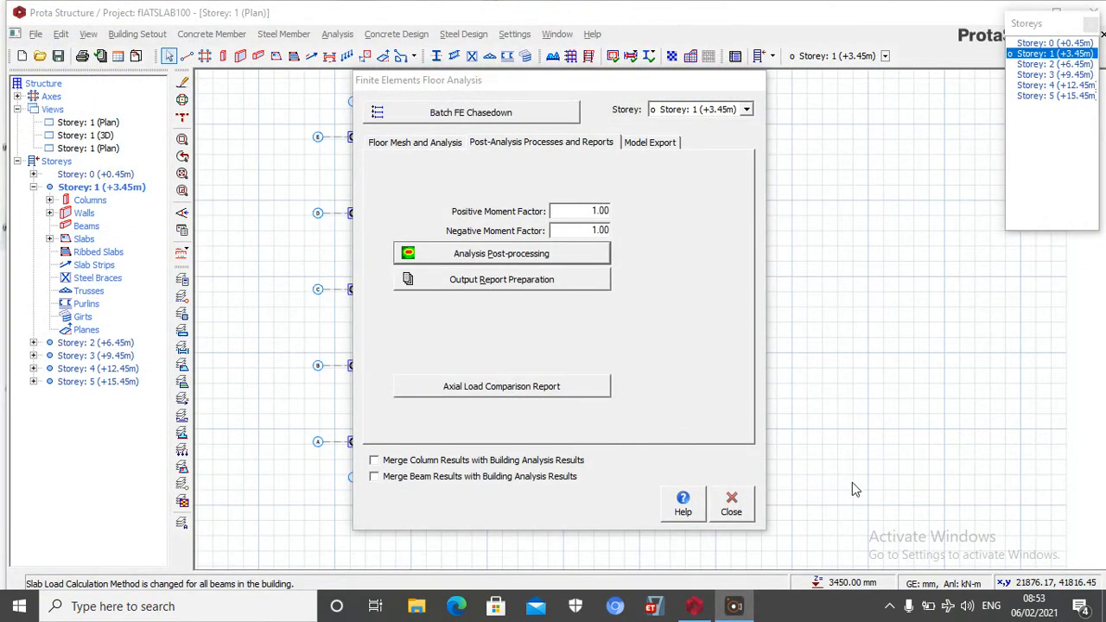
left_click(731, 506)
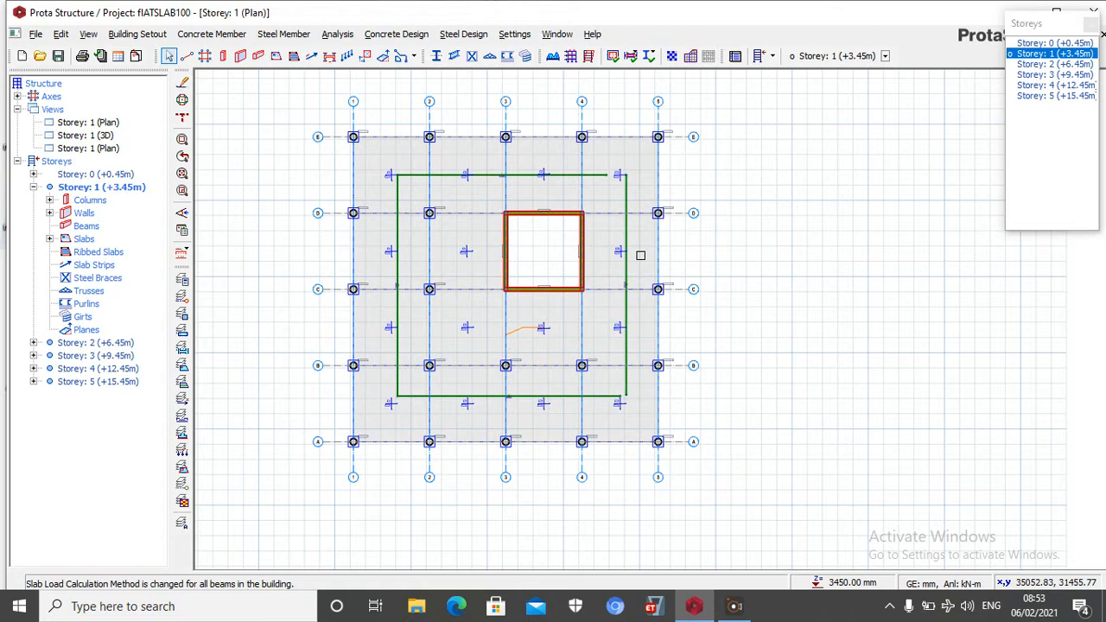
Start a new X-direction slab strip of type FE Strip and check its integral strip options
left_click(311, 56)
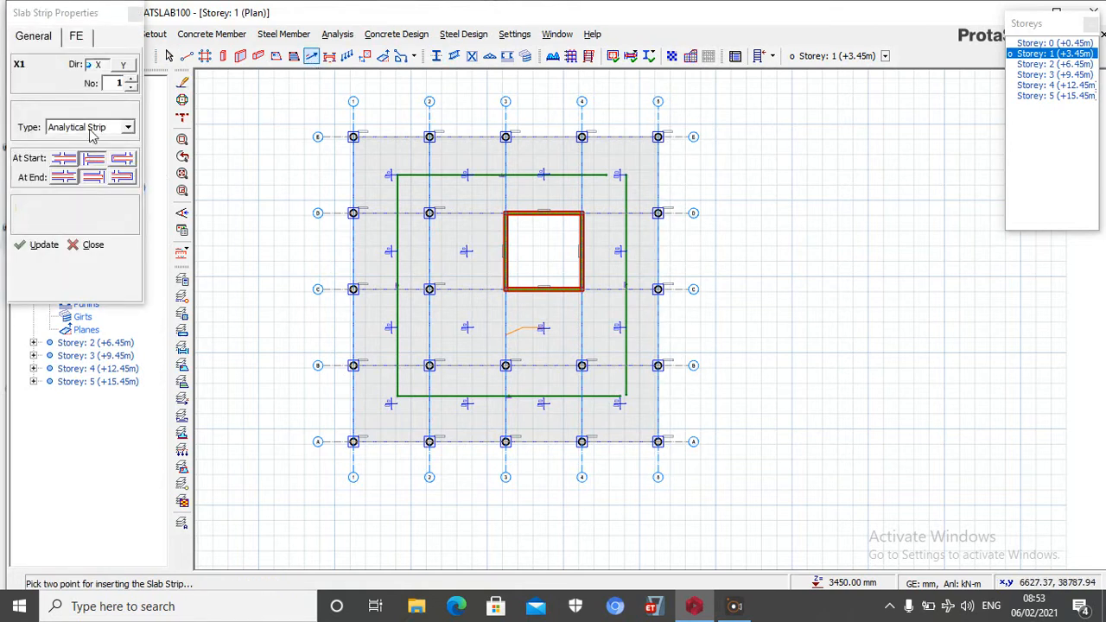
left_click(127, 127)
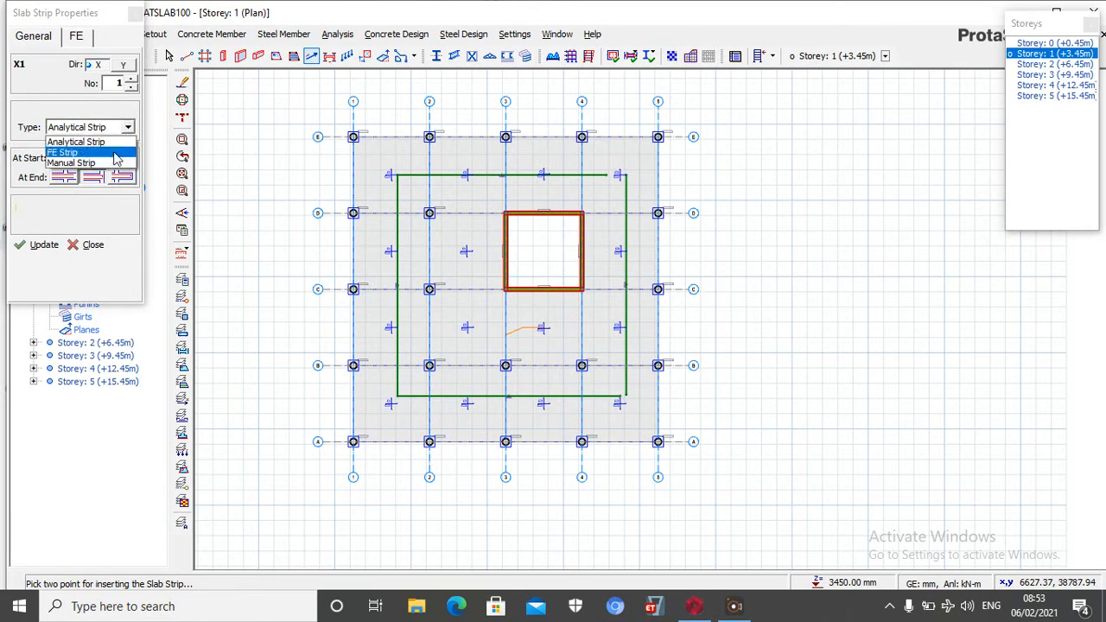
left_click(77, 38)
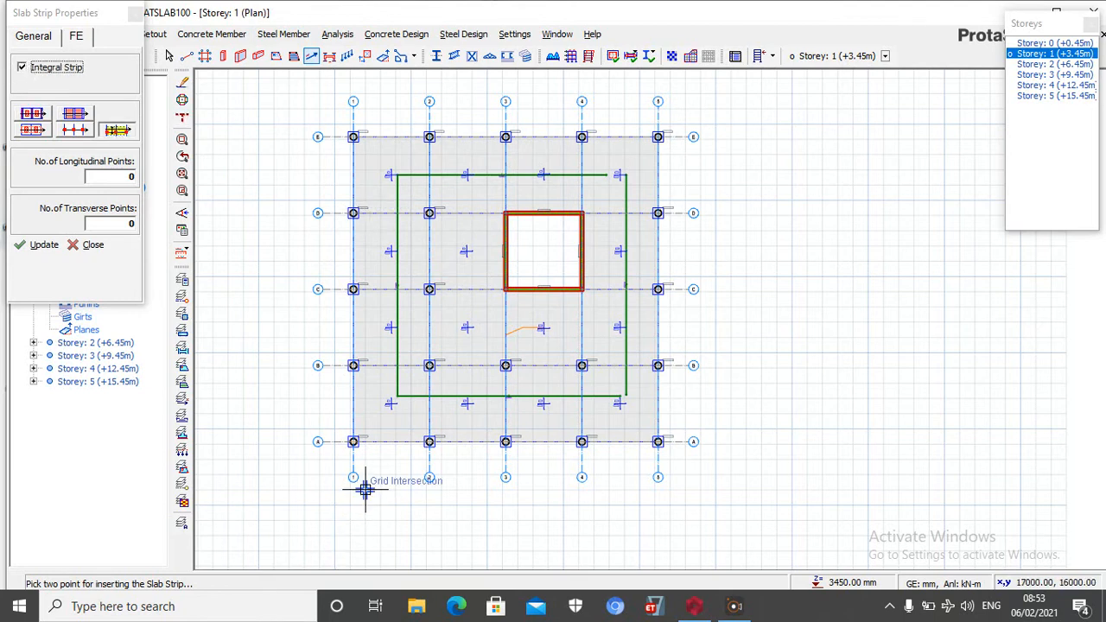
left_click(45, 42)
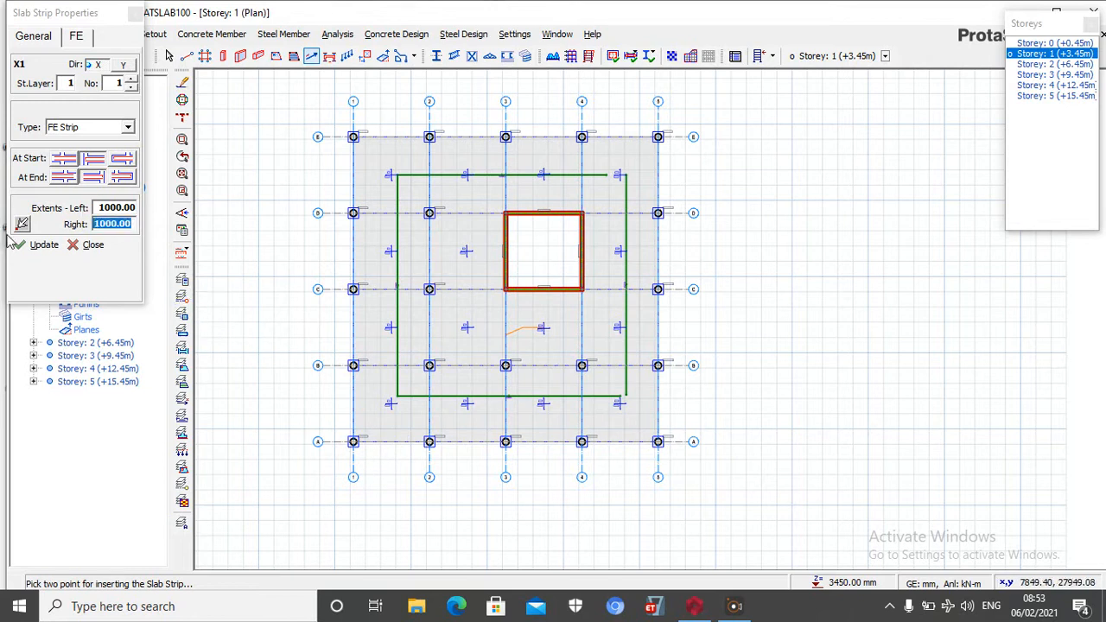
Insert an FE strip along axis A from axis 1 to axis 5 with a right extent of 300 and left extent of 1000
scroll(402, 473, "up", 3)
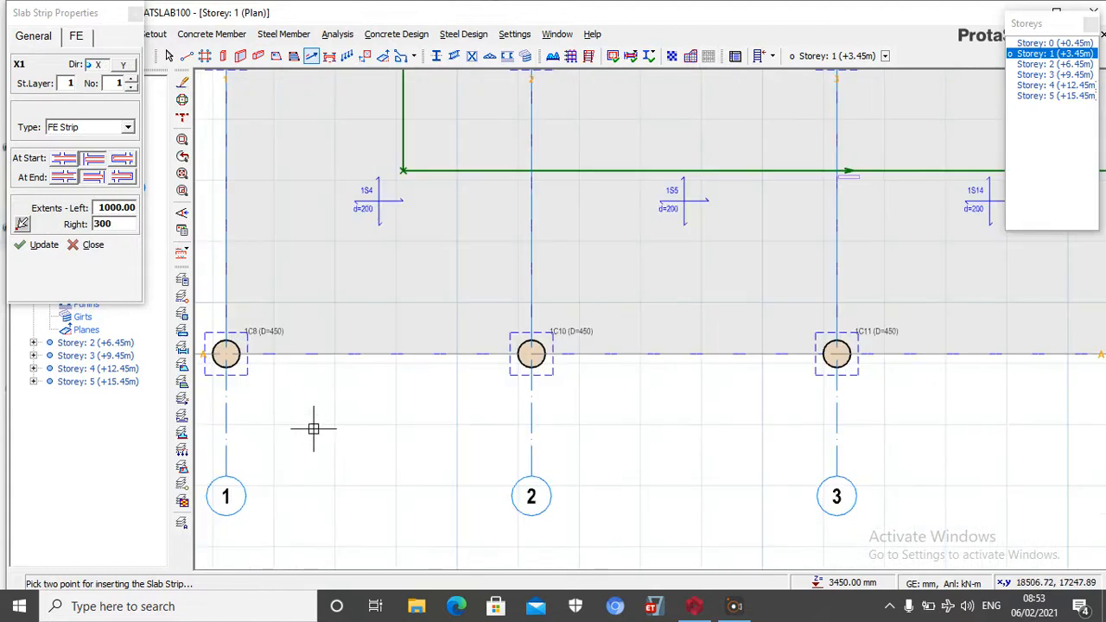
left_click(221, 355)
scroll(227, 350, "down", 3)
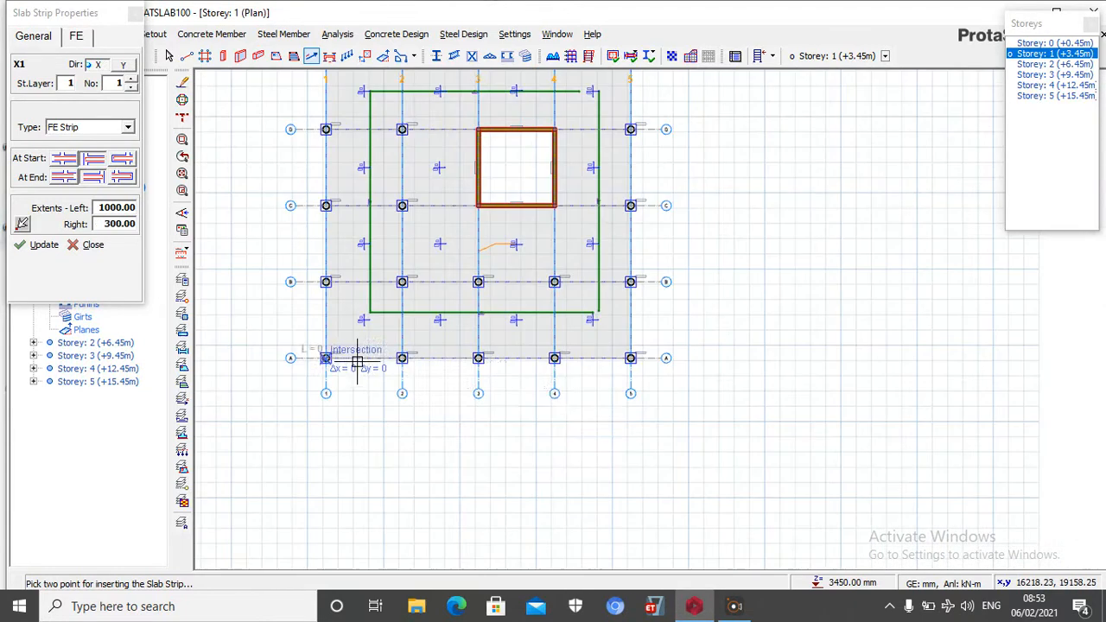
scroll(653, 376, "up", 3)
scroll(652, 376, "up", 3)
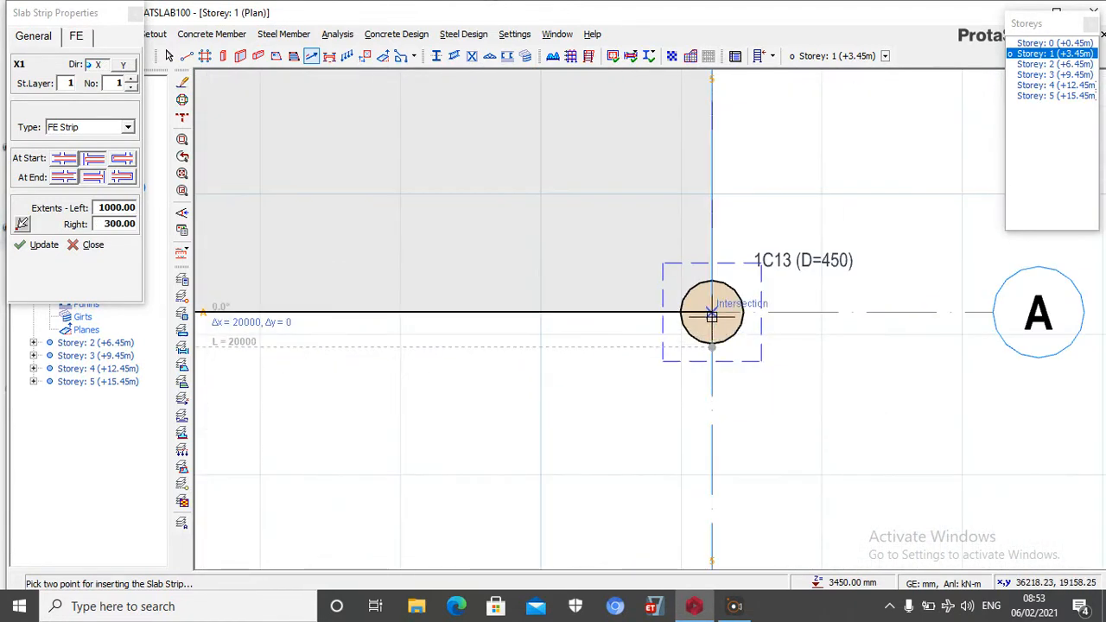
left_click(710, 313)
scroll(711, 307, "down", 3)
scroll(716, 311, "down", 4)
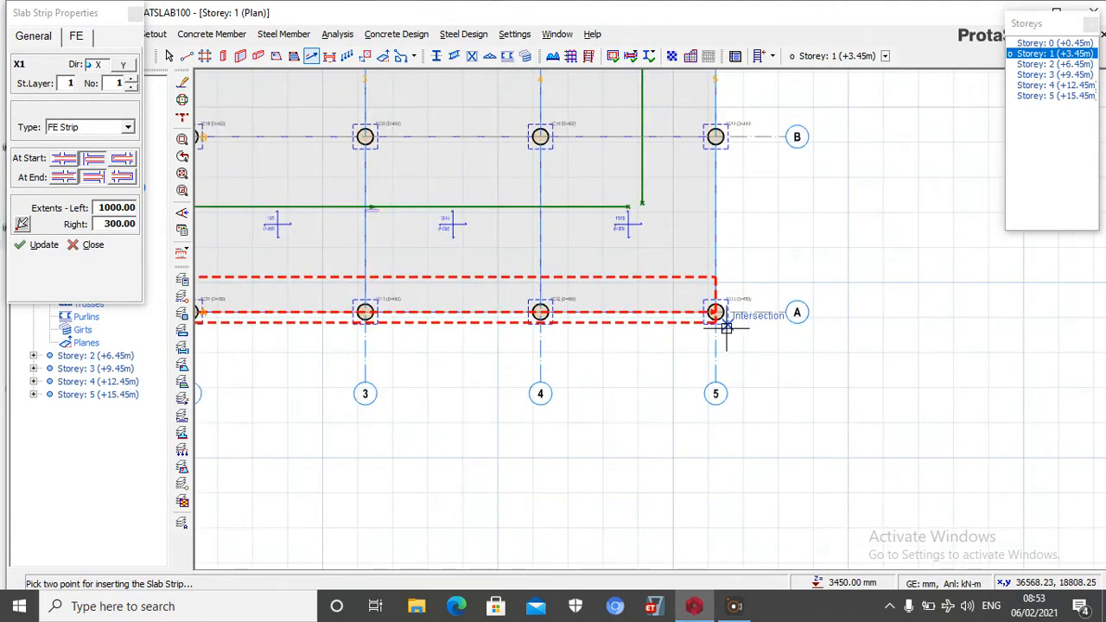
scroll(721, 378, "down", 1)
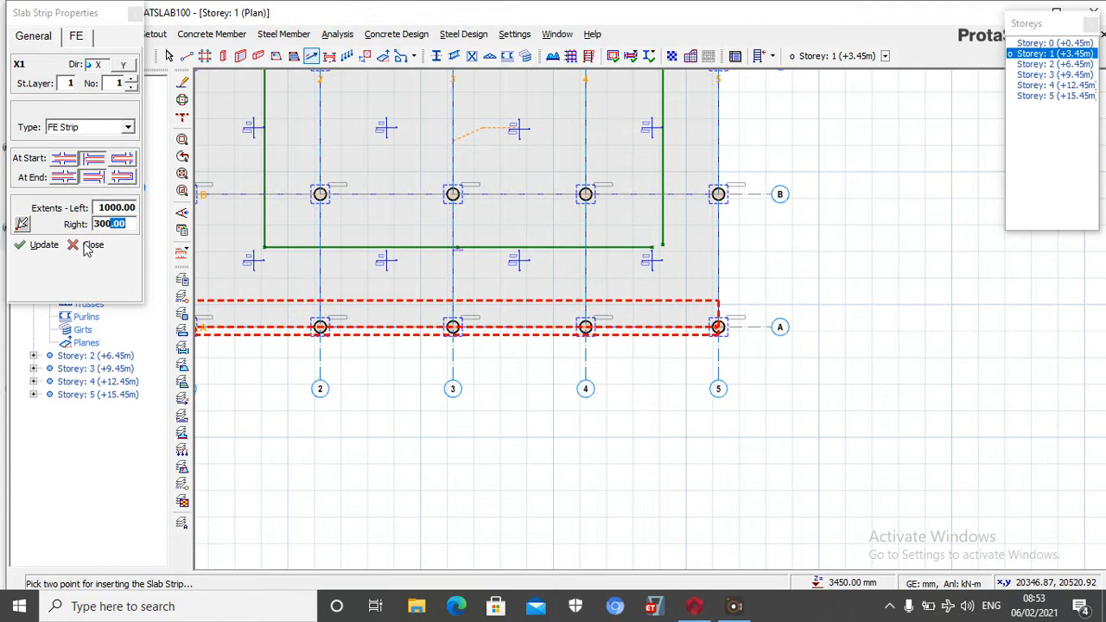
Set the strip's right extent to 1000 and insert an FE strip along axis B from axis 1 to axis 5
left_click(40, 246)
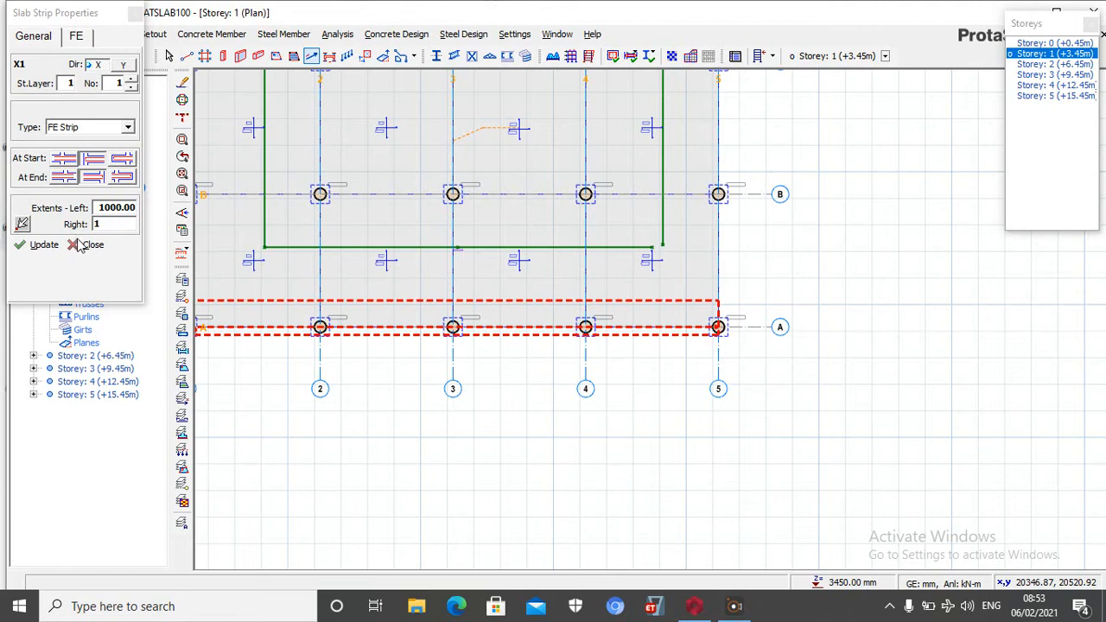
scroll(662, 264, "down", 3)
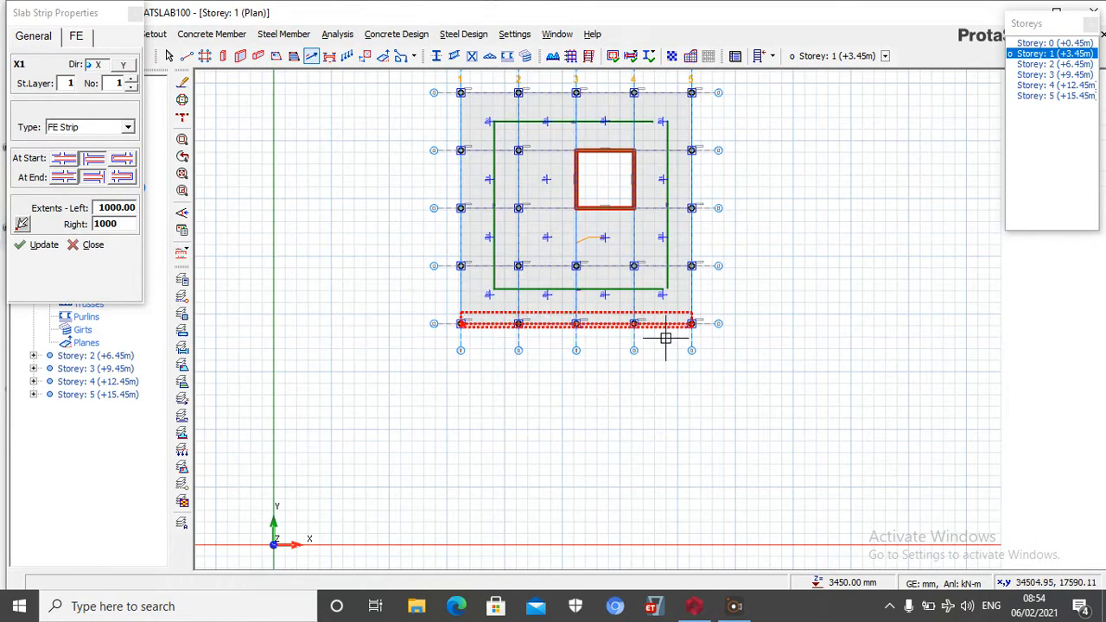
scroll(459, 250, "up", 2)
scroll(460, 235, "up", 2)
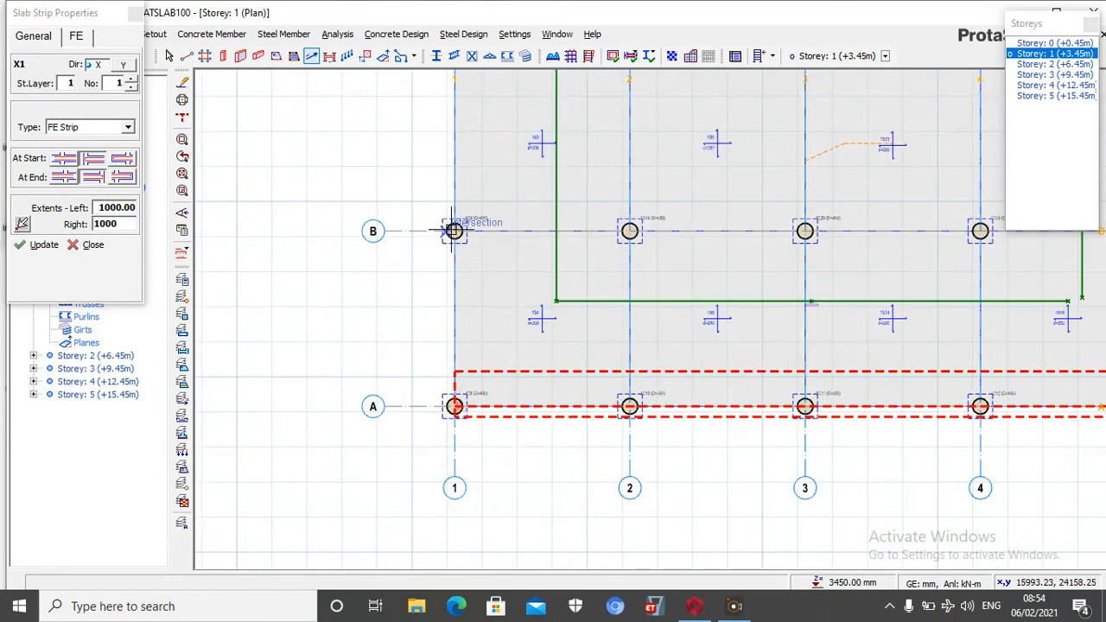
left_click(425, 240)
scroll(362, 273, "down", 3)
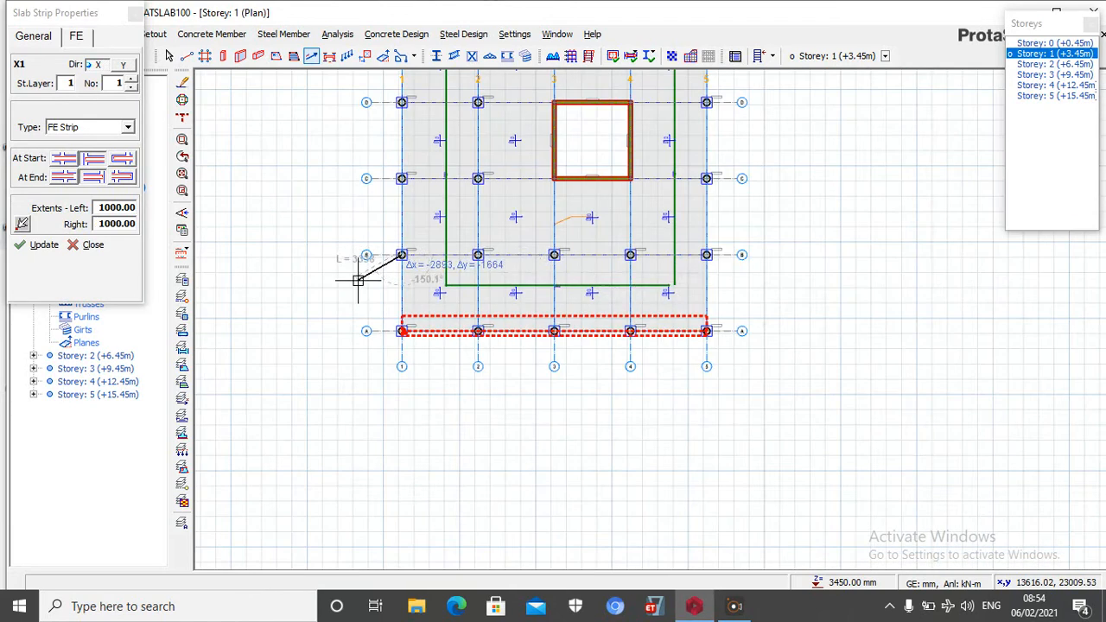
scroll(743, 272, "up", 3)
left_click(695, 227)
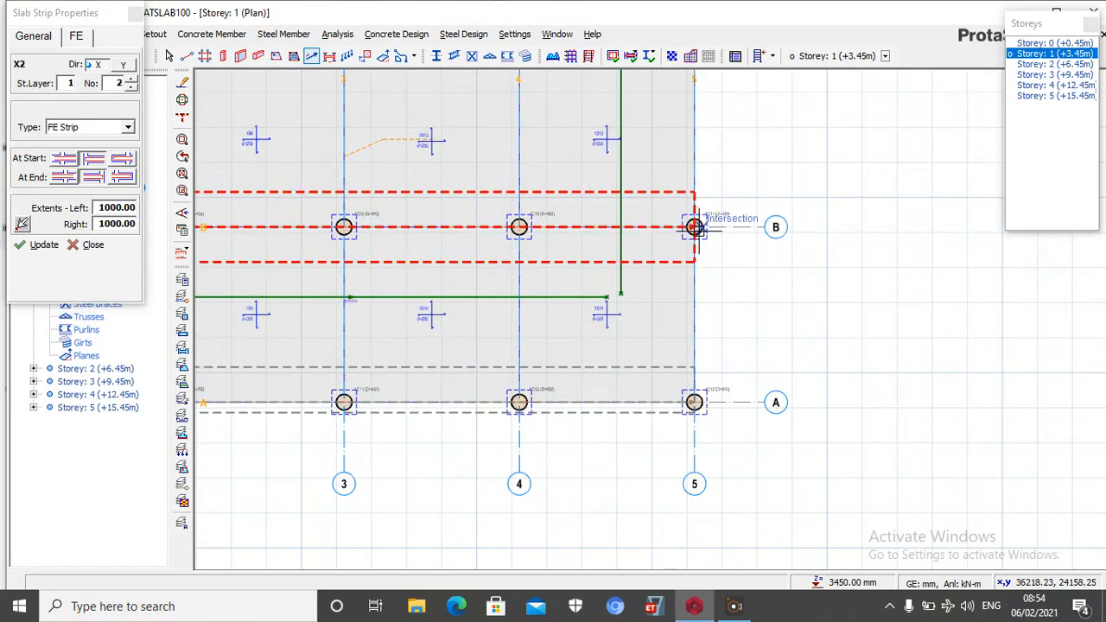
Insert an FE strip along axis C from the column at axis 1 to the core wall at axis 3
scroll(743, 307, "down", 3)
scroll(432, 180, "up", 3)
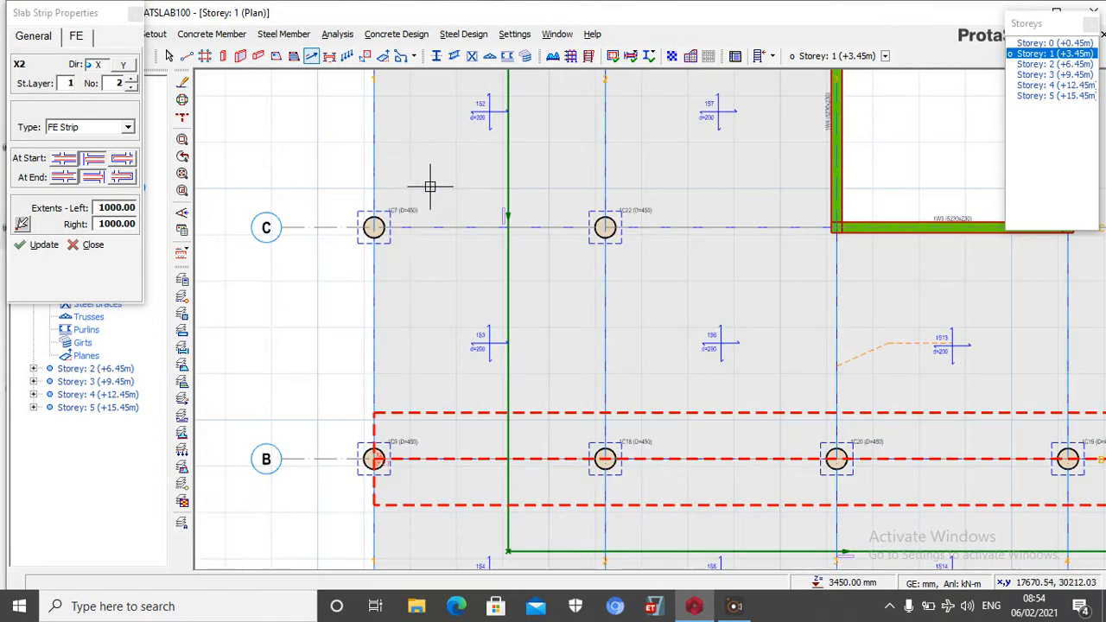
left_click(373, 227)
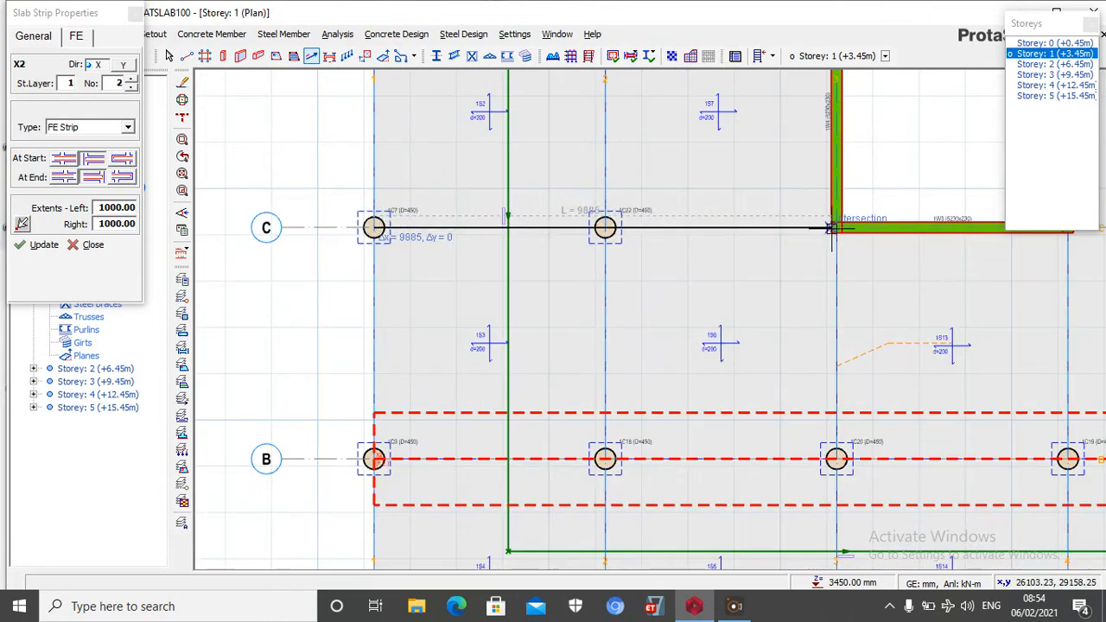
left_click(830, 227)
Insert an FE strip along axis C from the core wall corner at axis 4 to the column at axis 5
scroll(630, 255, "down", 3)
scroll(766, 259, "up", 3)
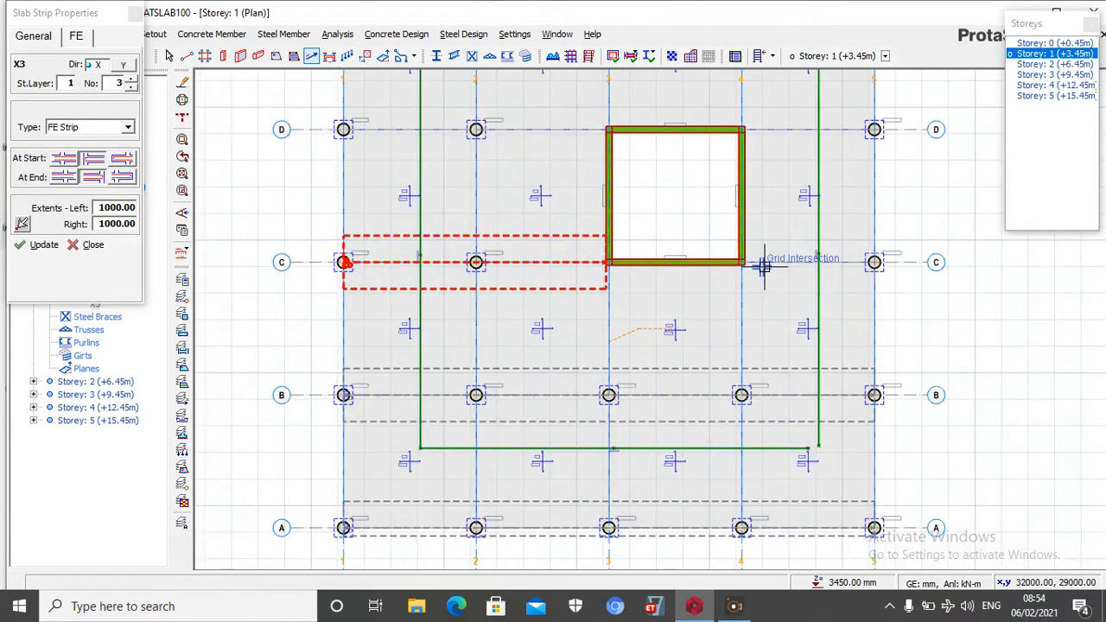
left_click(726, 259)
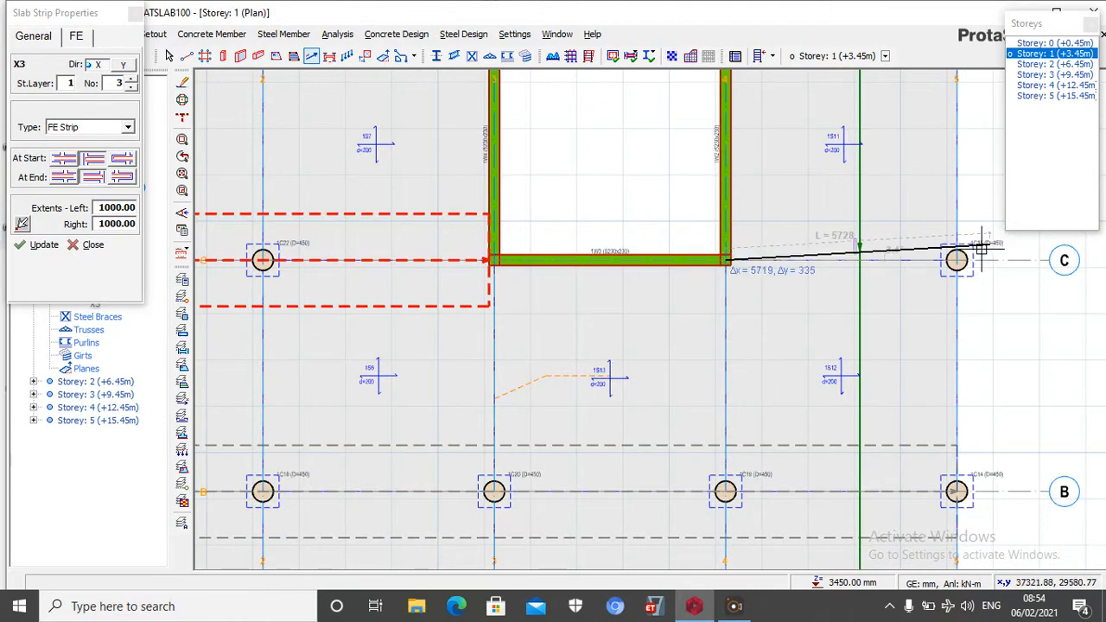
left_click(957, 260)
Insert an FE strip along axis D from the column at axis 1 to the core wall at axis 3
scroll(873, 321, "down", 3)
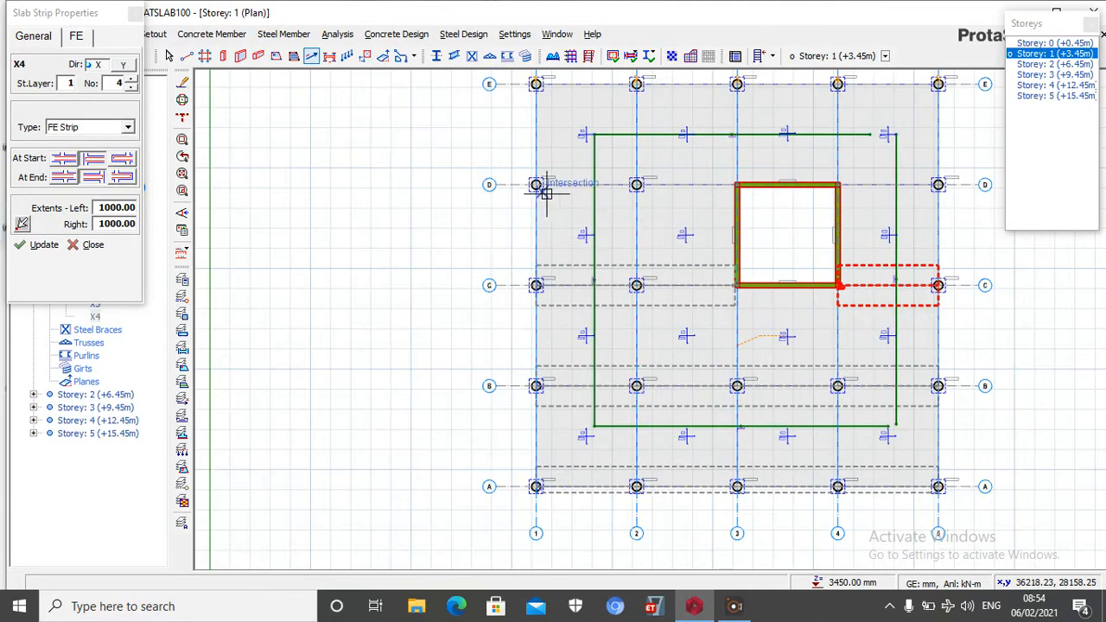
scroll(536, 181, "up", 3)
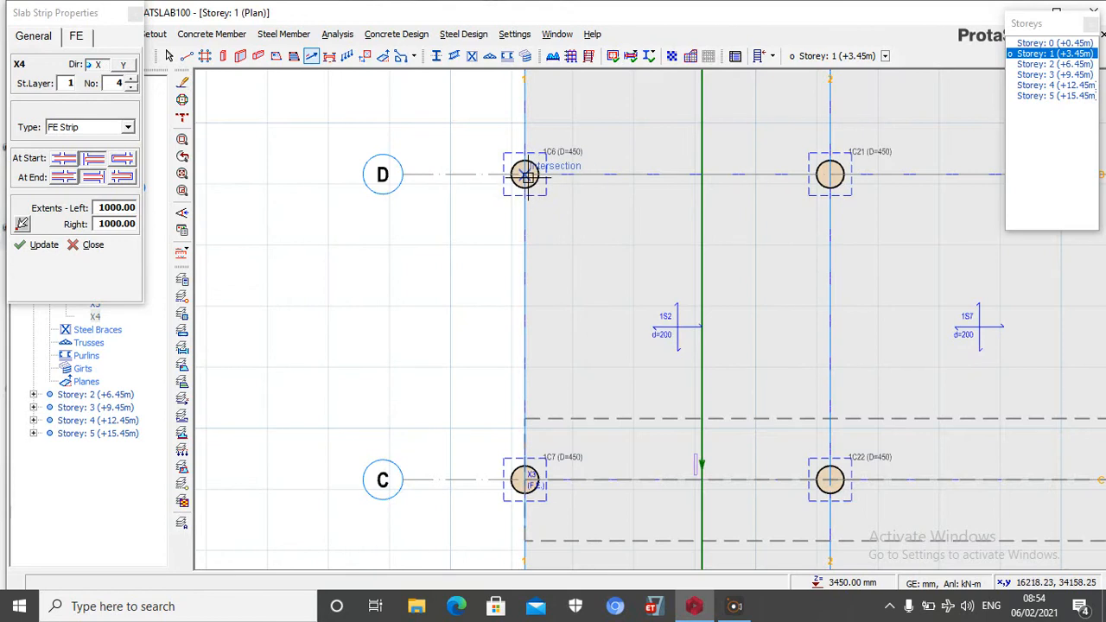
left_click(525, 176)
scroll(784, 210, "down", 2)
scroll(918, 190, "up", 3)
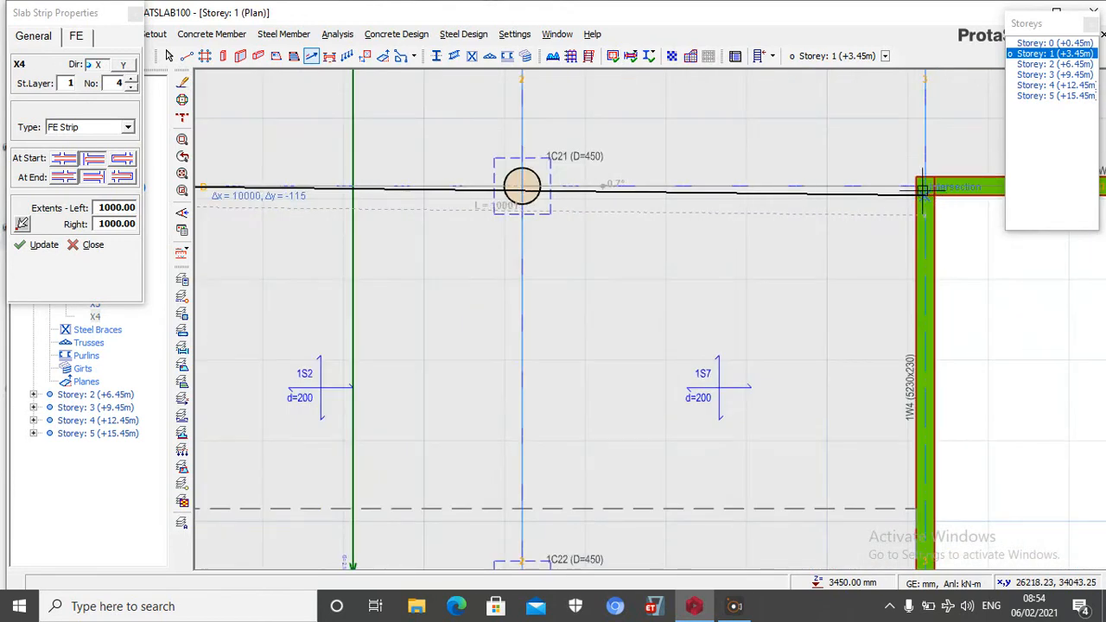
left_click(922, 186)
scroll(765, 239, "down", 4)
scroll(587, 314, "down", 1)
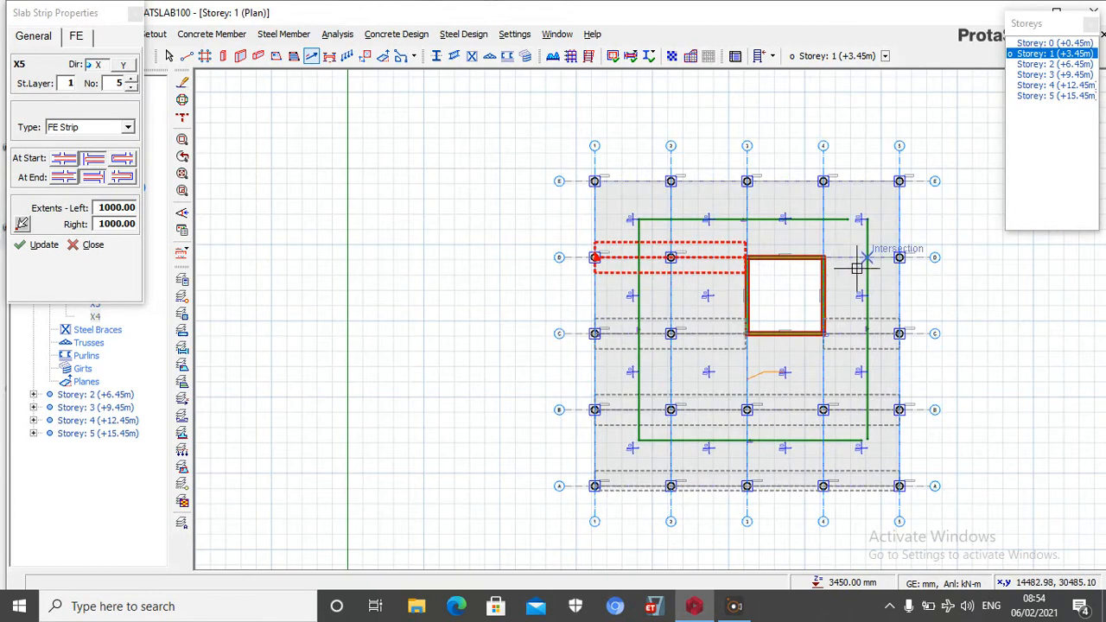
Insert an FE strip along axis D from the core wall corner at axis 4 to the column at axis 5
scroll(854, 271, "up", 4)
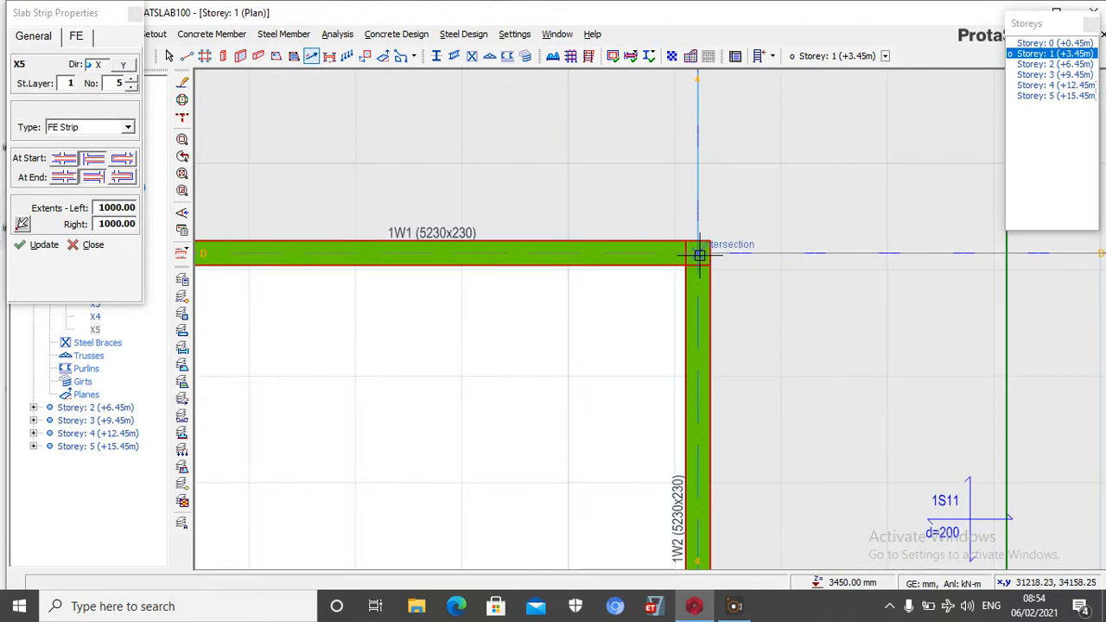
left_click(699, 254)
scroll(575, 288, "down", 3)
scroll(815, 267, "up", 2)
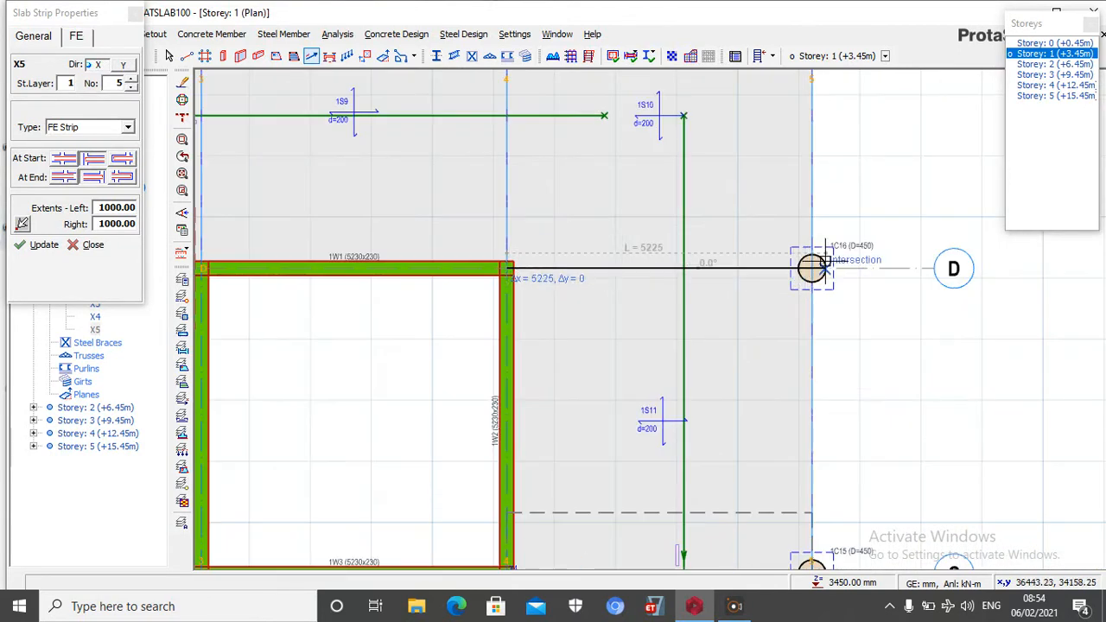
left_click(812, 268)
scroll(815, 328, "down", 3)
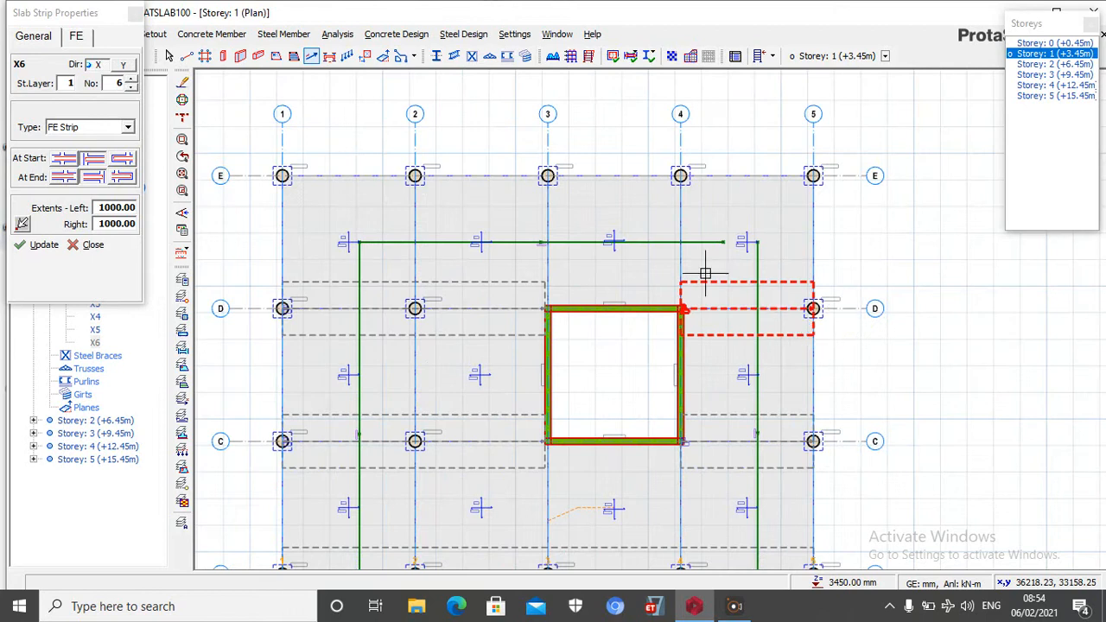
Insert an FE strip along axis E from the column at axis 1 to the column at axis 5
left_click(282, 175)
scroll(282, 176, "up", 2)
scroll(568, 239, "down", 3)
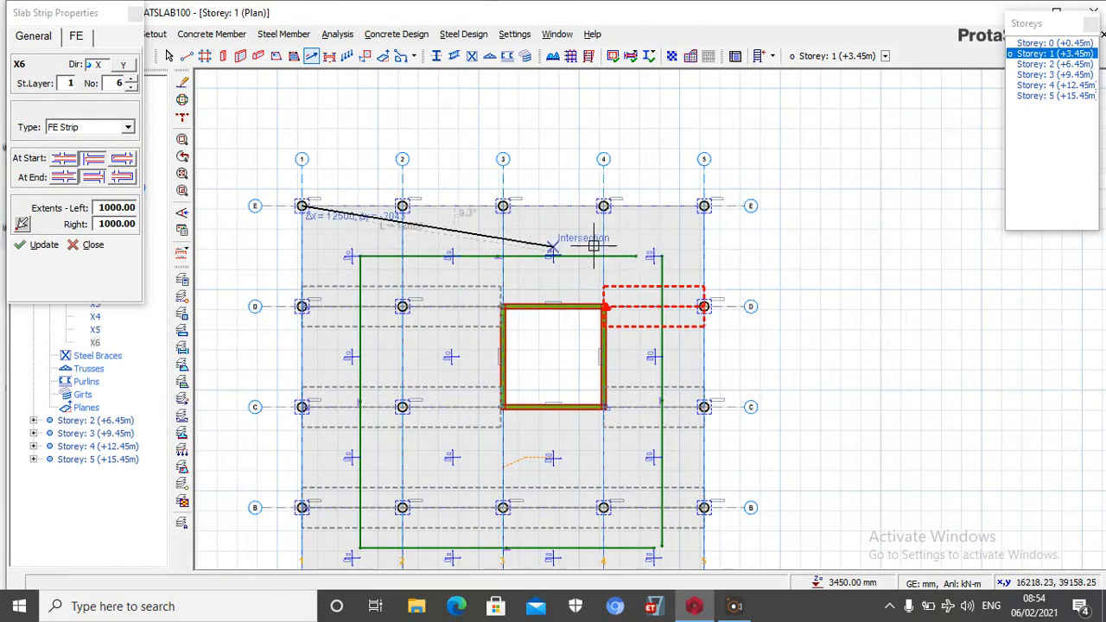
scroll(679, 215, "up", 3)
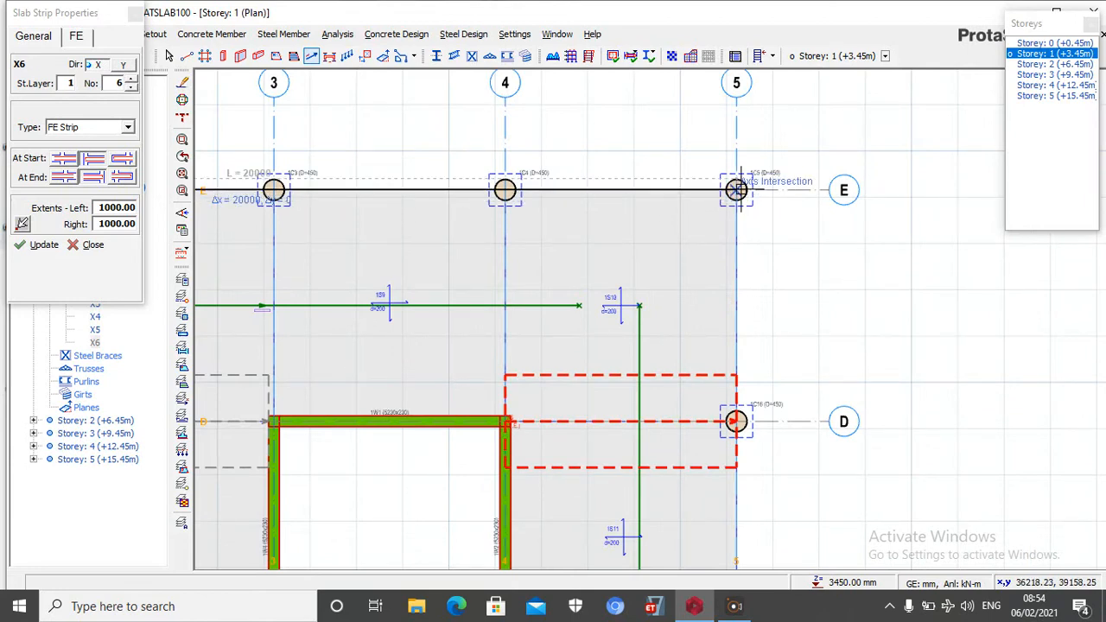
left_click(736, 190)
scroll(739, 172, "down", 2)
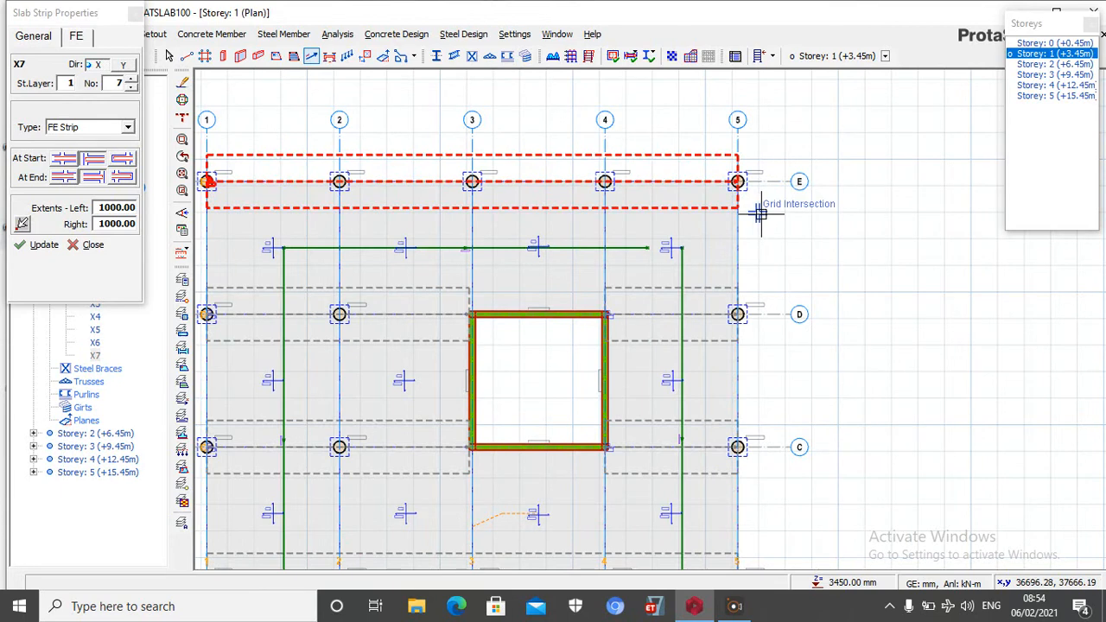
Delete the FE strip along axis E
key("Escape")
left_click(726, 158)
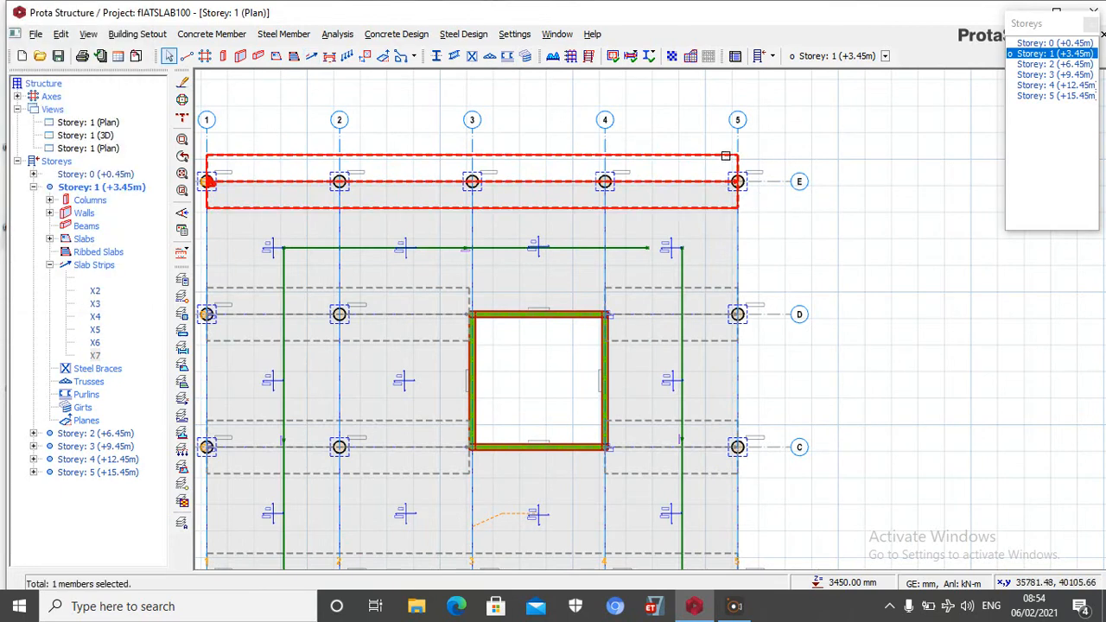
key("Delete")
scroll(775, 193, "down", 2)
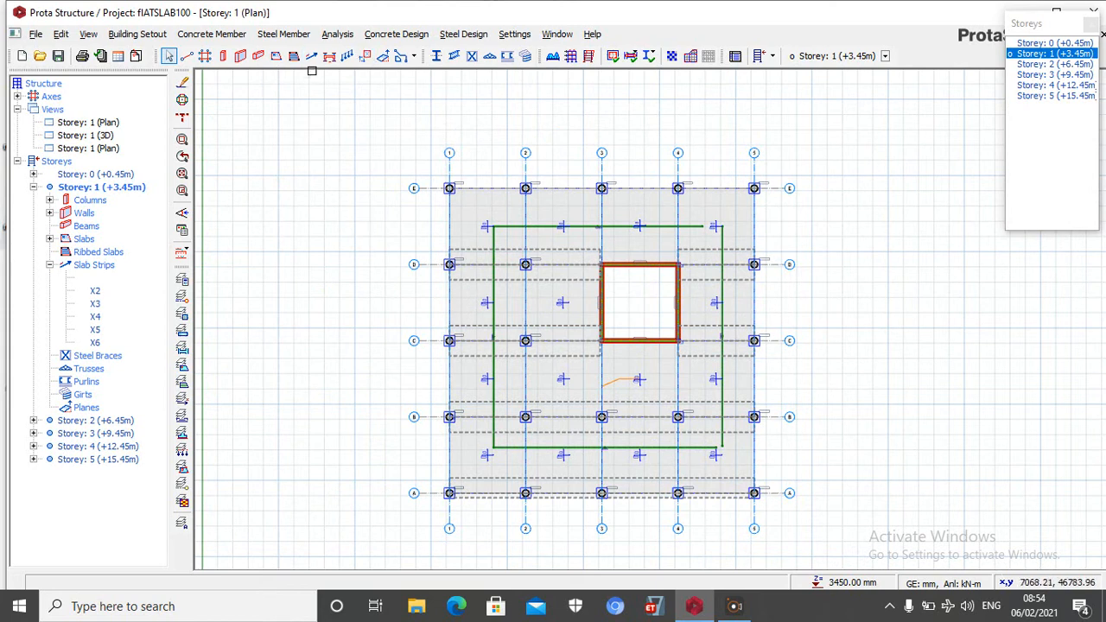
Review the strip's FE settings and insert an FE strip along axis E from axis 1 to axis 5
left_click(314, 61)
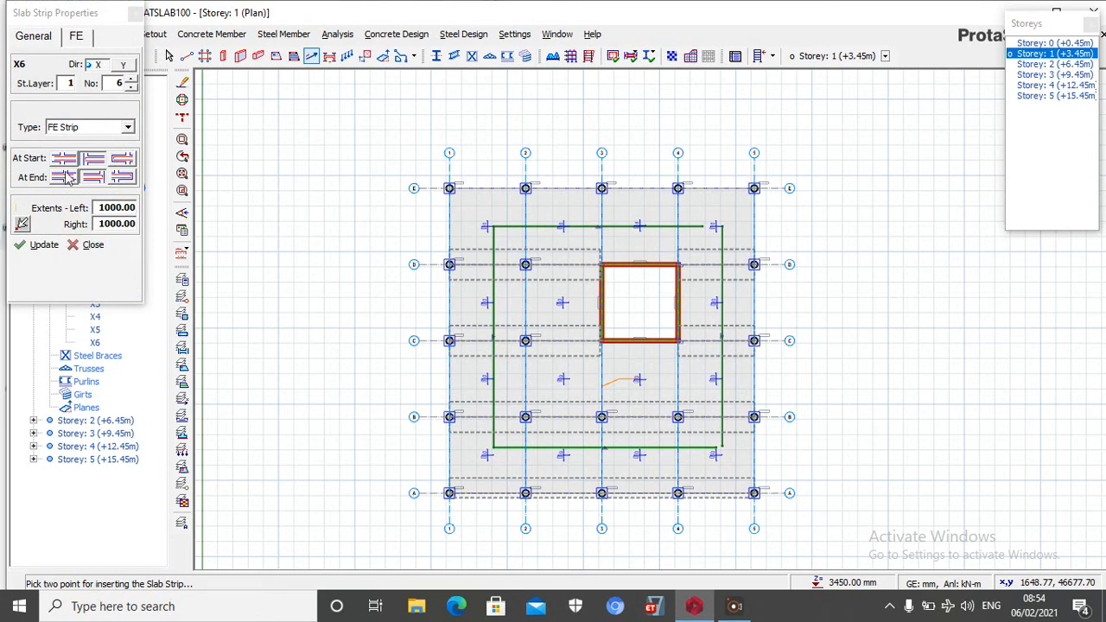
left_click(76, 39)
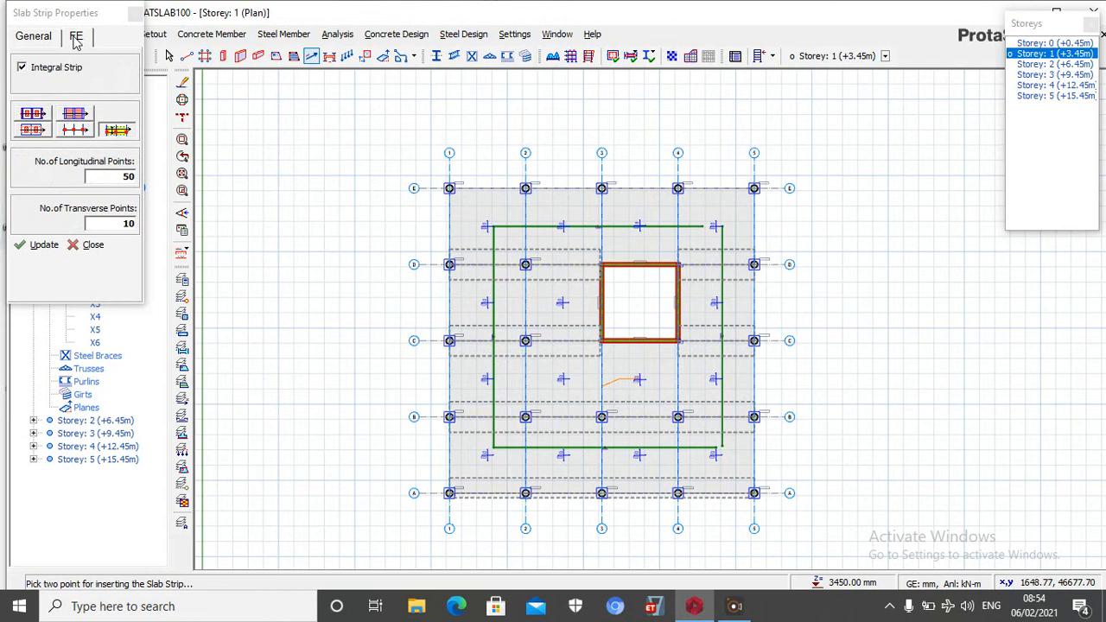
left_click(39, 40)
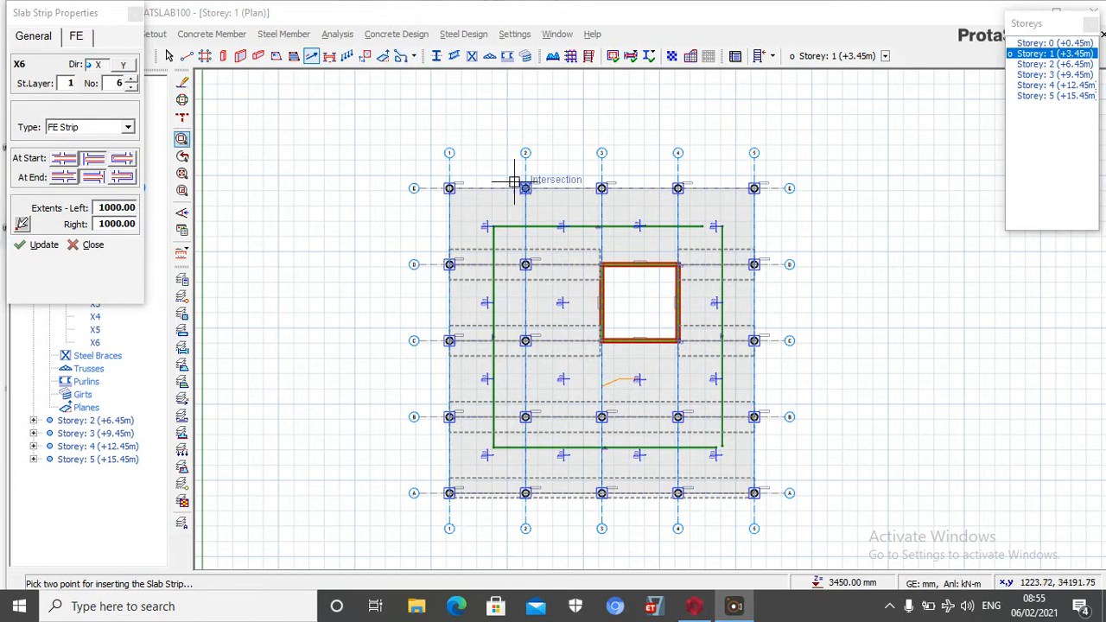
scroll(458, 182, "up", 2)
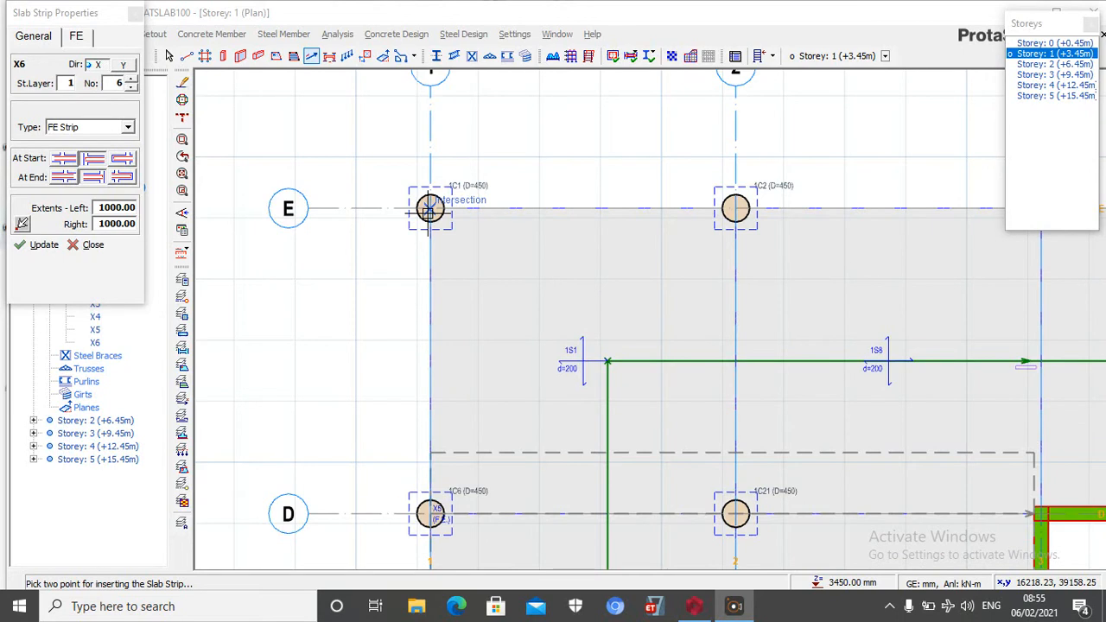
left_click(429, 208)
scroll(297, 217, "down", 4)
scroll(761, 173, "up", 5)
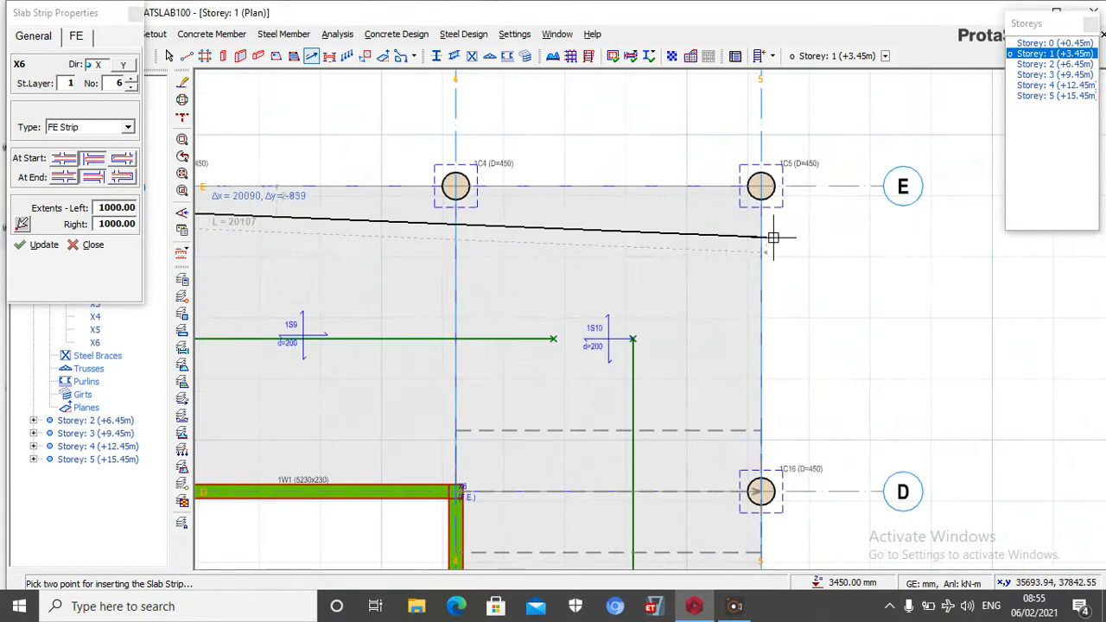
left_click(758, 141)
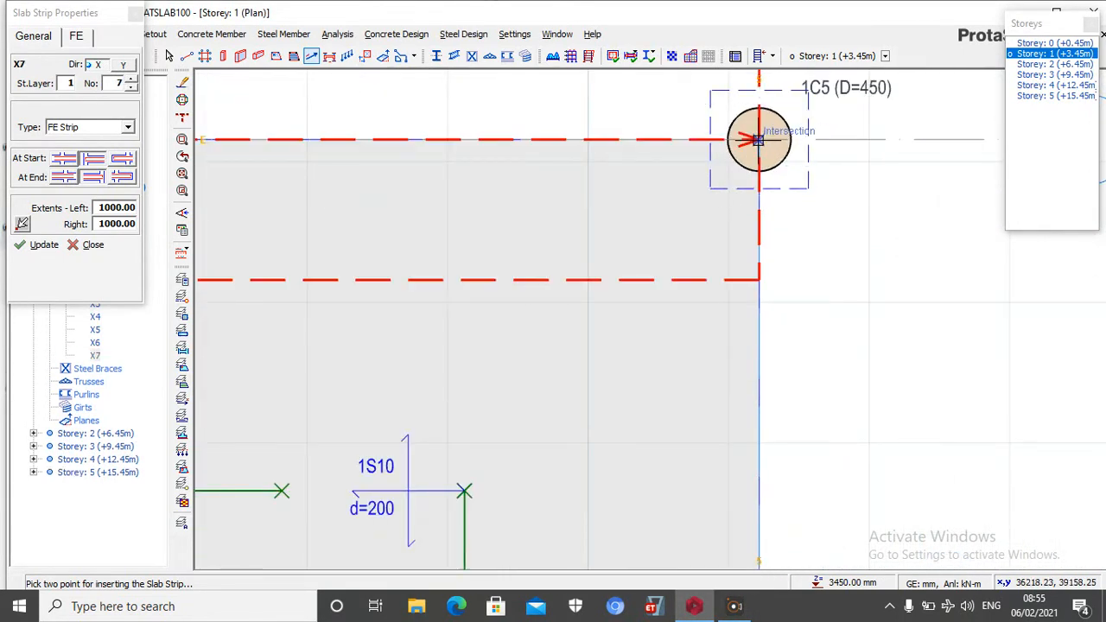
scroll(761, 147, "down", 6)
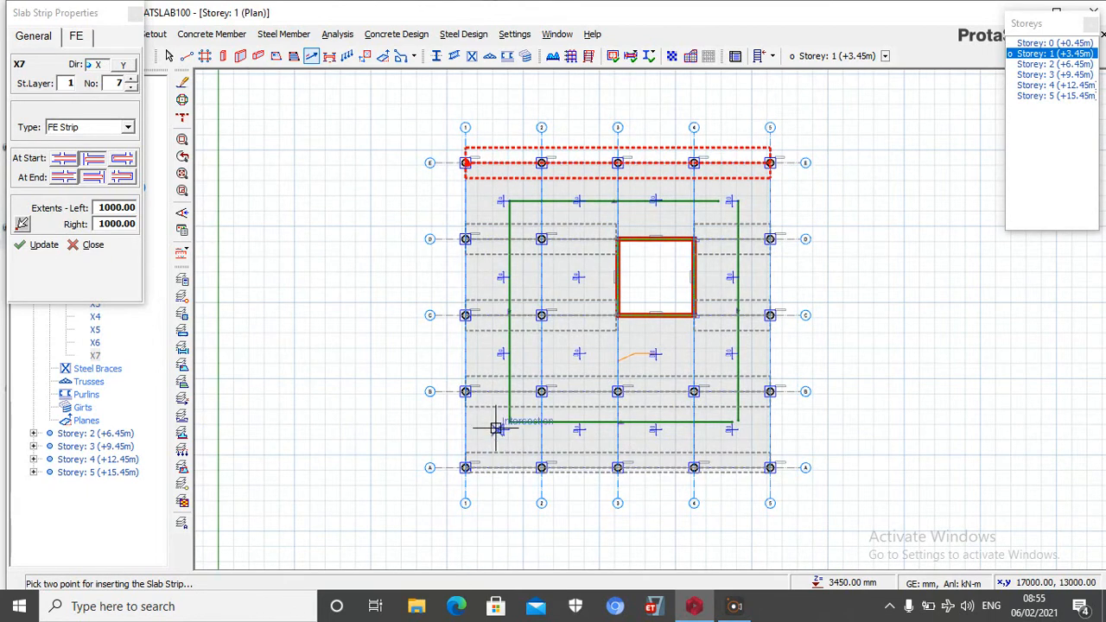
Set the strip's left extent to 300 and try to insert an FE strip along axis 1 from axis A to axis E
scroll(466, 472, "up", 5)
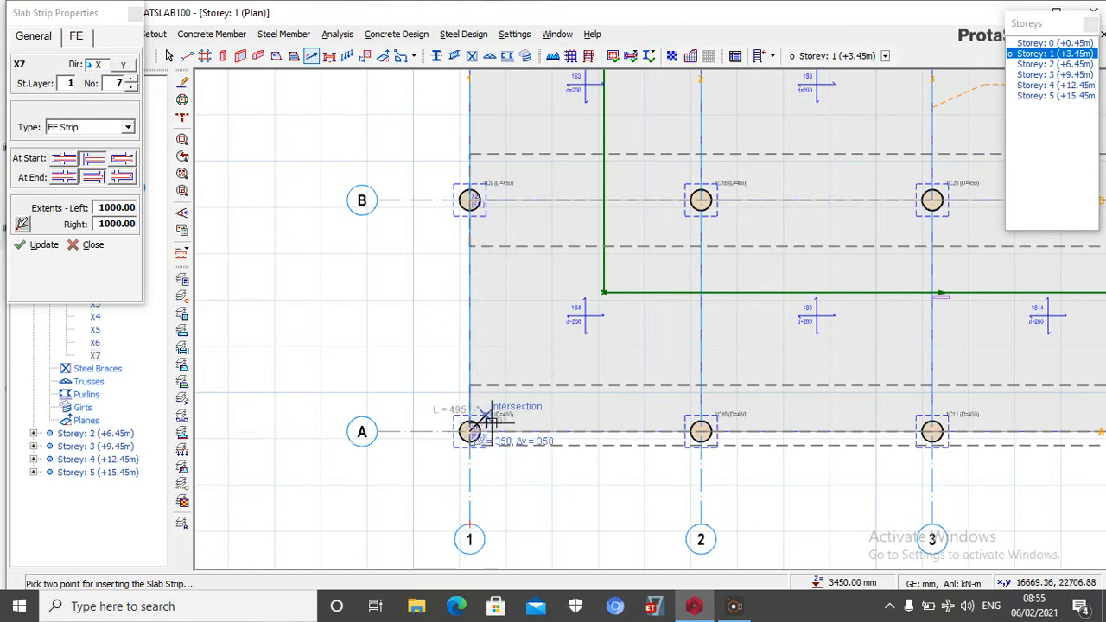
scroll(453, 501, "down", 5)
scroll(446, 141, "up", 4)
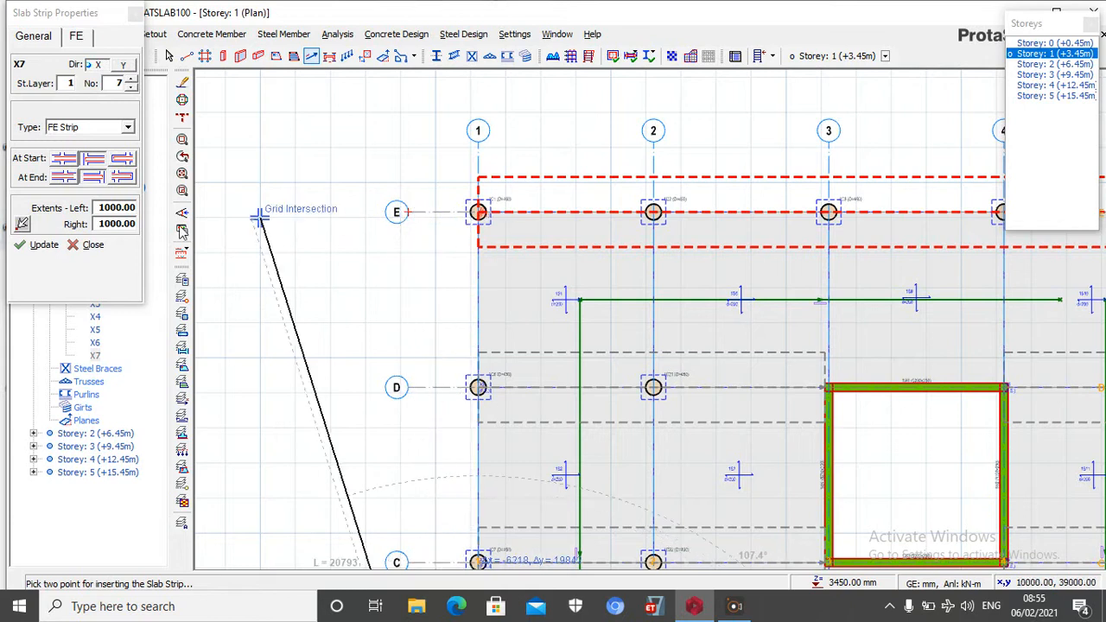
double_click(124, 223)
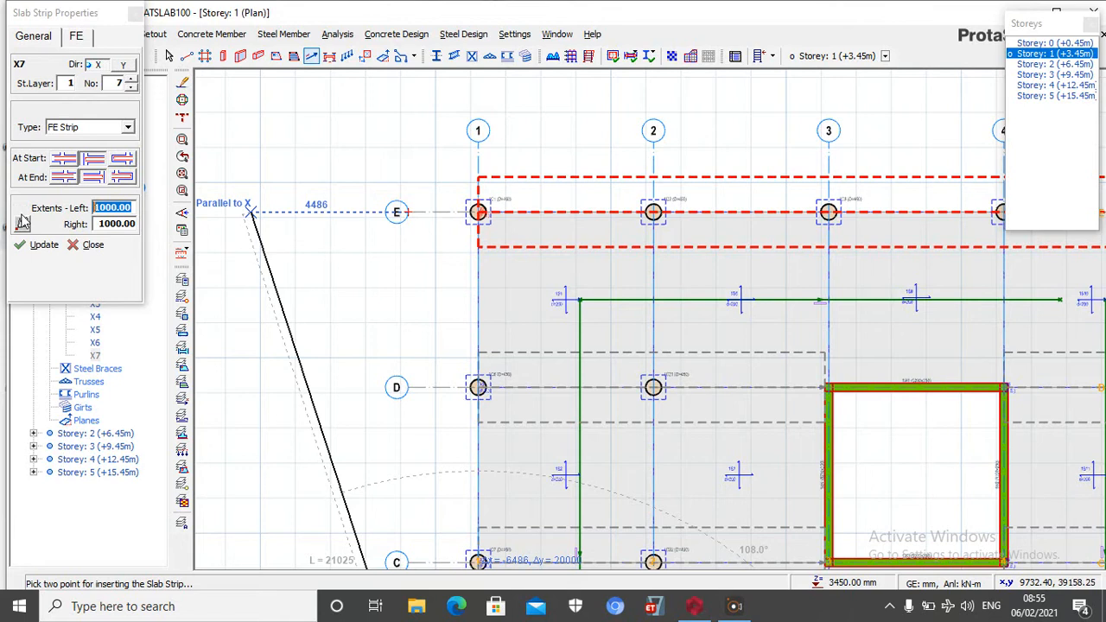
type("300")
scroll(451, 233, "up", 4)
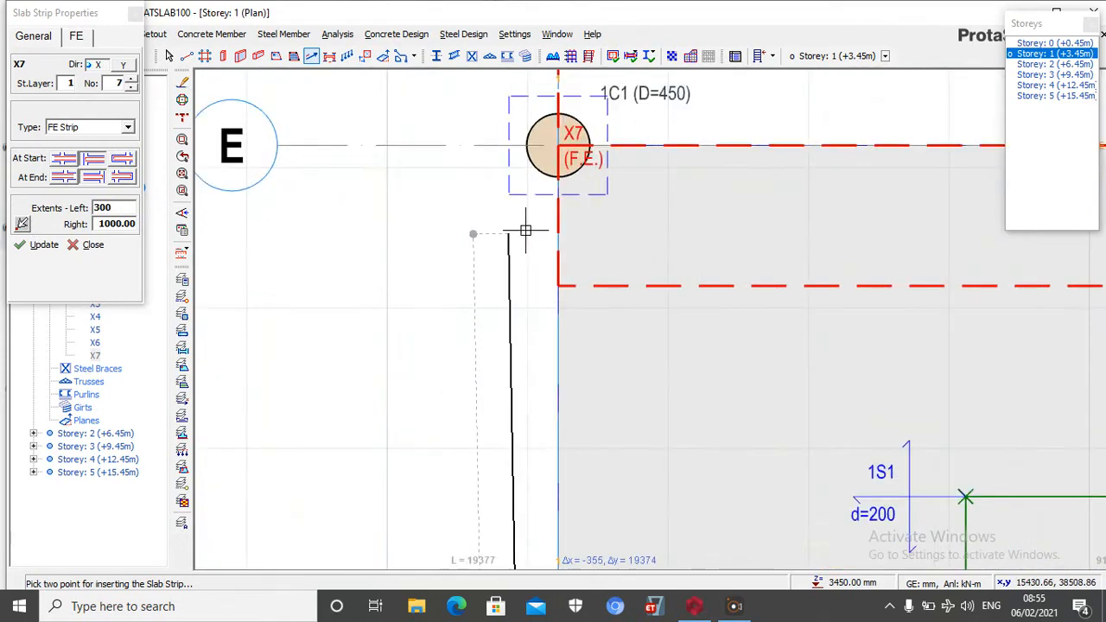
left_click(557, 151)
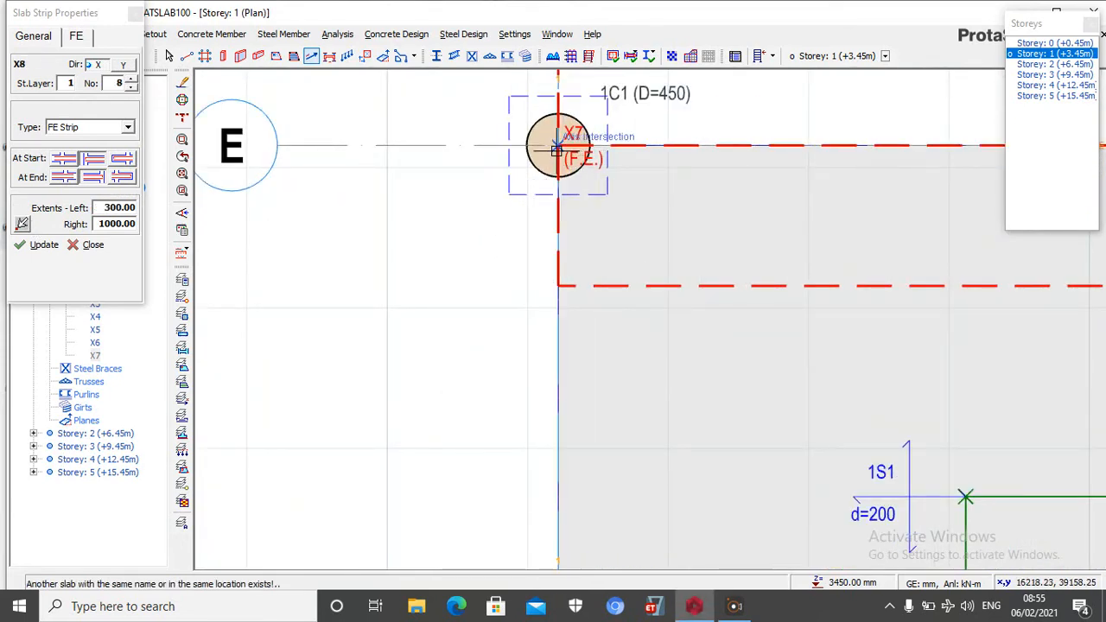
scroll(557, 150, "down", 5)
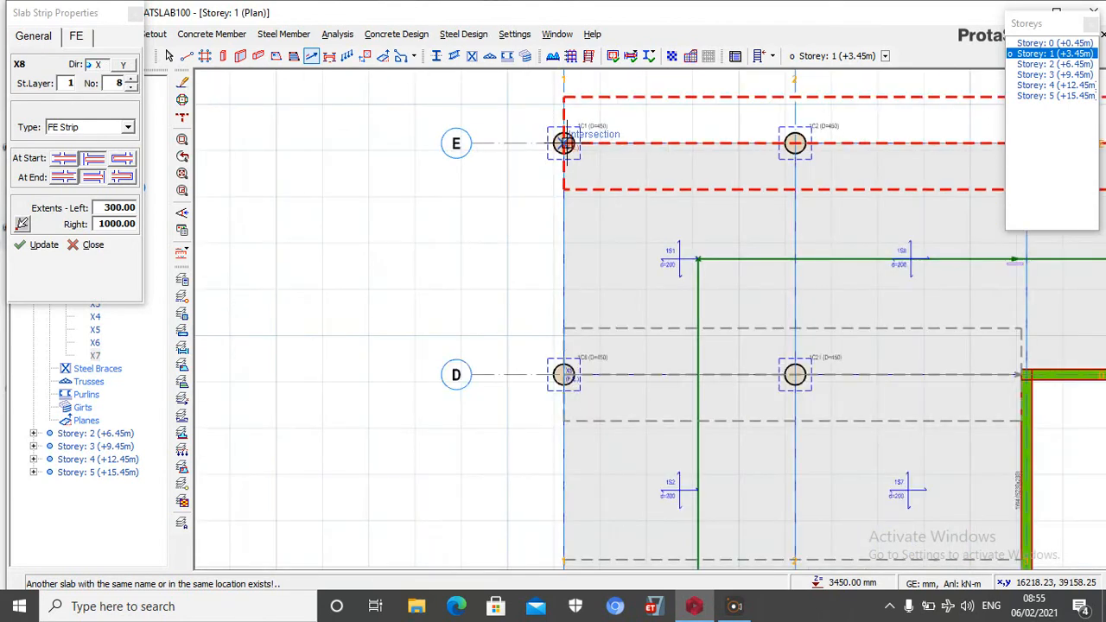
Try to insert the axis 1 strip from axis E to axis A, and reset the left extent to 1000
scroll(565, 141, "up", 2)
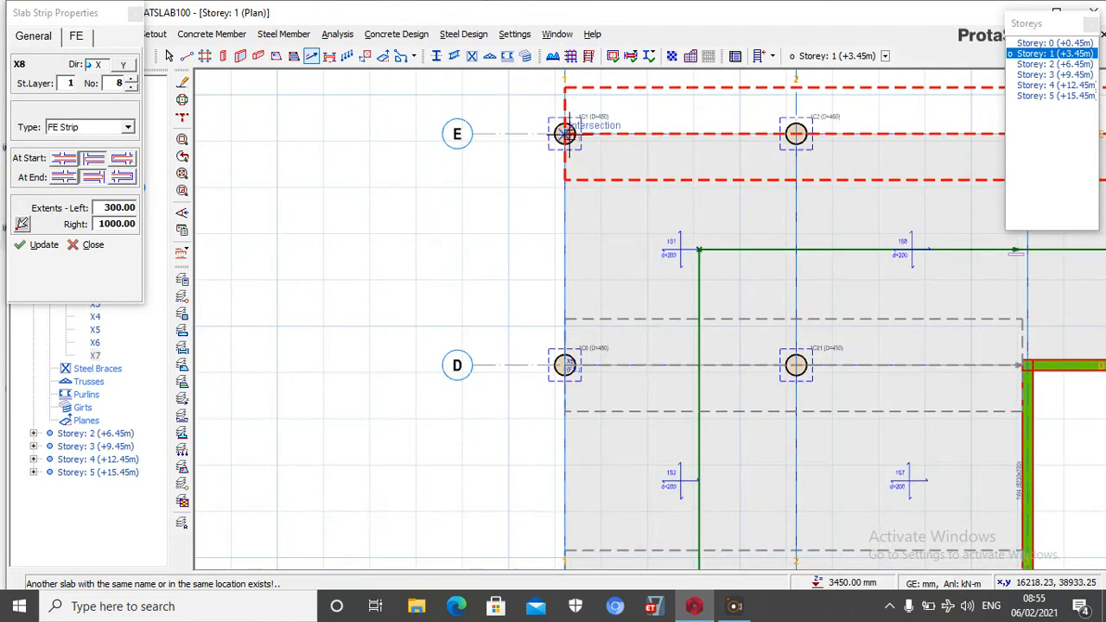
scroll(565, 134, "down", 2)
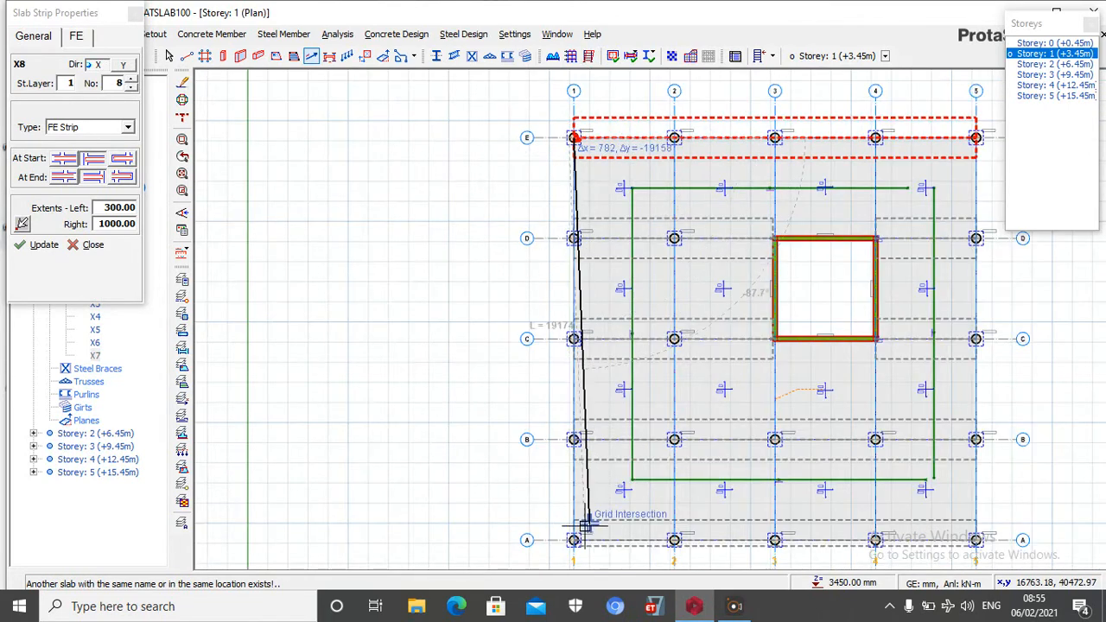
scroll(574, 556, "up", 2)
scroll(574, 557, "up", 3)
left_click(539, 536)
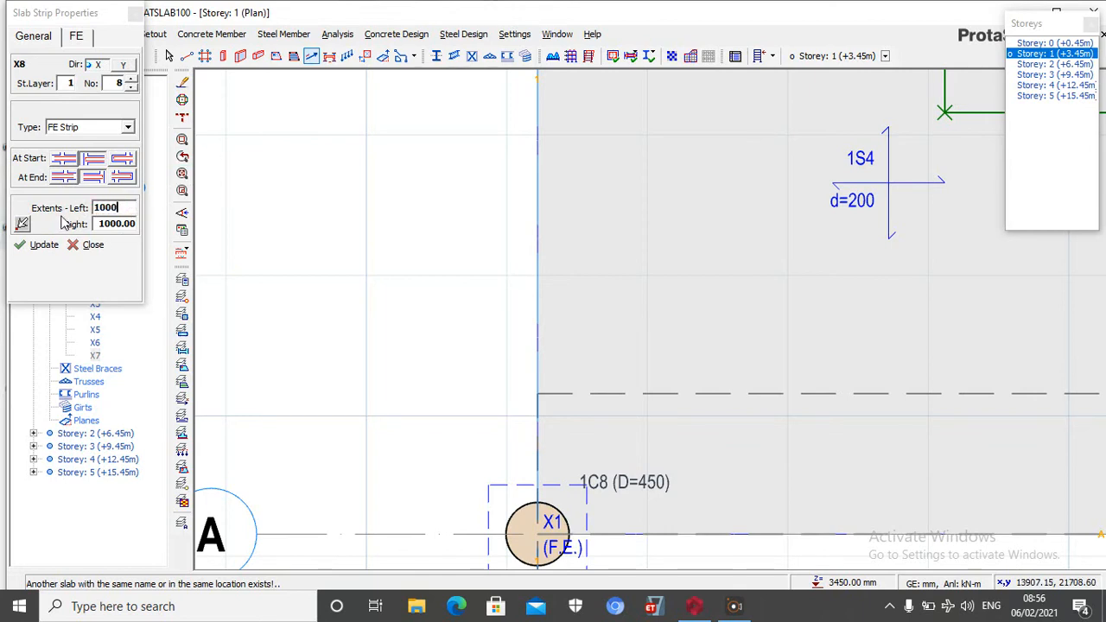
Try to insert an FE strip with 1000 extents along axis 1 from the column at axis A to the column at axis E
scroll(481, 270, "down", 2)
scroll(469, 321, "up", 2)
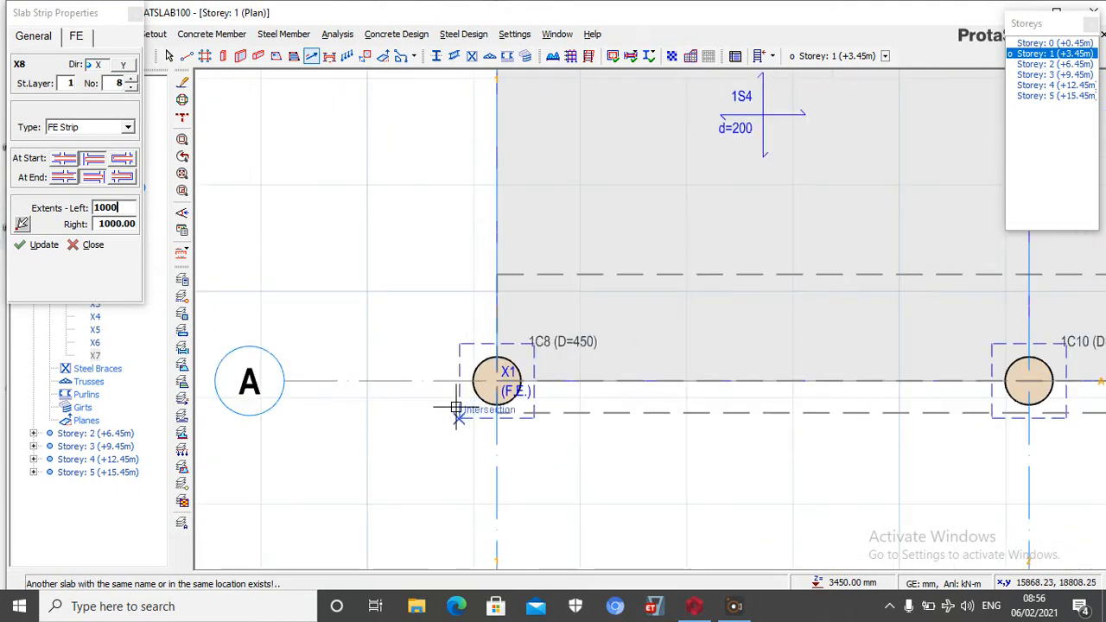
left_click(497, 380)
scroll(502, 471, "down", 3)
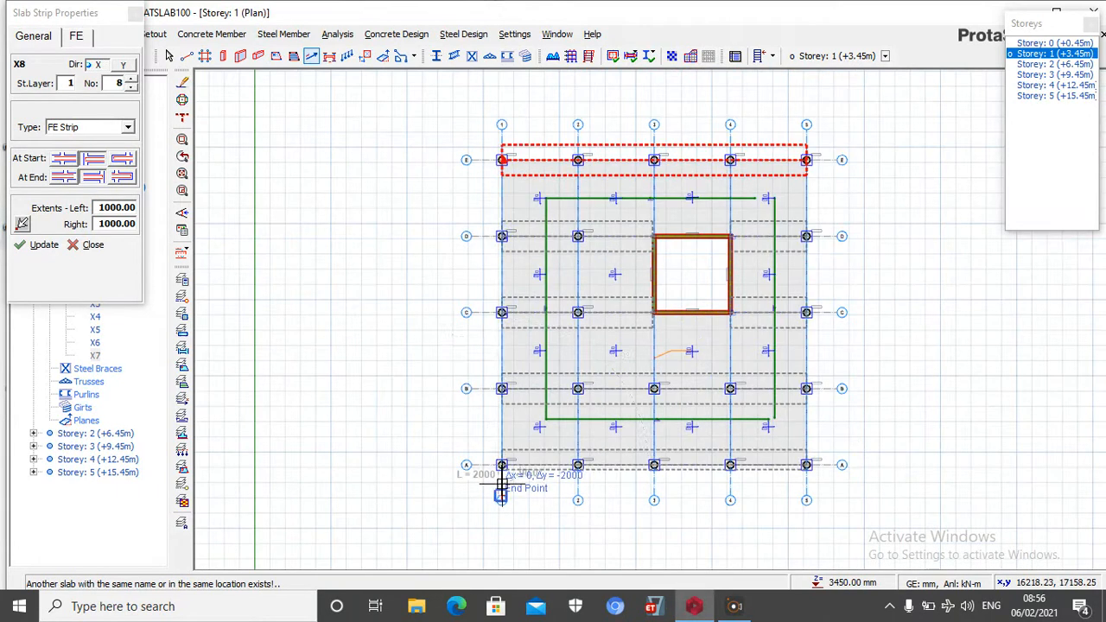
scroll(506, 160, "up", 3)
scroll(505, 159, "up", 2)
left_click(486, 158)
scroll(473, 155, "down", 5)
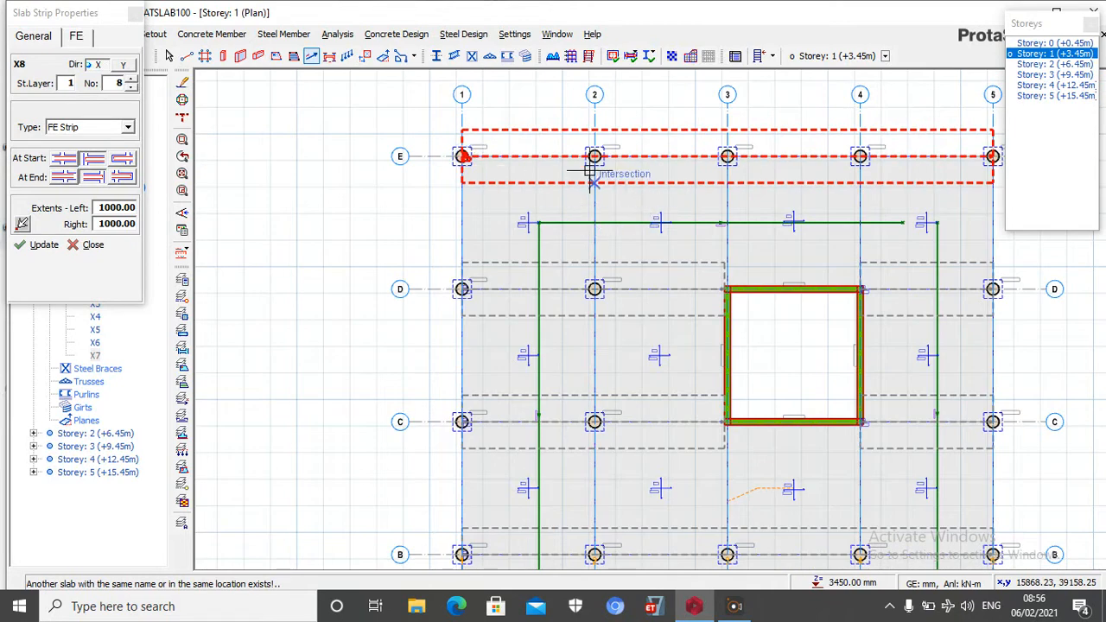
Insert an FE strip along axis 2 from the column at axis E to the column at axis A
scroll(589, 177, "up", 3)
scroll(602, 145, "down", 5)
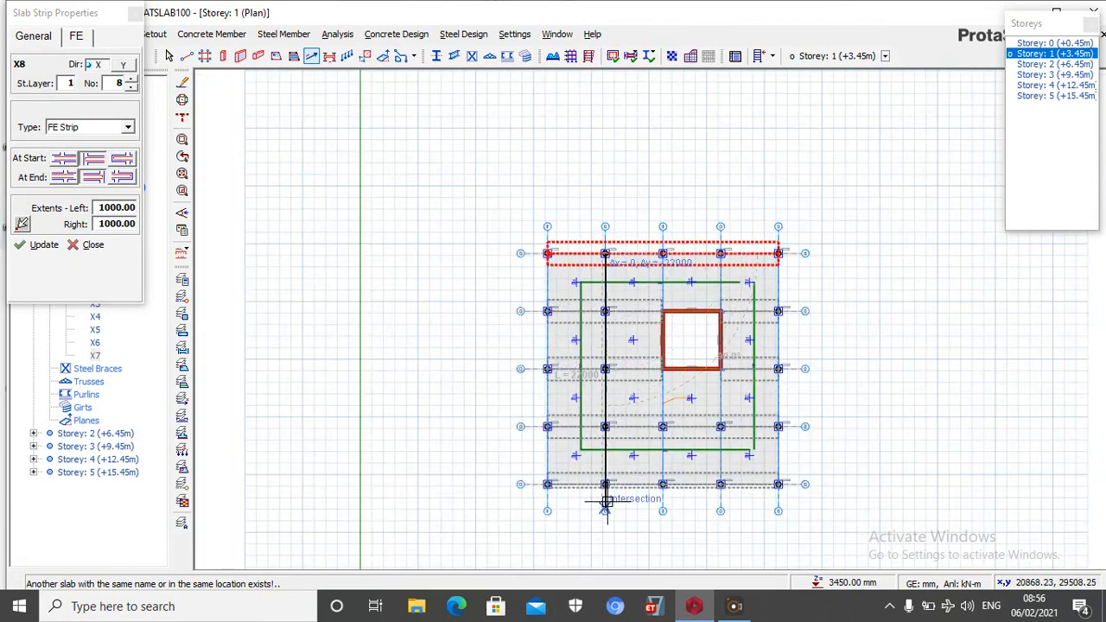
scroll(602, 445, "up", 4)
left_click(602, 445)
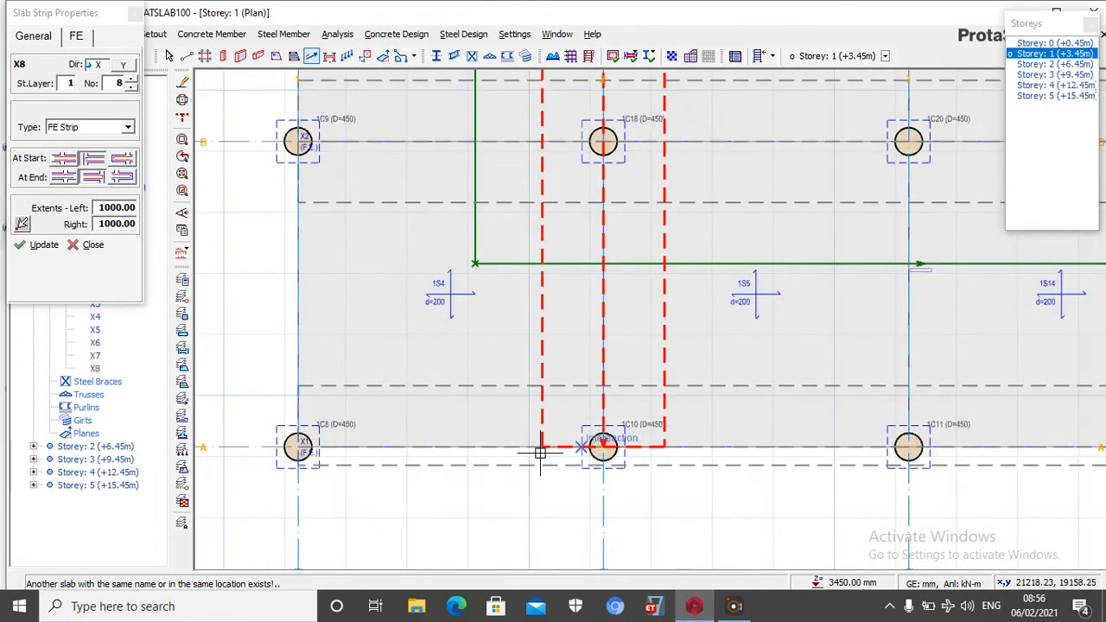
Insert an FE strip along axis 3 from the column at axis A to the core wall corner at axis C
scroll(596, 448, "down", 3)
scroll(666, 449, "up", 4)
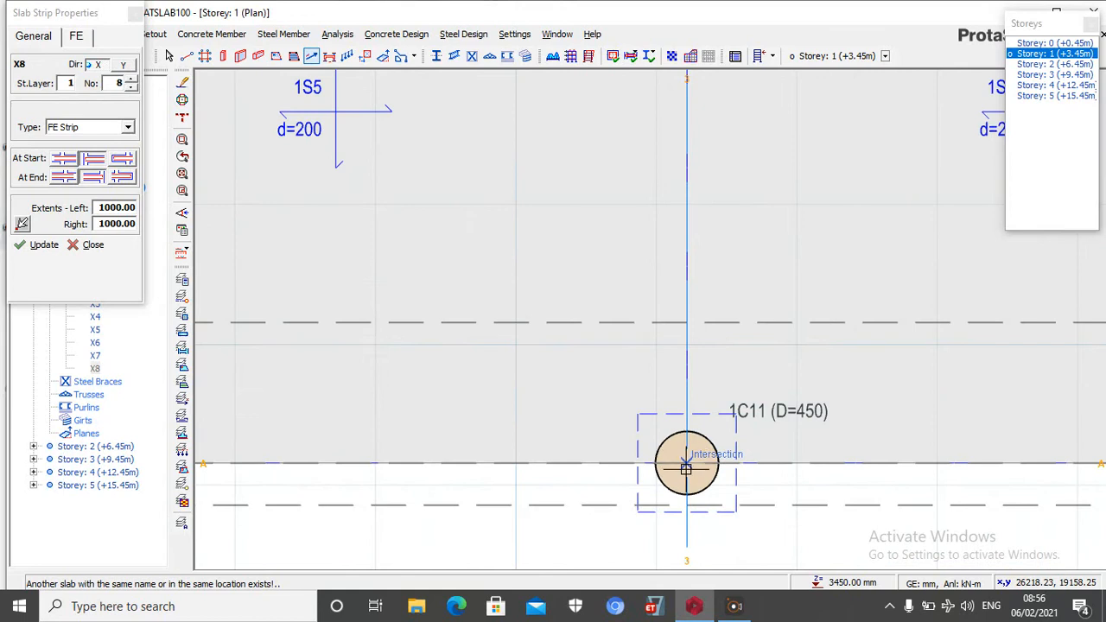
left_click(687, 465)
scroll(687, 466, "down", 3)
scroll(683, 164, "up", 4)
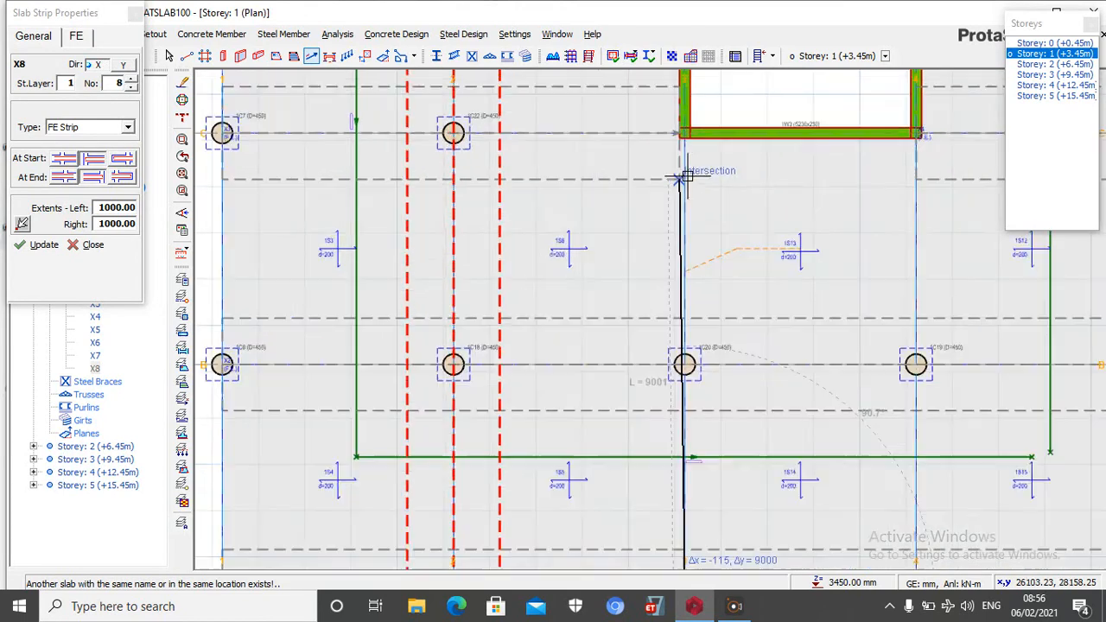
left_click(683, 103)
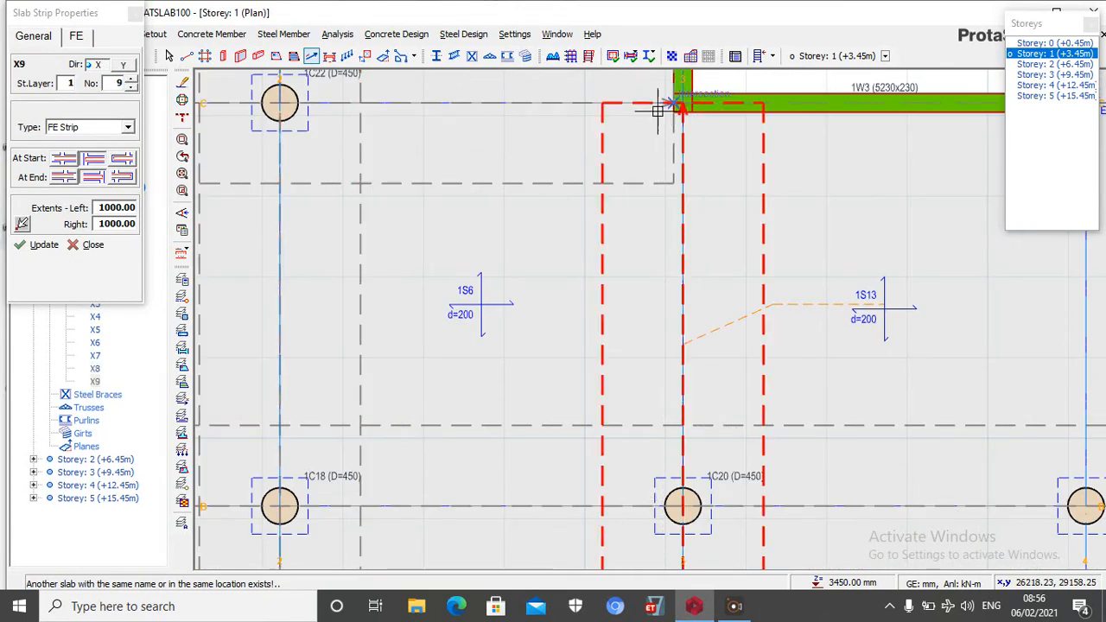
Insert an FE strip along axis 4 from the column at axis A to the core wall corner at axis C
scroll(678, 106, "down", 3)
scroll(654, 294, "up", 5)
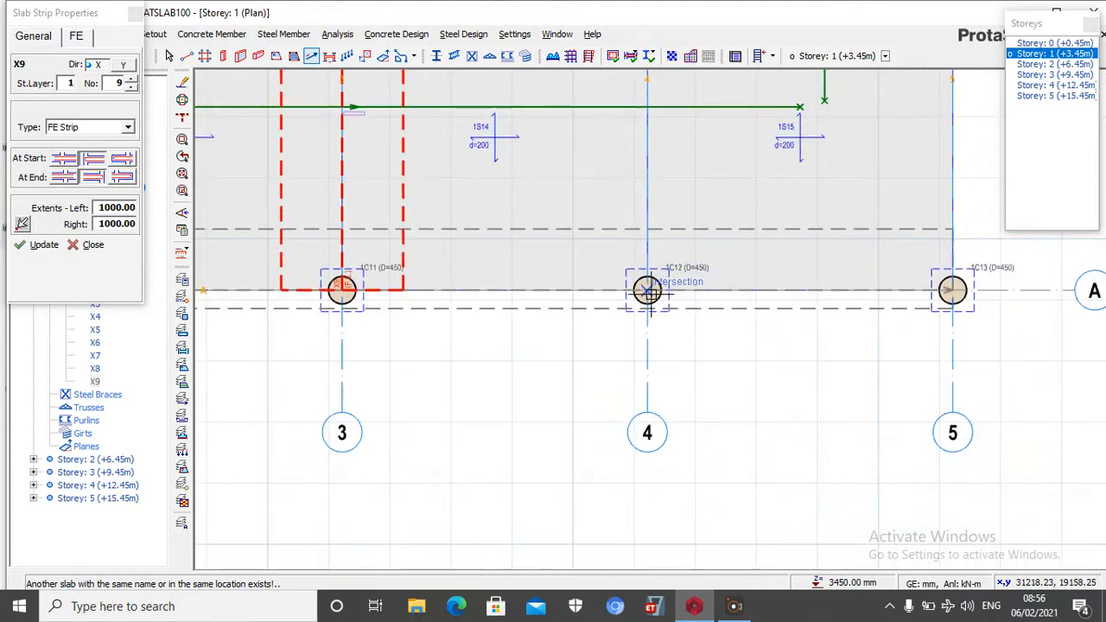
left_click(648, 290)
scroll(649, 311, "down", 3)
scroll(649, 311, "up", 5)
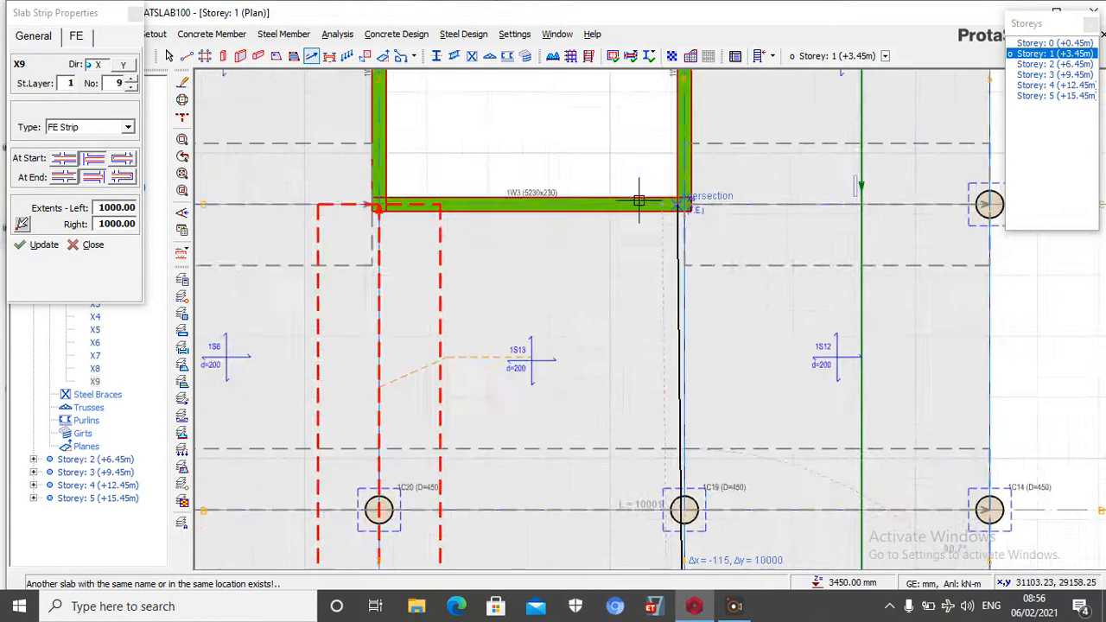
left_click(604, 166)
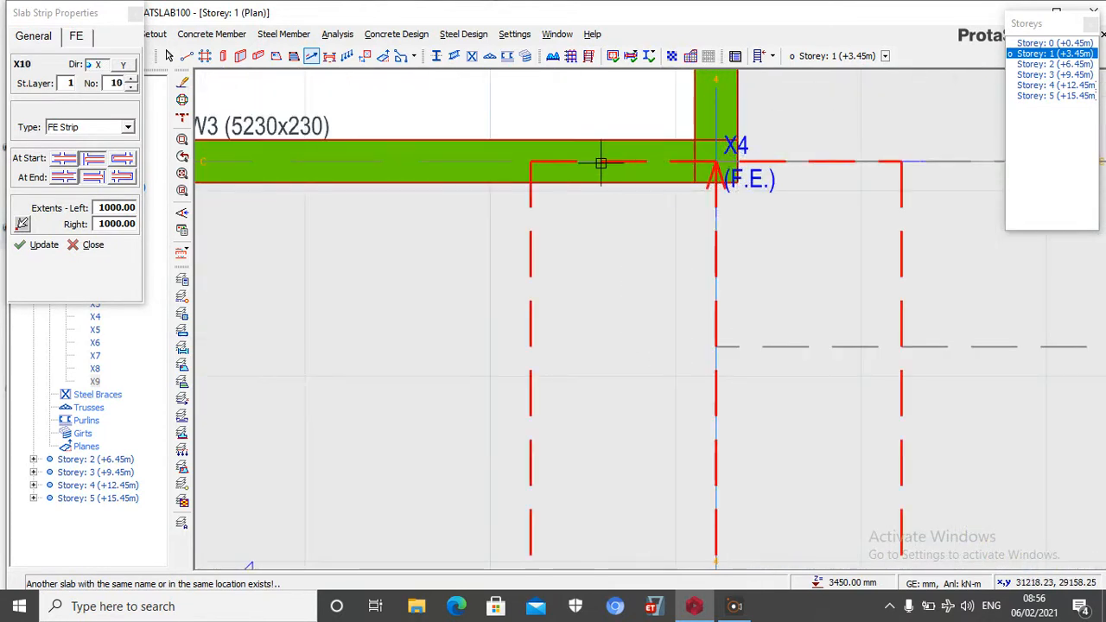
Insert an FE strip with 1000 extents along axis 5 from the column at axis A to the column at axis E
scroll(601, 166, "down", 3)
scroll(703, 291, "down", 3)
scroll(765, 329, "up", 5)
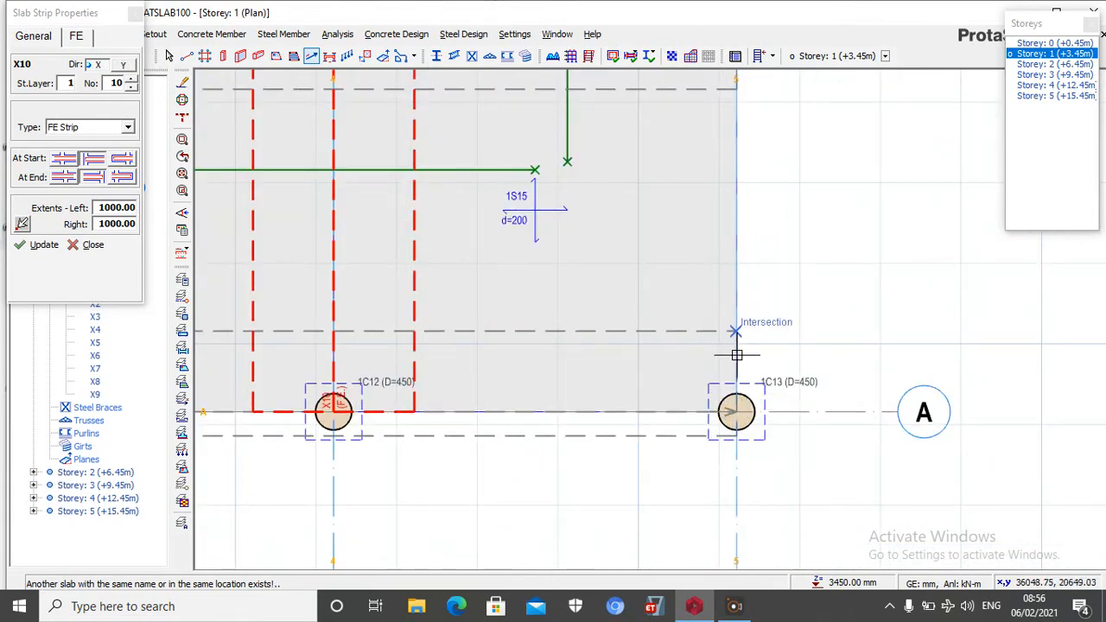
scroll(735, 412, "down", 3)
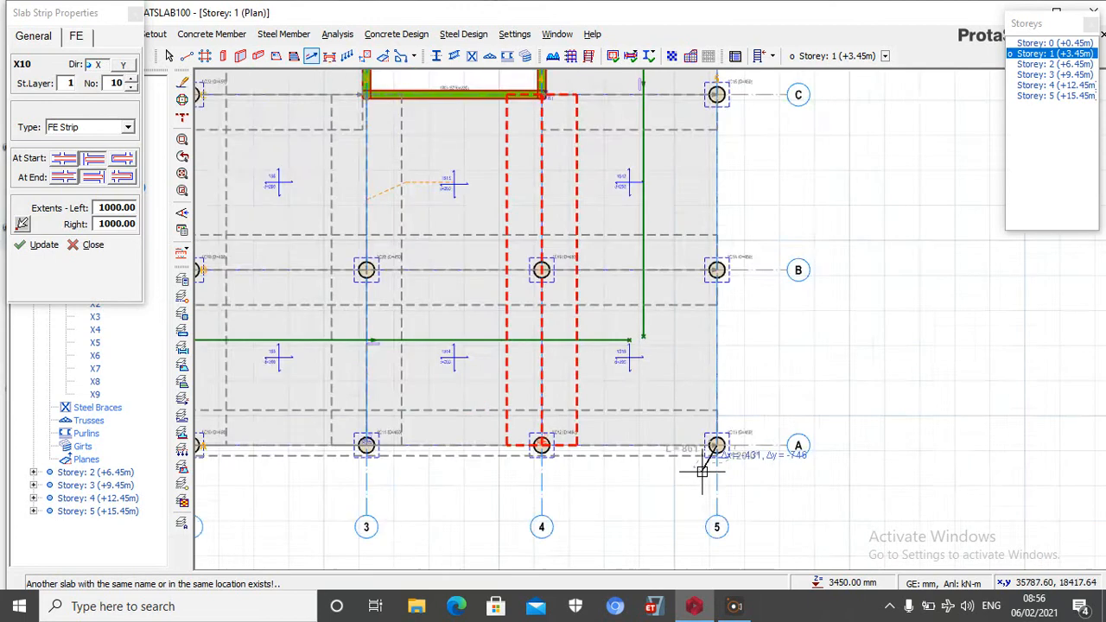
scroll(701, 227, "up", 4)
scroll(696, 226, "up", 2)
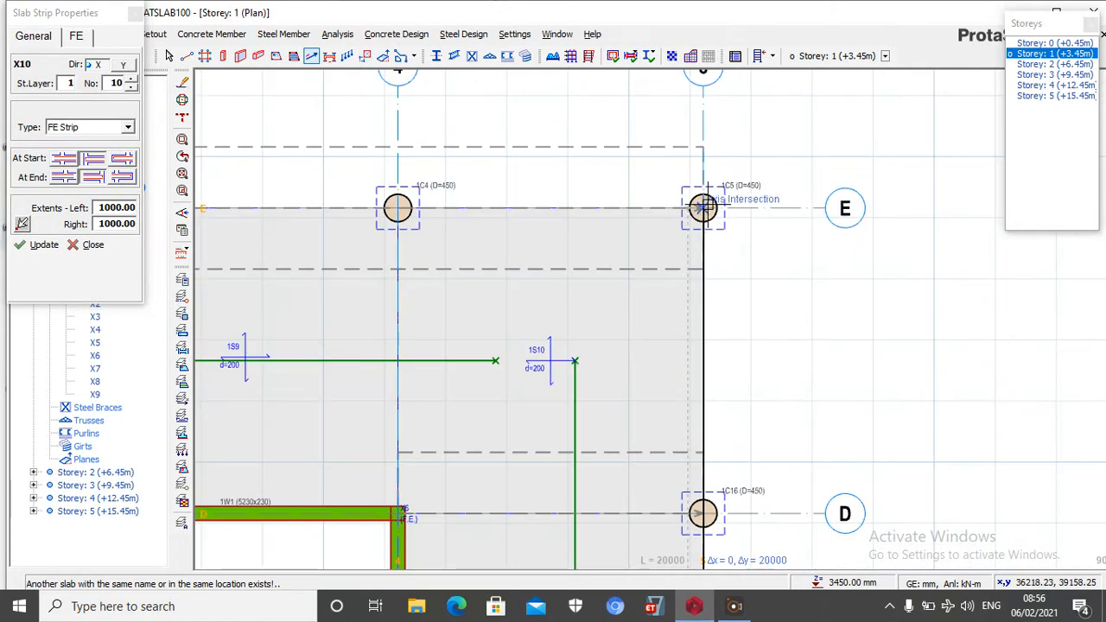
left_click(698, 219)
Insert an FE strip along axis 4 from the column at axis E to the core wall corner at axis D
scroll(702, 216, "down", 3)
scroll(583, 293, "up", 3)
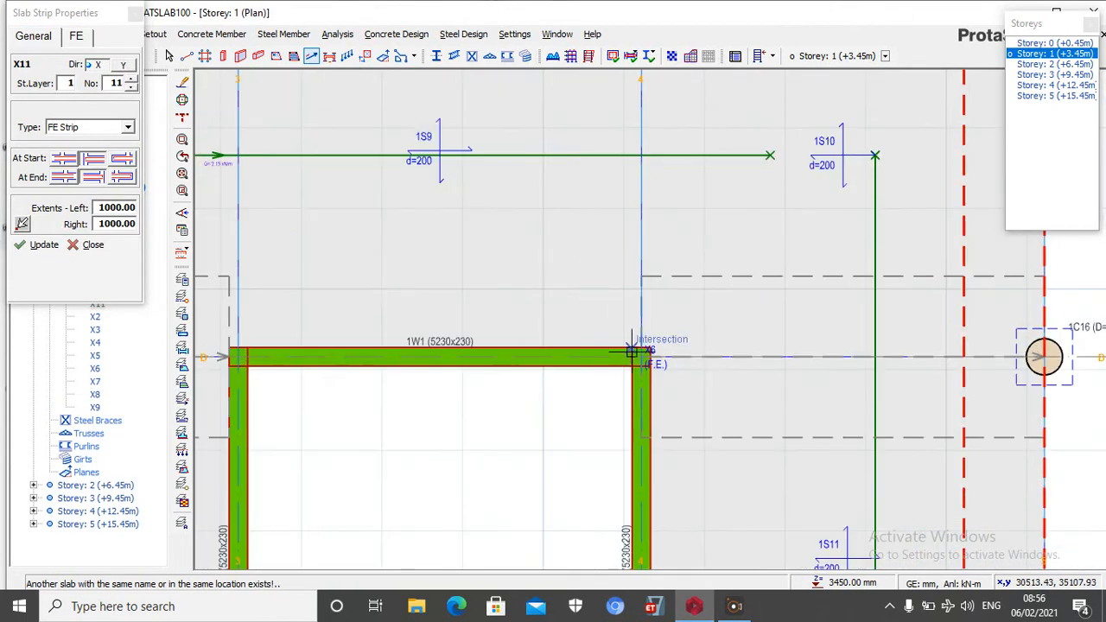
scroll(648, 285, "down", 3)
left_click(661, 363)
scroll(651, 209, "up", 3)
left_click(643, 275)
scroll(670, 235, "down", 3)
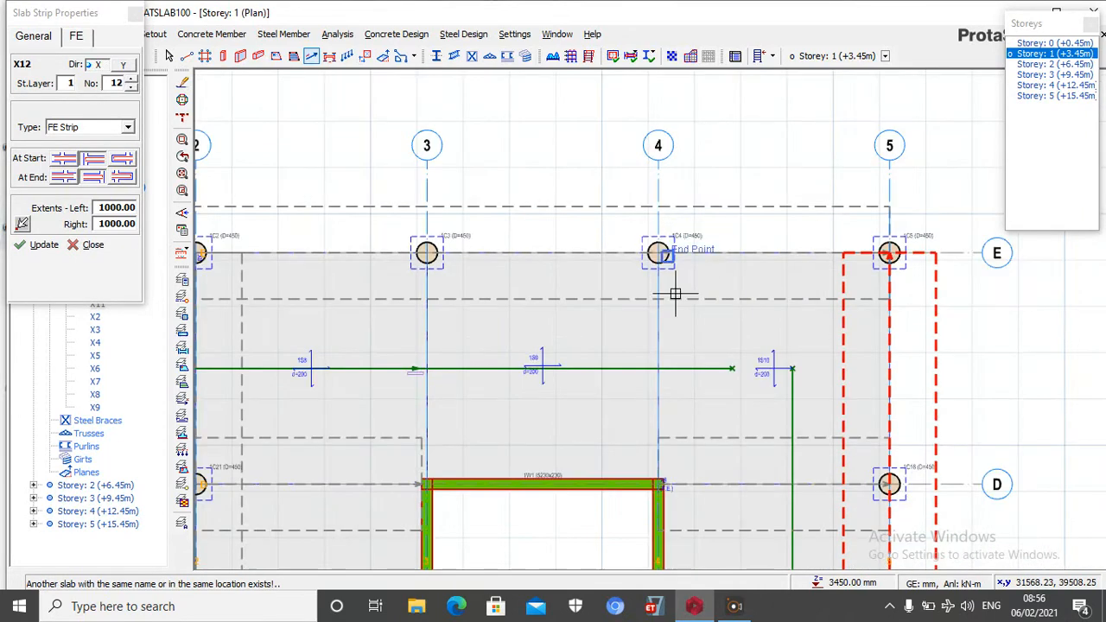
left_click(657, 253)
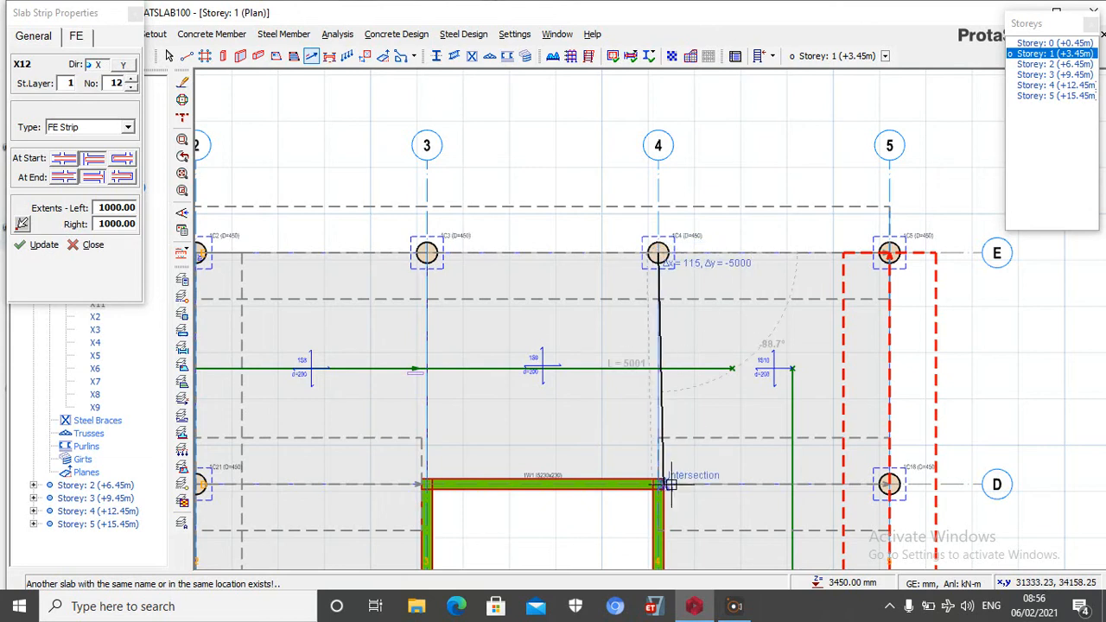
scroll(663, 488, "up", 2)
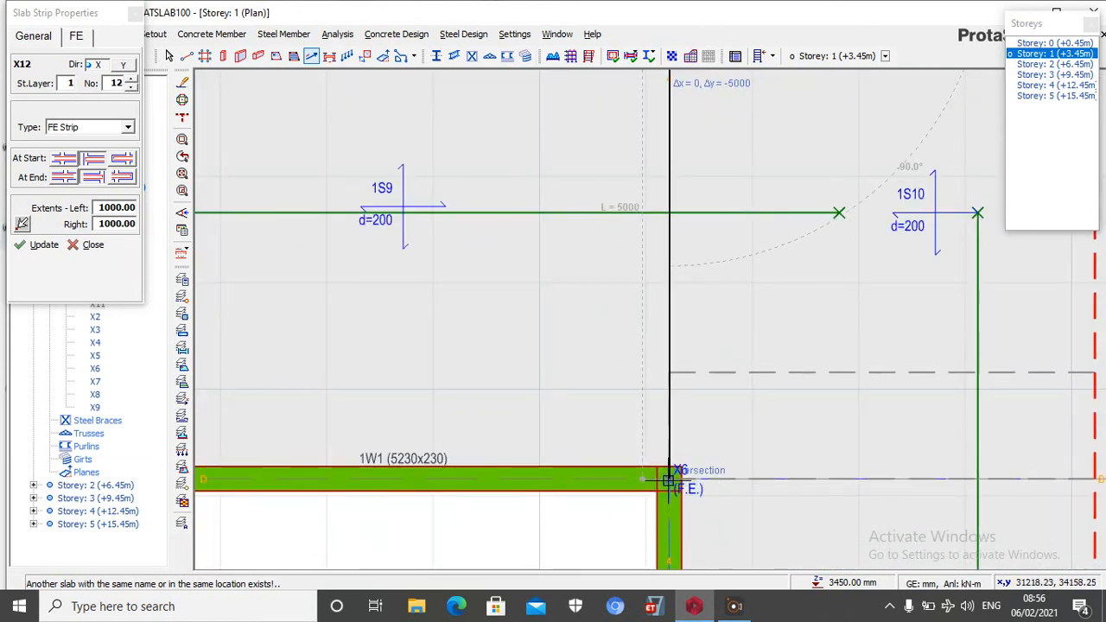
left_click(665, 493)
scroll(667, 484, "down", 3)
scroll(570, 259, "up", 2)
left_click(573, 254)
scroll(574, 250, "down", 3)
scroll(573, 321, "up", 2)
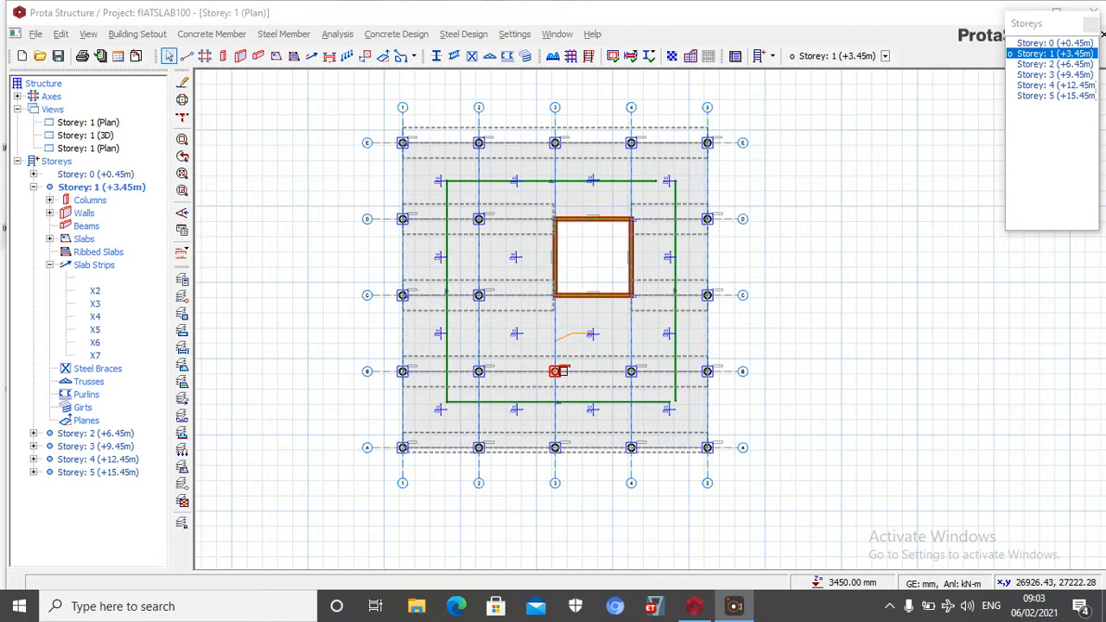
Insert an X-direction FE strip with 1000 extents midway between axes A and B, running from axis 1 to axis 5
left_click(311, 57)
scroll(388, 464, "up", 4)
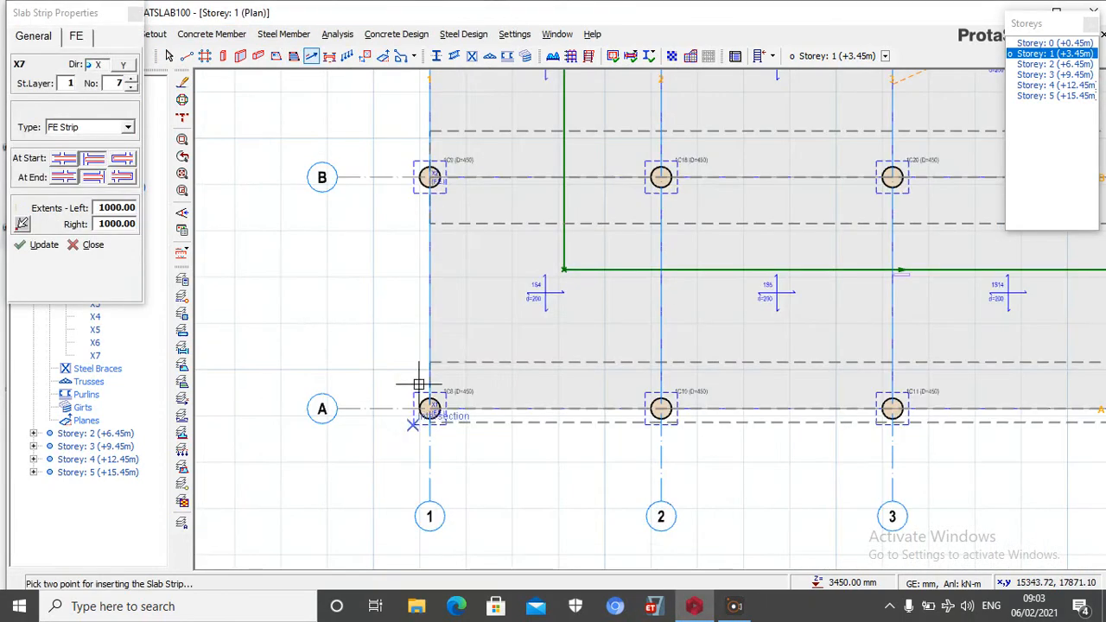
left_click(430, 408)
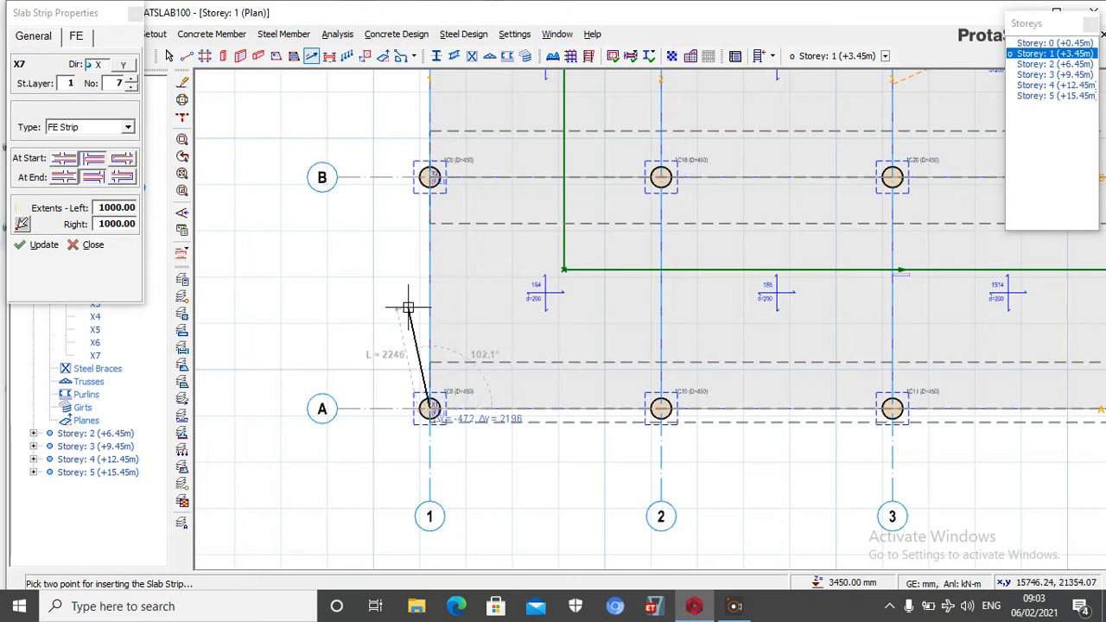
key("Escape")
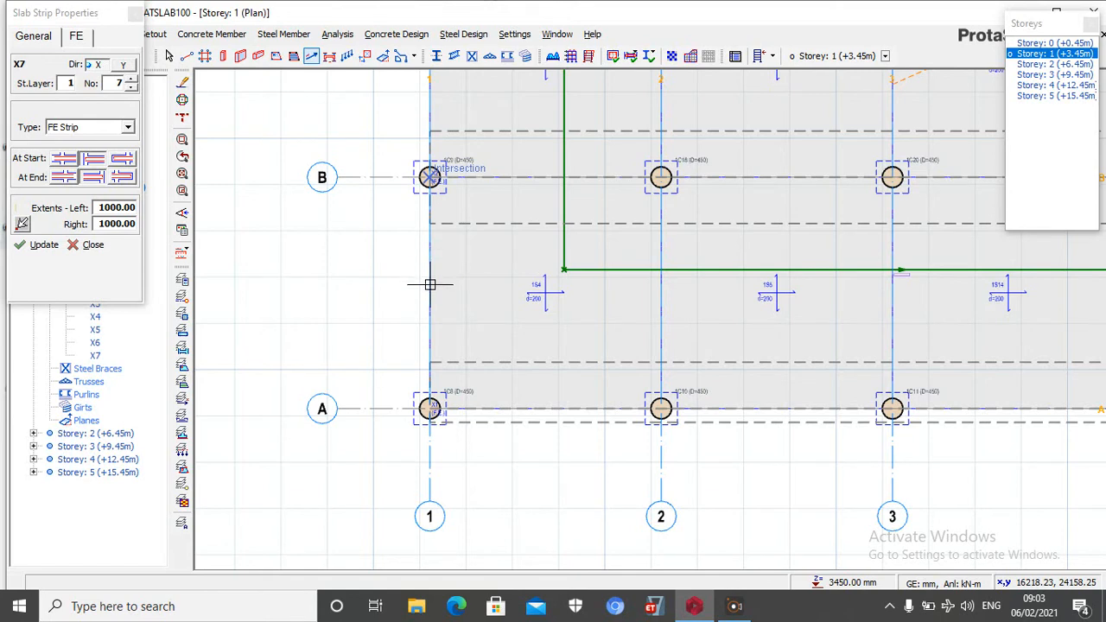
scroll(430, 284, "up", 5)
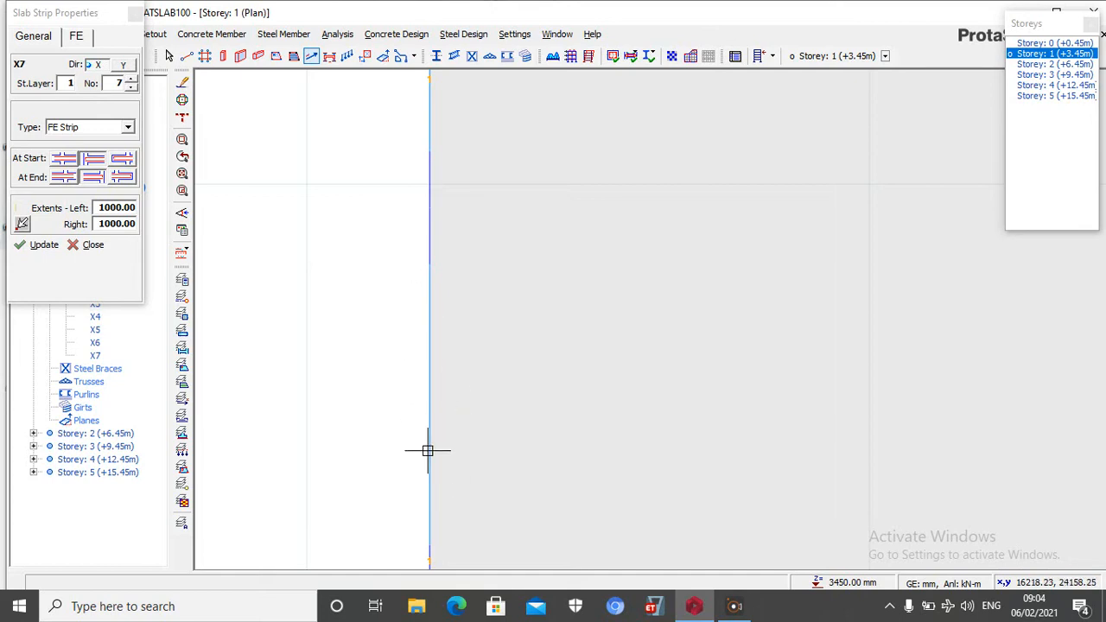
scroll(379, 354, "down", 4)
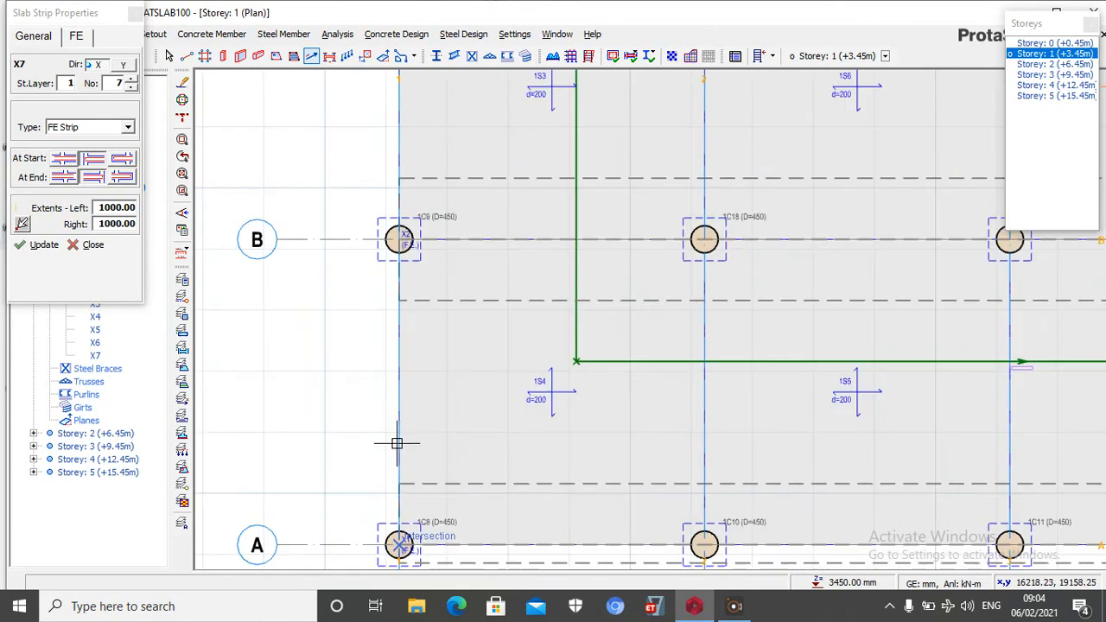
left_click(399, 384)
scroll(448, 376, "down", 3)
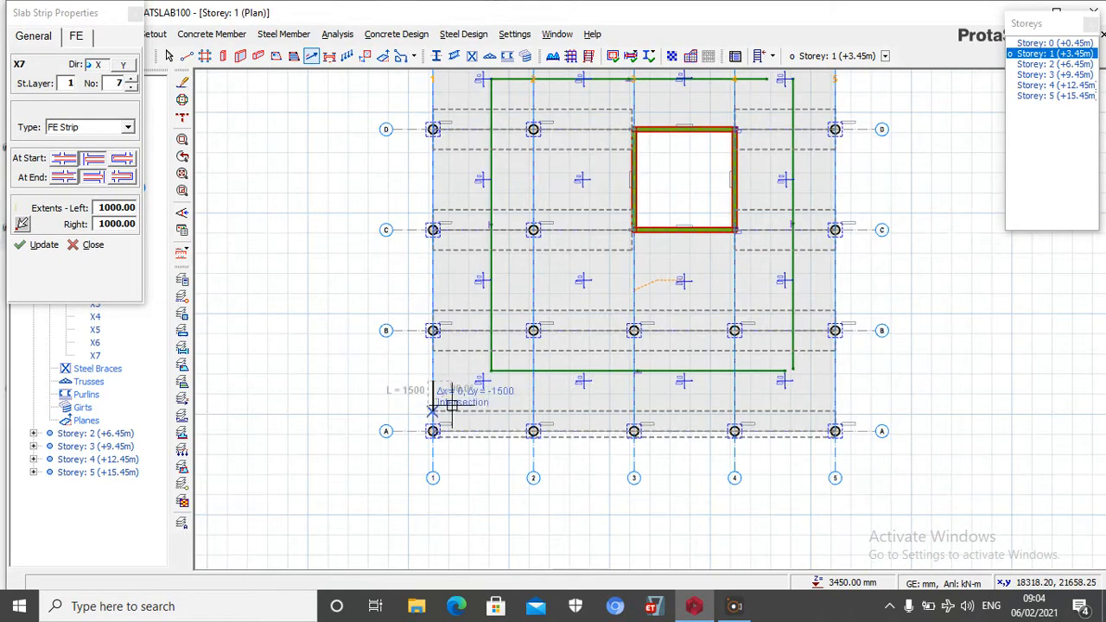
scroll(825, 373, "up", 3)
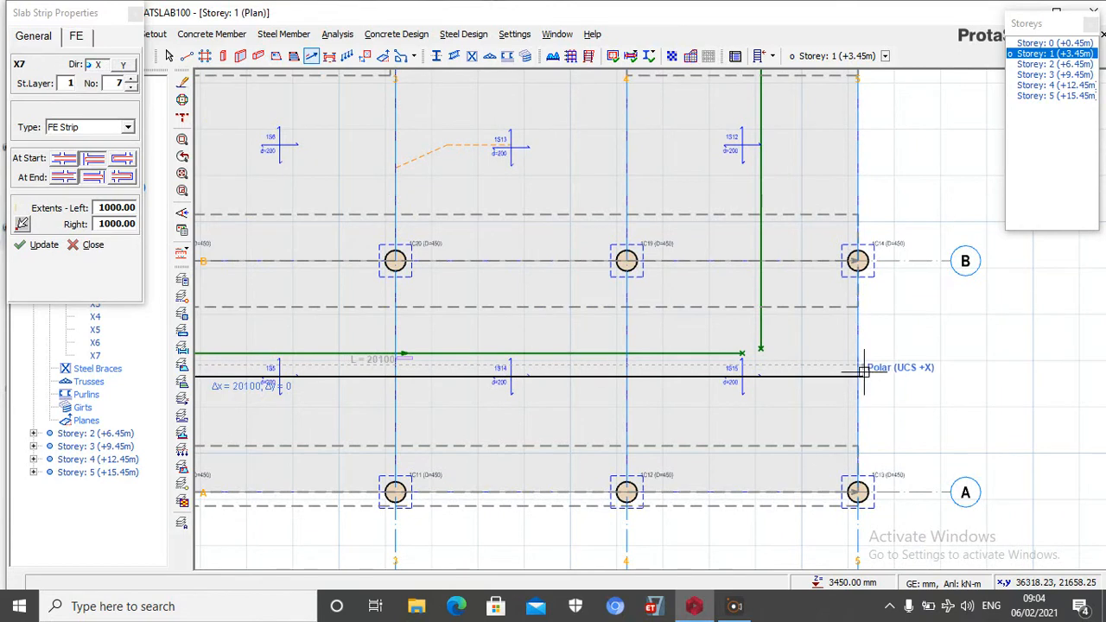
scroll(862, 368, "up", 3)
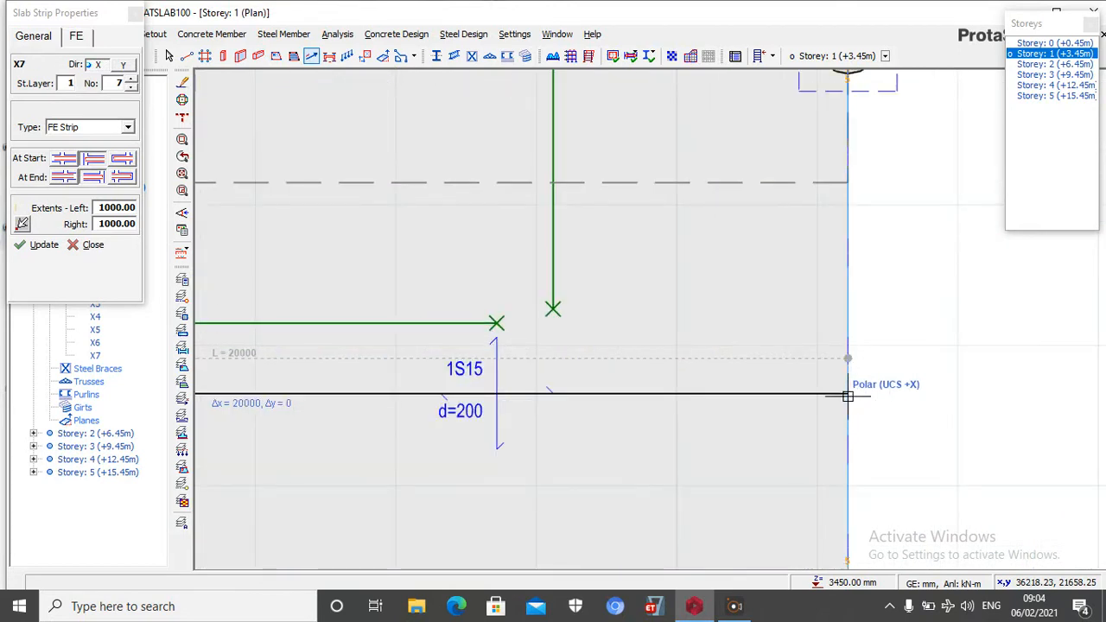
left_click(847, 396)
scroll(829, 329, "down", 3)
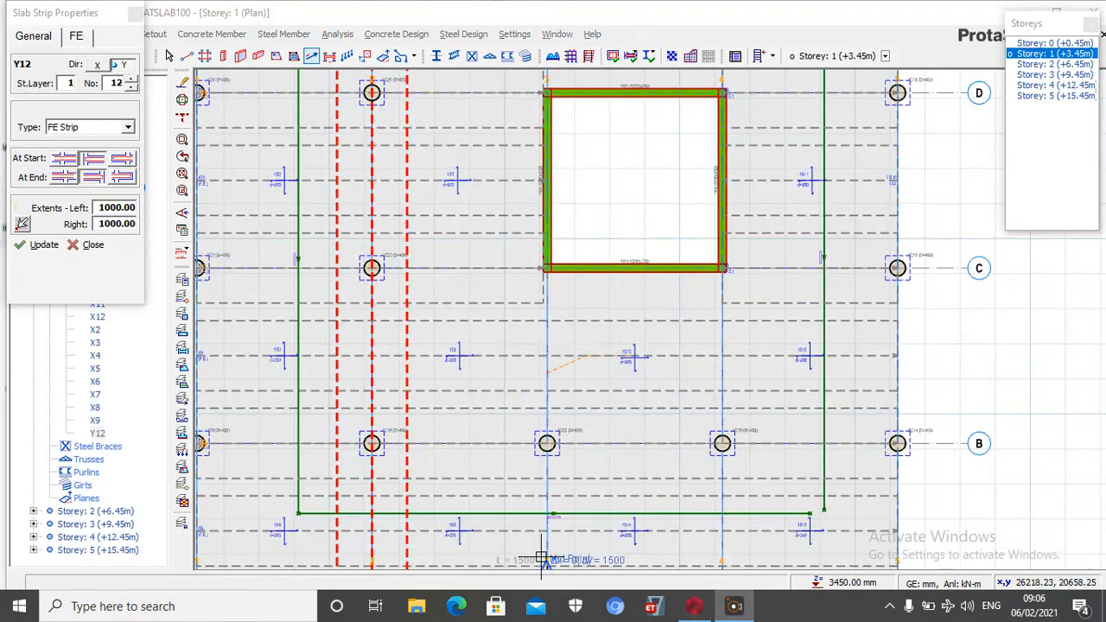
Insert a Y-direction FE strip along axis 3 from the column at axis A to the core wall corner at axis C
left_click(543, 558)
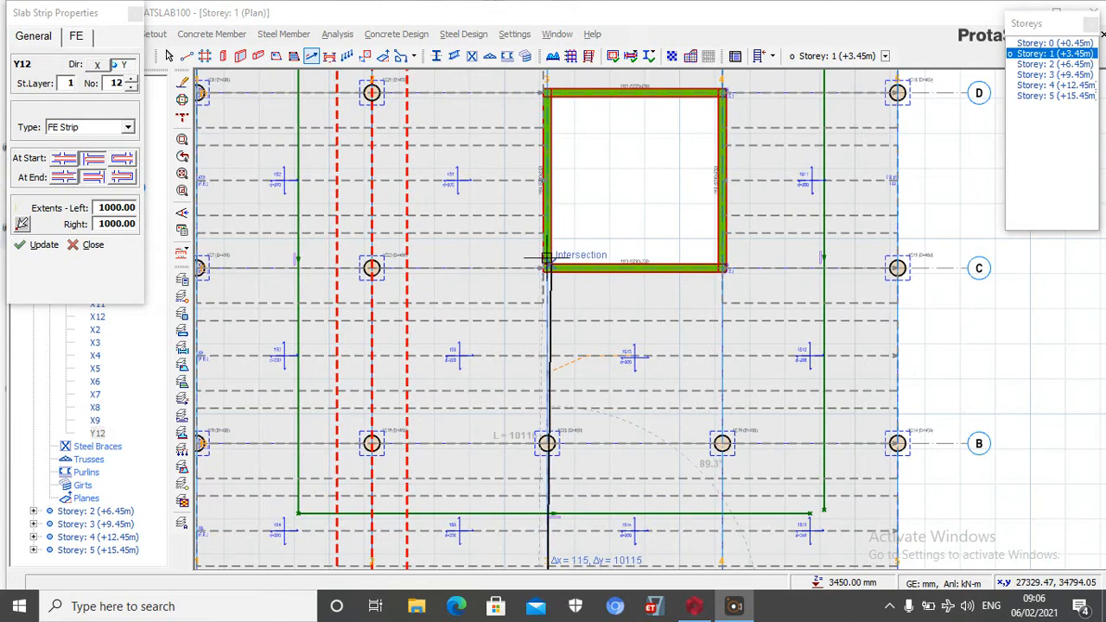
scroll(543, 302, "up", 2)
left_click(543, 203)
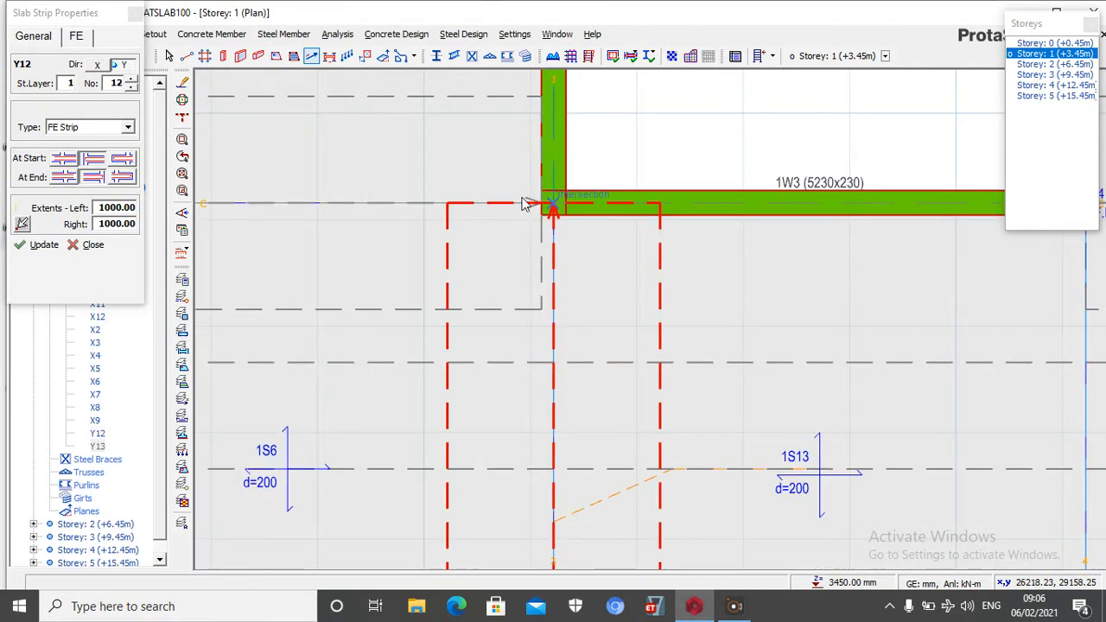
Insert a Y-direction FE strip along axis 4 from the column at axis A to the core wall corner at axis C
scroll(518, 198, "down", 3)
scroll(553, 224, "down", 2)
scroll(570, 285, "up", 5)
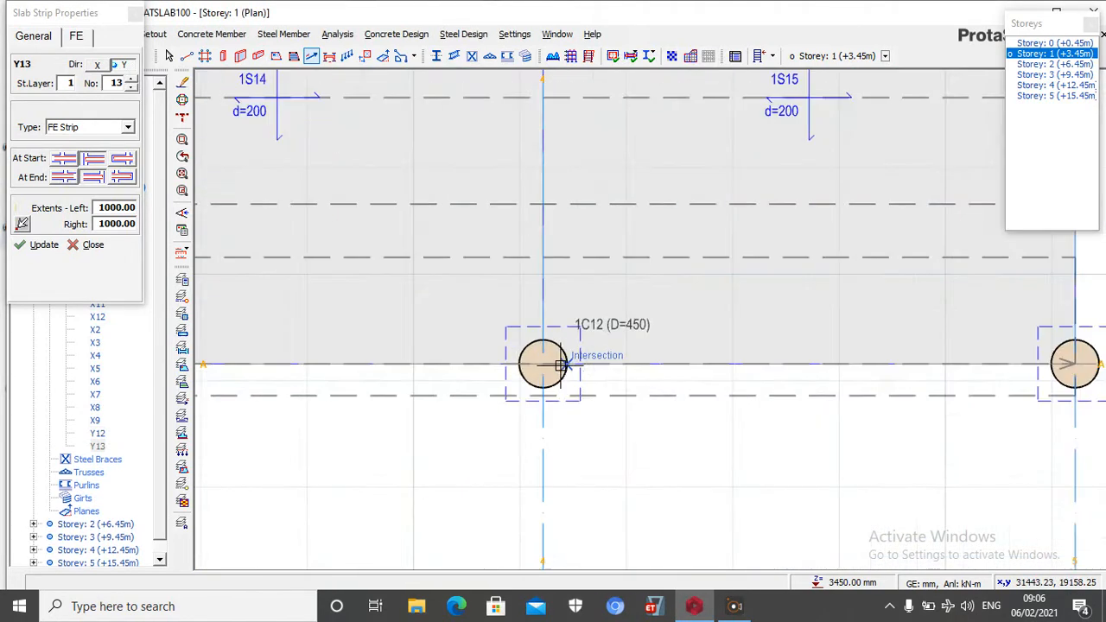
left_click(539, 363)
scroll(545, 346, "down", 3)
scroll(573, 212, "up", 3)
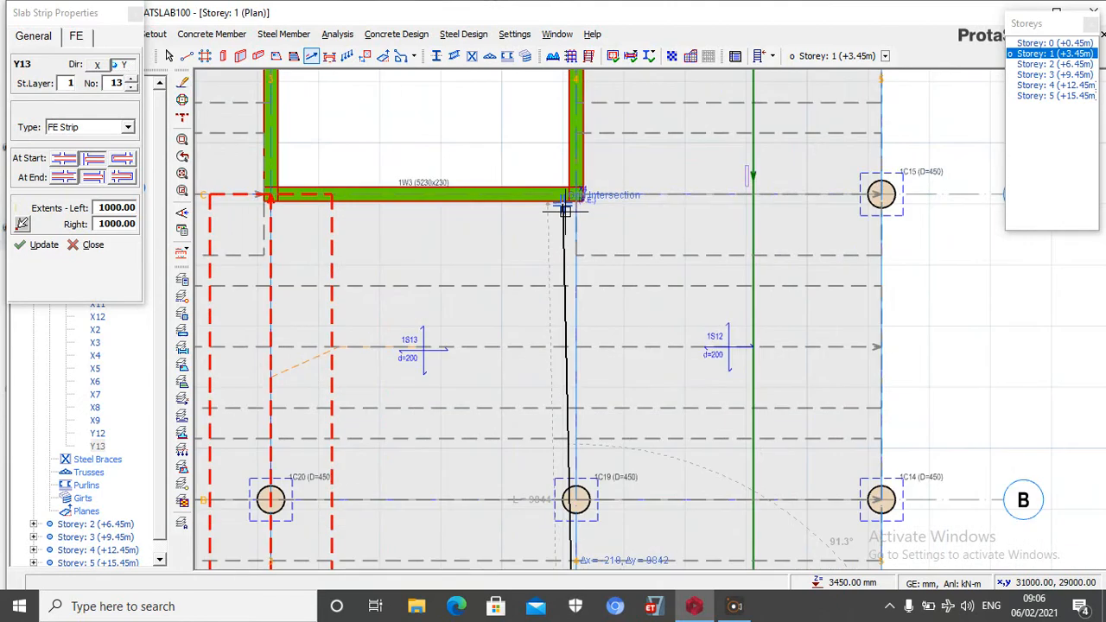
left_click(572, 206)
Insert a Y-direction FE strip along axis 3 from the core wall corner at axis D to the column at axis E
scroll(573, 204, "down", 4)
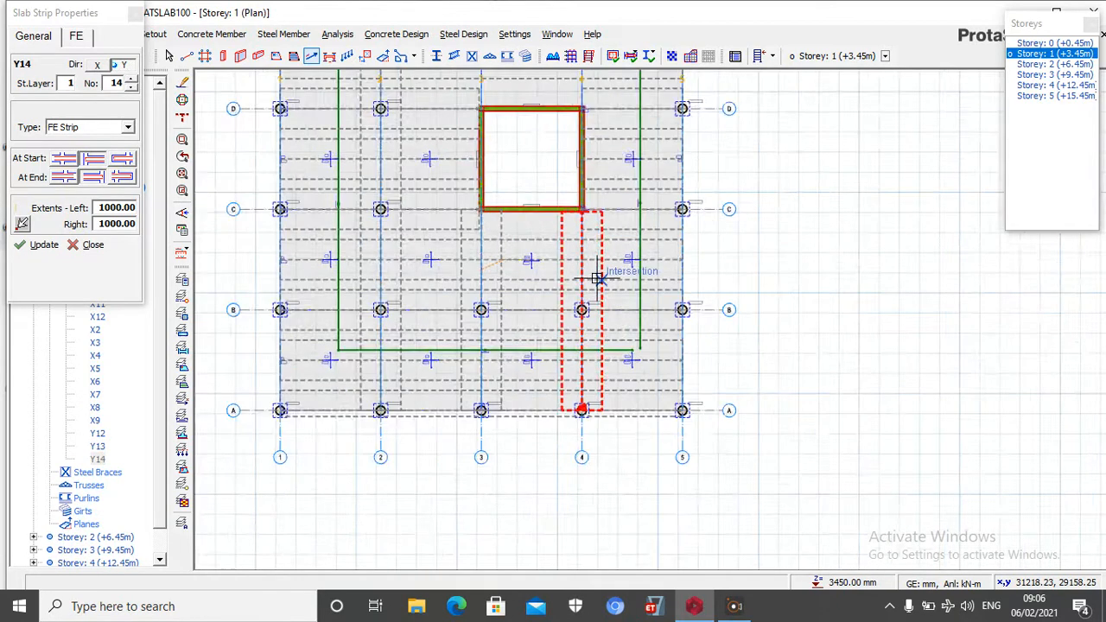
scroll(518, 202, "up", 3)
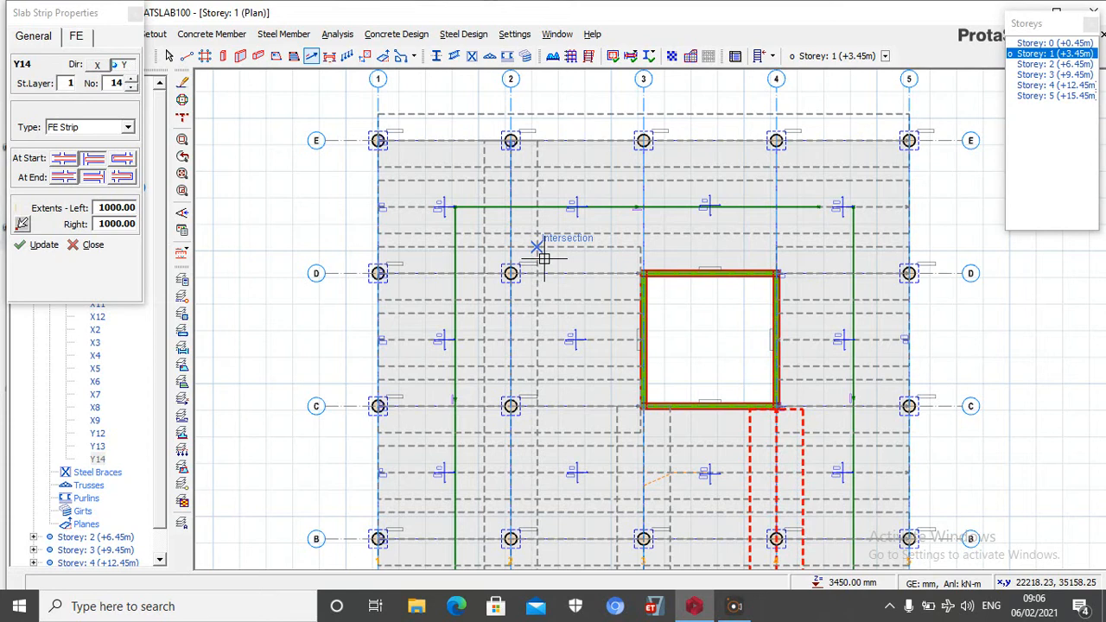
scroll(642, 243, "up", 3)
left_click(649, 334)
scroll(598, 191, "down", 3)
scroll(605, 143, "up", 3)
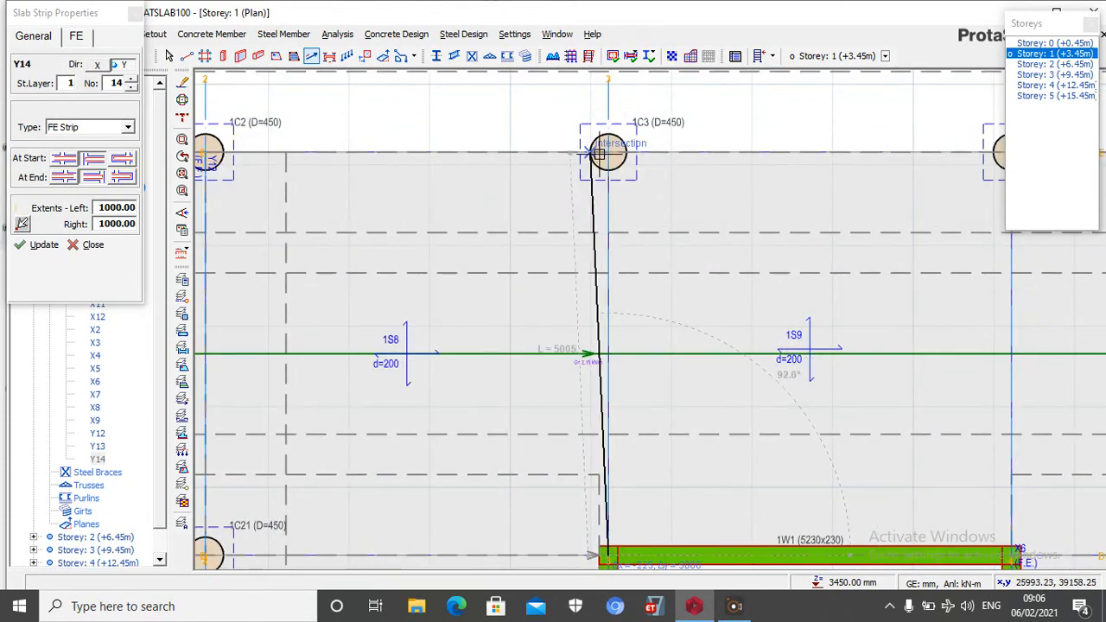
left_click(607, 153)
Insert a Y-direction FE strip along axis 4 from the column at axis E to the core wall corner at axis D
scroll(486, 173, "down", 3)
scroll(708, 164, "up", 3)
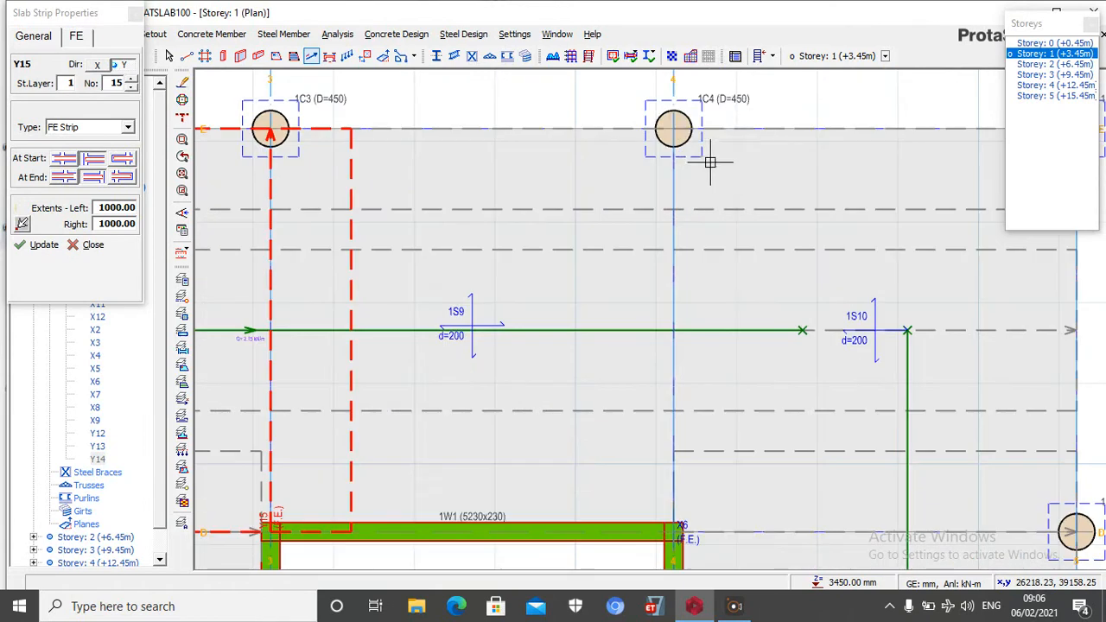
left_click(673, 129)
scroll(683, 307, "down", 3)
scroll(682, 322, "up", 4)
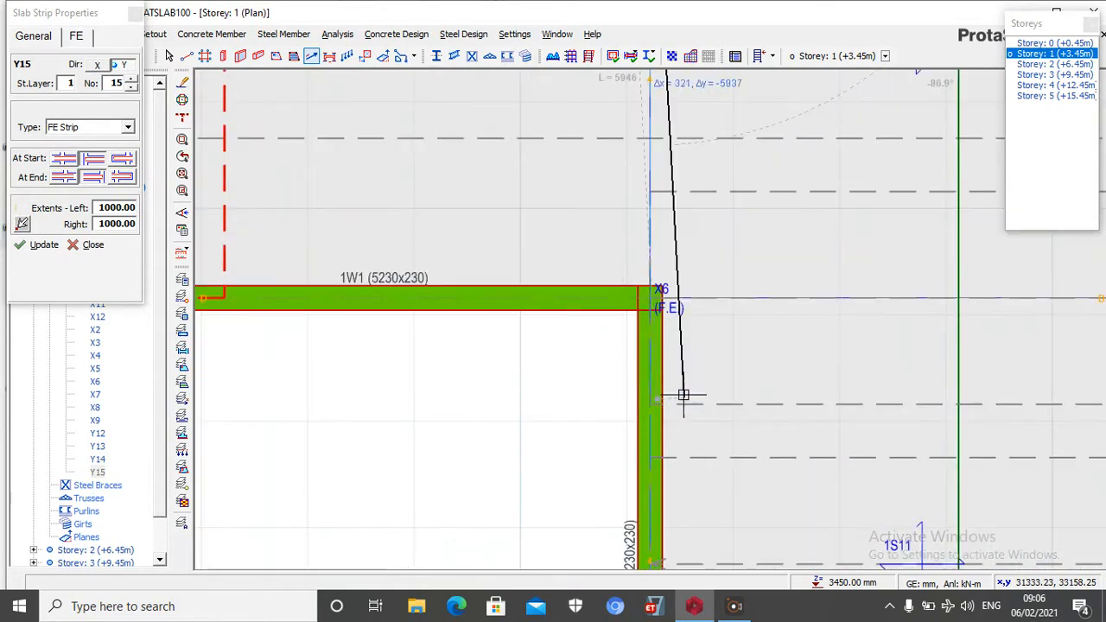
left_click(611, 183)
Insert a Y-direction FE strip with 1000 extents along axis 5 from the column at axis E to the column at axis A
scroll(544, 234, "down", 3)
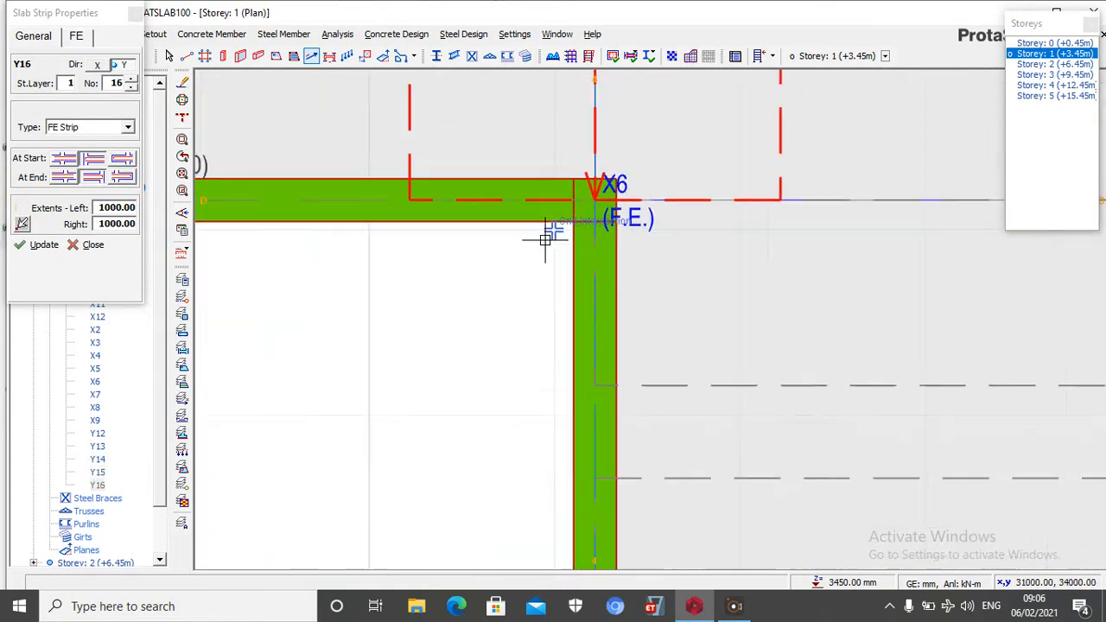
scroll(553, 311, "down", 3)
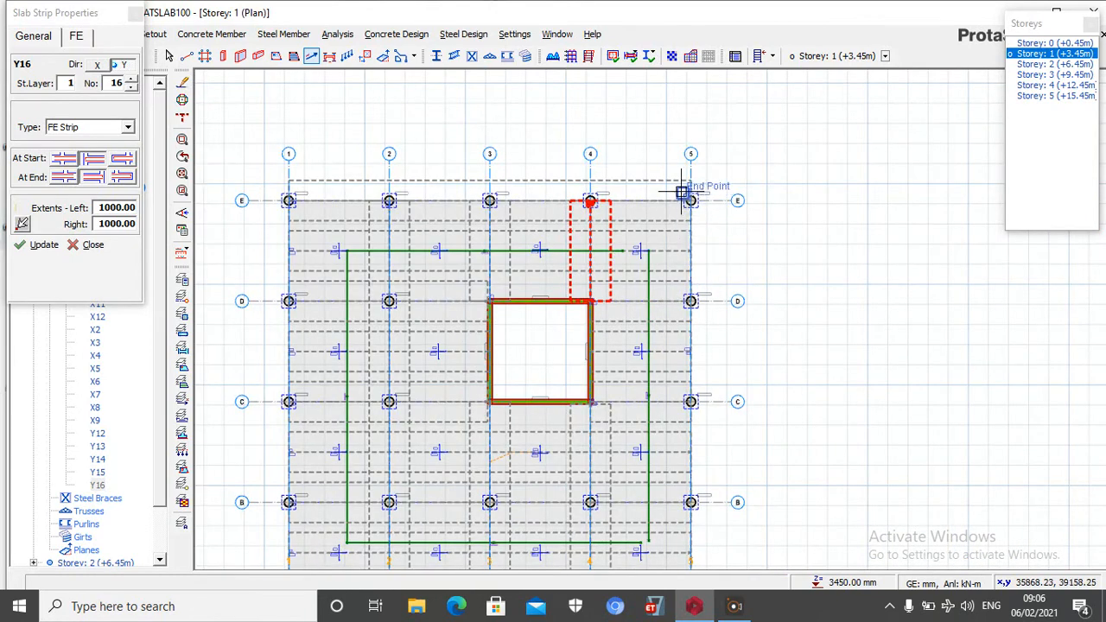
scroll(691, 216, "down", 1)
scroll(701, 214, "up", 3)
scroll(656, 159, "up", 2)
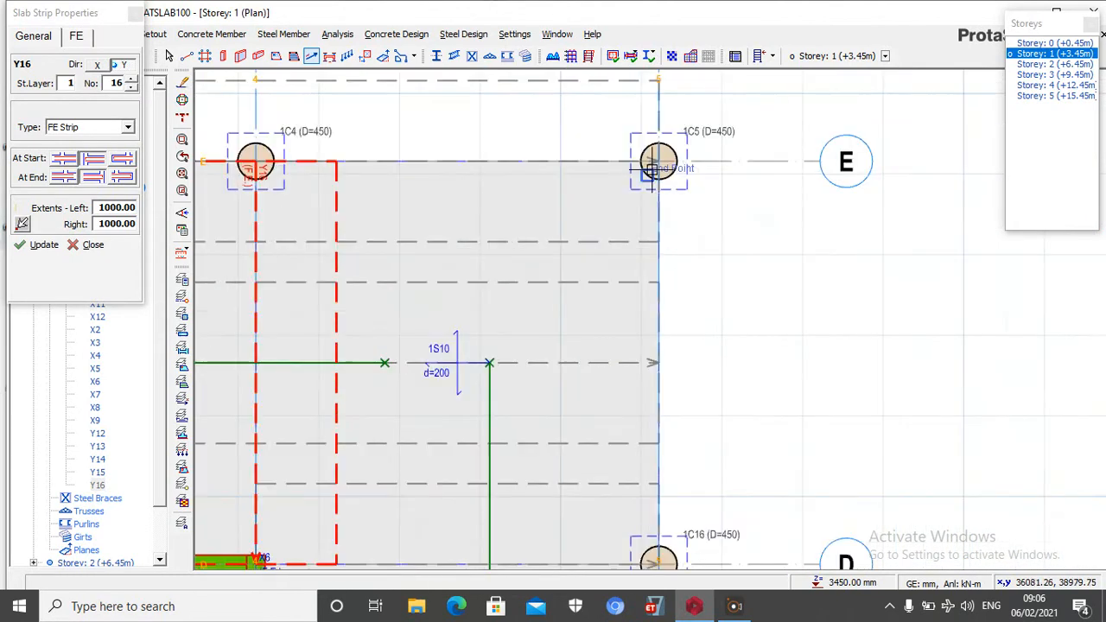
left_click(659, 162)
scroll(659, 162, "down", 3)
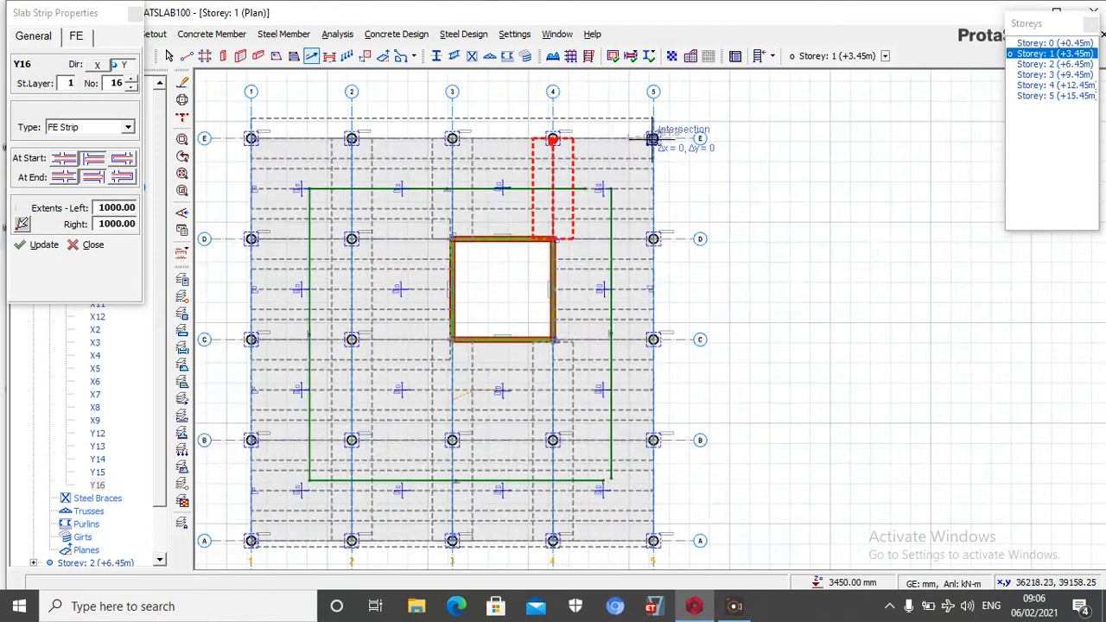
scroll(679, 308, "down", 1)
scroll(679, 308, "up", 4)
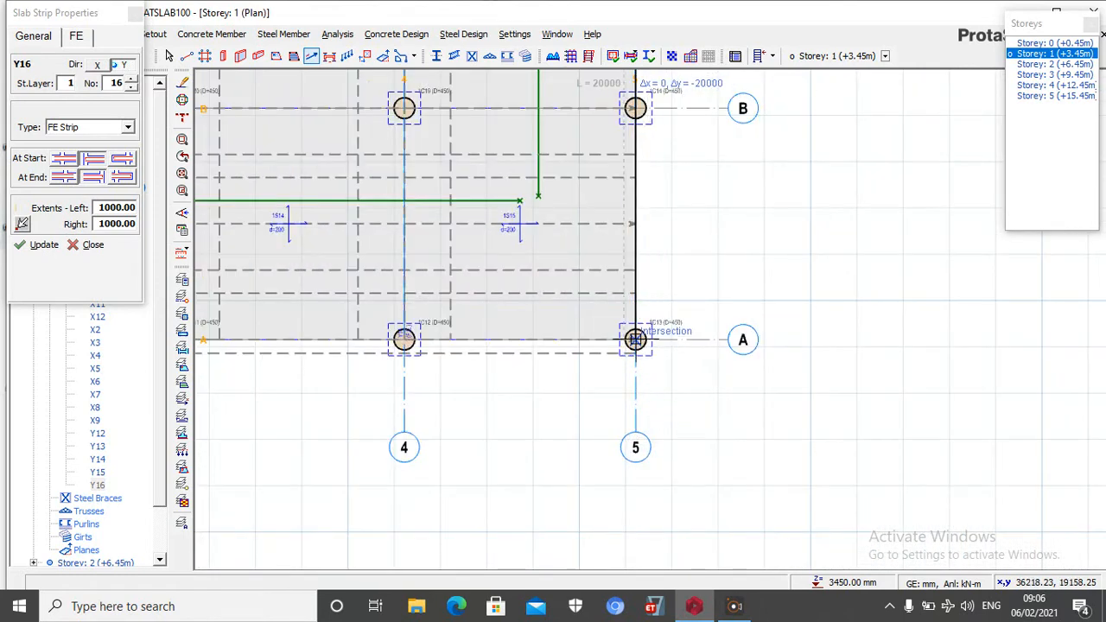
left_click(635, 339)
Try to insert a Y-direction FE strip along axis 1 from the column at axis A to the column at axis E with a 300 left extent
scroll(725, 370, "down", 3)
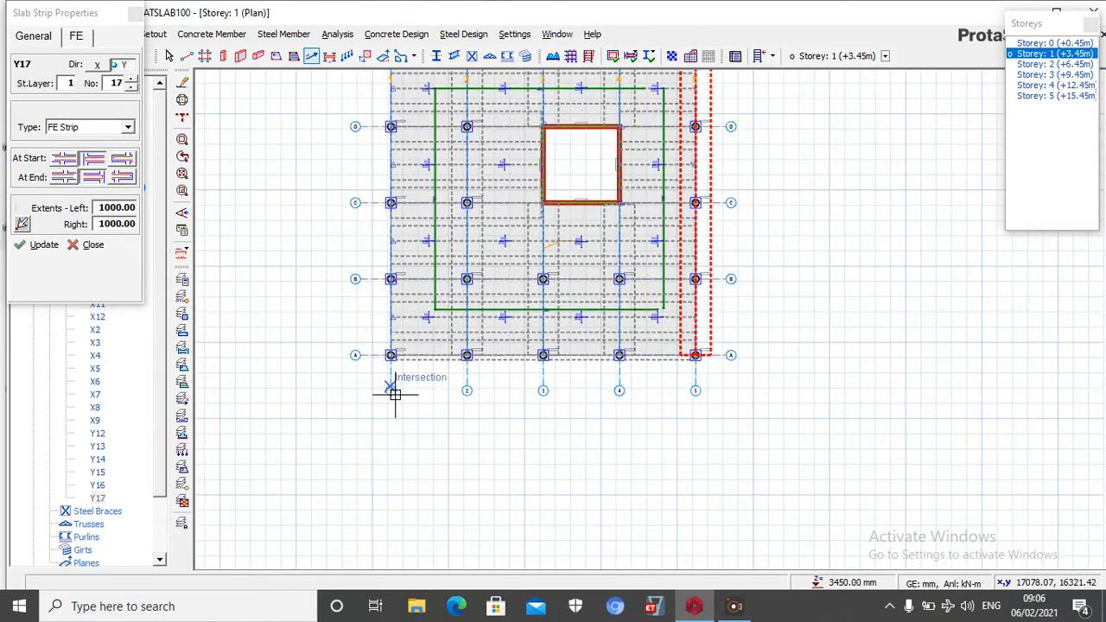
scroll(363, 355, "up", 3)
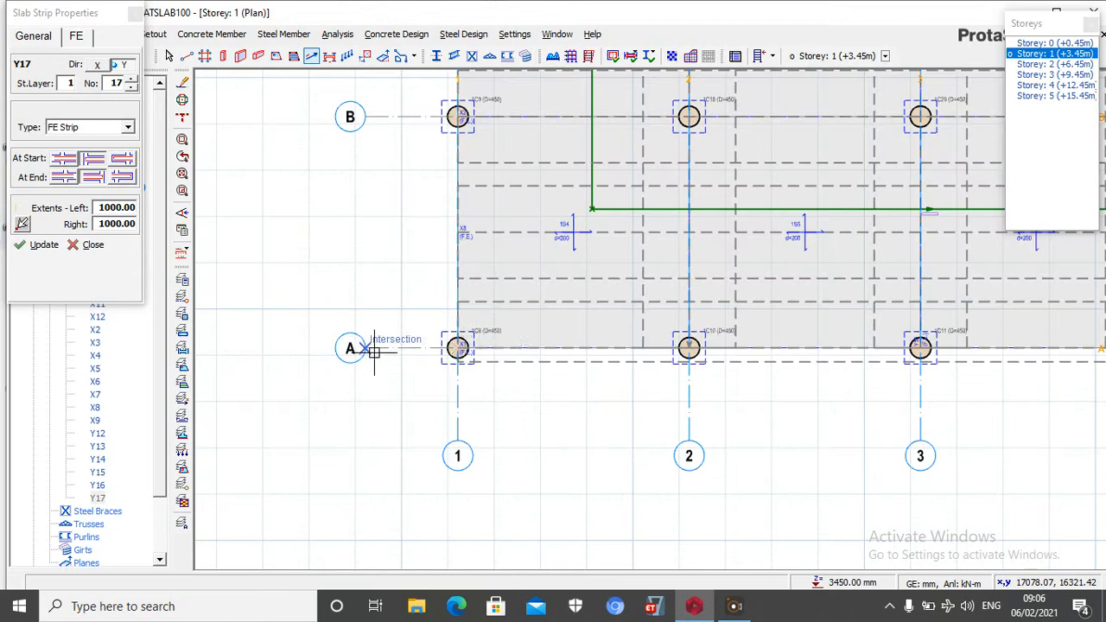
left_click(458, 347)
scroll(509, 414, "down", 3)
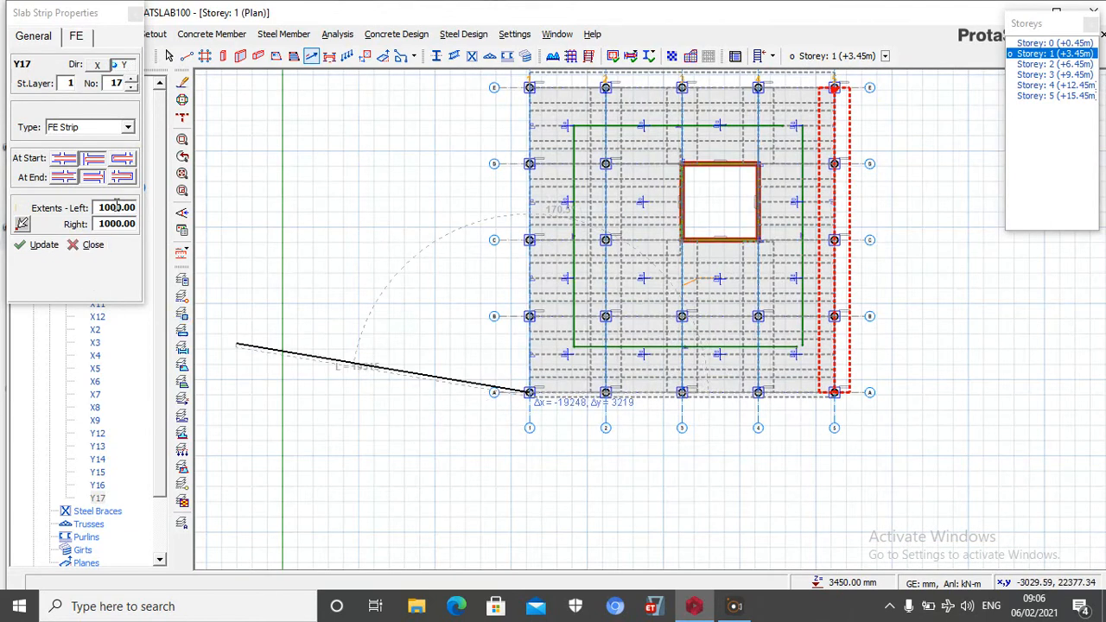
left_click(123, 208)
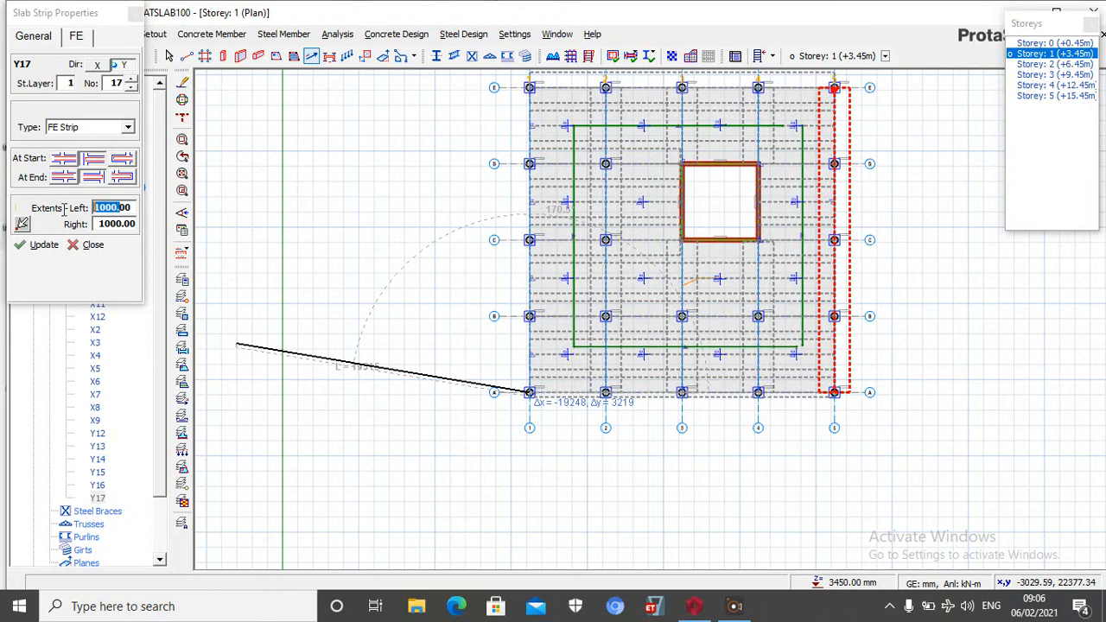
type("300")
scroll(622, 439, "down", 3)
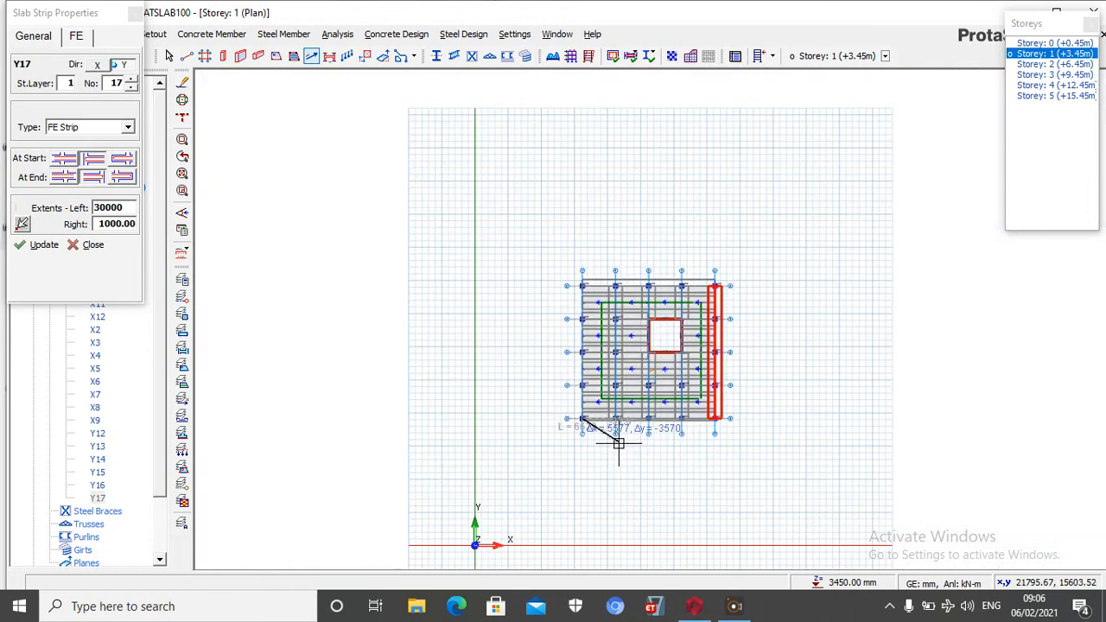
key("BackSpace")
key("BackSpace")
key("BackSpace")
scroll(567, 291, "up", 5)
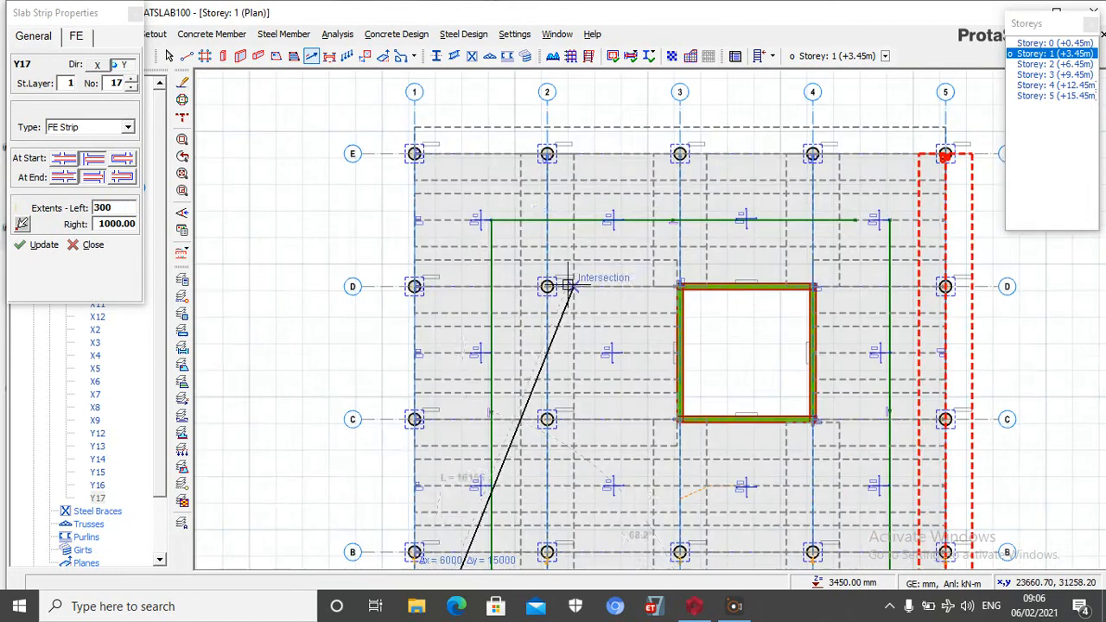
scroll(356, 110, "up", 3)
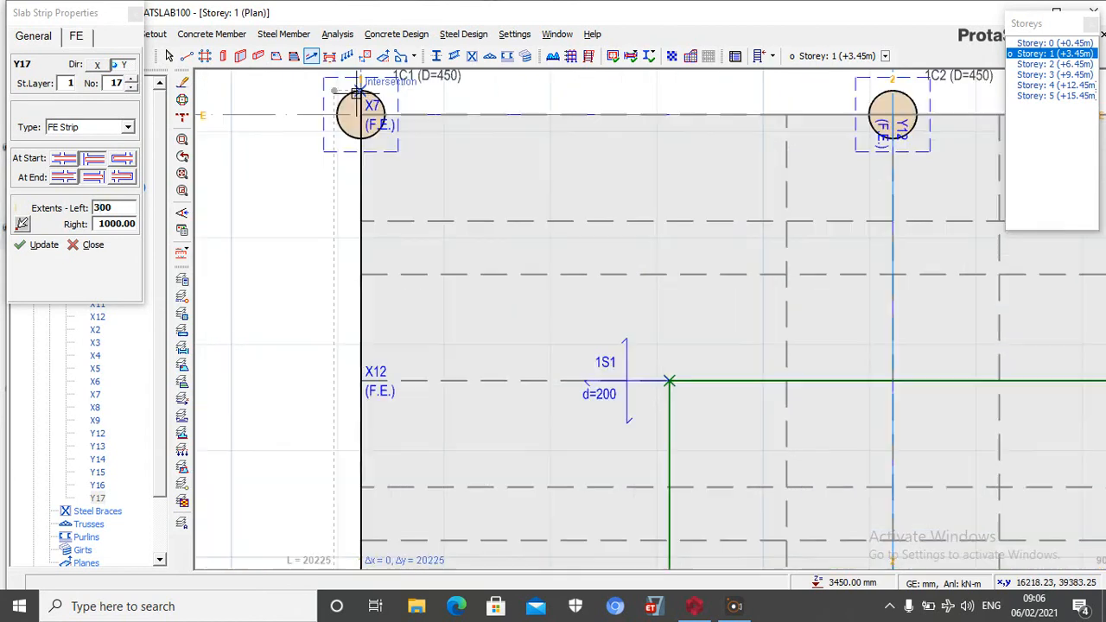
left_click(361, 112)
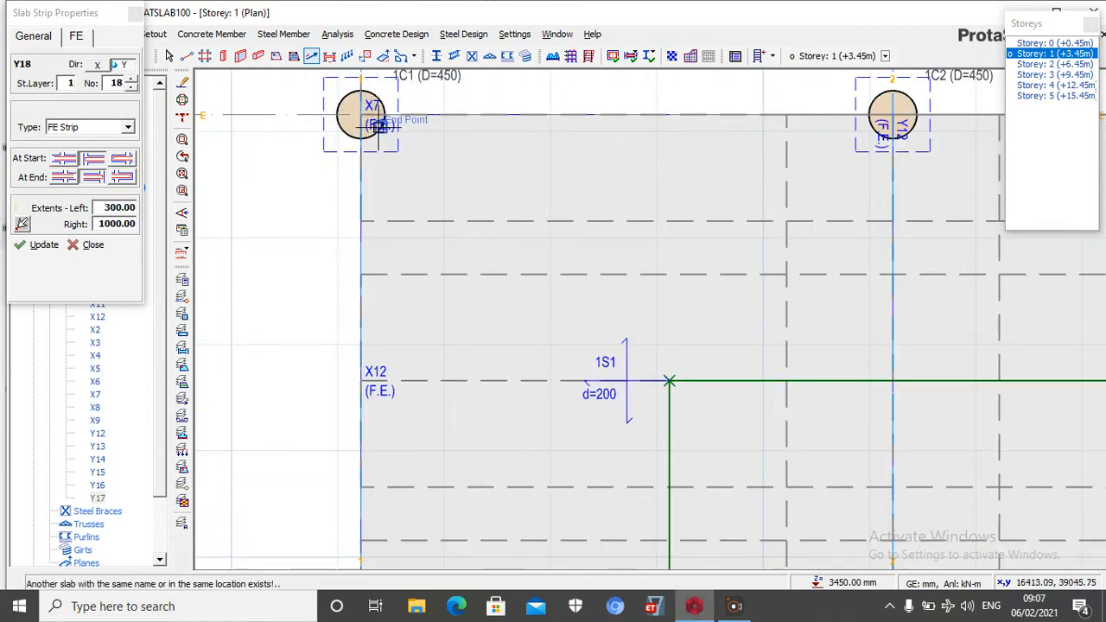
Try the axis 1 FE strip in reverse, from the column at axis E to the column at axis A, with a 300 left extent
scroll(361, 112, "down", 5)
scroll(398, 259, "up", 3)
scroll(361, 252, "up", 2)
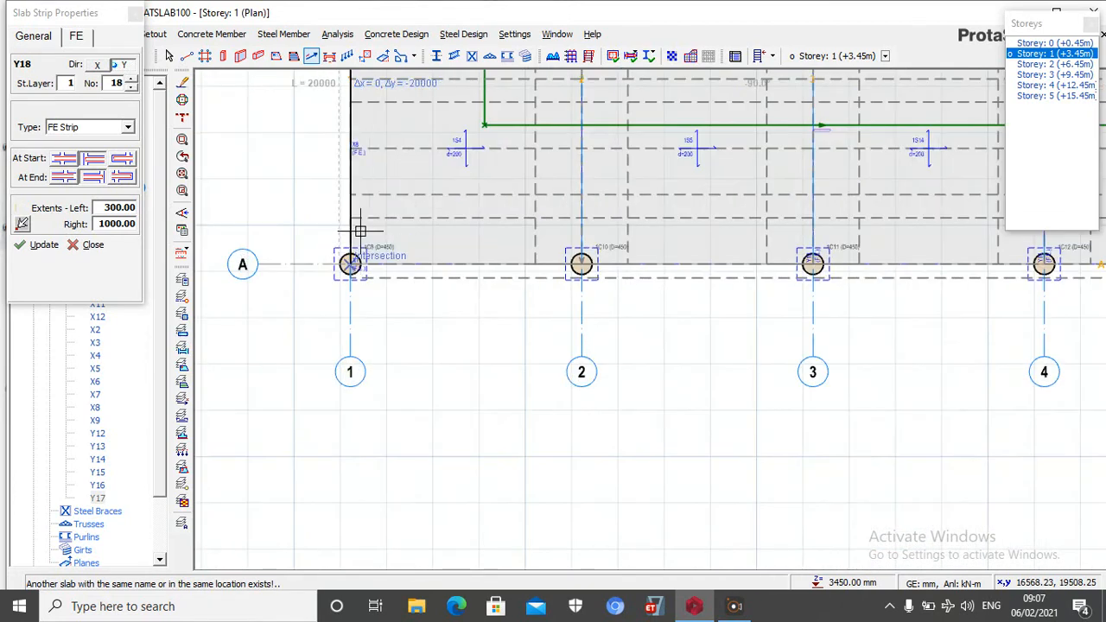
scroll(361, 233, "up", 2)
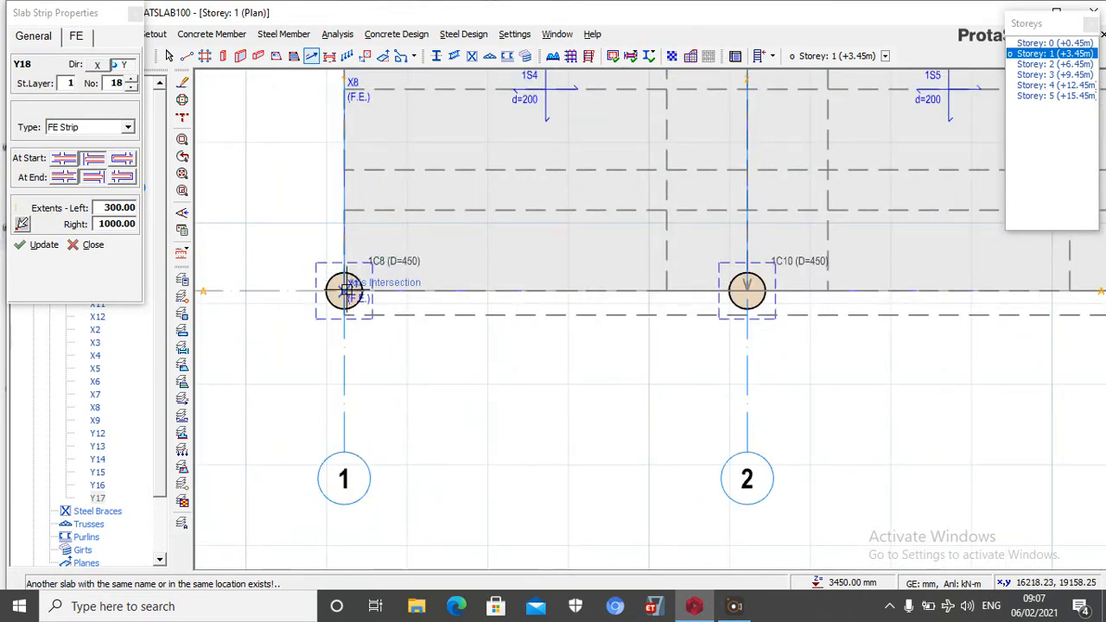
Try to insert a Y-direction FE strip along axis 1 from the column at axis A to axis E with a 1000 left extent
double_click(112, 207)
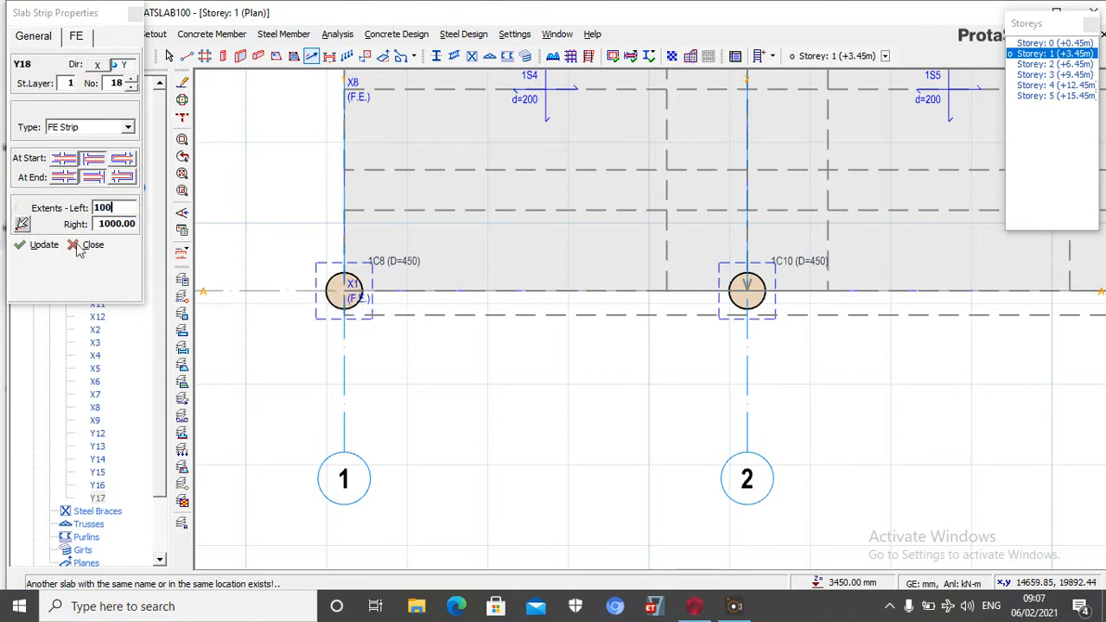
left_click(344, 291)
scroll(385, 405, "down", 2)
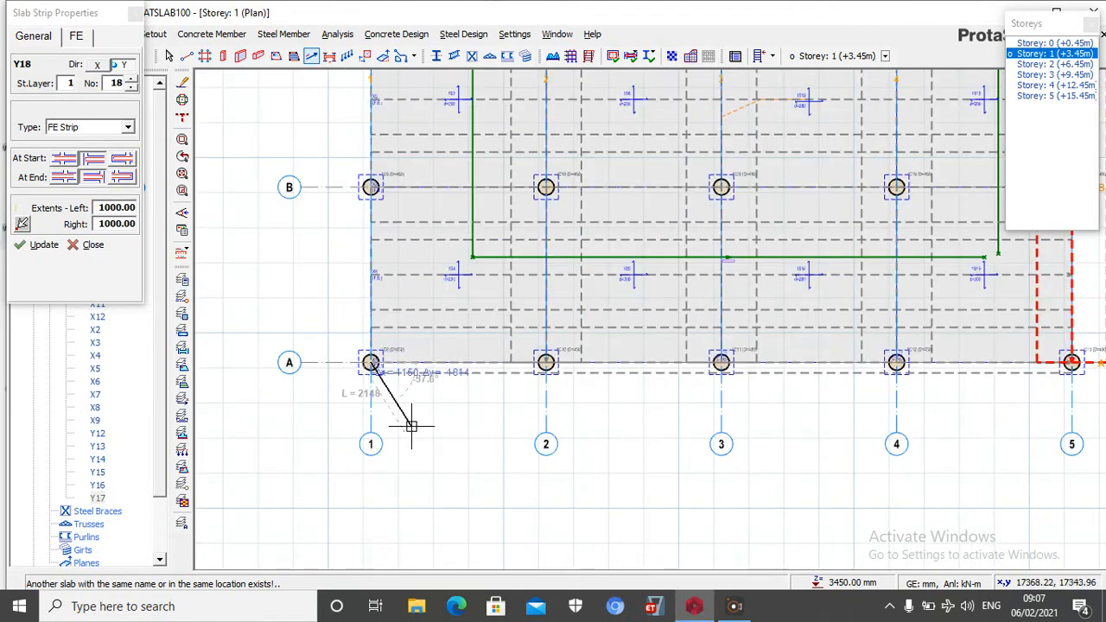
scroll(430, 424, "down", 1)
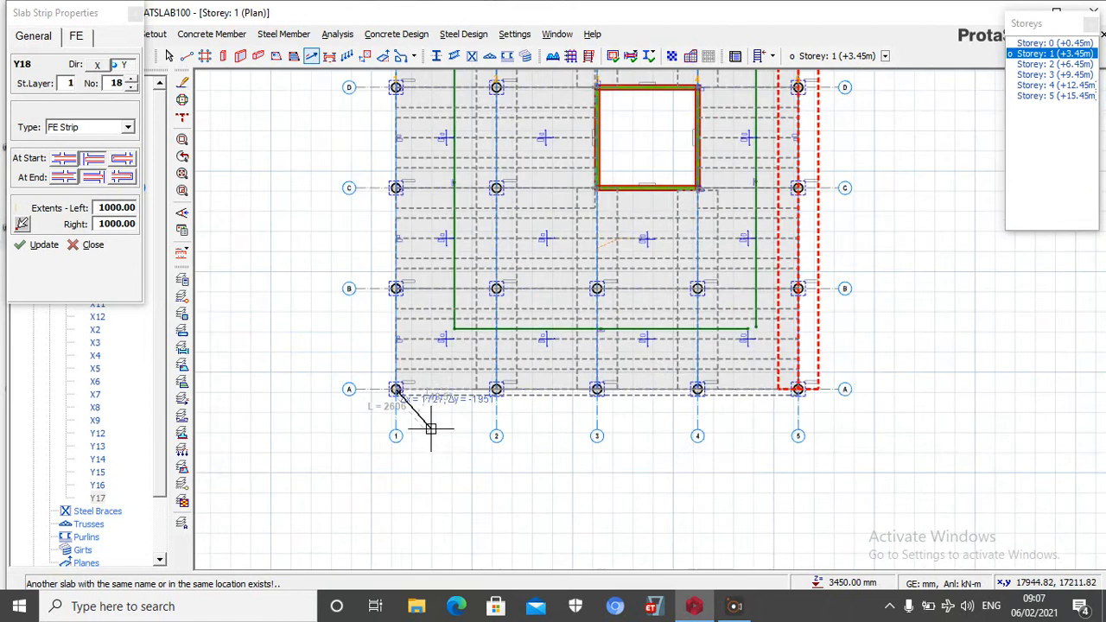
scroll(428, 216, "down", 2)
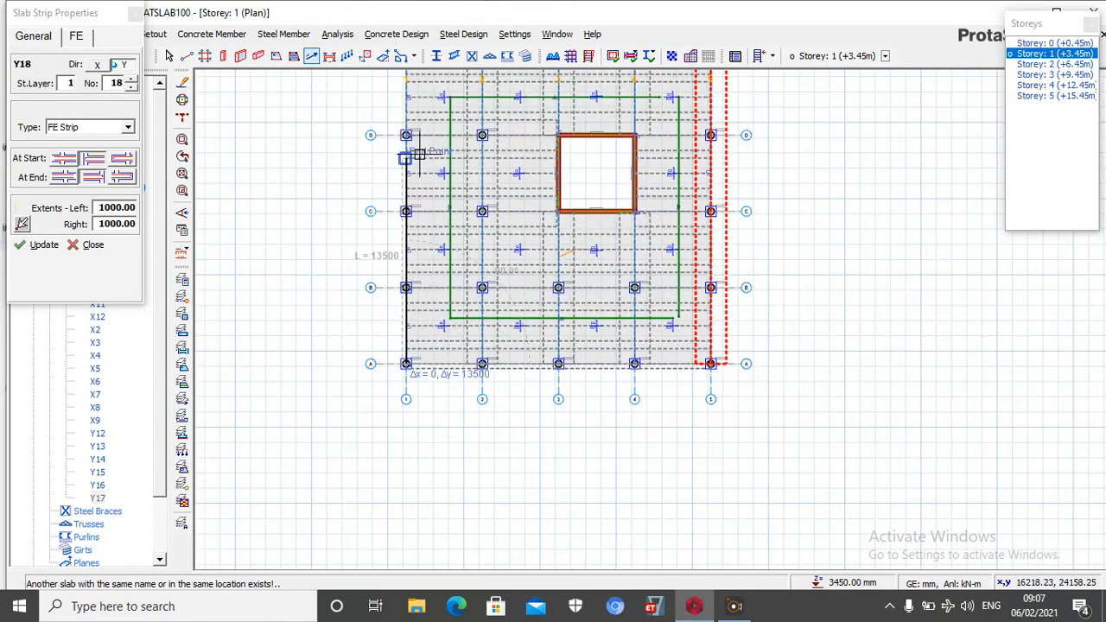
scroll(412, 112, "up", 3)
scroll(405, 99, "up", 2)
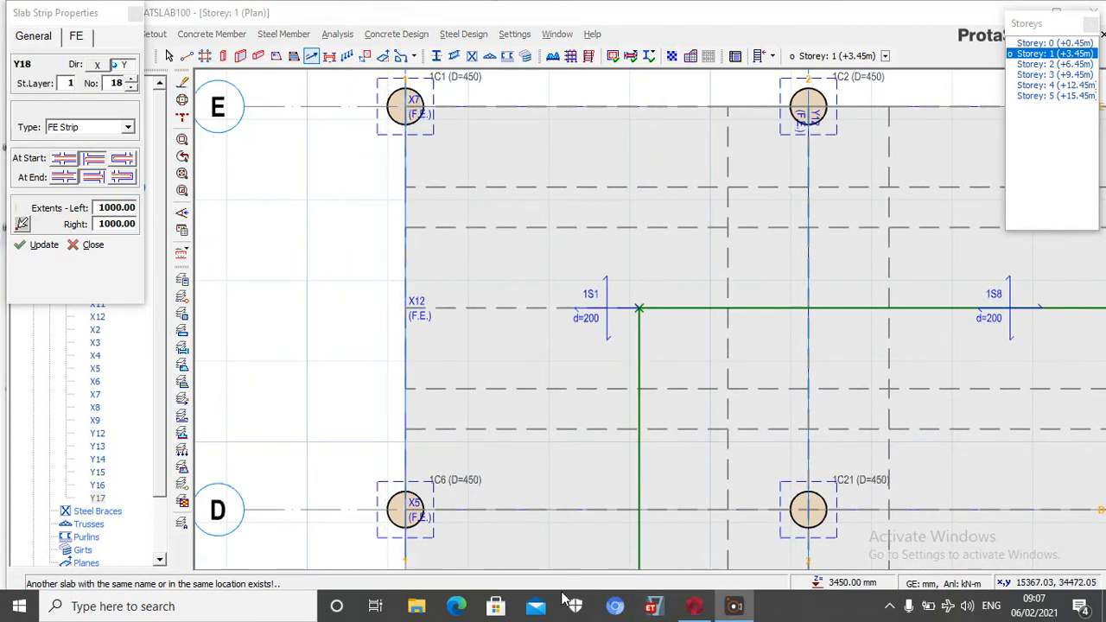
Leave the slab strip command and delete the FE strip along axis 5
scroll(525, 519, "down", 5)
scroll(852, 338, "up", 1)
scroll(814, 371, "down", 4)
scroll(827, 384, "up", 2)
scroll(827, 385, "up", 3)
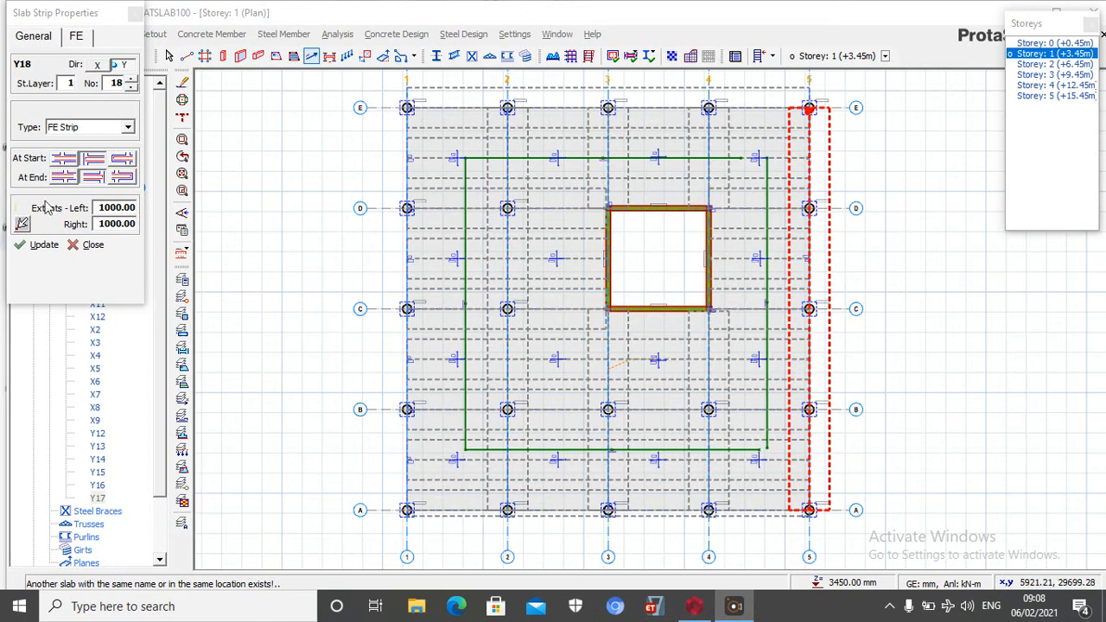
left_click(91, 245)
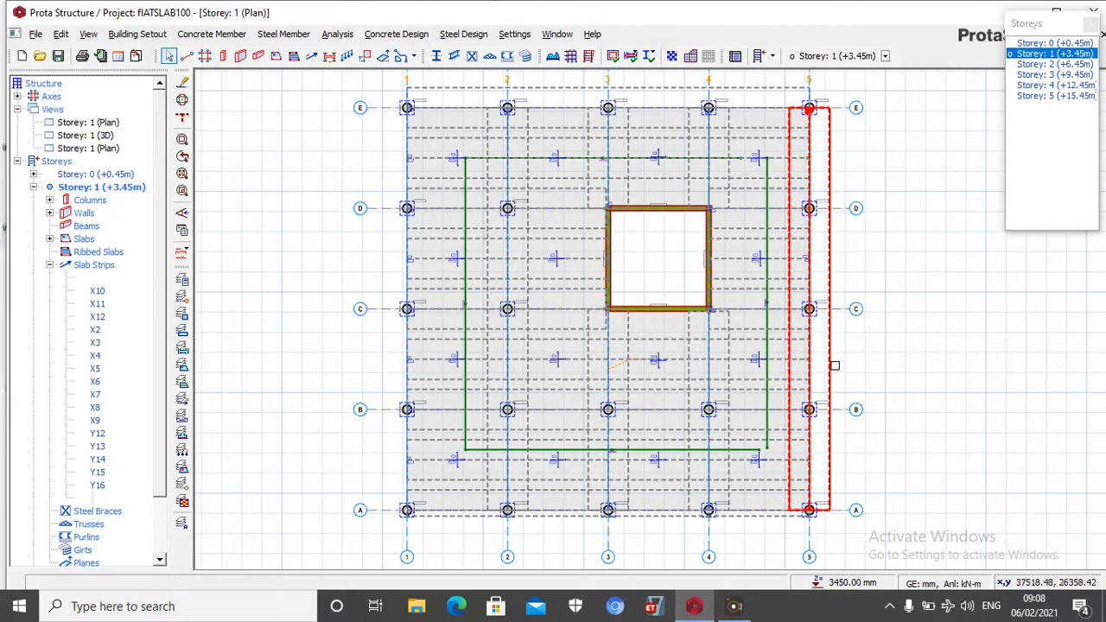
key("Delete")
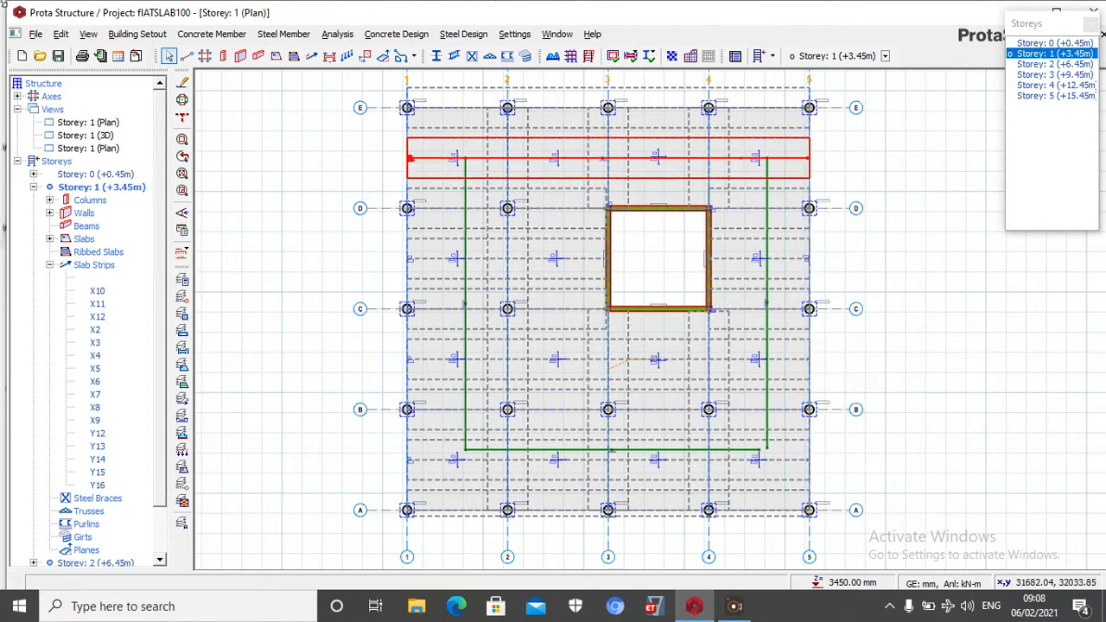
Insert a Y-direction FE strip along axis 5 from the column at axis E to axis A with extents of 1000 left and 300 right
left_click(313, 56)
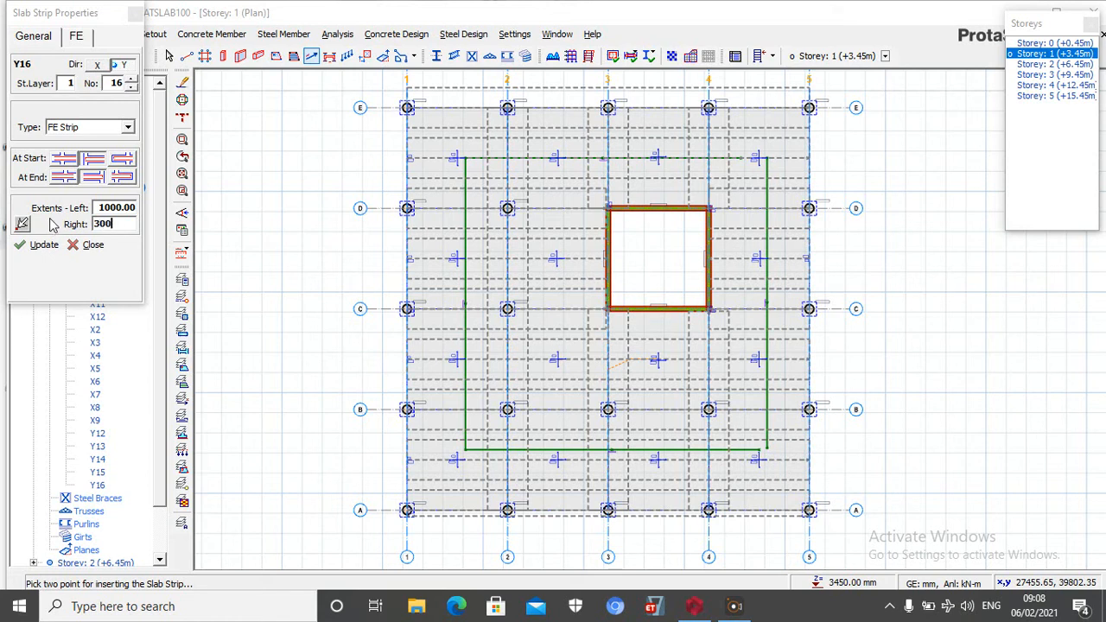
scroll(811, 111, "up", 3)
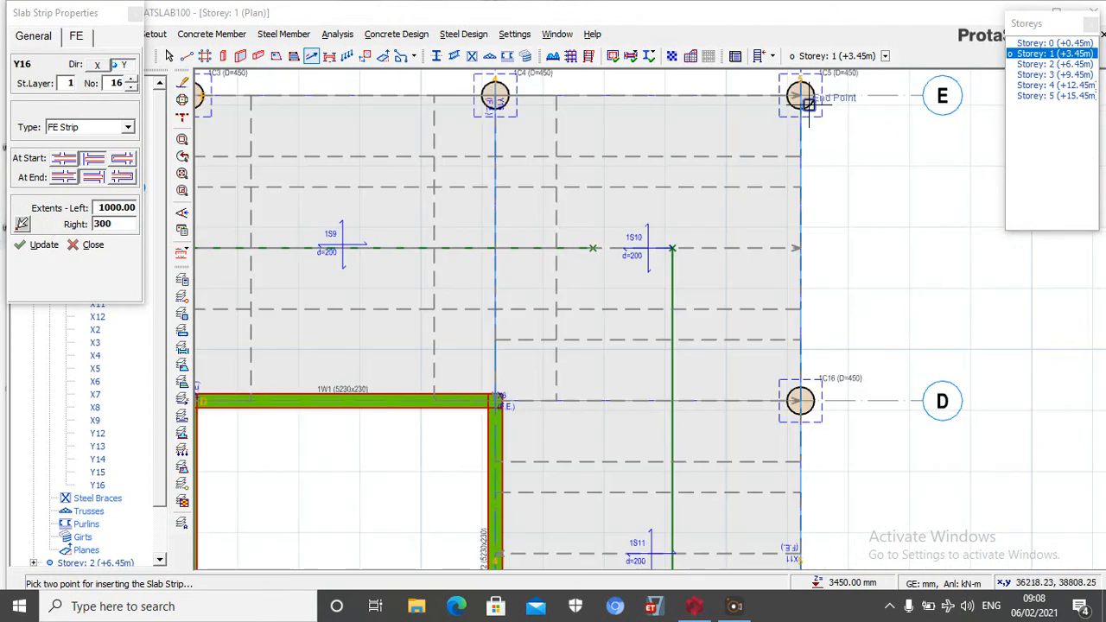
left_click(801, 95)
scroll(790, 260, "down", 3)
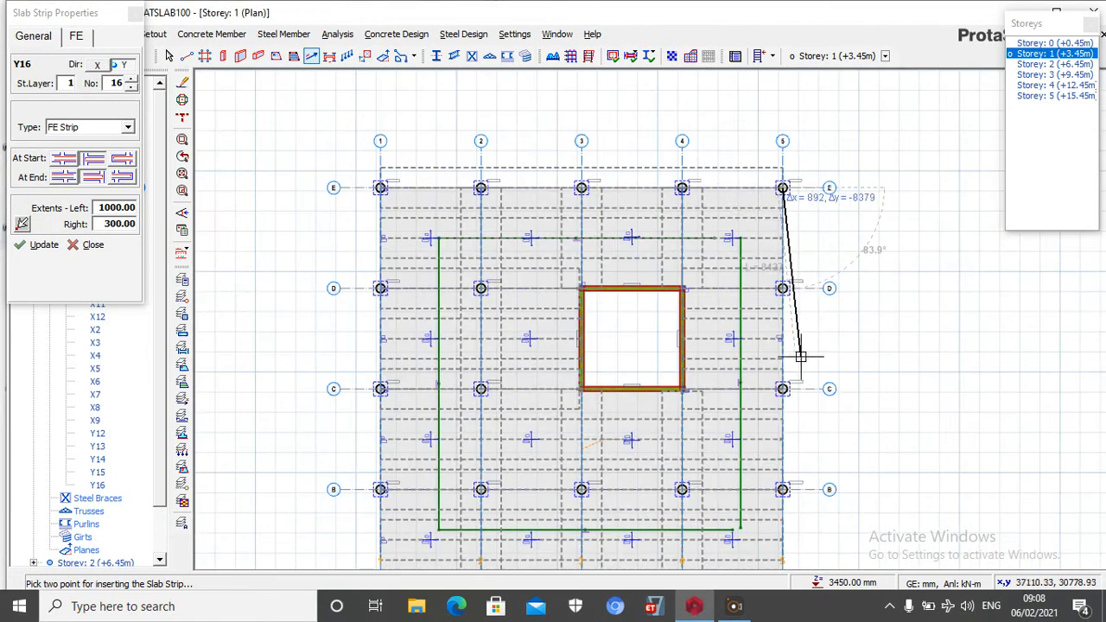
scroll(803, 280, "down", 2)
scroll(794, 486, "up", 5)
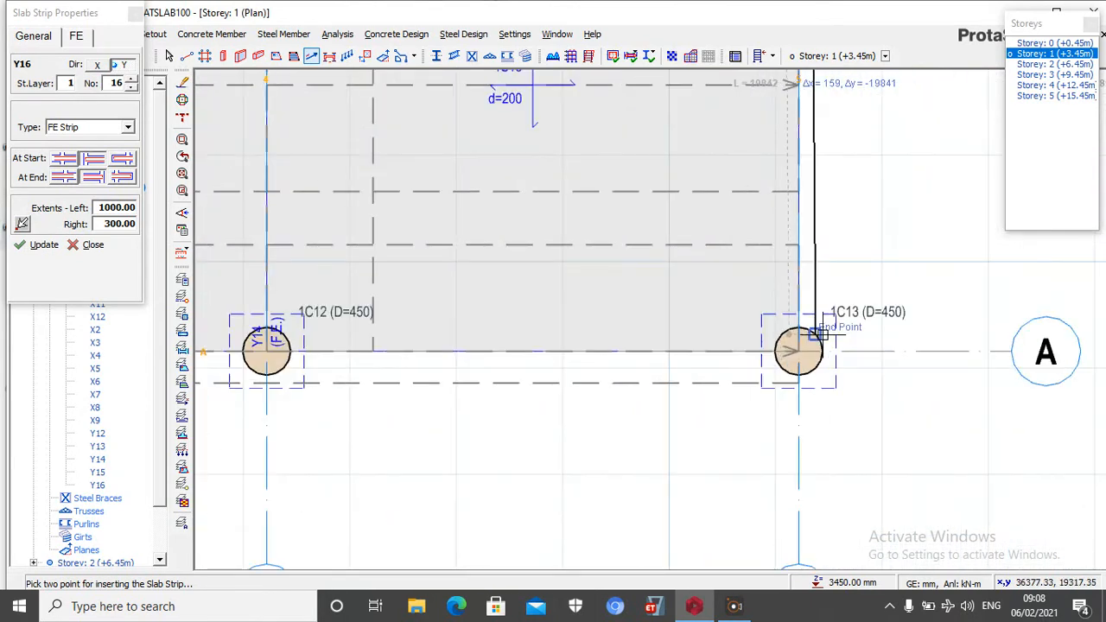
left_click(799, 350)
scroll(701, 363, "down", 2)
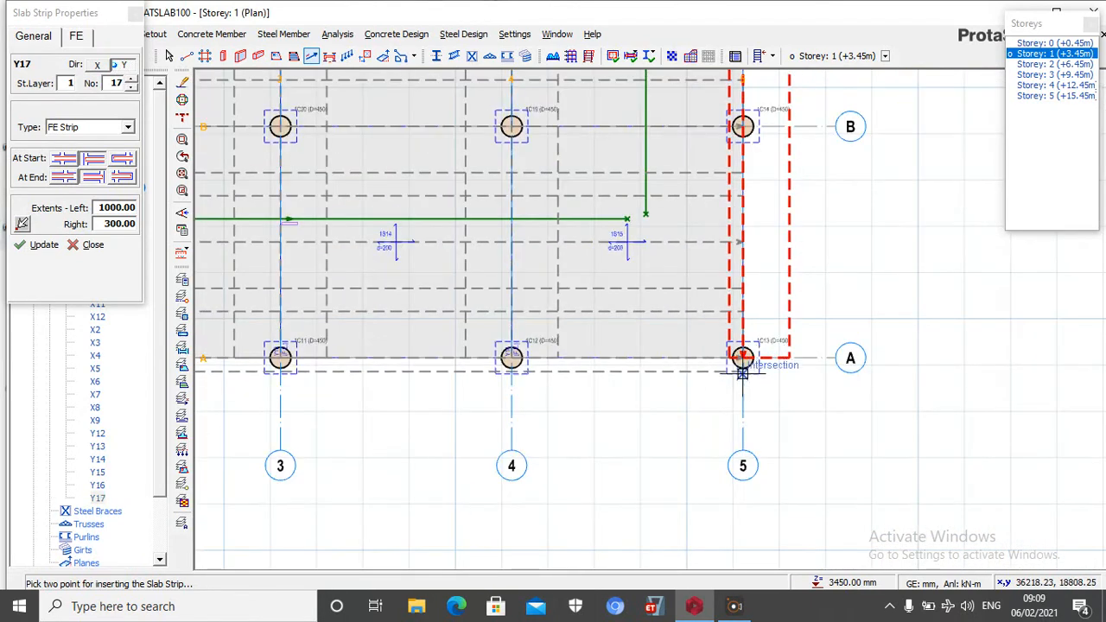
Leave the slab strip command and delete the axis 5 FE strip with the 300 right extent
scroll(699, 380, "down", 3)
scroll(757, 417, "up", 1)
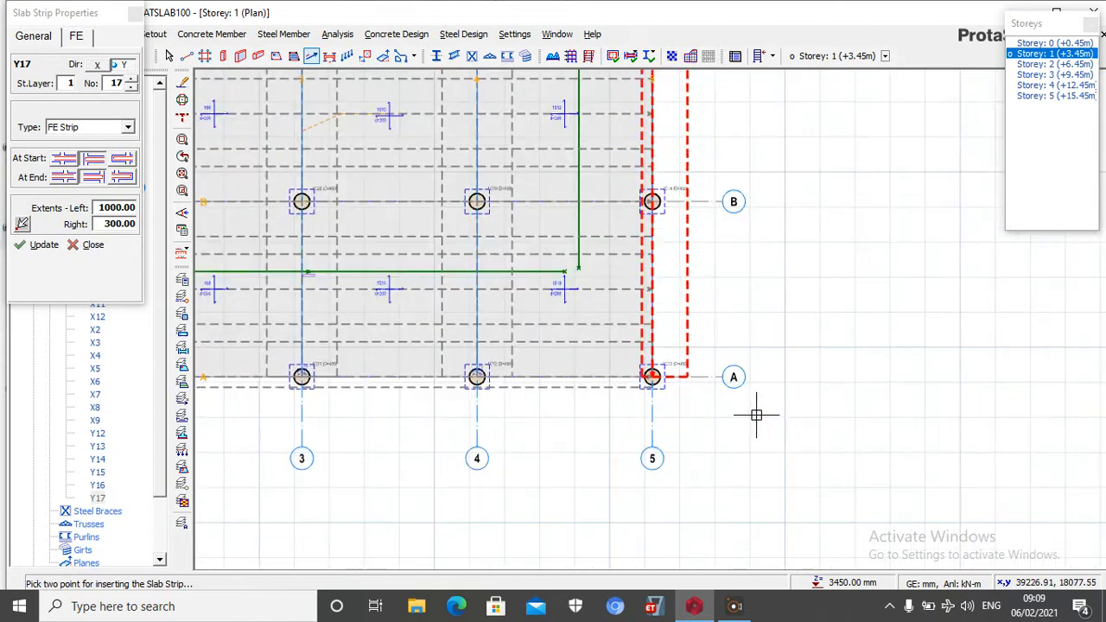
scroll(756, 416, "down", 2)
key("Escape")
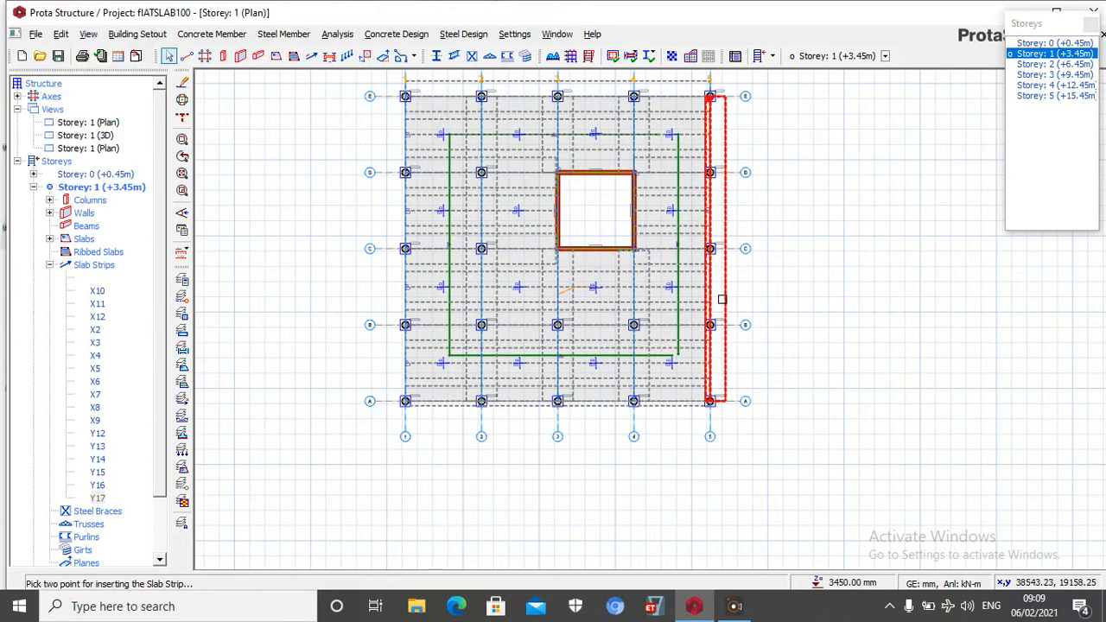
key("Delete")
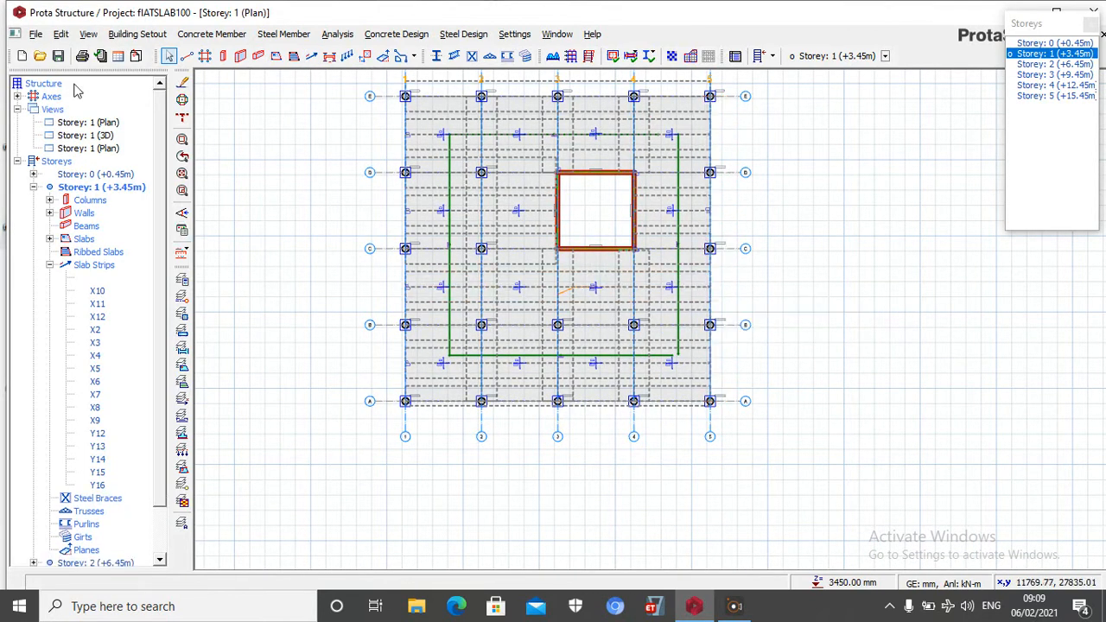
Insert a Y-direction FE strip along axis 5 from the column at axis E to axis A with extents of 300 left and 1000 right
left_click(311, 56)
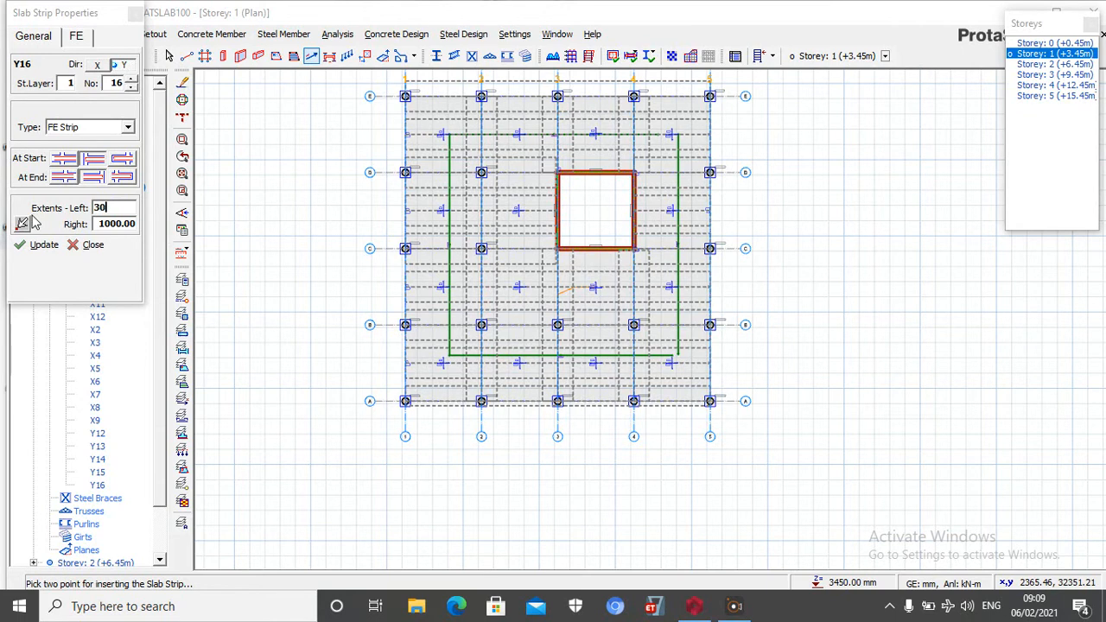
scroll(725, 112, "up", 4)
scroll(689, 92, "down", 3)
scroll(683, 78, "up", 5)
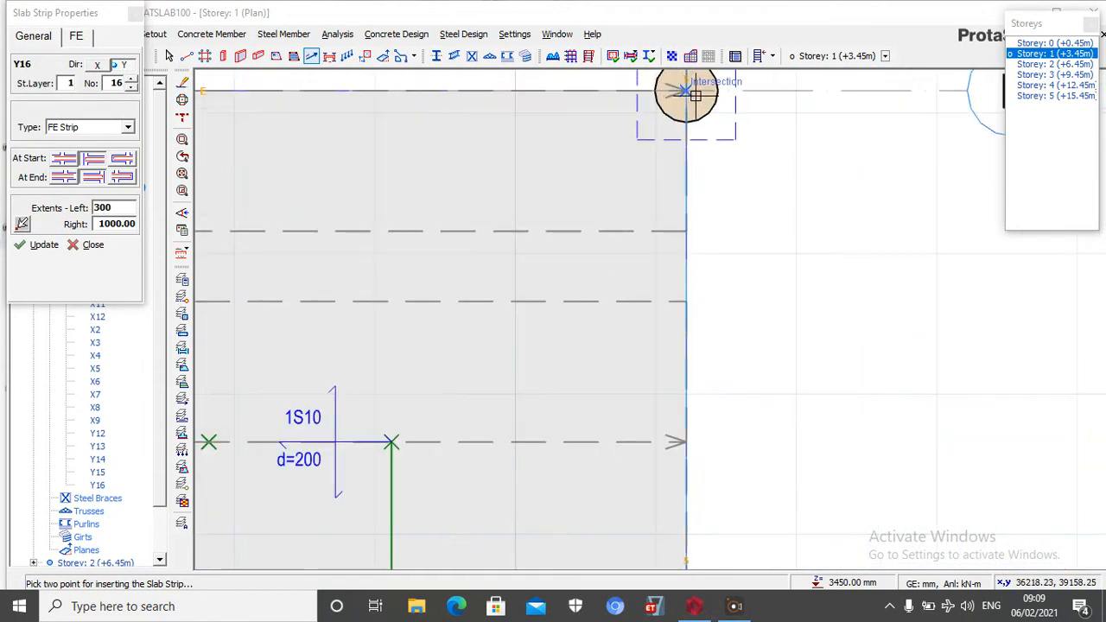
left_click(685, 92)
scroll(647, 237, "down", 5)
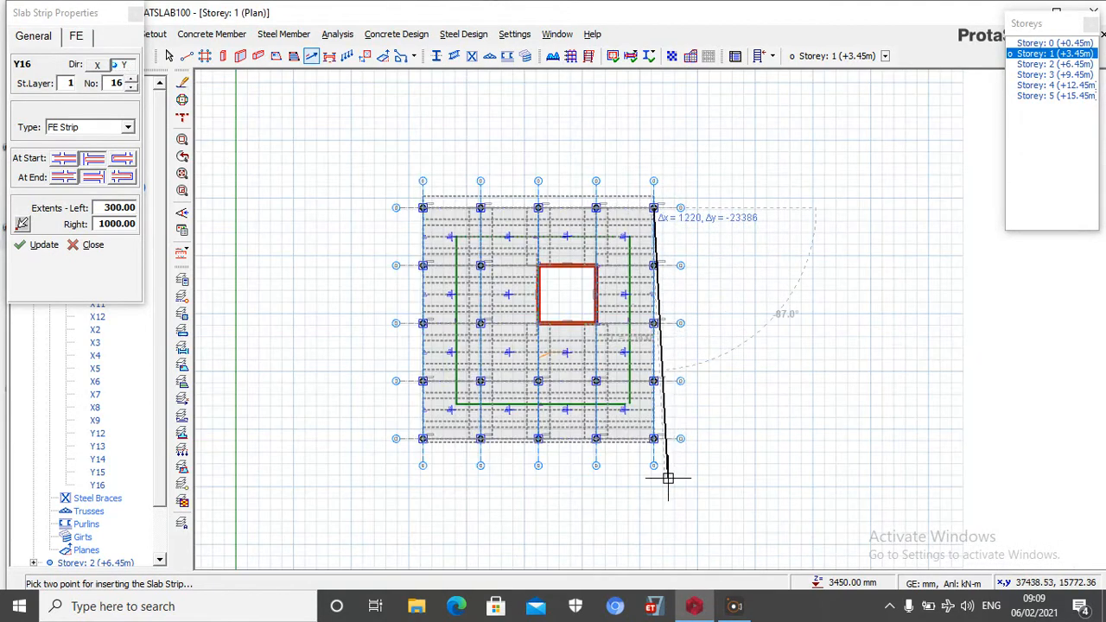
scroll(616, 398, "up", 4)
scroll(616, 397, "up", 3)
left_click(625, 362)
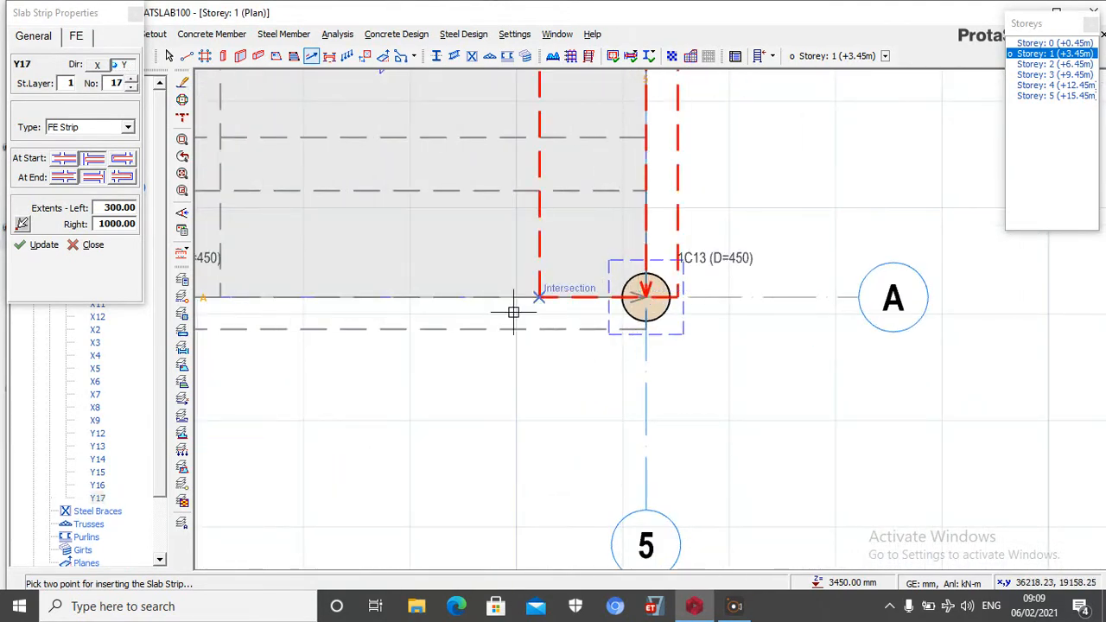
scroll(666, 324, "down", 2)
scroll(666, 324, "down", 3)
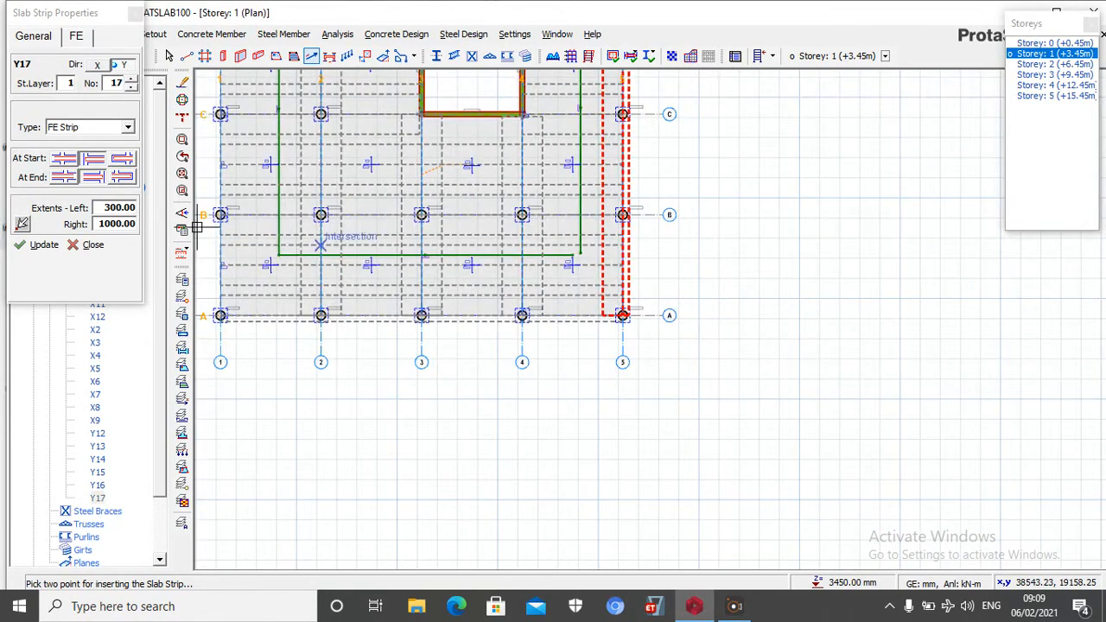
left_click(83, 247)
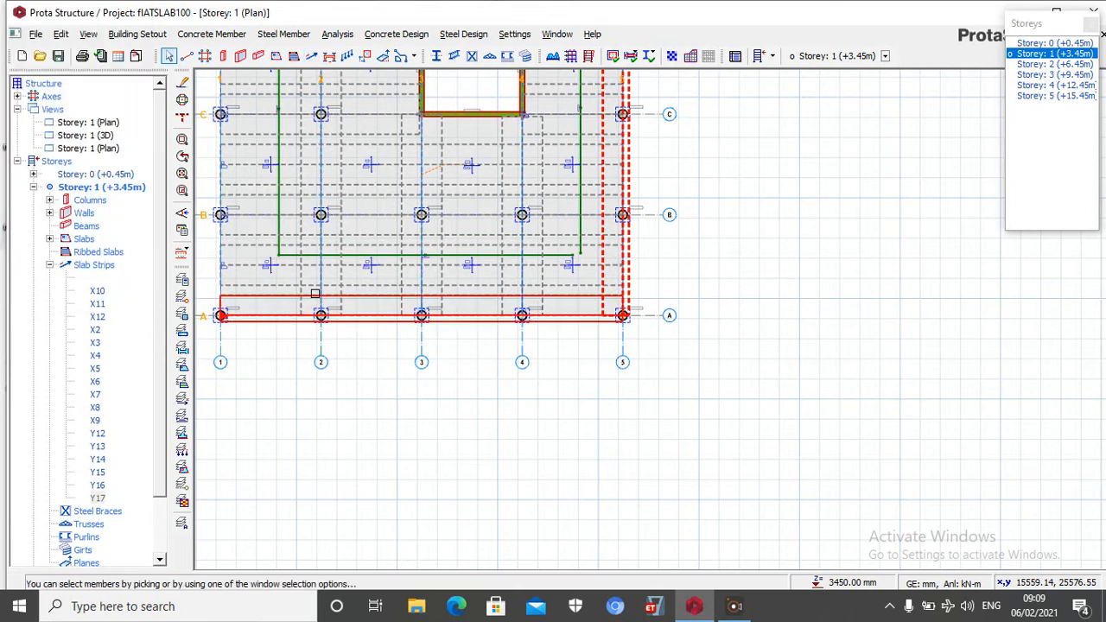
Insert a Y-direction FE strip midway between axes 1 and 2 from axis A to axis E with left and right extents of 1000
left_click(312, 56)
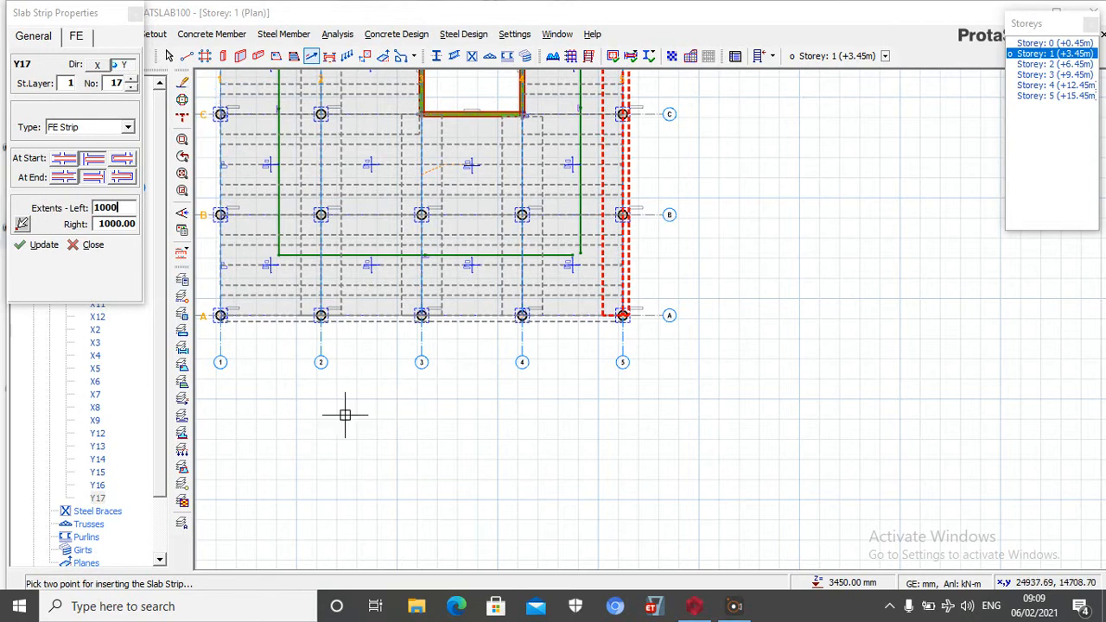
scroll(226, 316, "up", 3)
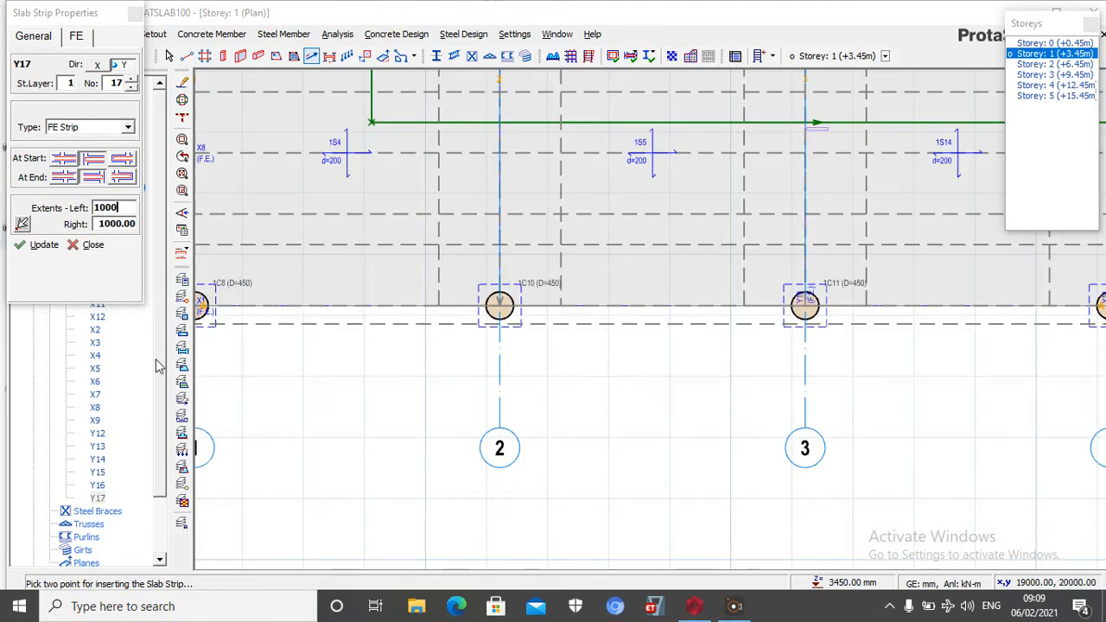
left_click(29, 248)
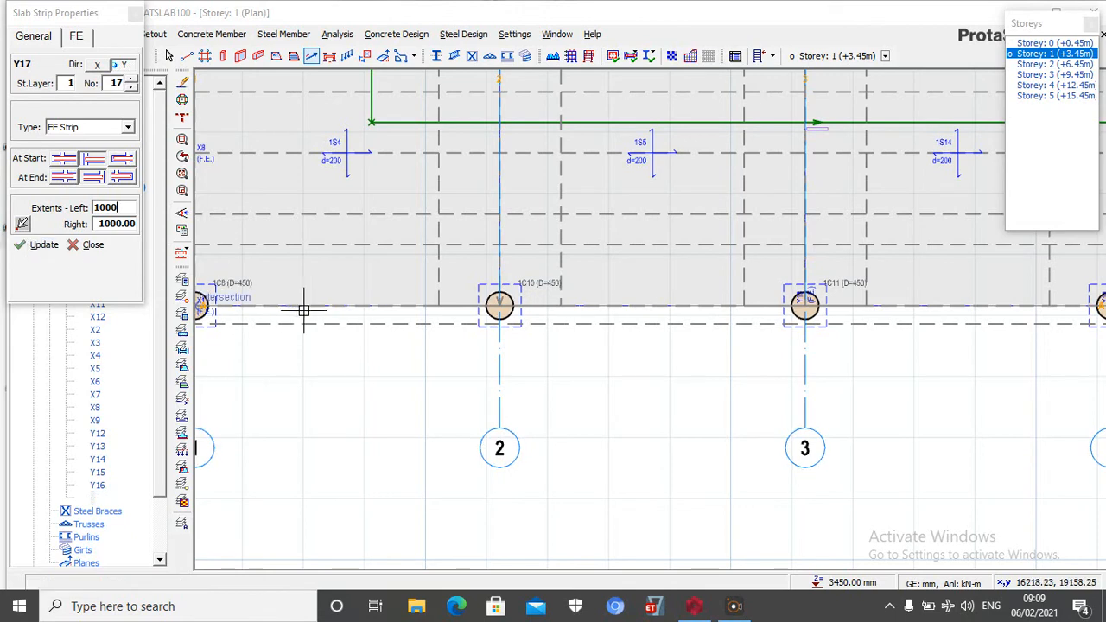
left_click(350, 306)
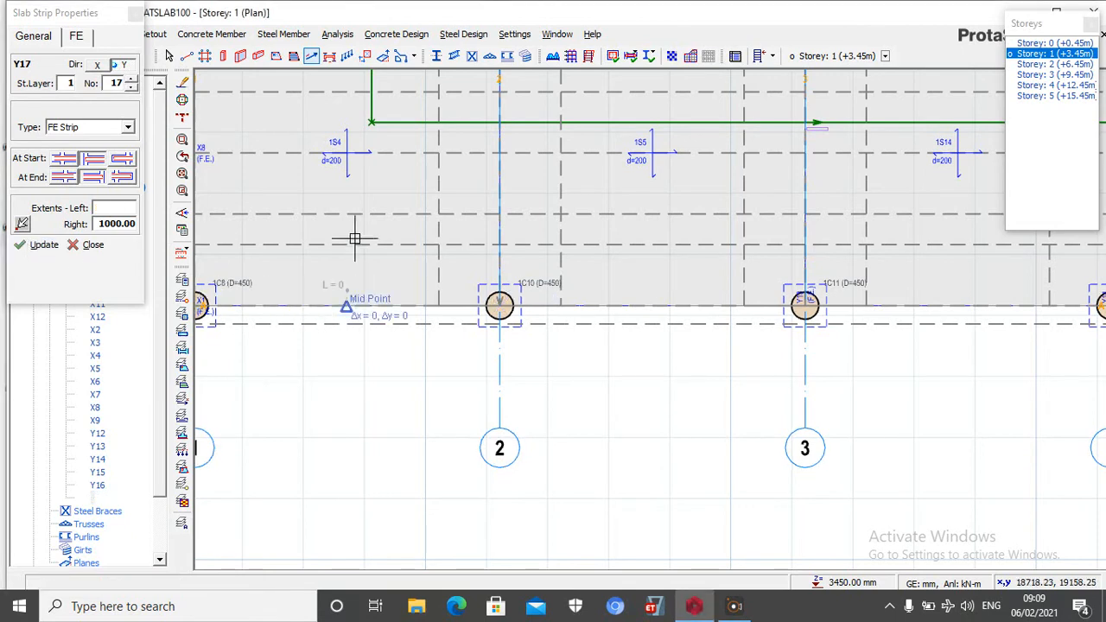
scroll(356, 337, "down", 3)
scroll(388, 415, "down", 3)
scroll(373, 289, "up", 5)
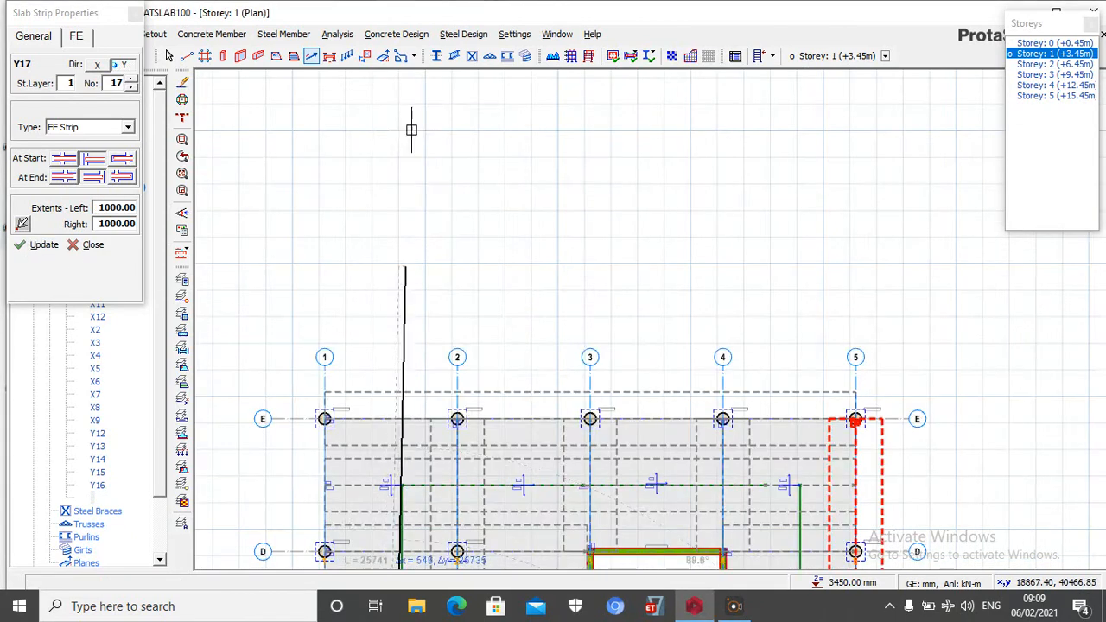
scroll(407, 406, "up", 5)
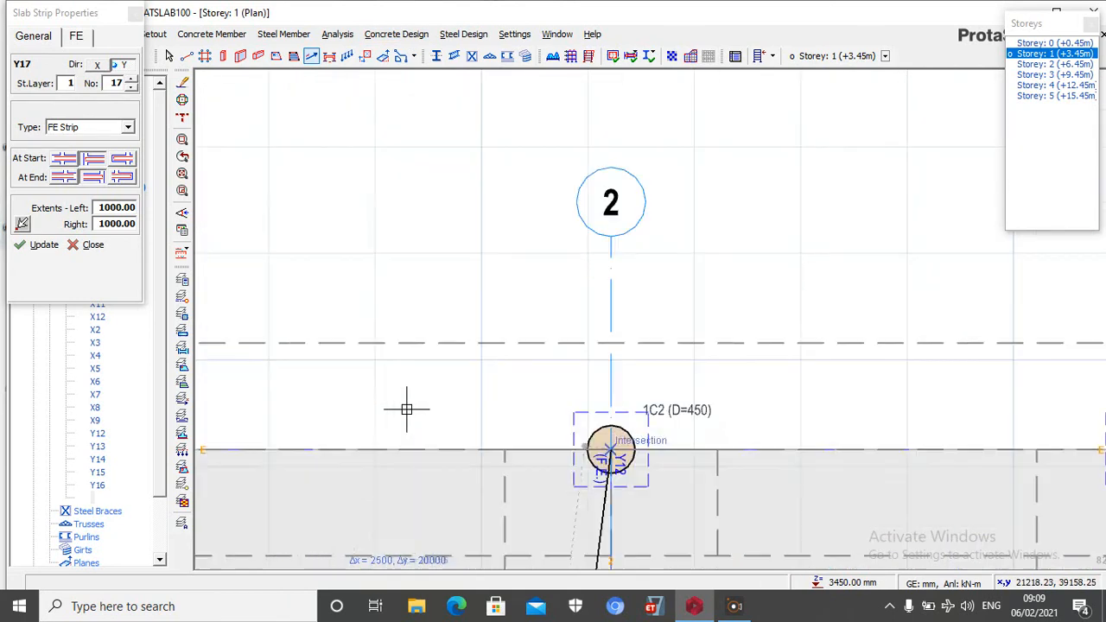
left_click(346, 441)
Insert a Y-direction FE strip midway between axes 4 and 5 from axis E to axis A with extents of 1000
scroll(289, 267, "down", 6)
scroll(352, 354, "up", 2)
scroll(351, 354, "up", 2)
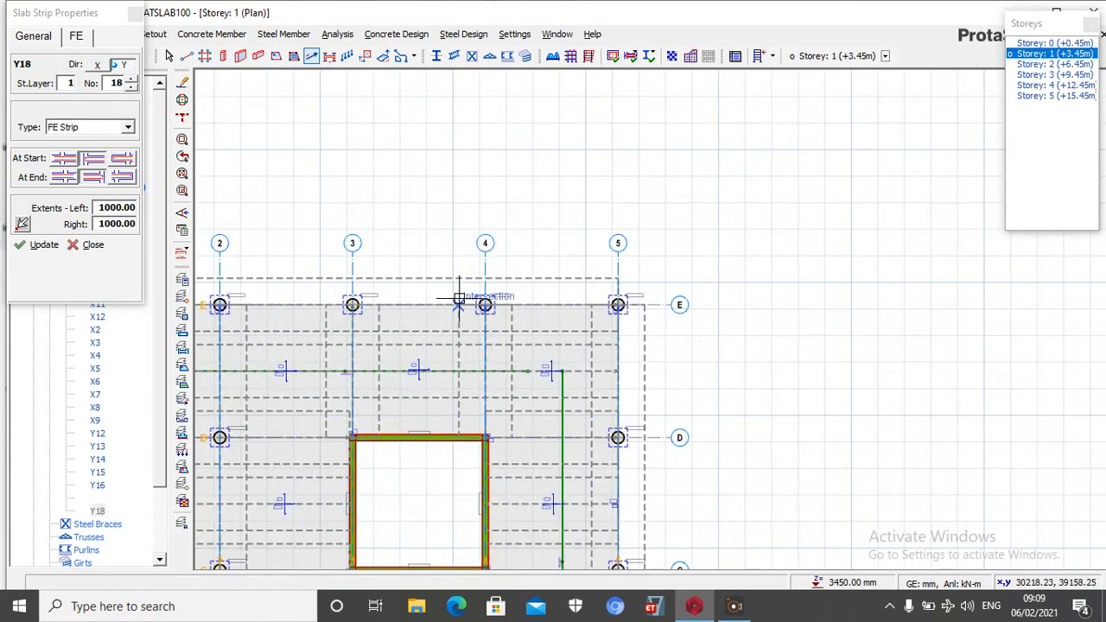
left_click(552, 305)
scroll(479, 167, "down", 3)
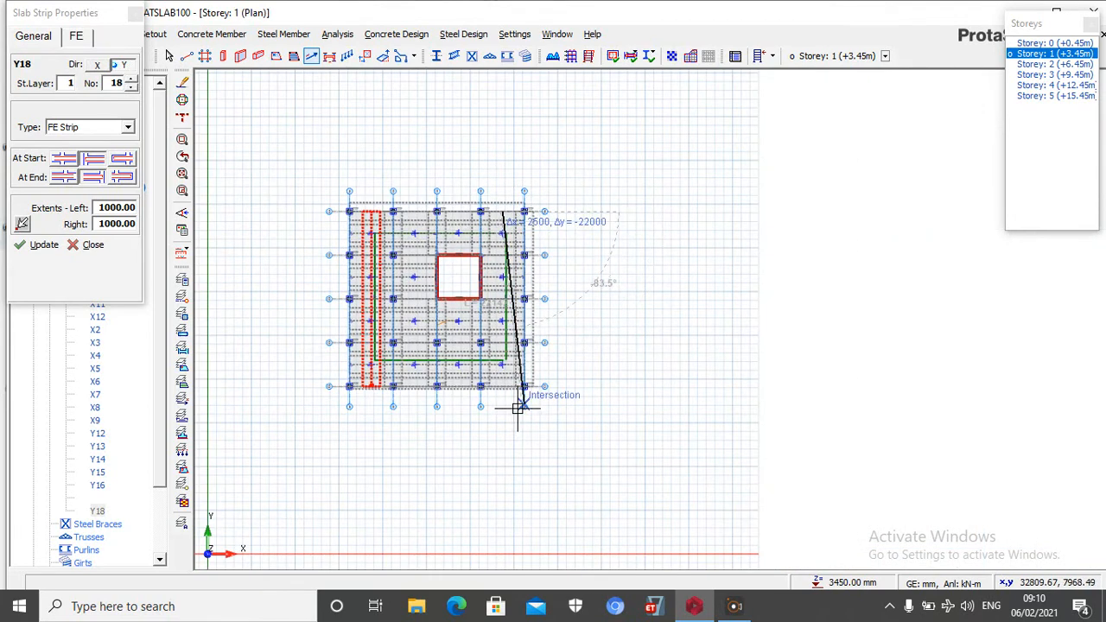
scroll(516, 411, "up", 5)
left_click(451, 279)
scroll(566, 356, "down", 5)
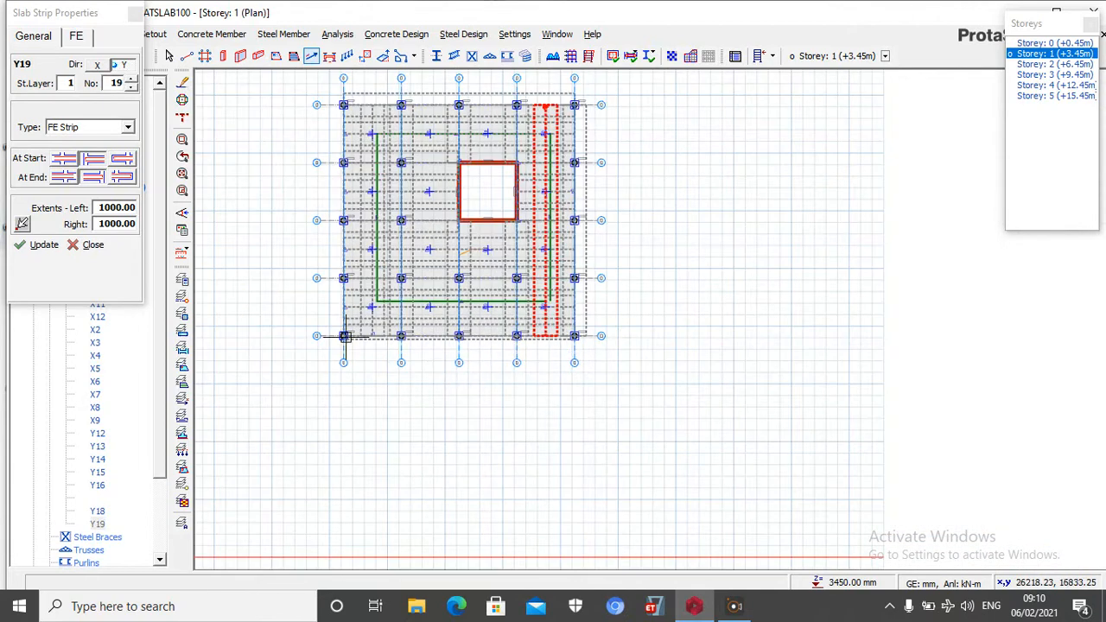
Insert a Y-direction FE strip midway between axes 2 and 3 from axis E to axis A with extents of 1000
scroll(423, 104, "up", 5)
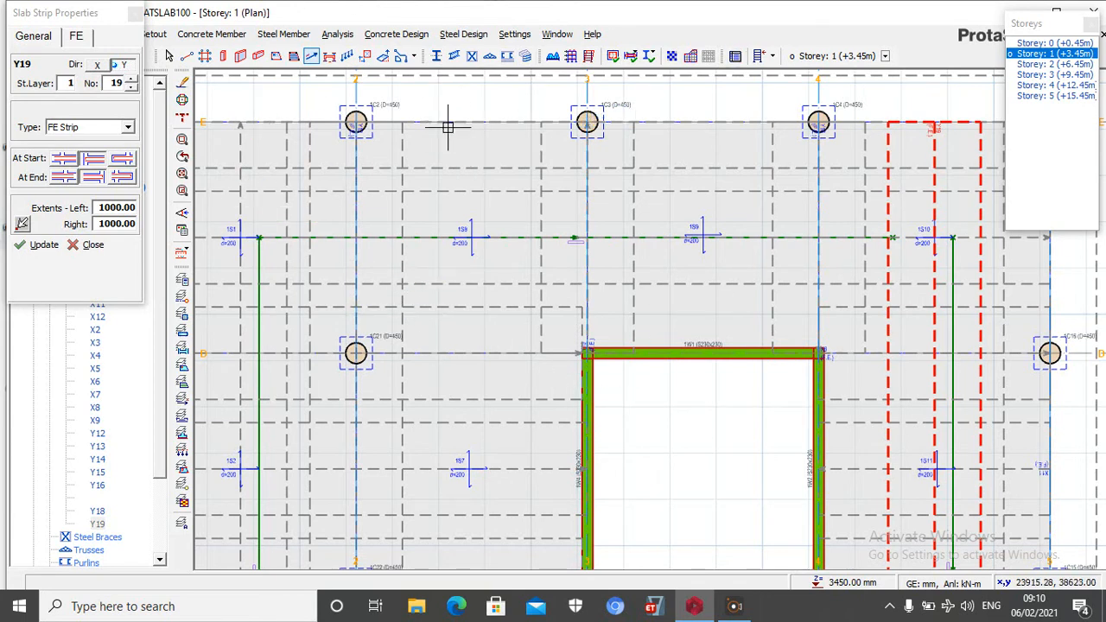
scroll(458, 124, "down", 3)
scroll(461, 126, "up", 5)
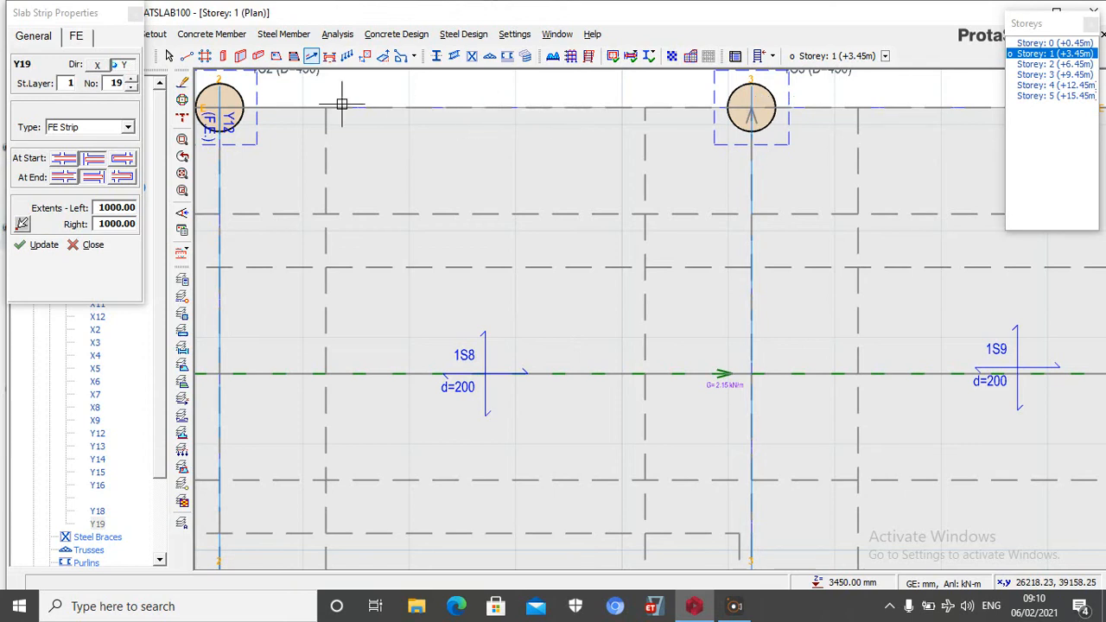
scroll(346, 108, "down", 3)
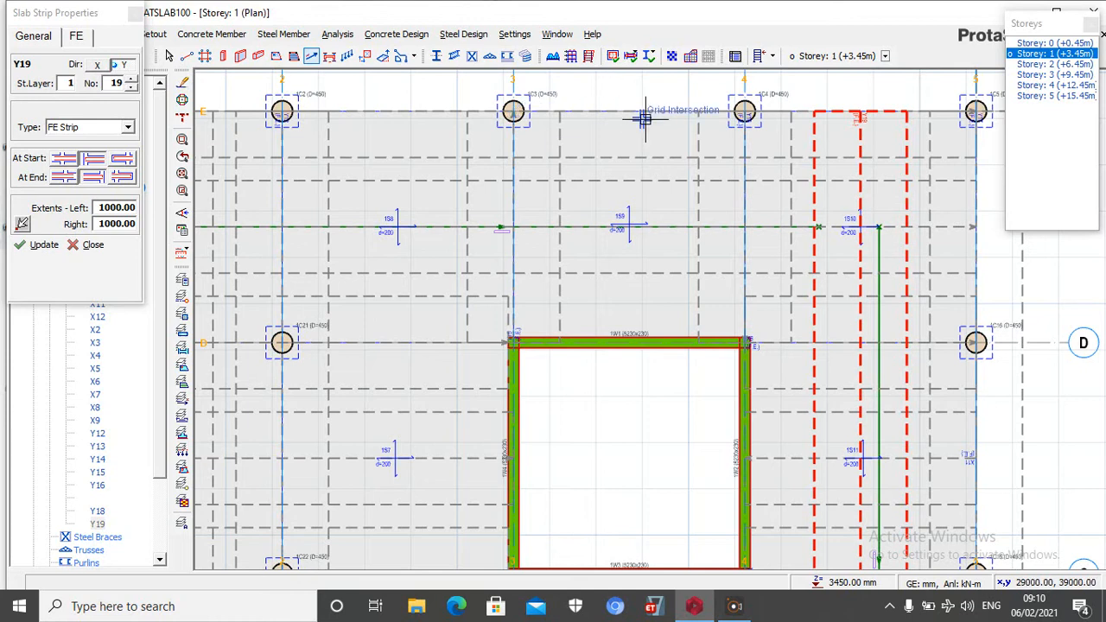
scroll(681, 195, "down", 3)
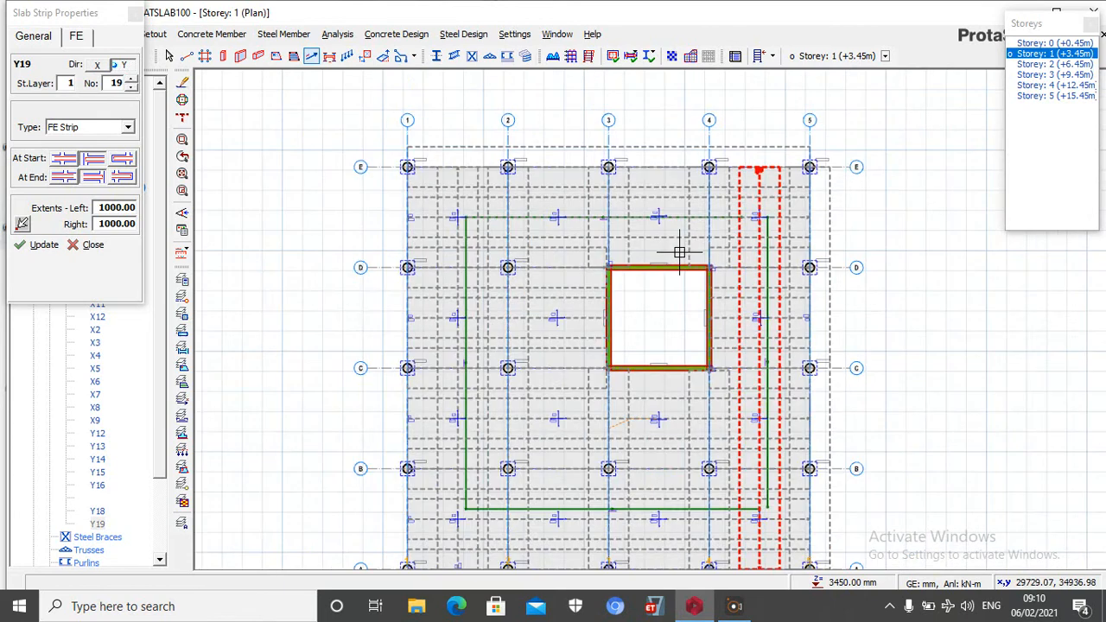
scroll(653, 144, "up", 3)
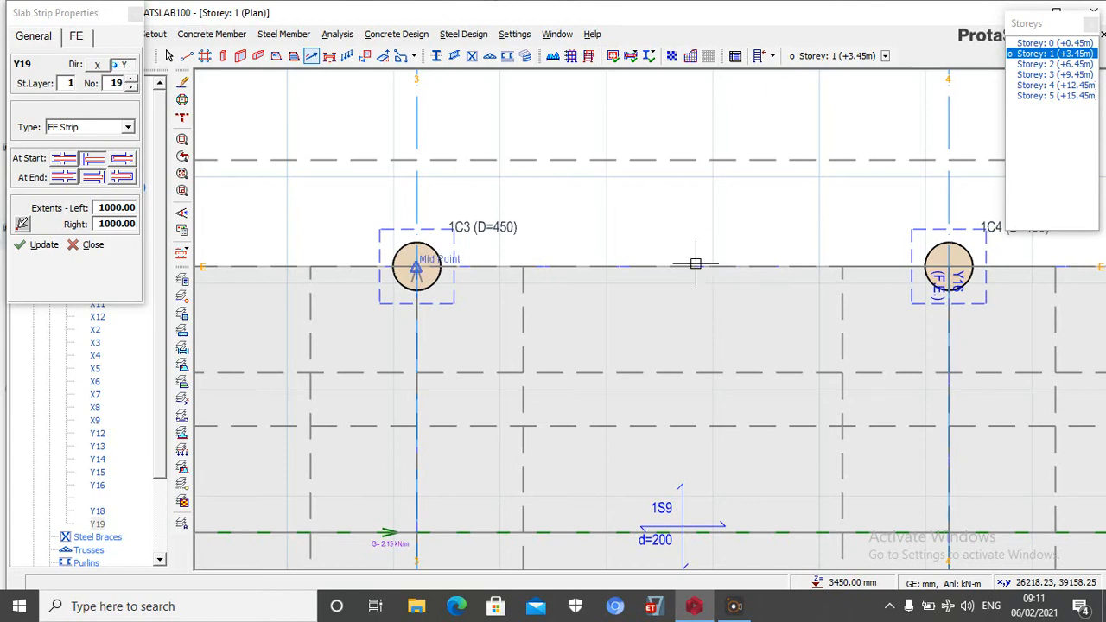
scroll(865, 285, "down", 3)
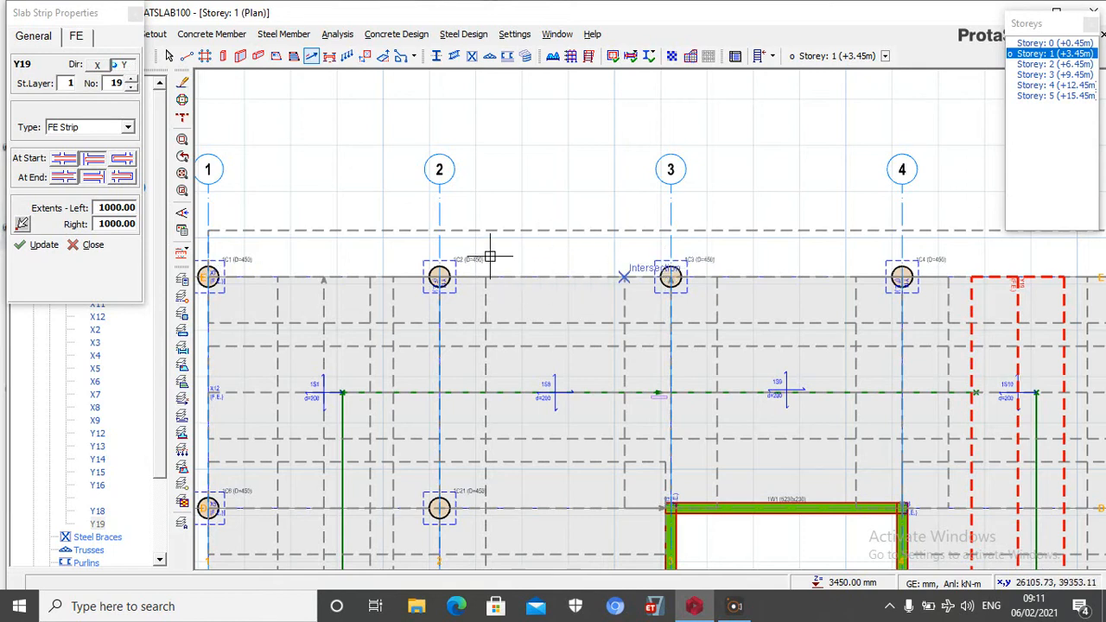
scroll(583, 256, "down", 3)
scroll(516, 279, "up", 5)
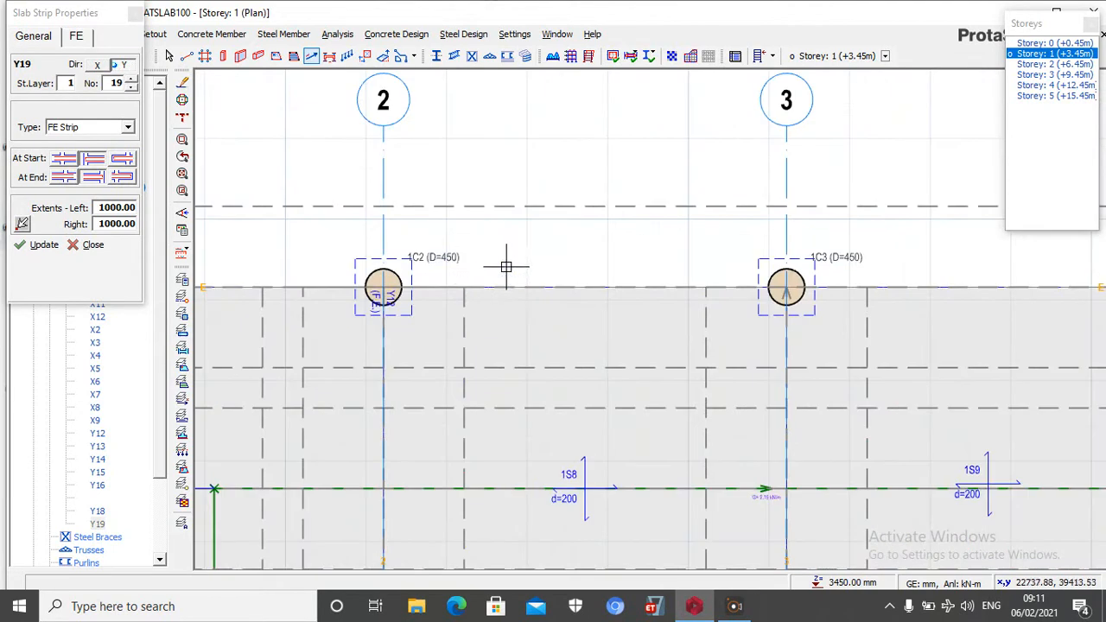
left_click(556, 286)
scroll(588, 228, "down", 5)
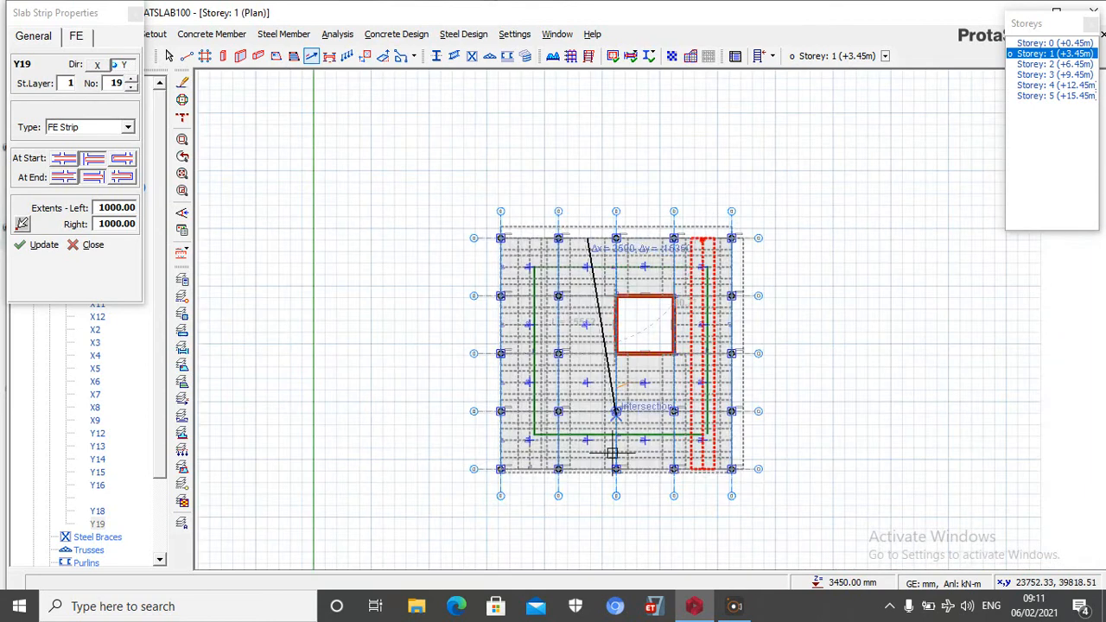
scroll(587, 518, "up", 6)
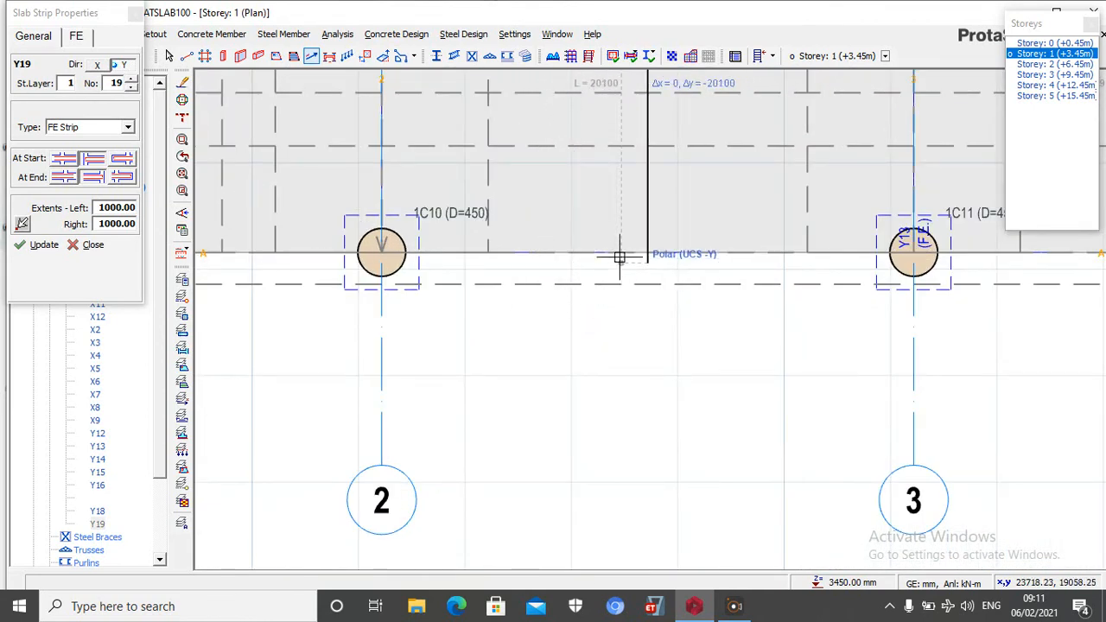
left_click(644, 251)
scroll(605, 276, "down", 5)
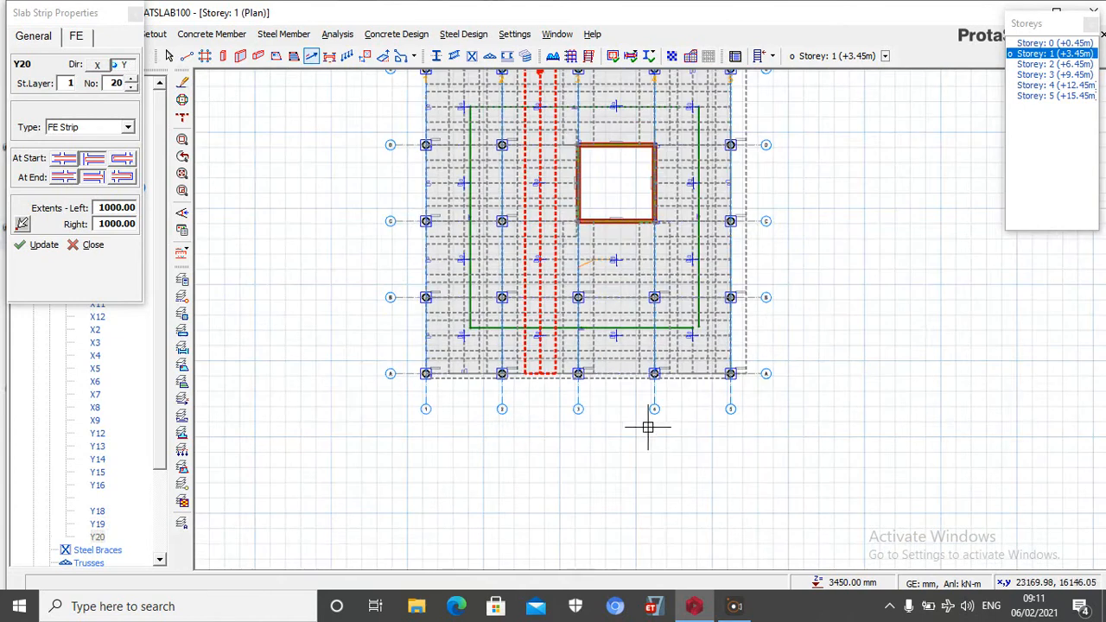
Insert a Y-direction FE strip midway between axes 3 and 4 from axis A to the core wall on axis C
scroll(617, 353, "up", 4)
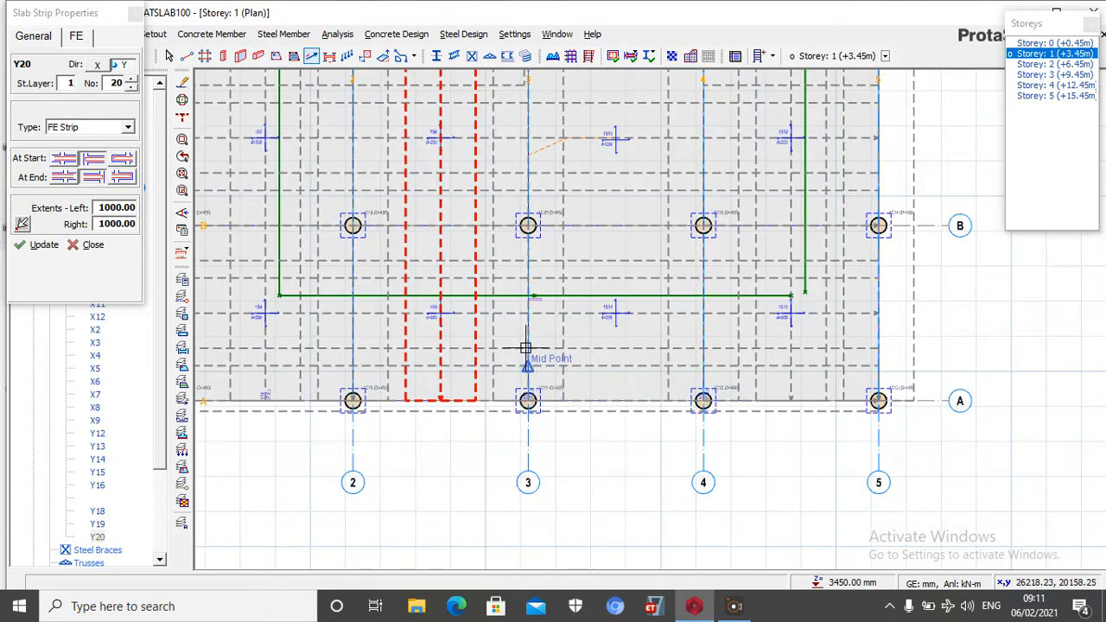
scroll(636, 389, "up", 3)
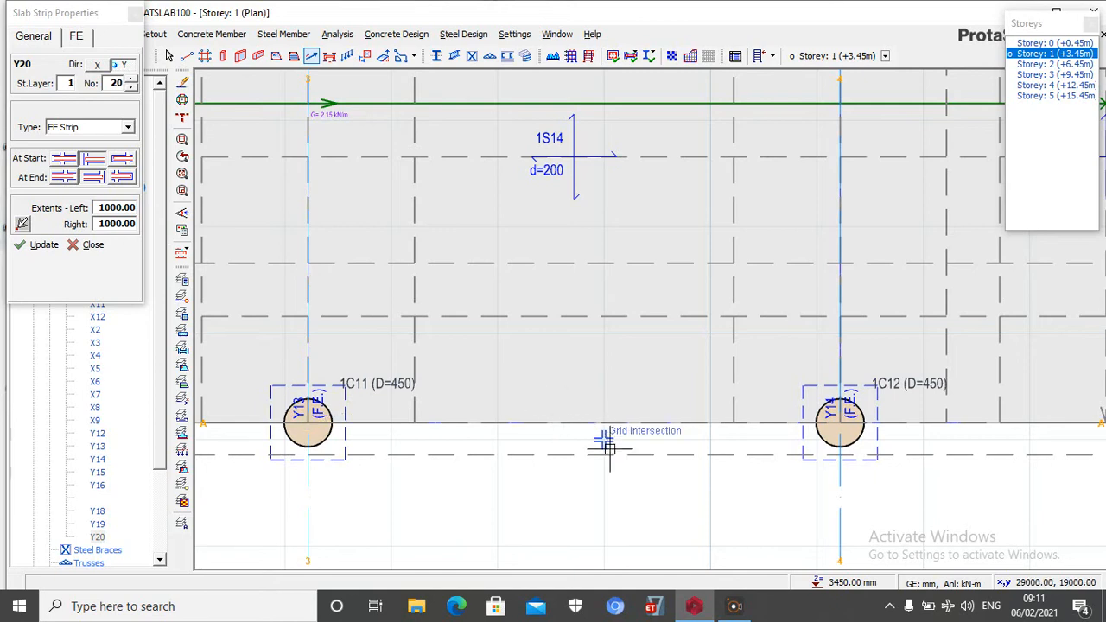
left_click(598, 424)
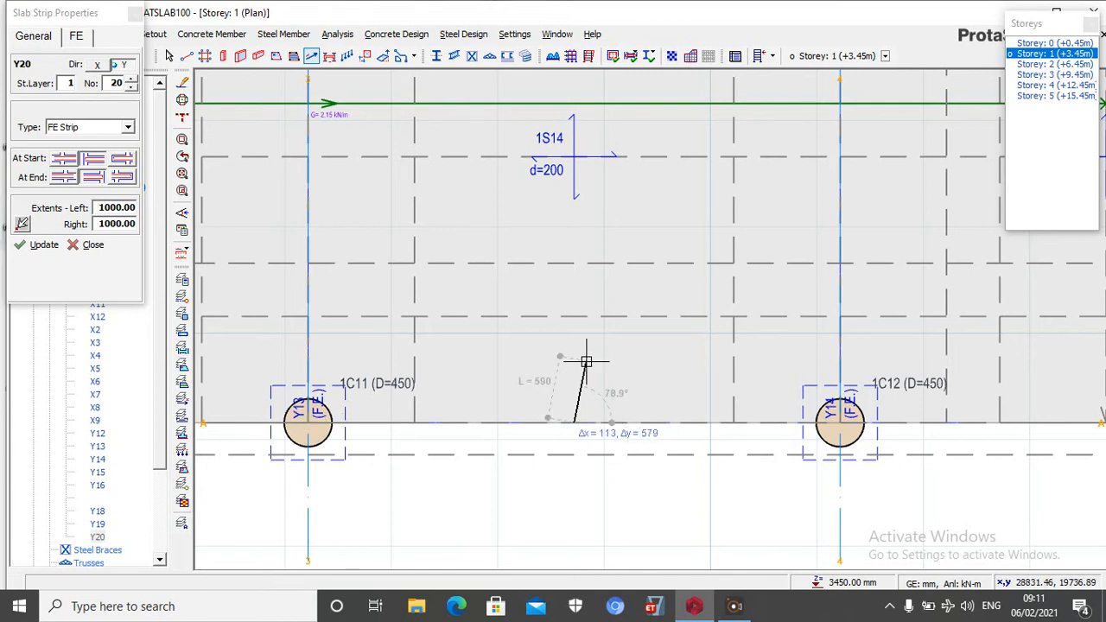
scroll(636, 484, "down", 3)
scroll(635, 467, "down", 1)
scroll(616, 423, "up", 2)
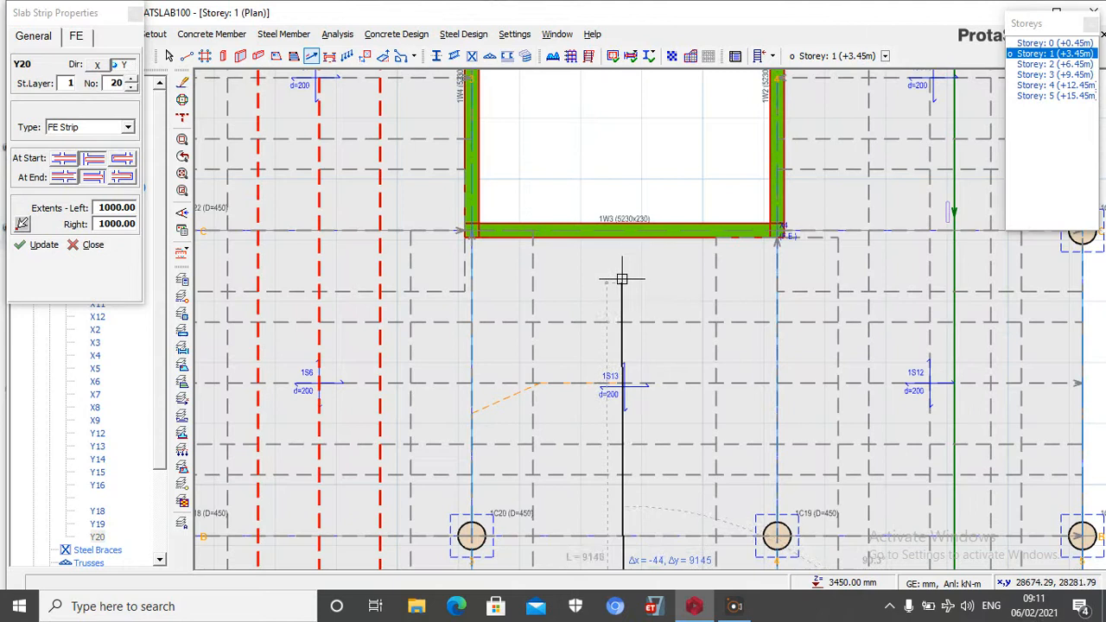
scroll(622, 248, "up", 2)
left_click(628, 213)
scroll(631, 216, "down", 5)
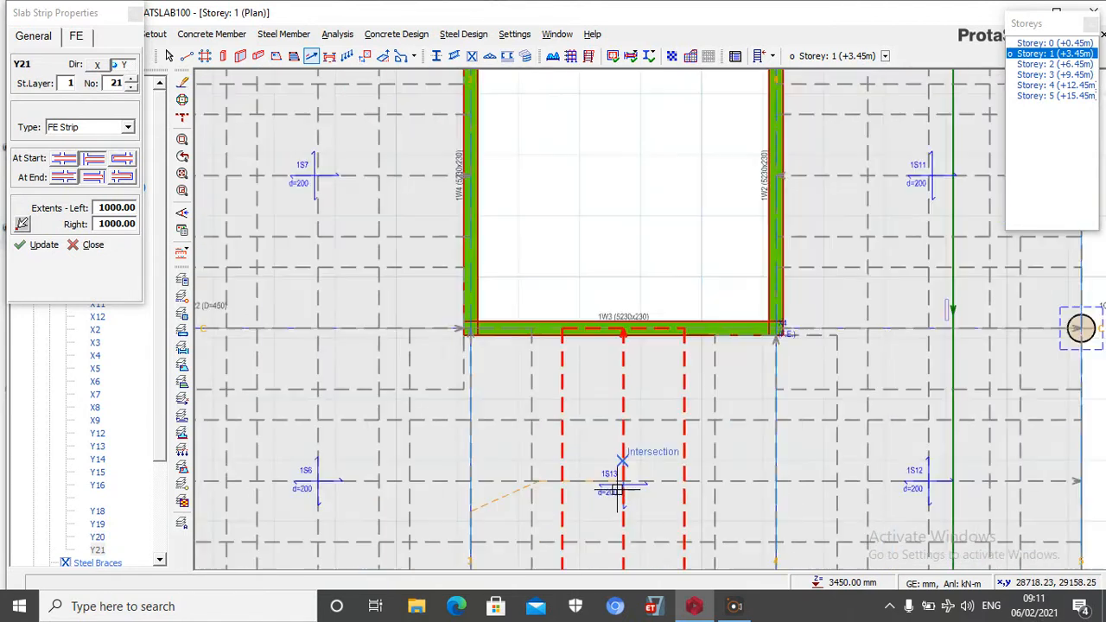
scroll(611, 229, "up", 2)
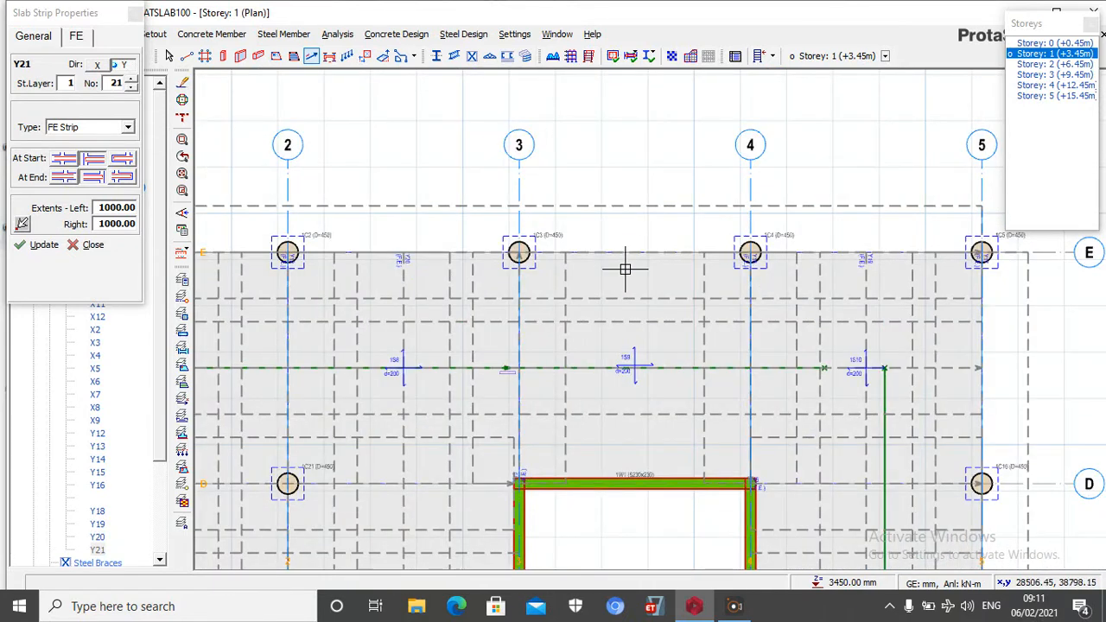
scroll(633, 241, "up", 3)
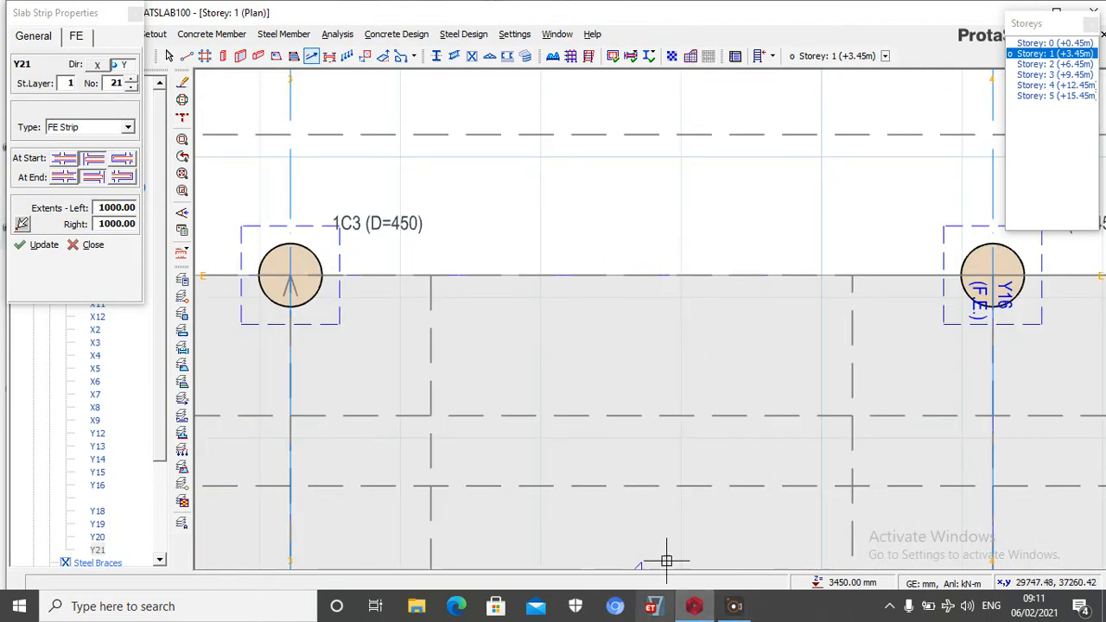
scroll(514, 462, "down", 4)
scroll(516, 467, "up", 4)
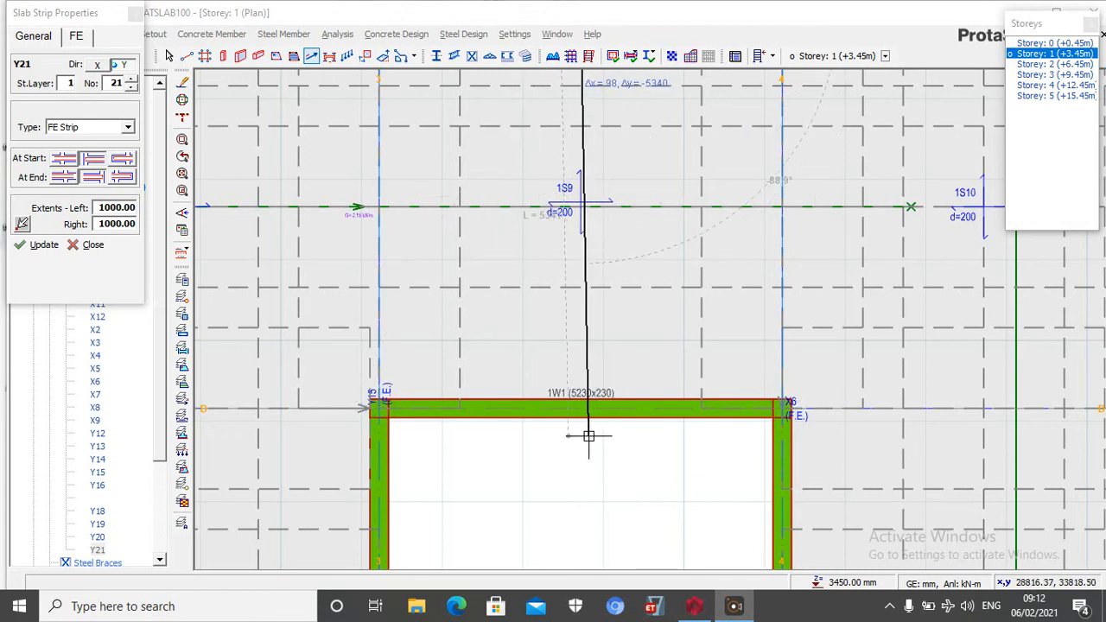
scroll(584, 450, "down", 2)
scroll(587, 454, "up", 1)
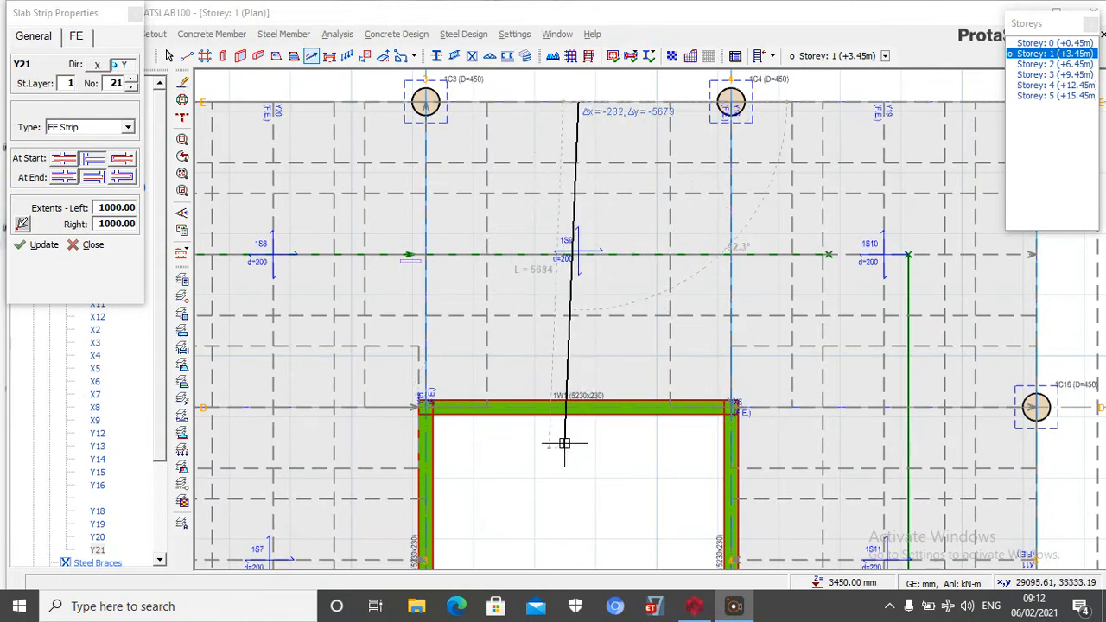
scroll(572, 406, "up", 1)
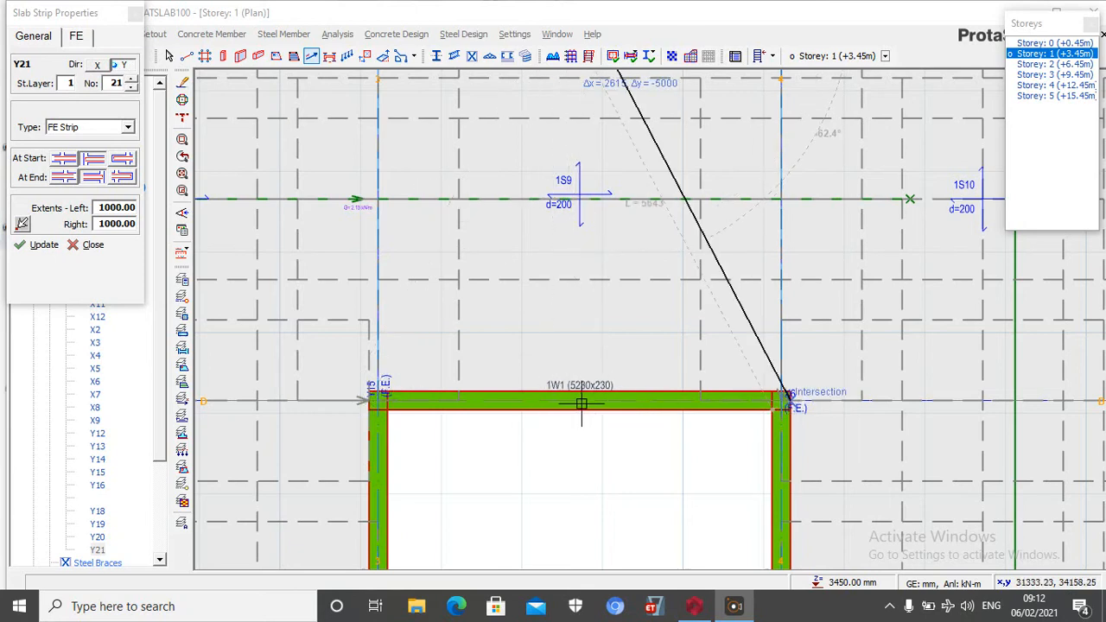
scroll(562, 400, "down", 2)
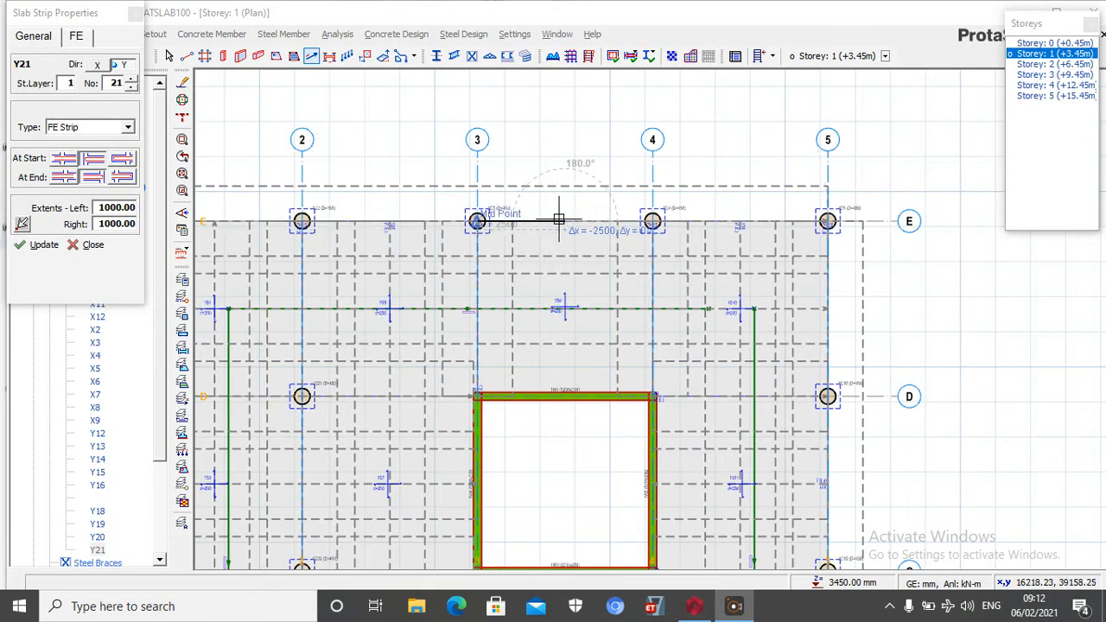
scroll(561, 216, "up", 2)
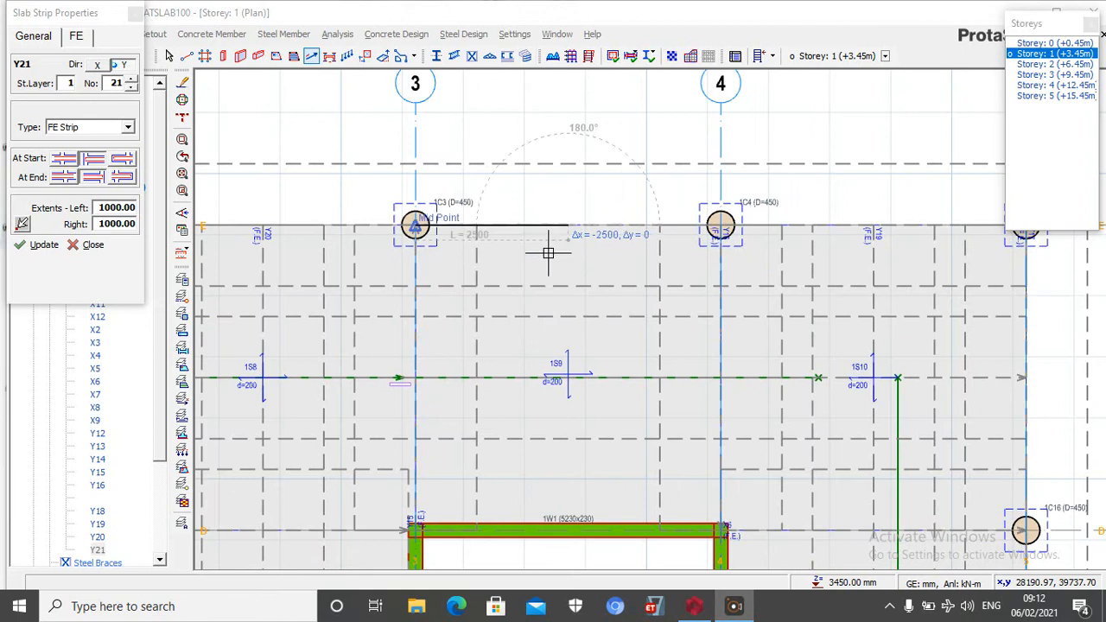
scroll(548, 252, "down", 2)
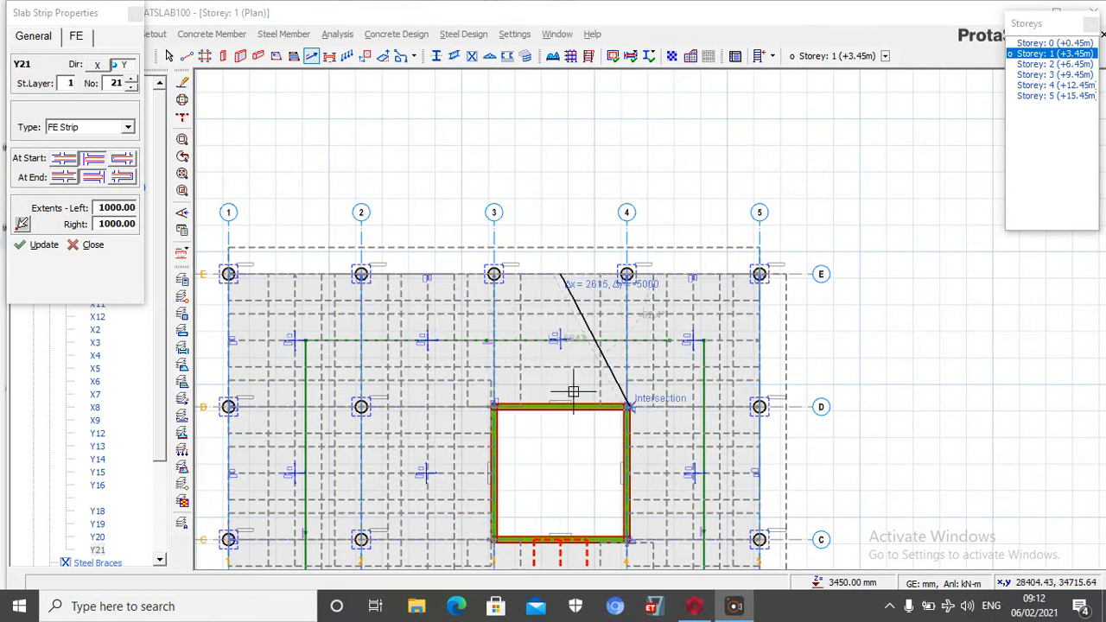
left_click(92, 246)
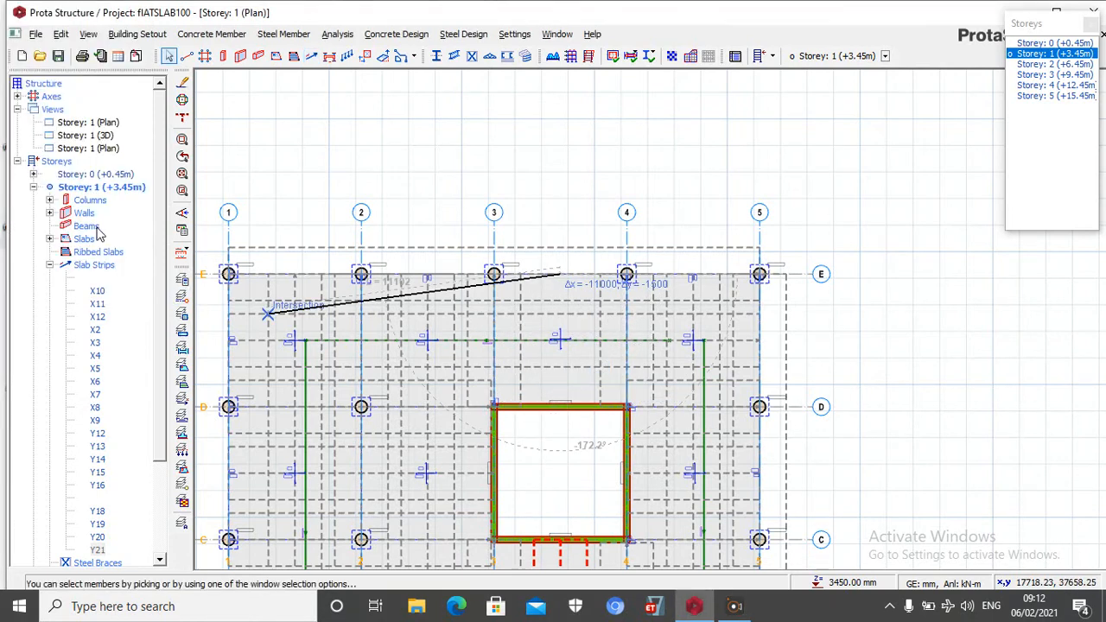
Insert a Y-direction FE strip midway between axes 3 and 4 from the core wall on axis D to axis E with extents of 1000
left_click(314, 56)
scroll(638, 502, "up", 4)
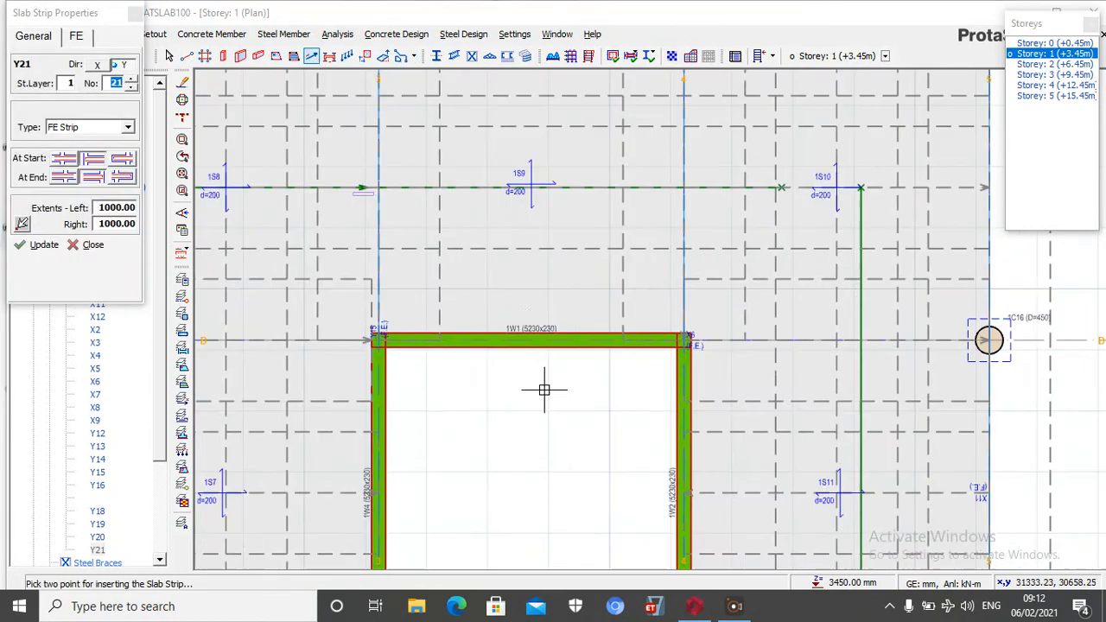
left_click(547, 345)
scroll(543, 530, "down", 1)
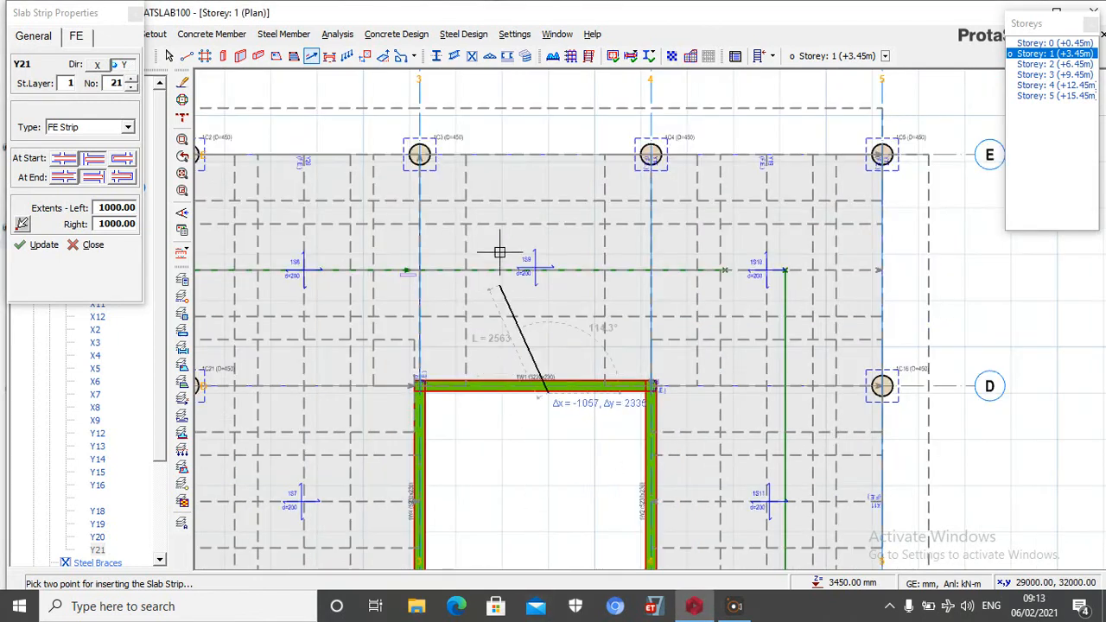
scroll(514, 176, "up", 2)
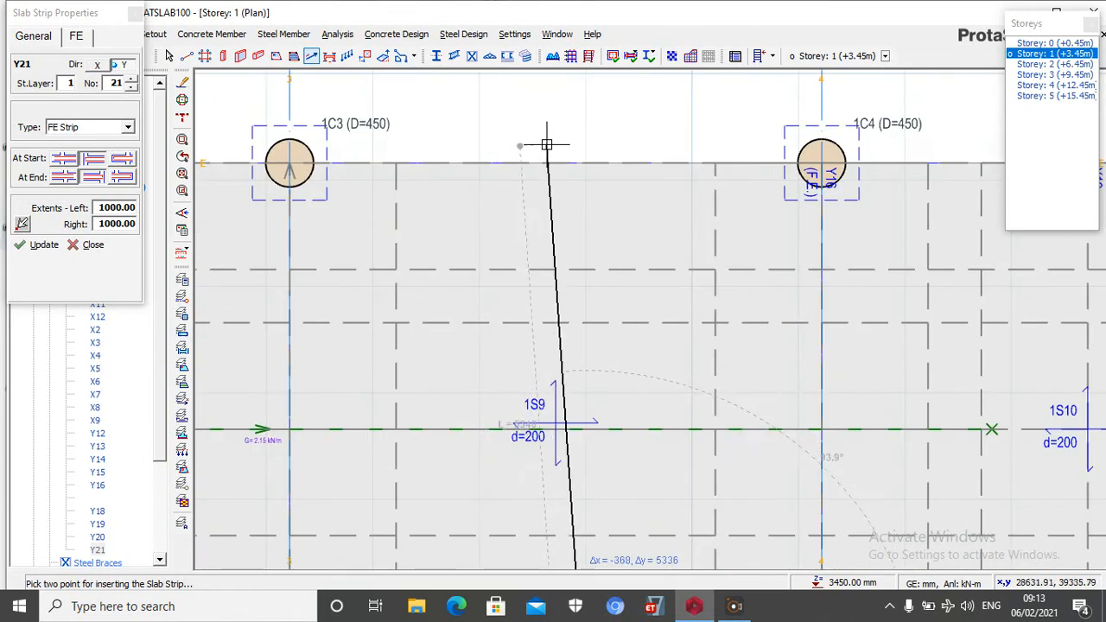
left_click(588, 161)
scroll(506, 180, "down", 3)
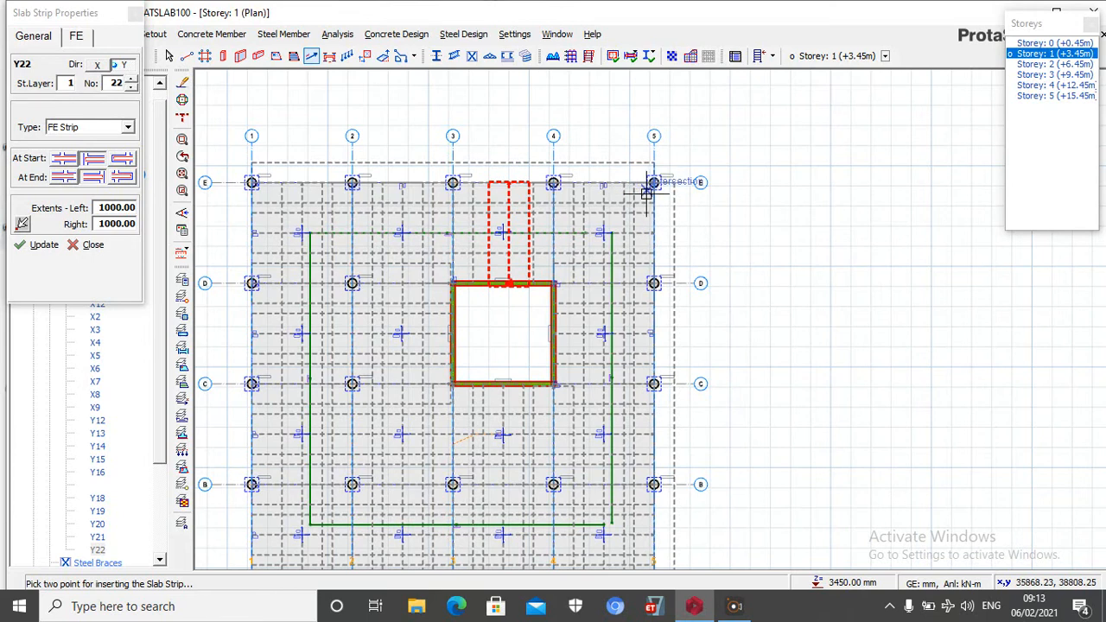
key("Escape")
Select the FE strip between axes 3 and 4 at its axis E end for editing
scroll(532, 174, "up", 3)
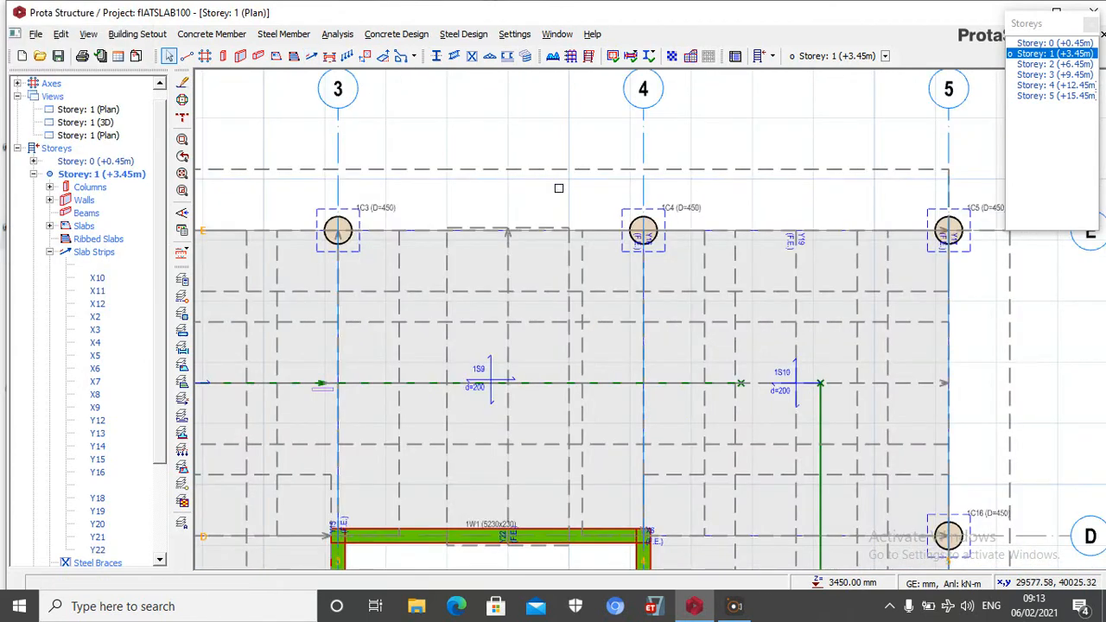
scroll(521, 208, "up", 1)
scroll(527, 229, "up", 3)
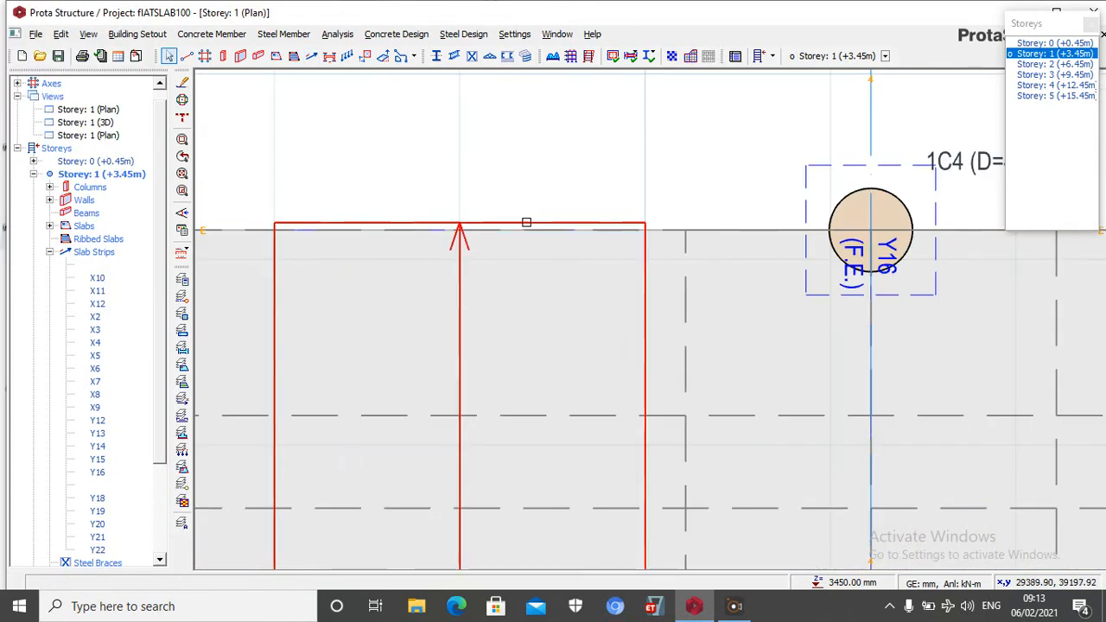
left_click(524, 222)
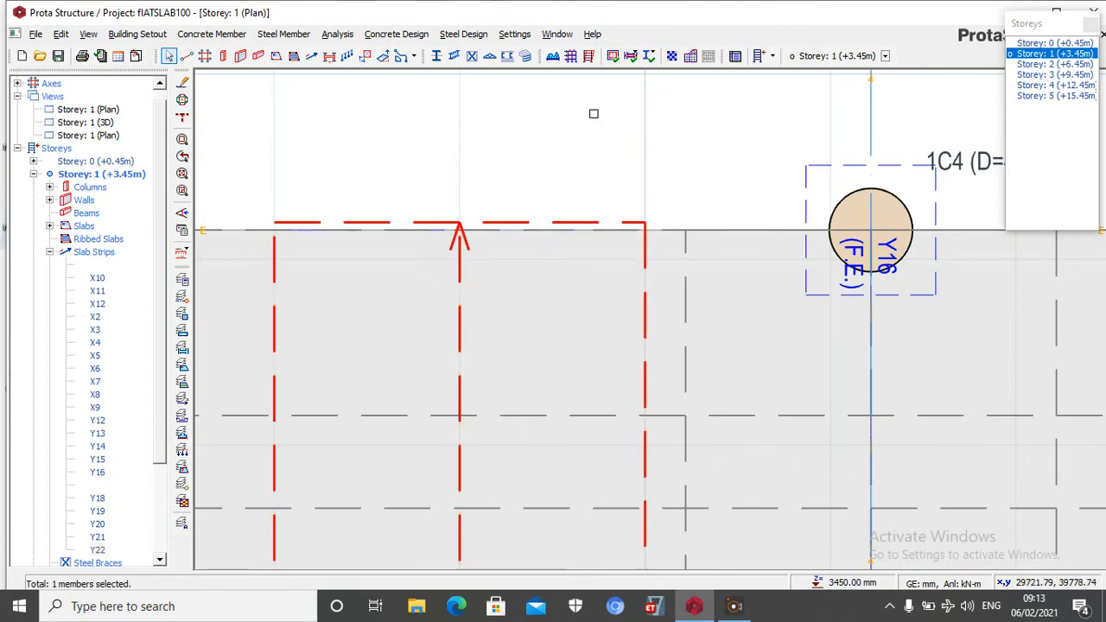
right_click(517, 214)
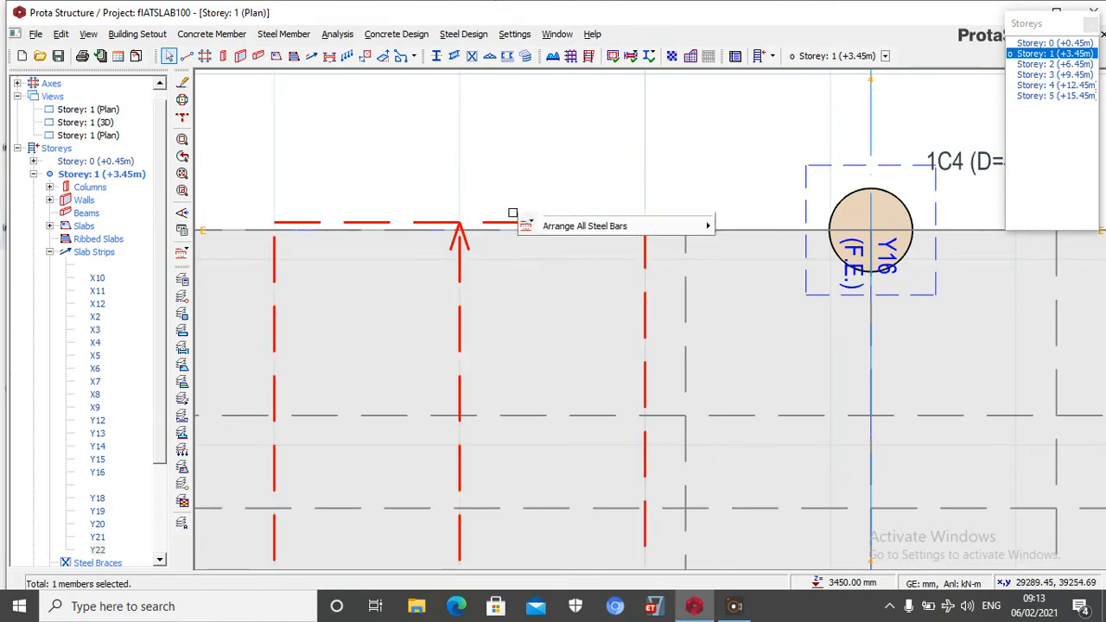
left_click(533, 92)
right_click(533, 92)
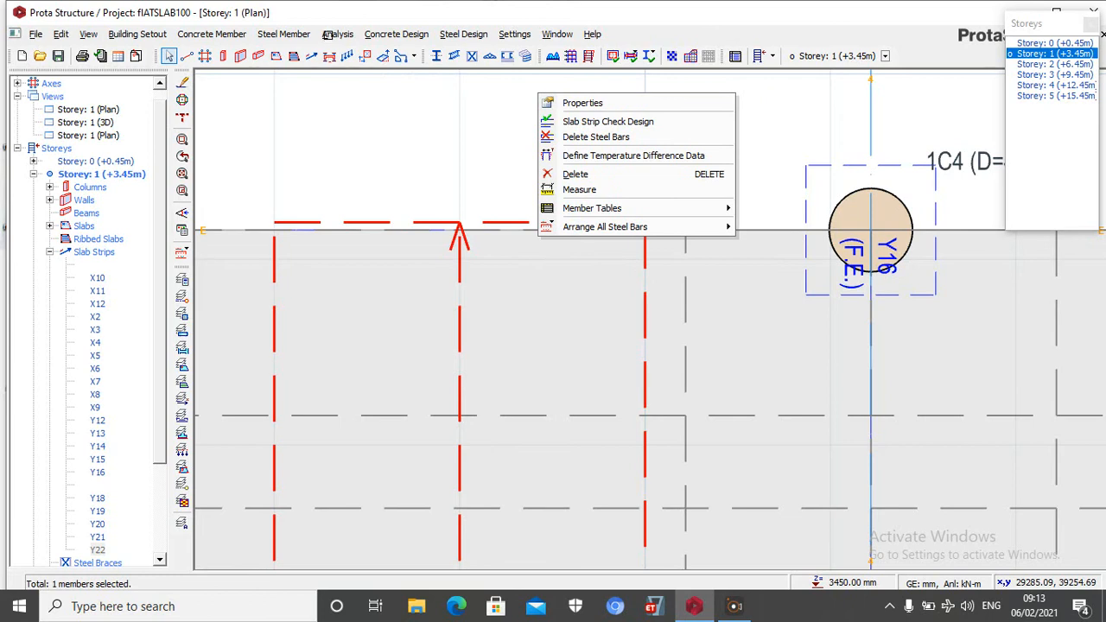
left_click(311, 57)
left_click(84, 246)
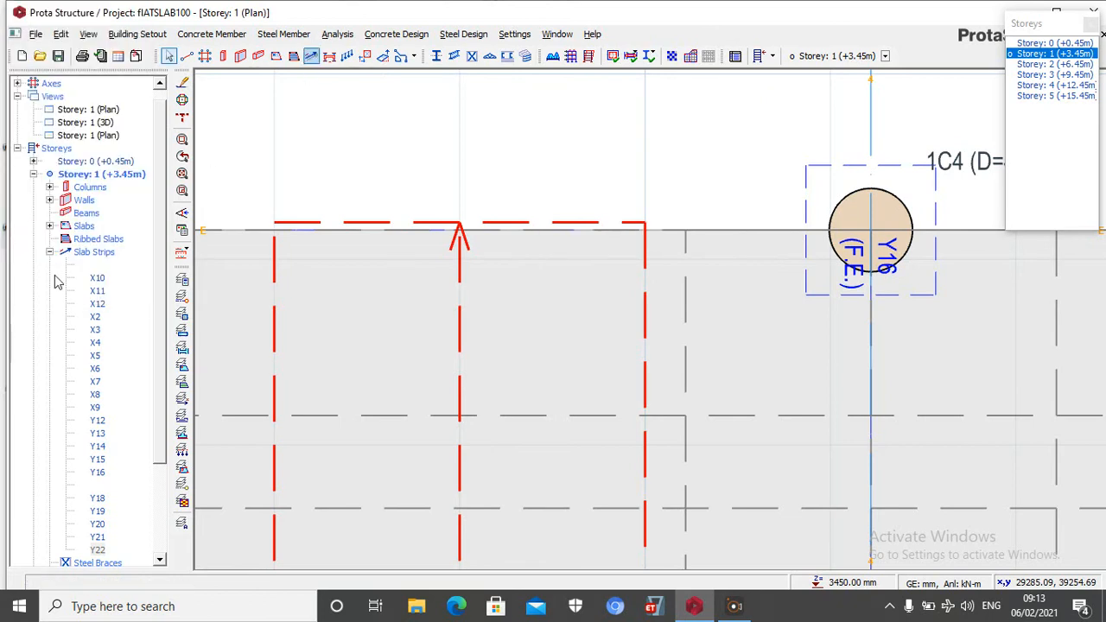
Try to redefine the selected strip's extents by picking in the plan near axis E, with a left extent of 0
left_click(311, 57)
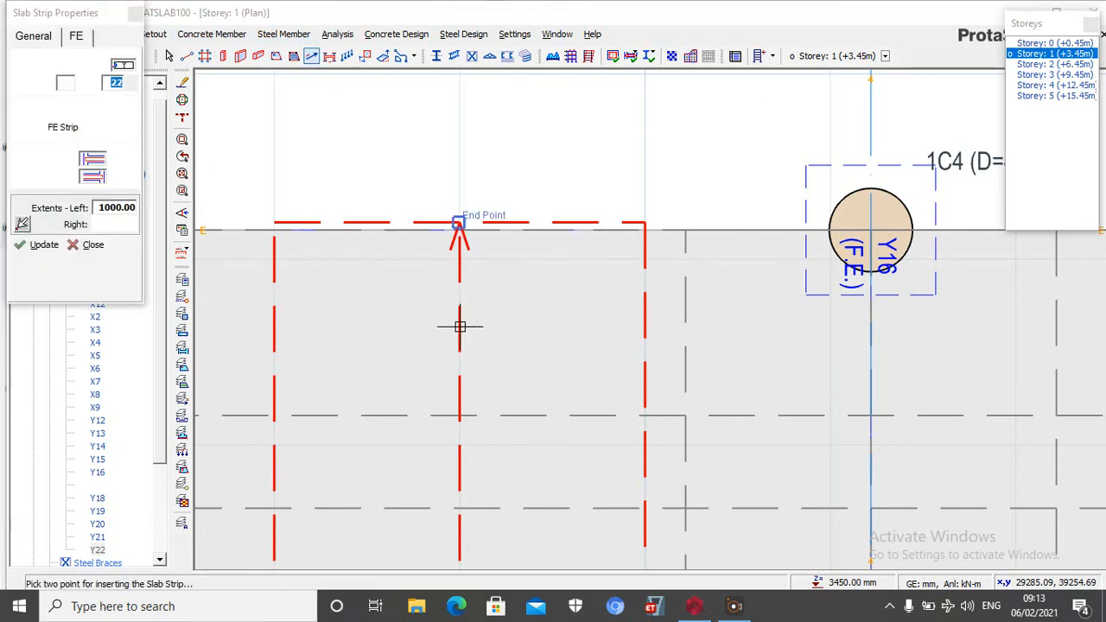
left_click(35, 247)
left_click(23, 223)
left_click(431, 225)
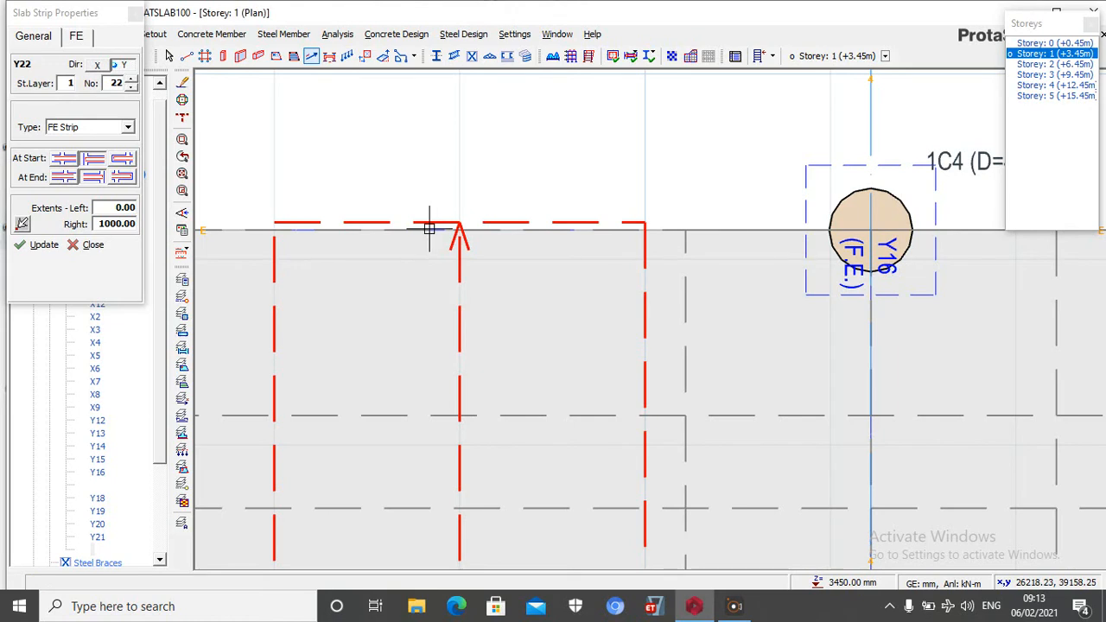
left_click(90, 245)
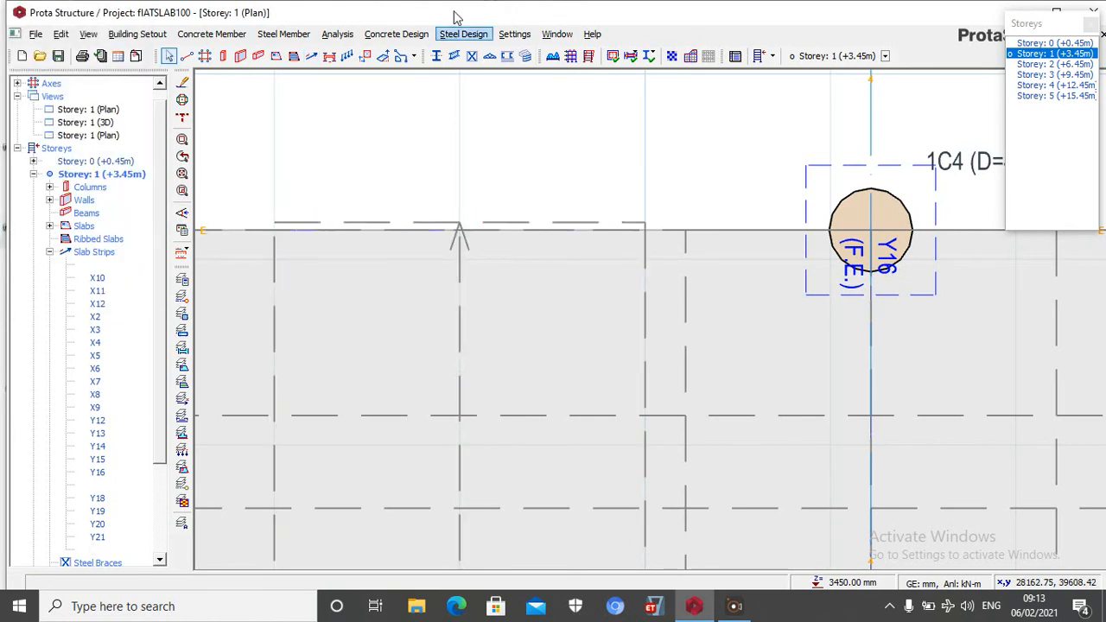
Pick the extents again at the strip's axis E end and update the strip with left 0 and right 1000
left_click(311, 58)
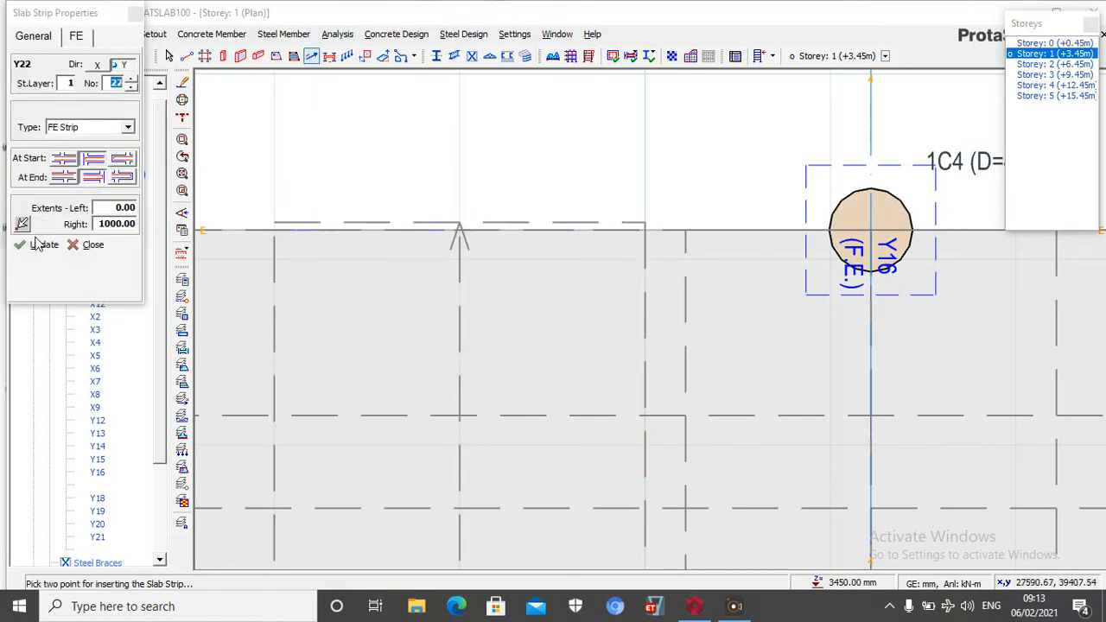
left_click(23, 224)
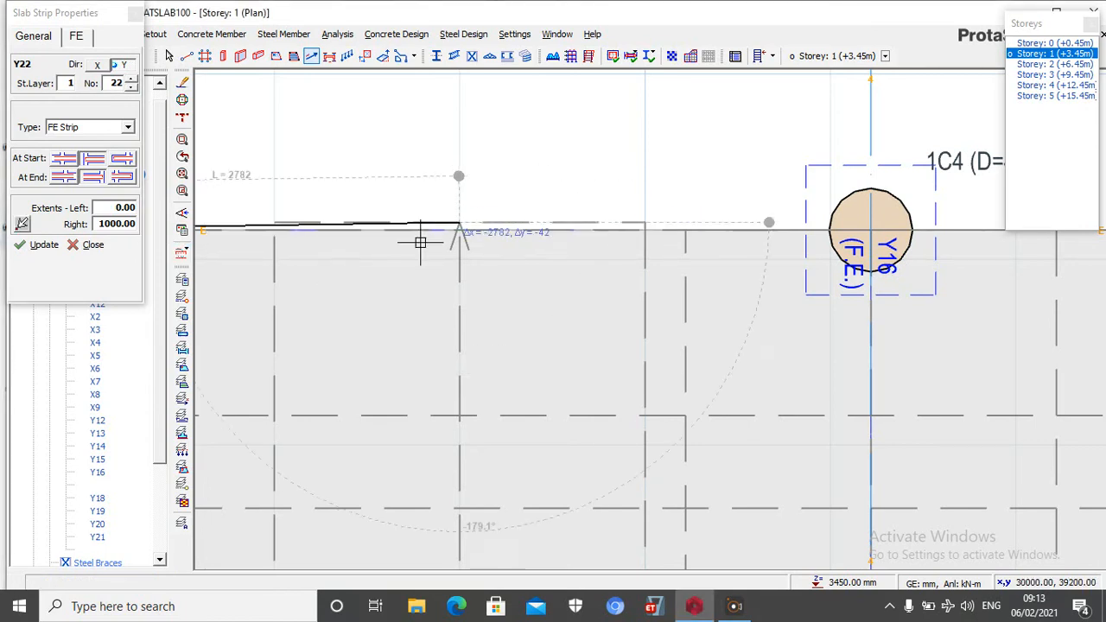
left_click(39, 244)
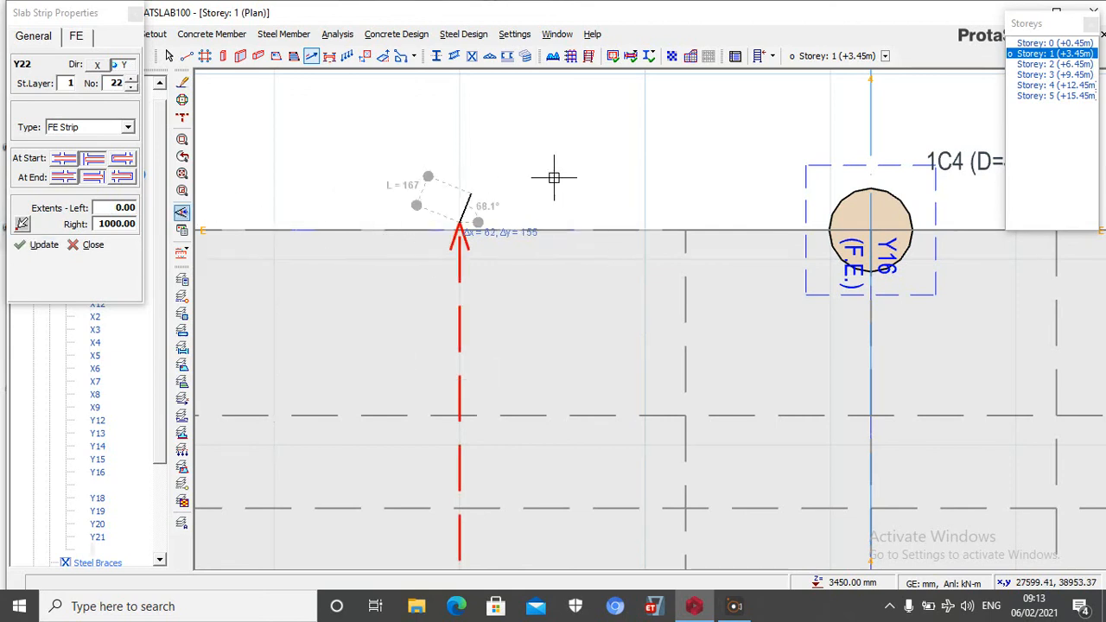
scroll(608, 180, "down", 1)
scroll(612, 179, "down", 1)
key("Escape")
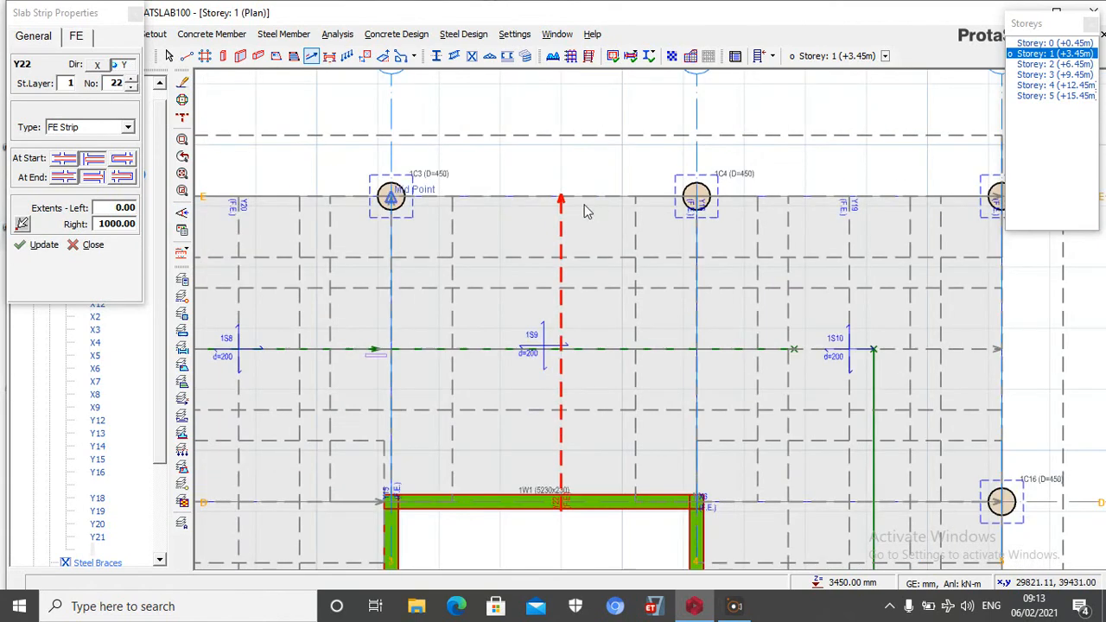
Delete the FE strip running between axes 3 and 4 from the core wall to axis E
scroll(564, 203, "up", 3)
left_click(555, 200)
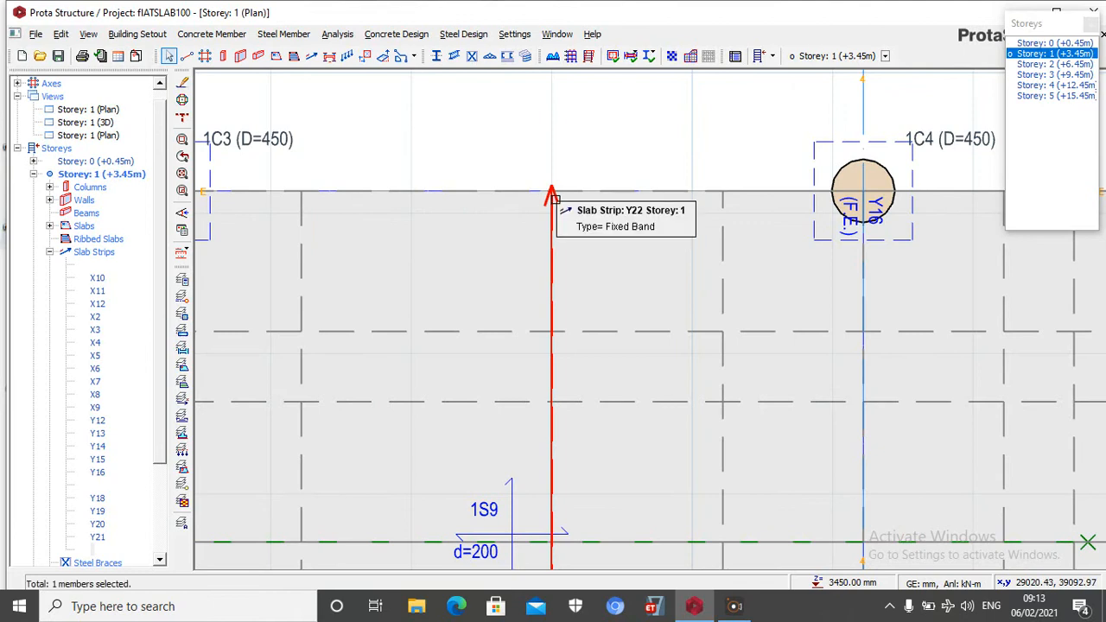
key("Delete")
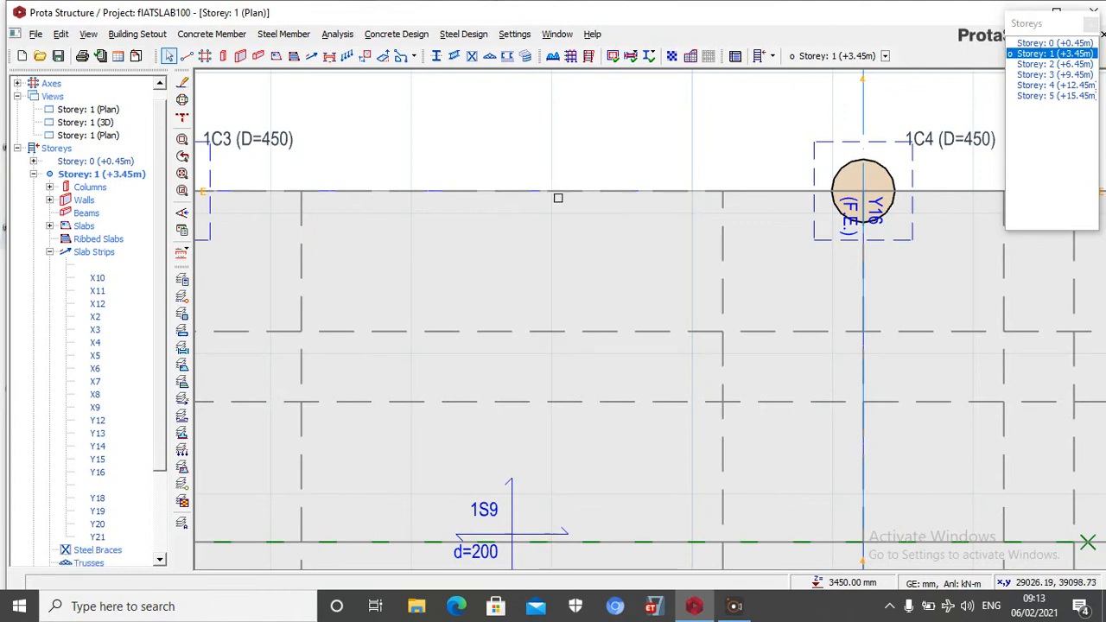
Insert a Y-direction FE strip midway between axes 3 and 4 from axis E to the core wall on axis D with extents of 1000
left_click(311, 56)
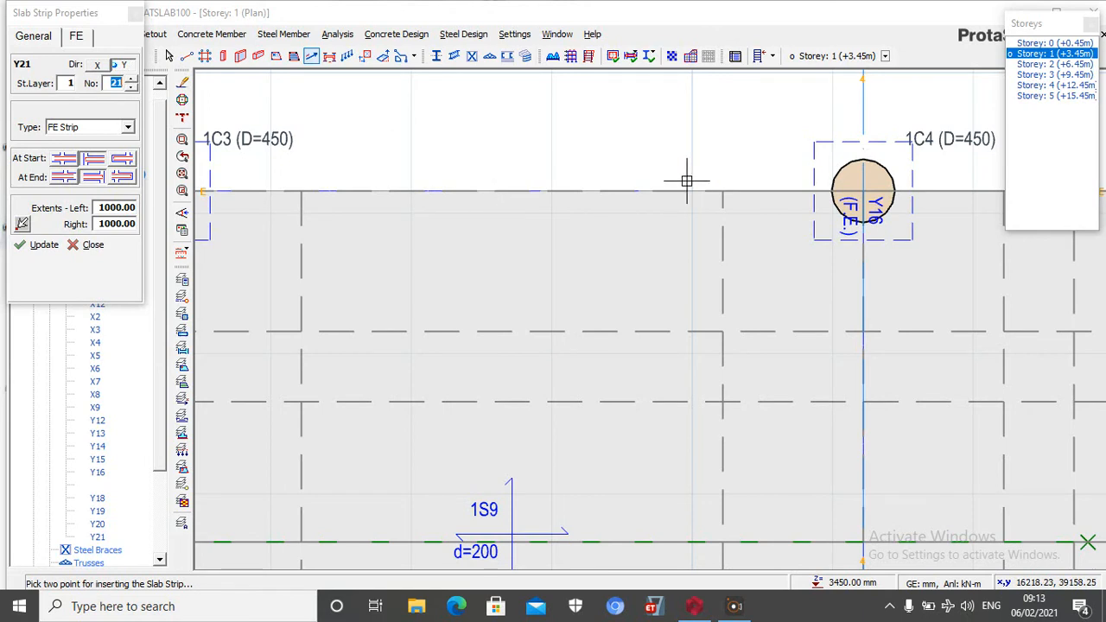
scroll(683, 177, "down", 2)
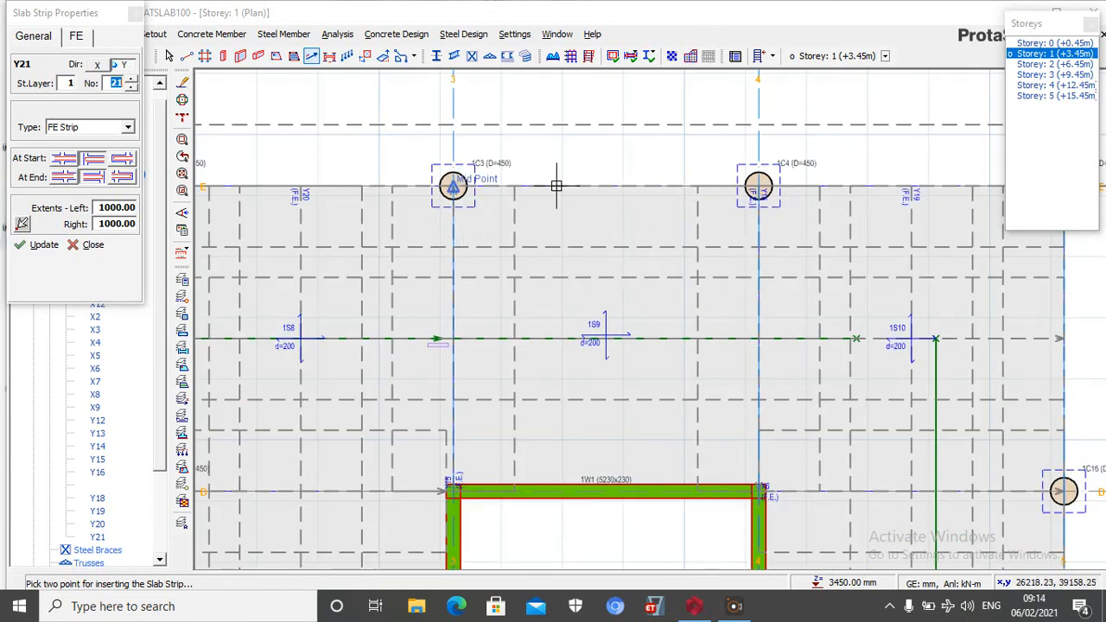
left_click(619, 185)
scroll(619, 185, "down", 4)
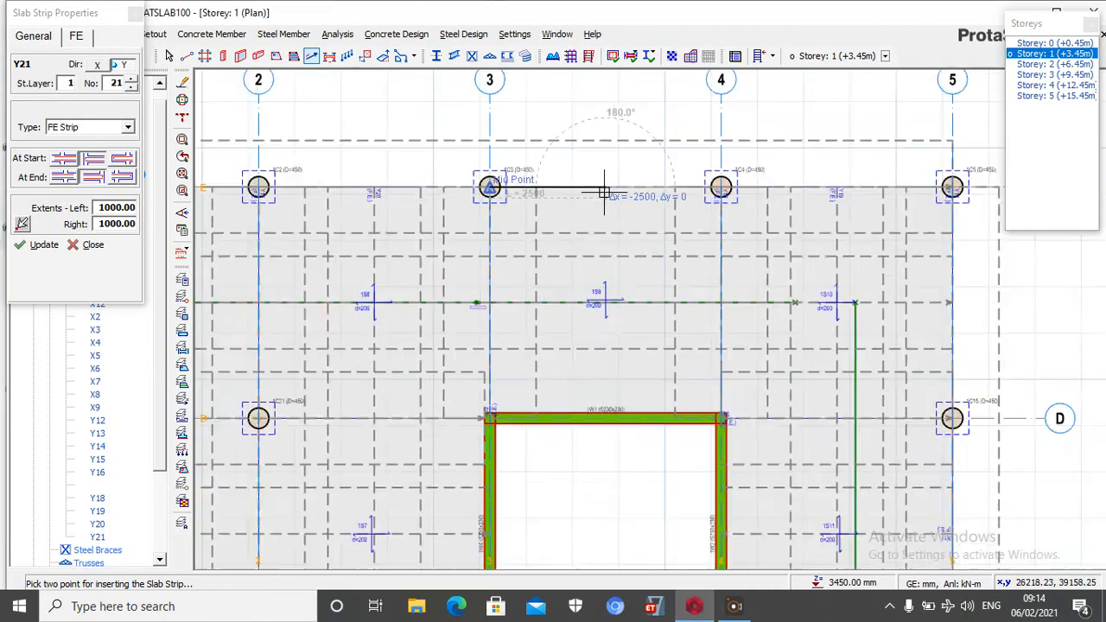
scroll(605, 316, "up", 4)
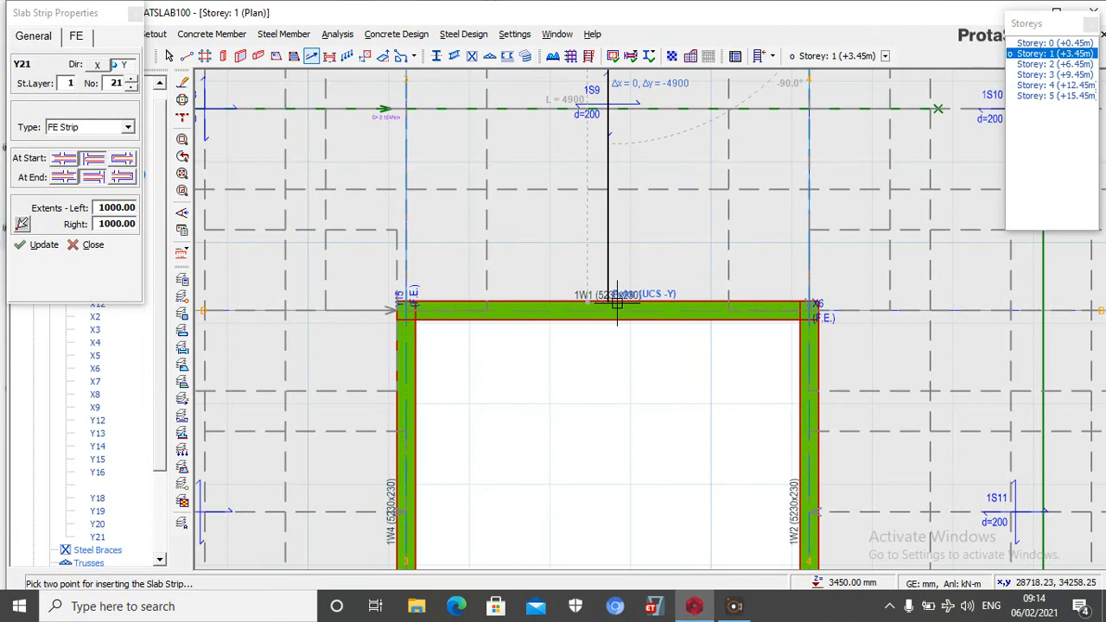
left_click(621, 300)
scroll(619, 333, "down", 4)
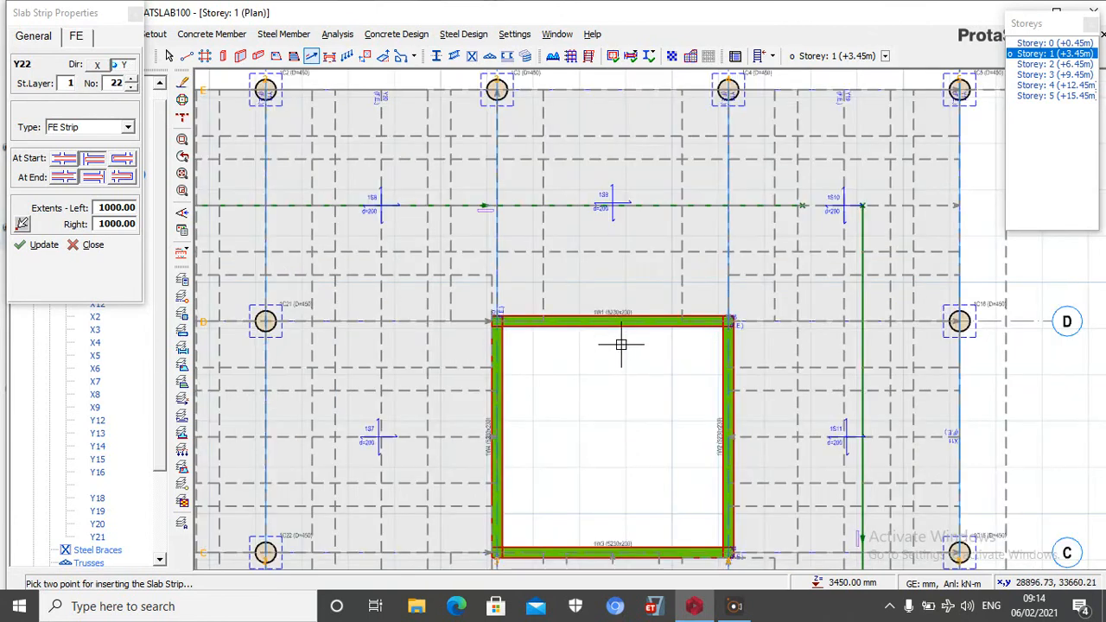
scroll(616, 152, "up", 3)
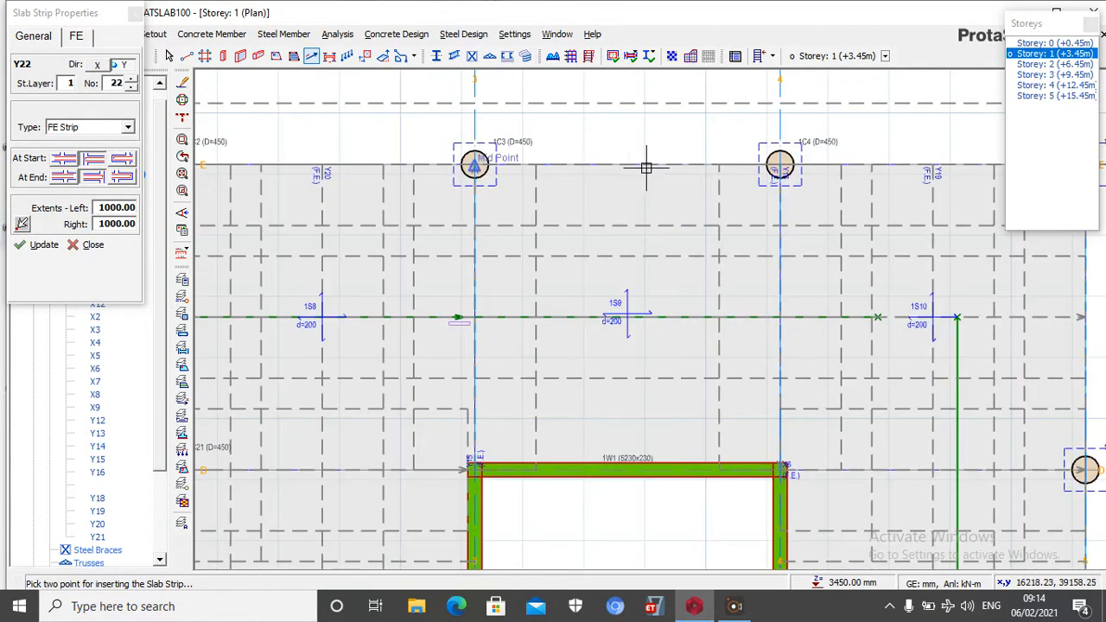
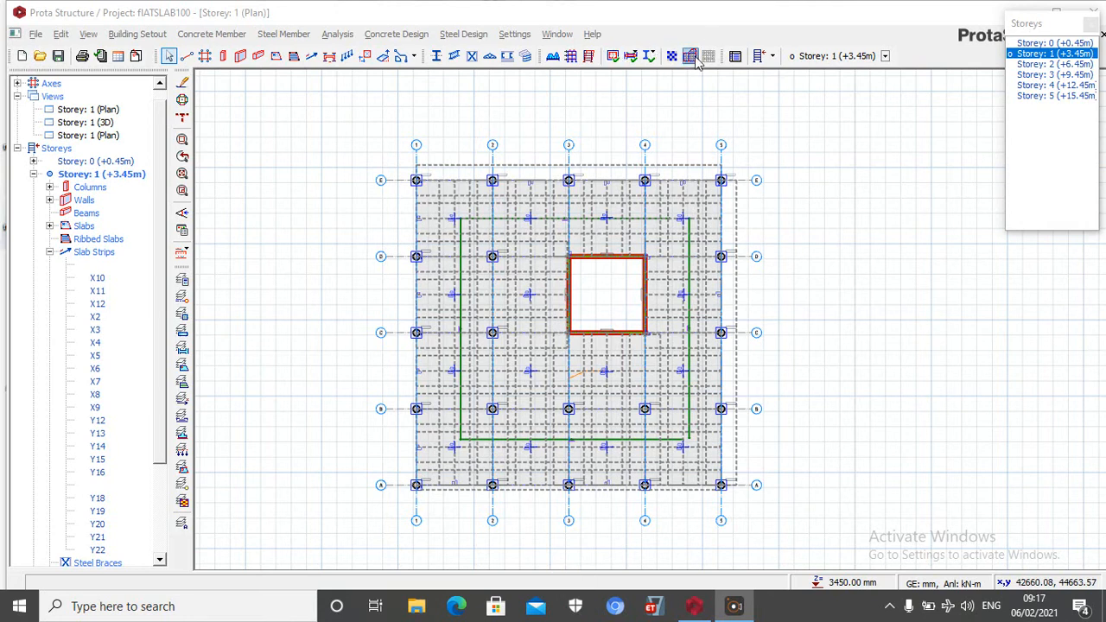
Open the FE floor analysis post-processing results for Storey 1
left_click(335, 36)
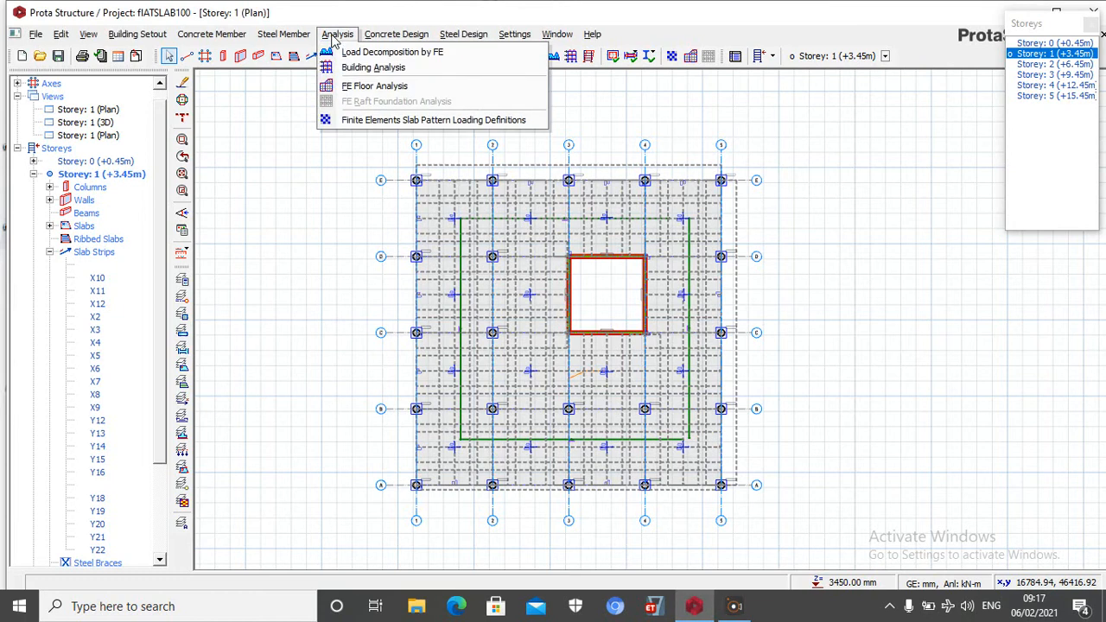
left_click(386, 87)
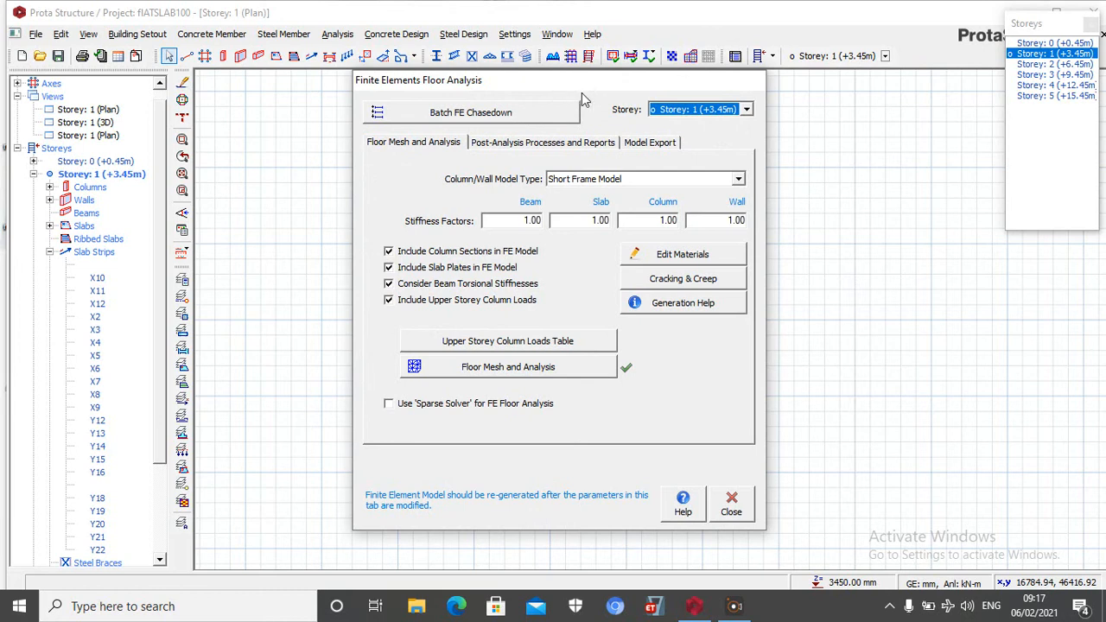
left_click(531, 143)
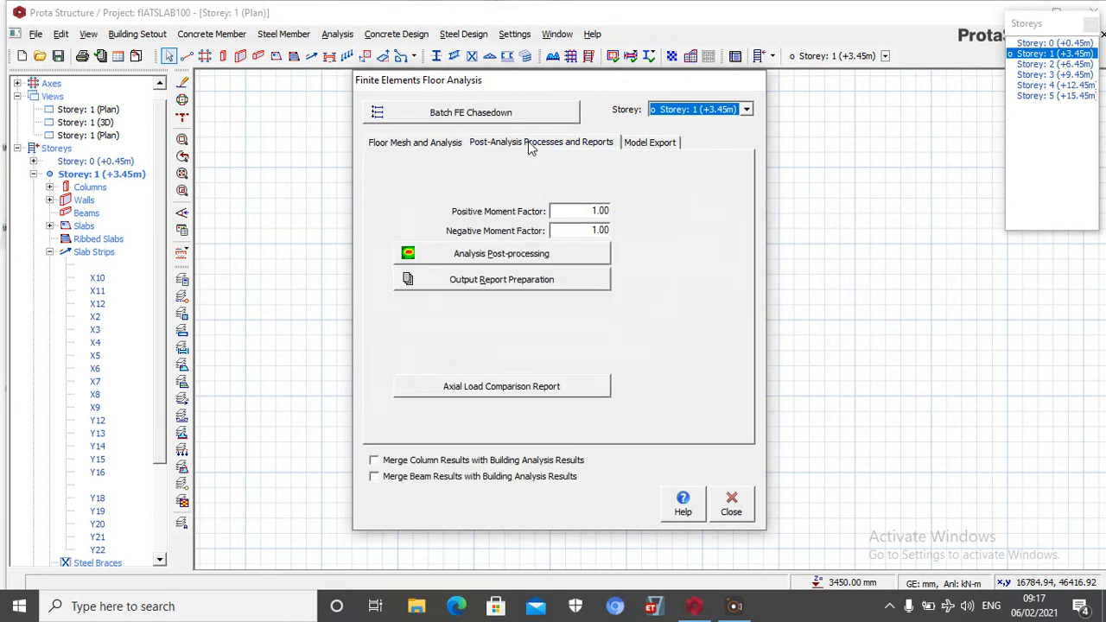
left_click(517, 263)
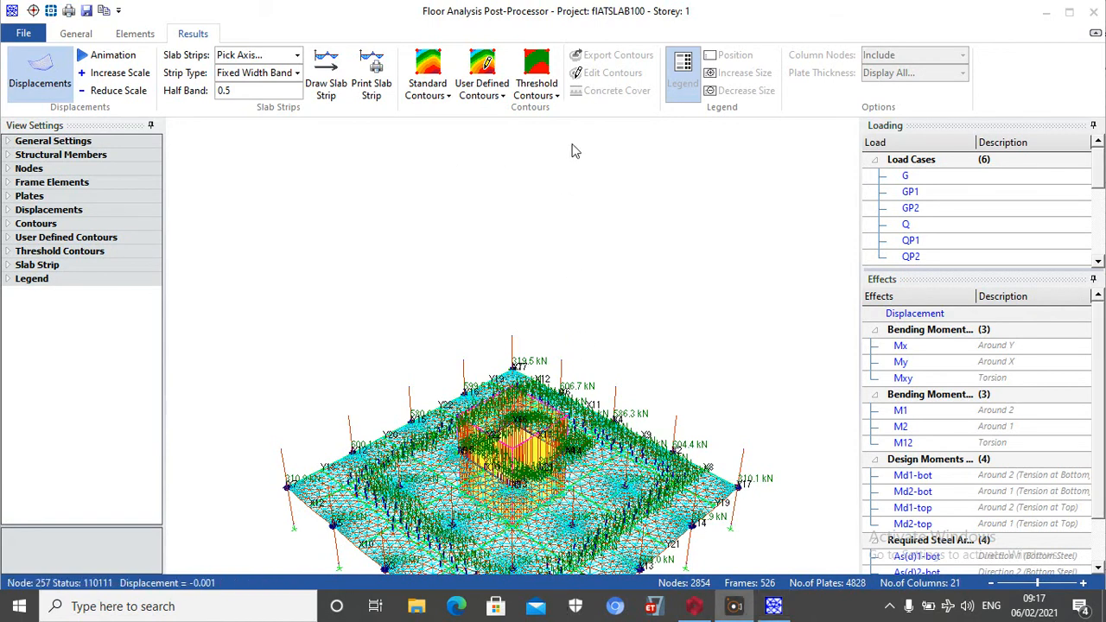
Switch the floor slab results display to threshold contours
left_click(551, 87)
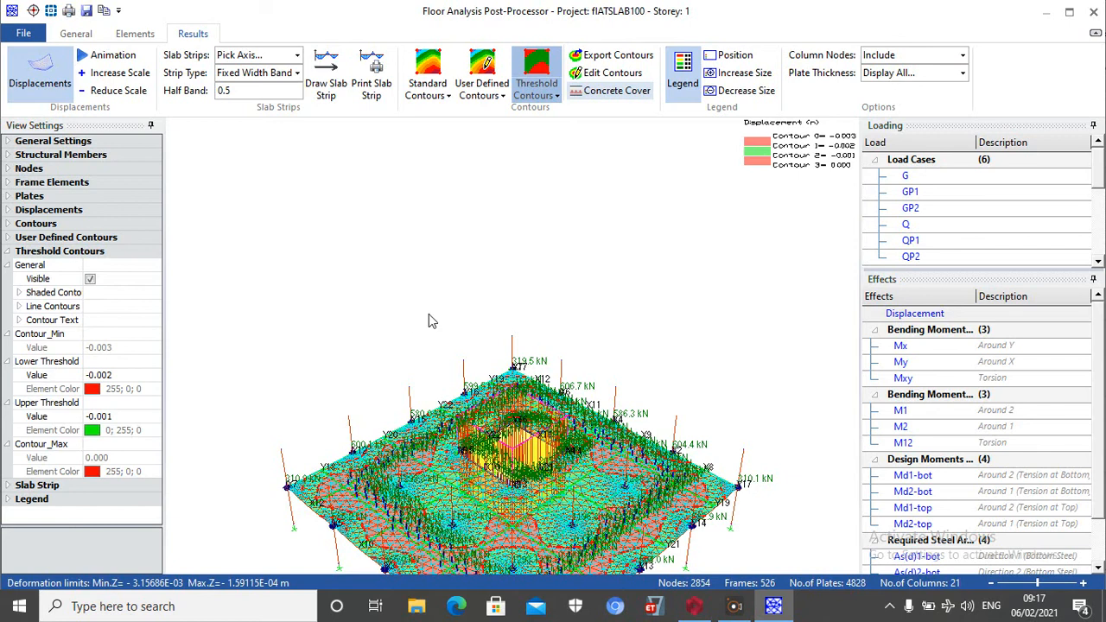
scroll(404, 314, "down", 2)
left_click(734, 607)
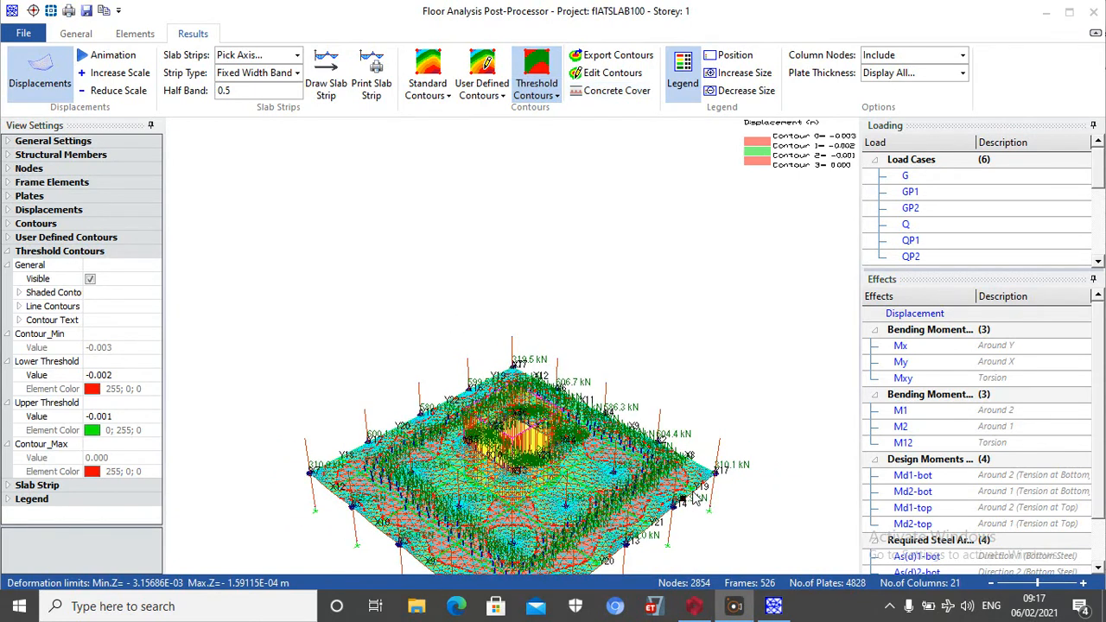
left_click(659, 372)
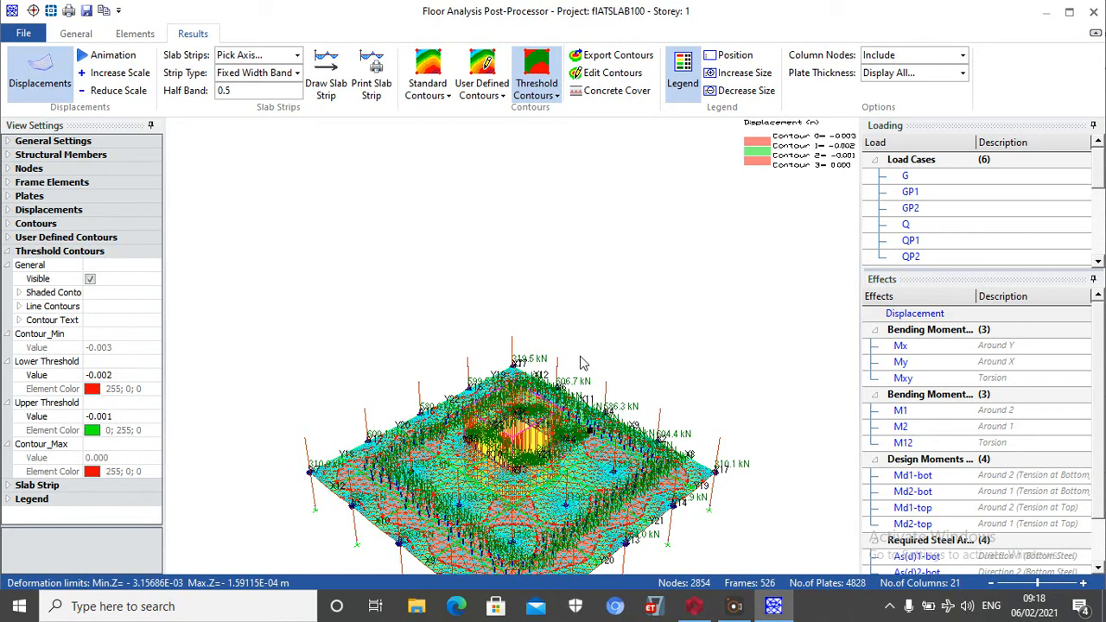
left_click_drag(583, 363, 585, 339)
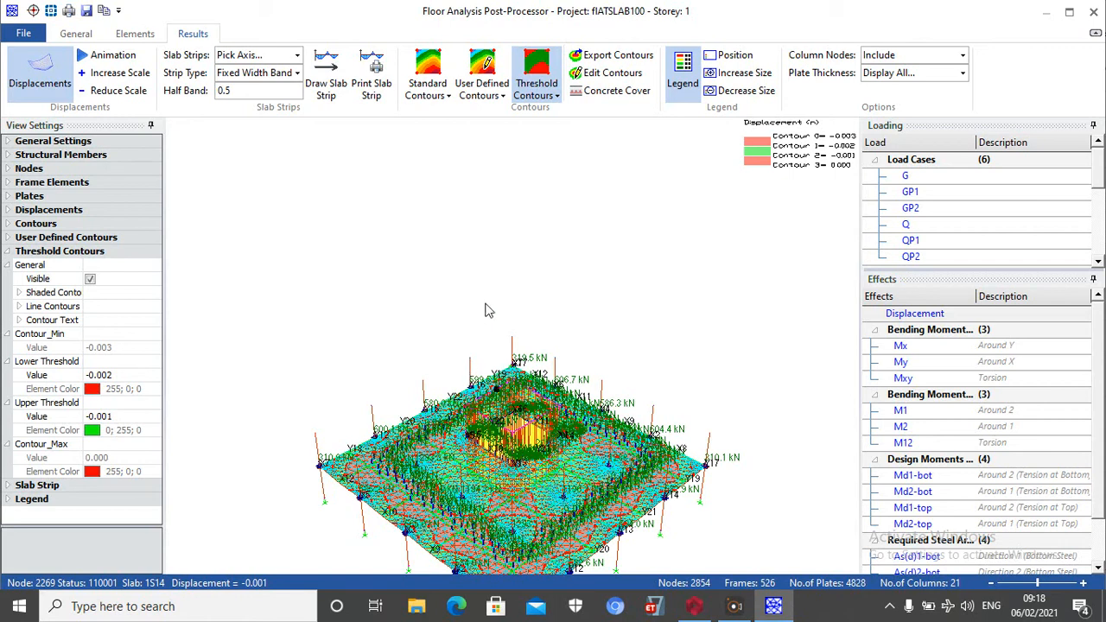
scroll(546, 325, "down", 2)
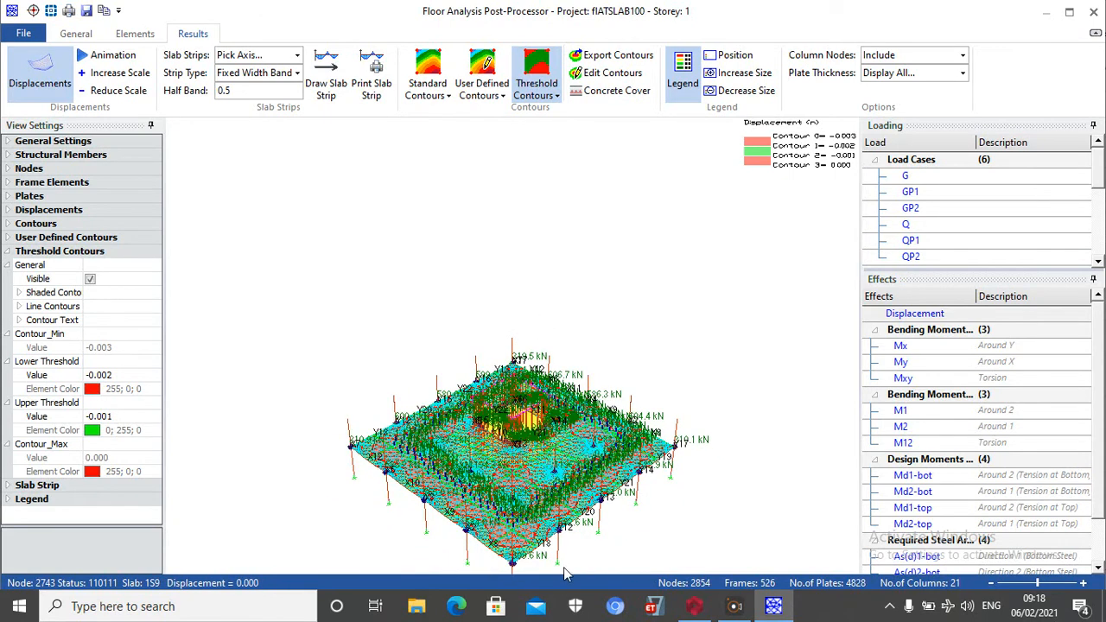
scroll(519, 544, "down", 1)
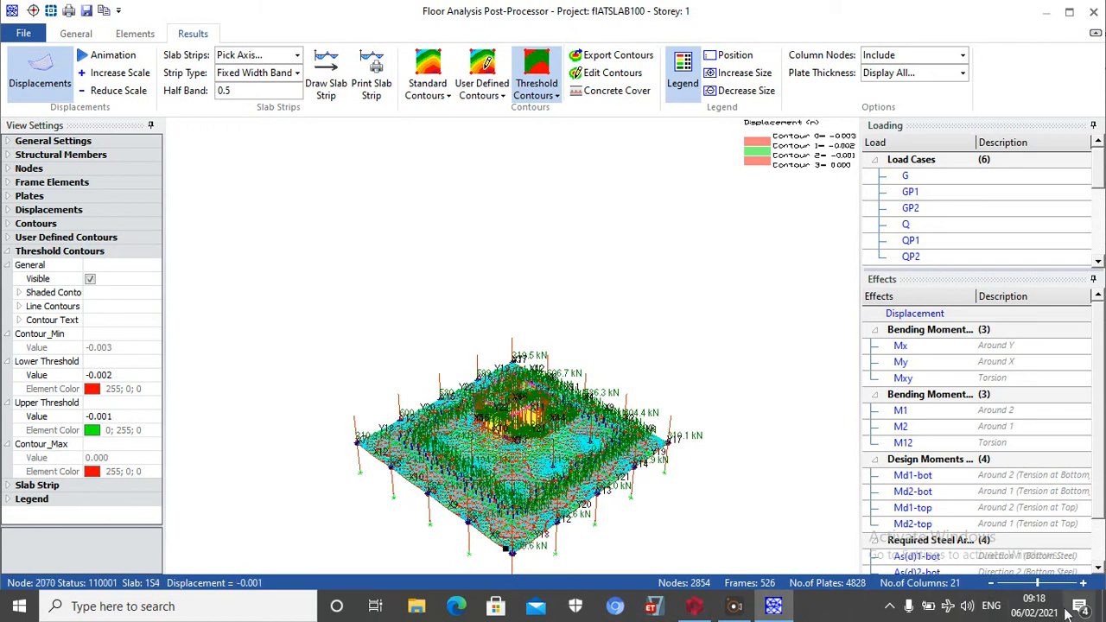
scroll(977, 544, "down", 1)
scroll(740, 566, "down", 1)
middle_click_drag(558, 270, 554, 377)
middle_click_drag(533, 322, 595, 488)
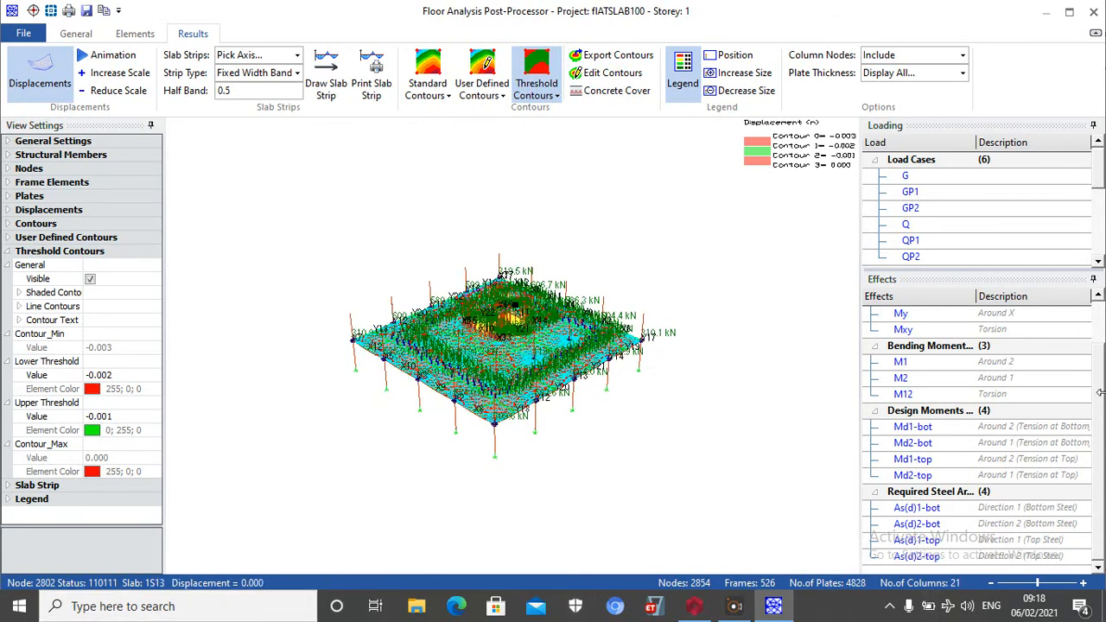
Display the direction 1 bottom steel contours (As(d)1-bot) and set their threshold to nominal Y13 bars at 250 mm spacing
left_click(923, 508)
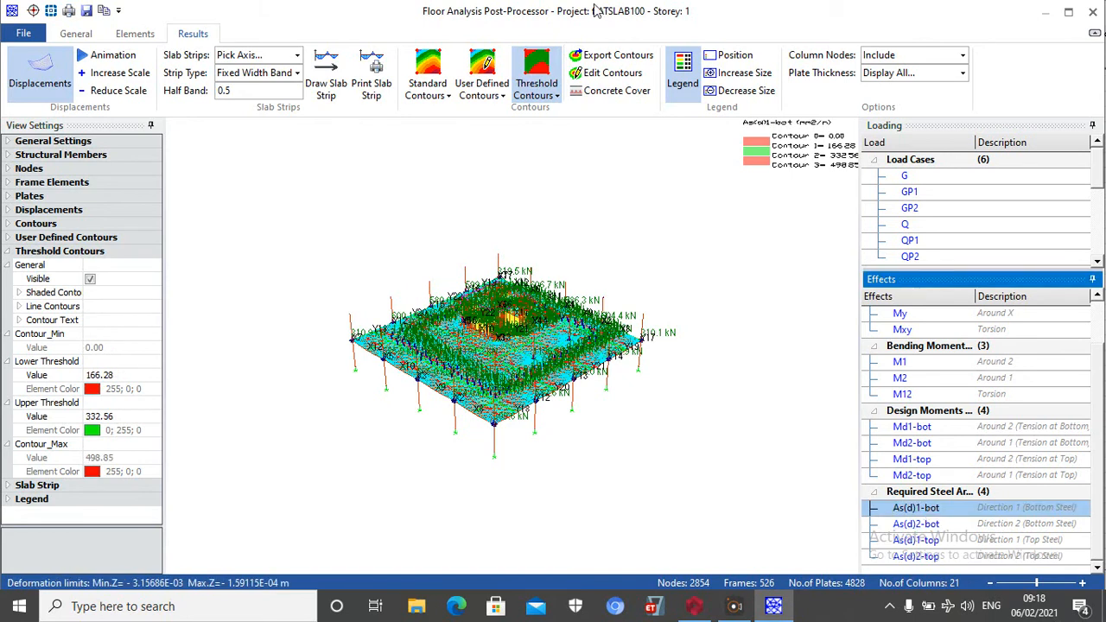
left_click(604, 76)
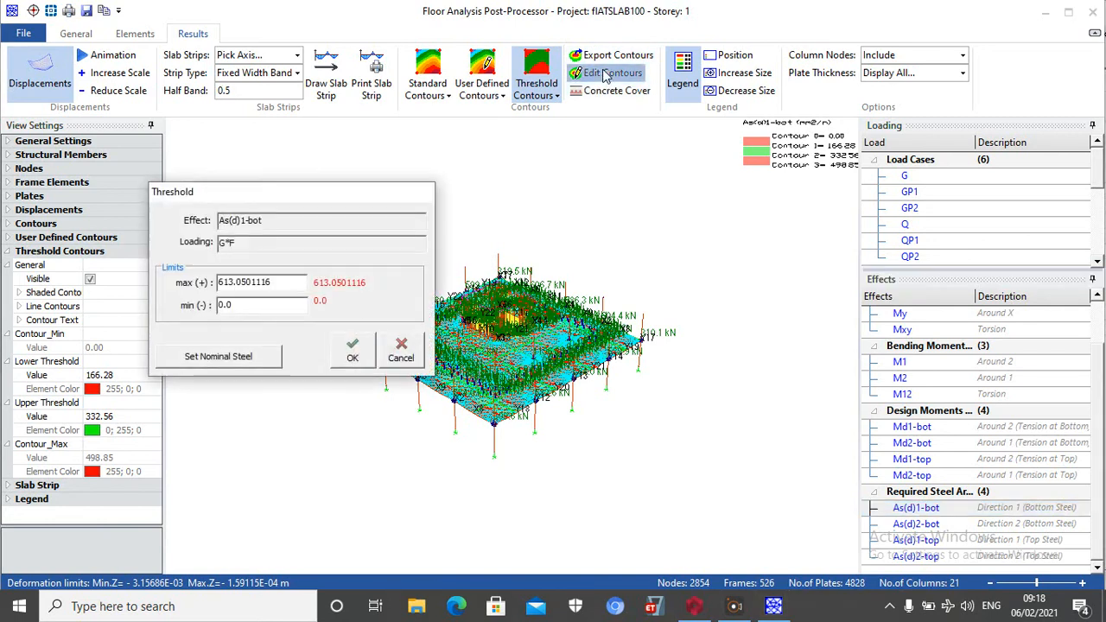
left_click(233, 357)
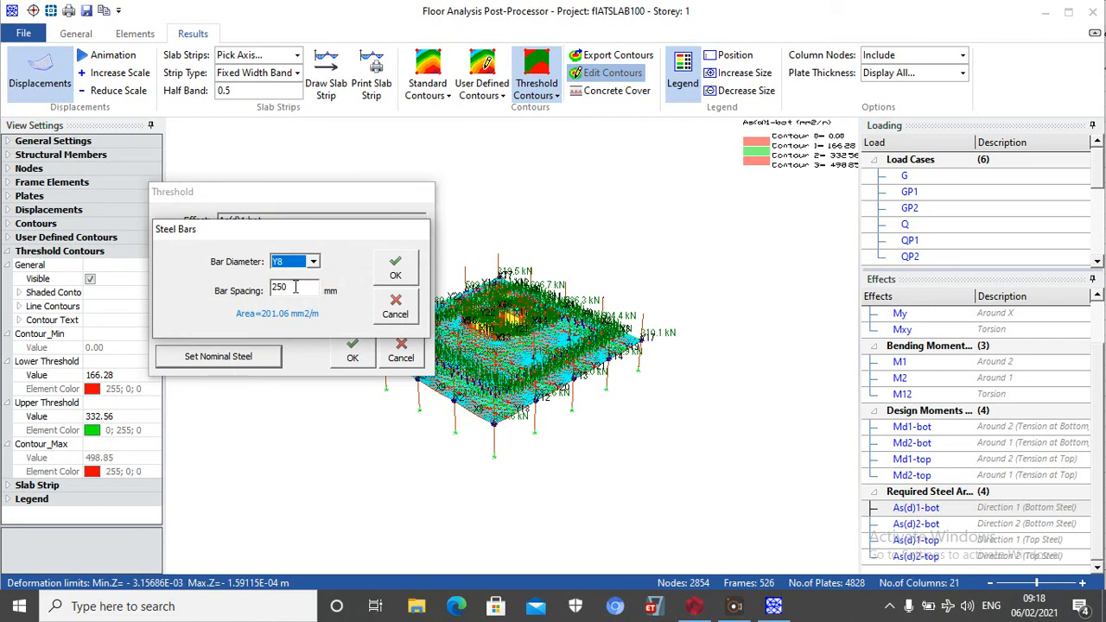
key("Tab")
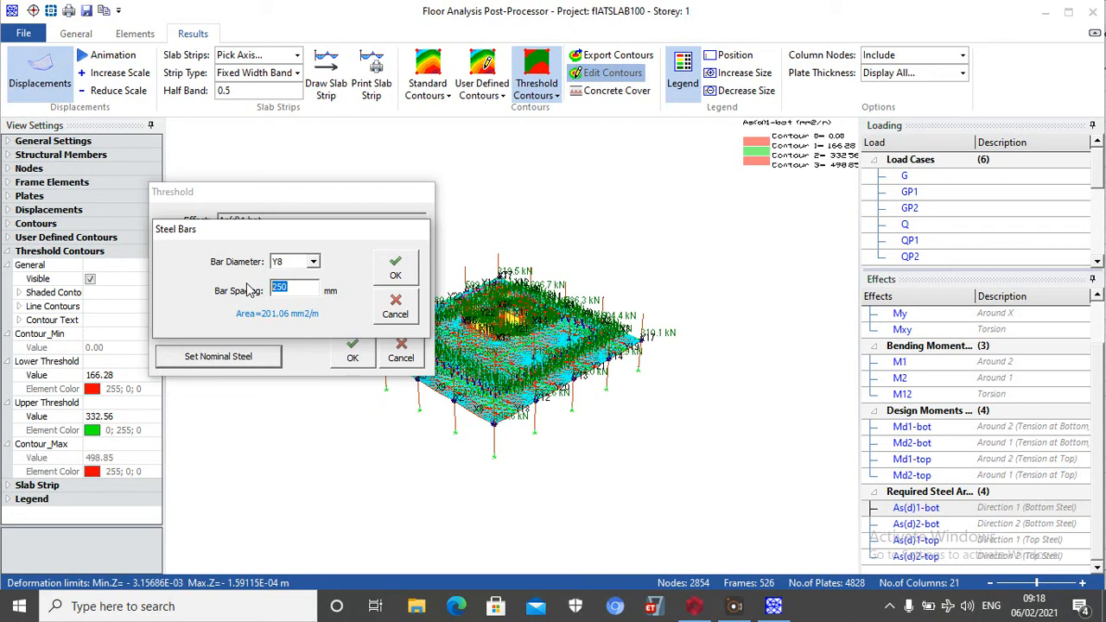
left_click(313, 262)
left_click(302, 302)
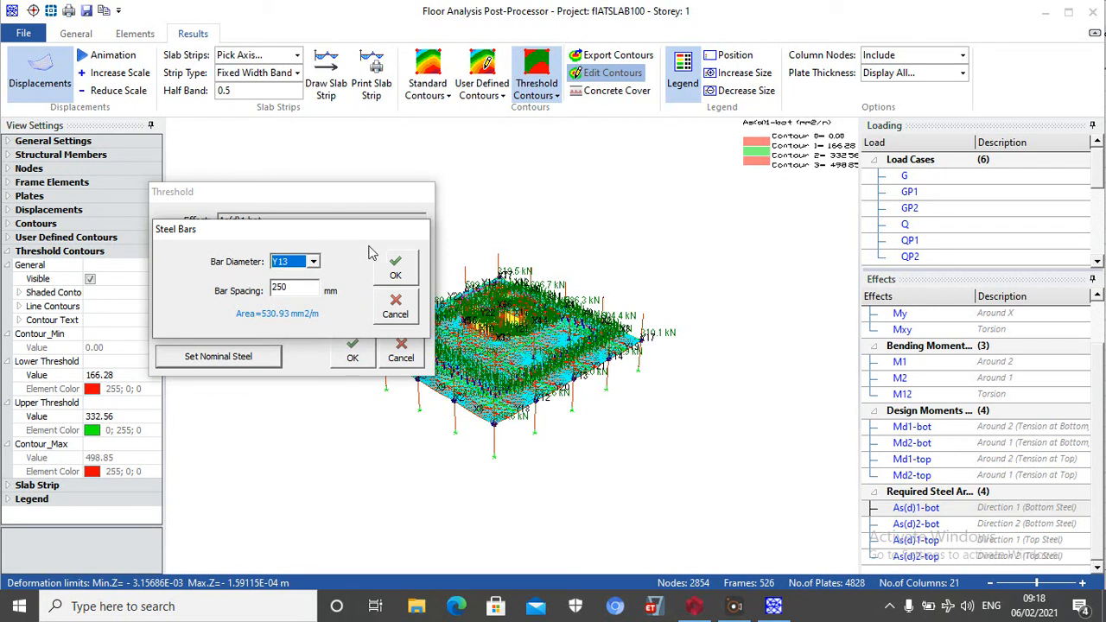
left_click(396, 266)
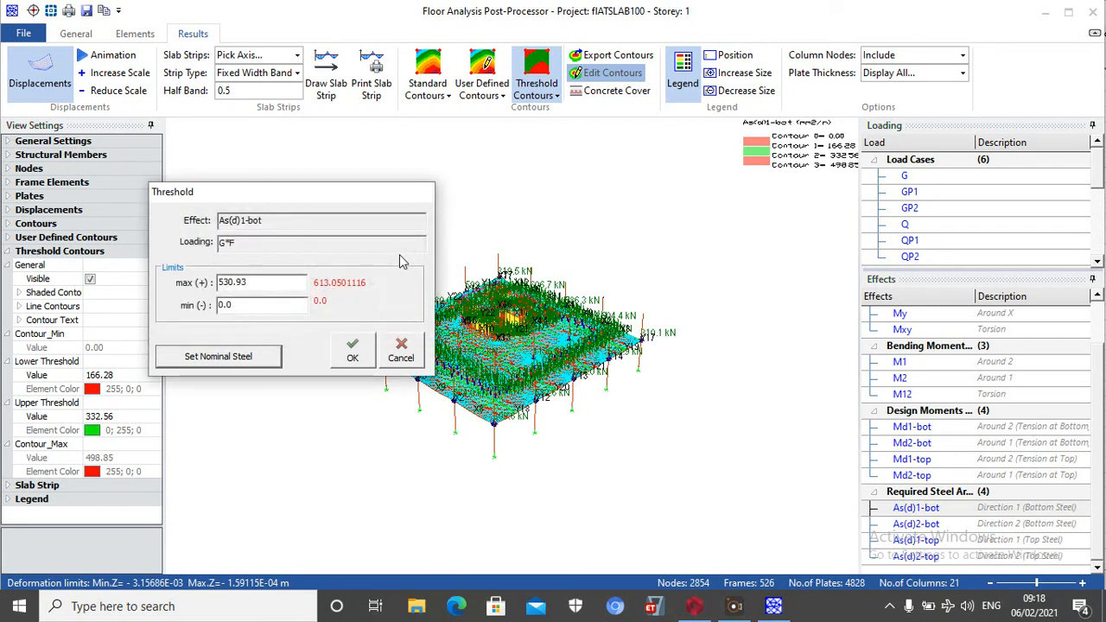
left_click(359, 353)
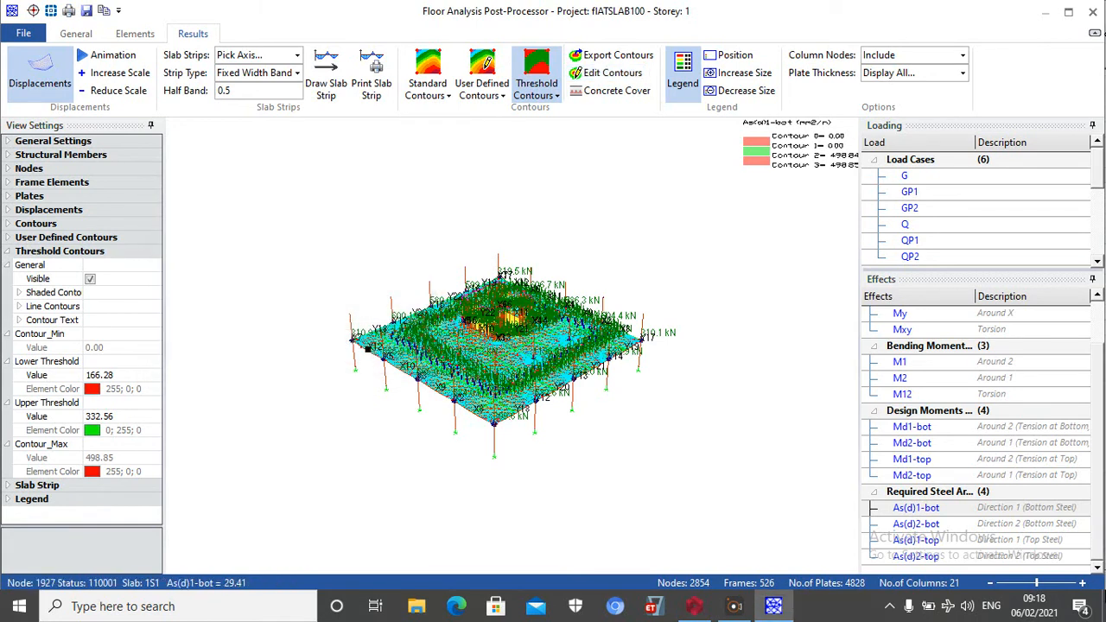
Display the direction 2 bottom steel contours (As(d)2-bot) and set their threshold to nominal Y13 bars at 250 mm spacing
left_click(926, 523)
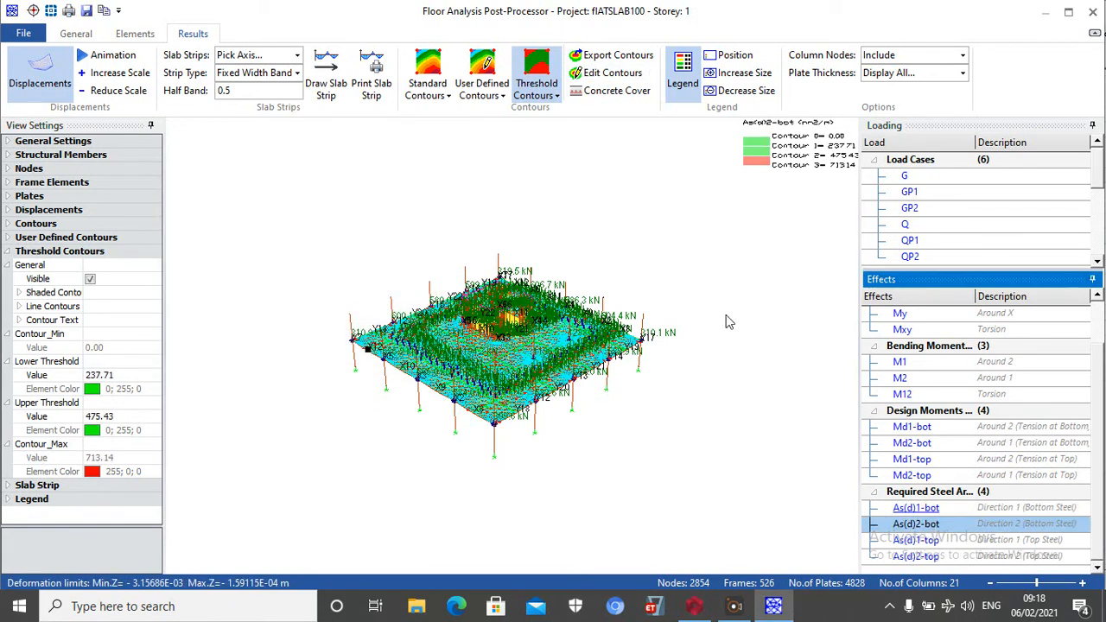
left_click(593, 76)
left_click(223, 357)
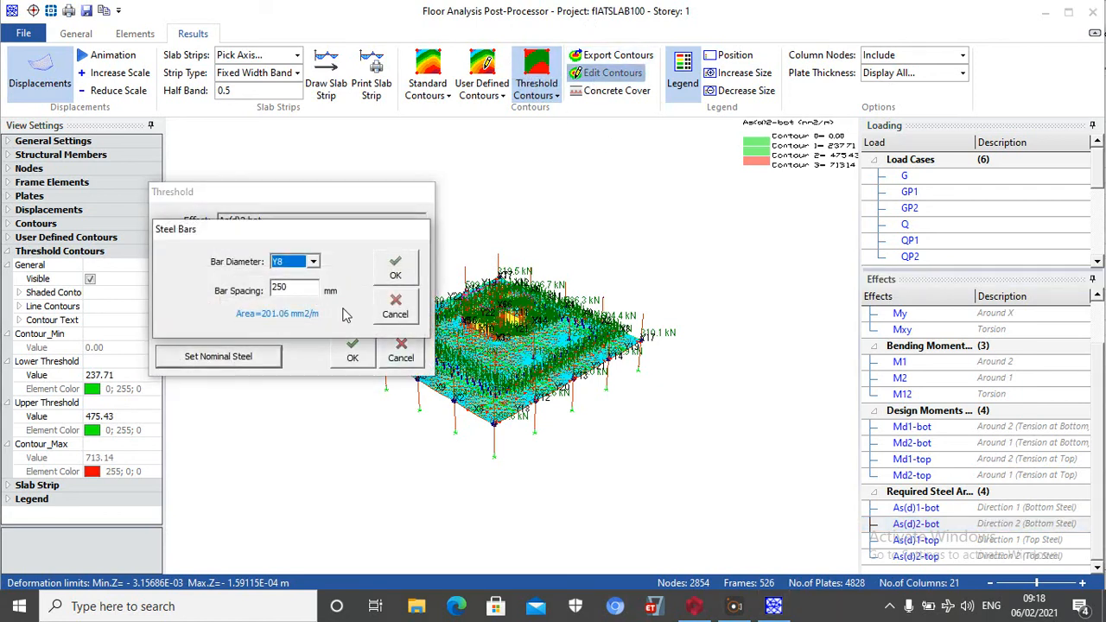
left_click(316, 263)
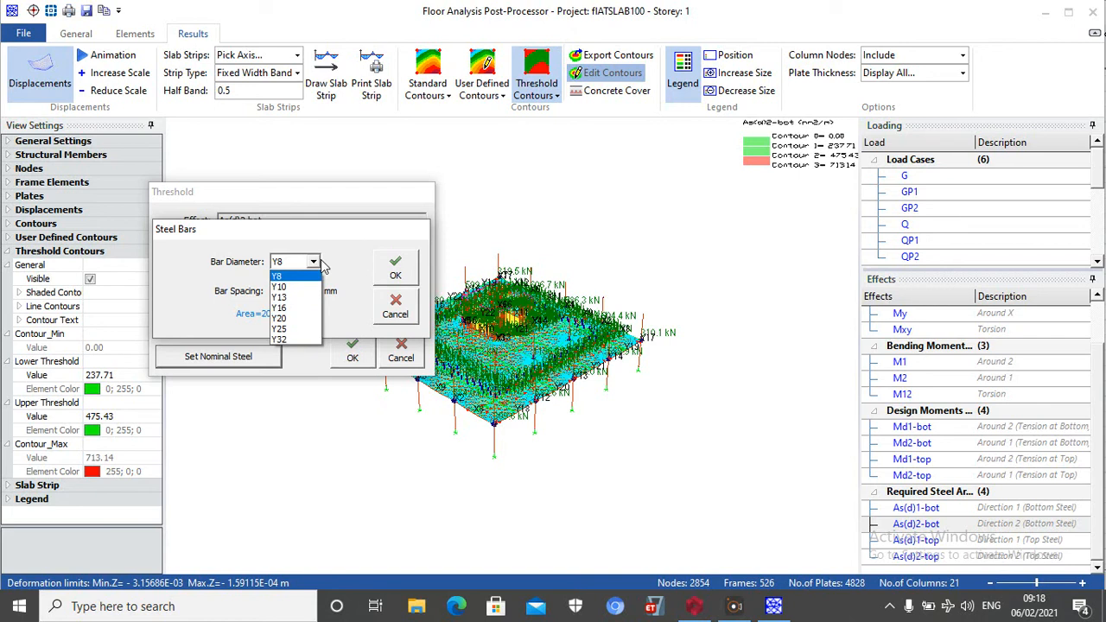
left_click(285, 297)
left_click(395, 268)
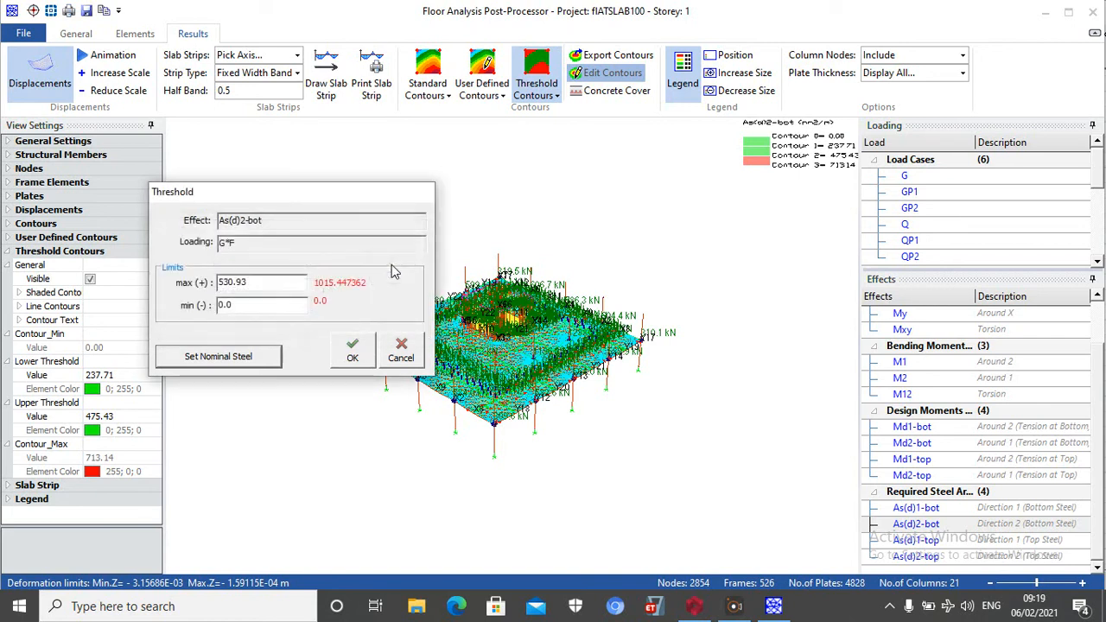
left_click(353, 352)
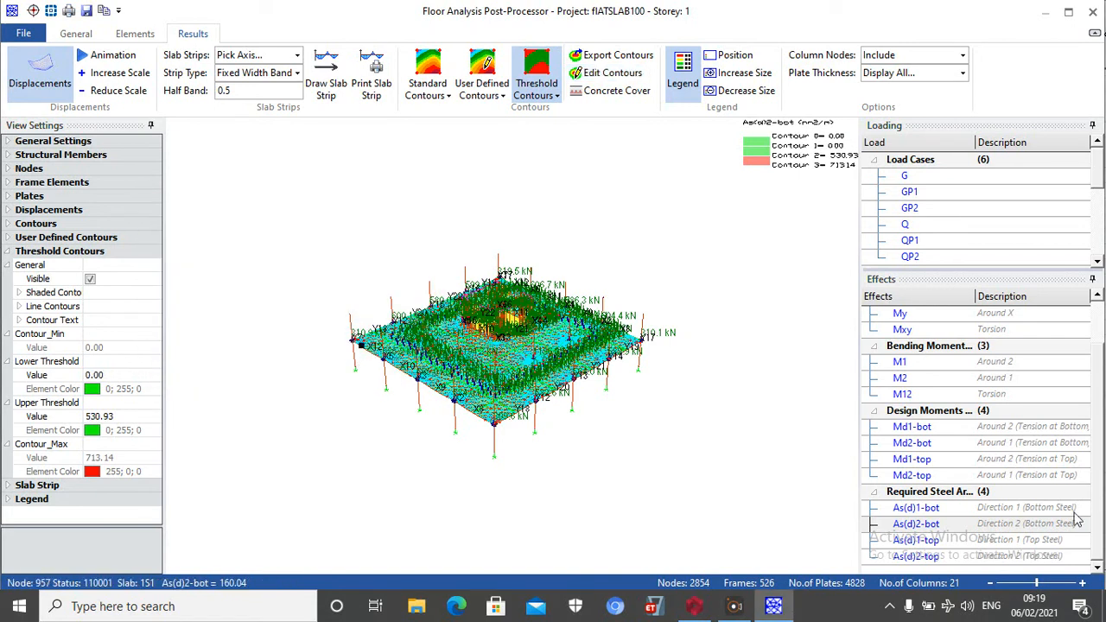
Display the direction 1 top steel contours (As(d)1-top) and set their threshold to nominal Y13 bars at 250 mm spacing
left_click(899, 541)
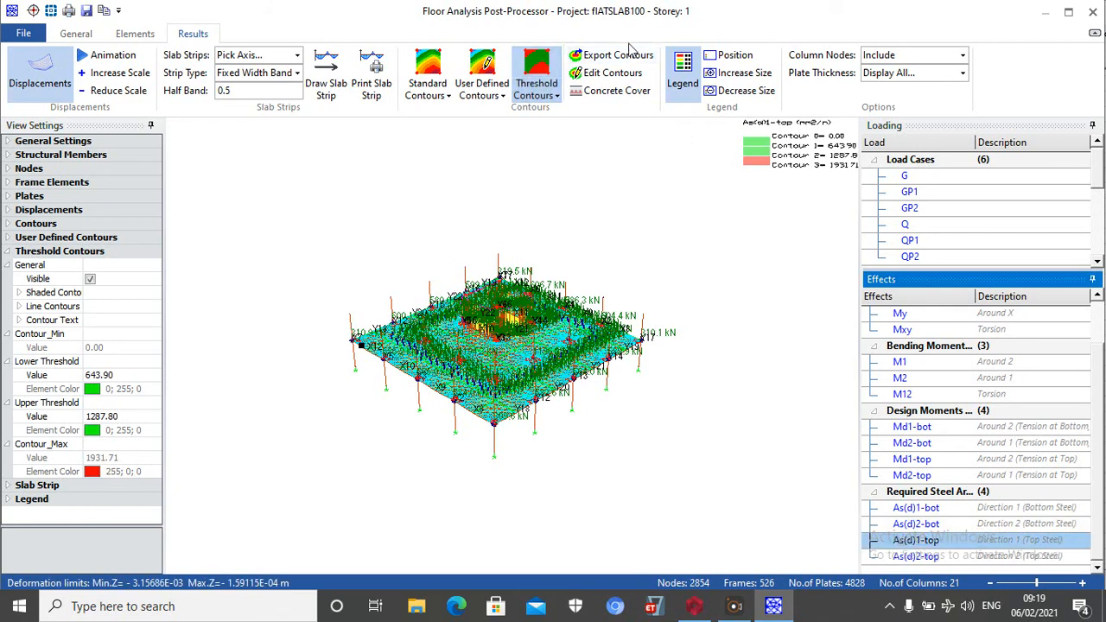
left_click(607, 72)
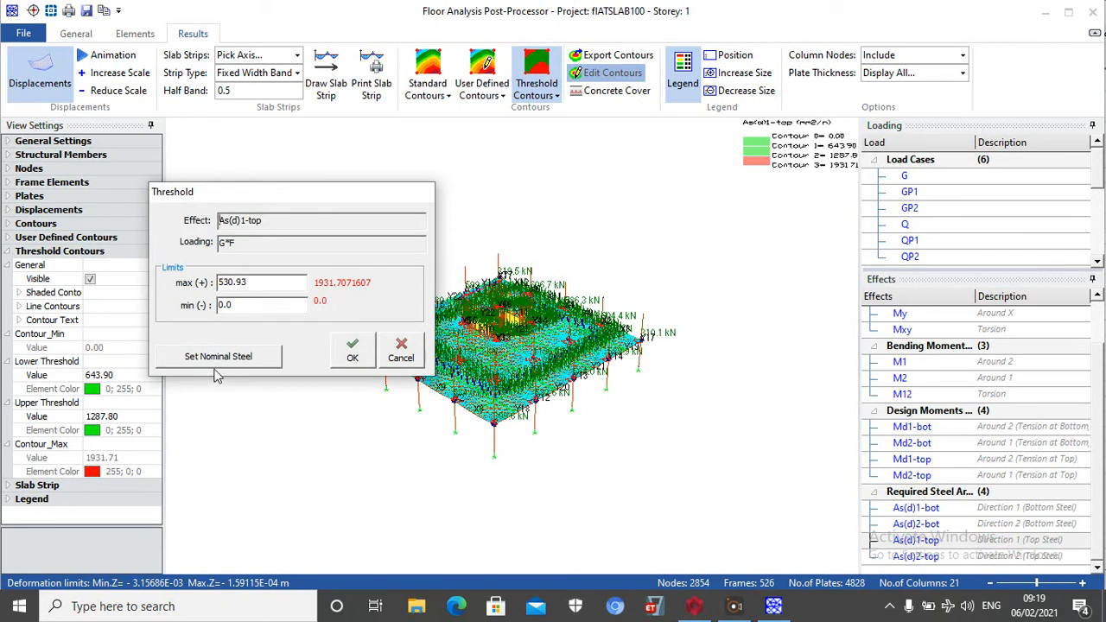
left_click(220, 357)
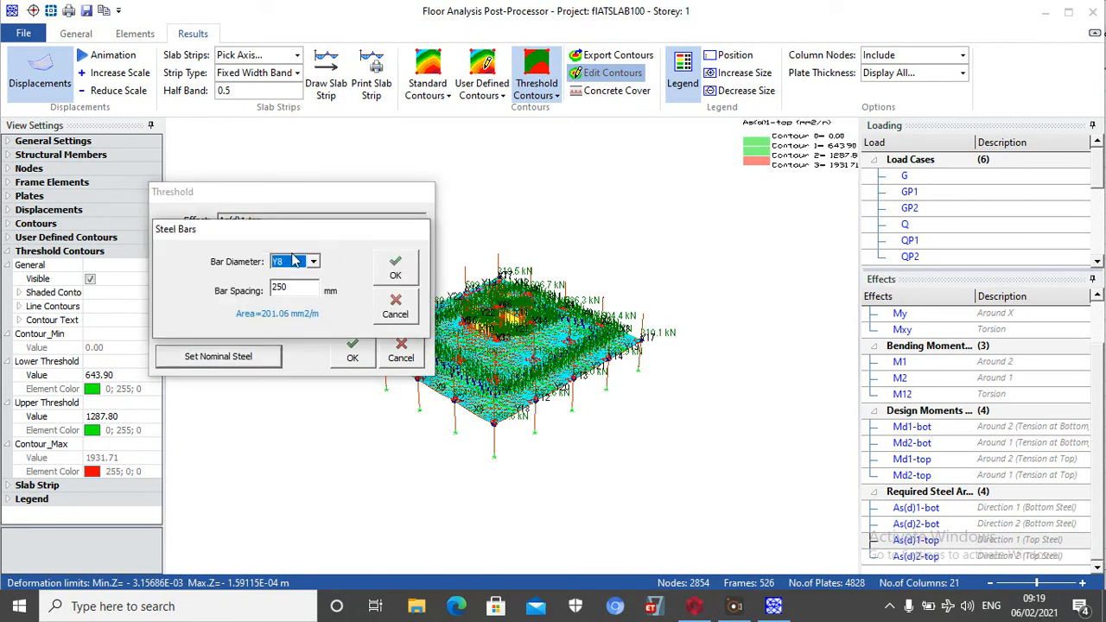
left_click(294, 261)
left_click(282, 301)
left_click(391, 265)
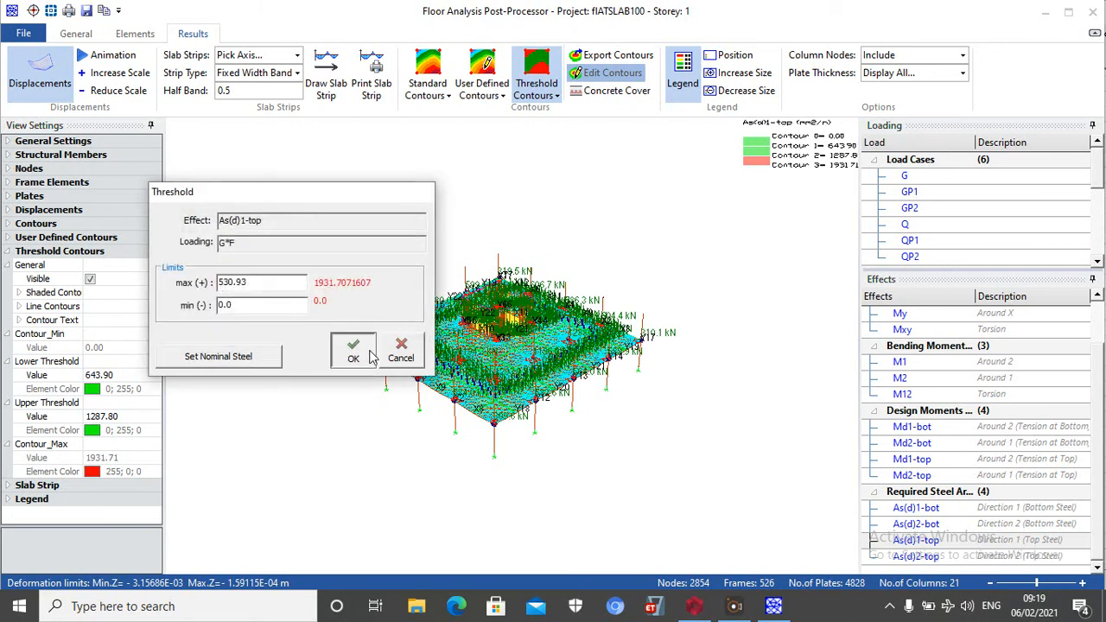
left_click(370, 356)
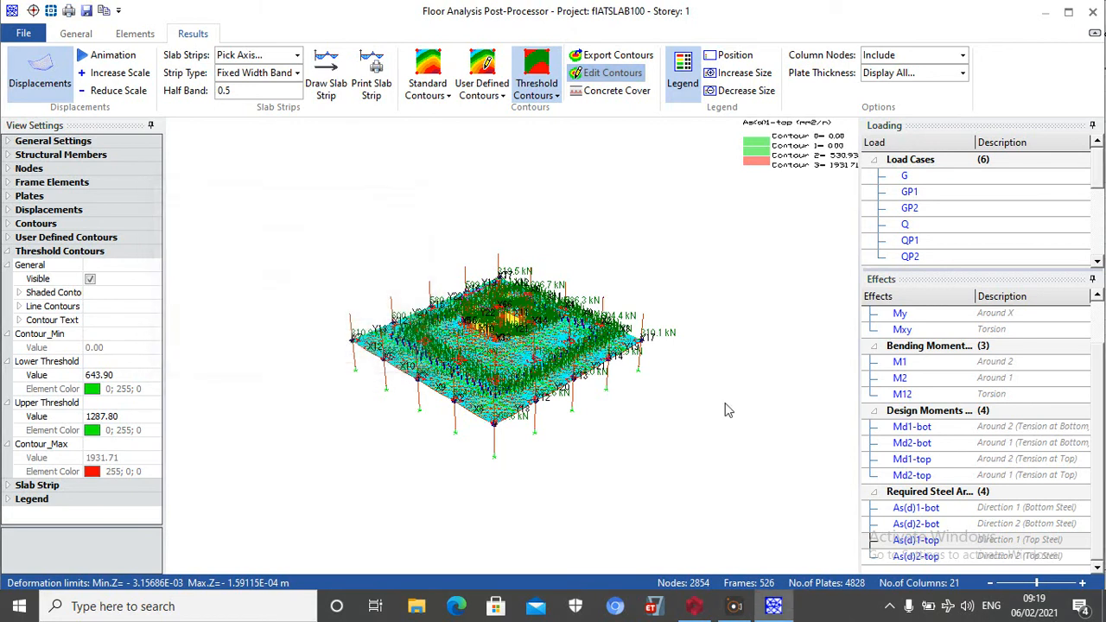
Display the direction 2 top steel contours (As(d)2-top) and set their threshold to nominal Y13 bars at 250 mm spacing
left_click(915, 557)
left_click(678, 404)
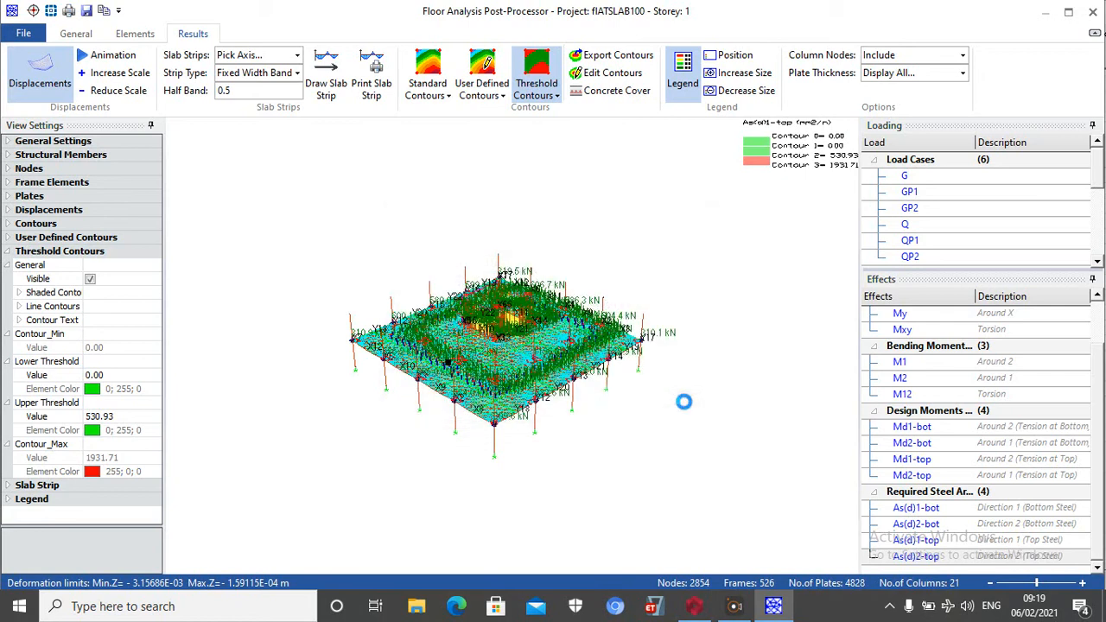
left_click(918, 557)
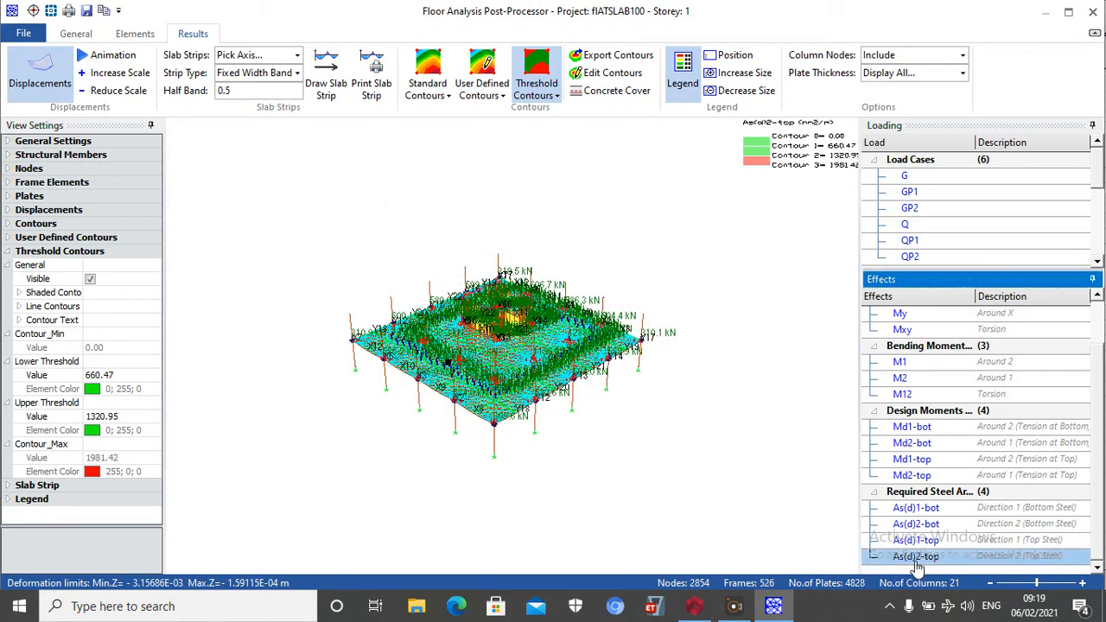
left_click(609, 73)
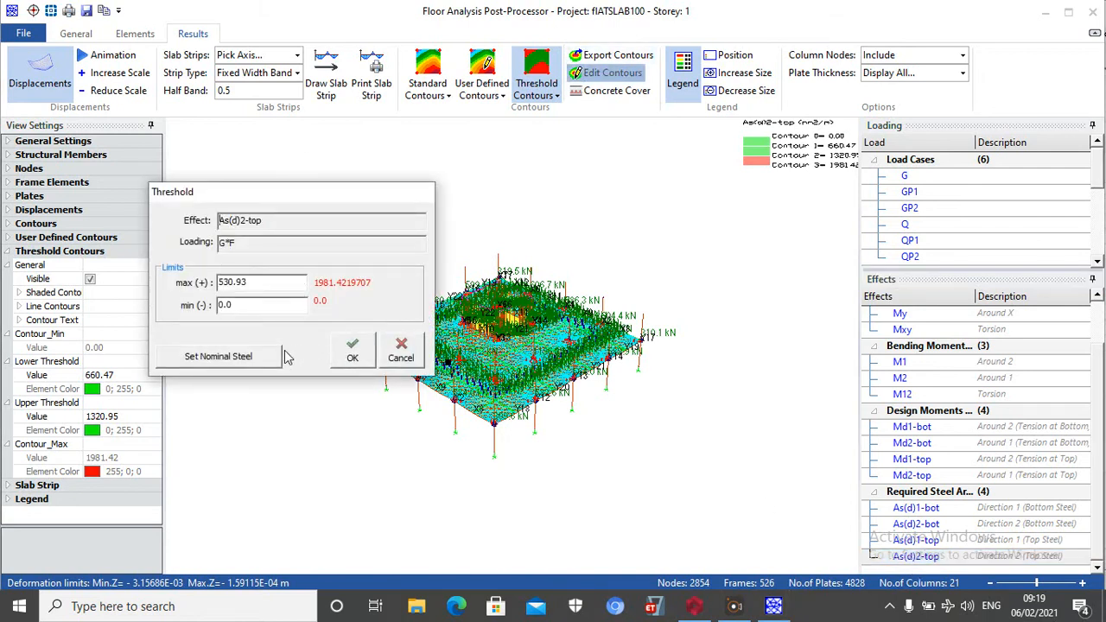
left_click(260, 360)
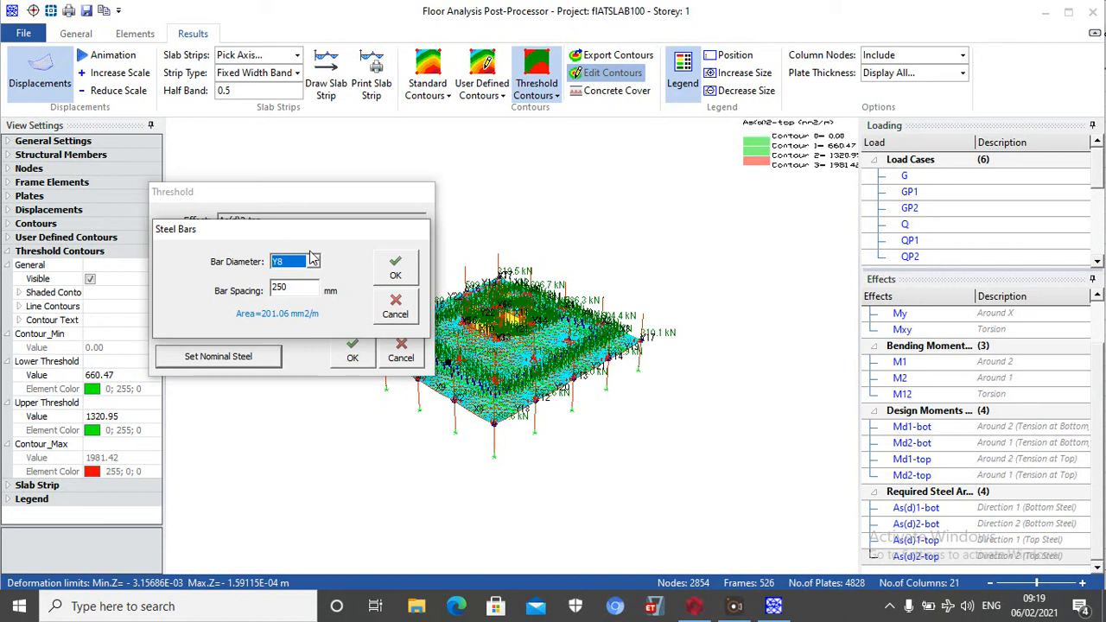
left_click(303, 264)
left_click(288, 302)
left_click(395, 264)
left_click(353, 354)
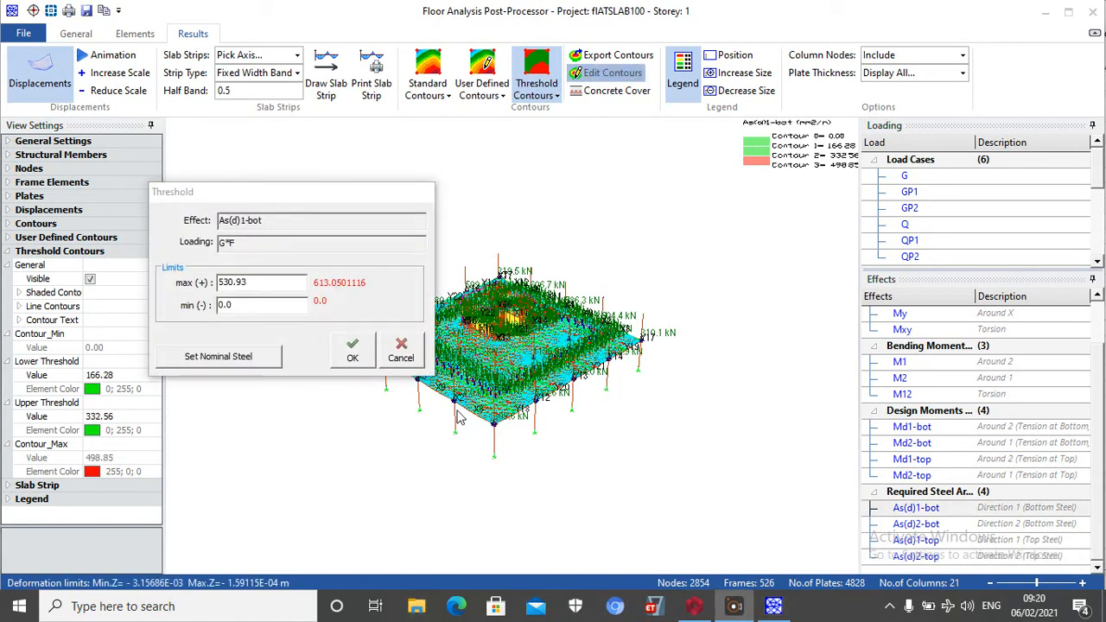
Set the direction 1 bottom steel (As(d)1-bot) threshold to nominal Y13 bars at 250 mm spacing and export the contours
left_click(243, 361)
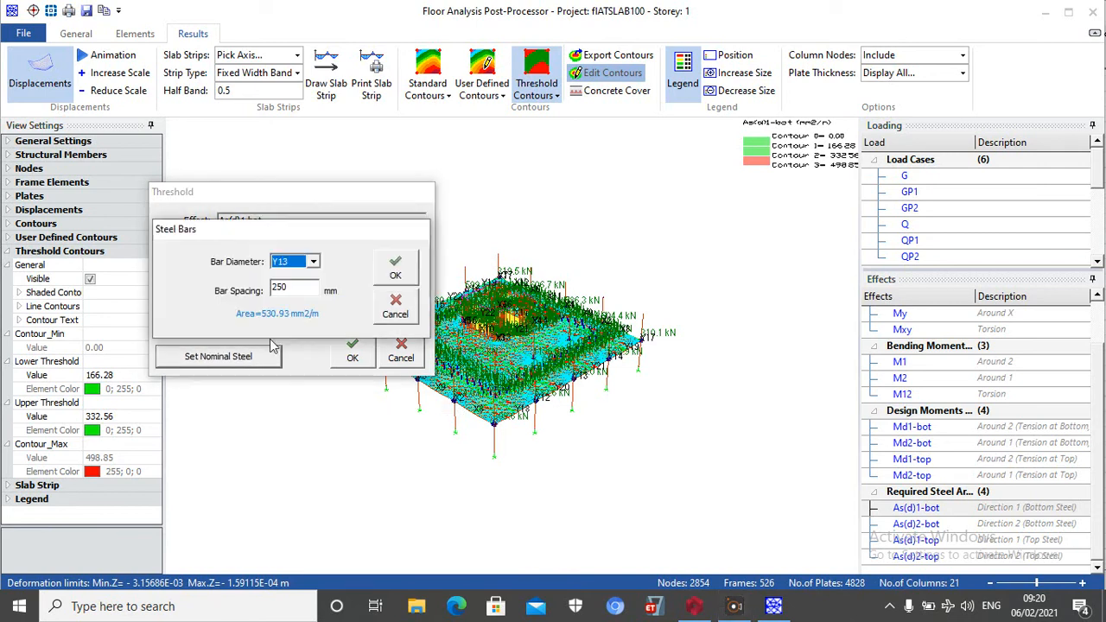
left_click(394, 266)
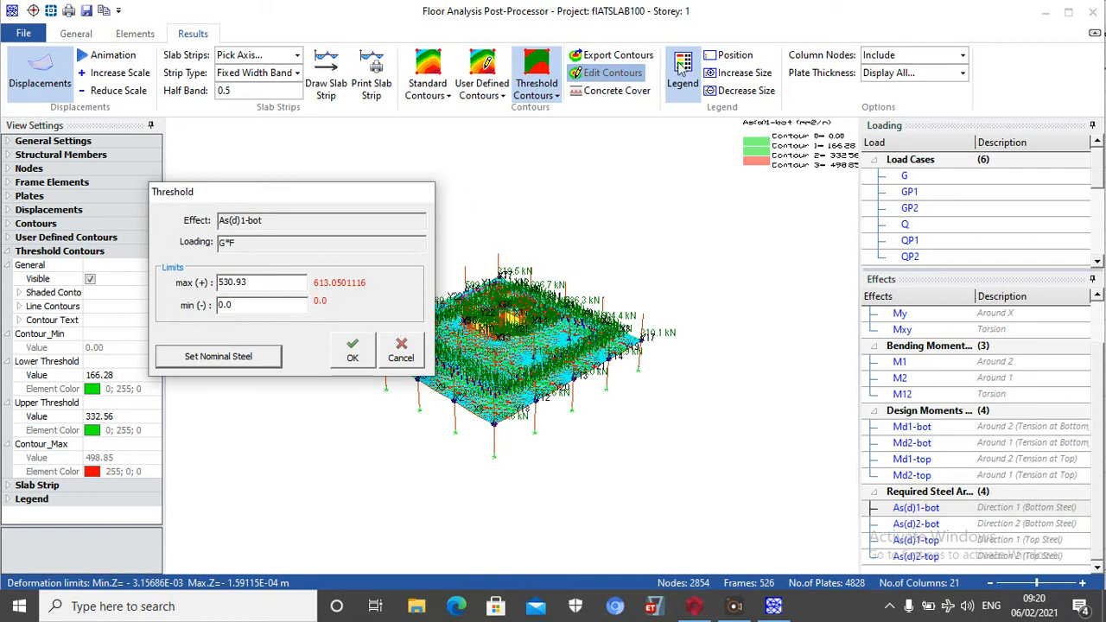
left_click(621, 57)
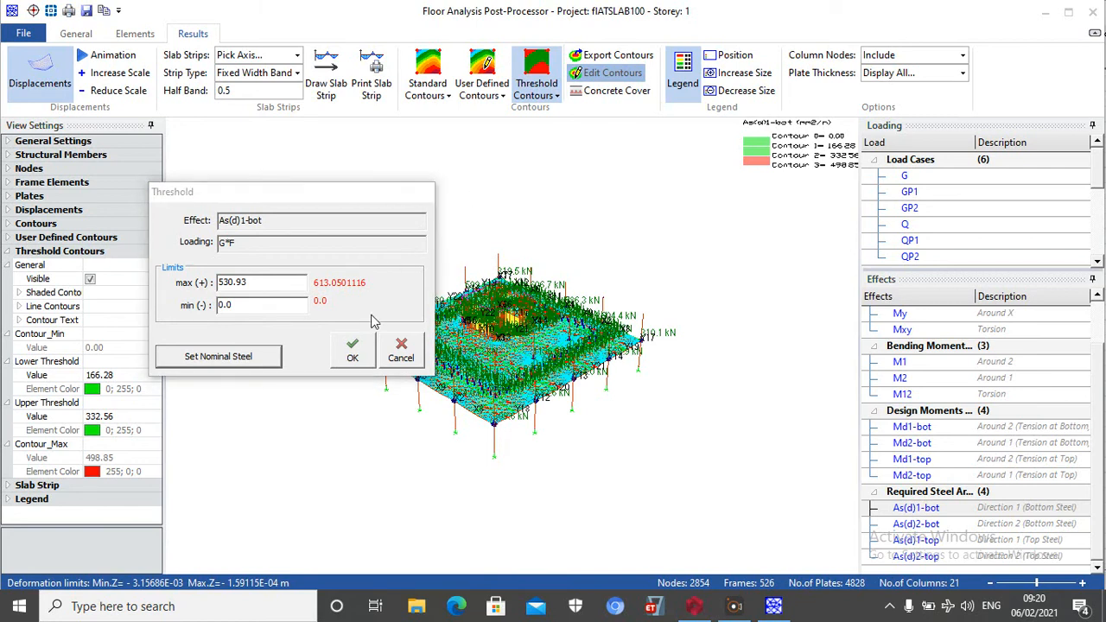
left_click(353, 350)
left_click(606, 54)
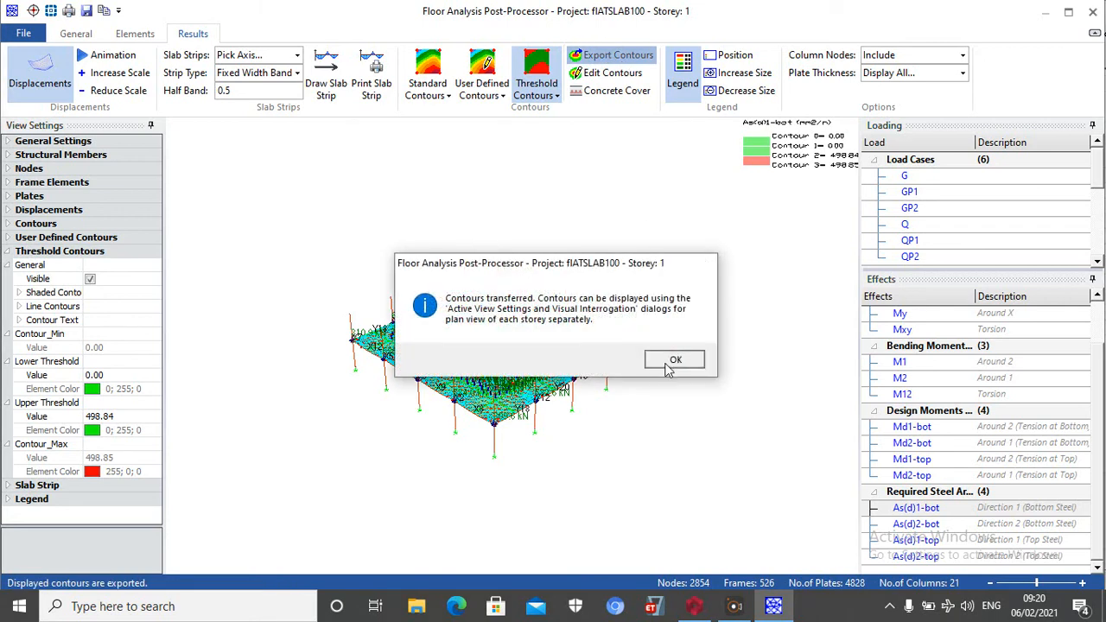
left_click(673, 362)
Display the direction 2 bottom steel contours (As(d)2-bot) and export them with a nominal Y13 at 250 mm threshold
left_click(937, 528)
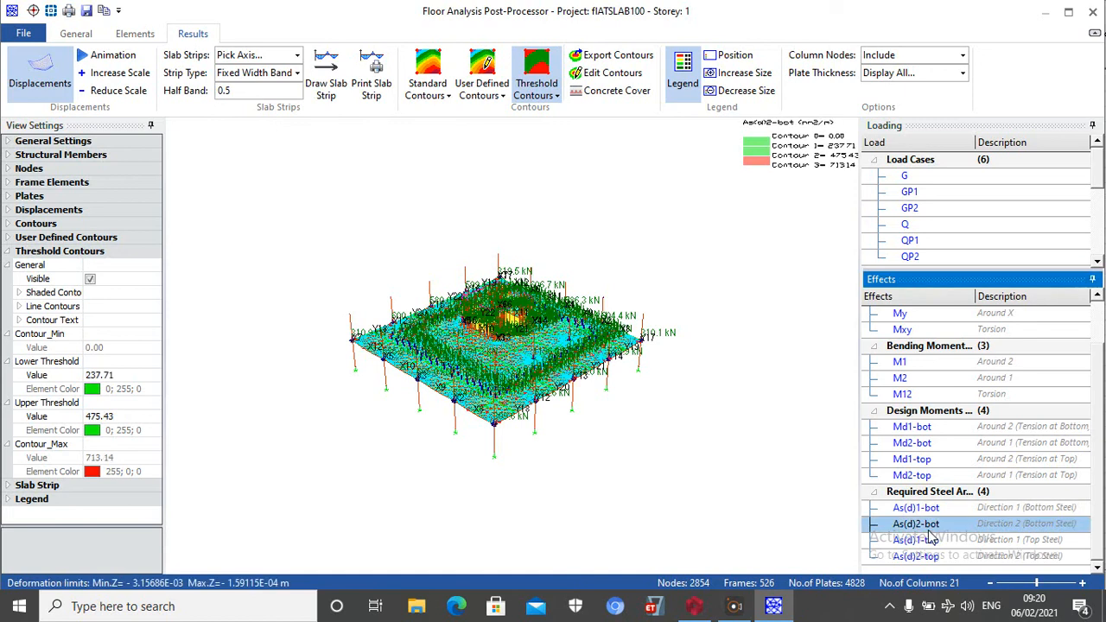
left_click(608, 78)
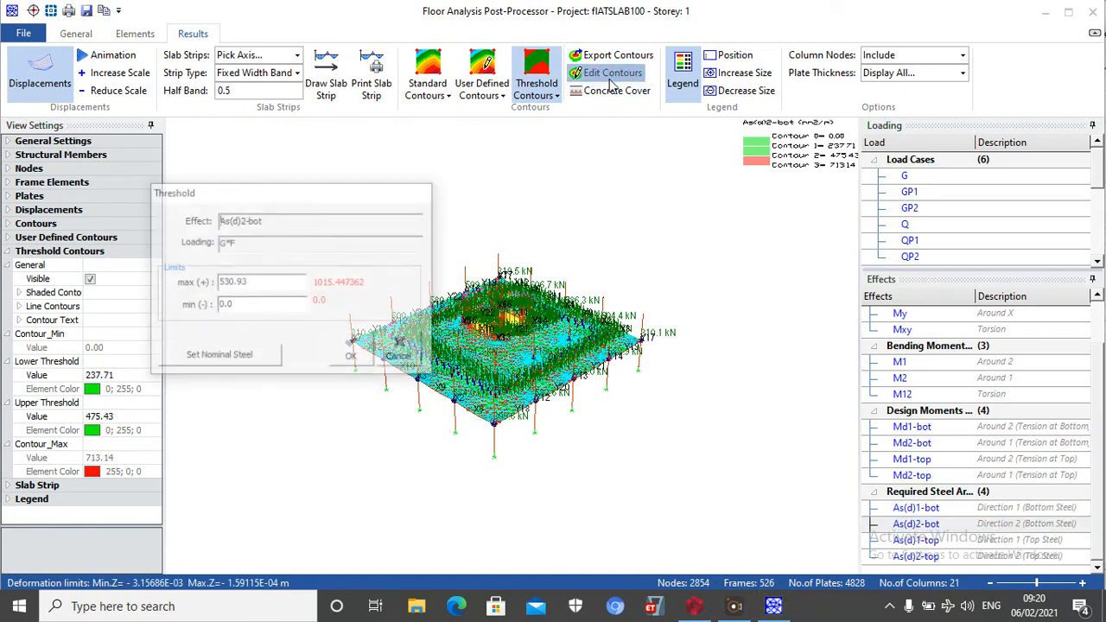
left_click(229, 364)
left_click(395, 264)
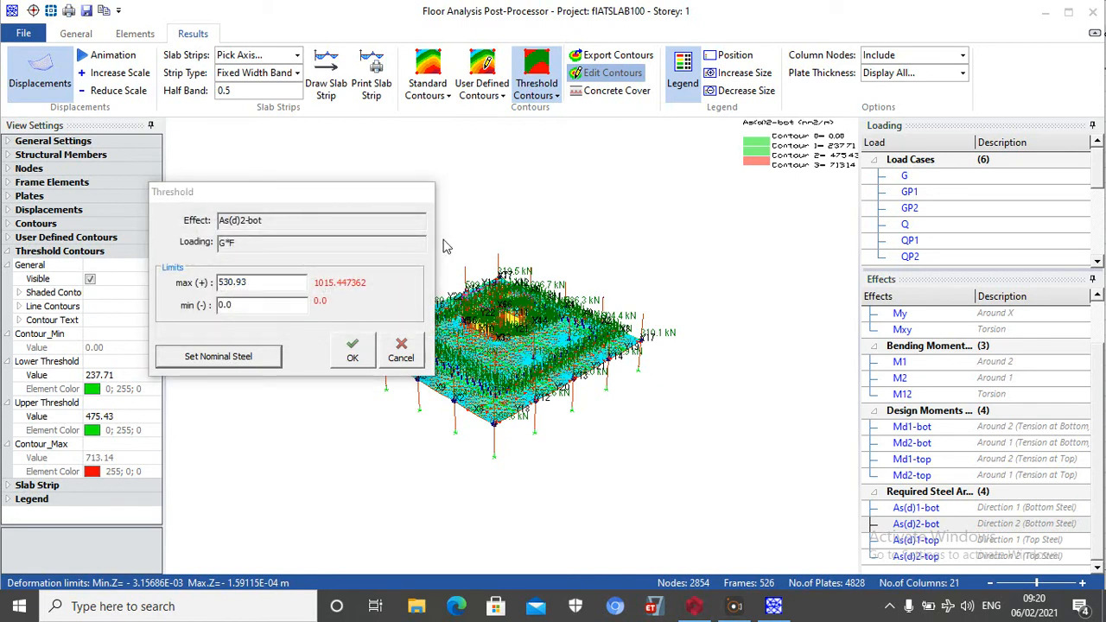
left_click(361, 350)
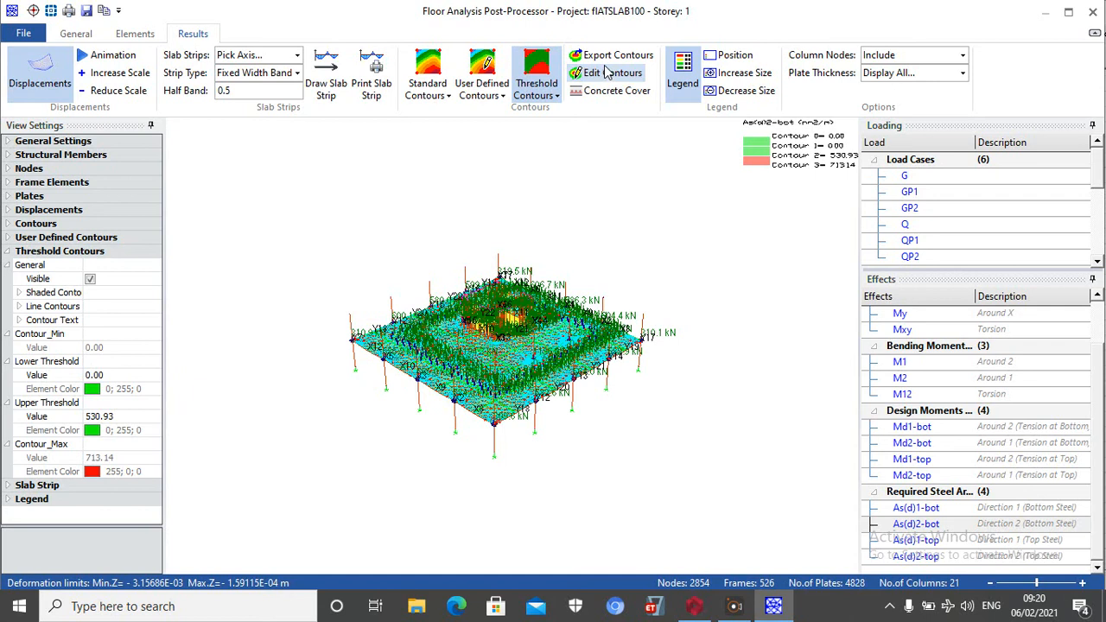
left_click(600, 56)
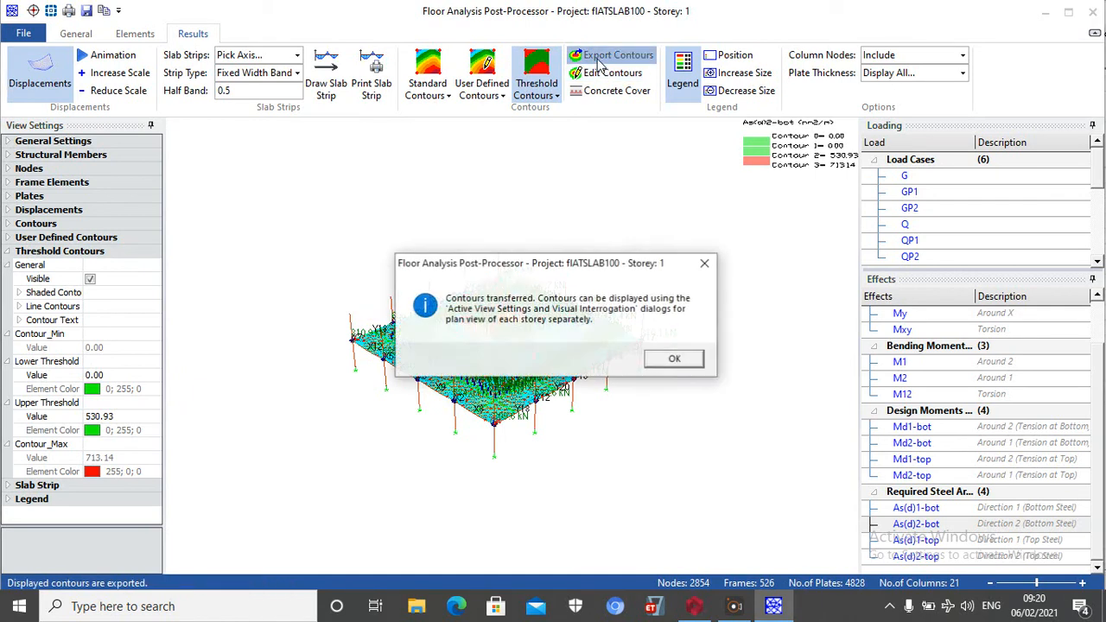
left_click(677, 360)
Display the direction 1 top steel contours (As(d)1-top) and export them with a nominal Y13 at 250 mm threshold
left_click(915, 540)
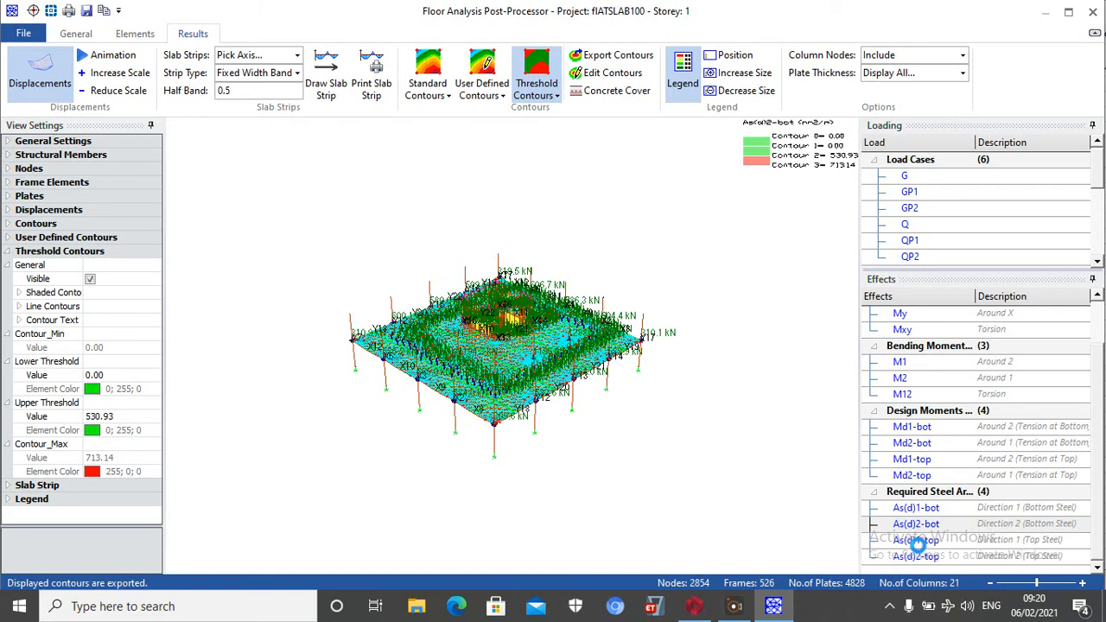
left_click(602, 74)
left_click(241, 361)
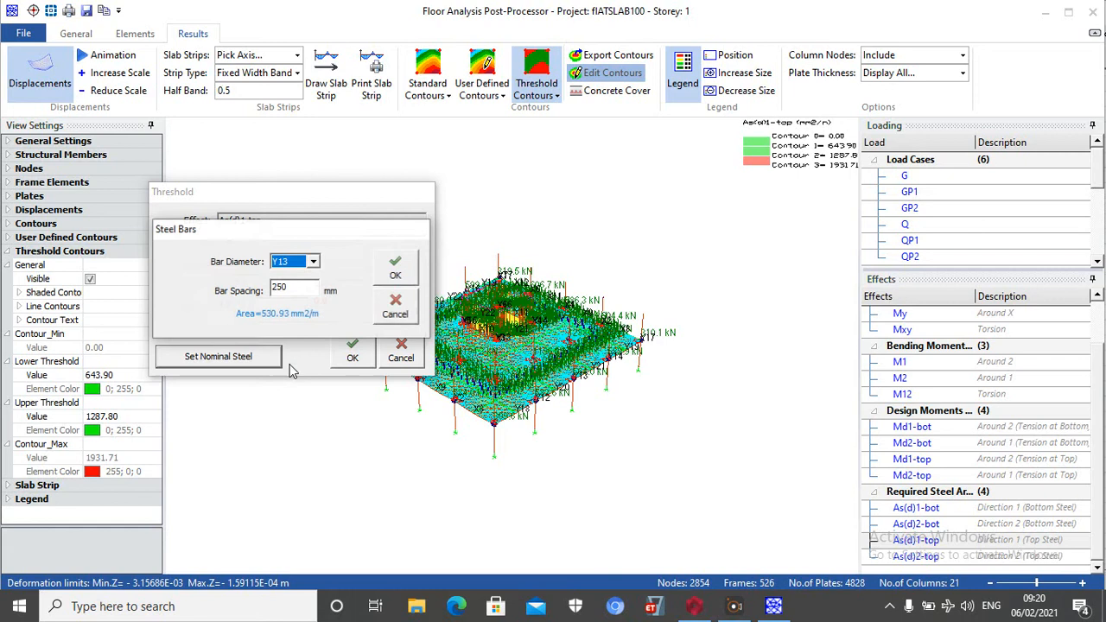
left_click(391, 268)
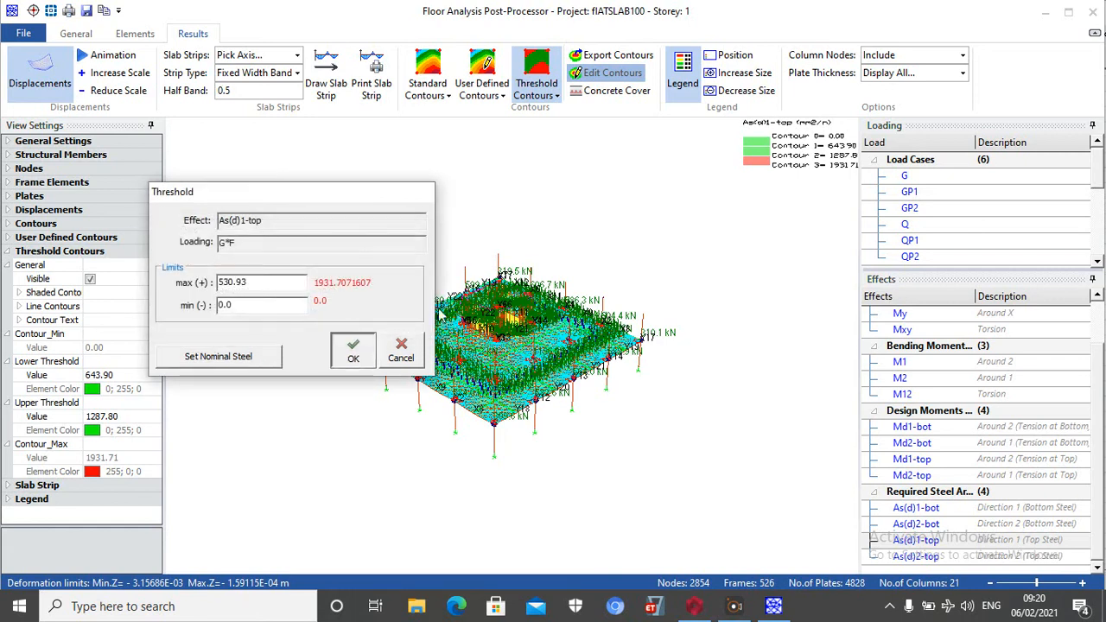
left_click(353, 350)
left_click(610, 59)
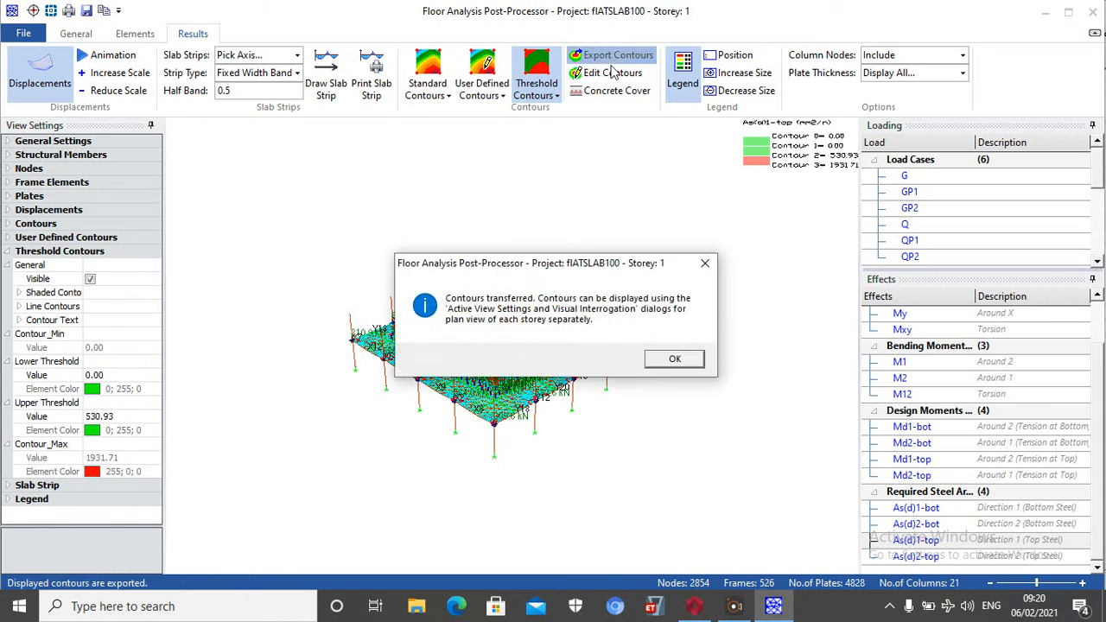
left_click(673, 362)
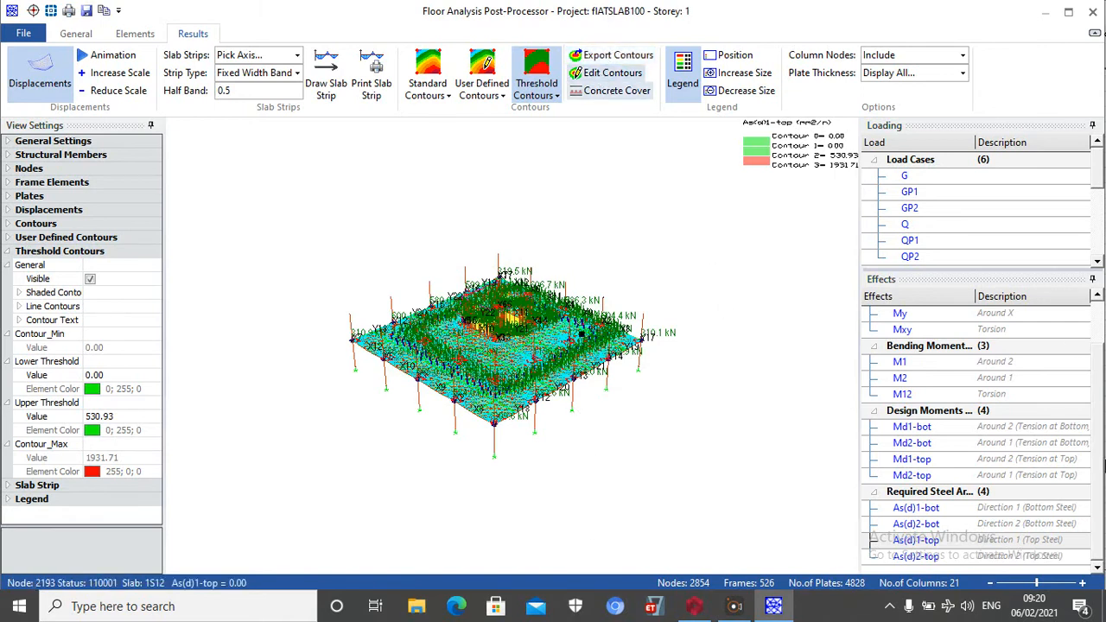
Display the direction 2 top steel contours (As(d)2-top) and export them with a nominal Y13 at 250 mm threshold
left_click(916, 556)
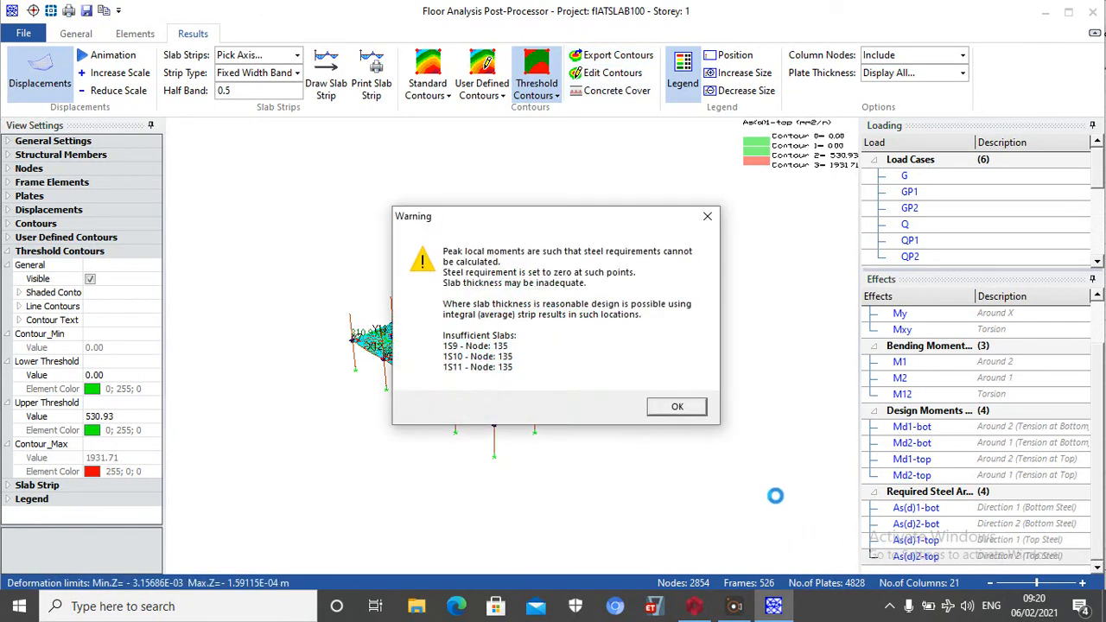
left_click(691, 408)
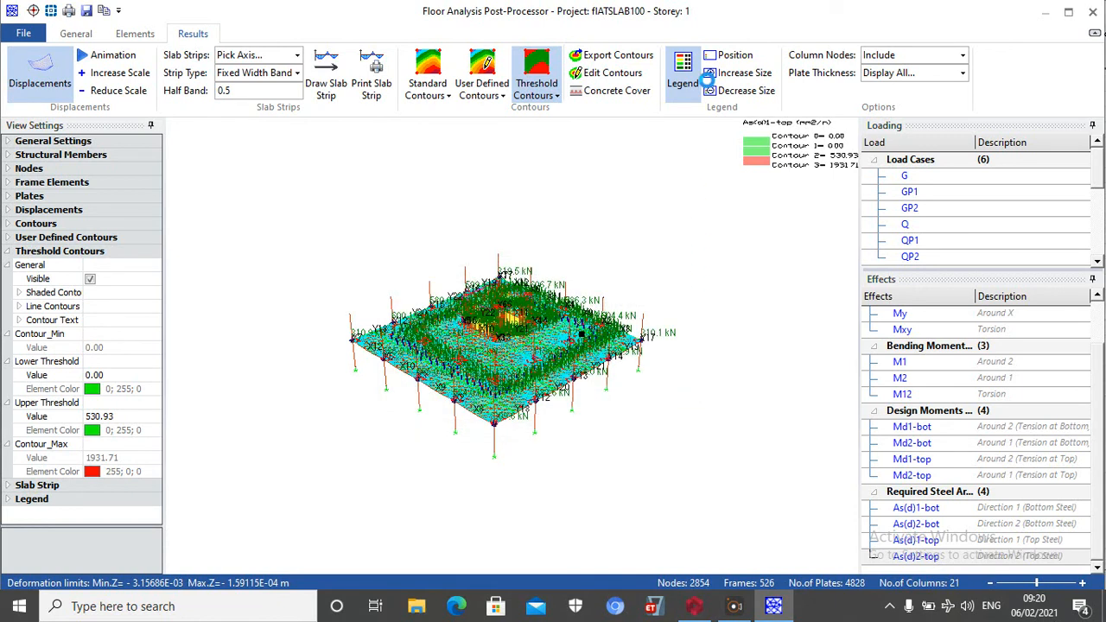
left_click(611, 73)
left_click(239, 356)
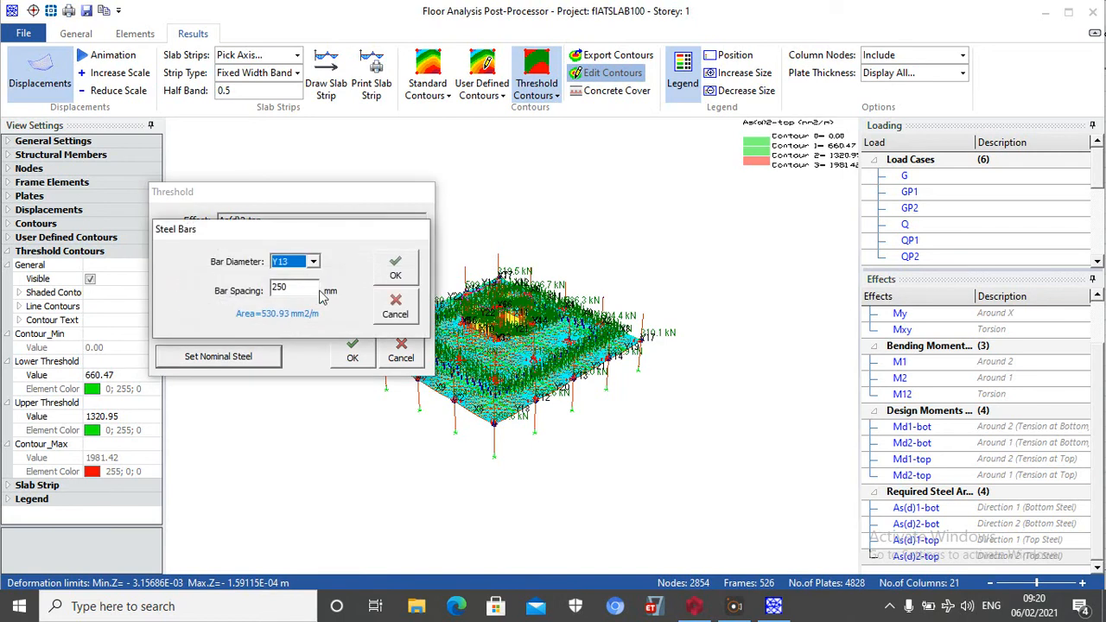
left_click(394, 267)
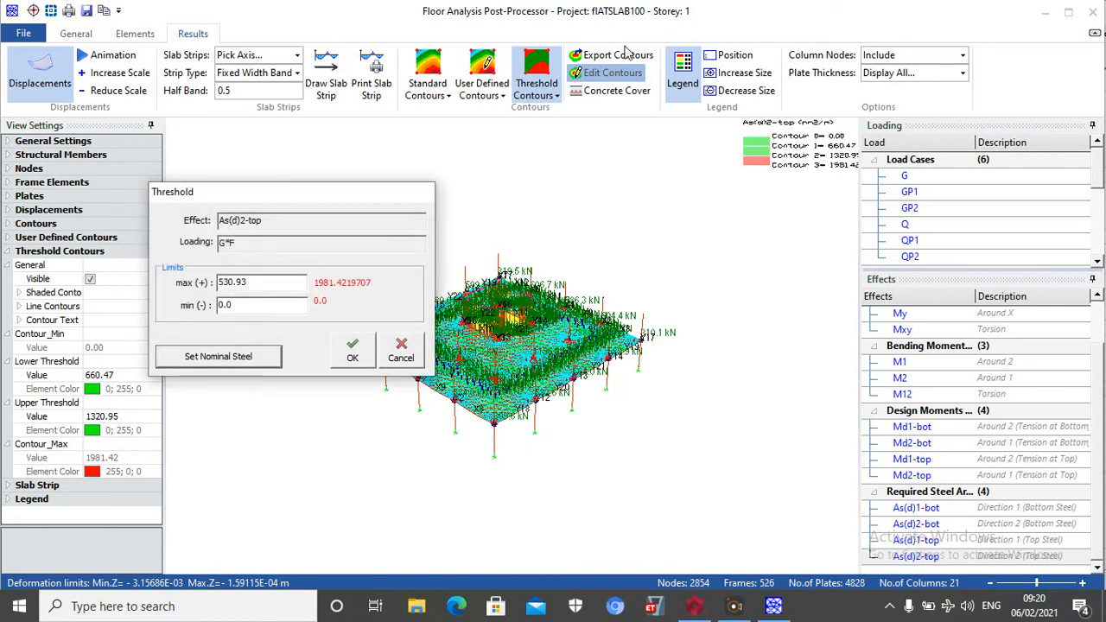
left_click(352, 350)
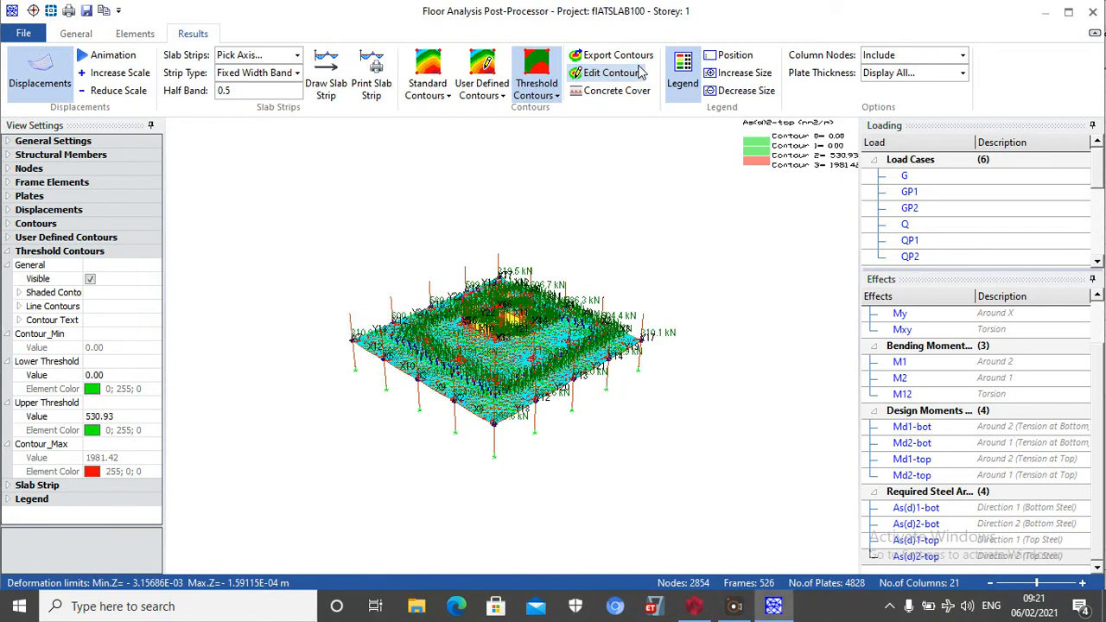
left_click(617, 55)
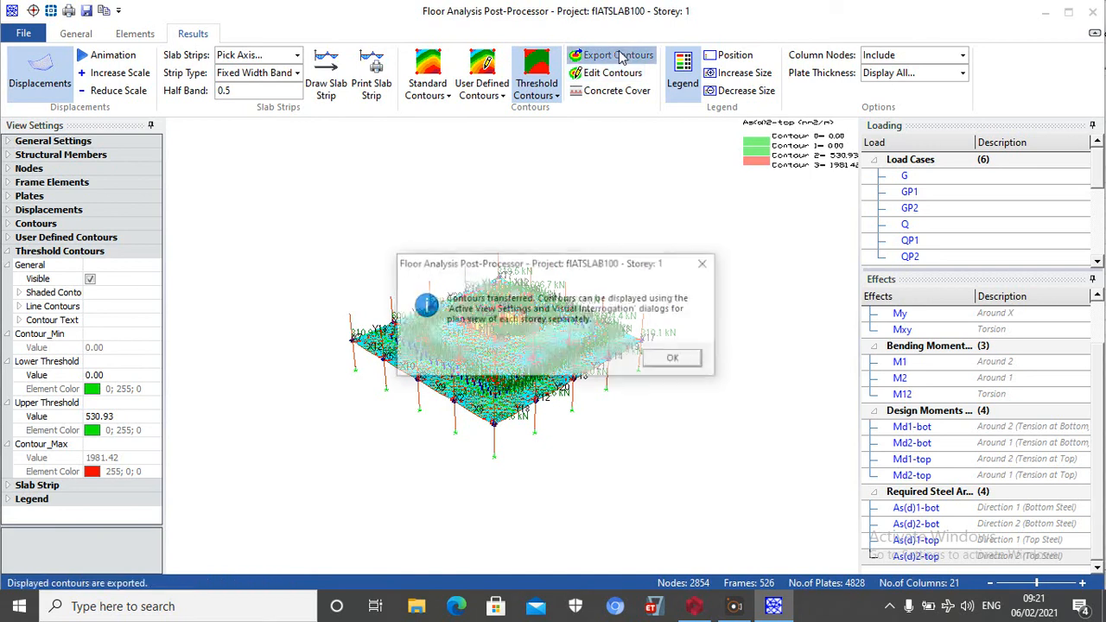
left_click(675, 359)
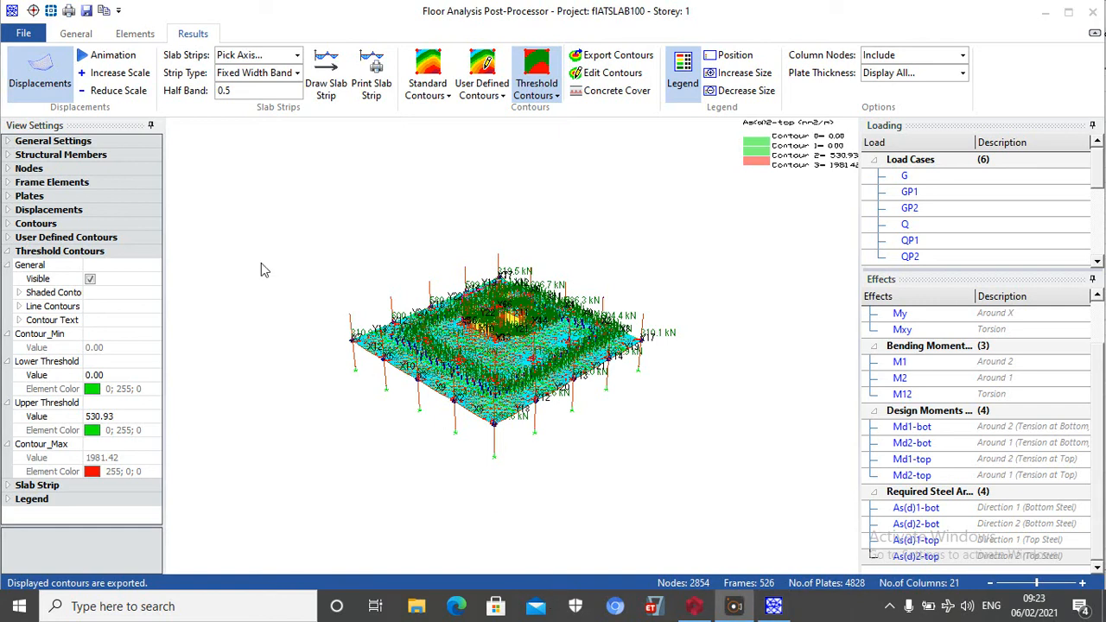
Turn off the displaced shape and show the storey 1 slab in plan view
left_click(41, 65)
scroll(511, 329, "up", 2)
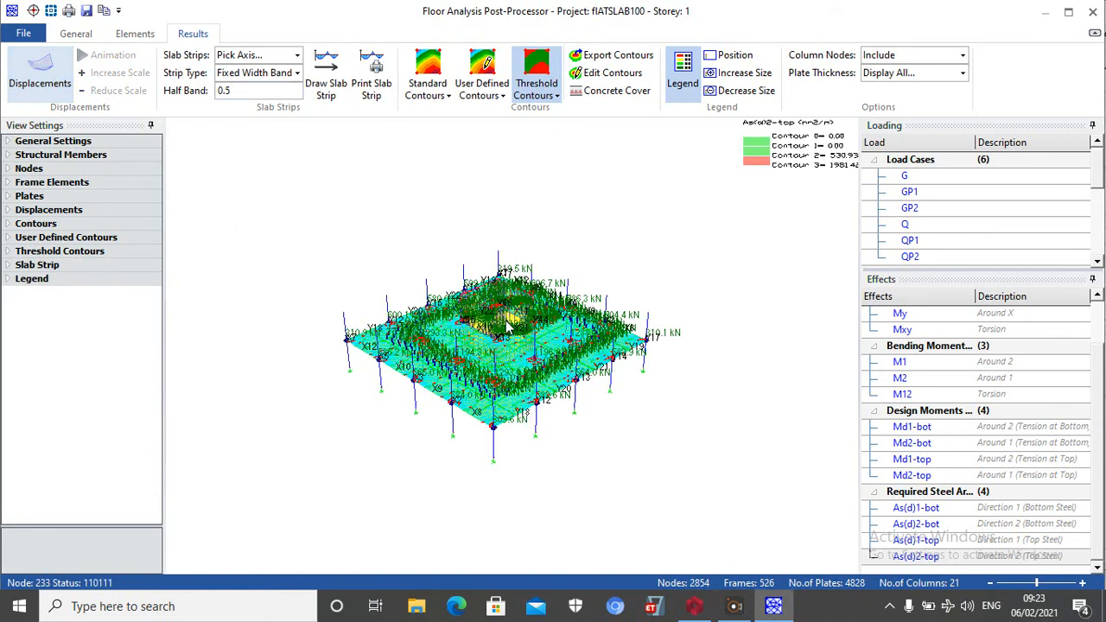
scroll(498, 337, "up", 2)
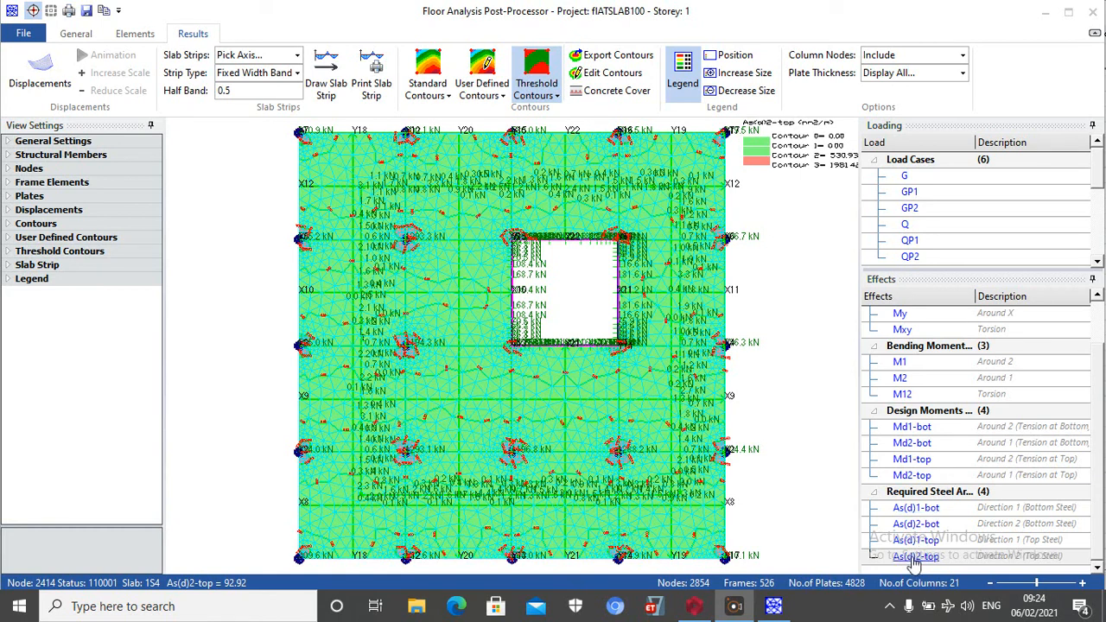
Display the As(d)1-top contours, set their threshold to nominal Y13 bars at 150 mm spacing, and export them
left_click(911, 540)
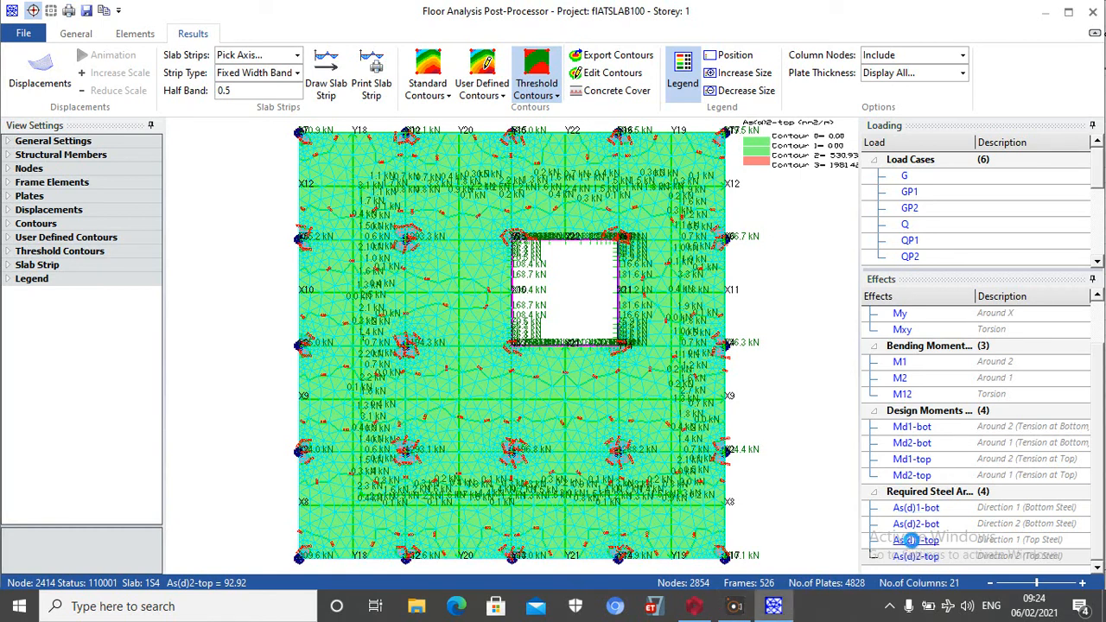
left_click(605, 76)
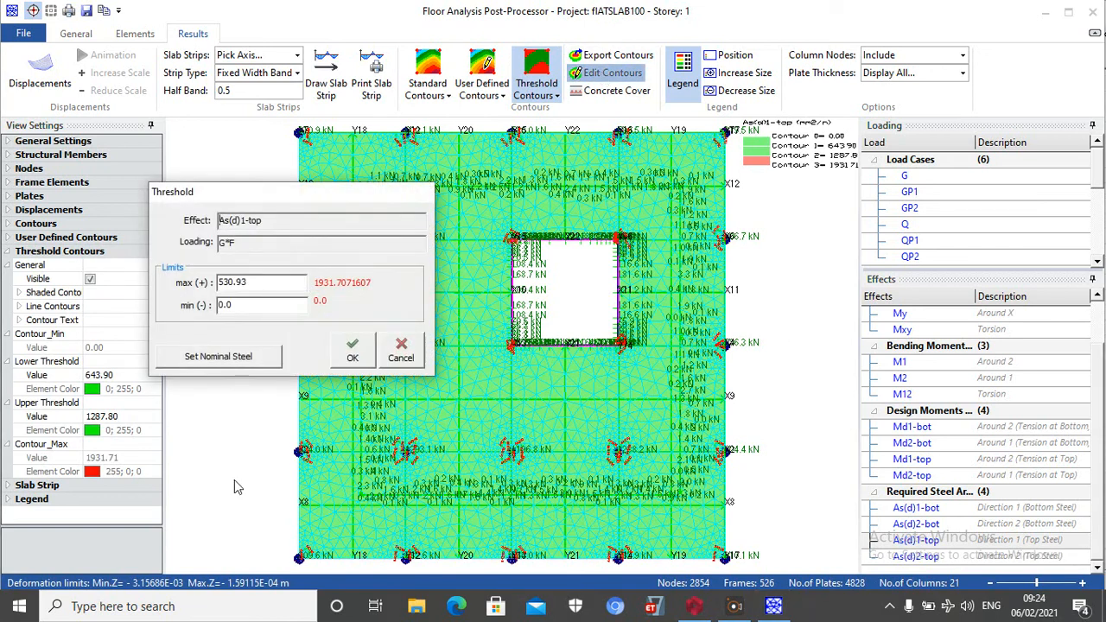
left_click(245, 360)
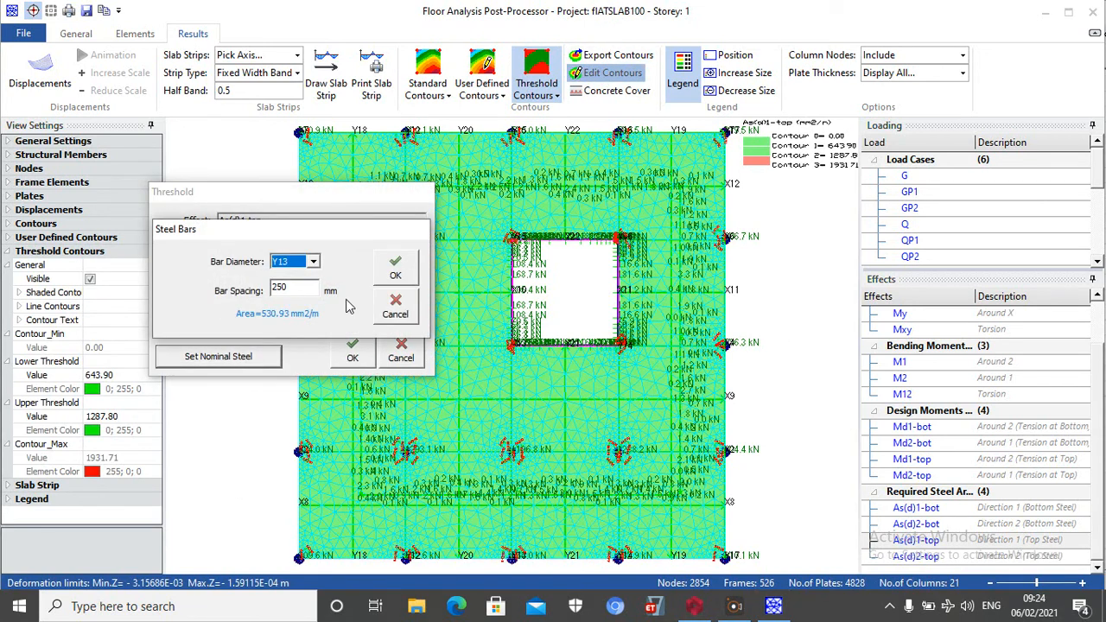
double_click(292, 289)
type("150")
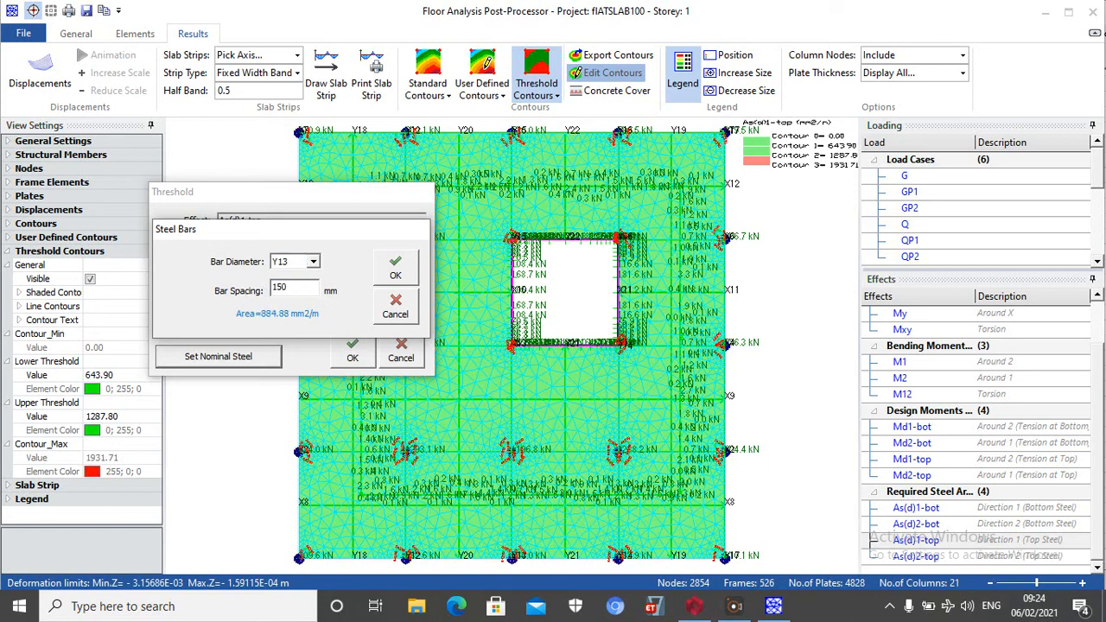
left_click(398, 268)
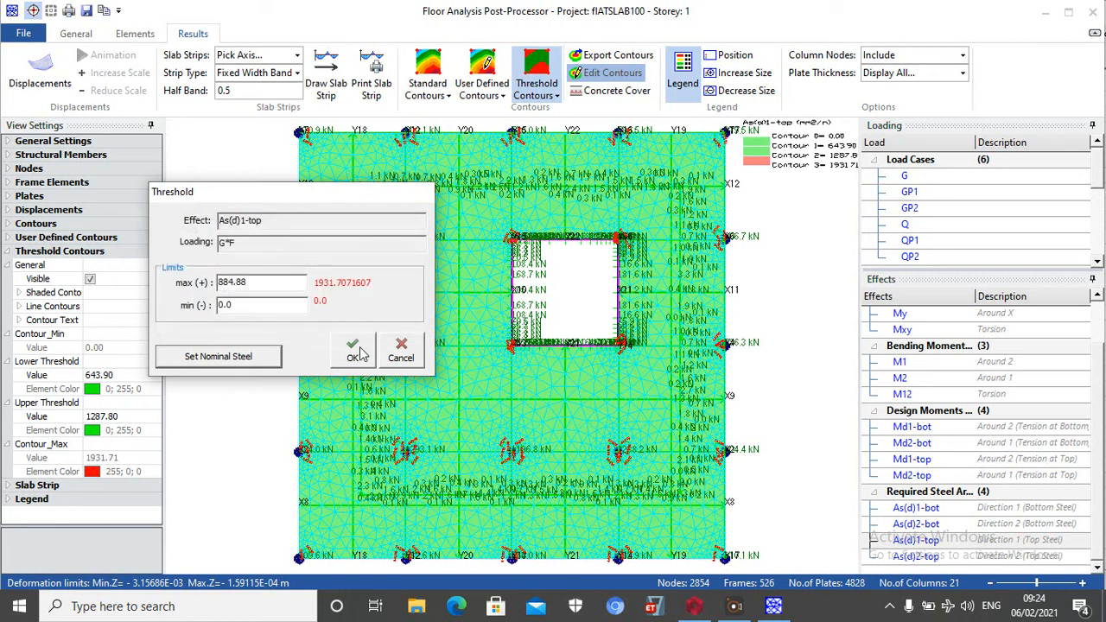
left_click(359, 353)
left_click(598, 55)
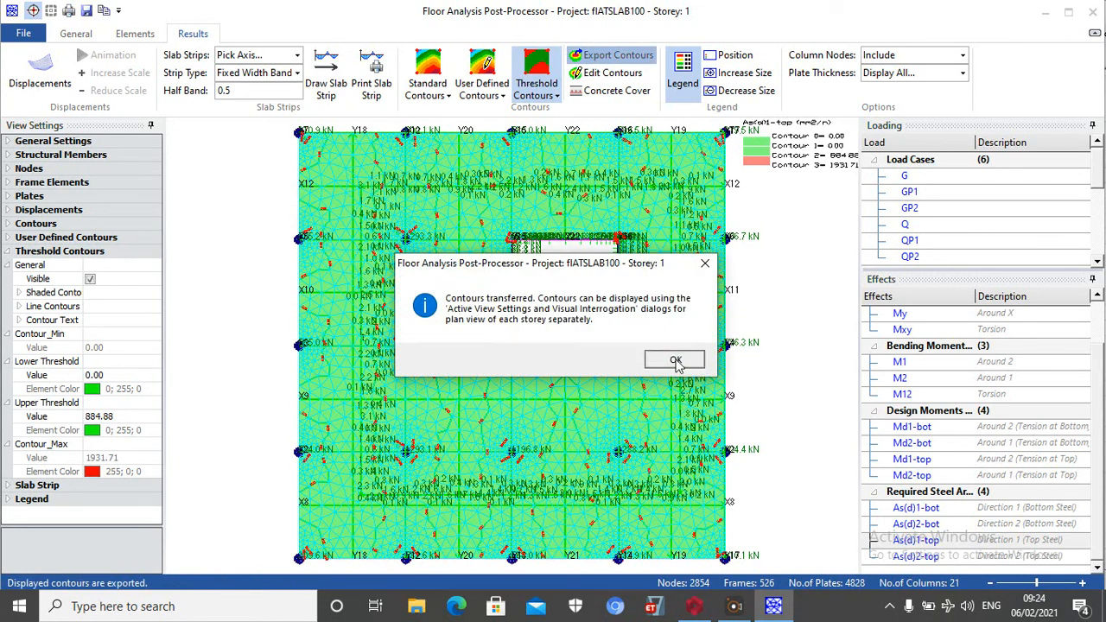
left_click(675, 361)
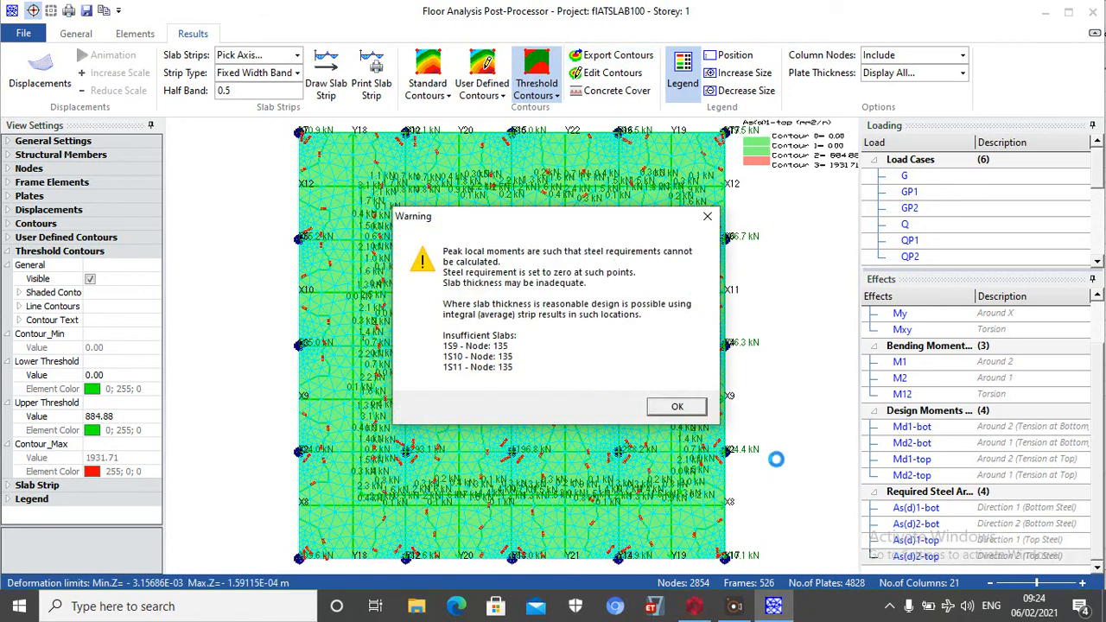
Display the As(d)2-top contours, set their threshold to nominal Y13 bars at 150 mm spacing, and export them
left_click(677, 406)
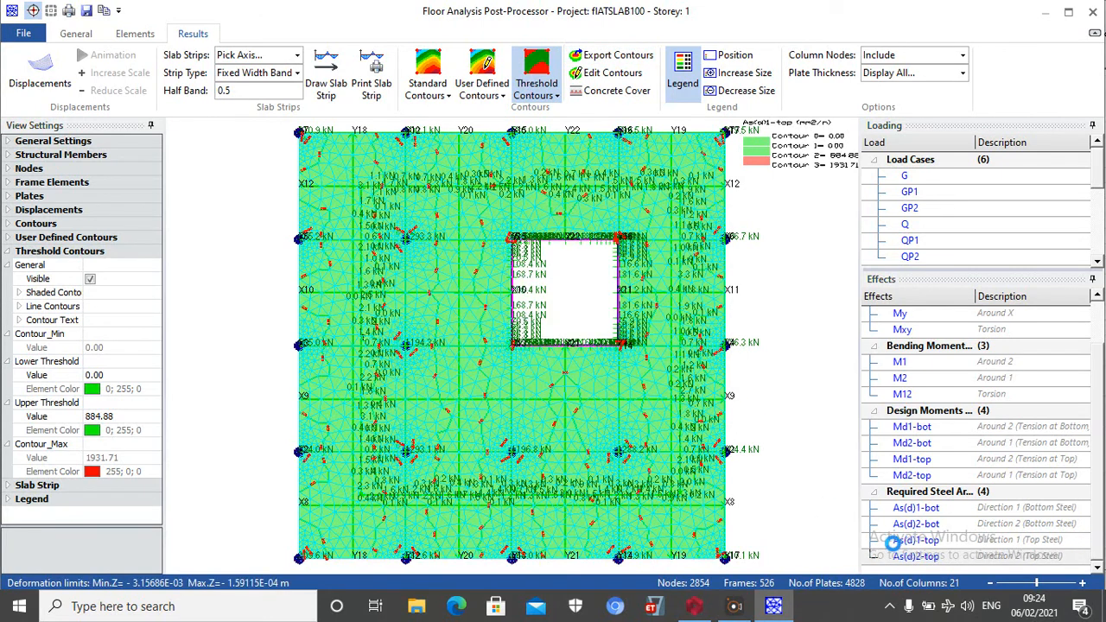
left_click(899, 557)
left_click(588, 74)
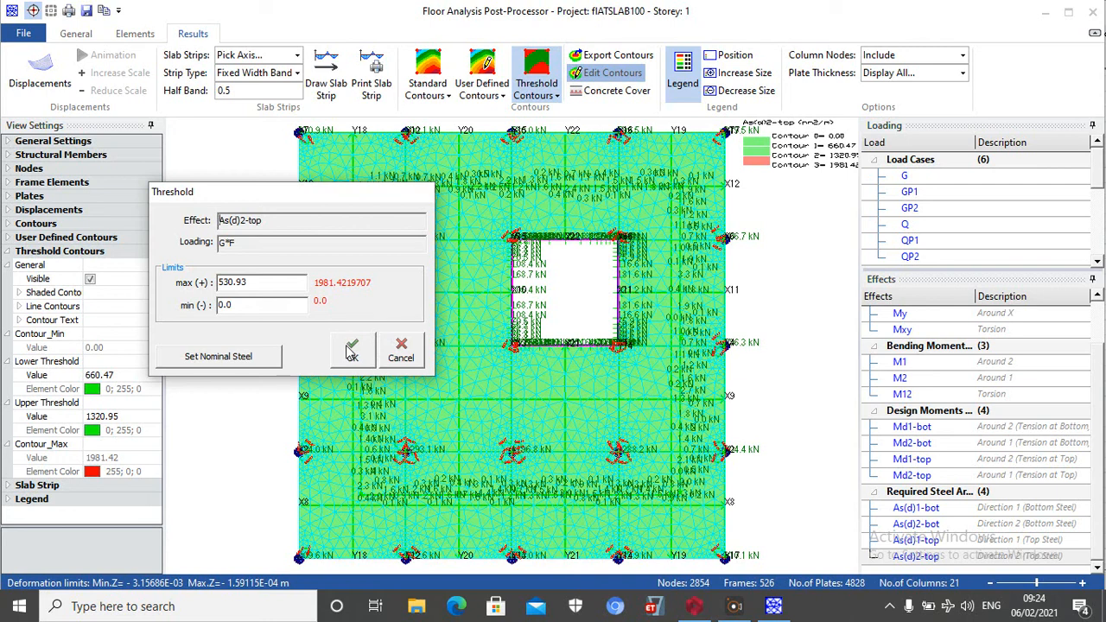
left_click(278, 356)
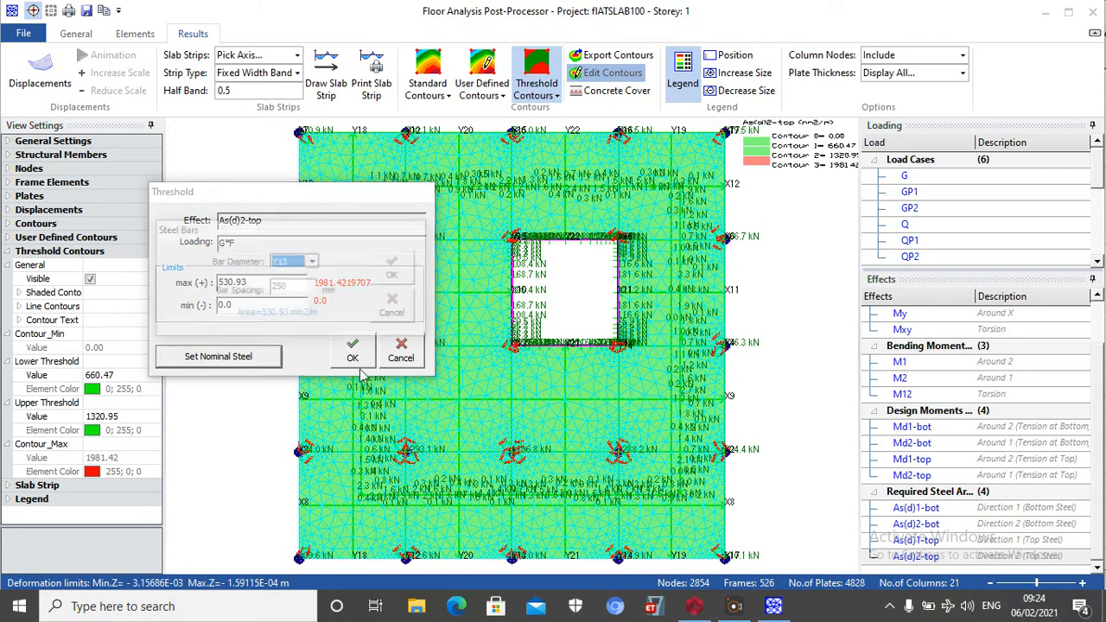
key("Tab")
type("150")
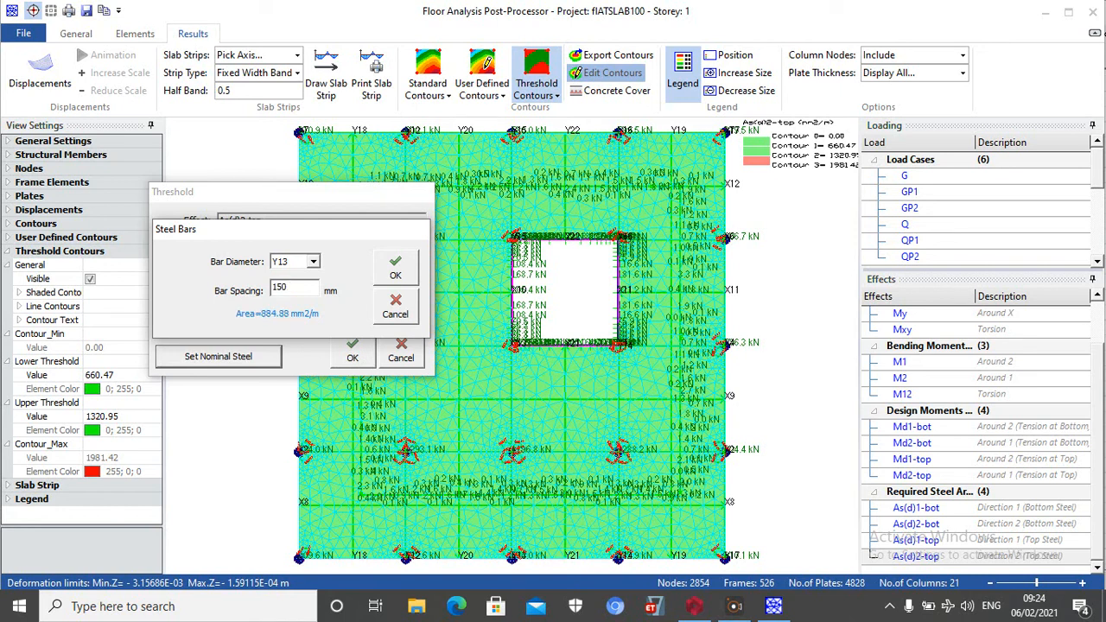
left_click(394, 266)
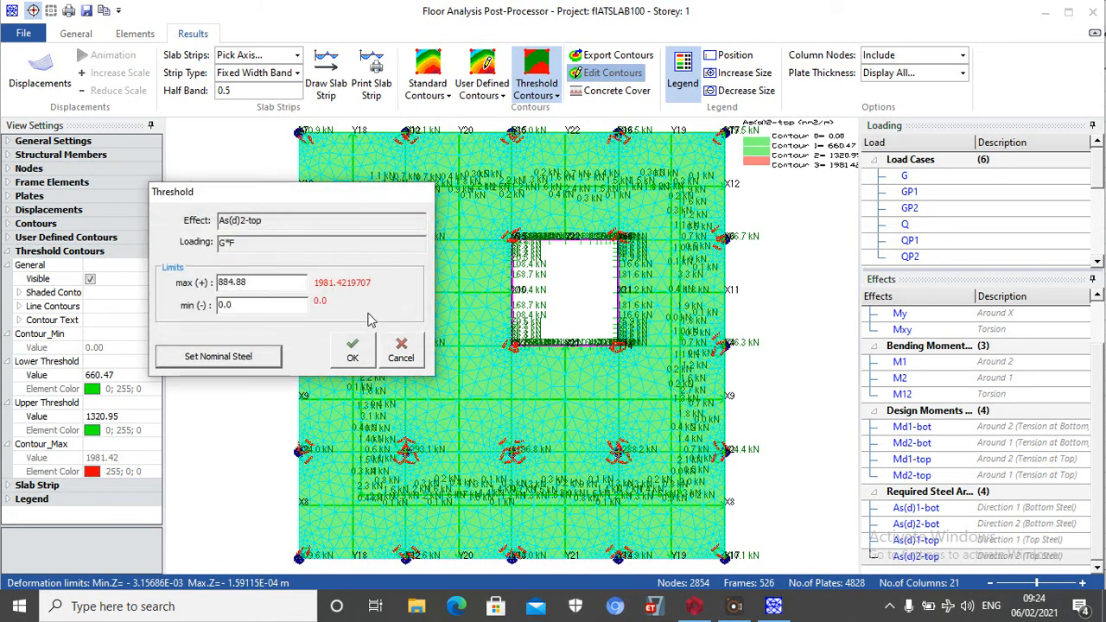
left_click(352, 350)
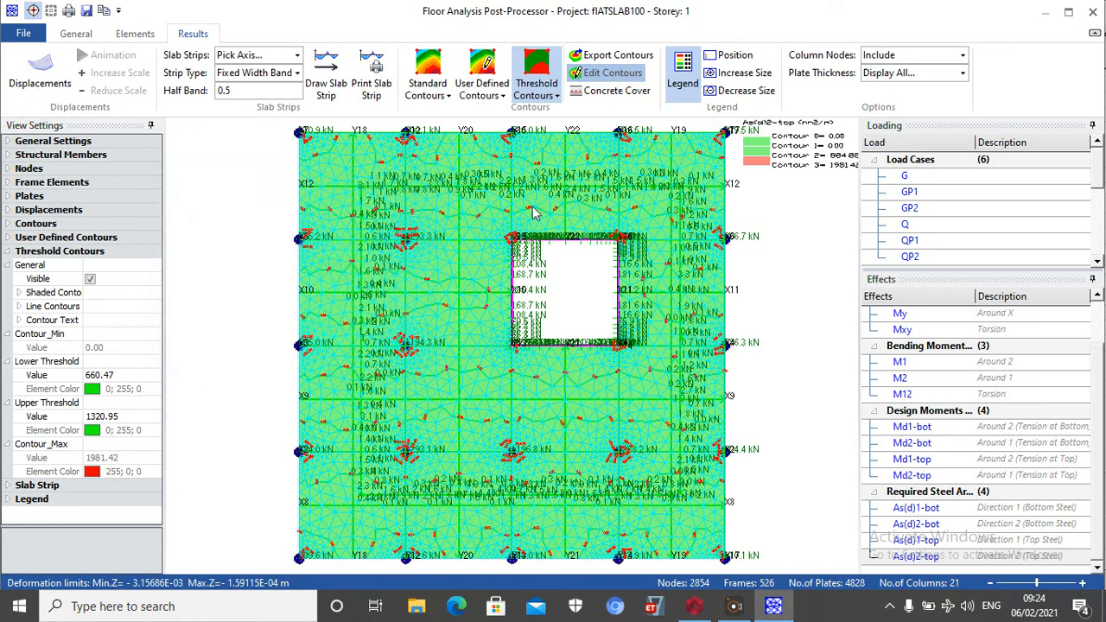
left_click(632, 60)
left_click(672, 358)
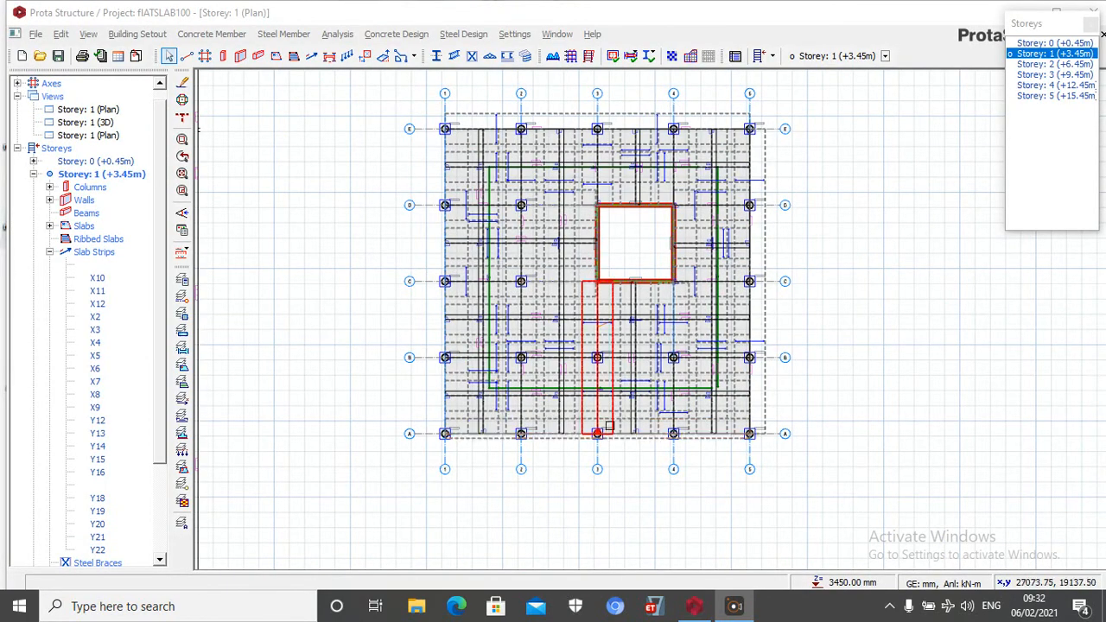
Arrange all steel bars on the storey 1 plan and inspect the slab strip bar labels
left_click(182, 253)
left_click(246, 256)
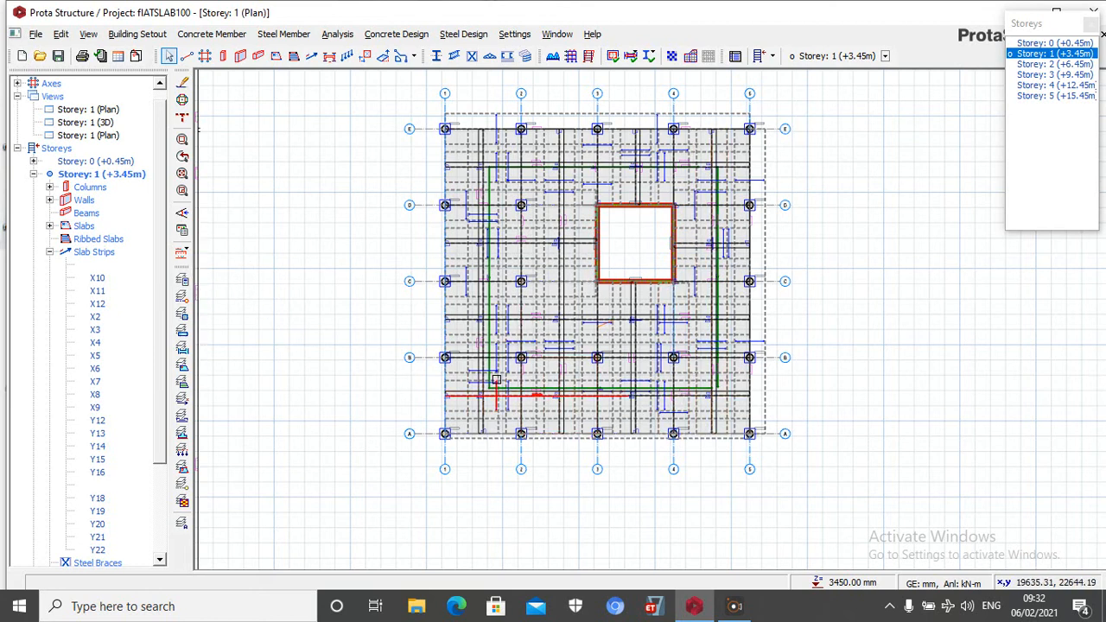
scroll(519, 414, "up", 2)
scroll(518, 414, "up", 4)
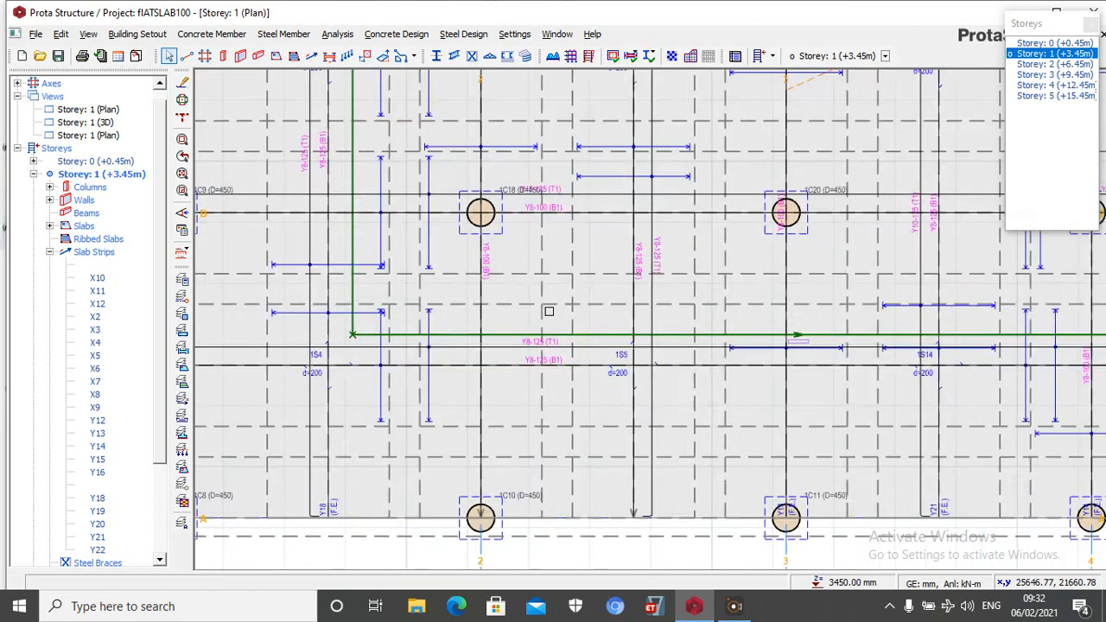
left_click(572, 352)
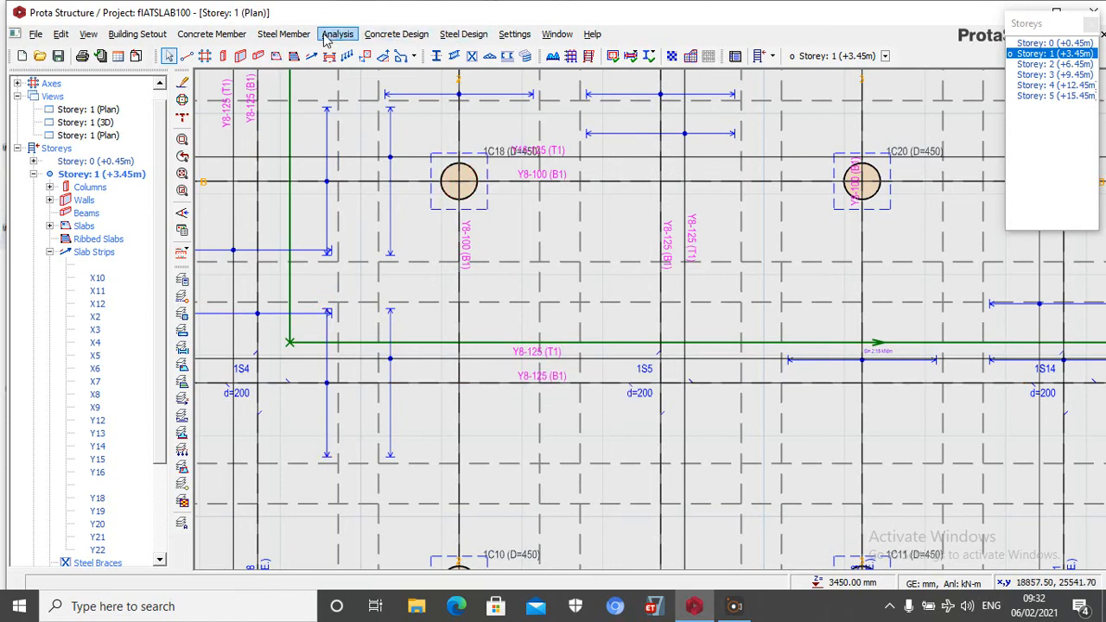
Change the slab design view settings so bar labels include the number of bars
left_click(398, 35)
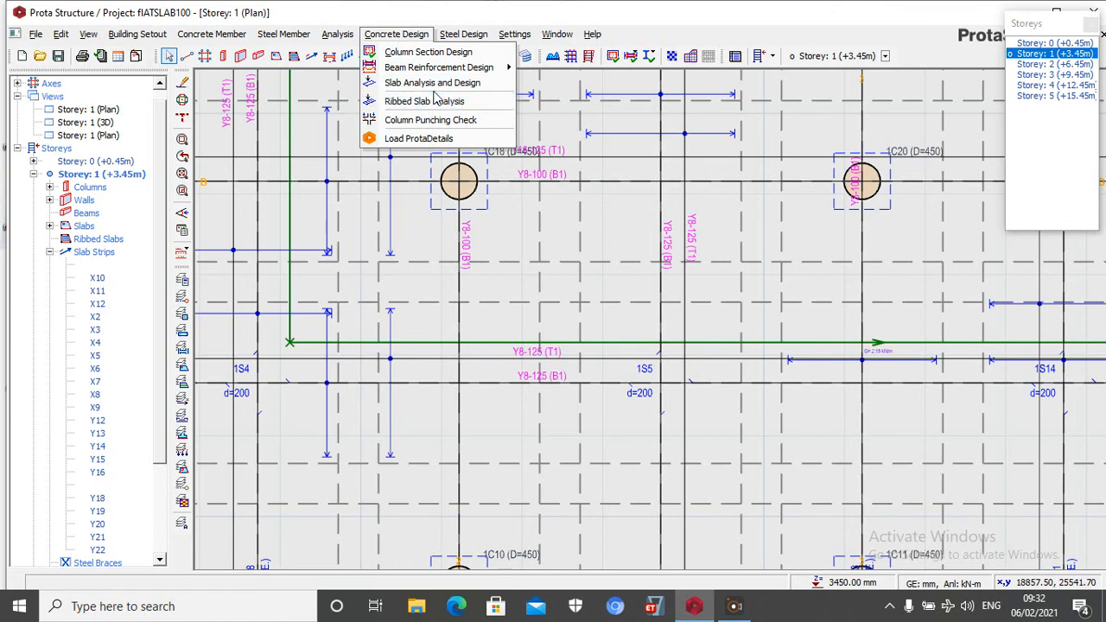
mouse_move(463, 34)
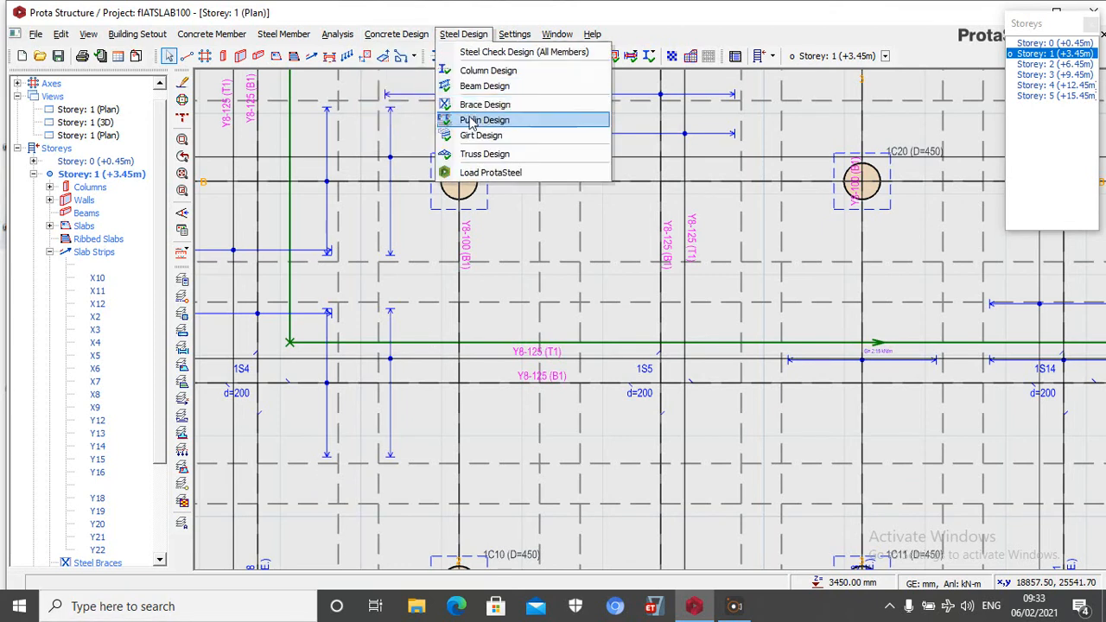
left_click(515, 34)
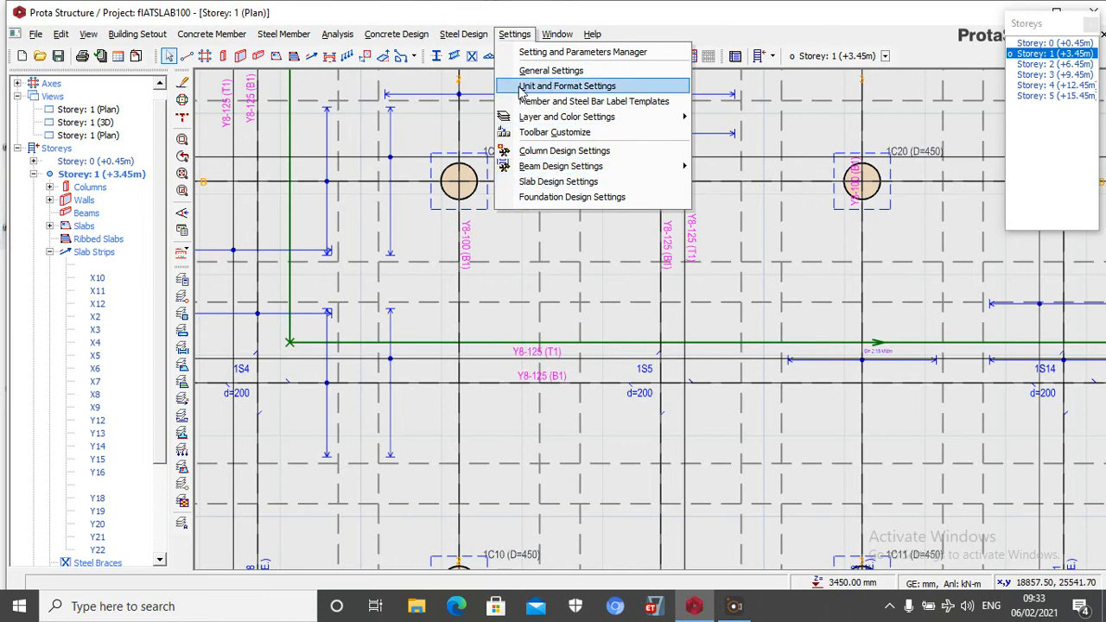
mouse_move(568, 168)
left_click(563, 181)
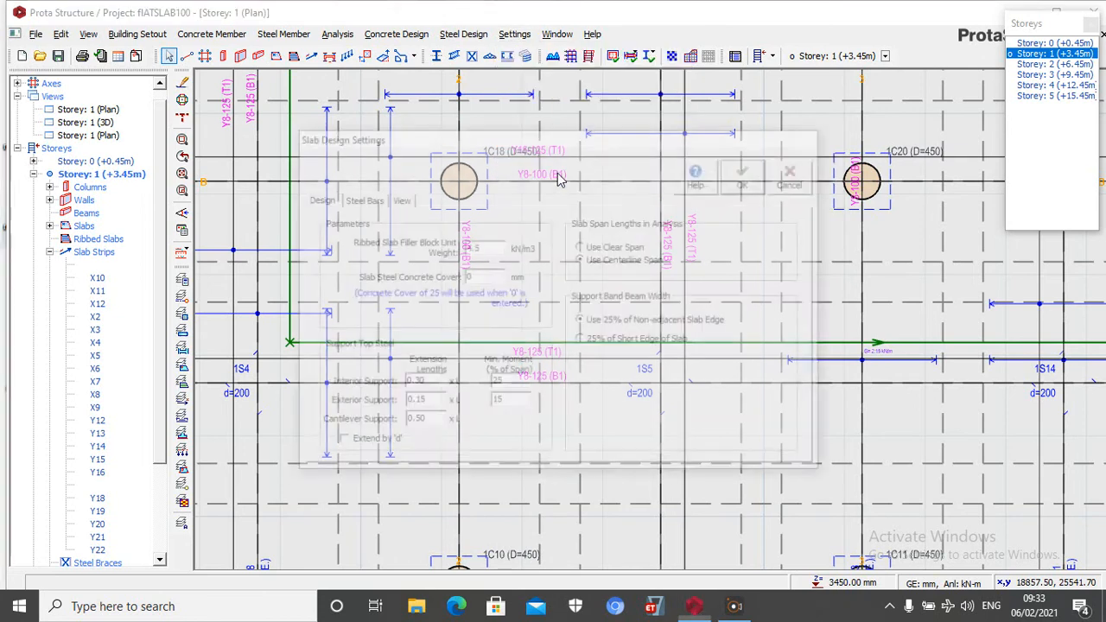
left_click(399, 198)
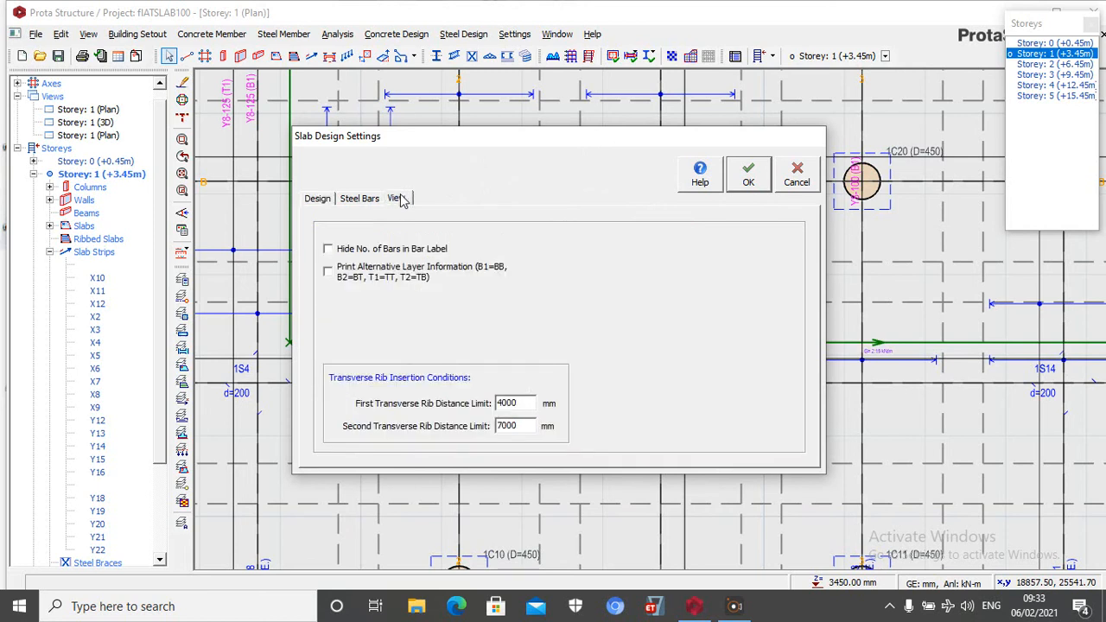
left_click(332, 250)
left_click(751, 177)
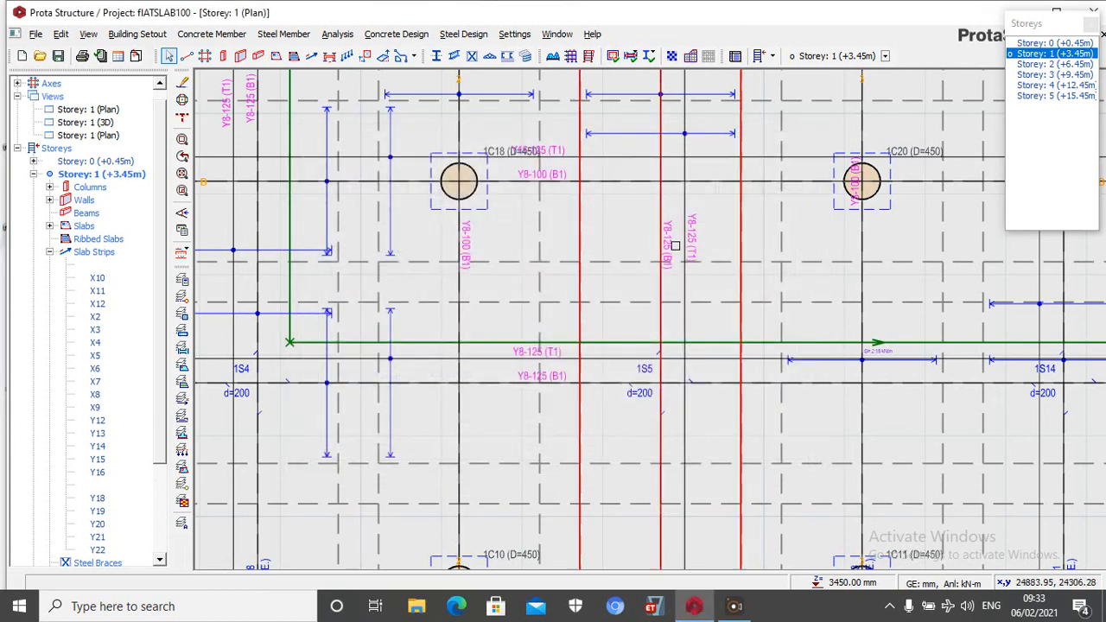
Rearrange all steel bars on the storey 1 plan to refresh the slab strip labels
scroll(666, 309, "down", 3)
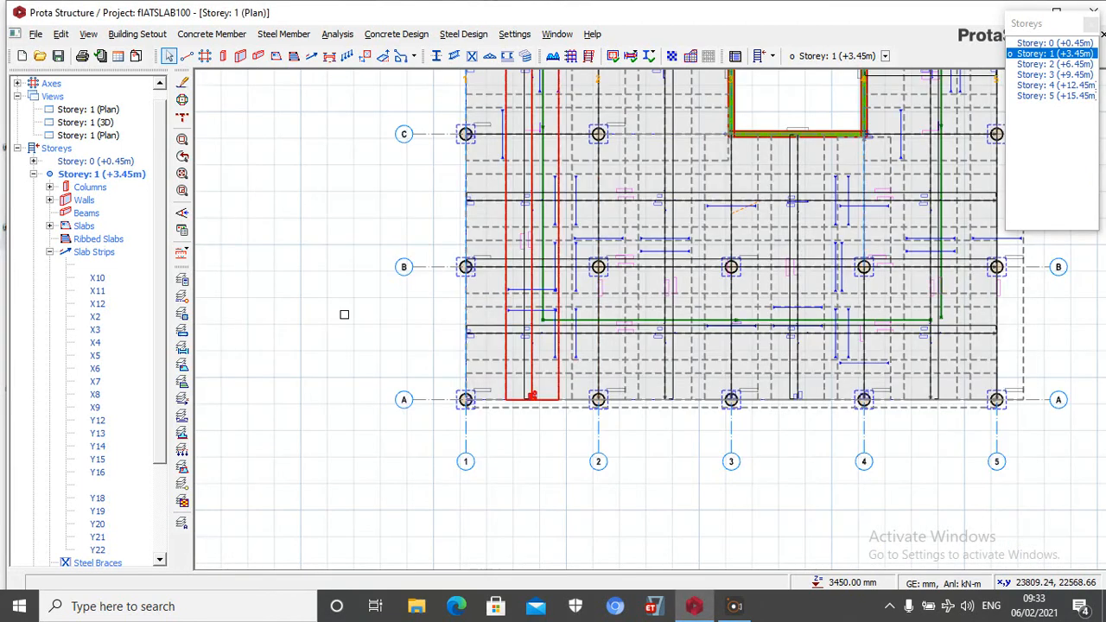
left_click(184, 252)
left_click(234, 248)
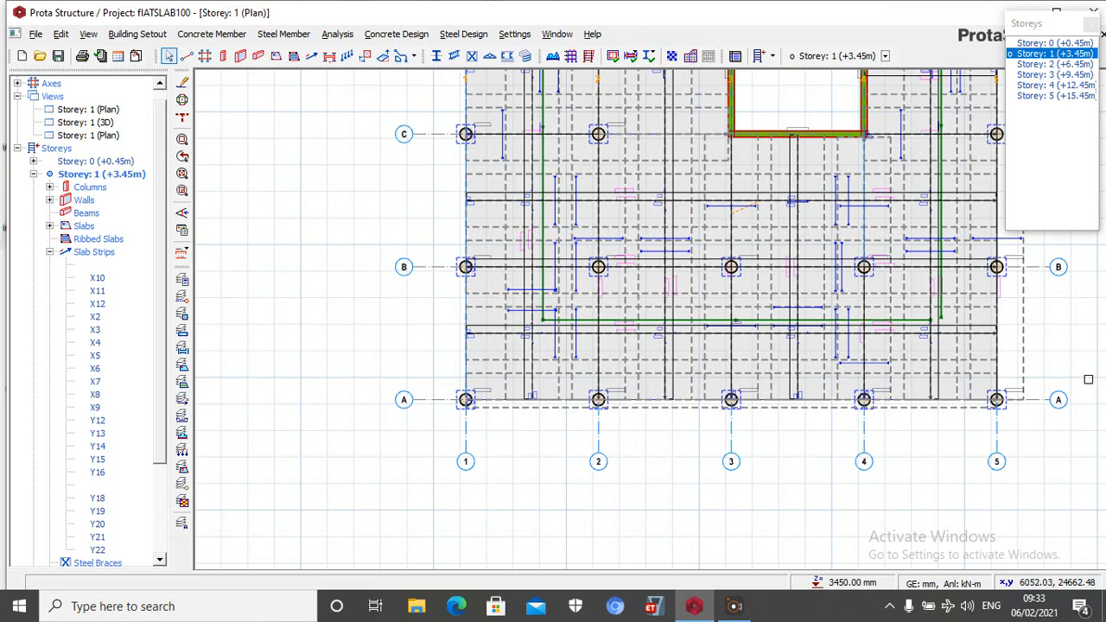
scroll(634, 301, "up", 10)
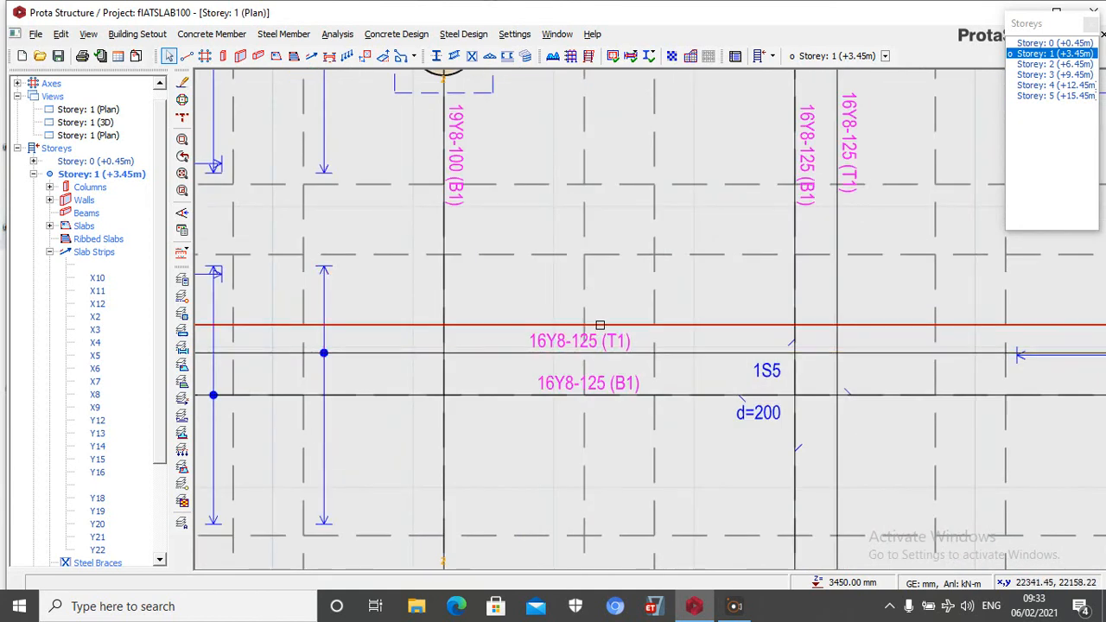
Examine the top and bottom bar labels of the slab strips across the storey 1 plan
scroll(575, 324, "up", 3)
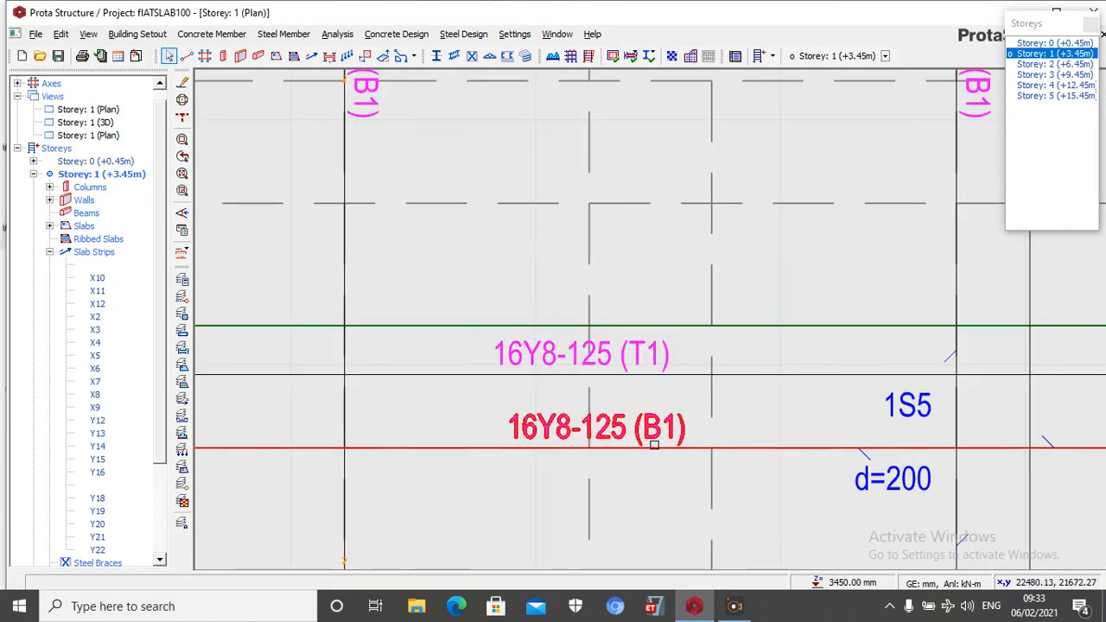
scroll(516, 452, "down", 5)
scroll(573, 263, "up", 3)
scroll(573, 263, "down", 2)
scroll(573, 262, "up", 5)
scroll(579, 242, "down", 6)
scroll(583, 229, "up", 3)
scroll(579, 227, "up", 3)
scroll(609, 276, "down", 3)
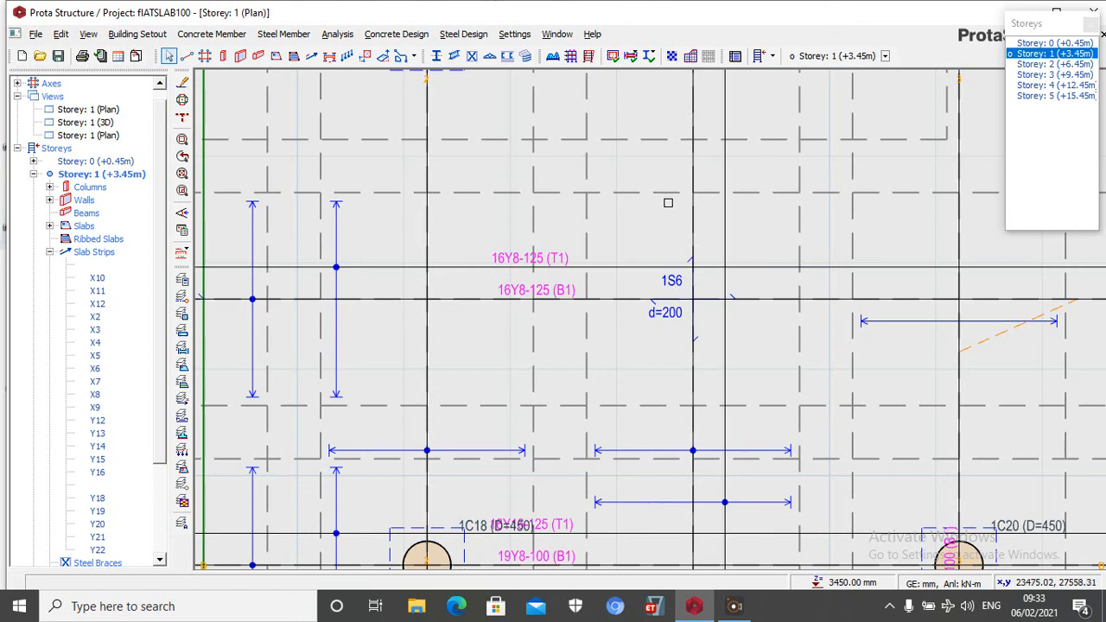
scroll(570, 256, "down", 2)
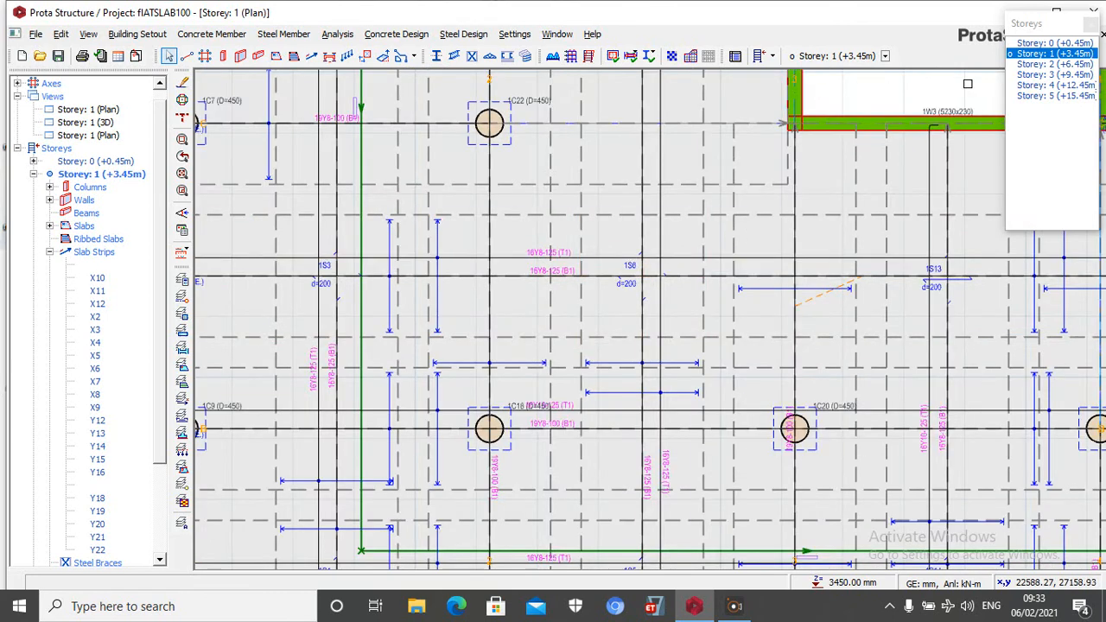
Show the whole storey 0 plan
left_click(1039, 43)
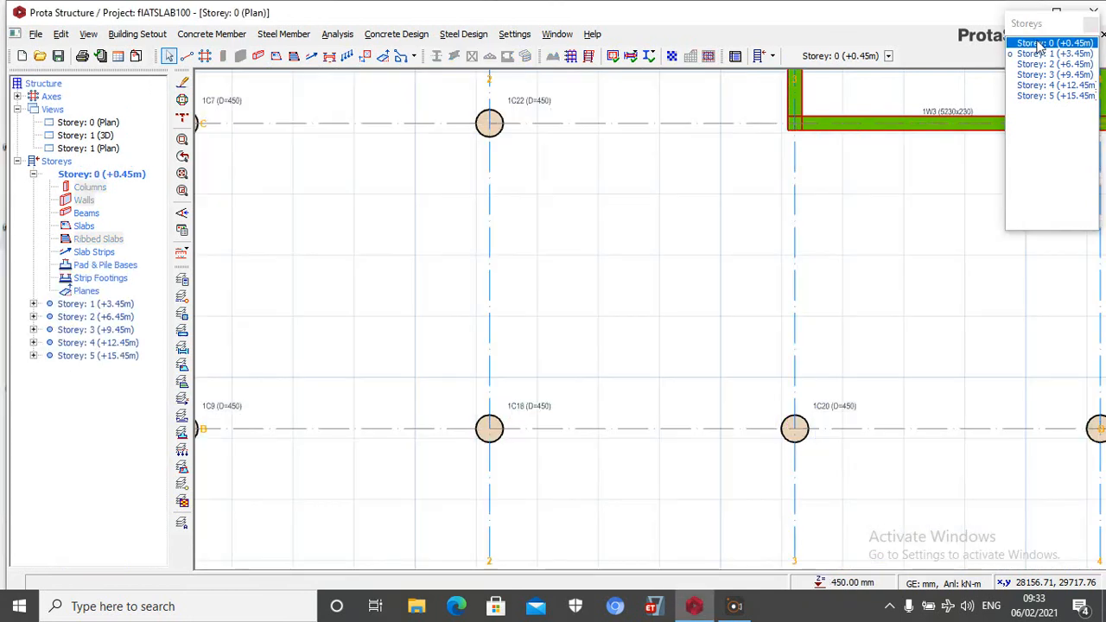
scroll(507, 444, "down", 3)
scroll(448, 435, "down", 1)
scroll(642, 198, "down", 1)
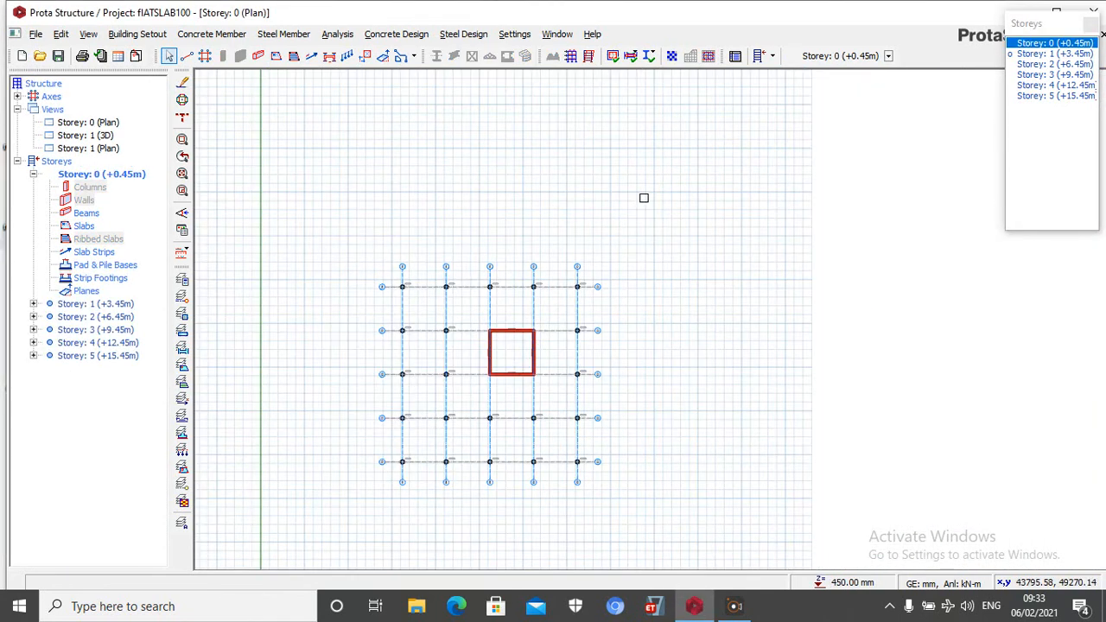
Select all columns and walls on storey 0 and try to insert pad bases under them
left_click_drag(391, 254, 742, 333)
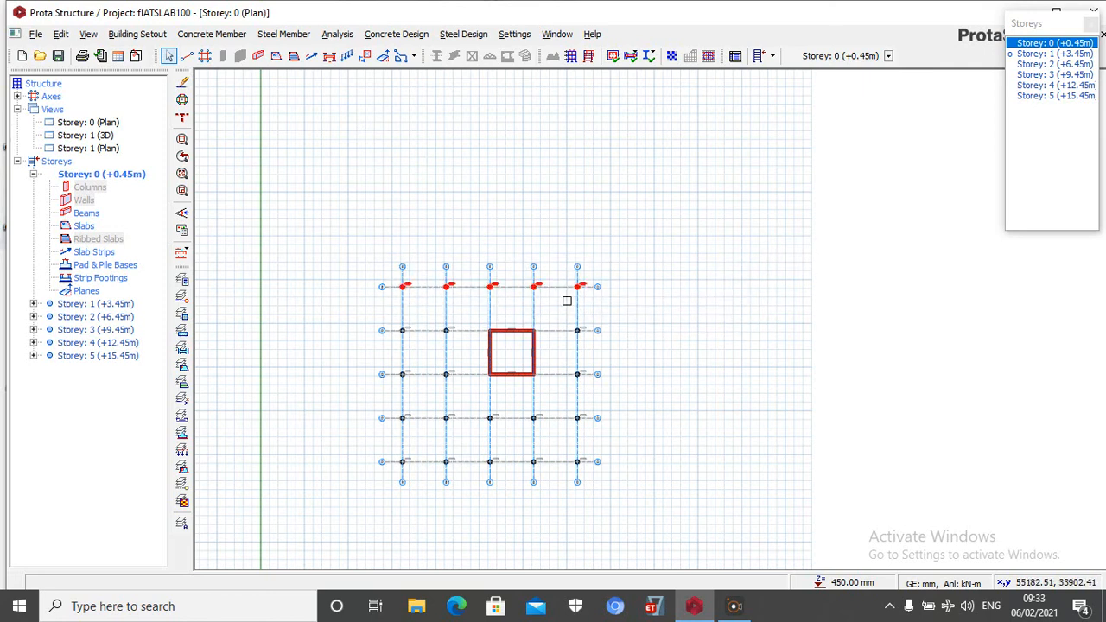
left_click_drag(353, 251, 467, 501)
left_click_drag(627, 496, 483, 395)
left_click_drag(641, 393, 563, 235)
left_click_drag(629, 309, 306, 192)
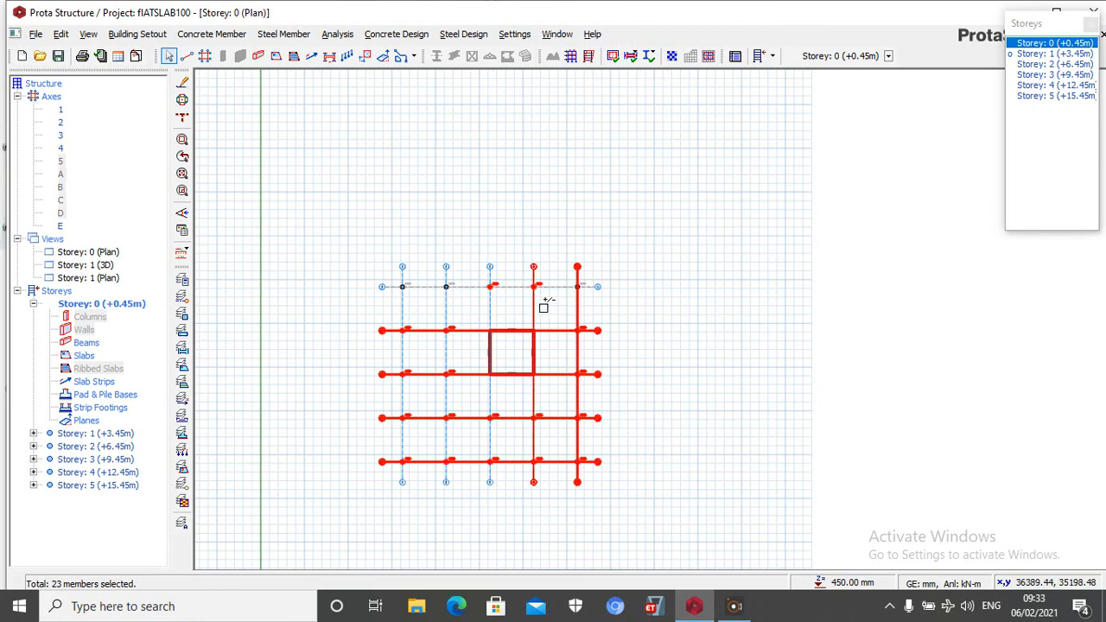
left_click_drag(563, 297, 269, 191)
right_click(644, 165)
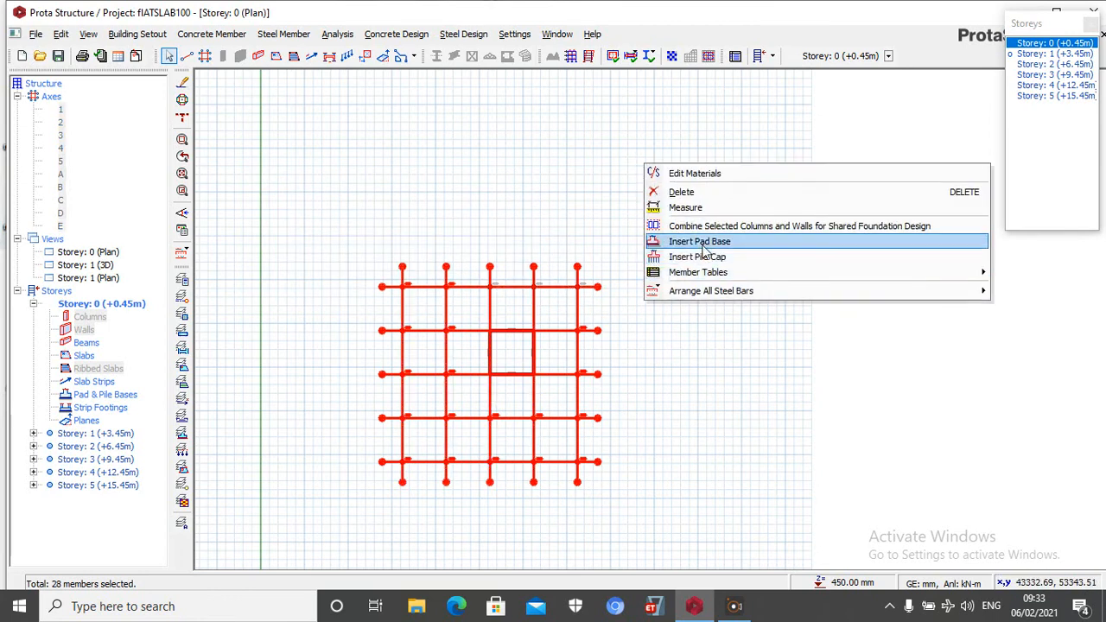
left_click(705, 256)
left_click(559, 337)
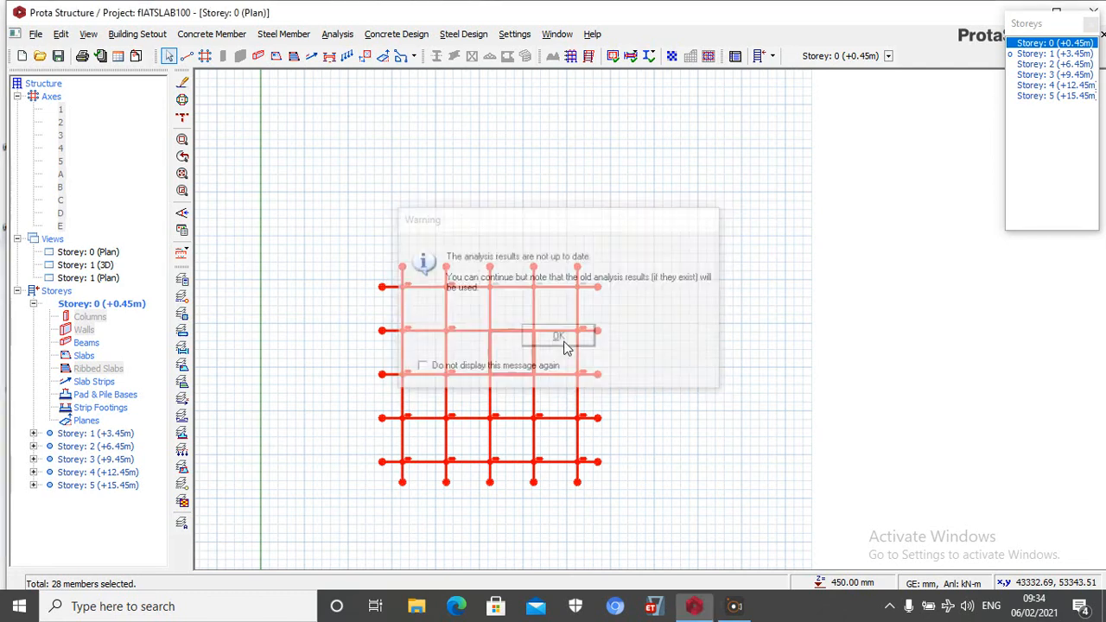
Run the static building analysis with column/wall and beam reinforcement design included
left_click(337, 34)
left_click(386, 68)
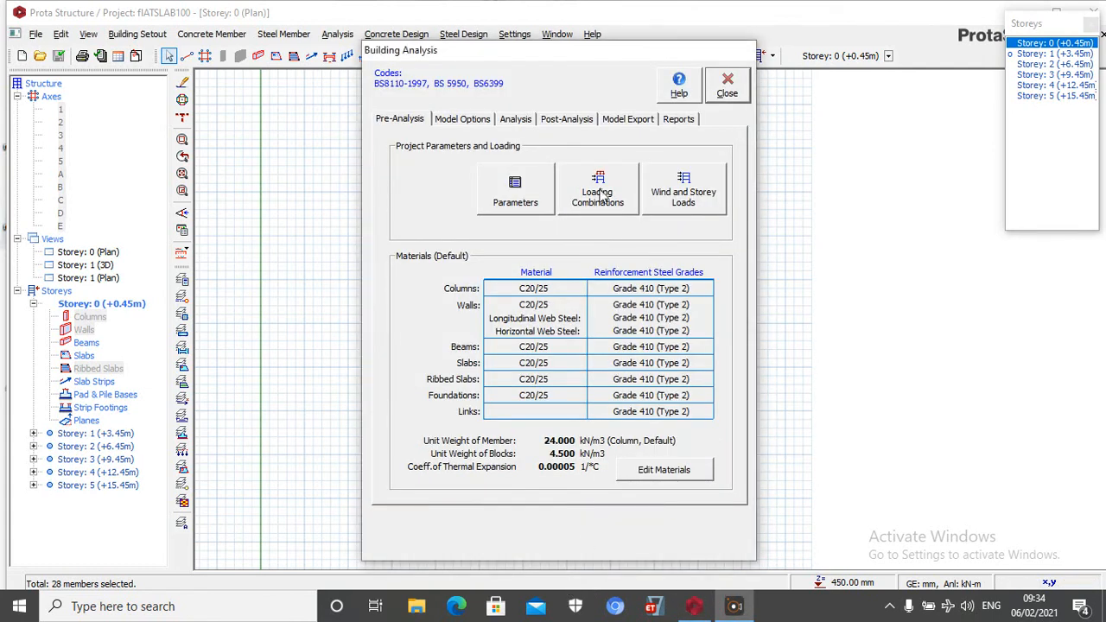
left_click(516, 120)
left_click(449, 284)
left_click(465, 287)
left_click(465, 337)
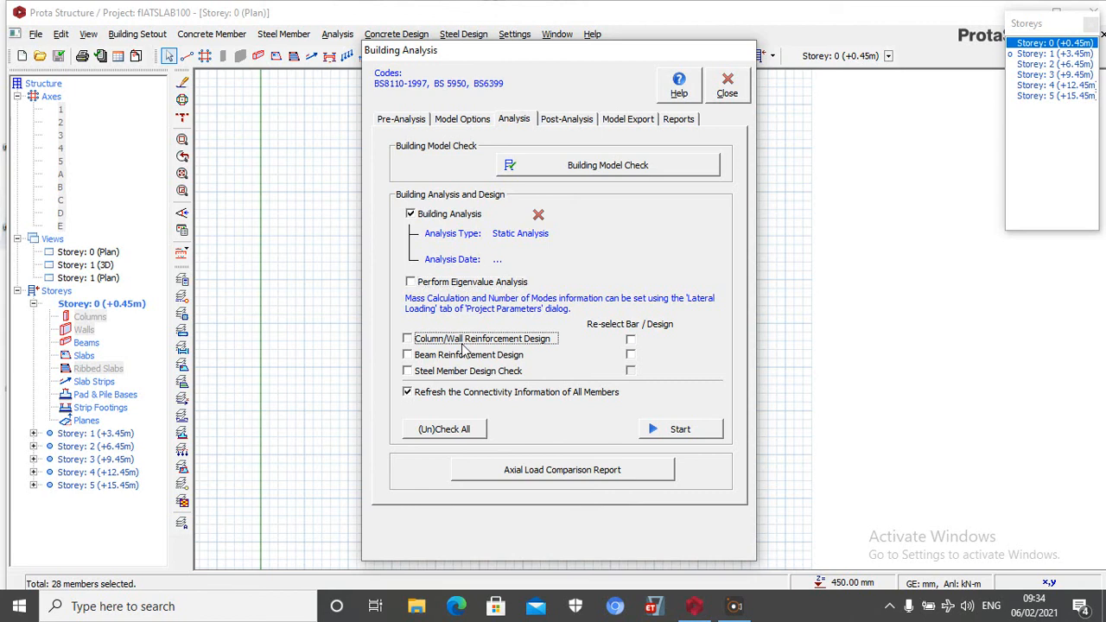
left_click(458, 358)
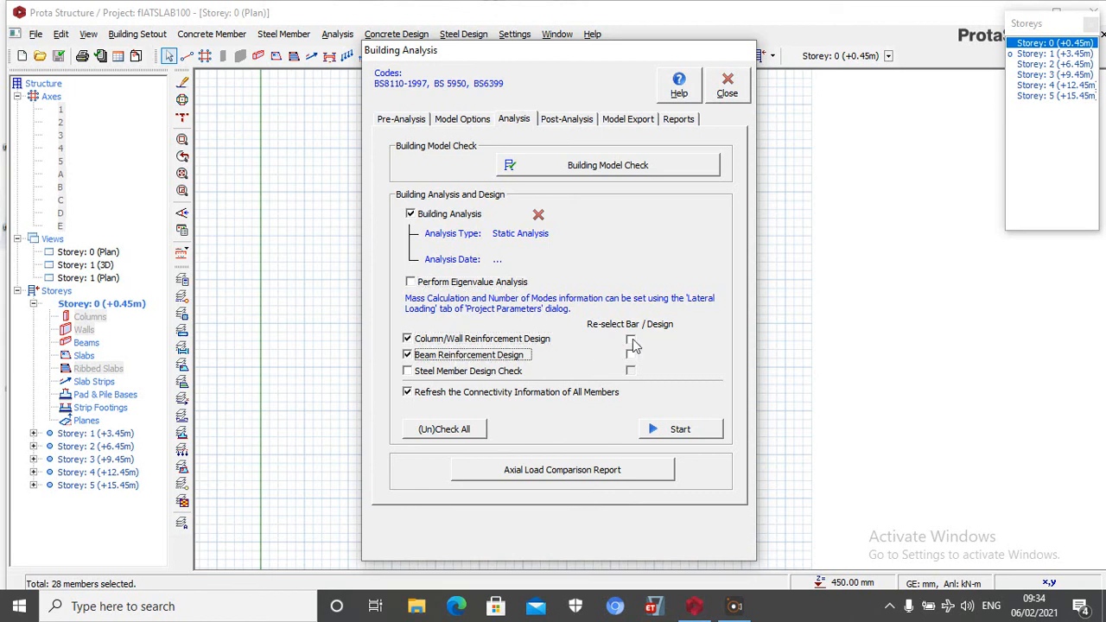
left_click(683, 429)
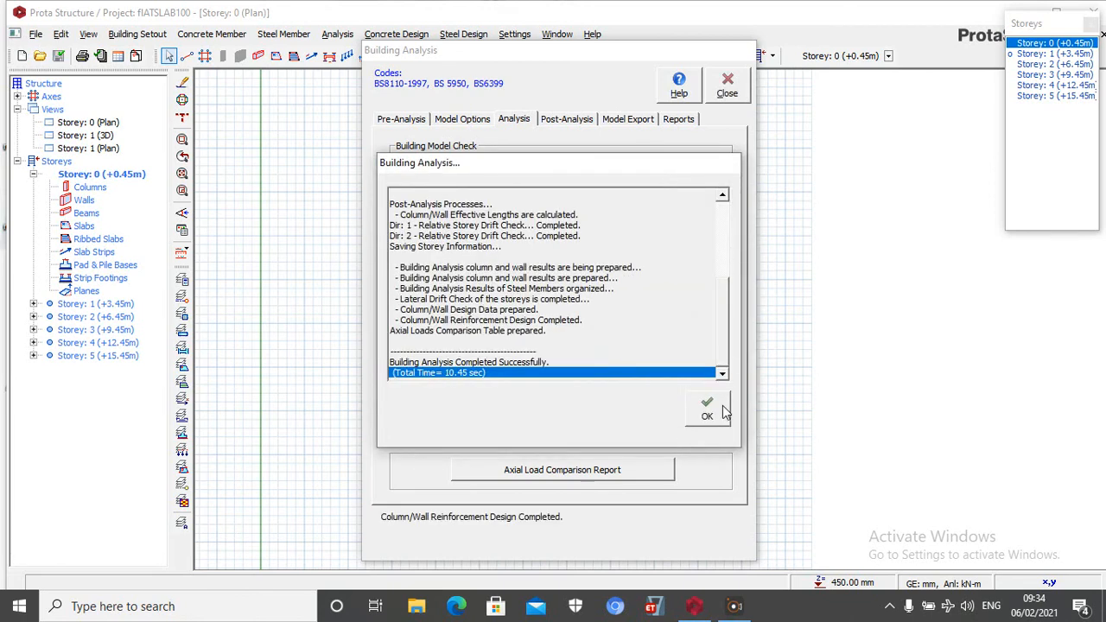
left_click(706, 410)
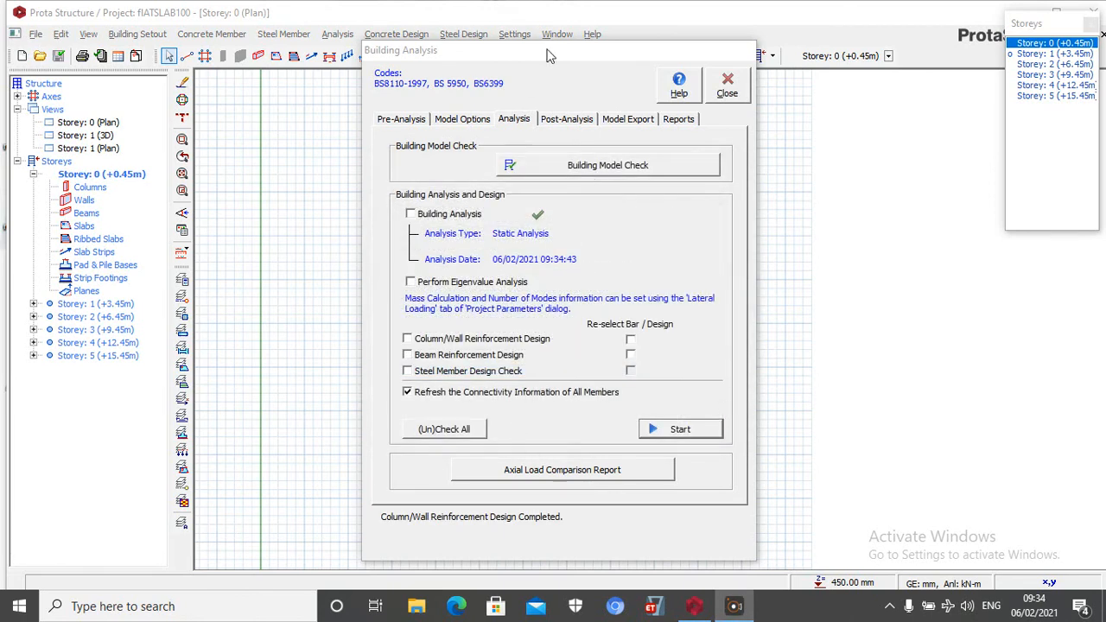
Open the column/wall design and review the design status, utilisation ratios and steel bars of the listed columns and walls
left_click(567, 119)
left_click(573, 345)
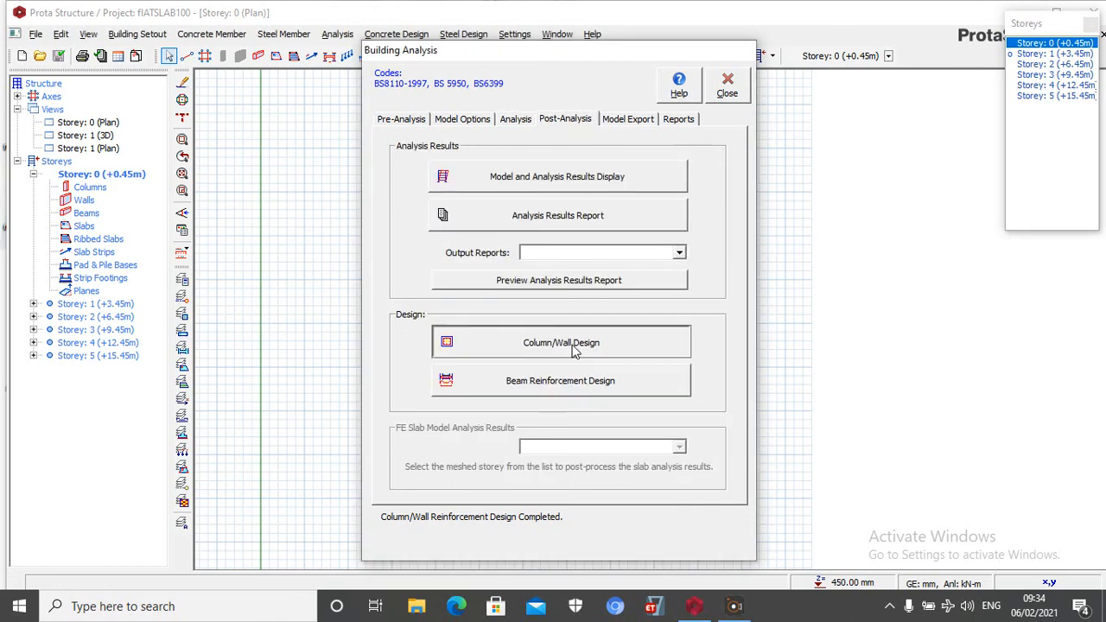
scroll(445, 402, "down", 20)
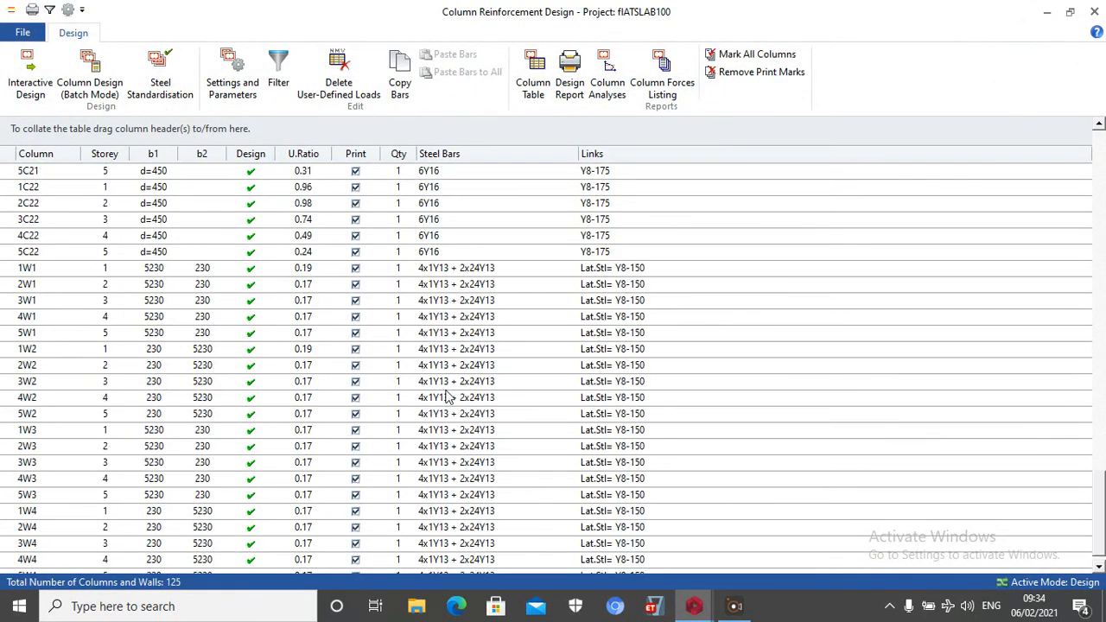
scroll(448, 387, "up", 8)
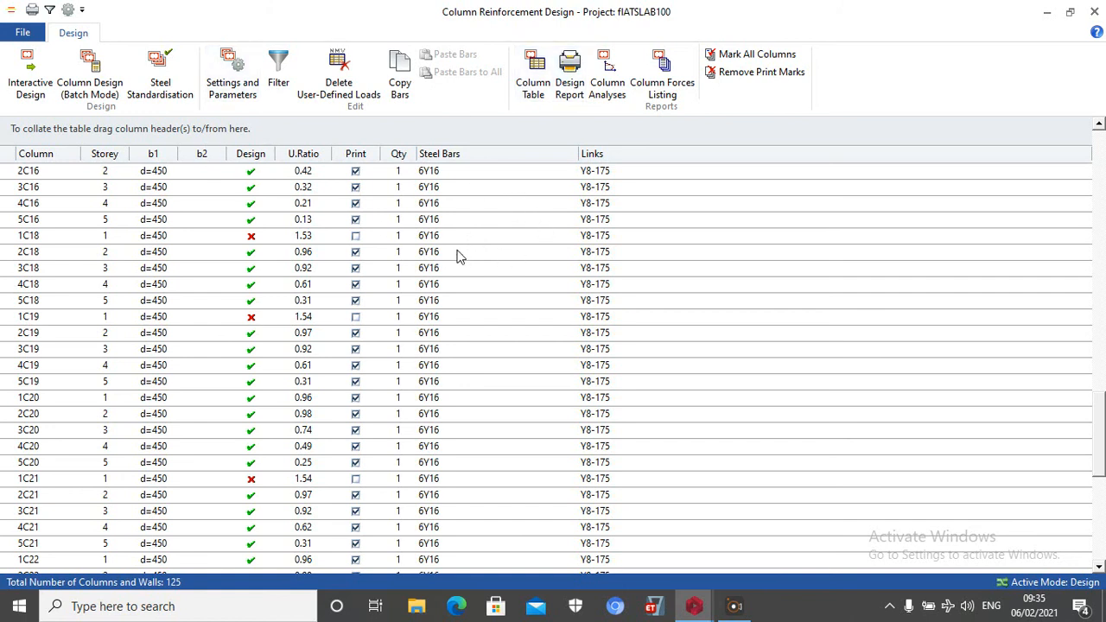
Check column 1C1's interactive reinforcement design and batch-design the columns on all storeys with all bars re-selected
left_click(30, 86)
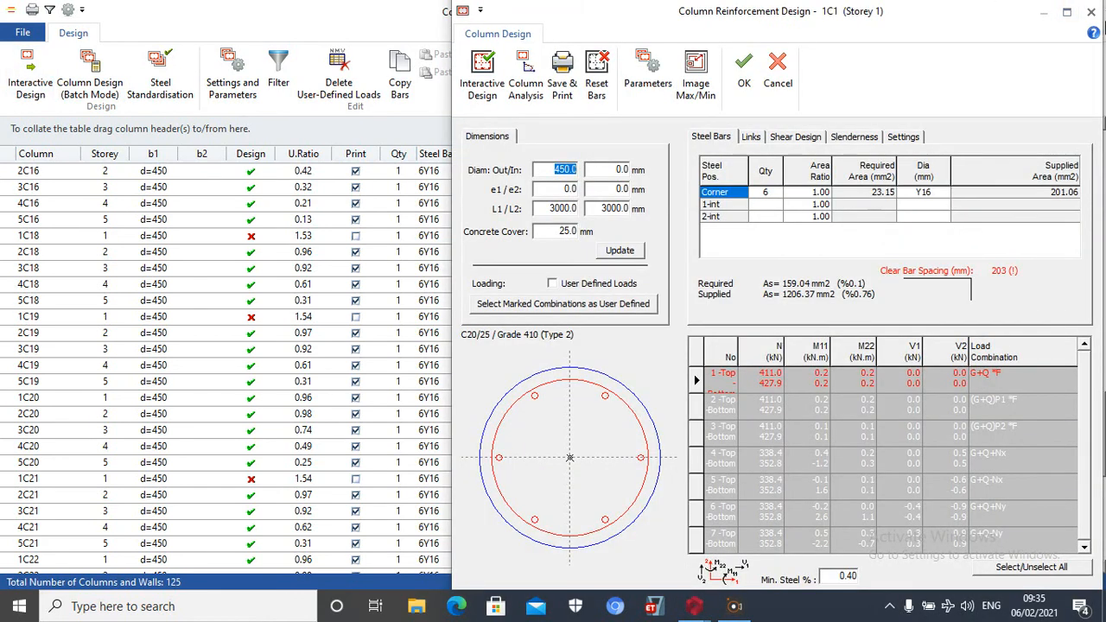
left_click(1091, 14)
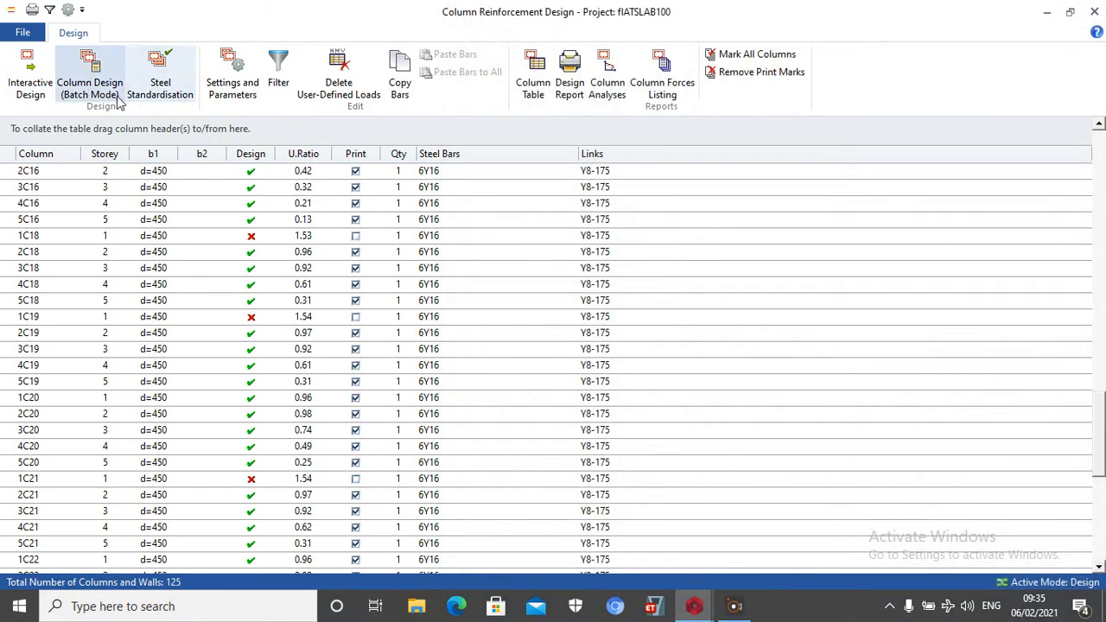
left_click(116, 99)
left_click(407, 399)
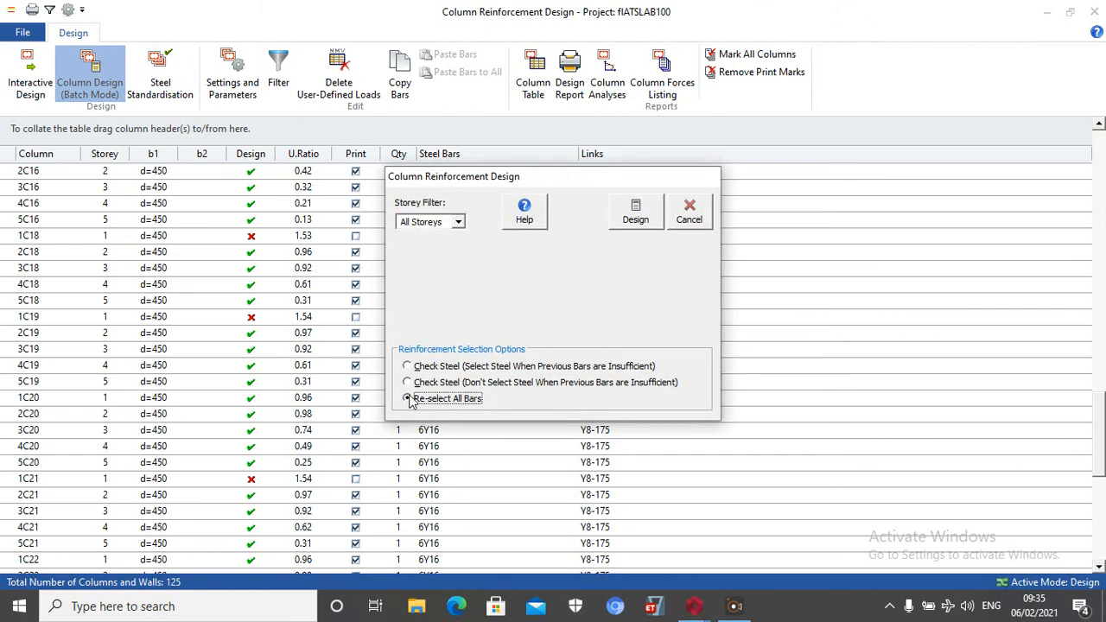
left_click(644, 214)
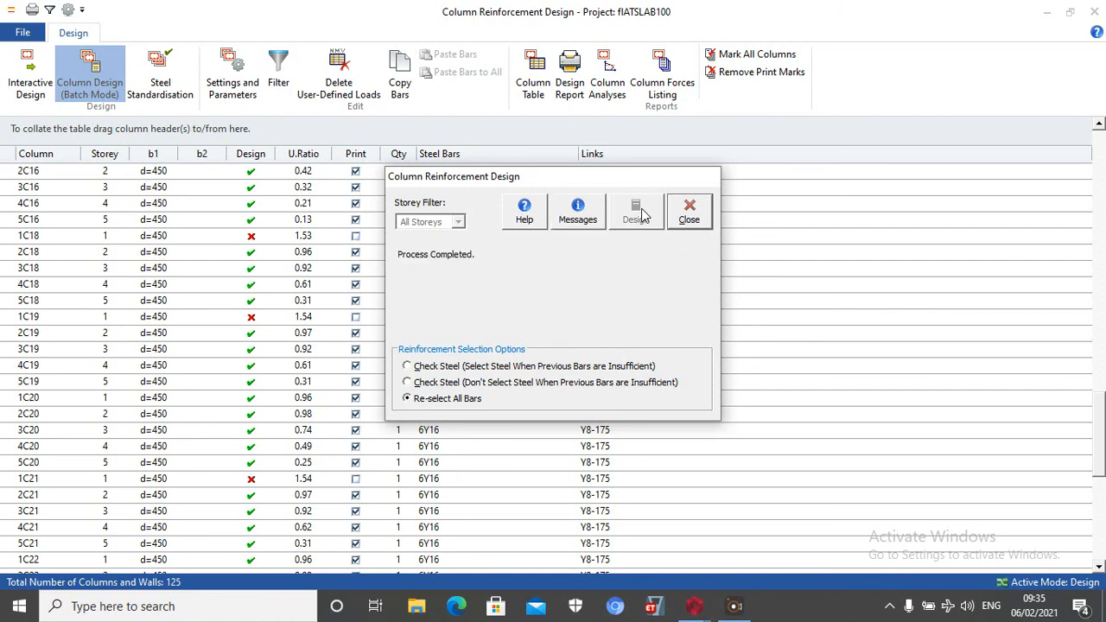
left_click(689, 212)
scroll(546, 300, "down", 1)
scroll(546, 301, "up", 3)
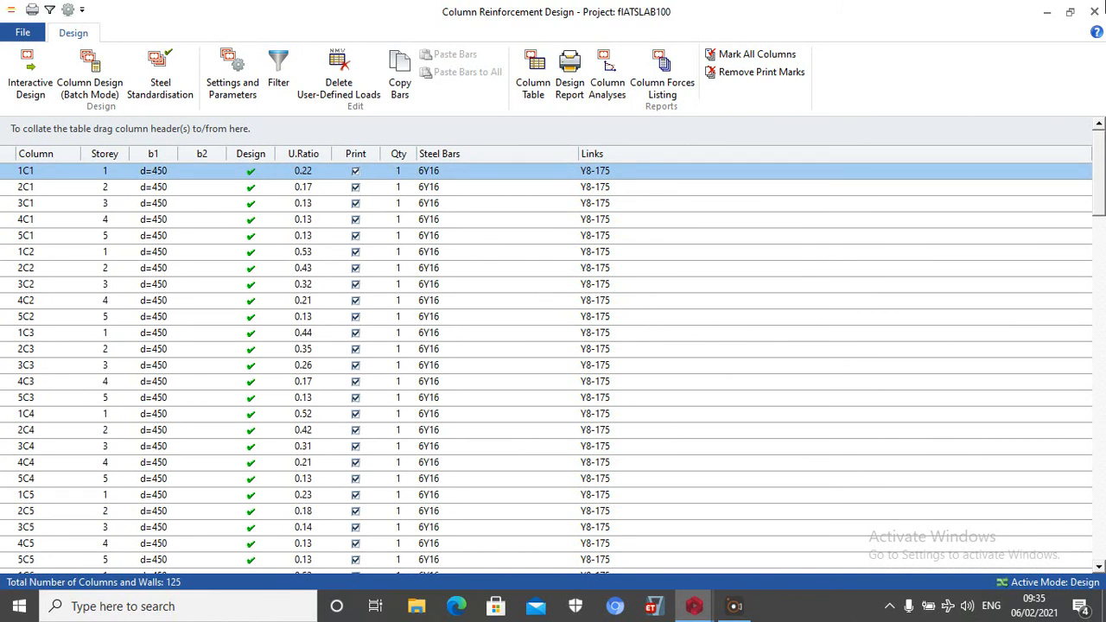
left_click(1093, 11)
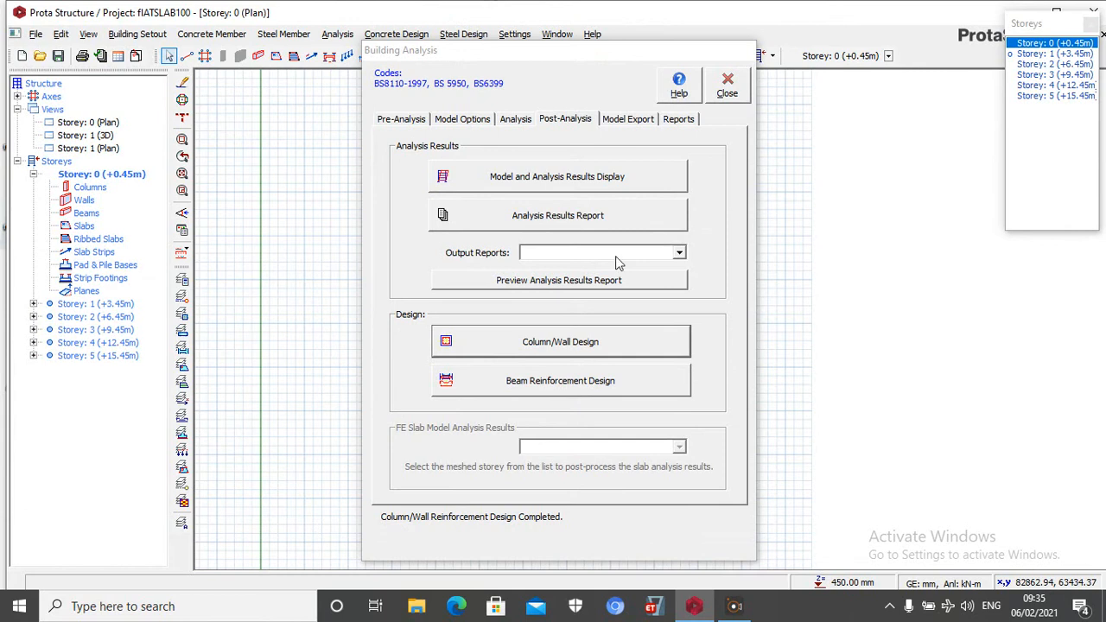
left_click(727, 87)
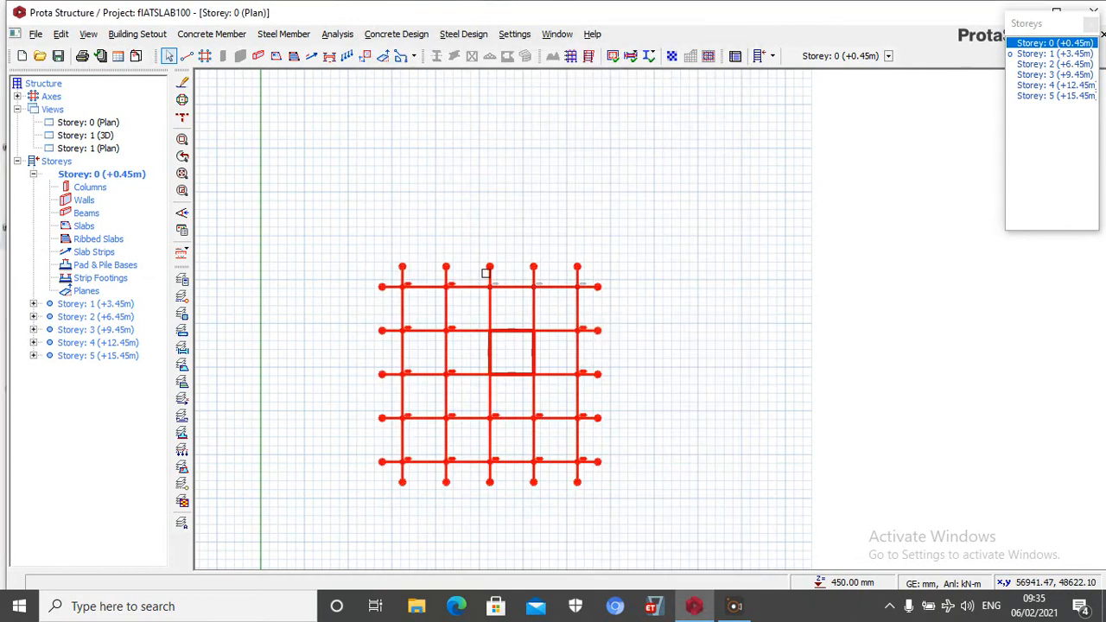
Try to insert a typical pad base under the selected columns and walls of storey 0 and calculate its footing
right_click(530, 215)
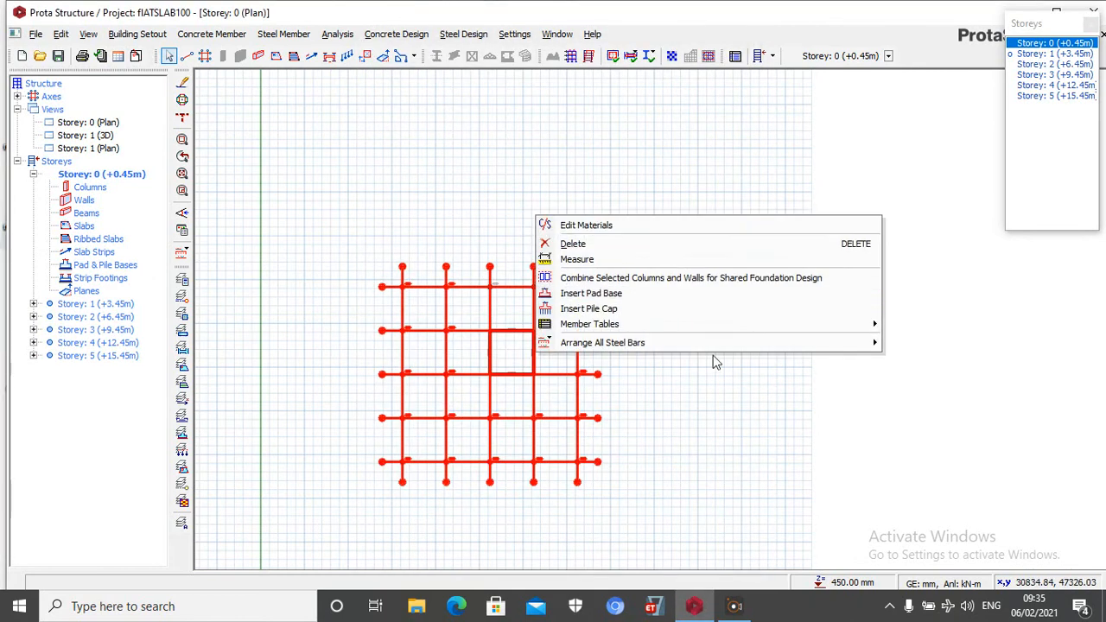
left_click(599, 294)
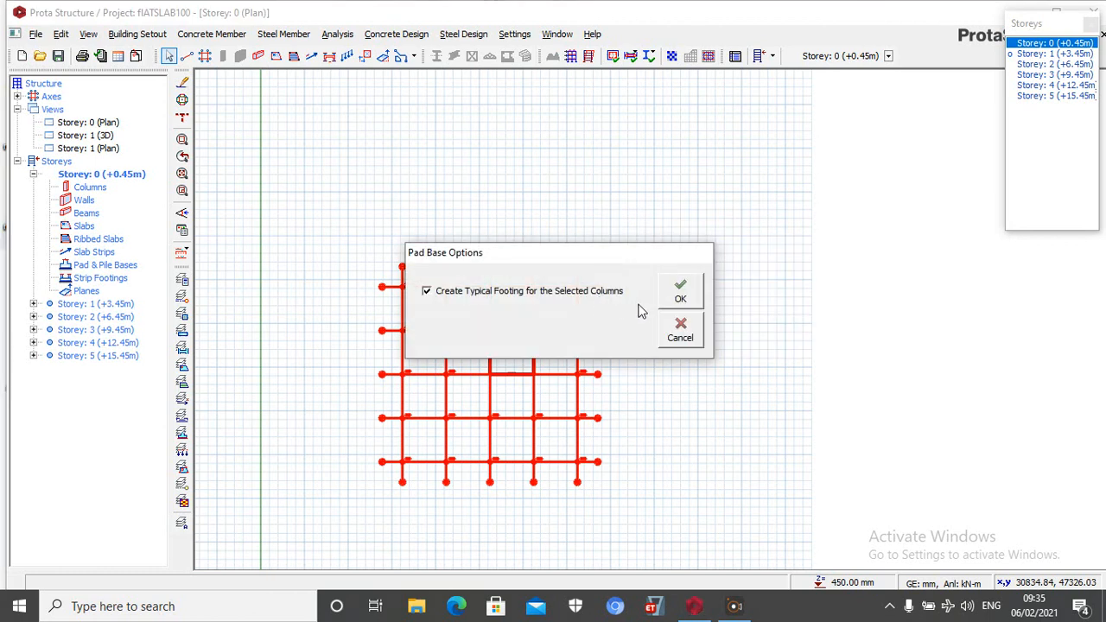
left_click(680, 294)
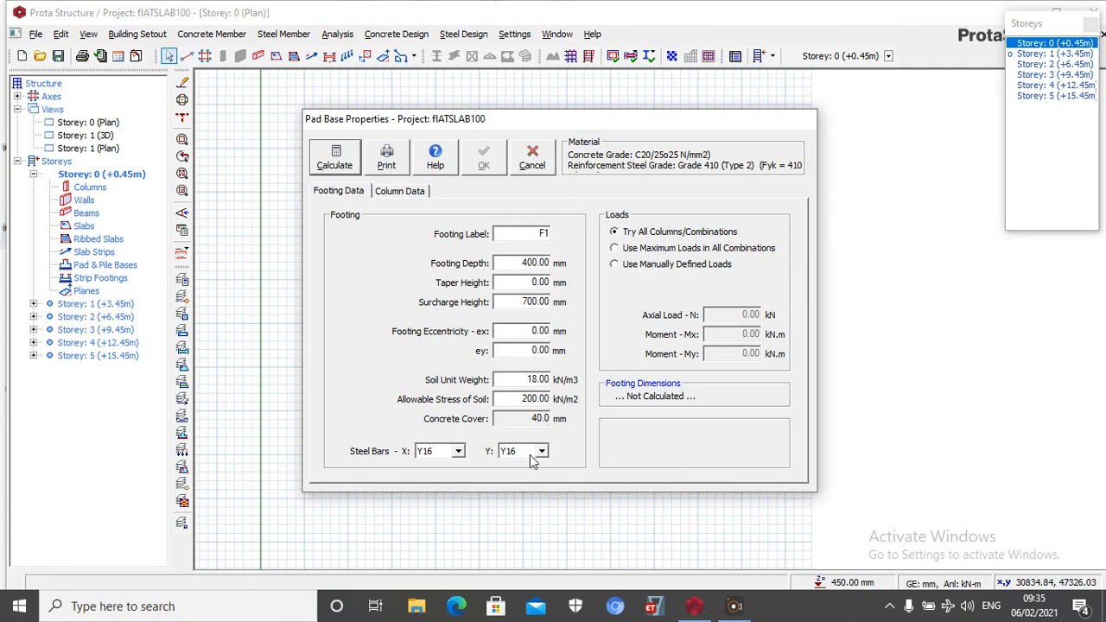
left_click(336, 156)
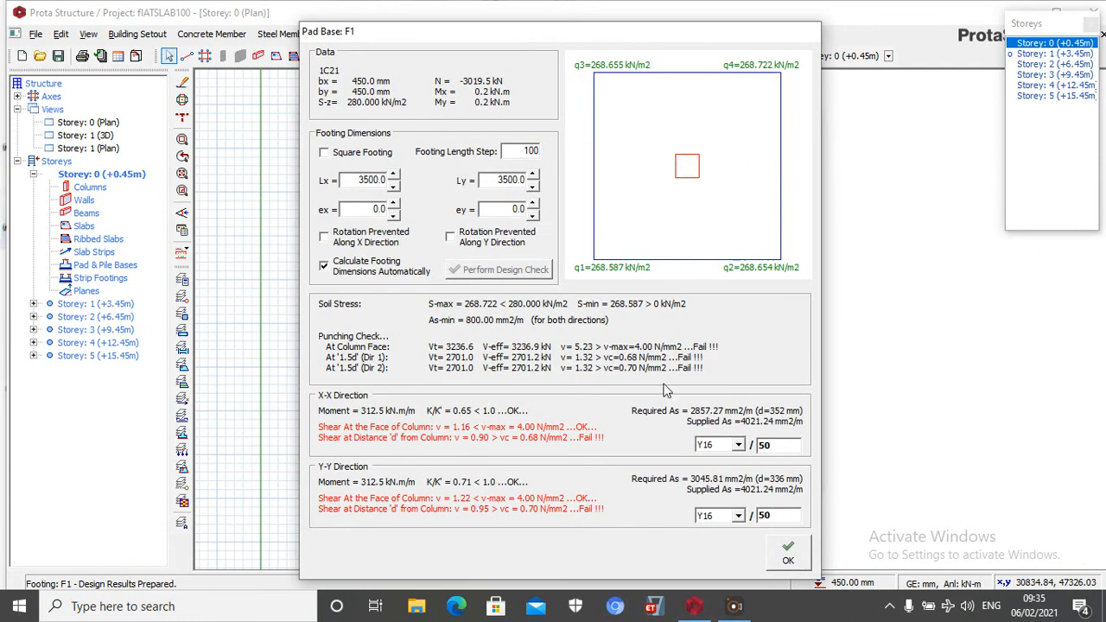
Try a steel bar spacing of 250 in both directions for the calculated pad base and make the footing square
double_click(772, 447)
type("250")
double_click(772, 515)
type("250")
left_click(742, 447)
left_click(743, 449)
left_click(325, 153)
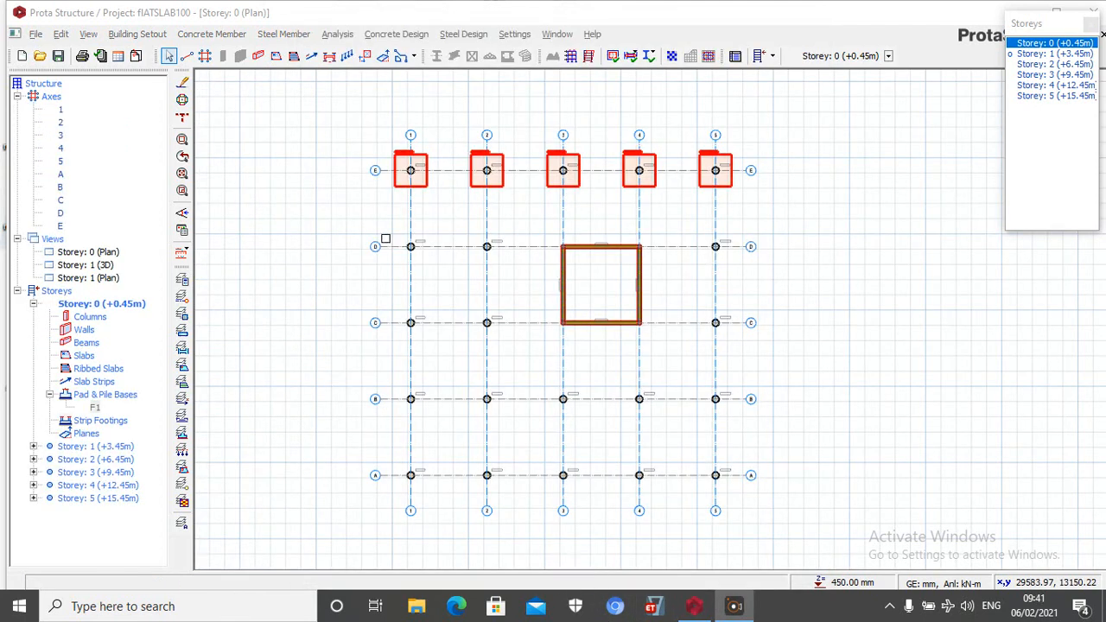
Try to insert and calculate a typical pad base for the eight columns on axes 1 and 2 between axes A and D
left_click_drag(398, 210, 547, 517)
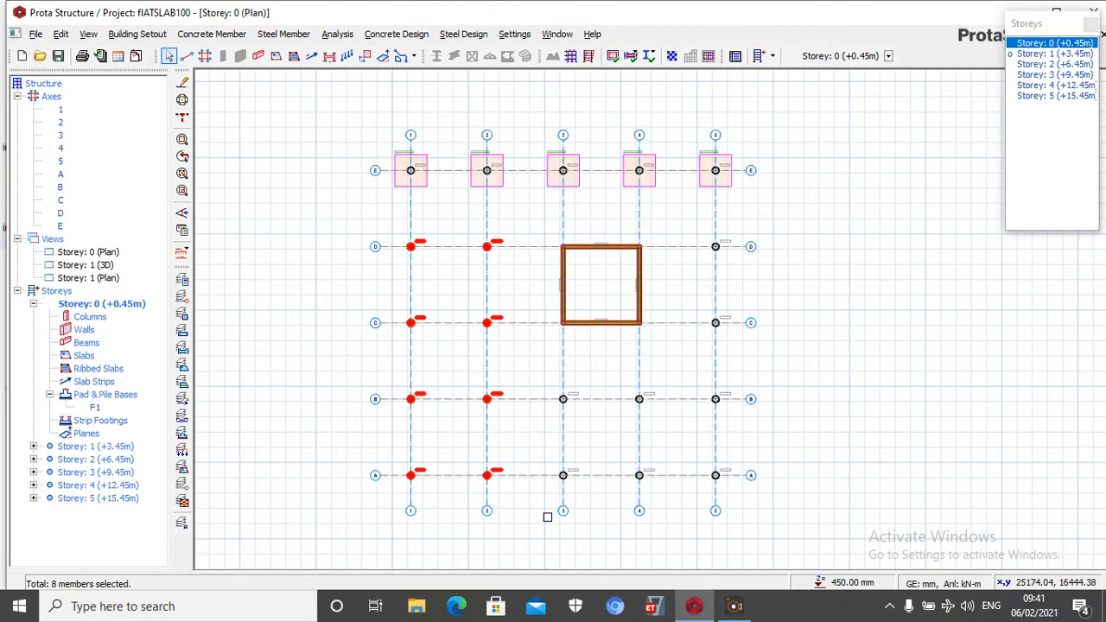
right_click(817, 216)
left_click(677, 293)
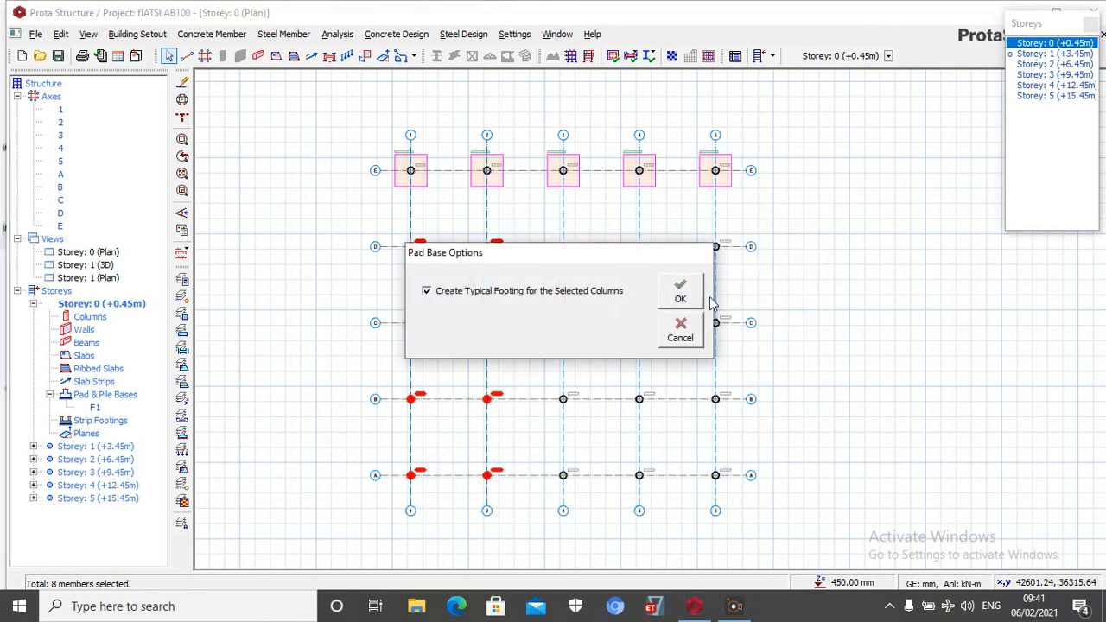
left_click(682, 298)
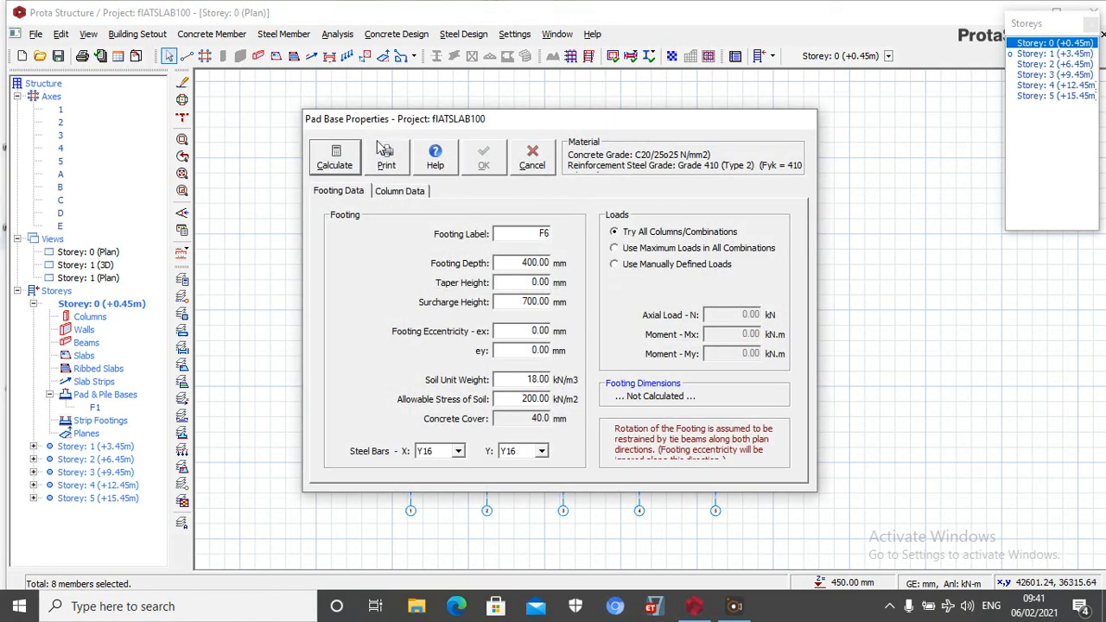
left_click(337, 155)
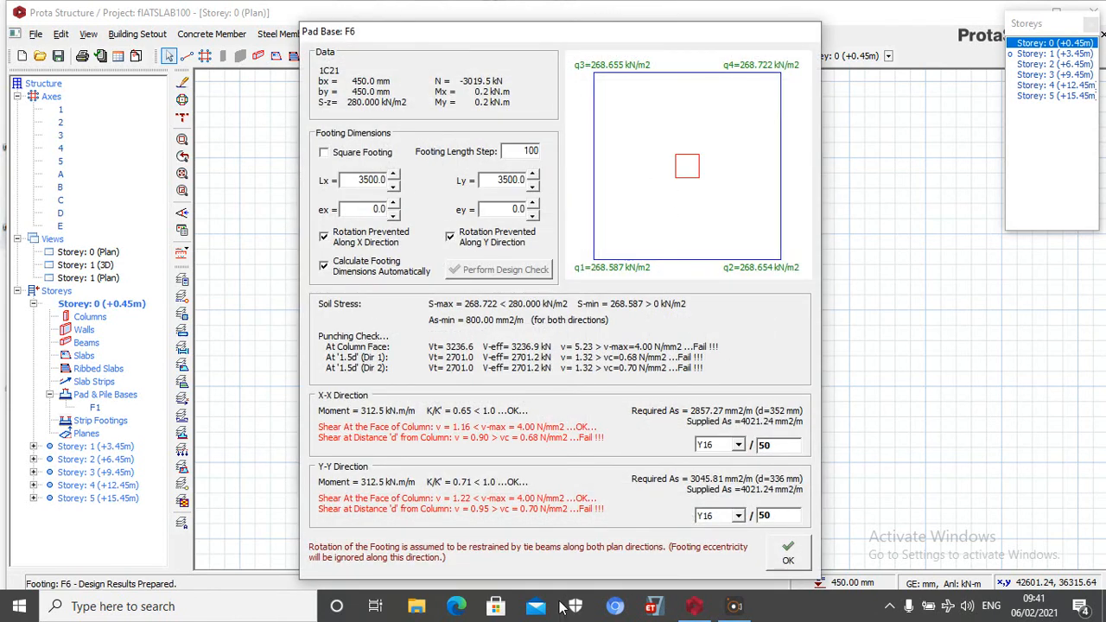
key("Return")
Insert individual pad bases, without a typical footing, under the four axis 2 columns between axes A and D
left_click_drag(470, 213, 526, 517)
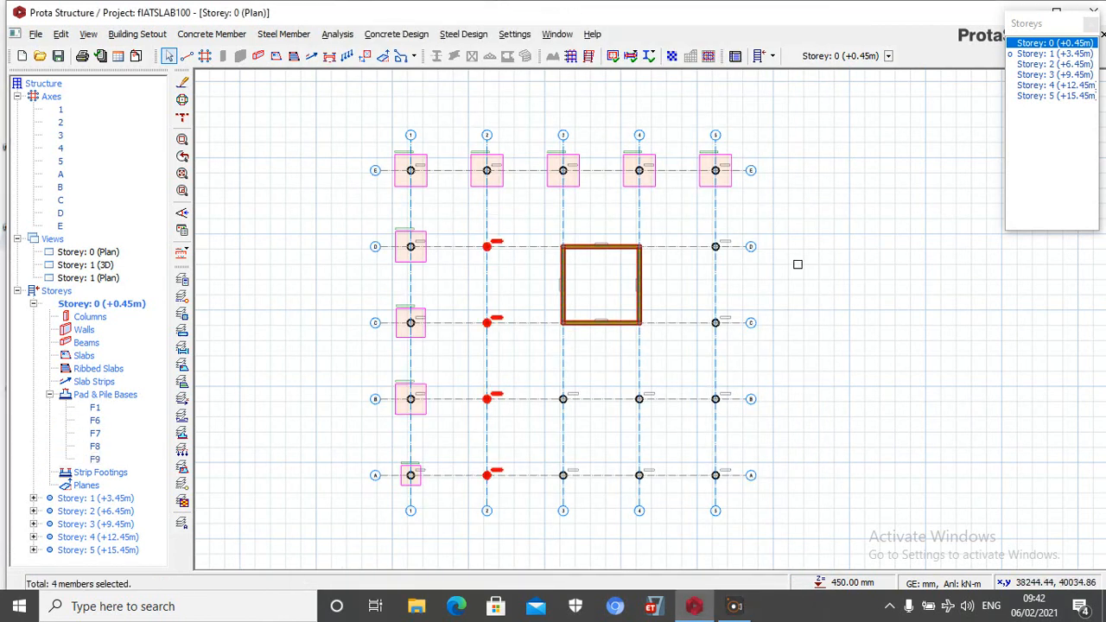
right_click(780, 215)
left_click(834, 299)
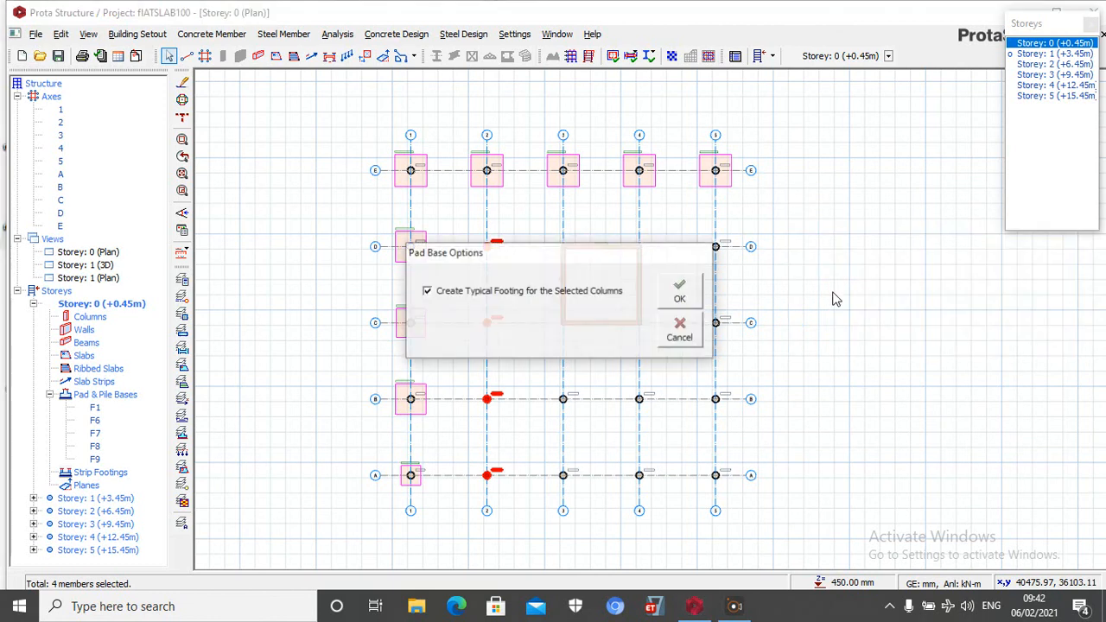
left_click(697, 294)
left_click(685, 286)
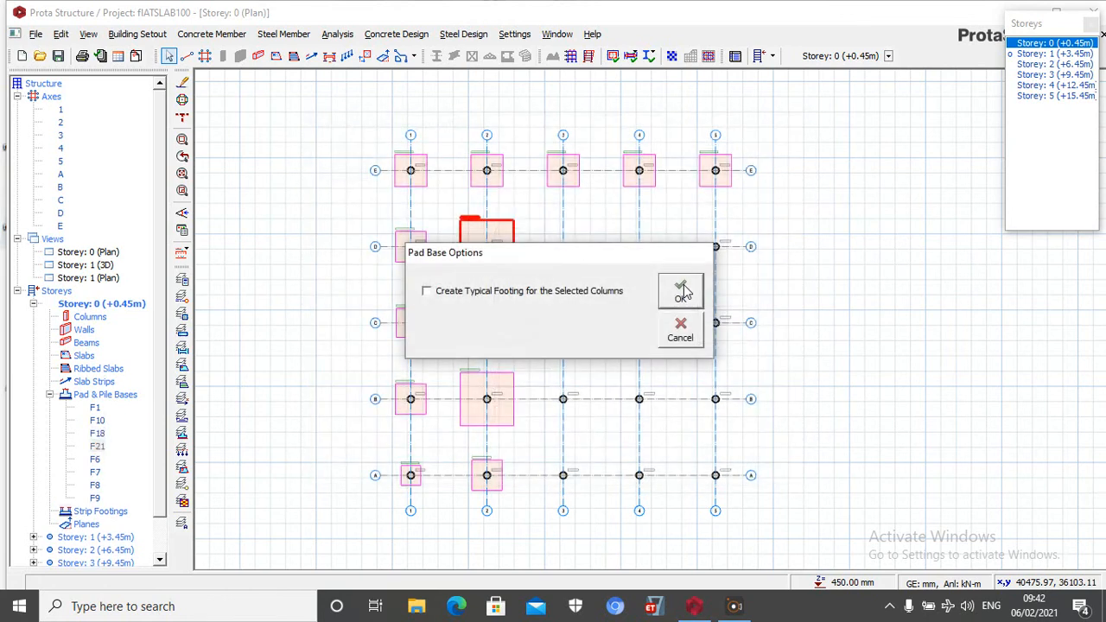
left_click(682, 291)
Insert individual pad bases, without a typical footing, under the axis B columns at axes 3, 4 and 5
left_click_drag(529, 383, 730, 430)
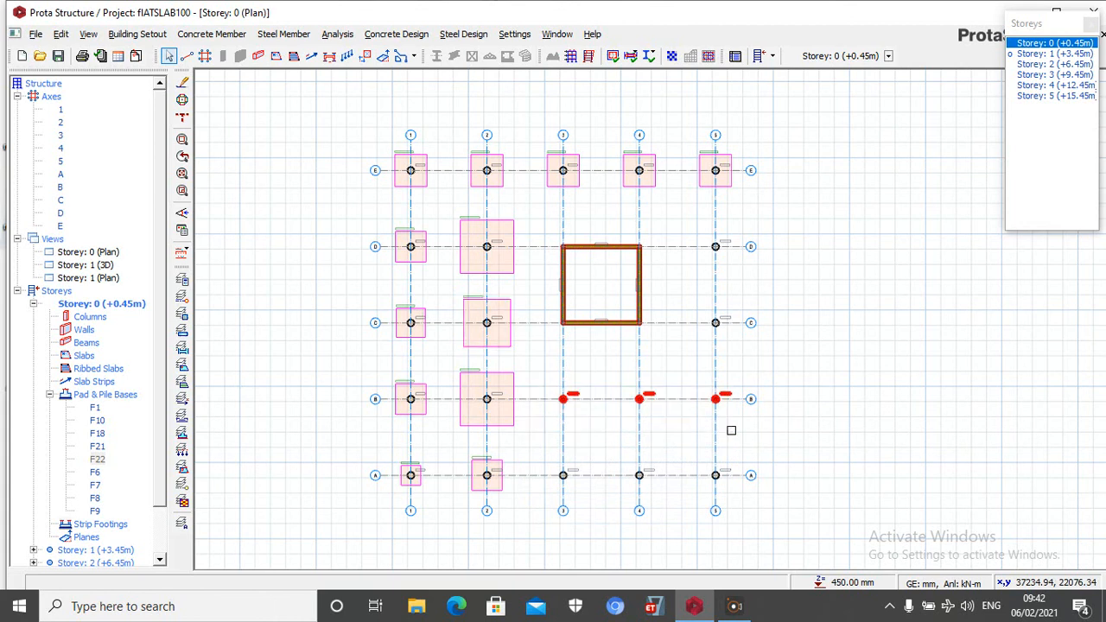
right_click(785, 321)
left_click(831, 399)
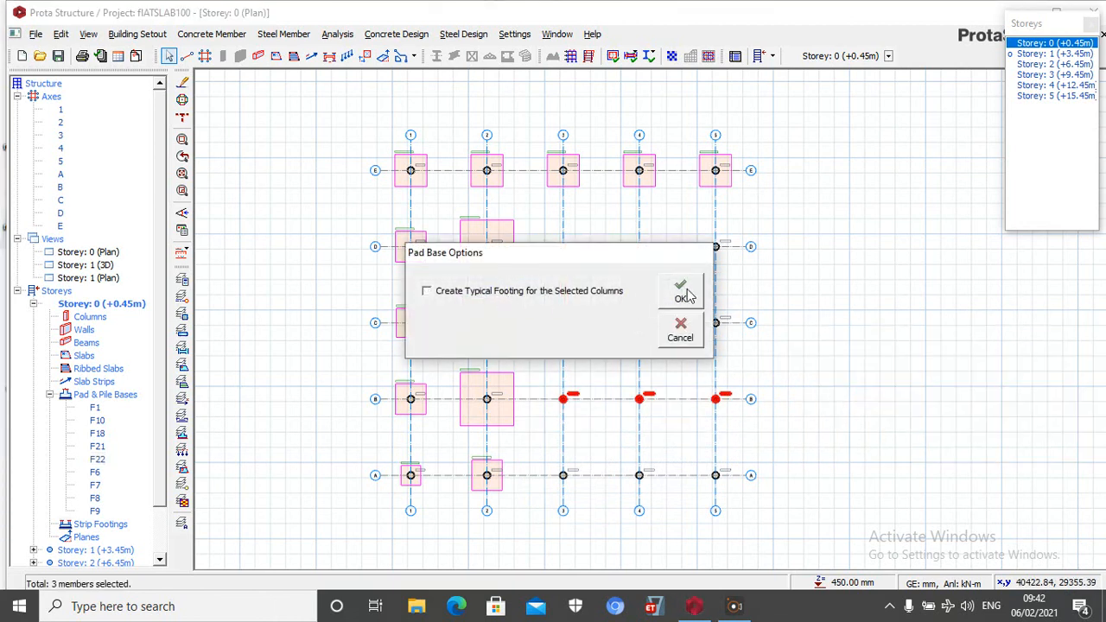
left_click(681, 294)
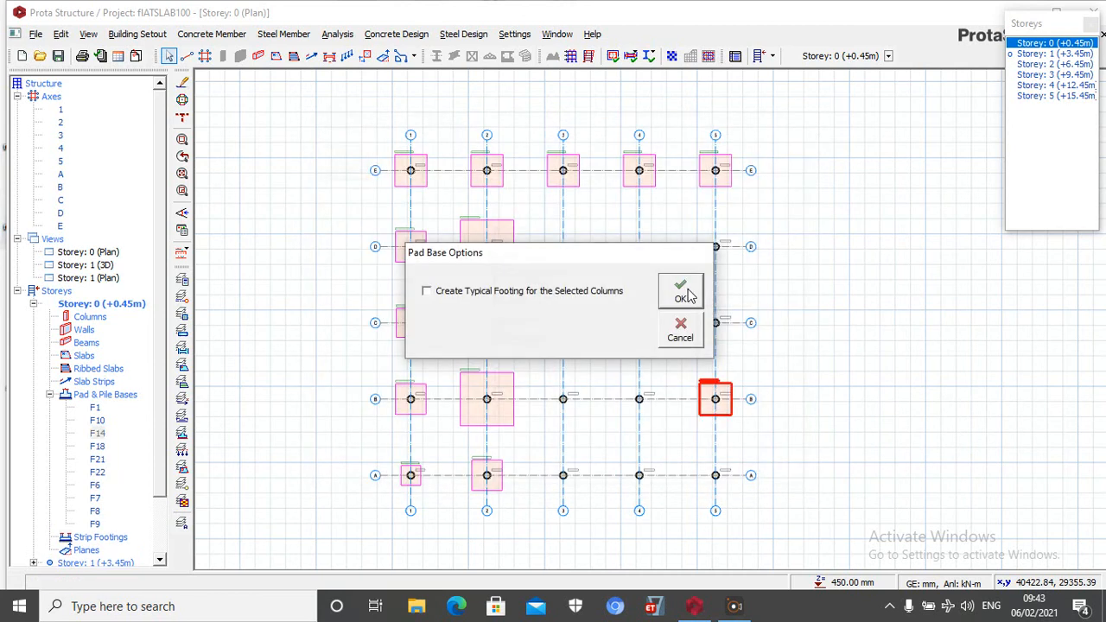
left_click(689, 295)
left_click(689, 296)
left_click(687, 290)
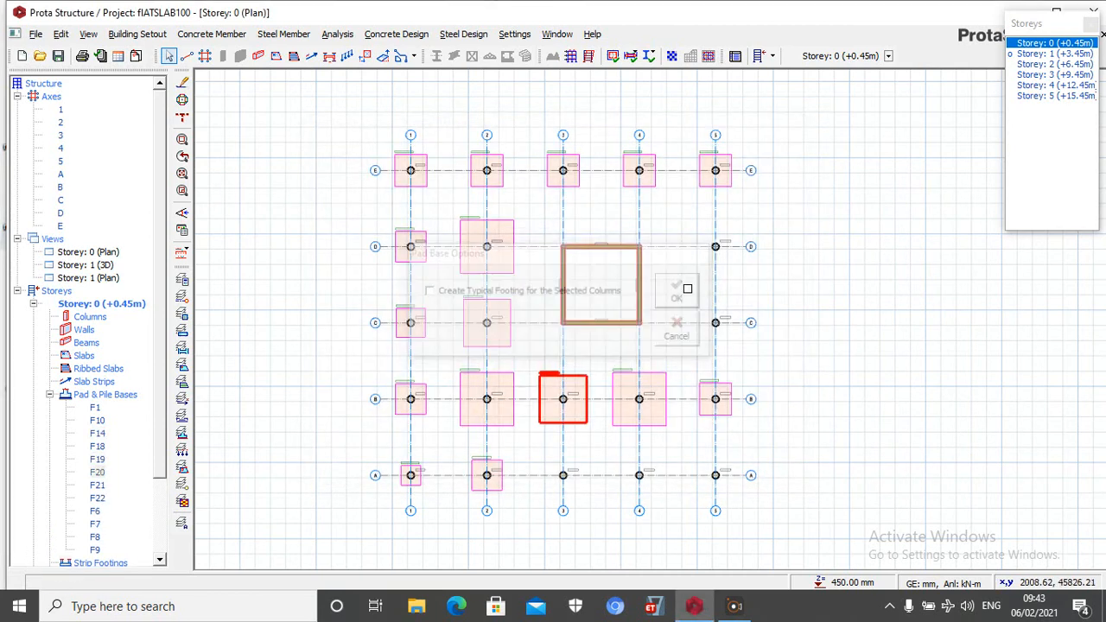
Insert individual pad bases, without a typical footing, under the axis A columns at axes 3, 4 and 5
left_click_drag(538, 456, 767, 524)
right_click(793, 413)
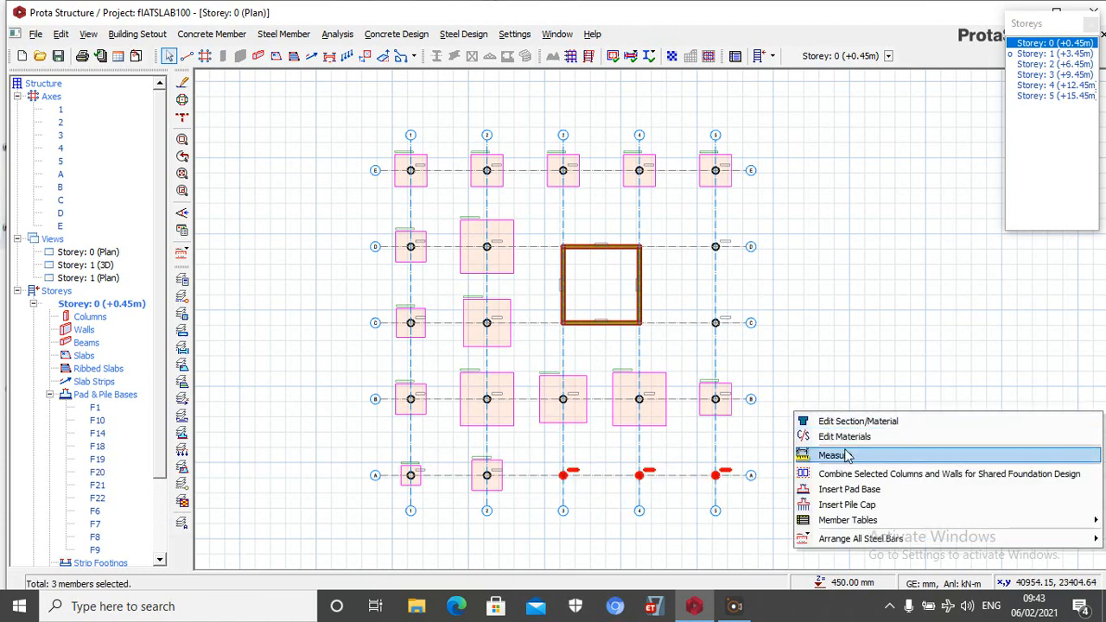
left_click(849, 489)
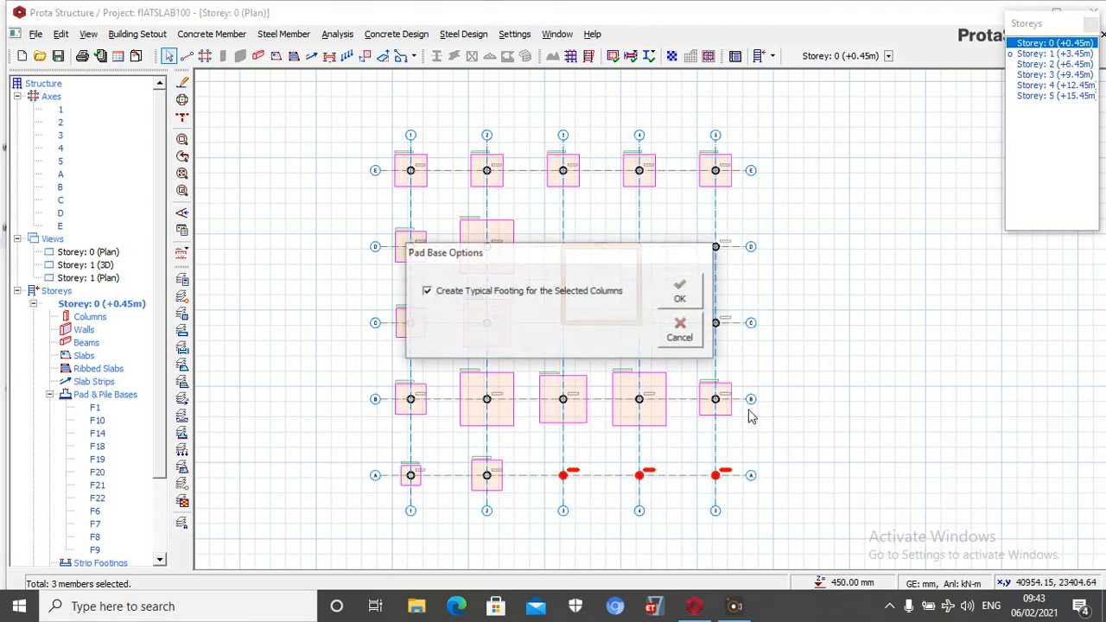
left_click(680, 294)
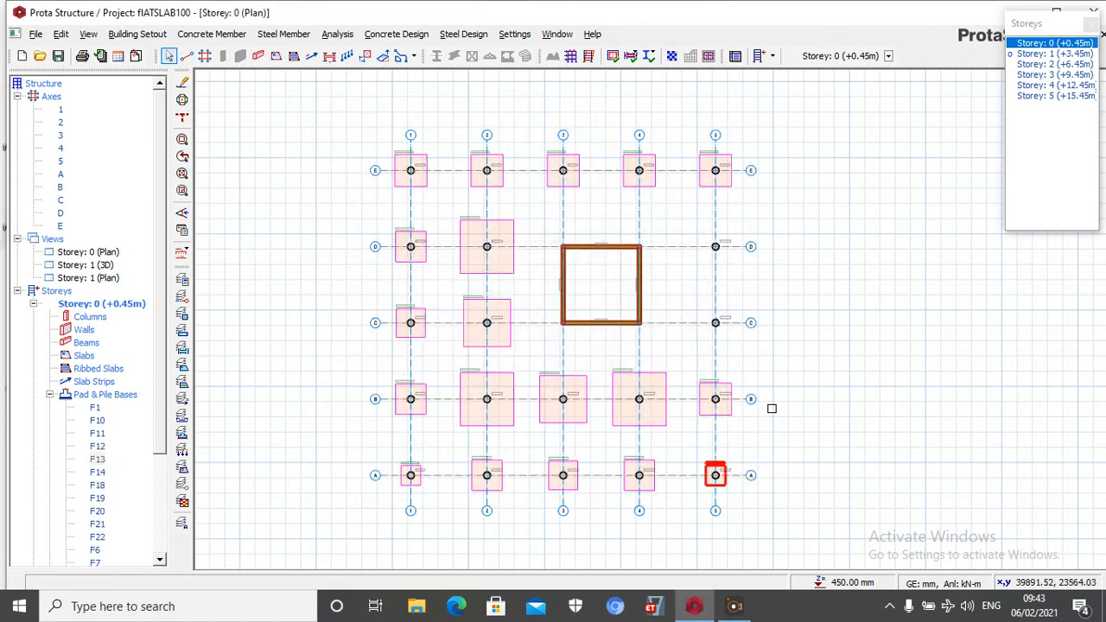
Insert individual pad bases, without a typical footing, under the axis 5 columns at axes C and D
left_click_drag(676, 216, 765, 363)
right_click(778, 267)
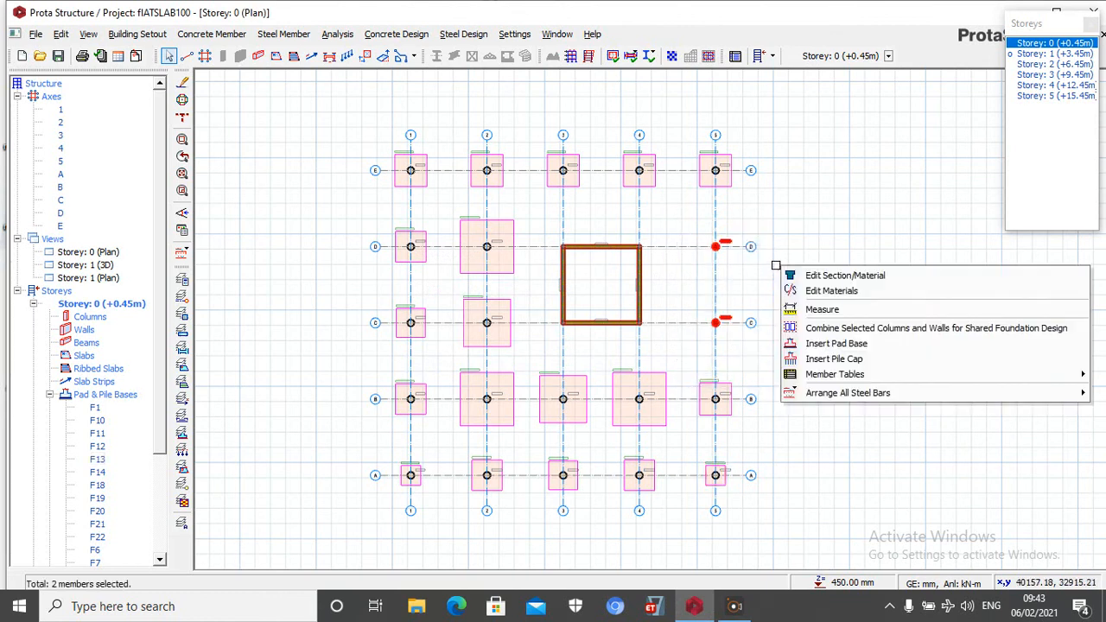
left_click(831, 343)
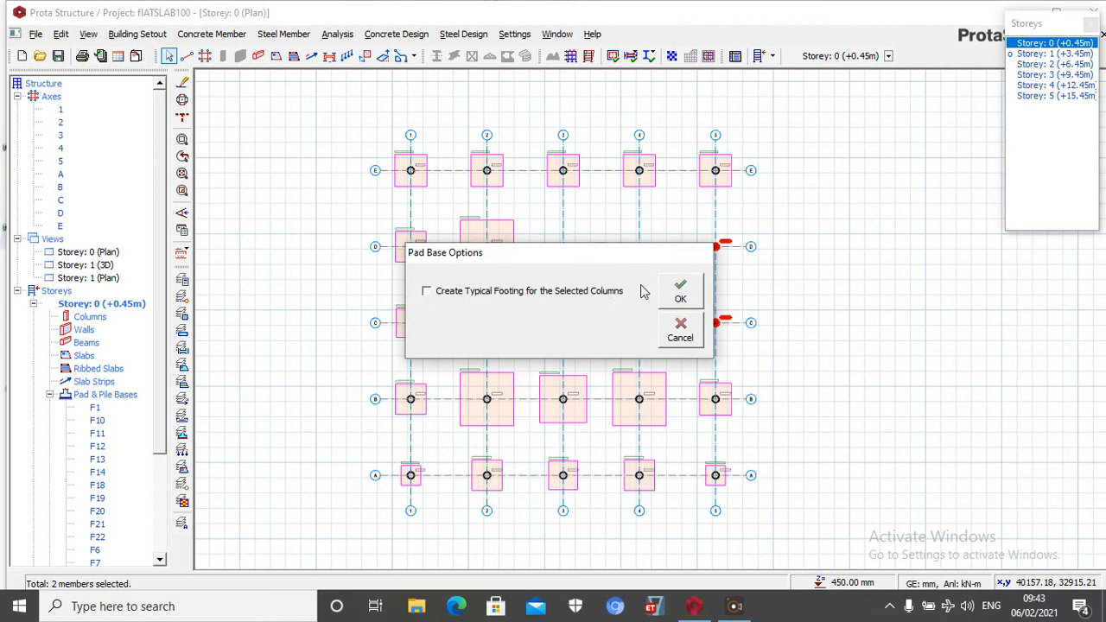
left_click(680, 292)
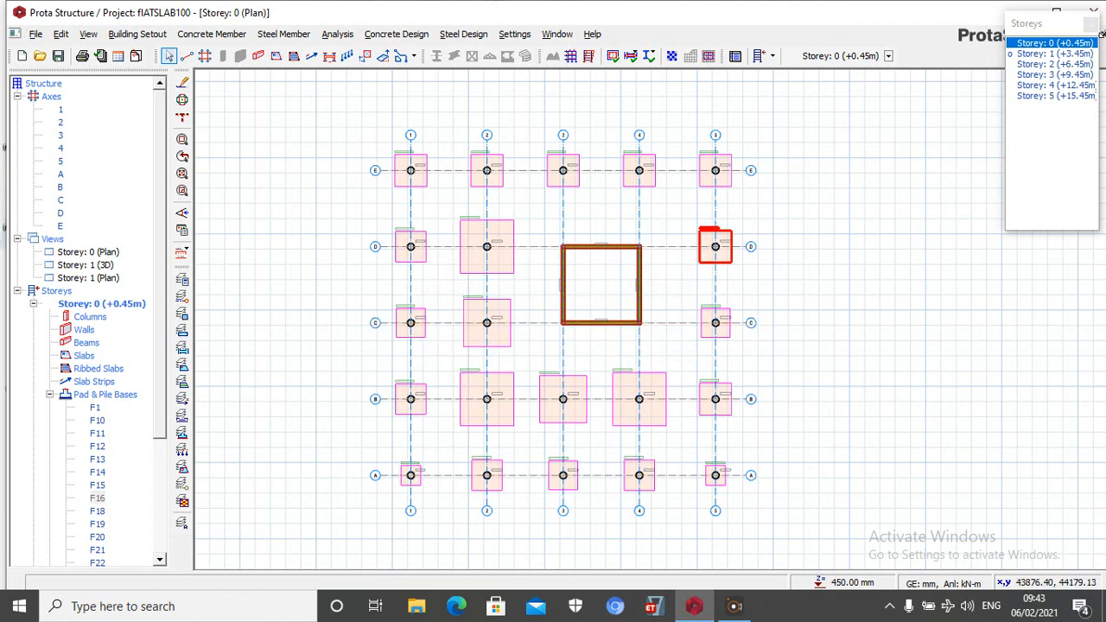
Close the storey list and open a 3D view of storey 0 to inspect the building with its pad bases
left_click(1090, 23)
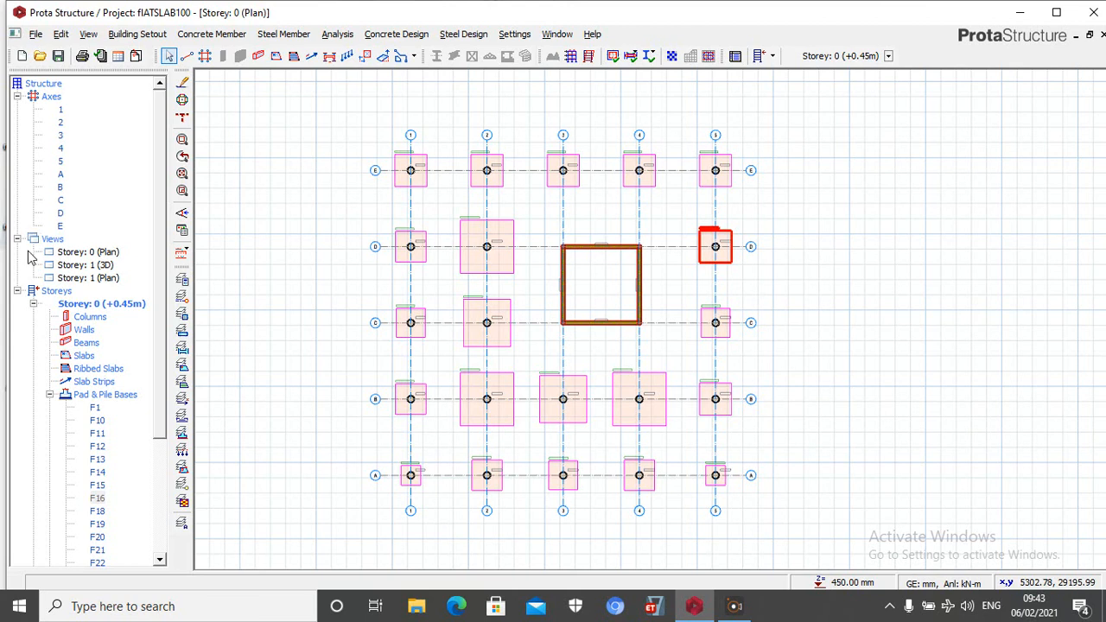
right_click(60, 242)
left_click(285, 135)
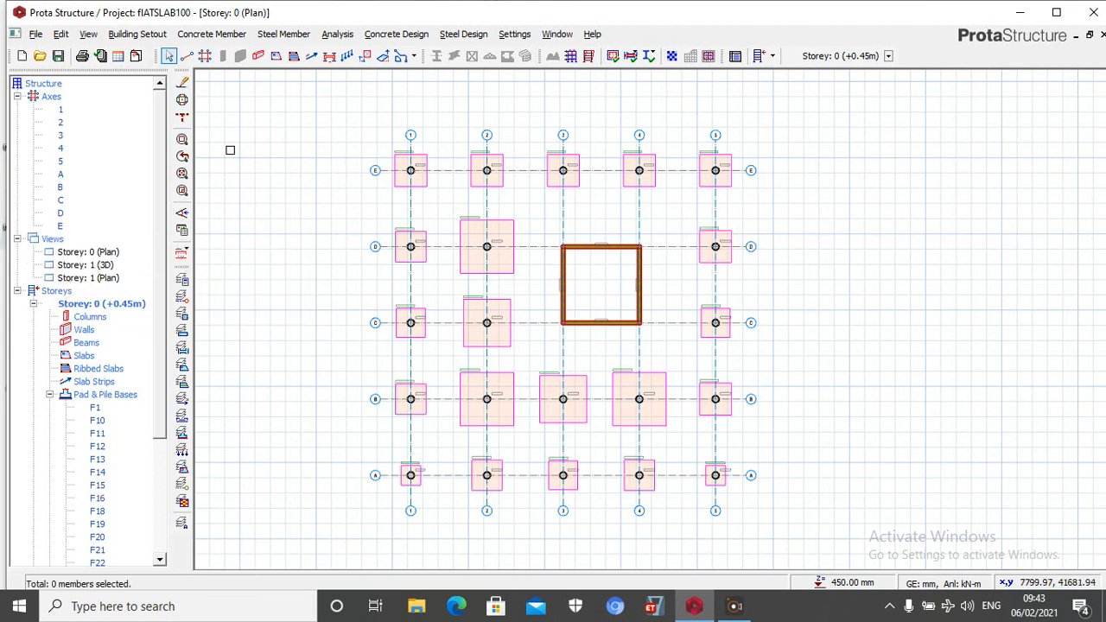
right_click(53, 238)
left_click(105, 265)
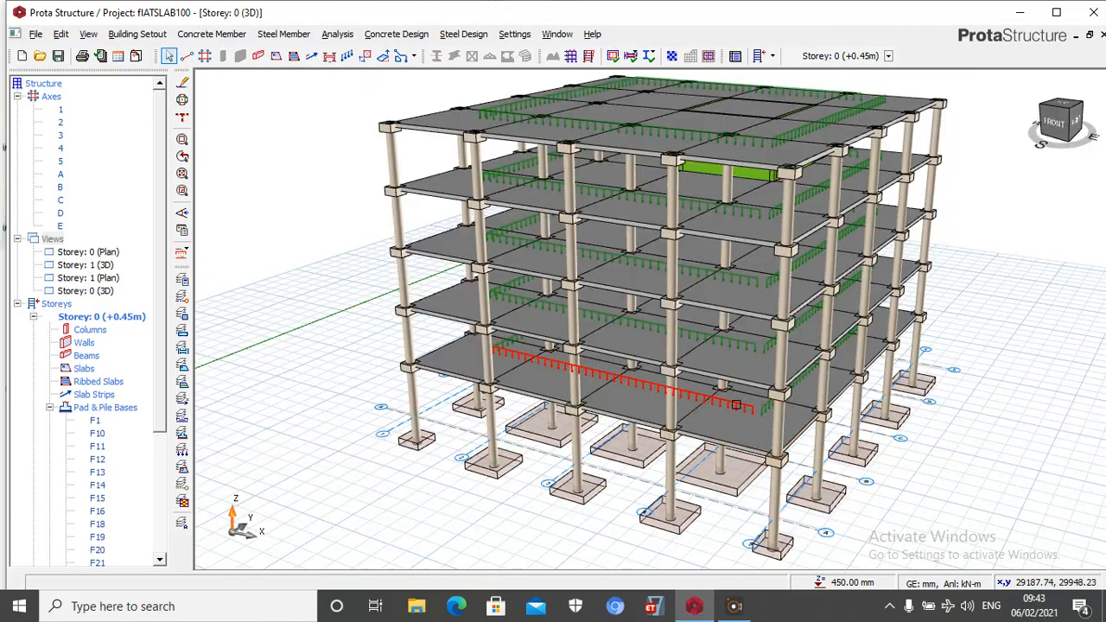
middle_click_drag(916, 363, 849, 395)
scroll(698, 310, "up", 5)
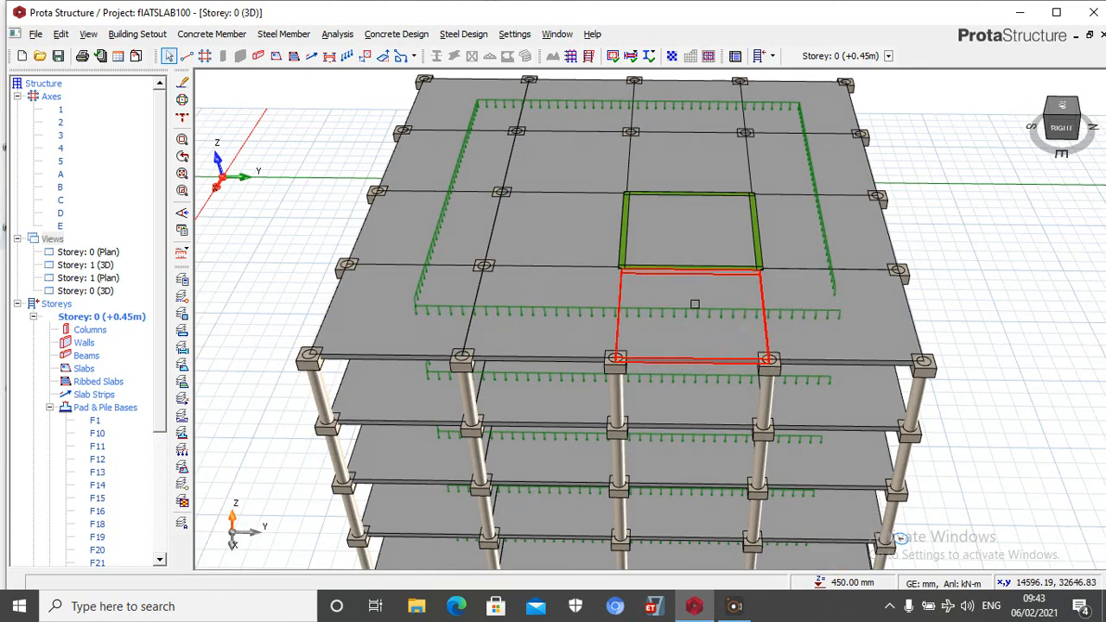
Make storey 5 the active storey and open its plan view
left_click(888, 57)
left_click(1048, 97)
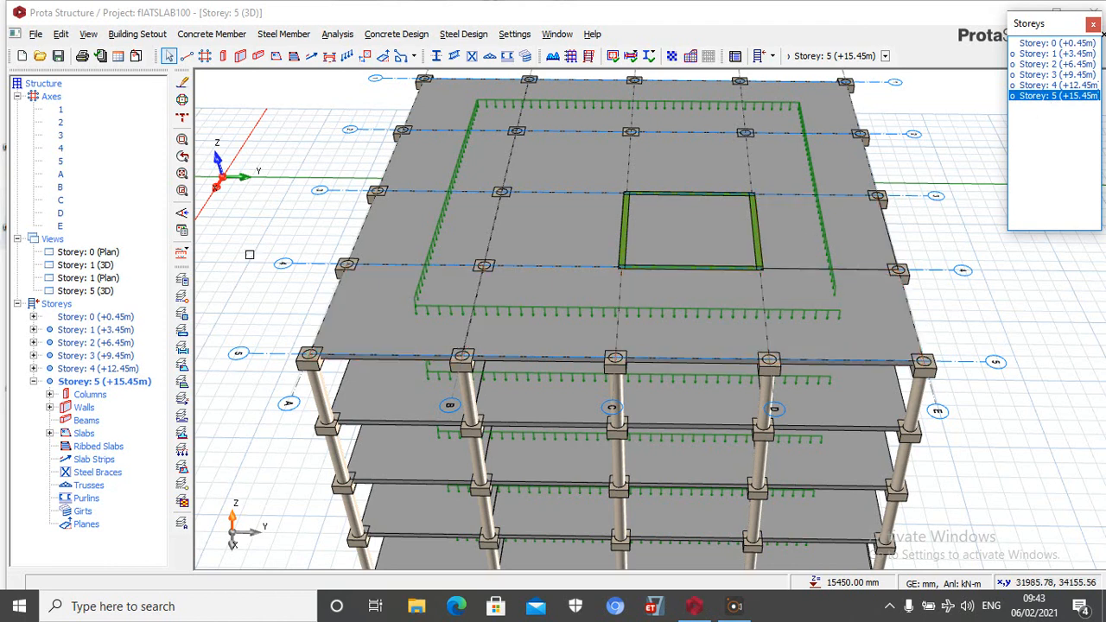
right_click(60, 244)
left_click(87, 248)
scroll(588, 160, "up", 5)
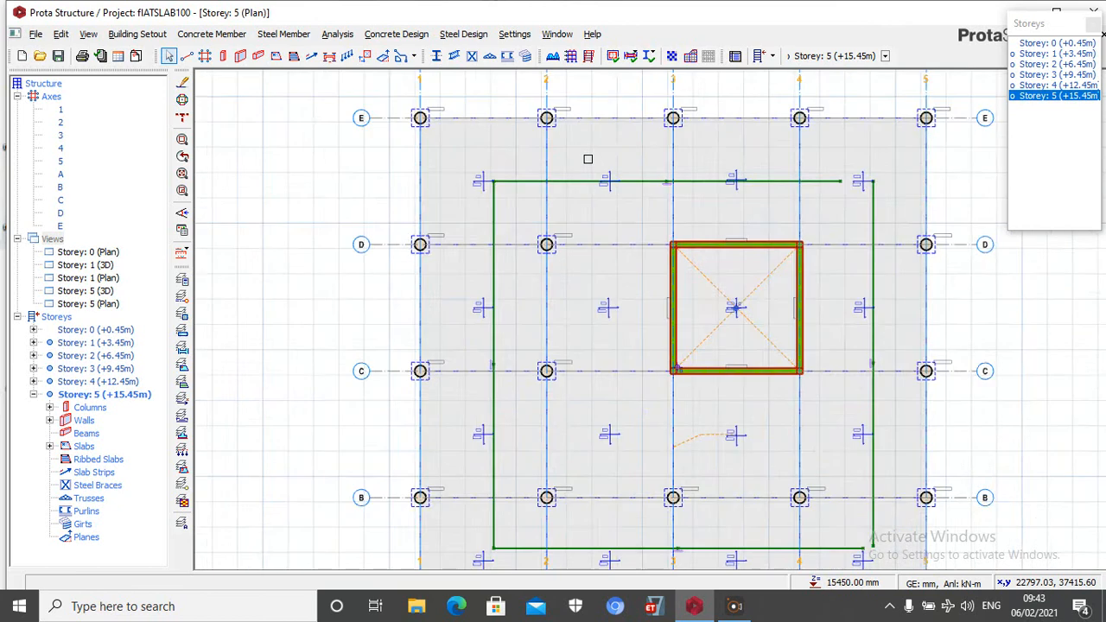
Delete the horizontal line load between axes D and E on the storey 5 plan
left_click(481, 199)
key("Delete")
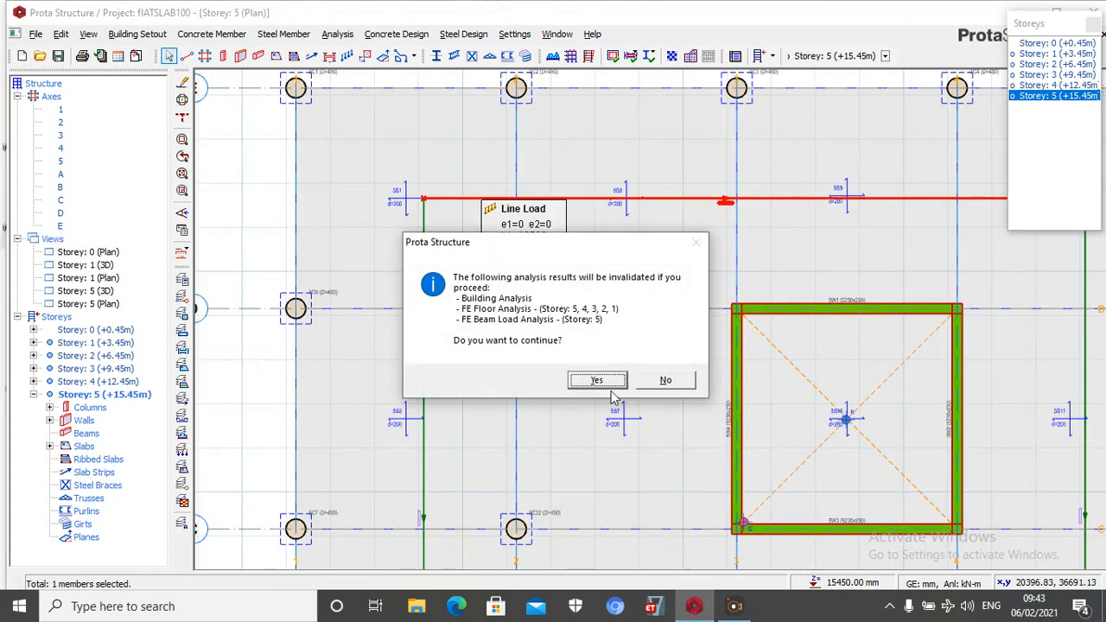